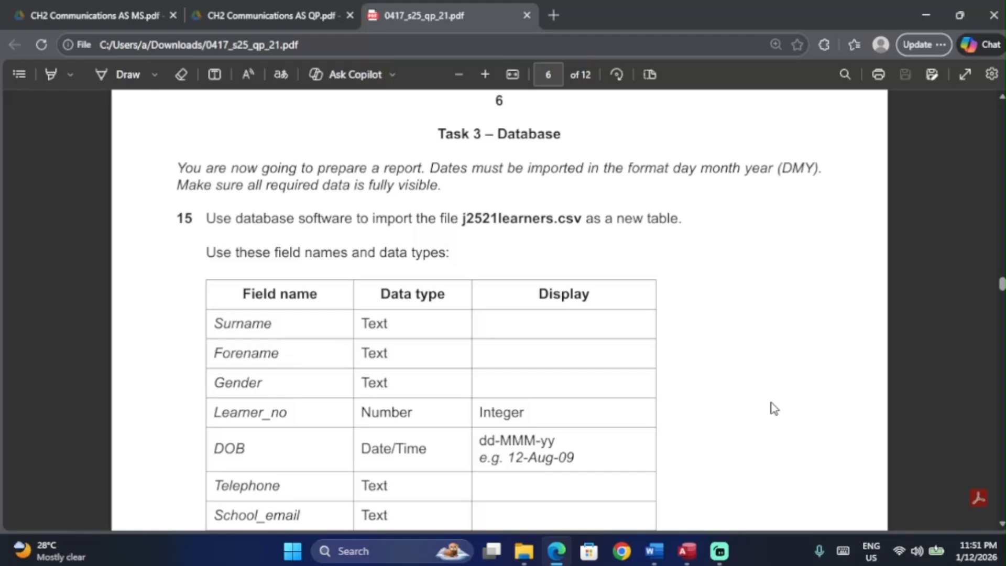
Step: Zoom in on the exam paper to read question 15
{"action": "scroll", "coordinate": [499, 309], "scroll_direction": "down", "scroll_amount": 8}
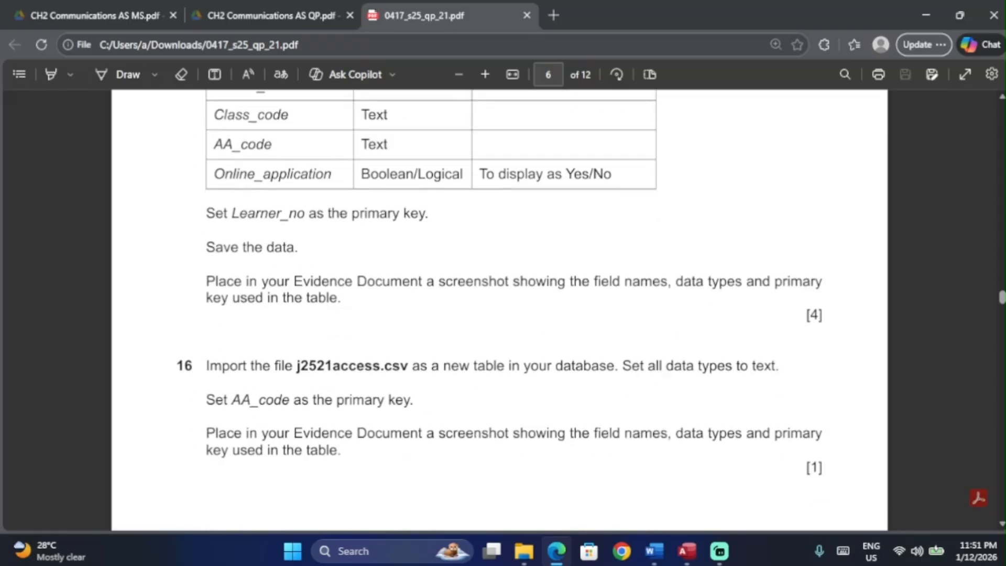
{"action": "scroll", "coordinate": [499, 309], "scroll_direction": "down", "scroll_amount": 5}
{"action": "key", "text": "ctrl+plus"}
{"action": "scroll", "coordinate": [529, 455], "scroll_direction": "up", "scroll_amount": 2}
{"action": "scroll", "coordinate": [529, 455], "scroll_direction": "down", "scroll_amount": 4}
{"action": "scroll", "coordinate": [499, 309], "scroll_direction": "up", "scroll_amount": 8}
{"action": "key", "text": "ctrl+plus"}
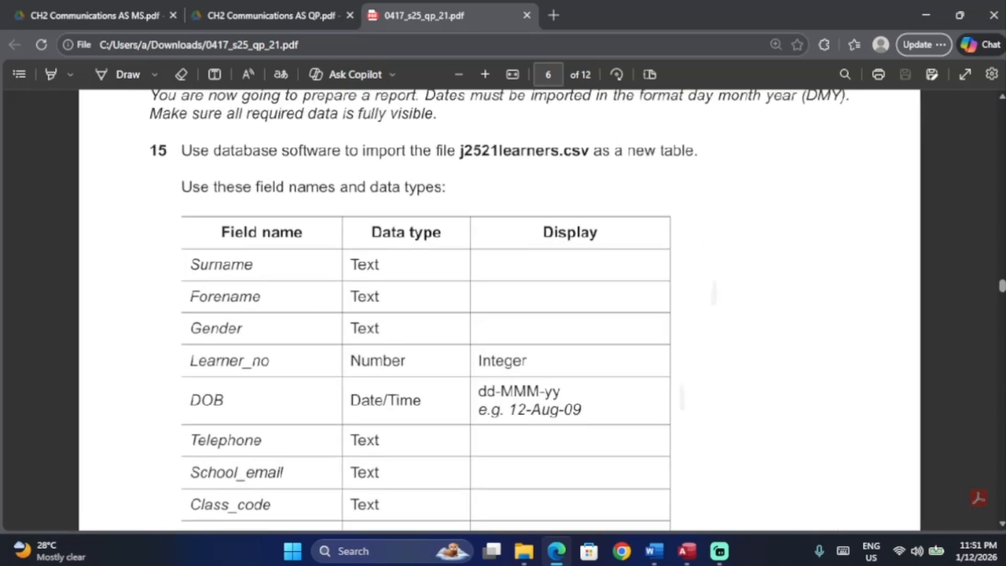
{"action": "scroll", "coordinate": [734, 251], "scroll_direction": "up", "scroll_amount": 2}
{"action": "key", "text": "ctrl+plus"}
{"action": "right_click", "coordinate": [716, 264]}
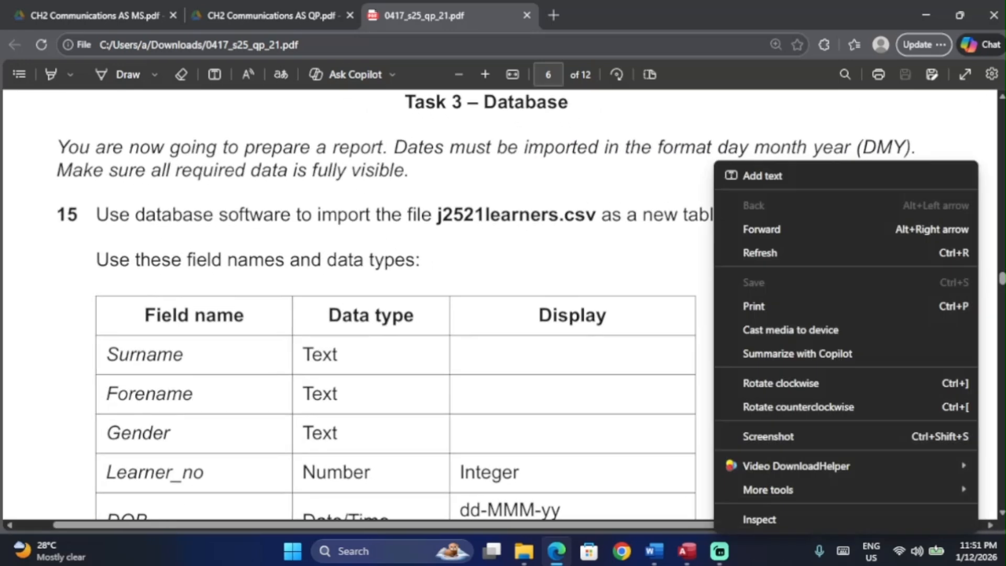
{"action": "key", "text": "Escape"}
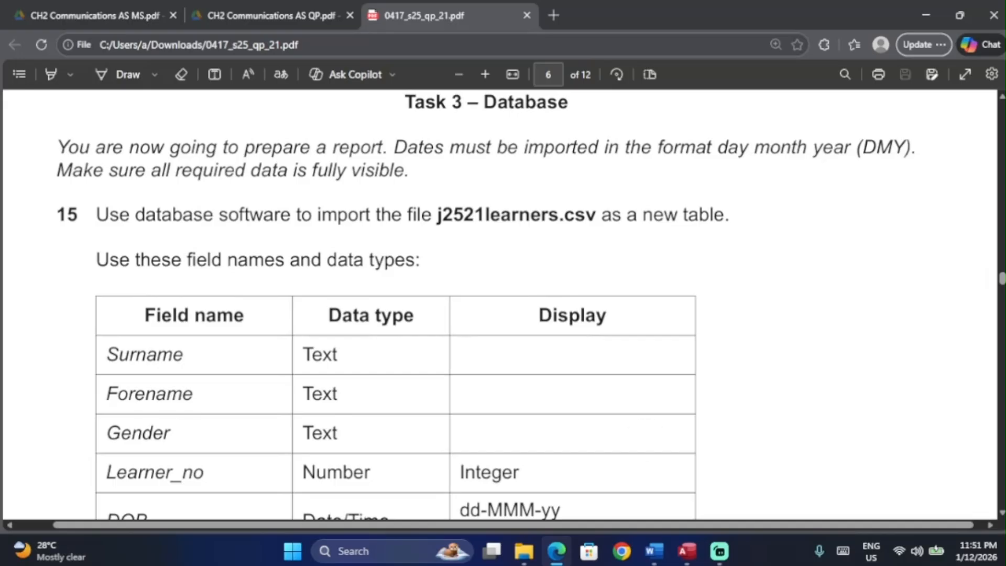
Step: Check question 15's field table, then bring up the paper 21 may june database
{"action": "scroll", "coordinate": [499, 310], "scroll_direction": "down", "scroll_amount": 1}
{"action": "key", "text": "ctrl+plus"}
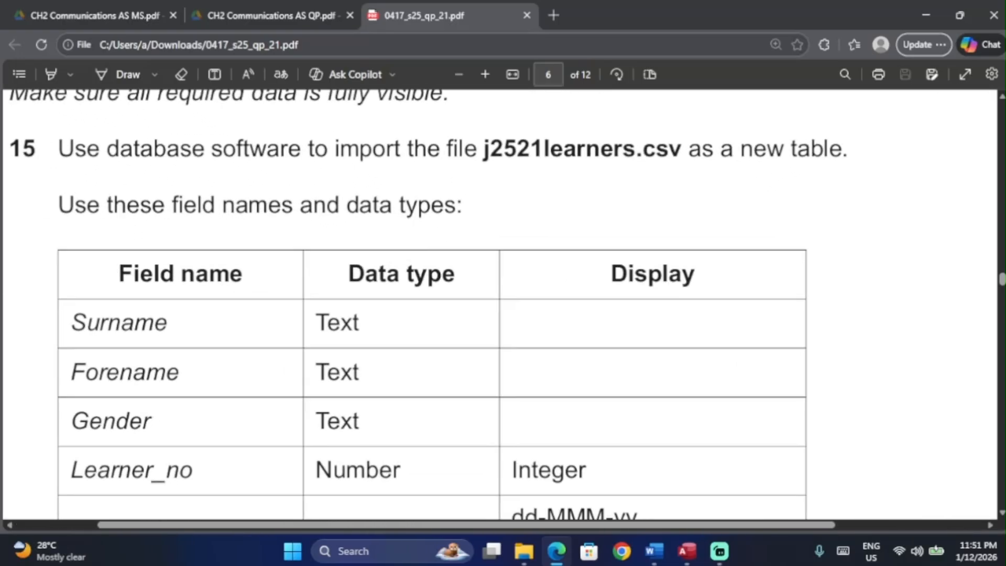
{"action": "key", "text": "ctrl+minus"}
{"action": "scroll", "coordinate": [748, 346], "scroll_direction": "down", "scroll_amount": 1}
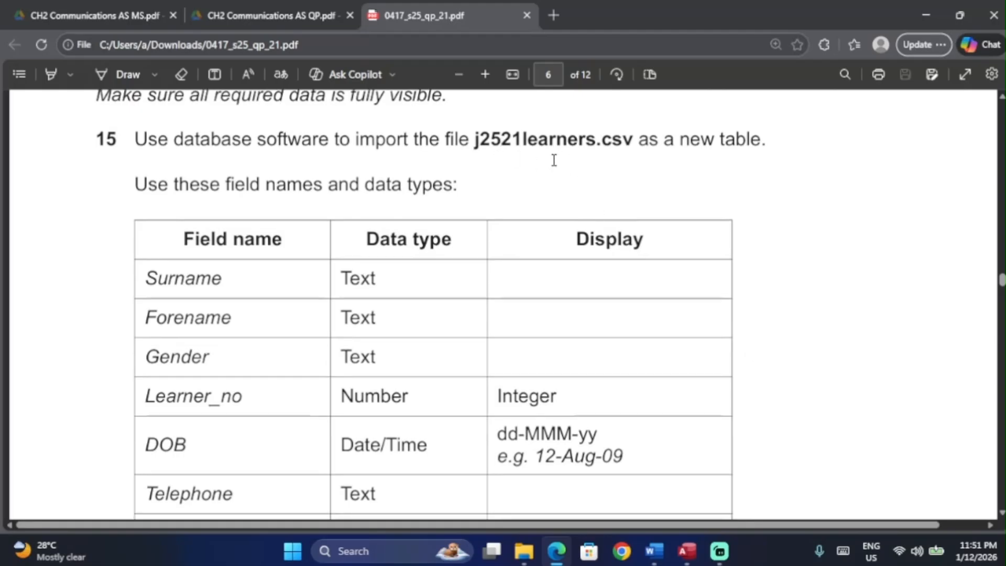
{"action": "left_click", "coordinate": [524, 551]}
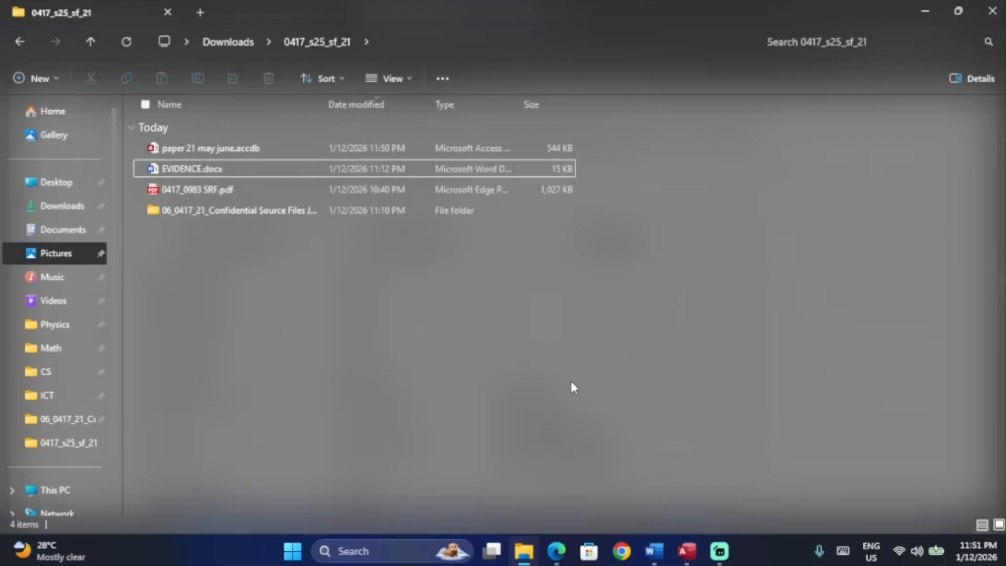
{"action": "left_click", "coordinate": [687, 550]}
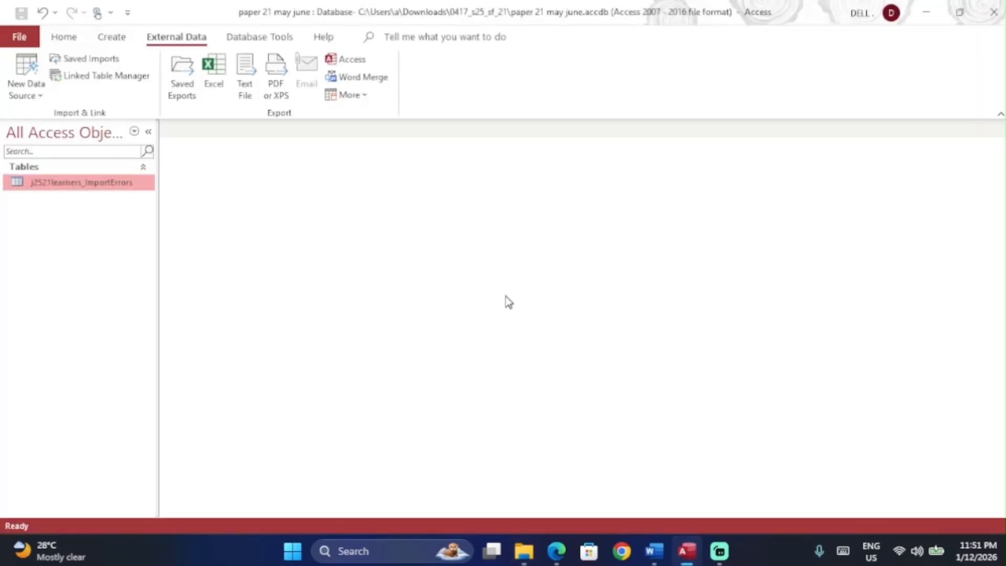
Step: Delete the j2521learners_ImportErrors table so the database has no objects
{"action": "right_click", "coordinate": [95, 190]}
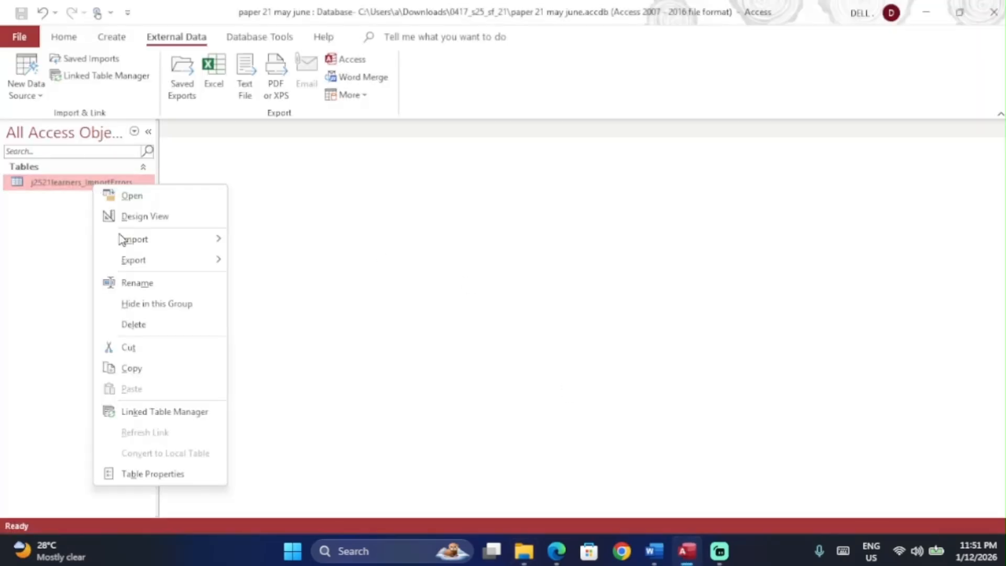
{"action": "left_click", "coordinate": [142, 330]}
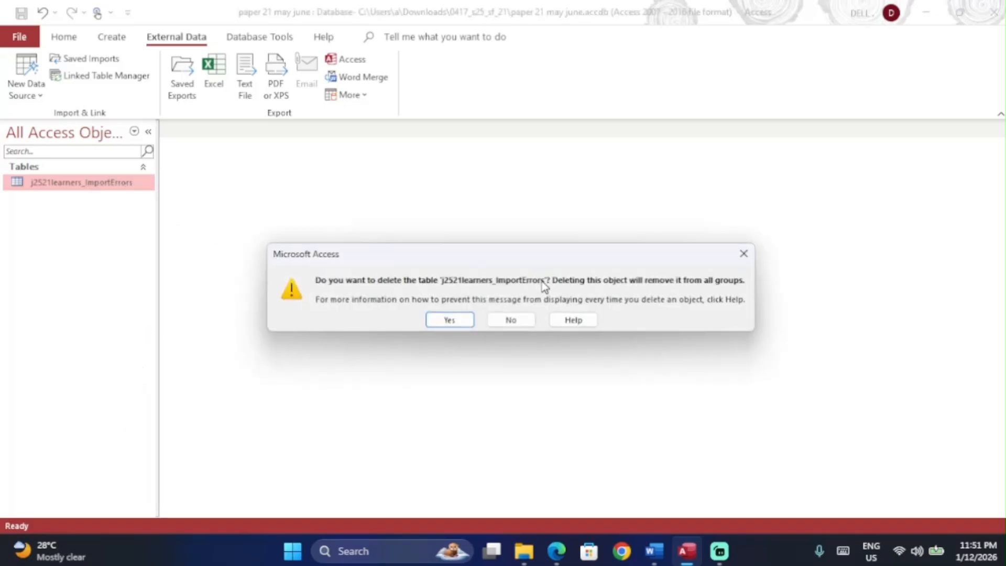
{"action": "left_click", "coordinate": [433, 319]}
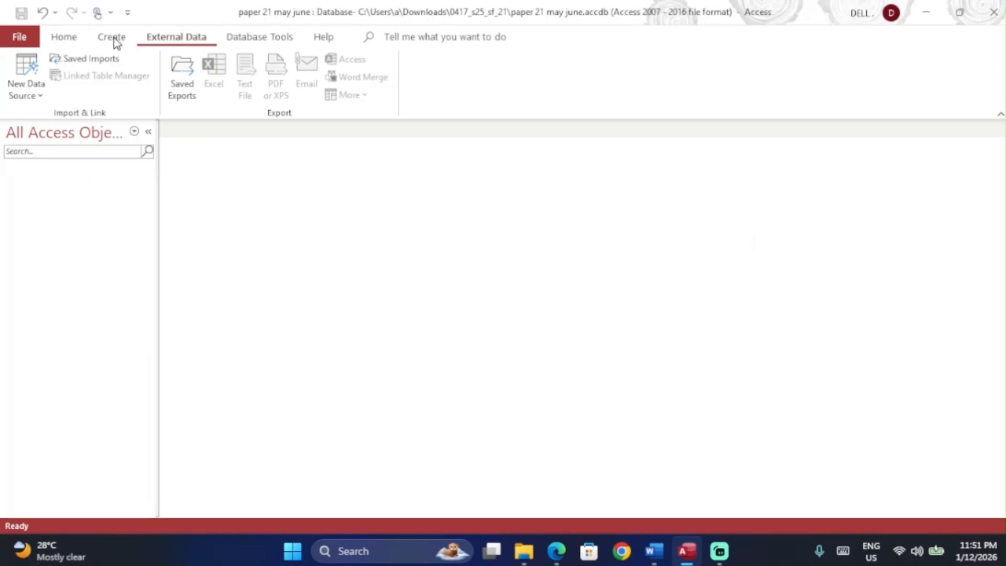
{"action": "left_click", "coordinate": [37, 80]}
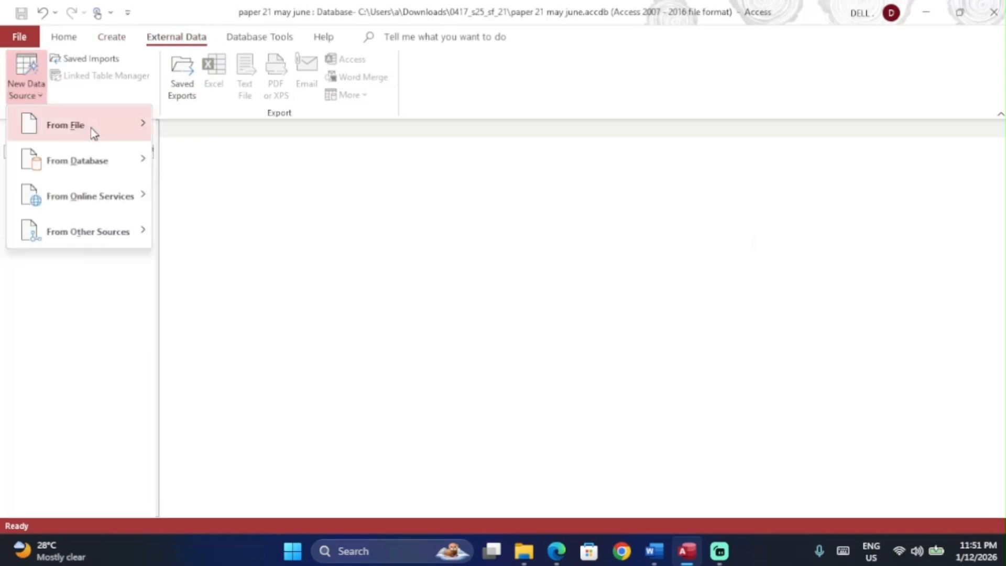
Step: Import j2521learners.csv as comma-delimited text with the first row as field names
{"action": "mouse_move", "coordinate": [96, 131]}
{"action": "left_click", "coordinate": [214, 233]}
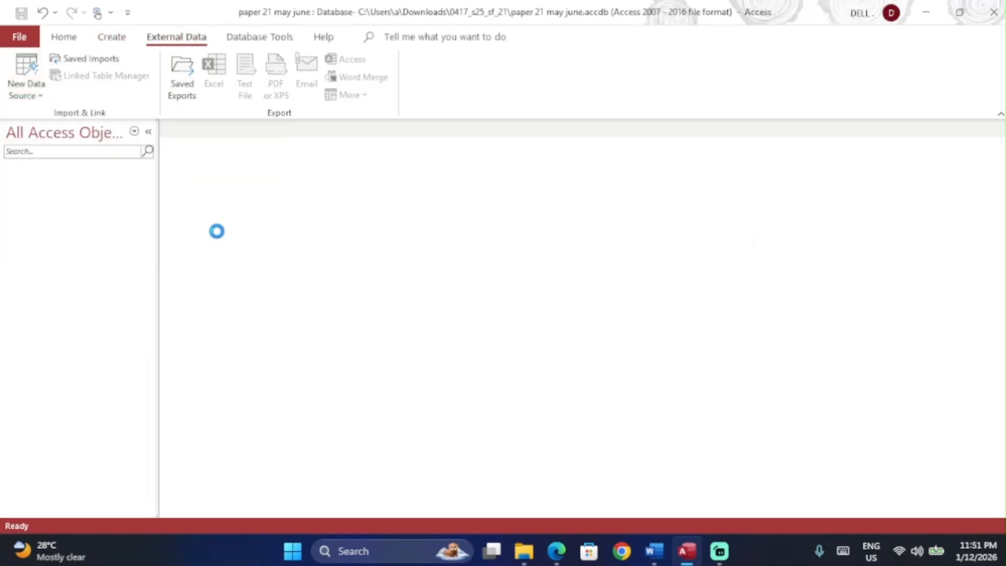
{"action": "left_click", "coordinate": [737, 173]}
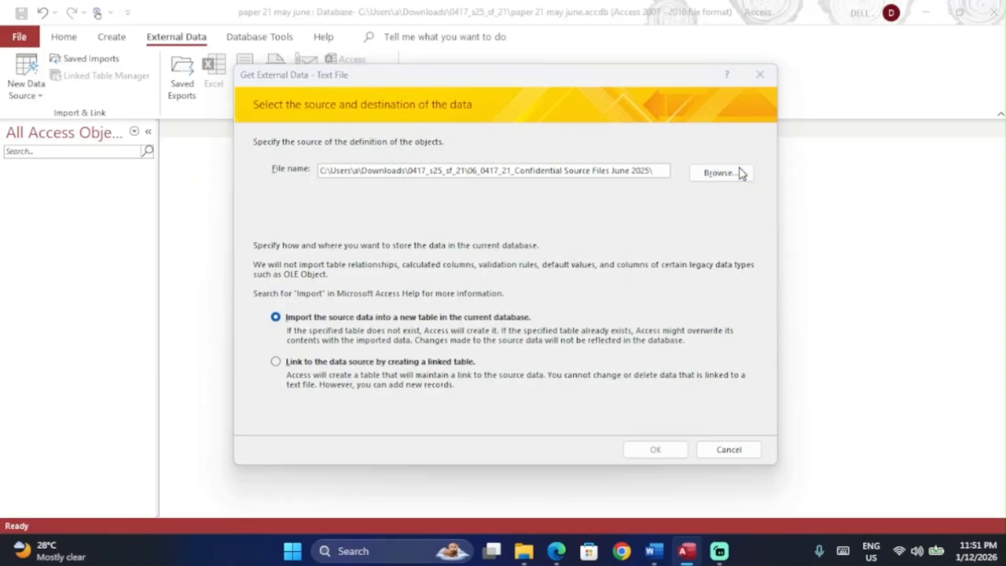
{"action": "double_click", "coordinate": [498, 270]}
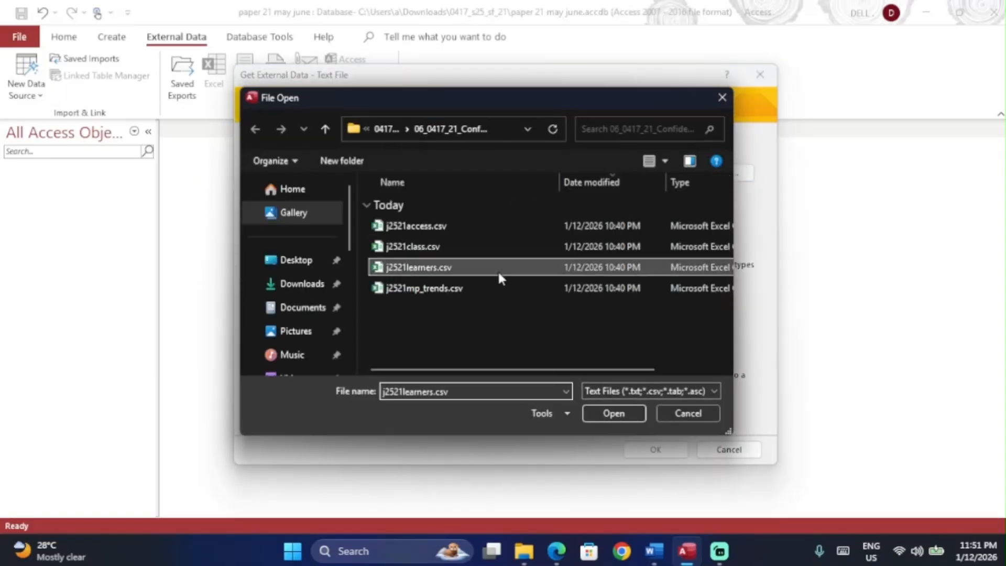
{"action": "left_click", "coordinate": [664, 451]}
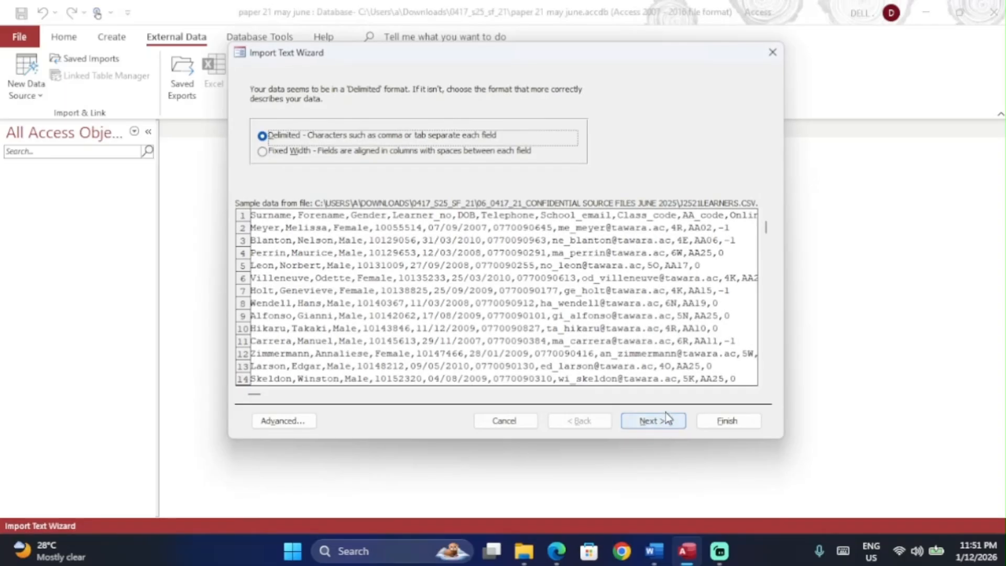
{"action": "left_click", "coordinate": [665, 419]}
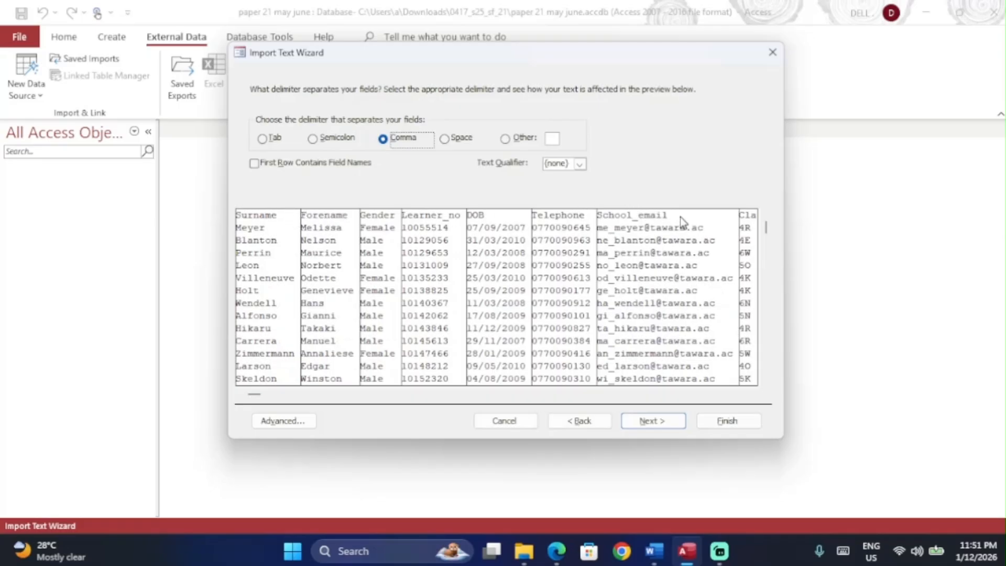
{"action": "left_click", "coordinate": [271, 167]}
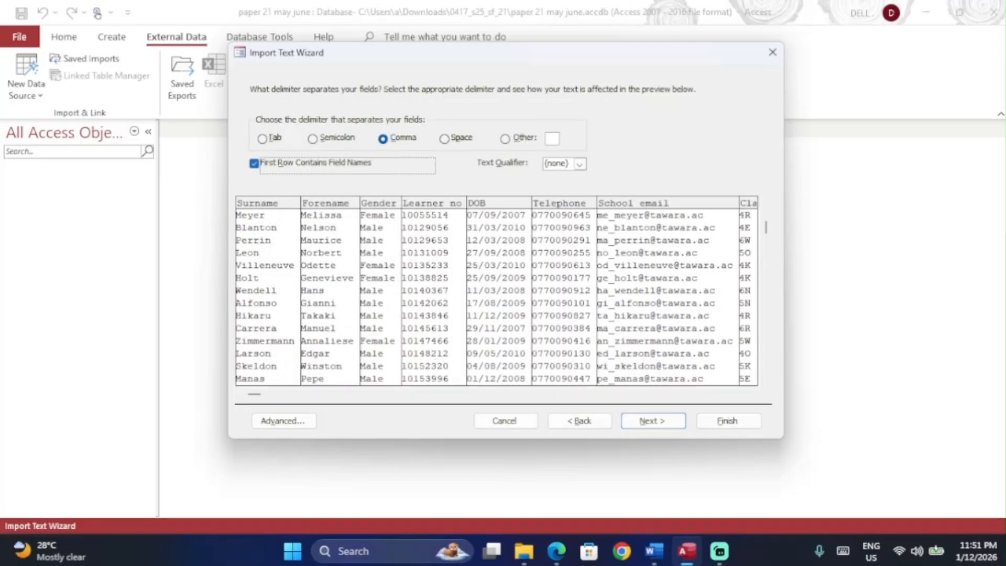
{"action": "key", "text": "Return"}
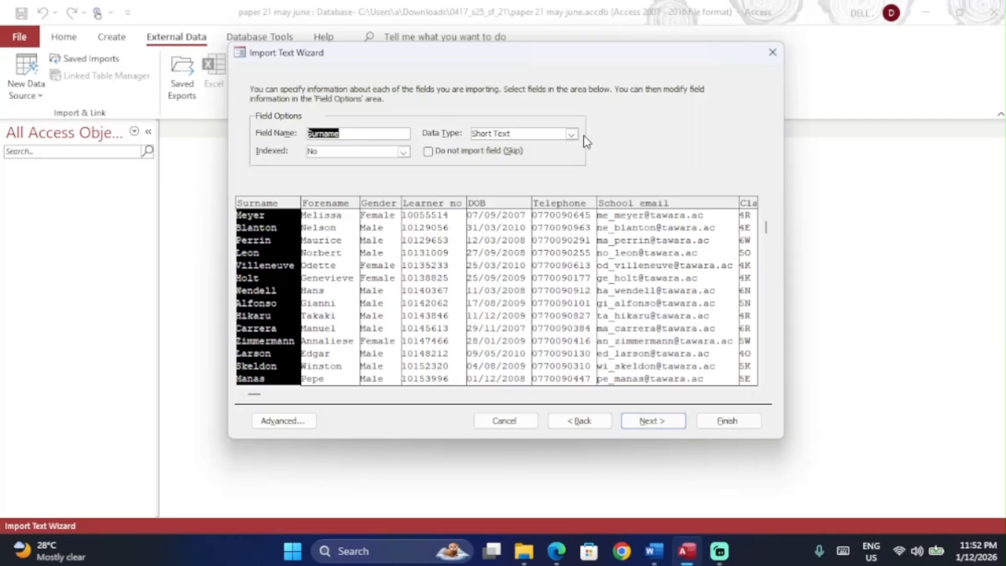
Step: Open the import specification and compare its fields with the exam paper's field table
{"action": "left_click", "coordinate": [296, 423]}
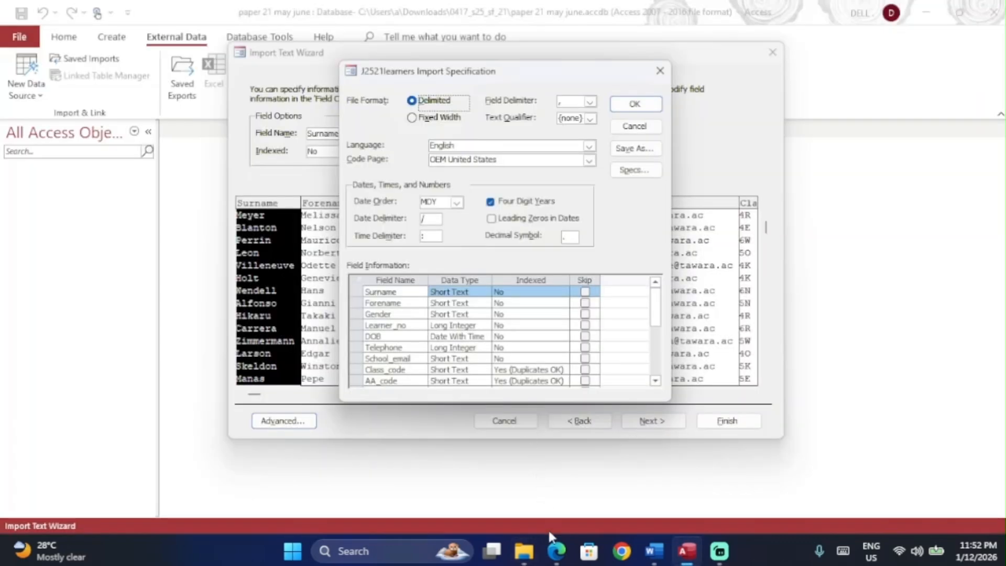
{"action": "left_click", "coordinate": [556, 549]}
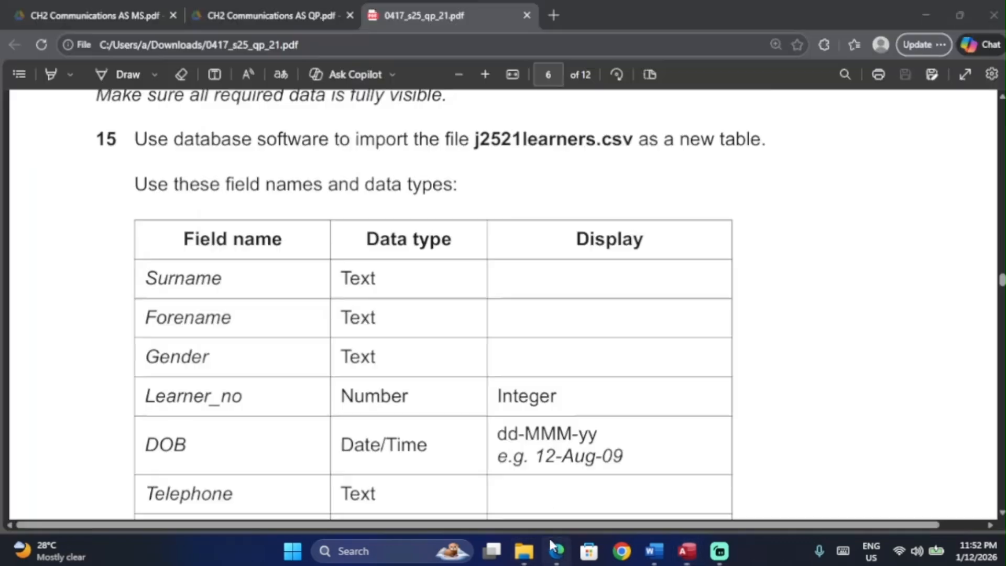
{"action": "scroll", "coordinate": [380, 244], "scroll_direction": "down", "scroll_amount": 3}
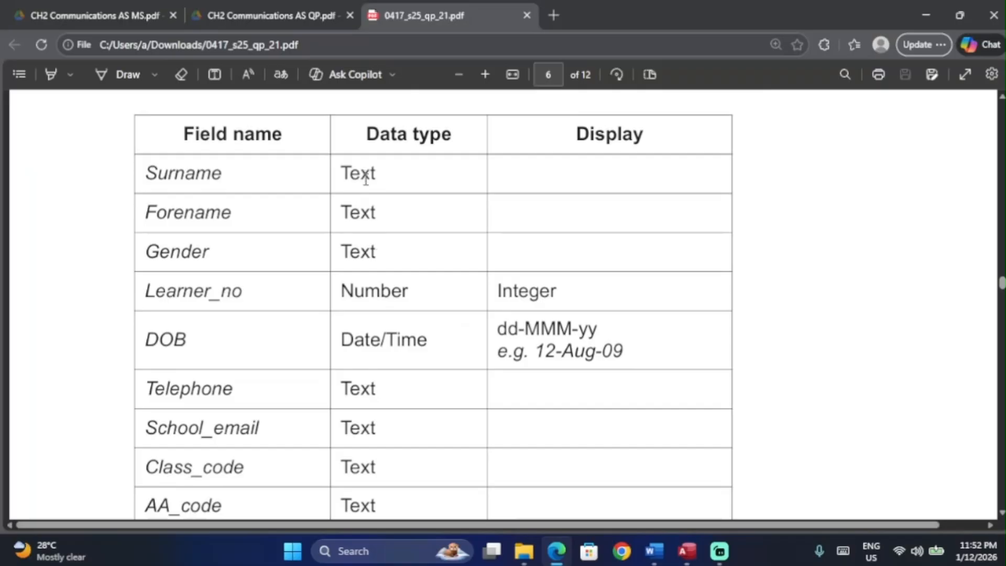
{"action": "key", "text": "alt+Tab"}
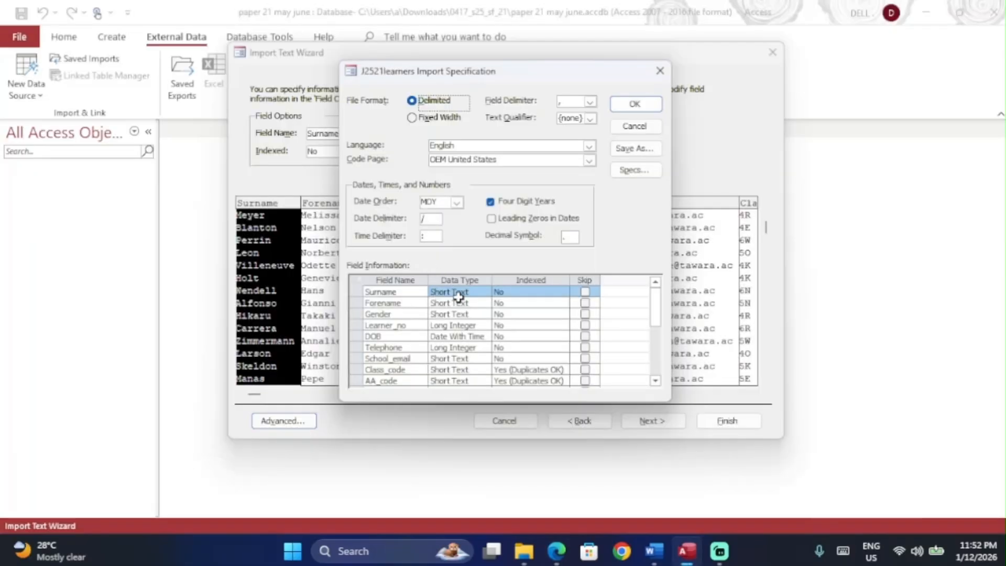
{"action": "left_click", "coordinate": [464, 315]}
{"action": "key", "text": "alt+Tab"}
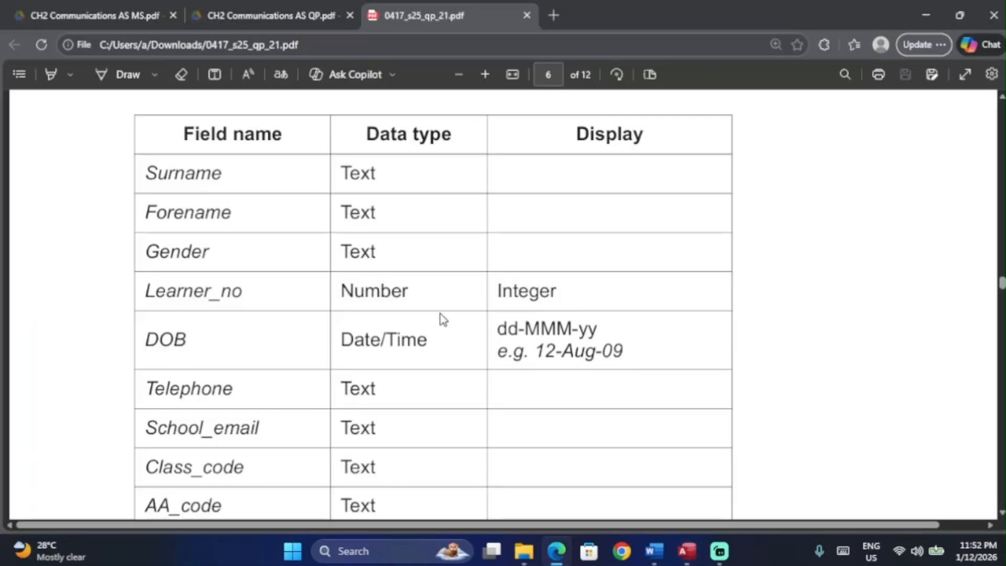
{"action": "scroll", "coordinate": [435, 310], "scroll_direction": "down", "scroll_amount": 1}
{"action": "key", "text": "alt+Tab"}
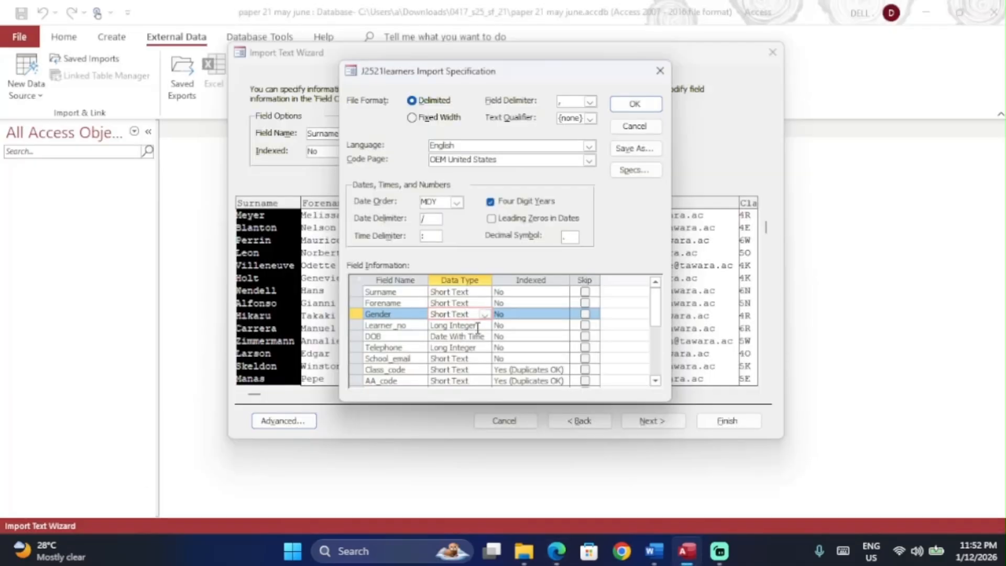
{"action": "left_click", "coordinate": [477, 326]}
{"action": "key", "text": "alt+Tab"}
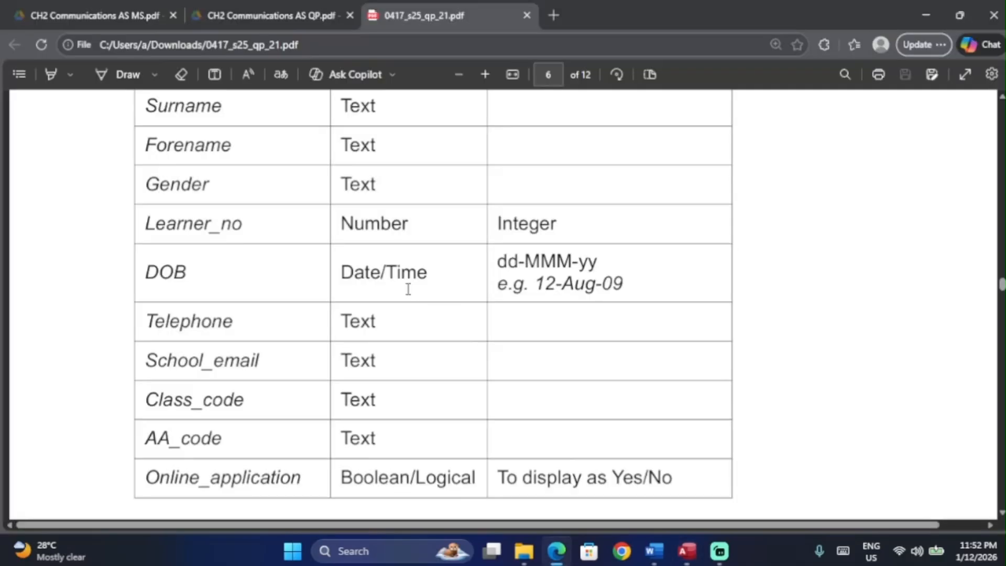
{"action": "key", "text": "alt+Tab"}
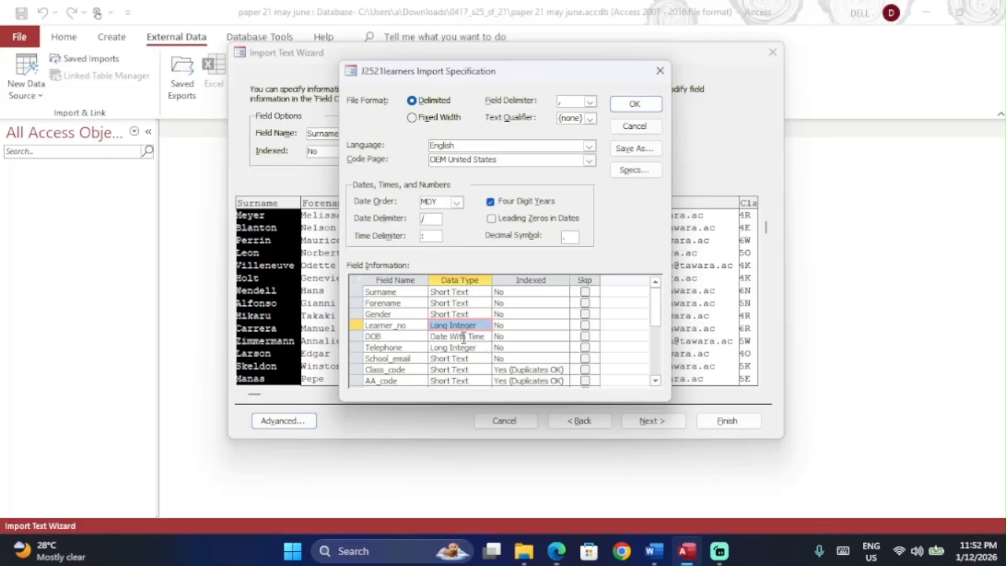
{"action": "key", "text": "alt+Tab"}
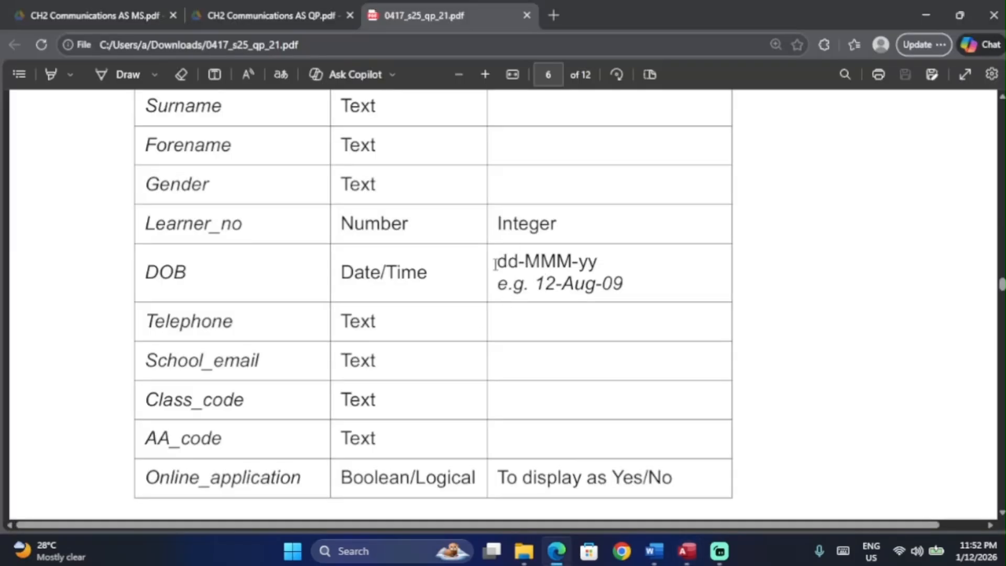
{"action": "scroll", "coordinate": [511, 261], "scroll_direction": "up", "scroll_amount": 2}
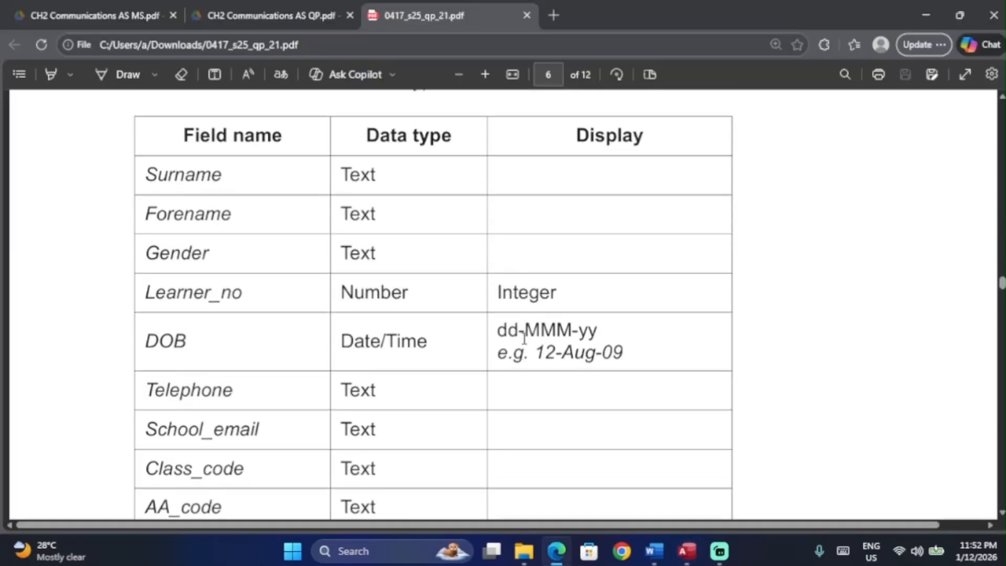
{"action": "key", "text": "alt+Tab"}
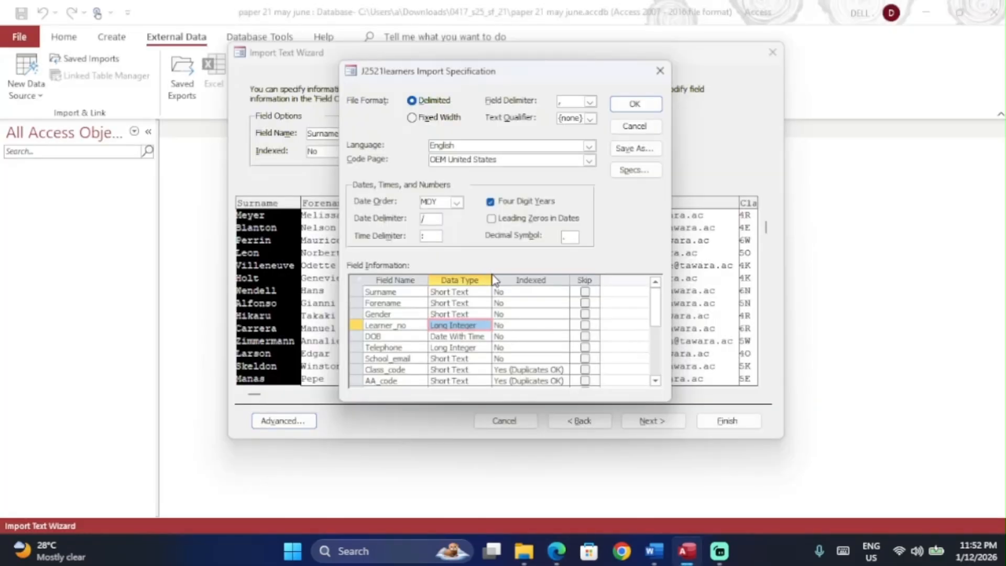
Step: Set the import's date order to DMY
{"action": "left_click", "coordinate": [451, 199]}
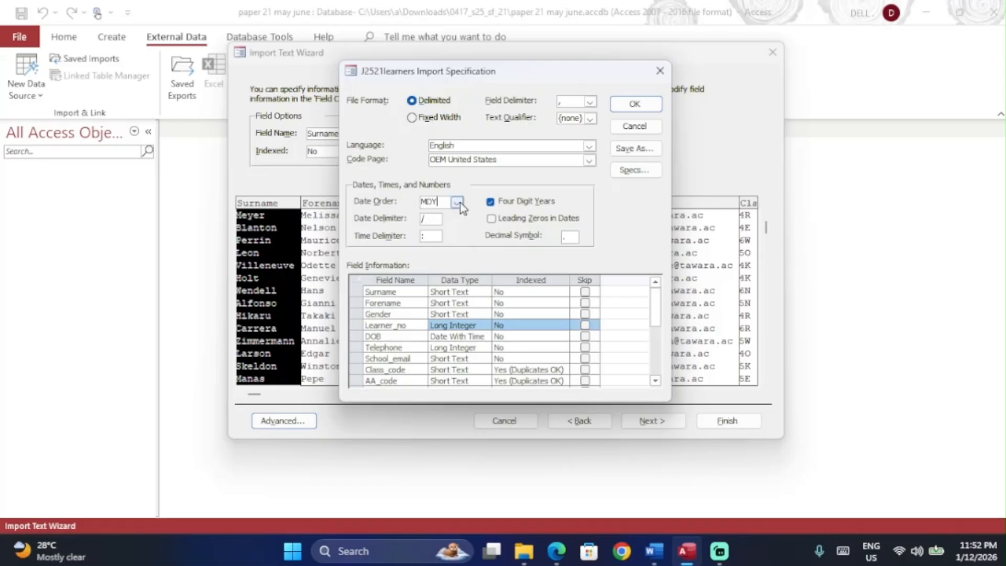
{"action": "key", "text": "alt+Tab"}
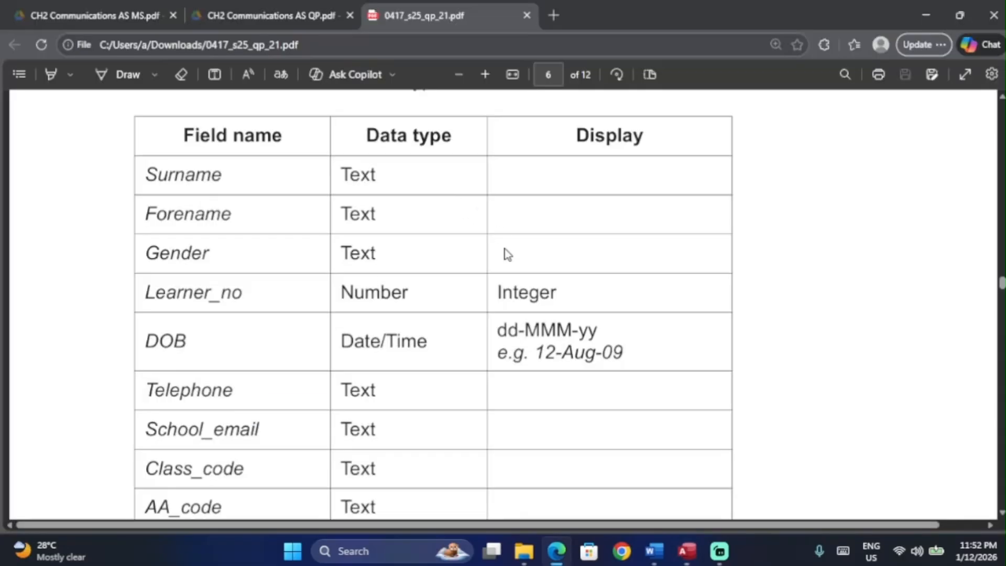
{"action": "key", "text": "alt+Tab"}
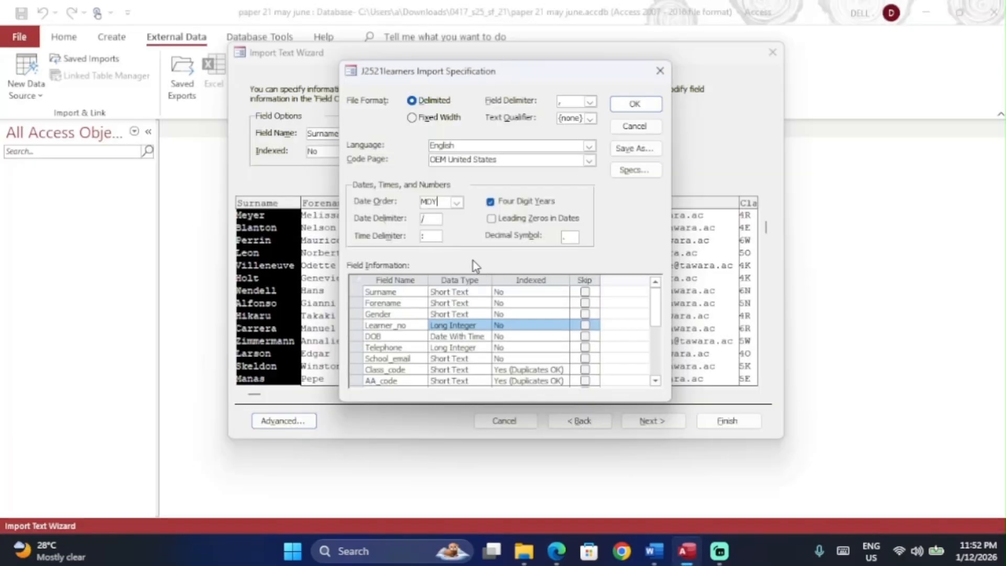
{"action": "left_click", "coordinate": [457, 201]}
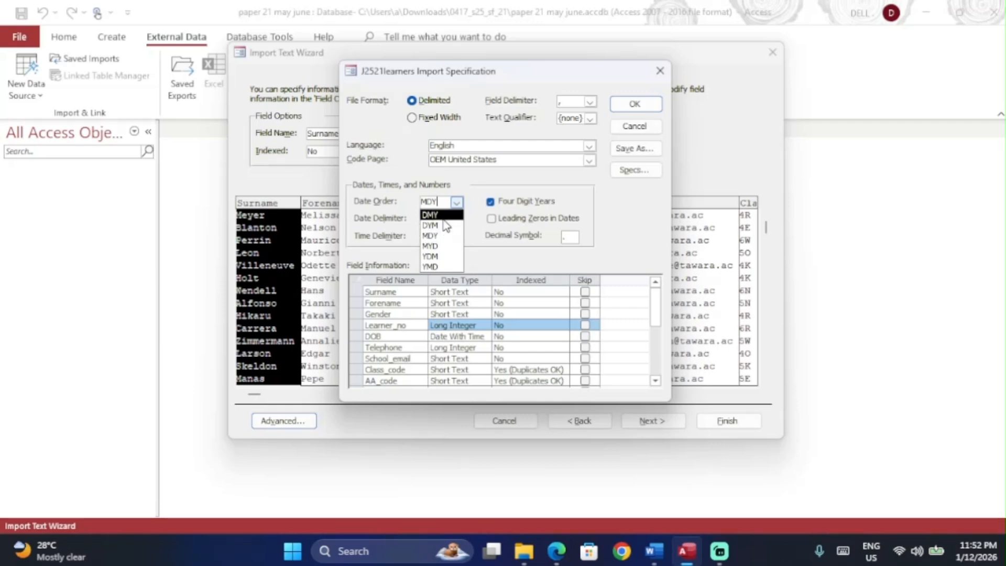
{"action": "left_click", "coordinate": [443, 216]}
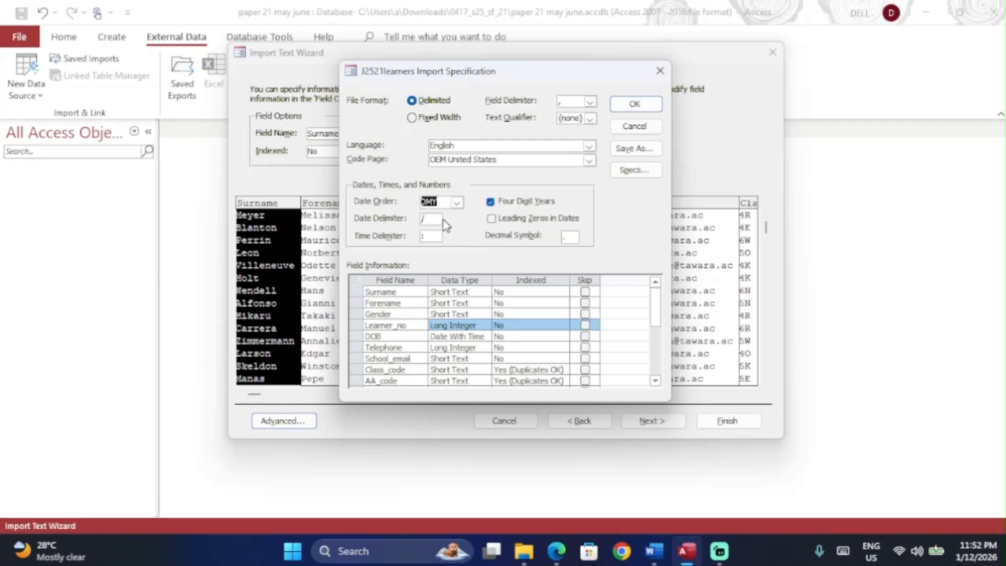
Step: Change the Telephone field's data type to Long Text
{"action": "left_click", "coordinate": [468, 349]}
{"action": "key", "text": "alt+Tab"}
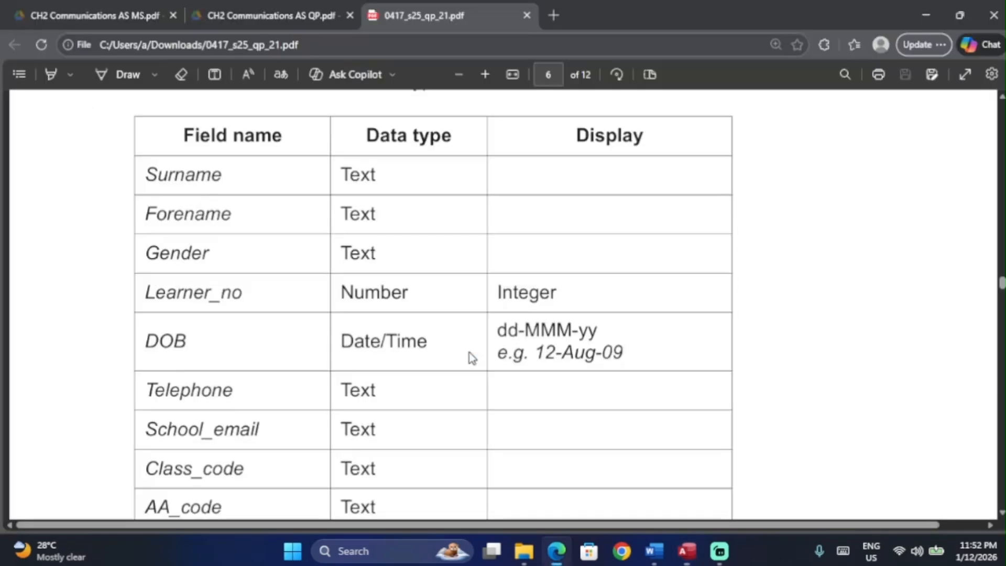
{"action": "scroll", "coordinate": [429, 355], "scroll_direction": "down", "scroll_amount": 2}
{"action": "key", "text": "alt+Tab"}
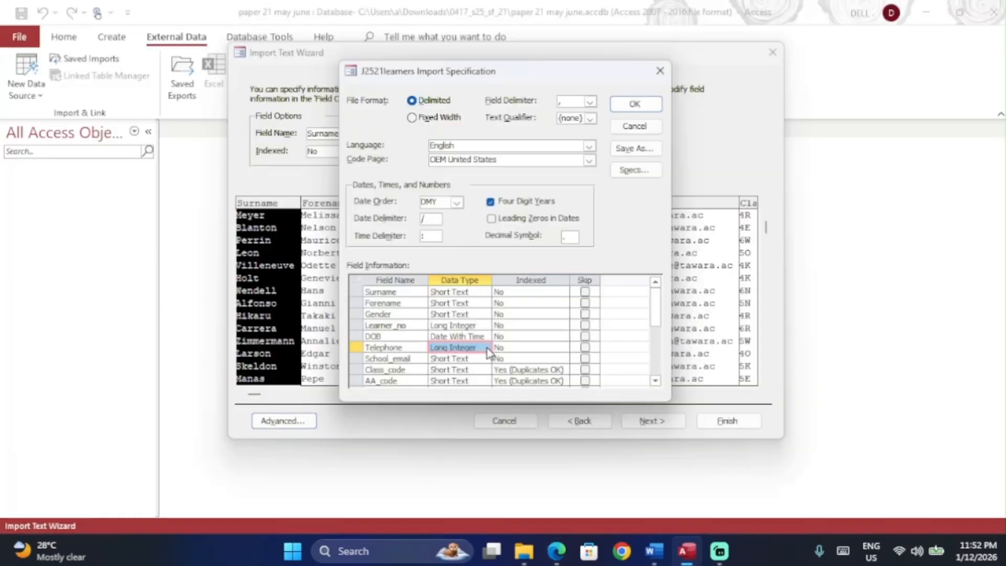
{"action": "left_click", "coordinate": [485, 348]}
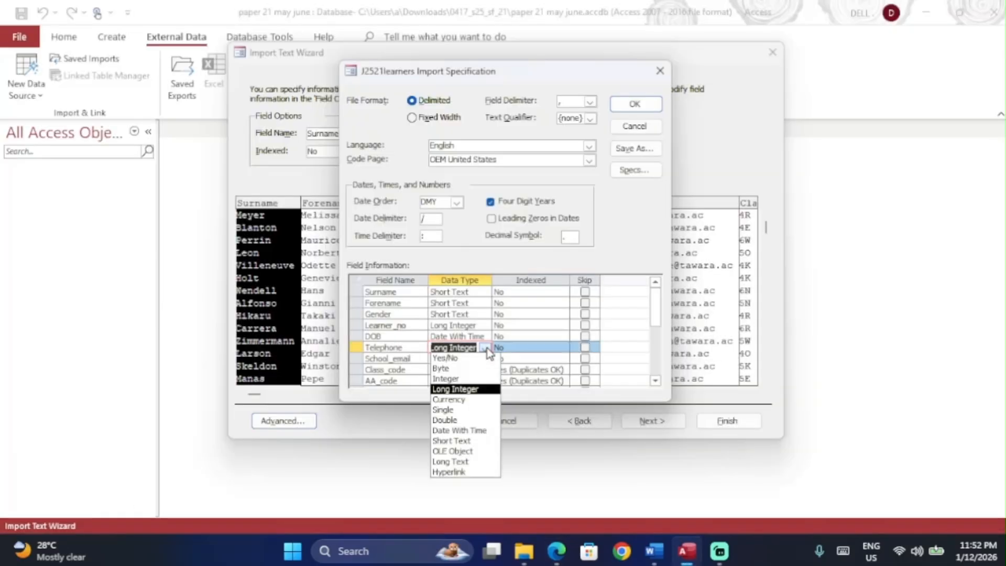
{"action": "left_click", "coordinate": [456, 441]}
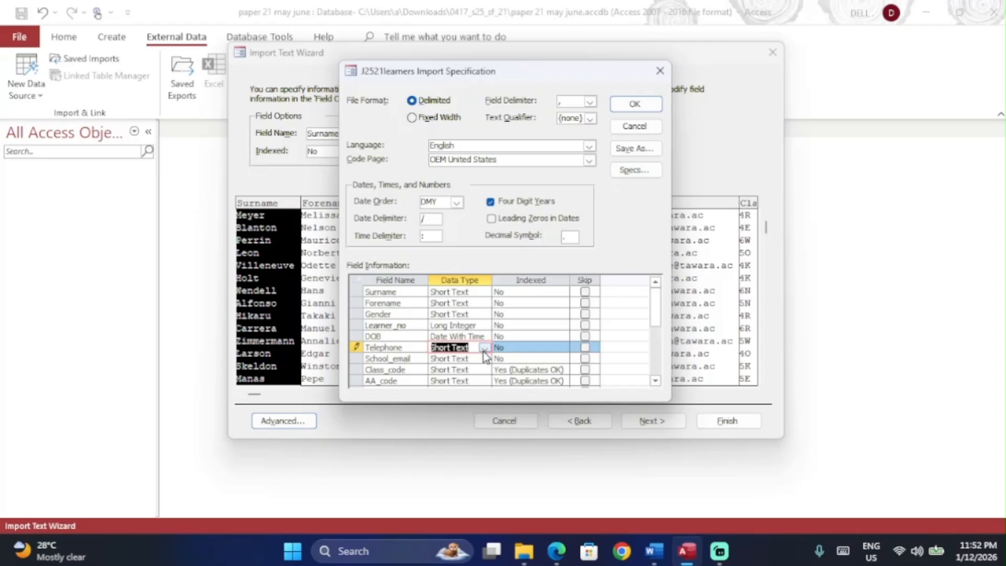
{"action": "left_click", "coordinate": [485, 349]}
{"action": "left_click", "coordinate": [459, 463]}
{"action": "key", "text": "alt+Tab"}
{"action": "scroll", "coordinate": [454, 383], "scroll_direction": "down", "scroll_amount": 1}
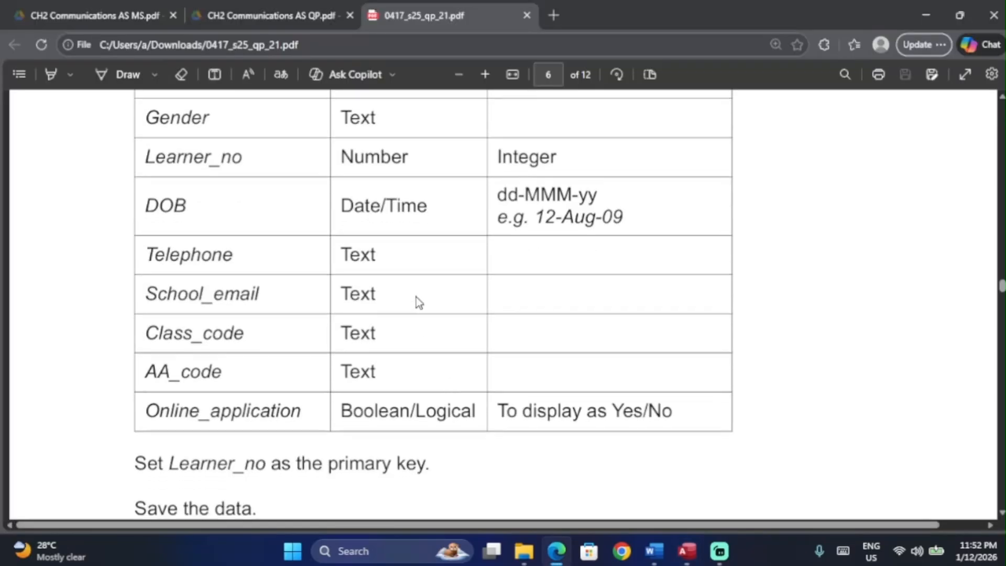
{"action": "key", "text": "alt+Tab"}
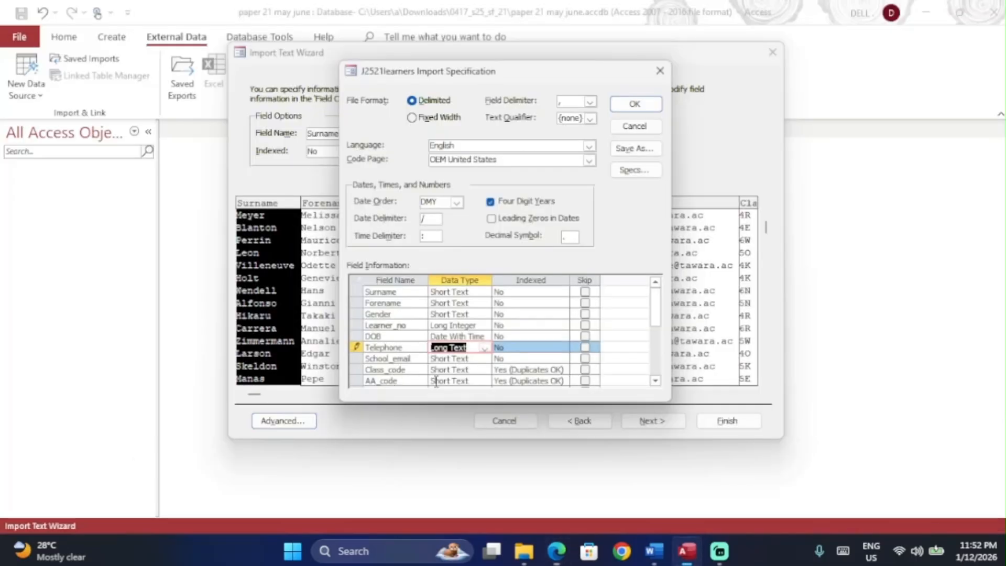
Step: Make Online_application a Yes/No field and accept the specification
{"action": "key", "text": "alt+Tab"}
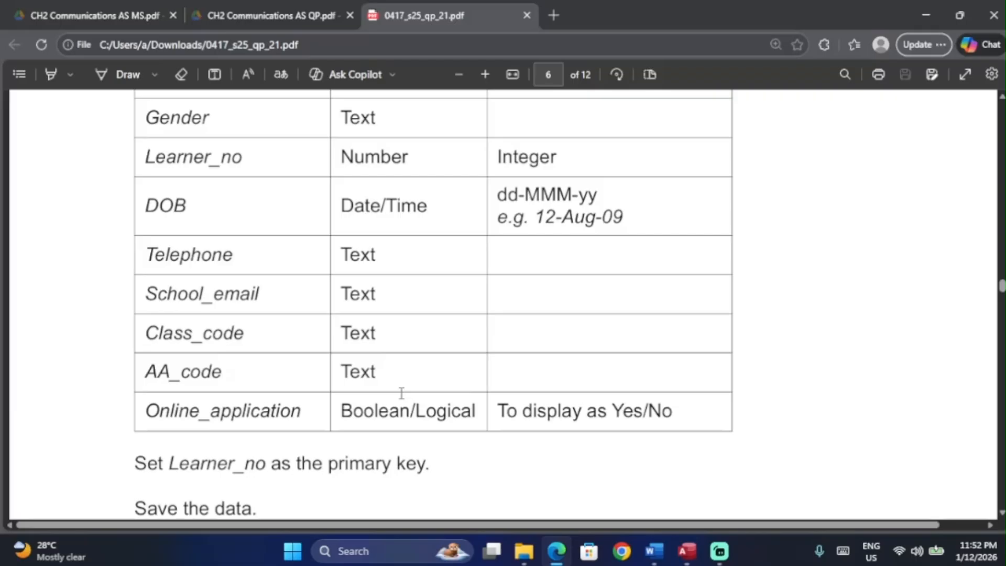
{"action": "key", "text": "alt+Tab"}
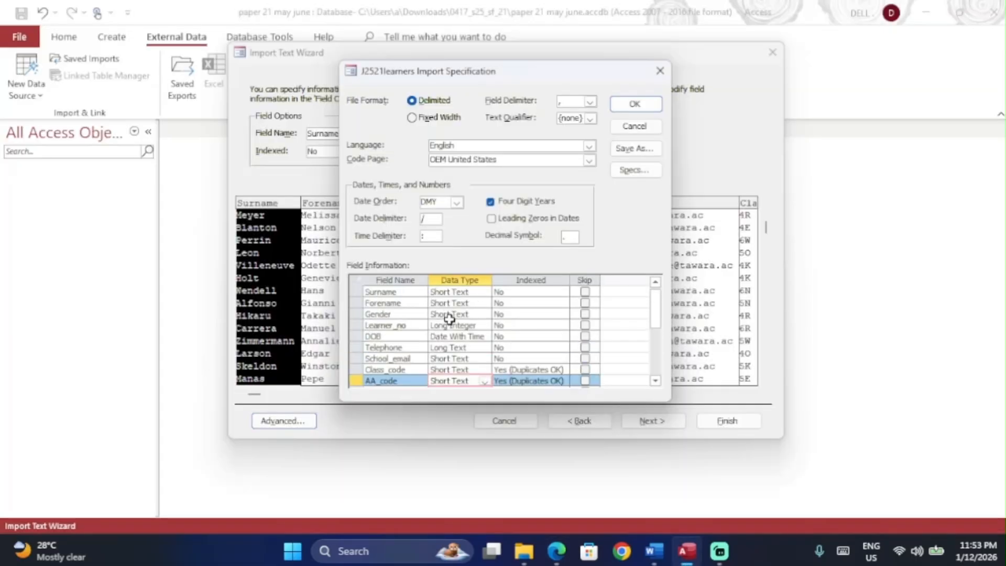
{"action": "scroll", "coordinate": [493, 349], "scroll_direction": "down", "scroll_amount": 1}
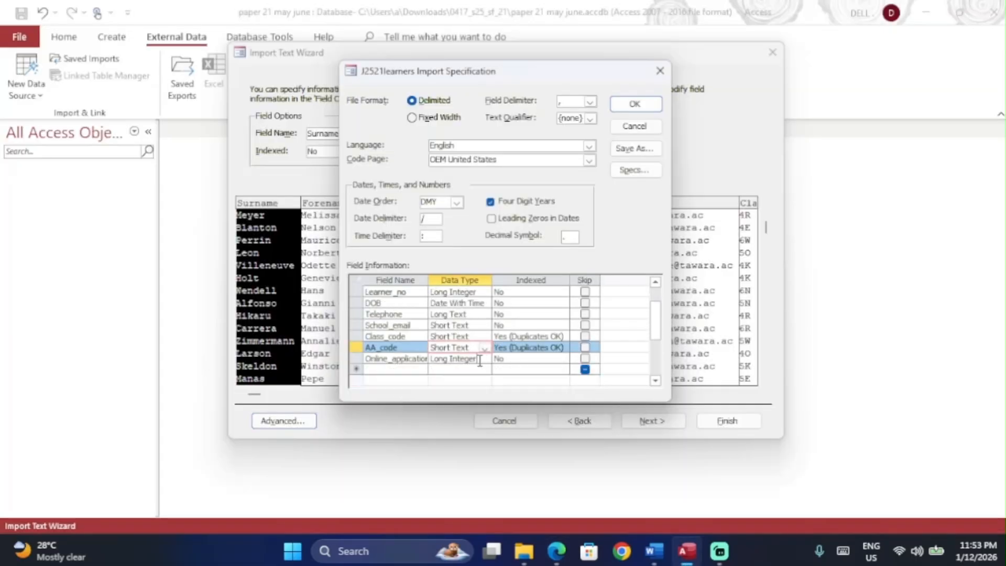
{"action": "left_click", "coordinate": [486, 358]}
{"action": "left_click", "coordinate": [486, 359]}
{"action": "left_click", "coordinate": [469, 368]}
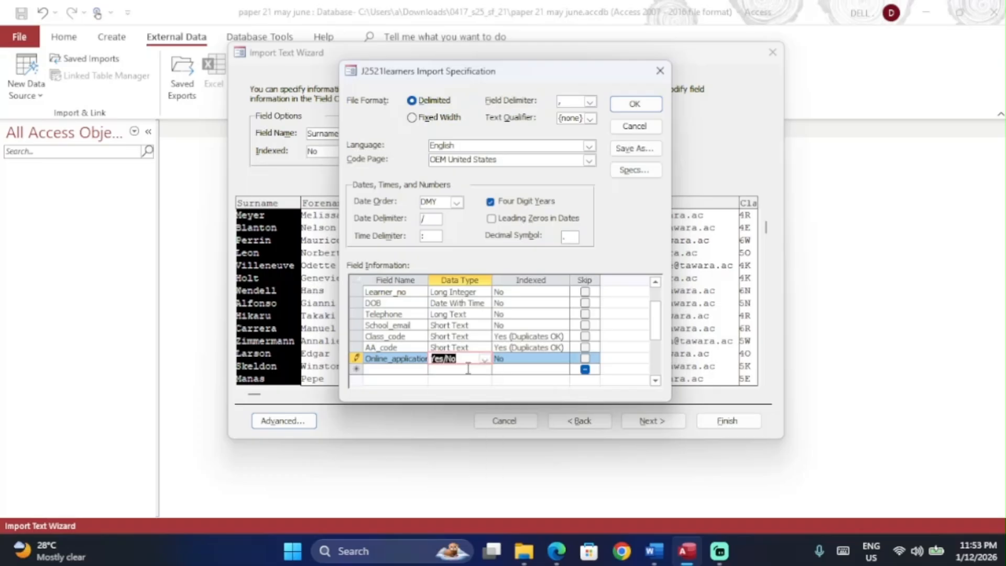
{"action": "left_click", "coordinate": [635, 104]}
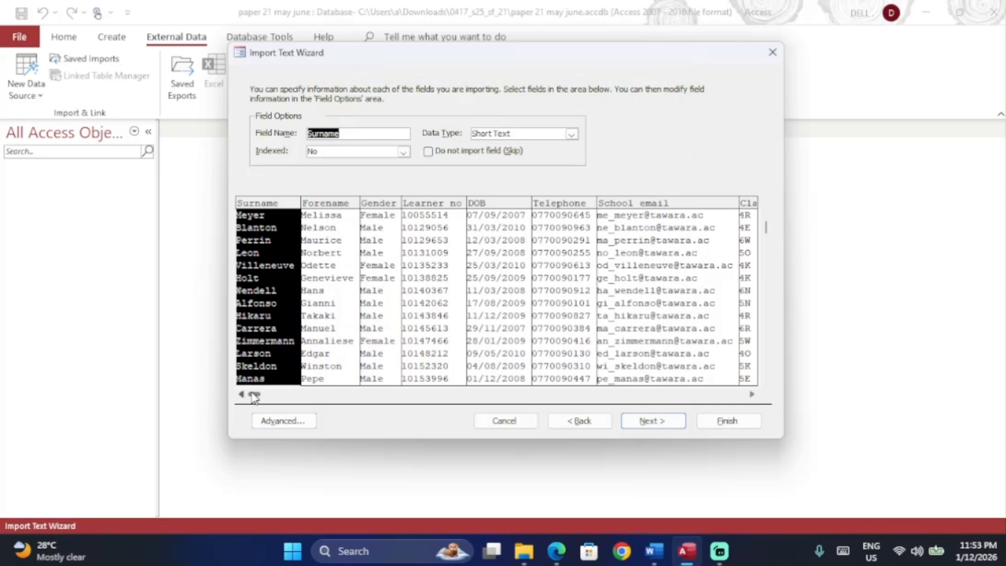
Step: Recheck the import specification, confirming Online_application is Yes/No, and accept it again
{"action": "left_click_drag", "start_coordinate": [466, 394], "coordinate": [753, 400]}
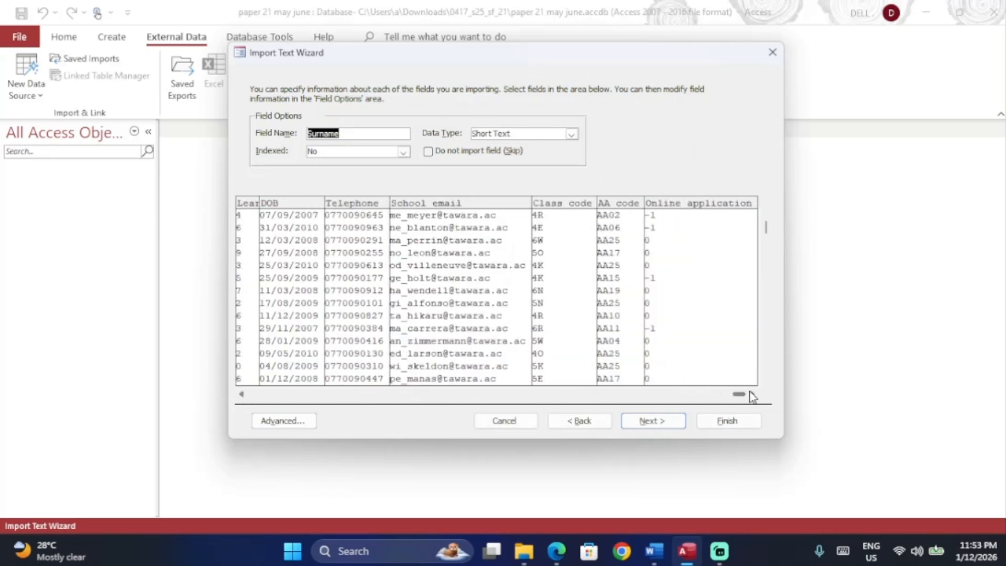
{"action": "left_click", "coordinate": [287, 420]}
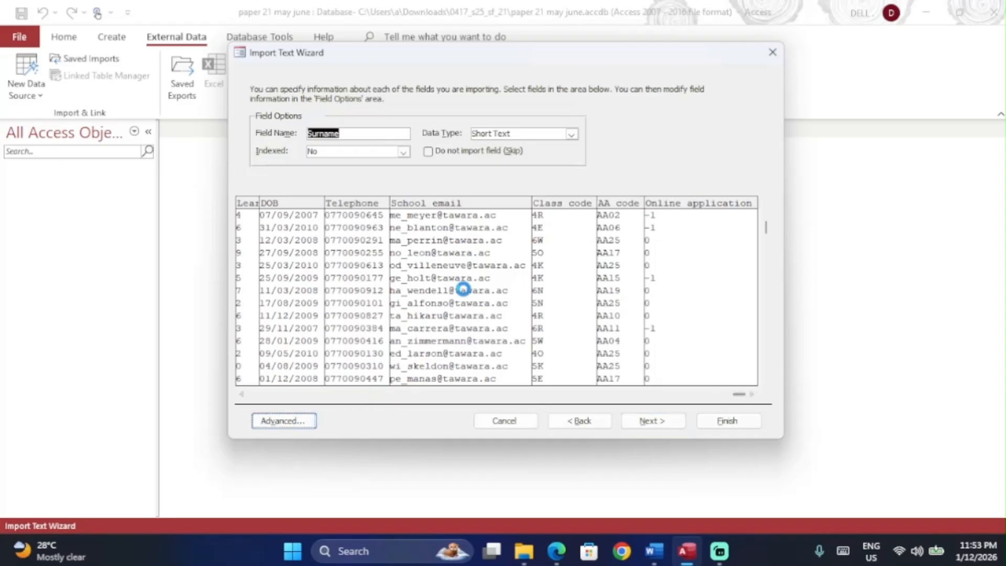
{"action": "scroll", "coordinate": [465, 291], "scroll_direction": "down", "scroll_amount": 3}
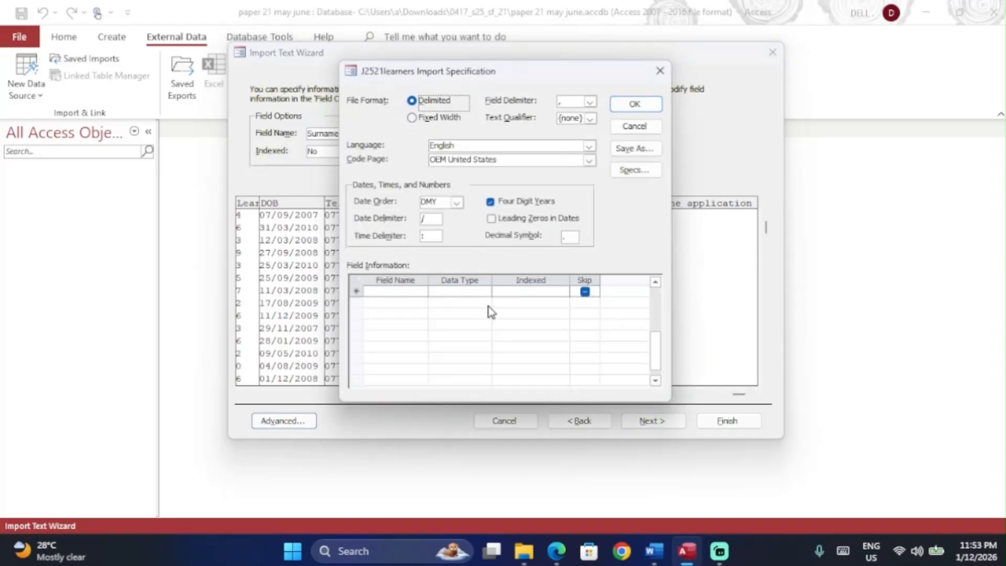
{"action": "scroll", "coordinate": [491, 311], "scroll_direction": "up", "scroll_amount": 1}
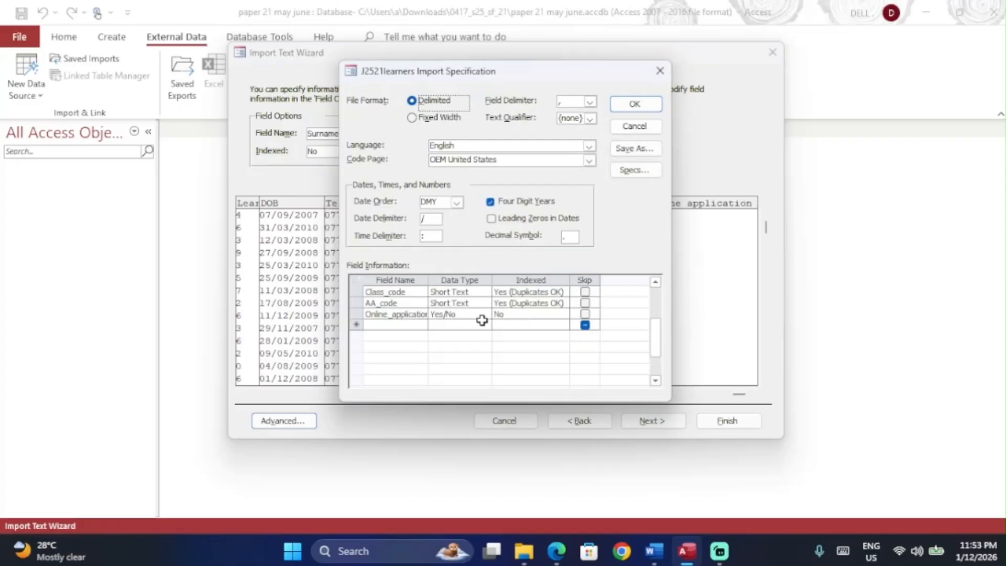
{"action": "left_click", "coordinate": [635, 106]}
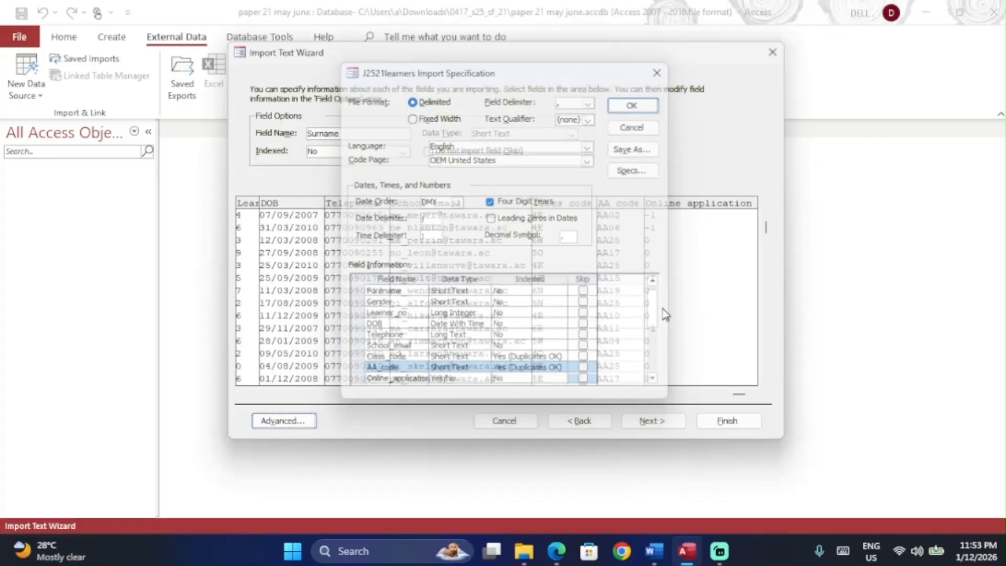
Step: Finish the import with Learner_no as primary key, without saving the import steps
{"action": "left_click", "coordinate": [659, 433]}
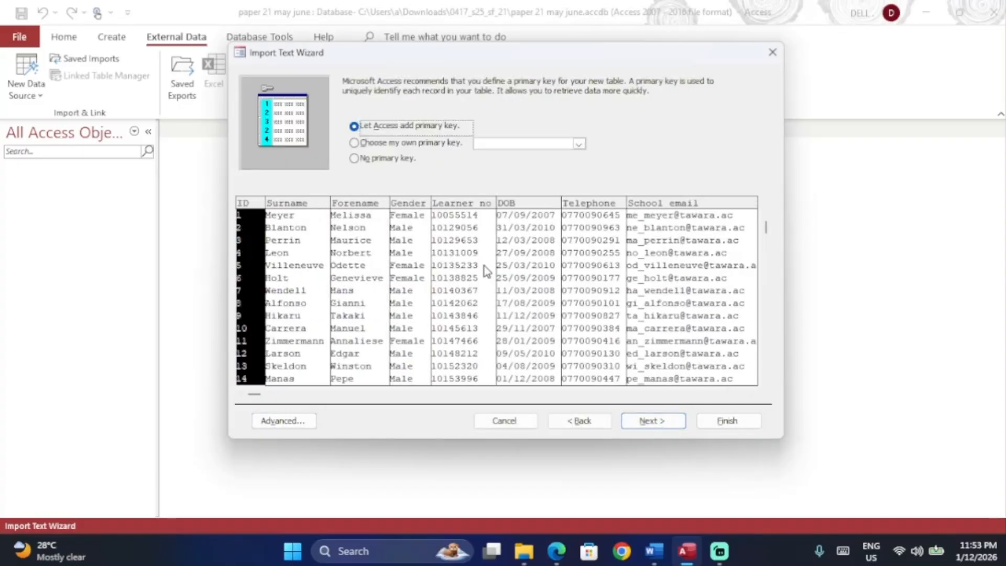
{"action": "left_click", "coordinate": [391, 149]}
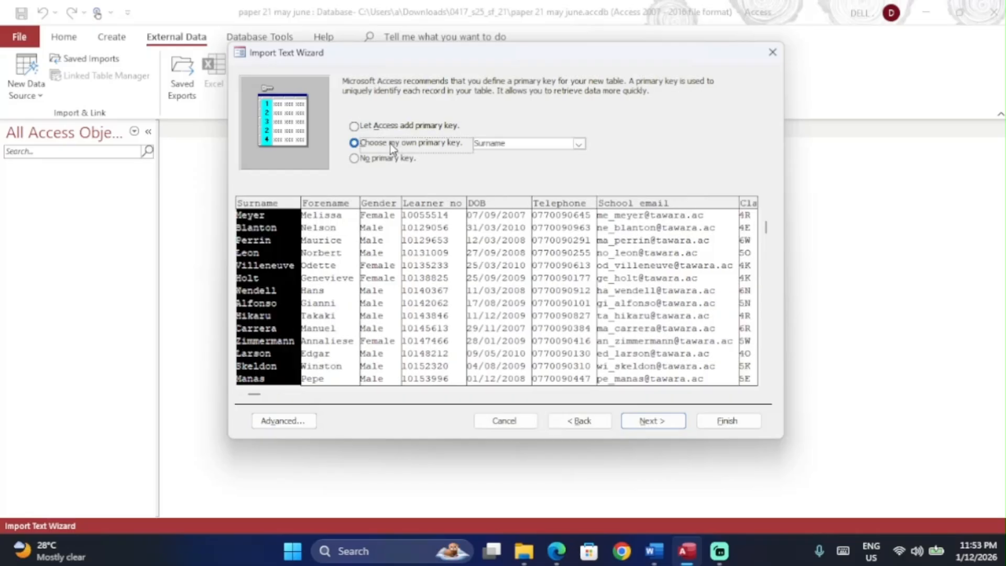
{"action": "key", "text": "alt+Tab"}
{"action": "scroll", "coordinate": [442, 315], "scroll_direction": "down", "scroll_amount": 5}
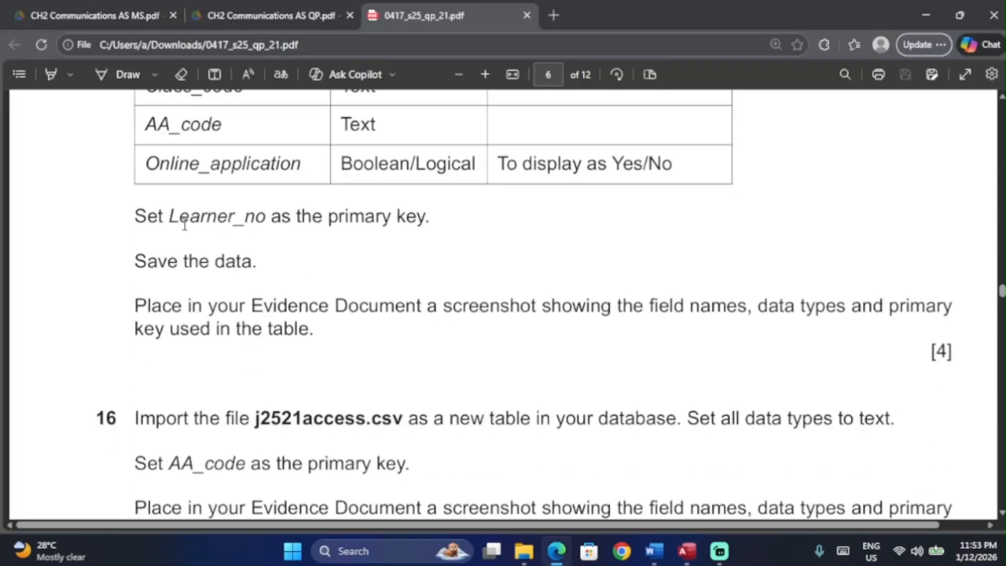
{"action": "key", "text": "alt+Tab"}
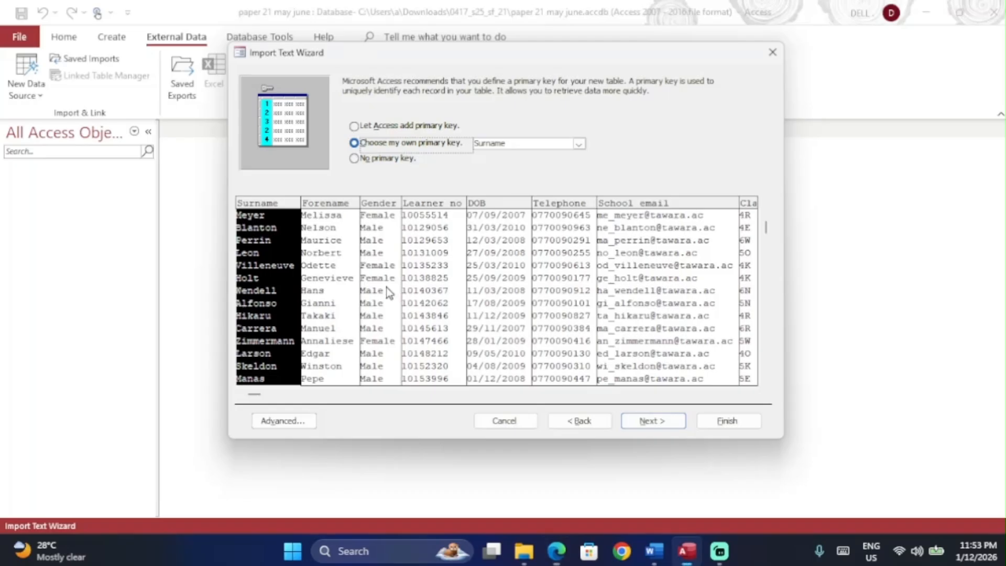
{"action": "left_click", "coordinate": [431, 270]}
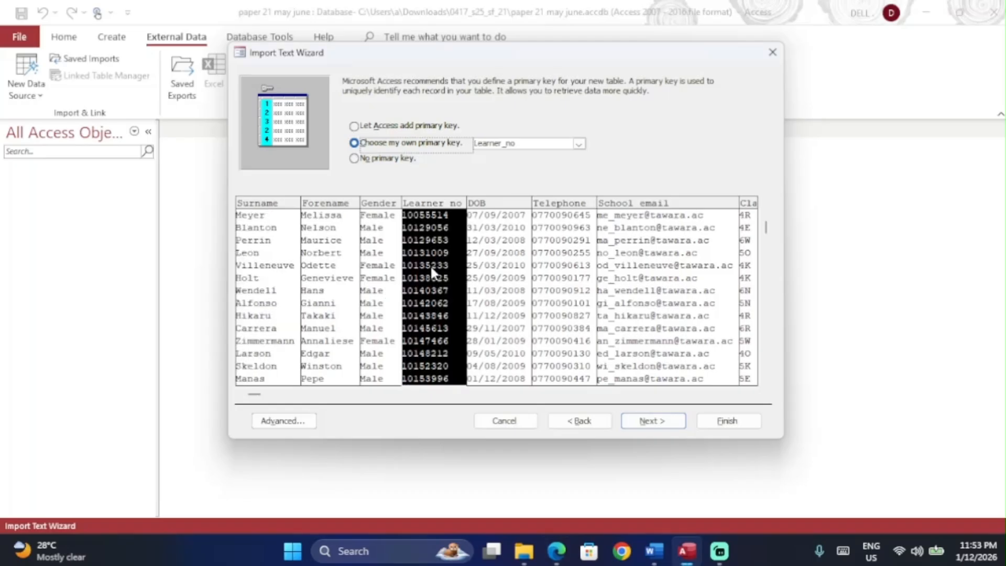
{"action": "key", "text": "Return"}
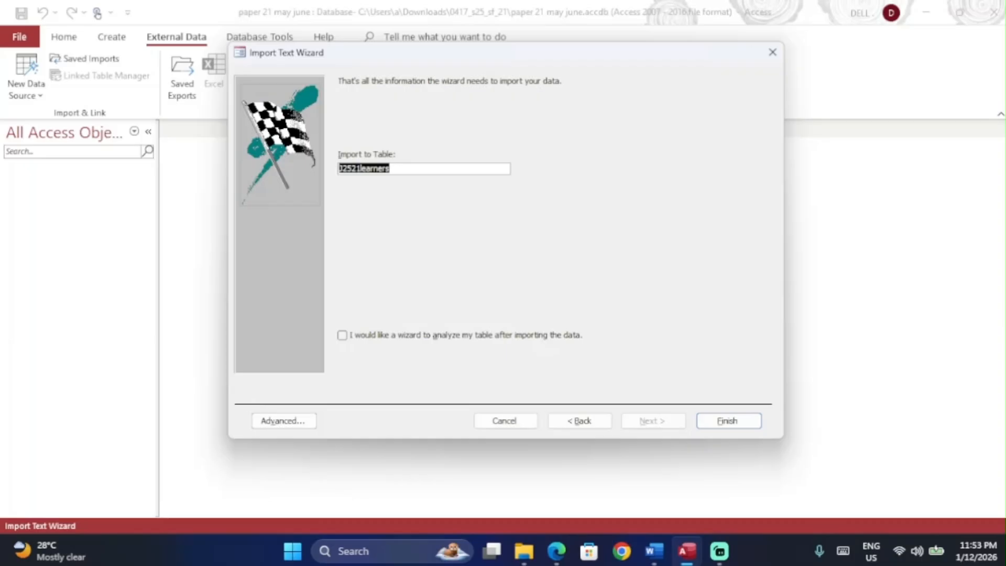
{"action": "left_click", "coordinate": [737, 423]}
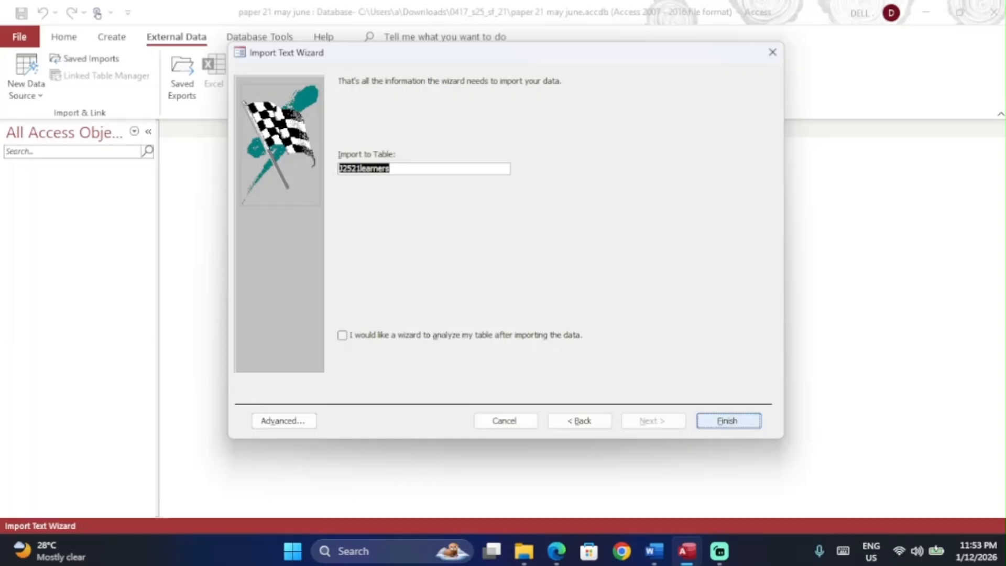
{"action": "left_click", "coordinate": [727, 464]}
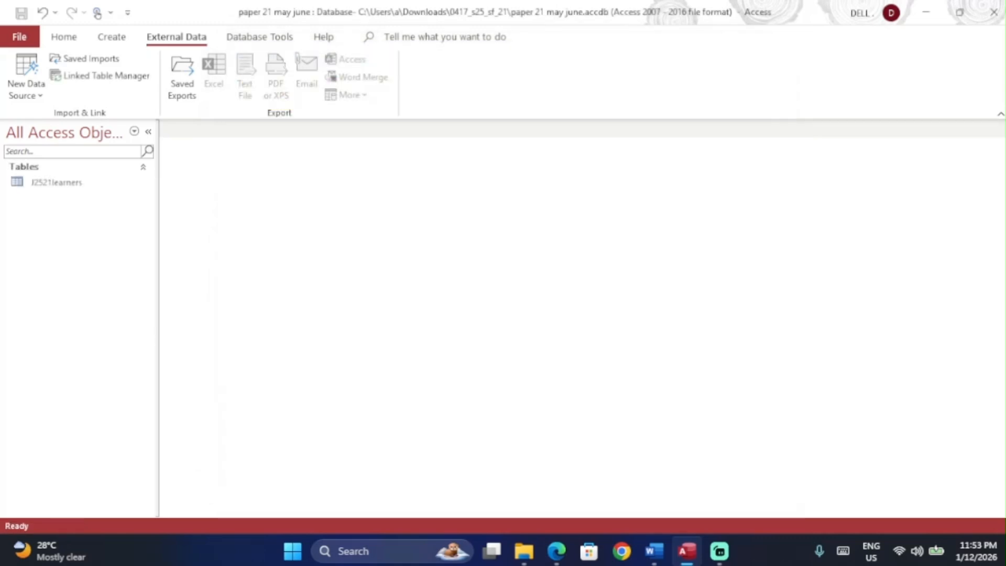
{"action": "double_click", "coordinate": [57, 182]}
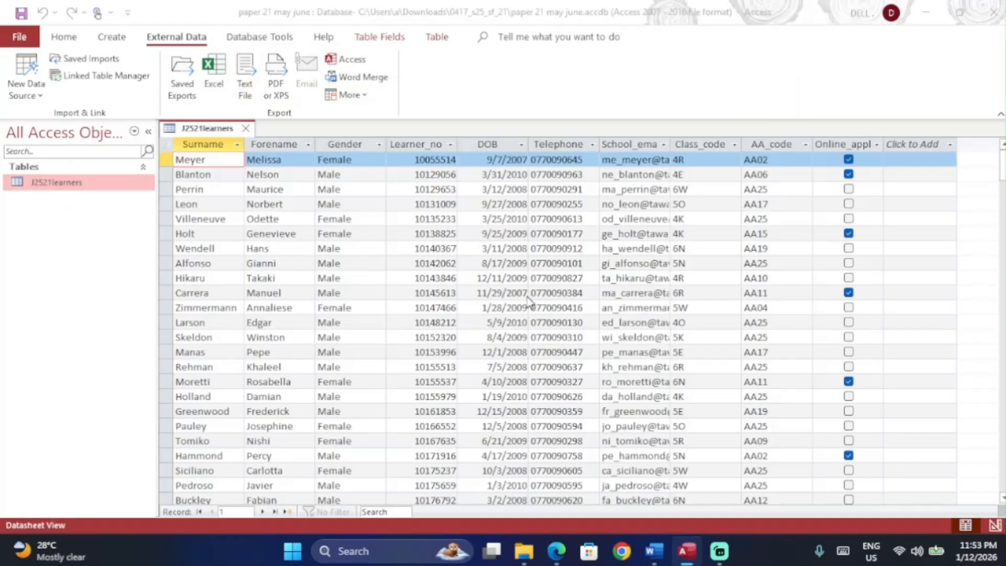
{"action": "key", "text": "alt+Tab"}
{"action": "scroll", "coordinate": [461, 225], "scroll_direction": "up", "scroll_amount": 4}
{"action": "scroll", "coordinate": [461, 224], "scroll_direction": "up", "scroll_amount": 2}
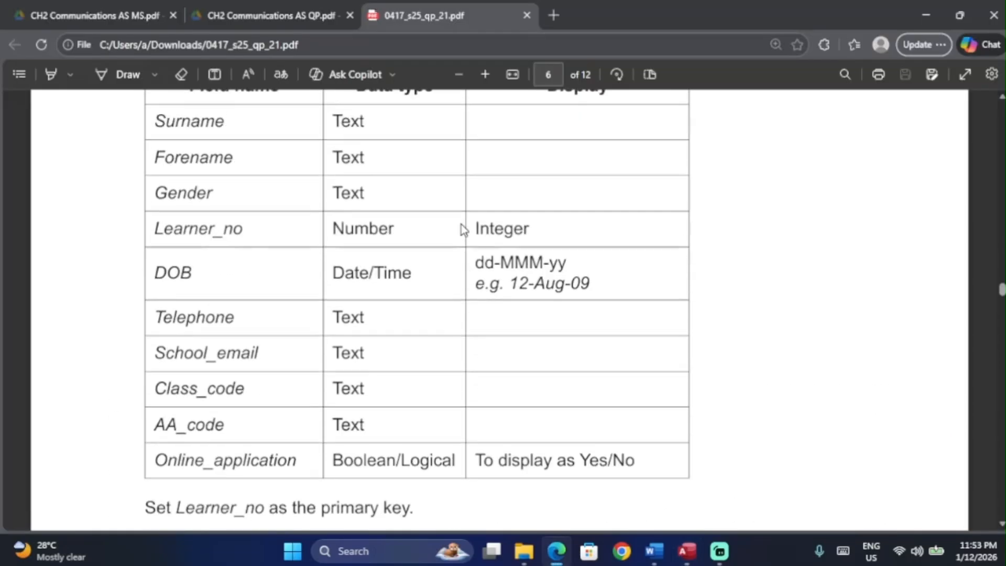
{"action": "scroll", "coordinate": [538, 273], "scroll_direction": "up", "scroll_amount": 1}
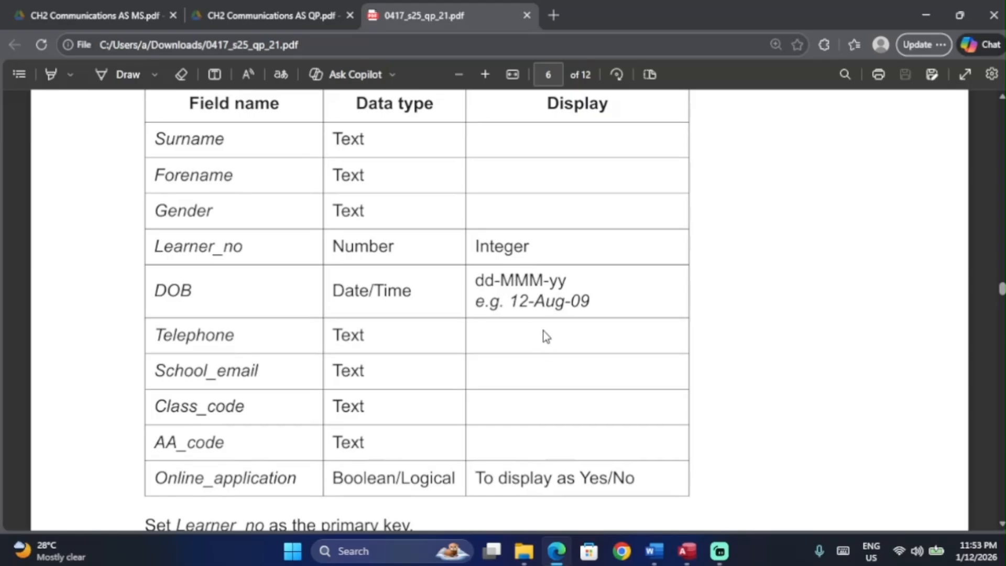
{"action": "scroll", "coordinate": [551, 477], "scroll_direction": "down", "scroll_amount": 1}
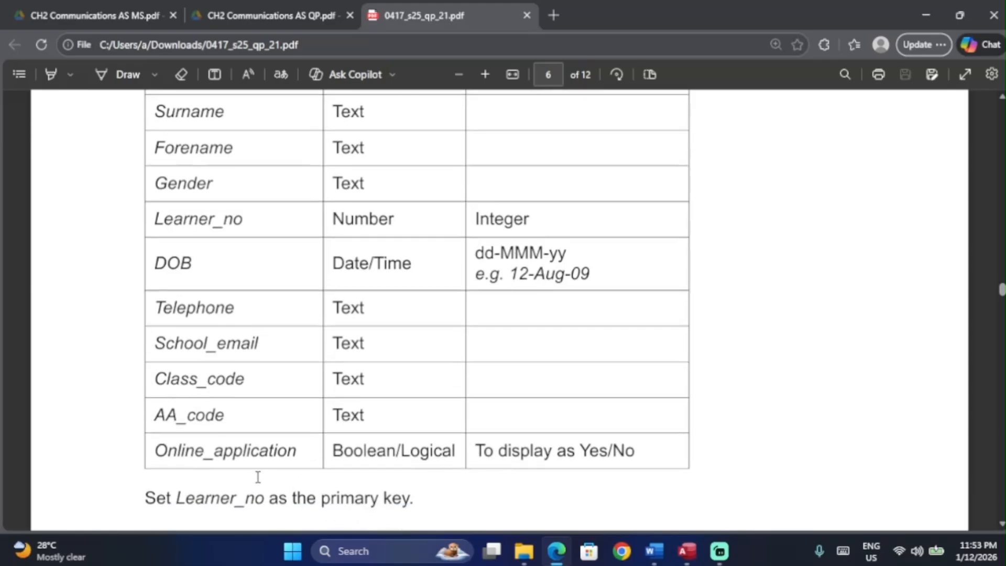
{"action": "left_click_drag", "start_coordinate": [158, 452], "coordinate": [645, 454]}
{"action": "left_click", "coordinate": [631, 460]}
{"action": "key", "text": "alt+Tab"}
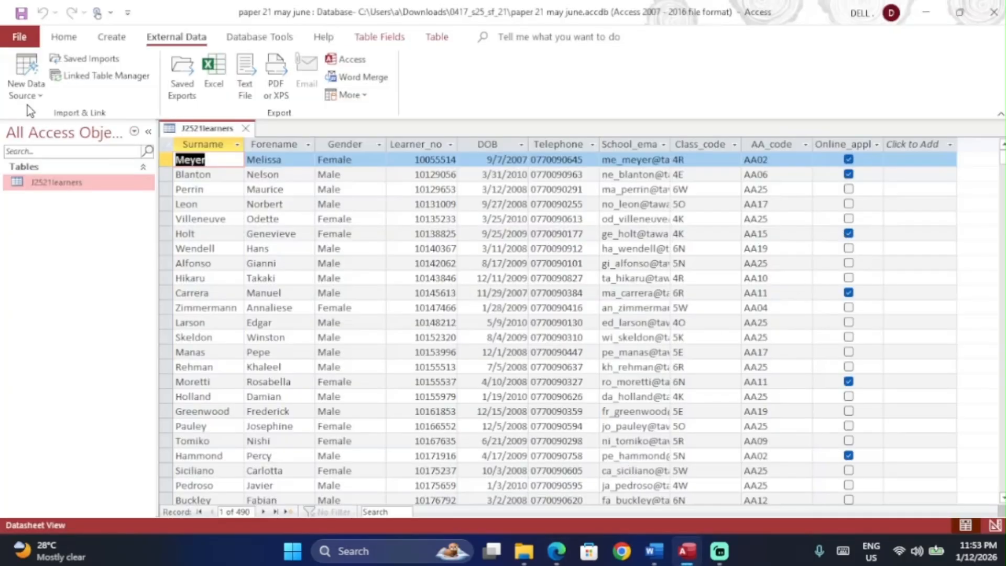
{"action": "left_click", "coordinate": [64, 39]}
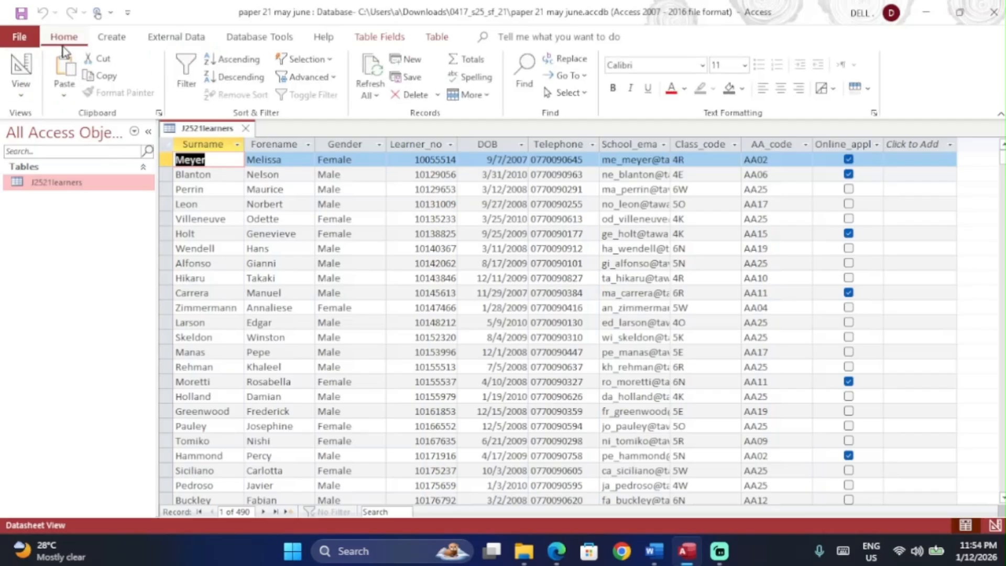
Step: Set Online_application's Display Control to Text Box and confirm Yes/No text in Datasheet View
{"action": "left_click", "coordinate": [23, 97]}
{"action": "left_click", "coordinate": [57, 160]}
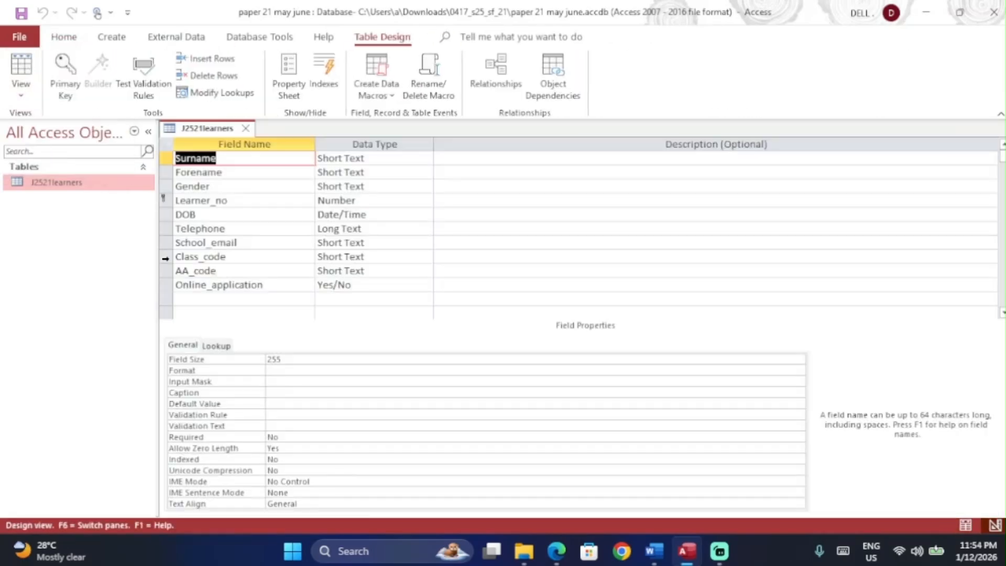
{"action": "left_click", "coordinate": [382, 283]}
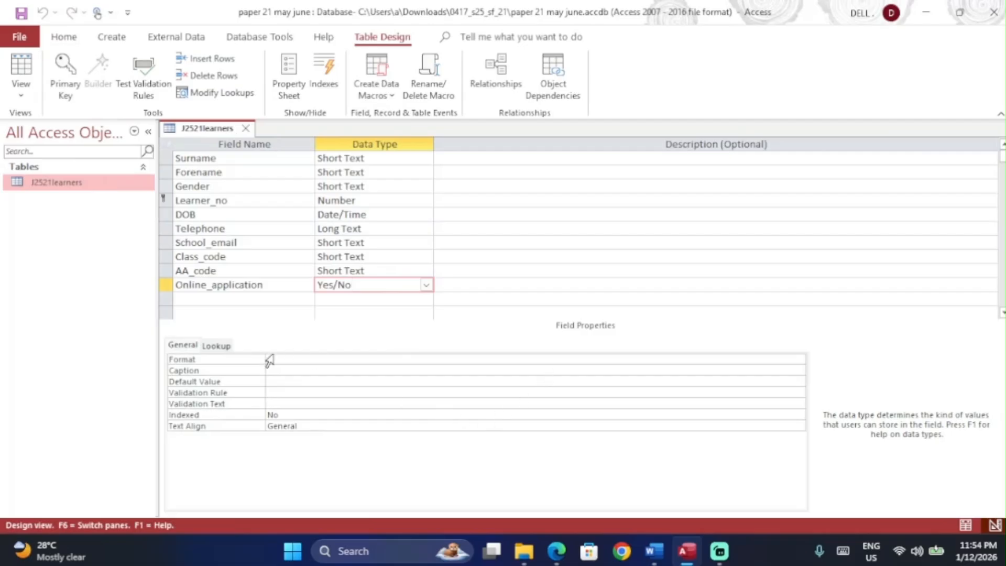
{"action": "left_click", "coordinate": [222, 346]}
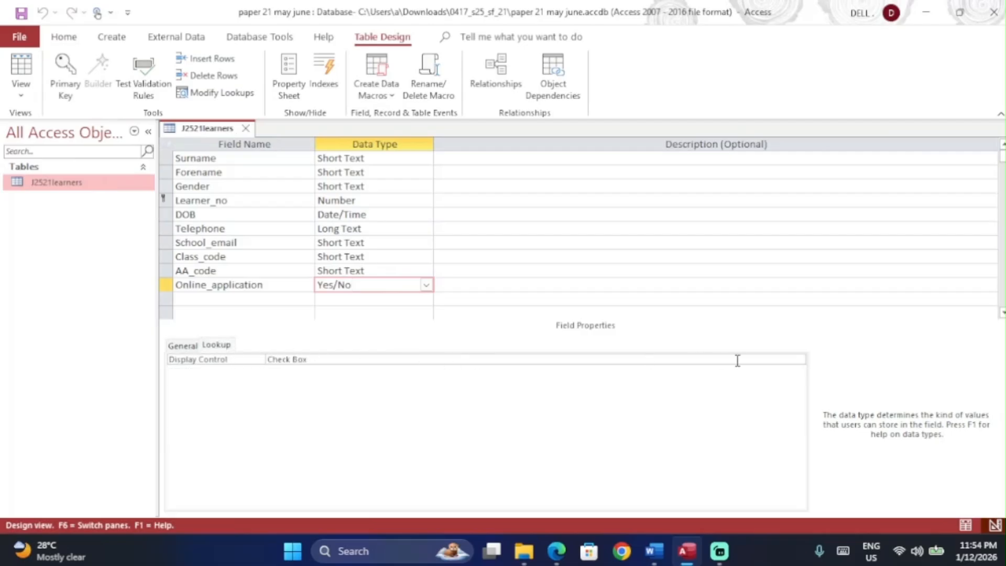
{"action": "left_click", "coordinate": [766, 361]}
{"action": "left_click", "coordinate": [799, 360]}
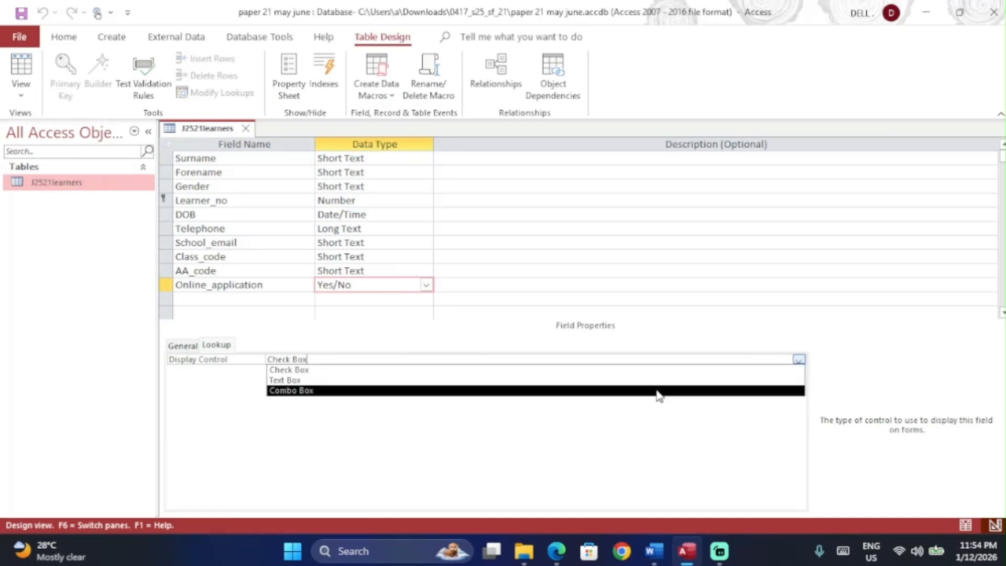
{"action": "left_click", "coordinate": [655, 380]}
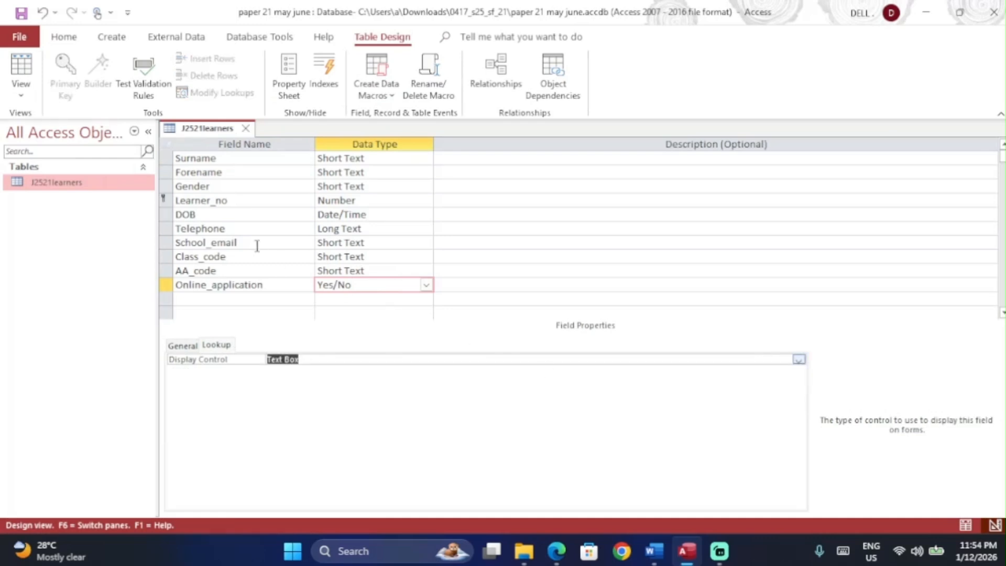
{"action": "left_click", "coordinate": [20, 68]}
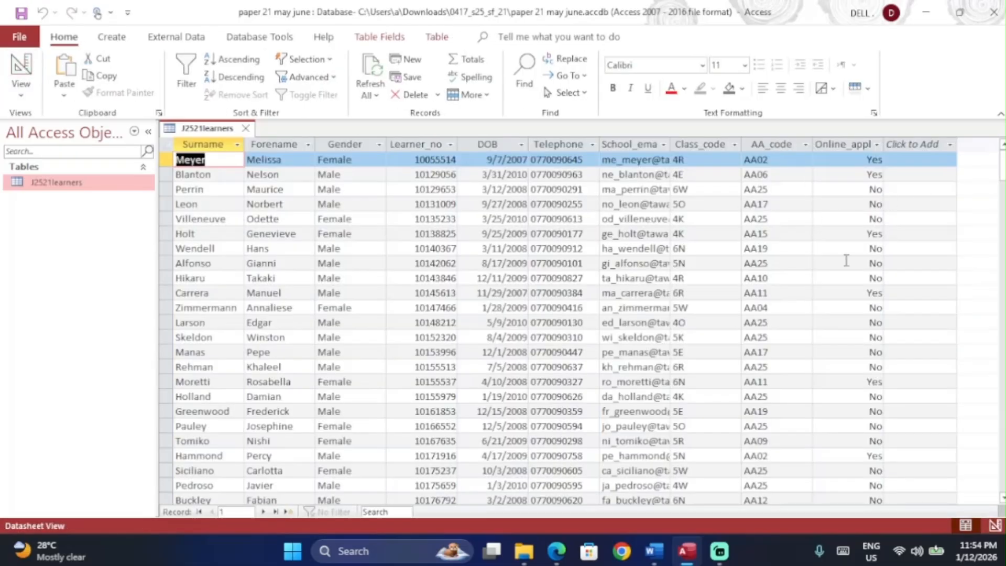
{"action": "left_click", "coordinate": [21, 66]}
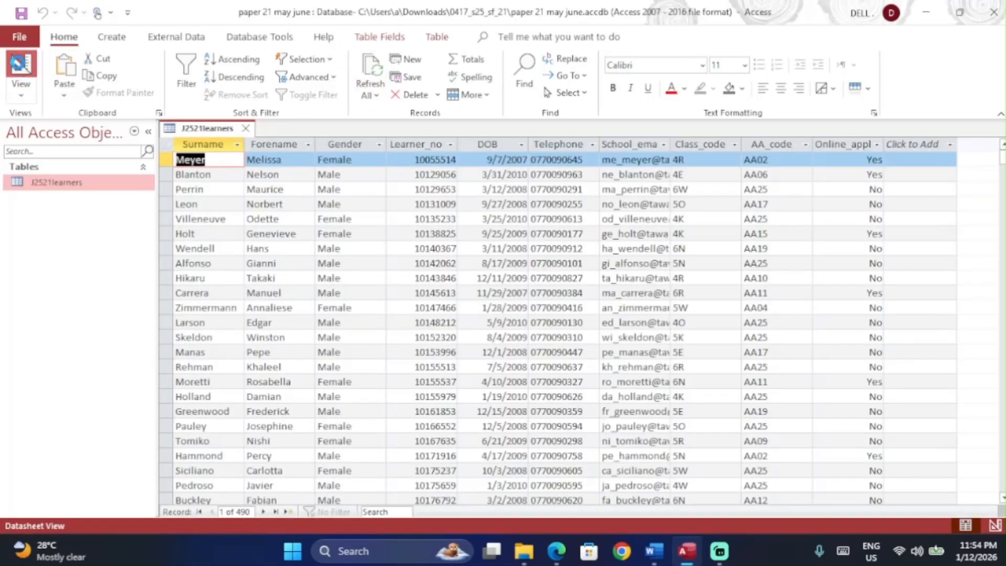
{"action": "left_click", "coordinate": [394, 215]}
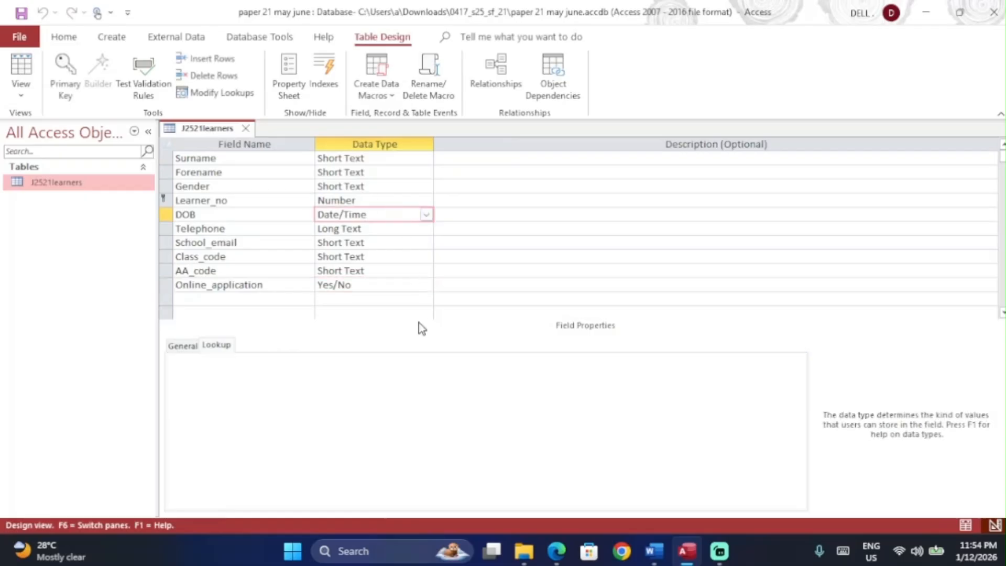
Step: Give DOB the dd-MMM-yy Format, copied from the question paper, and view the dates
{"action": "left_click", "coordinate": [185, 353]}
{"action": "left_click", "coordinate": [305, 356]}
{"action": "key", "text": "alt+Tab"}
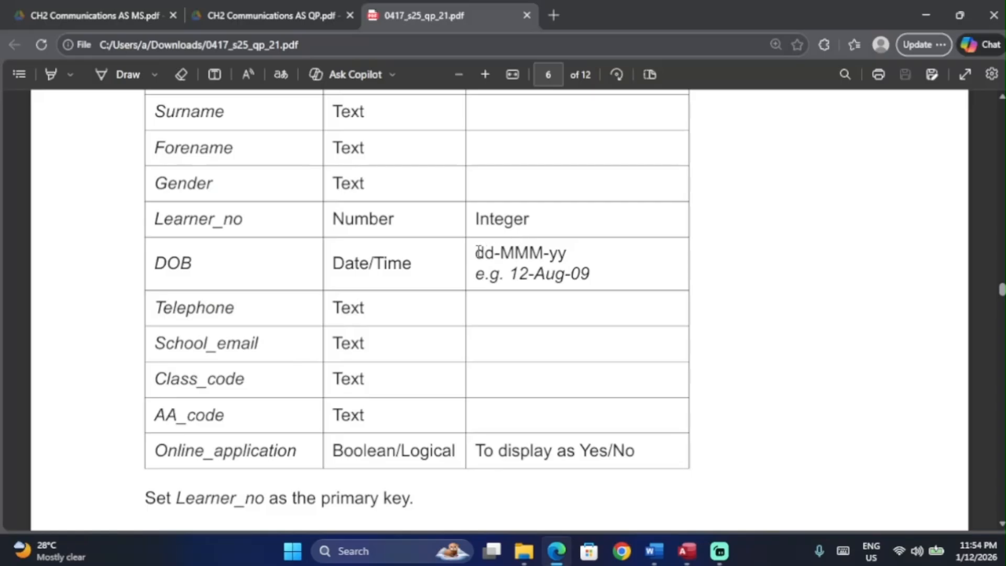
{"action": "left_click_drag", "start_coordinate": [478, 252], "coordinate": [572, 252]}
{"action": "key", "text": "ctrl+c"}
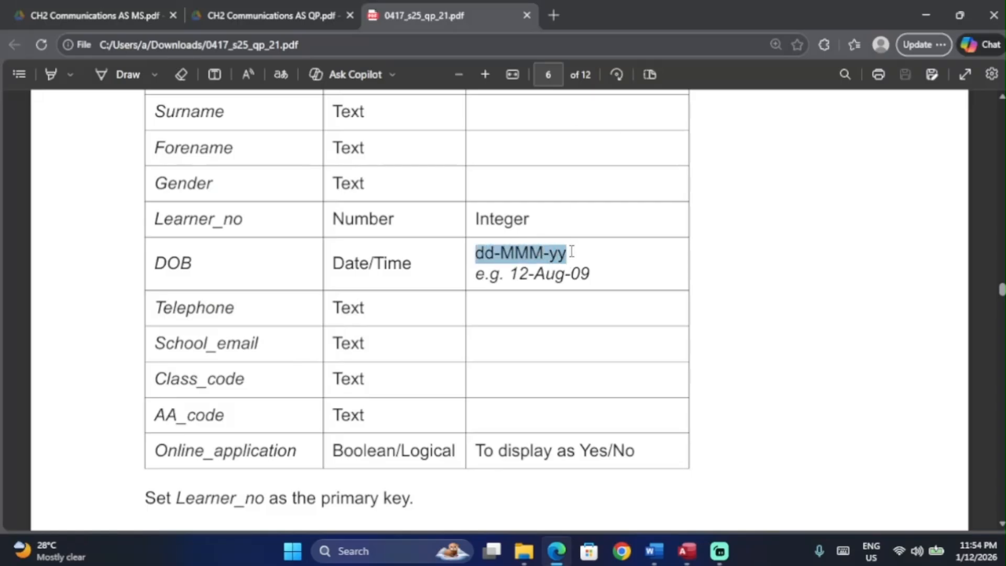
{"action": "key", "text": "alt+Tab"}
{"action": "key", "text": "ctrl+v"}
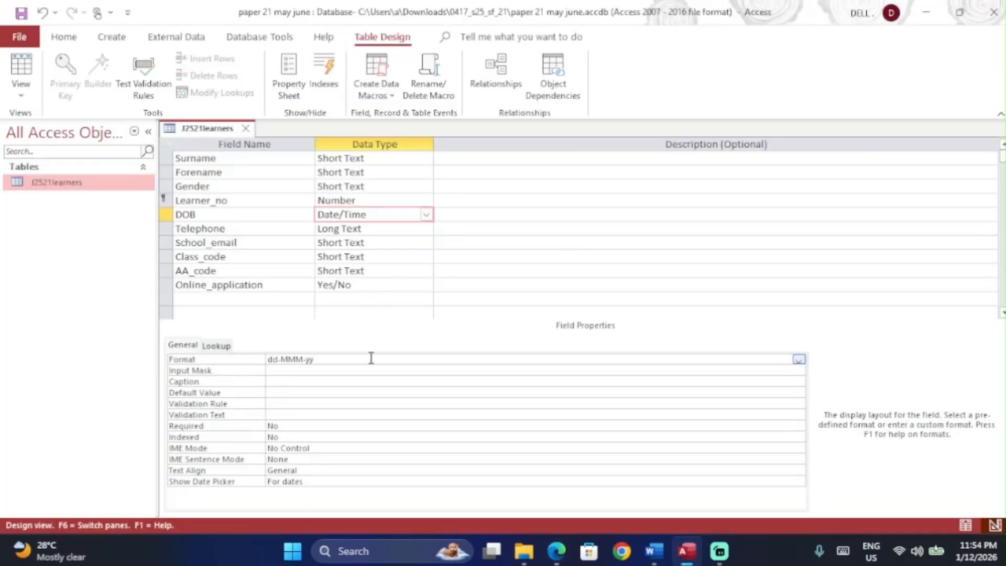
{"action": "key", "text": "Return"}
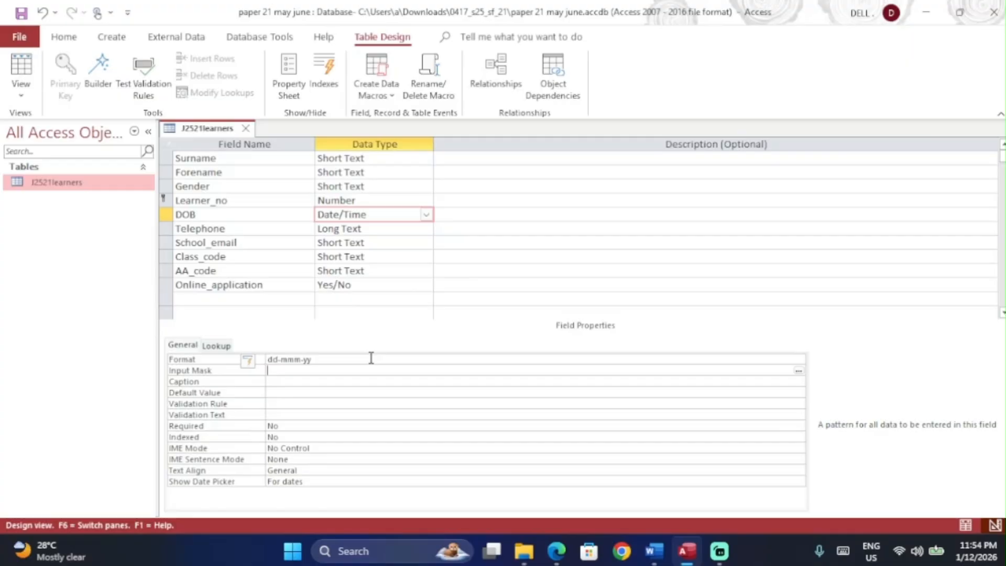
{"action": "left_click", "coordinate": [21, 67]}
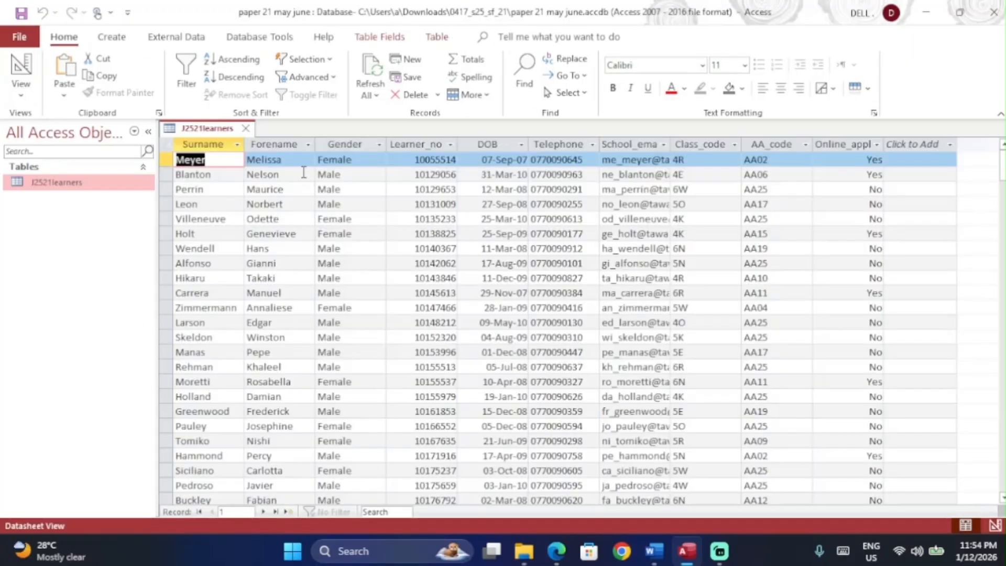
{"action": "key", "text": "alt+Tab"}
{"action": "scroll", "coordinate": [492, 417], "scroll_direction": "down", "scroll_amount": 1}
{"action": "left_click", "coordinate": [492, 418]}
{"action": "scroll", "coordinate": [492, 417], "scroll_direction": "up", "scroll_amount": 2}
{"action": "scroll", "coordinate": [491, 417], "scroll_direction": "down", "scroll_amount": 4}
{"action": "scroll", "coordinate": [492, 418], "scroll_direction": "down", "scroll_amount": 3}
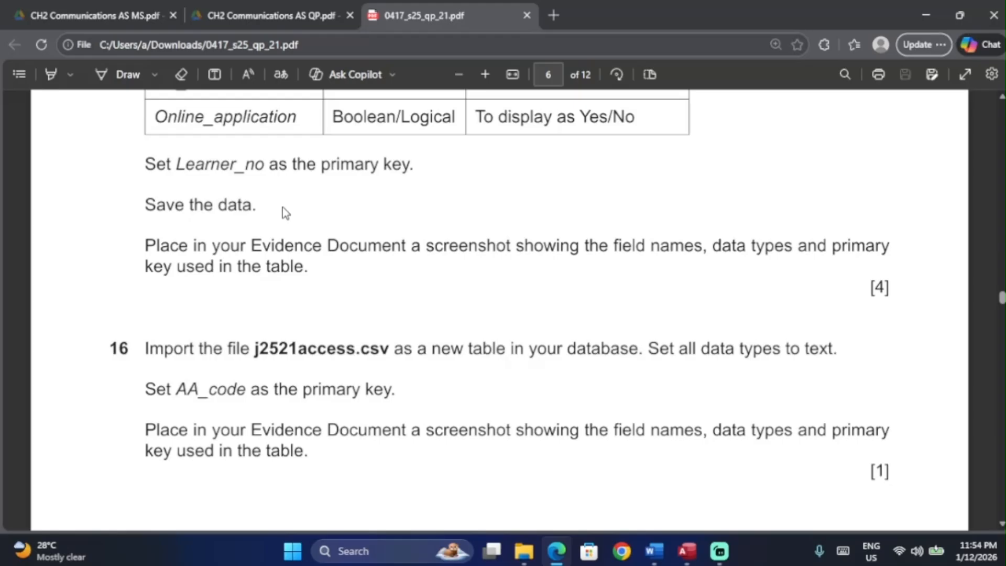
{"action": "scroll", "coordinate": [283, 210], "scroll_direction": "down", "scroll_amount": 1}
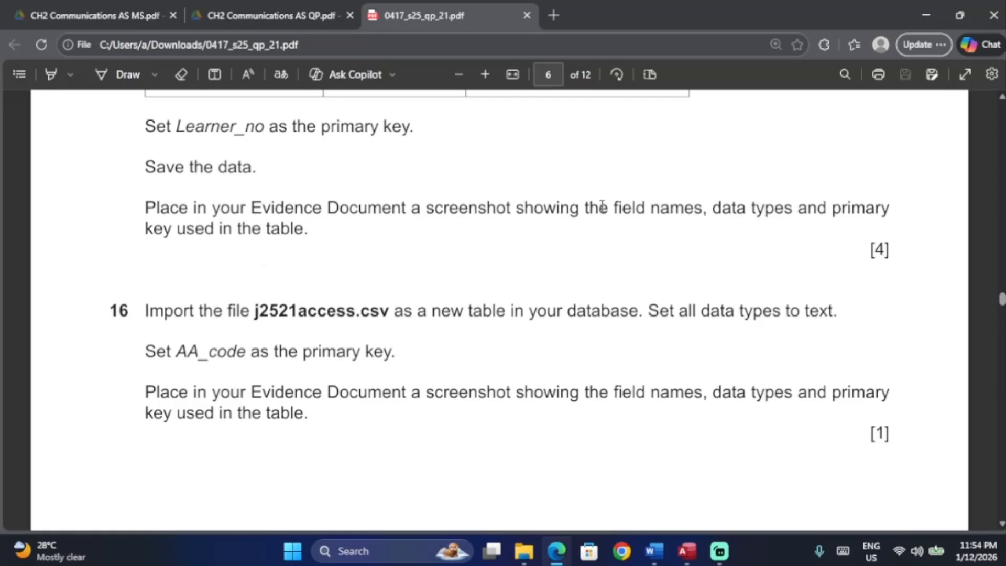
{"action": "key", "text": "alt+Tab"}
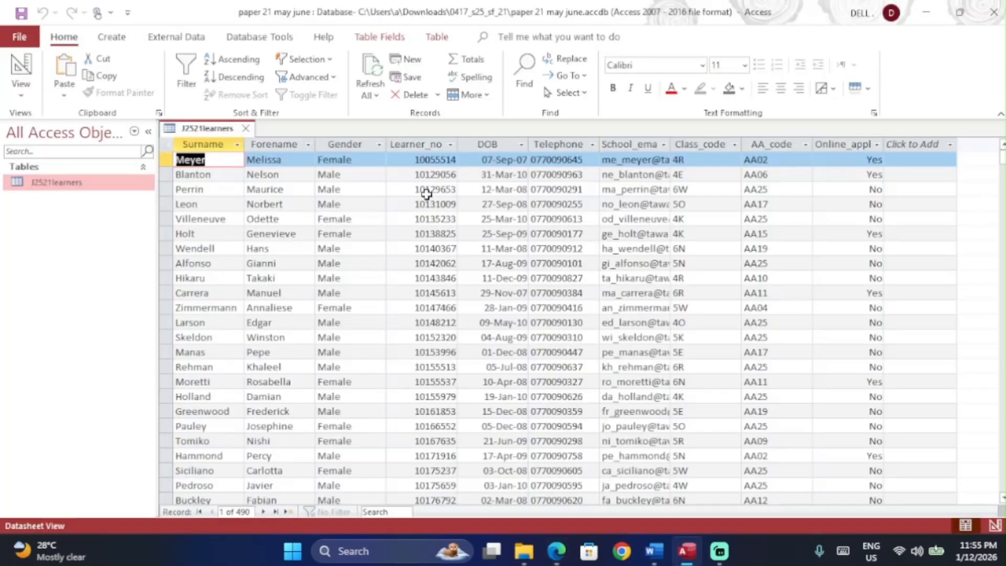
Step: Snip the J2521learners Design View grid of field names and data types
{"action": "left_click", "coordinate": [21, 68]}
{"action": "left_click", "coordinate": [406, 287]}
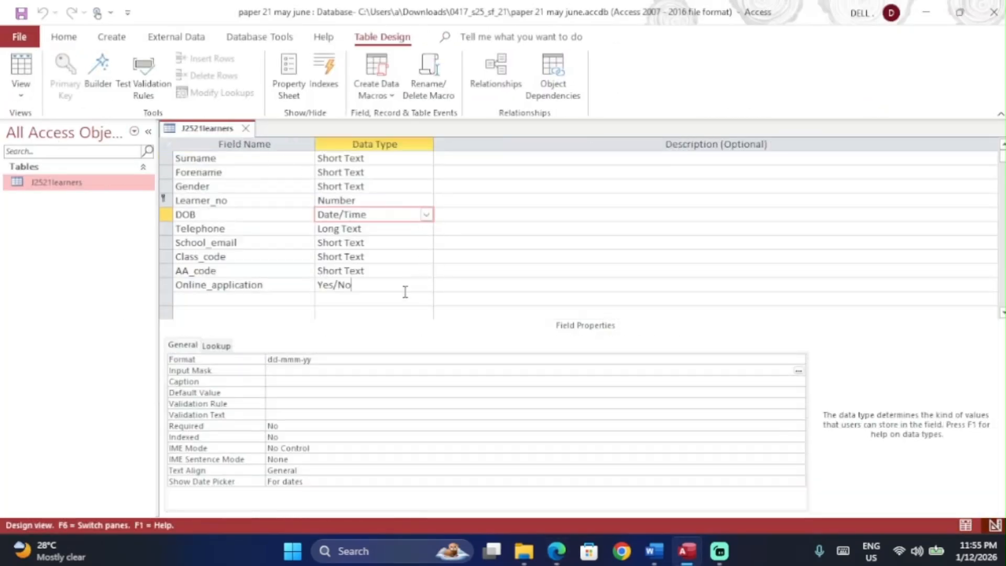
{"action": "key", "text": "super+shift+s"}
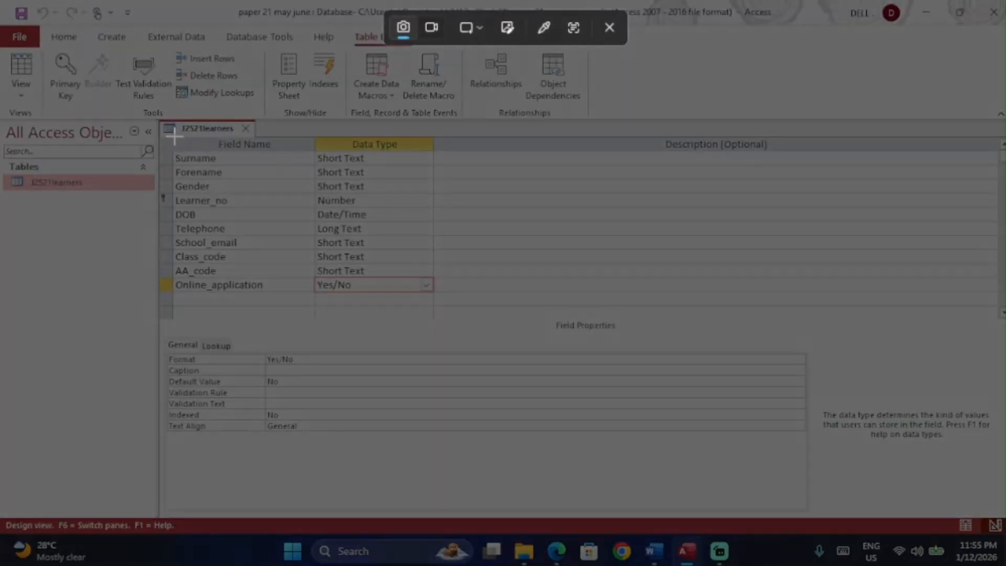
{"action": "left_click_drag", "start_coordinate": [158, 120], "coordinate": [451, 307]}
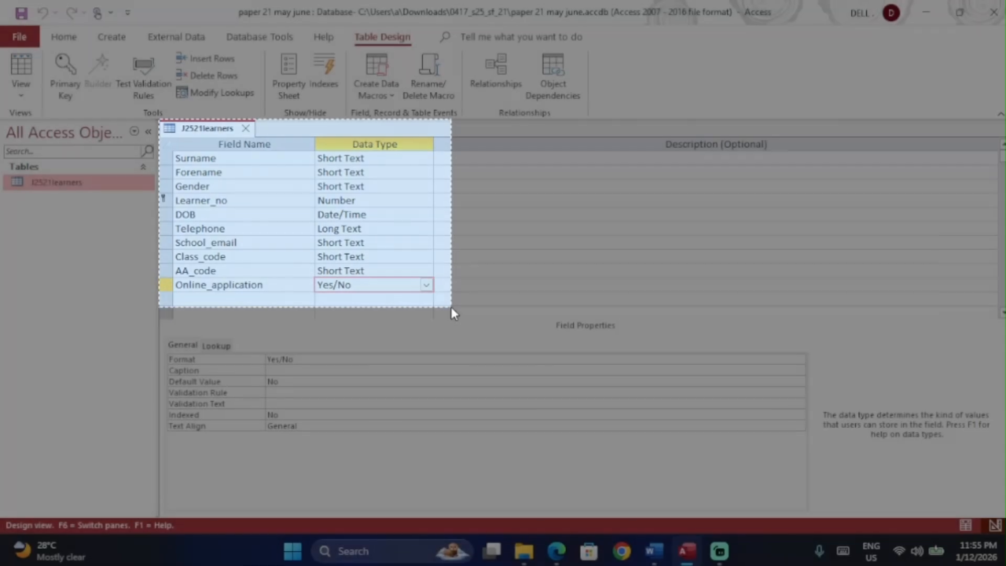
{"action": "left_click", "coordinate": [557, 551]}
{"action": "scroll", "coordinate": [433, 305], "scroll_direction": "up", "scroll_amount": 6}
{"action": "scroll", "coordinate": [432, 305], "scroll_direction": "down", "scroll_amount": 2}
{"action": "scroll", "coordinate": [432, 305], "scroll_direction": "up", "scroll_amount": 3}
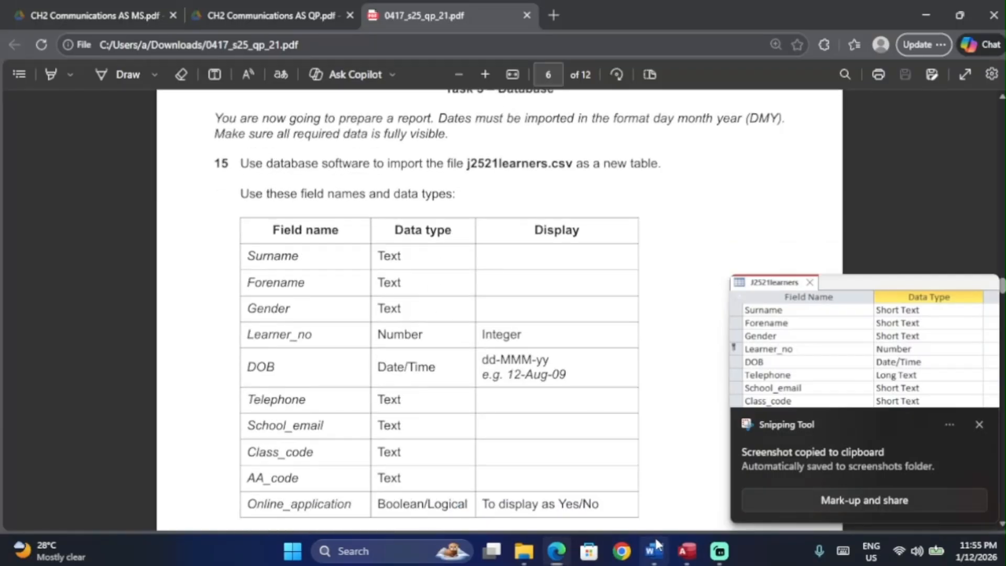
{"action": "left_click", "coordinate": [654, 550]}
Step: Paste the design screenshot under Step 15 evidence in EVIDENCE.docx and enlarge it
{"action": "left_click", "coordinate": [323, 321]}
{"action": "key", "text": "ctrl+v"}
{"action": "scroll", "coordinate": [409, 362], "scroll_direction": "down", "scroll_amount": 3}
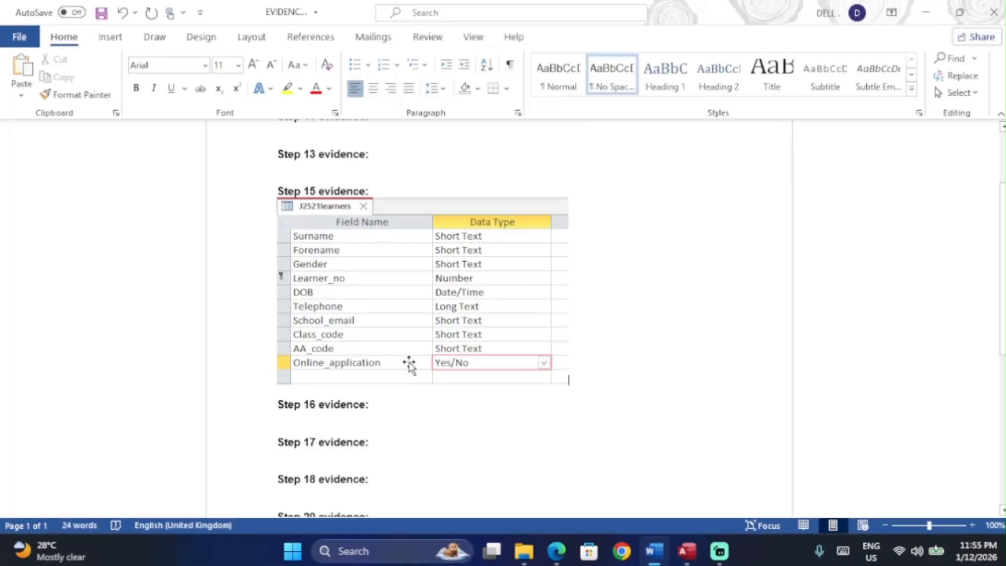
{"action": "left_click", "coordinate": [503, 362]}
{"action": "left_click_drag", "start_coordinate": [578, 391], "coordinate": [600, 402]}
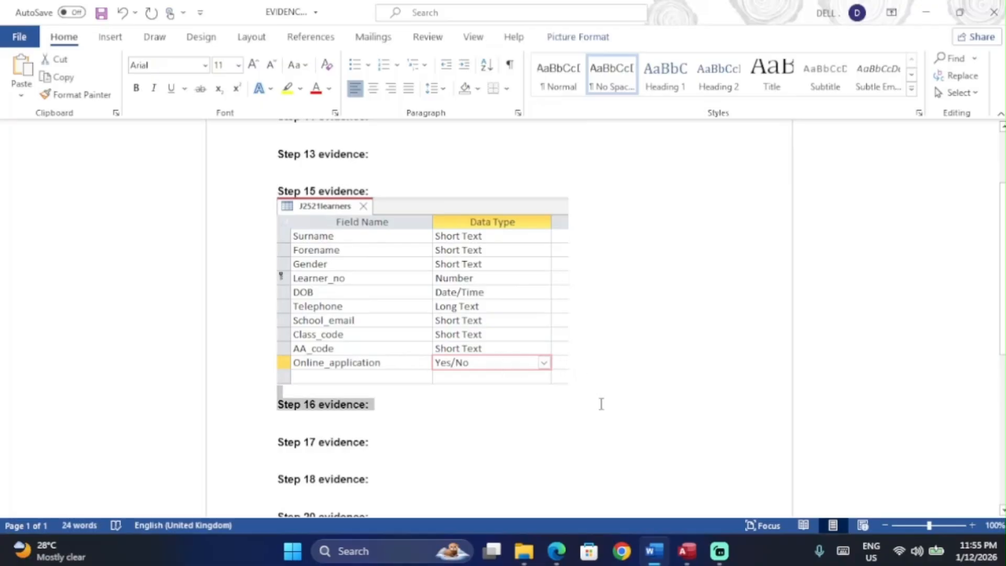
{"action": "left_click", "coordinate": [535, 330]}
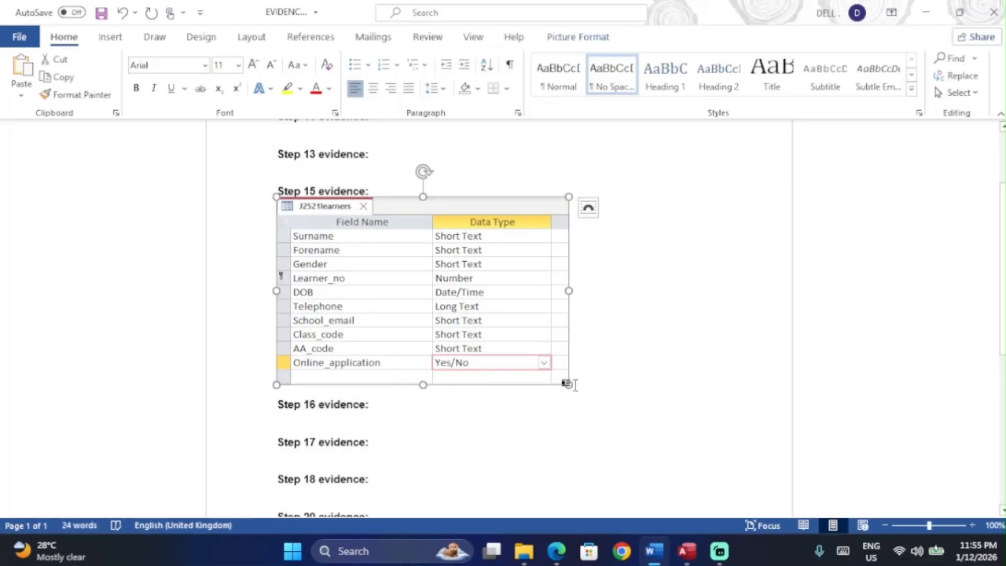
{"action": "left_click", "coordinate": [589, 391]}
{"action": "left_click", "coordinate": [561, 367]}
{"action": "left_click_drag", "start_coordinate": [569, 384], "coordinate": [623, 419]}
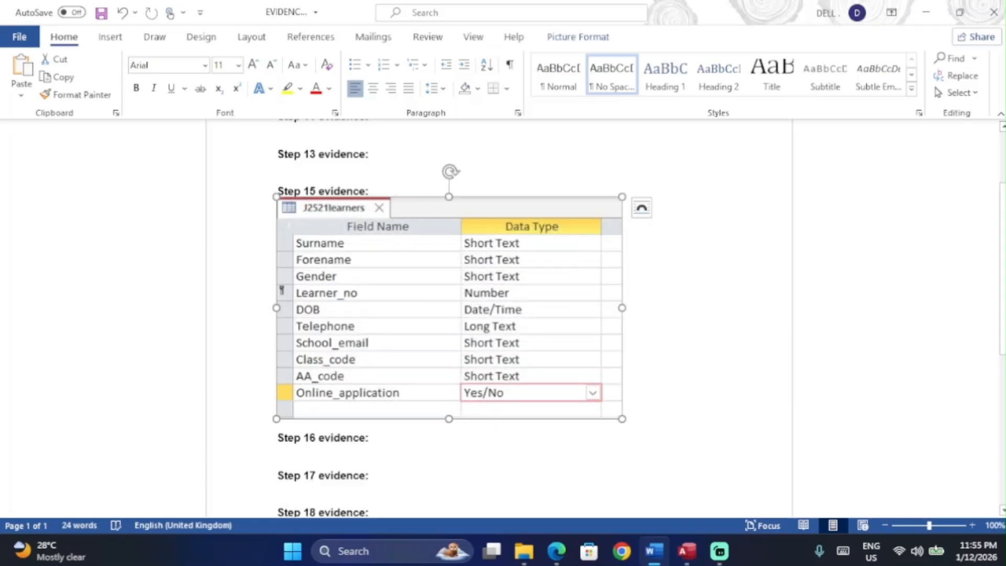
{"action": "scroll", "coordinate": [692, 354], "scroll_direction": "down", "scroll_amount": 3}
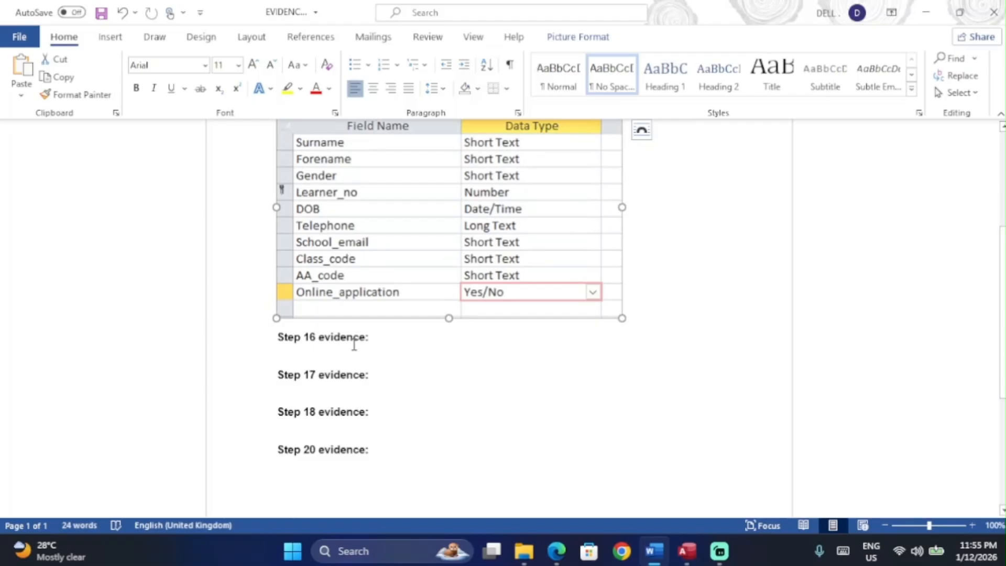
{"action": "left_click", "coordinate": [355, 345]}
{"action": "key", "text": "alt+Tab"}
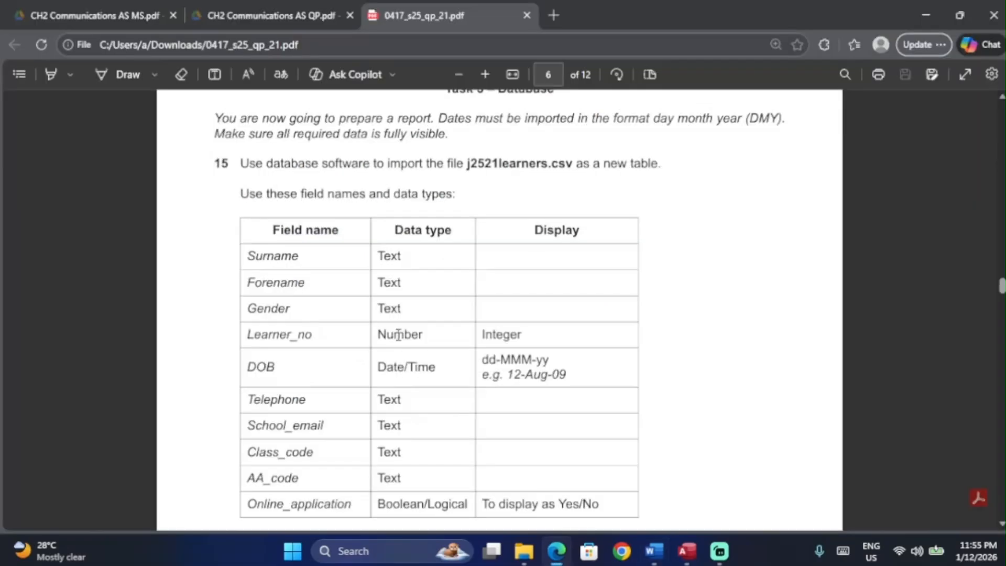
Step: On the question paper, tick question 16 and underline j2521access.csv with the Draw pen
{"action": "scroll", "coordinate": [398, 335], "scroll_direction": "down", "scroll_amount": 8}
{"action": "scroll", "coordinate": [351, 225], "scroll_direction": "up", "scroll_amount": 2, "text": "ctrl"}
{"action": "left_click", "coordinate": [128, 76]}
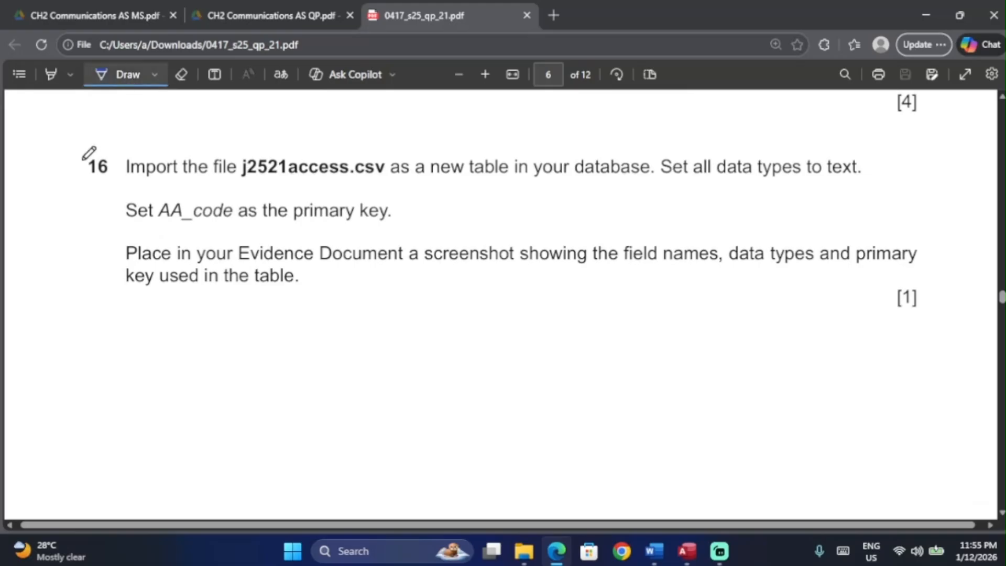
{"action": "left_click_drag", "start_coordinate": [82, 159], "coordinate": [106, 153]}
{"action": "scroll", "coordinate": [140, 176], "scroll_direction": "down", "scroll_amount": 1}
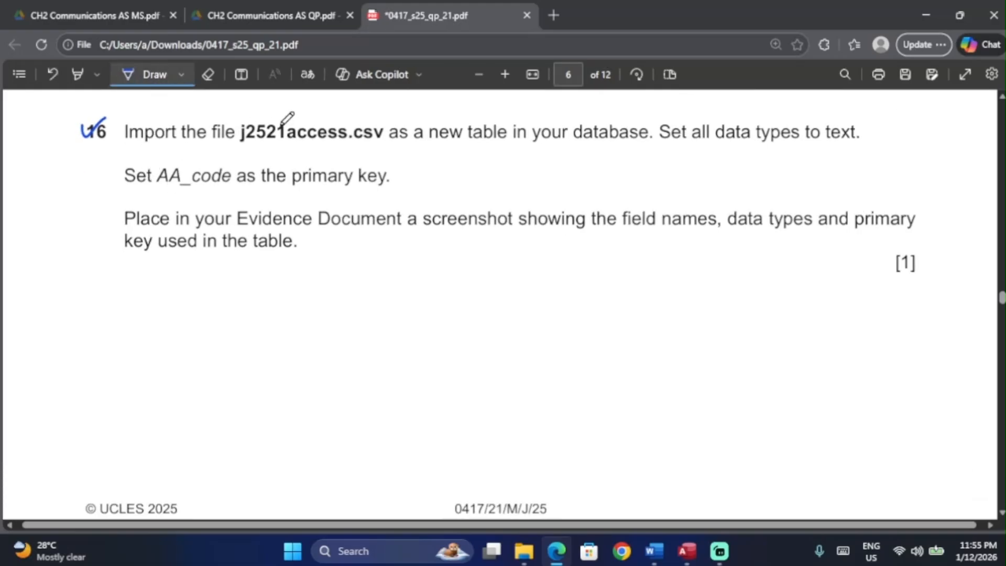
{"action": "left_click_drag", "start_coordinate": [235, 151], "coordinate": [383, 142]}
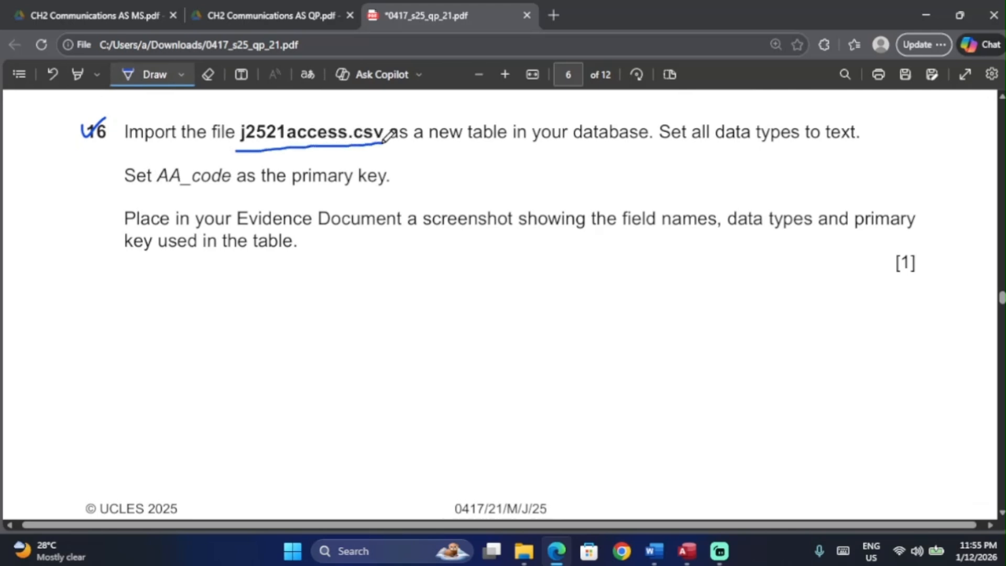
Step: Return to Access and bring up the import and export features
{"action": "left_click", "coordinate": [687, 551]}
{"action": "left_click", "coordinate": [19, 90]}
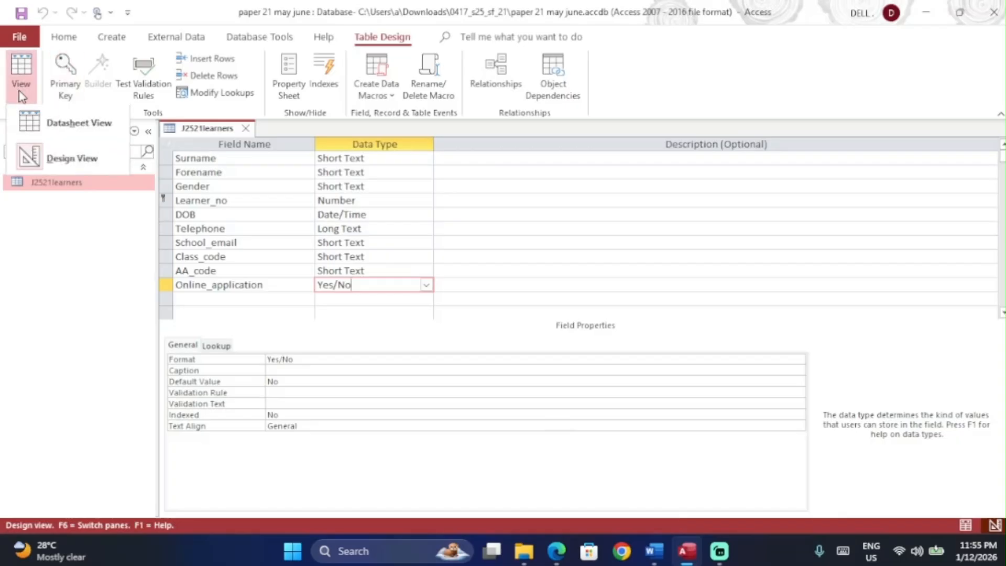
{"action": "left_click", "coordinate": [184, 41]}
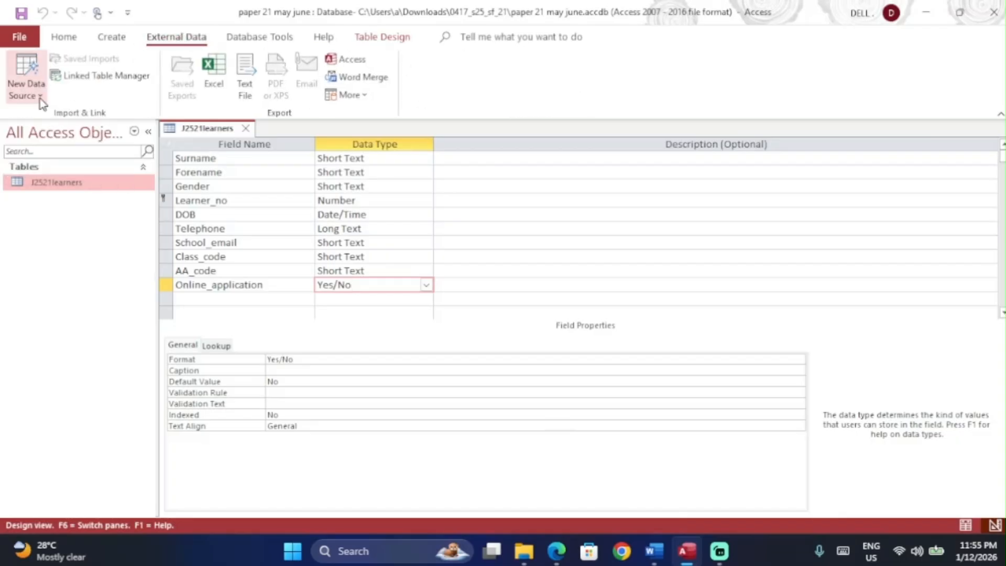
Step: Import text file j2521access.csv into a new table, comma-delimited, first row as field names
{"action": "left_click", "coordinate": [26, 89]}
{"action": "mouse_move", "coordinate": [87, 122]}
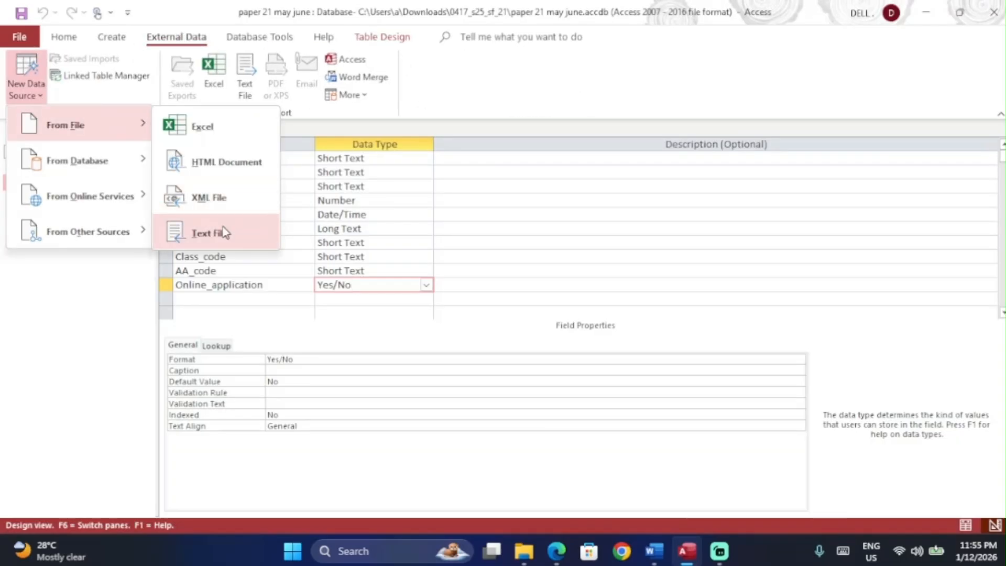
{"action": "left_click", "coordinate": [204, 233]}
{"action": "left_click", "coordinate": [713, 173]}
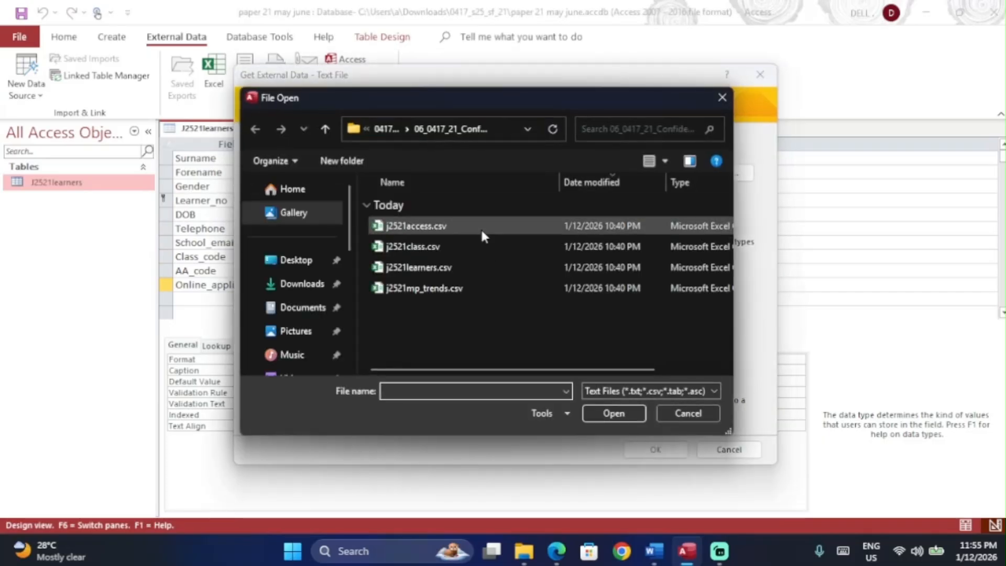
{"action": "double_click", "coordinate": [480, 227]}
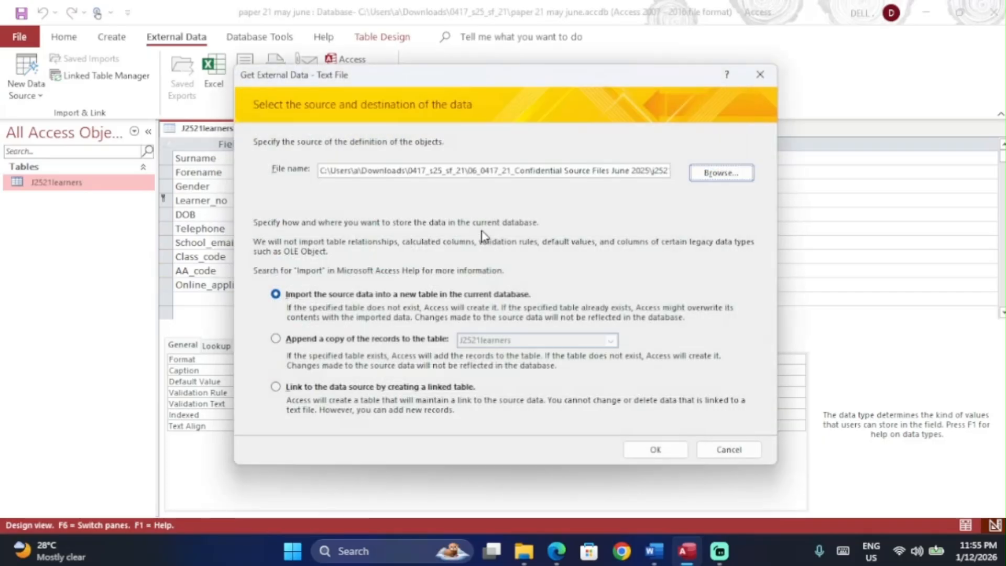
{"action": "left_click", "coordinate": [665, 453]}
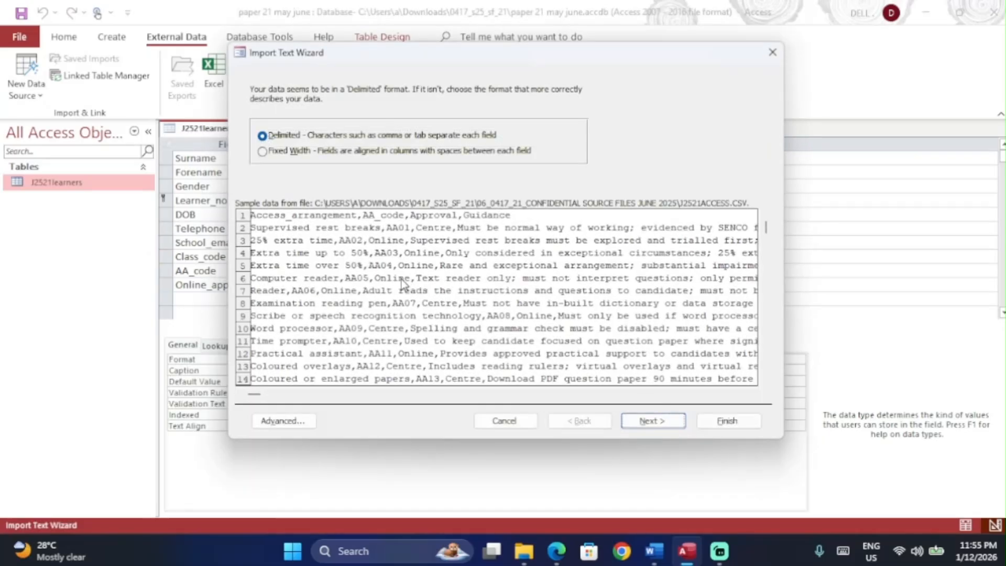
{"action": "left_click", "coordinate": [654, 421]}
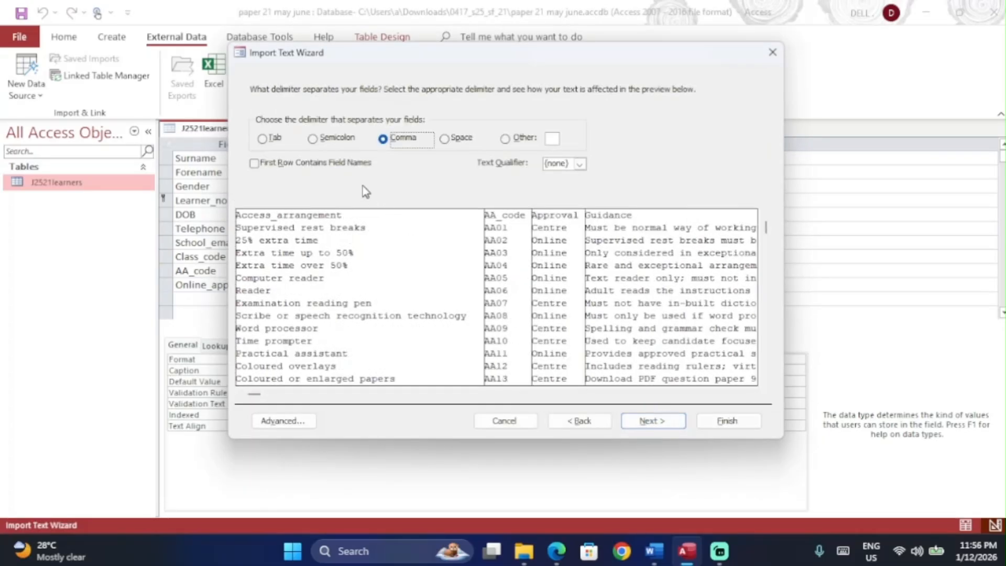
{"action": "left_click", "coordinate": [318, 166]}
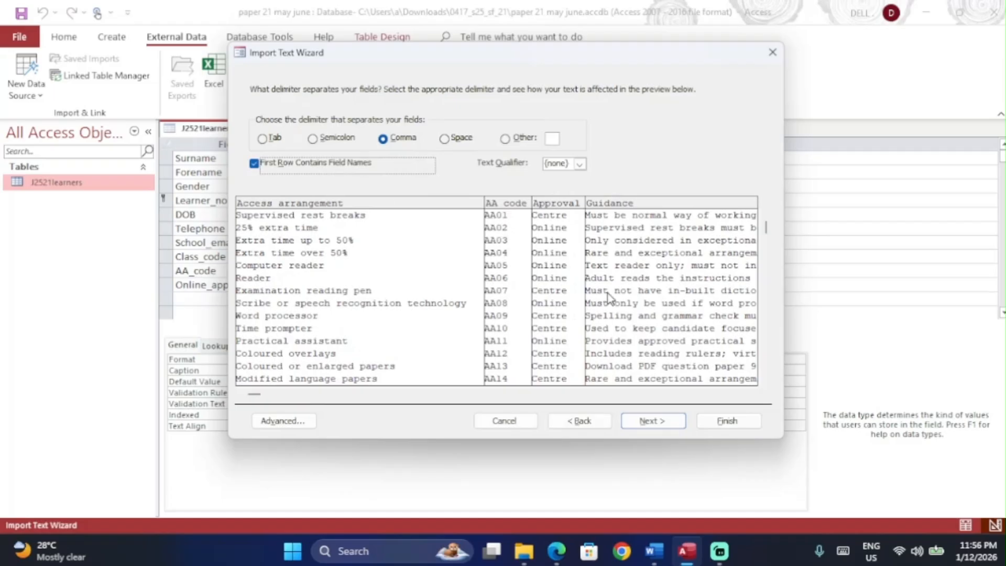
Step: Underline the instruction to set all data types to text on the question paper
{"action": "left_click_drag", "start_coordinate": [254, 394], "coordinate": [418, 390]}
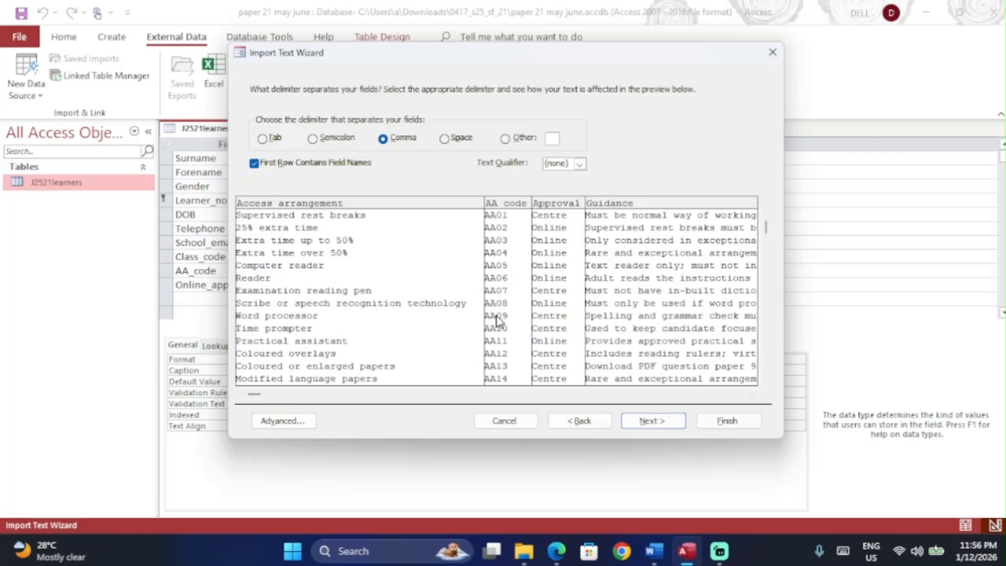
{"action": "key", "text": "alt+Tab"}
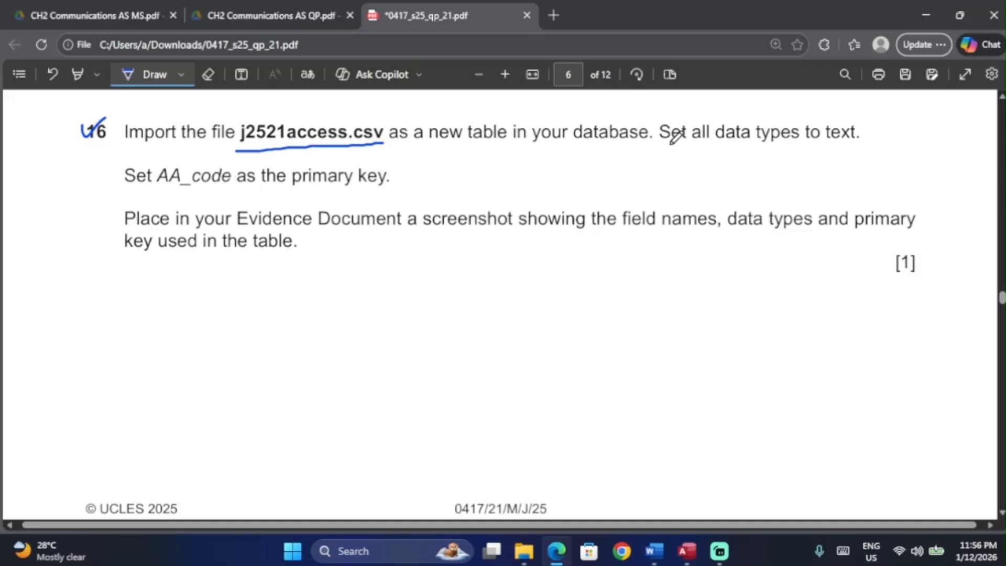
{"action": "left_click_drag", "start_coordinate": [660, 142], "coordinate": [856, 144]}
{"action": "key", "text": "alt+Tab"}
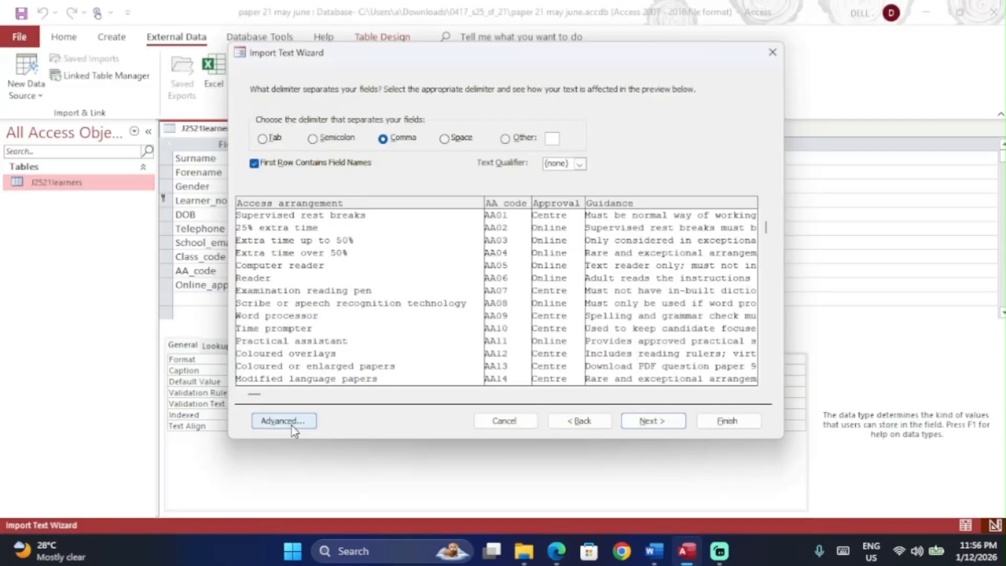
Step: Confirm the fields import as Short Text and underline the AA_code primary-key instruction on the paper
{"action": "left_click", "coordinate": [653, 421]}
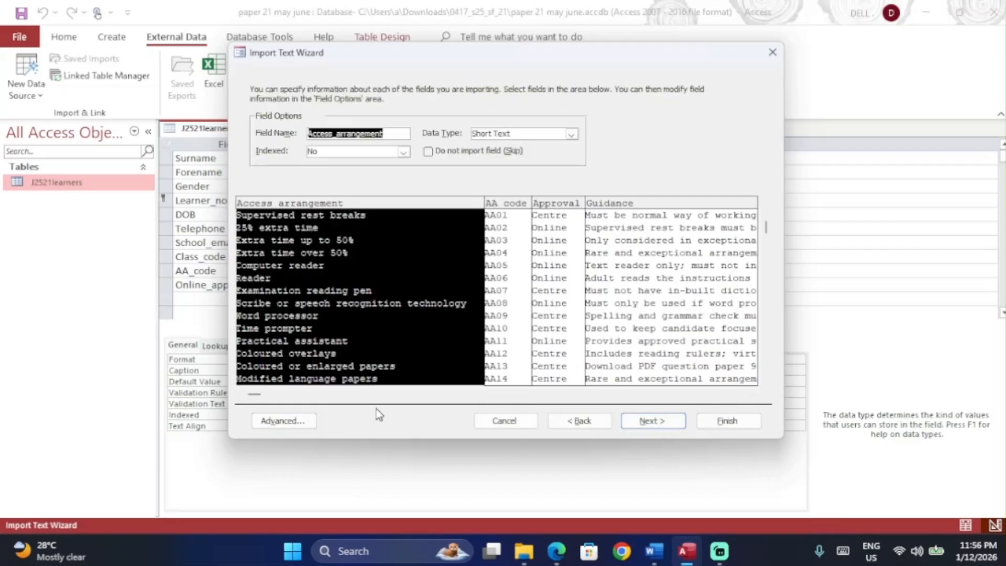
{"action": "left_click", "coordinate": [292, 420]}
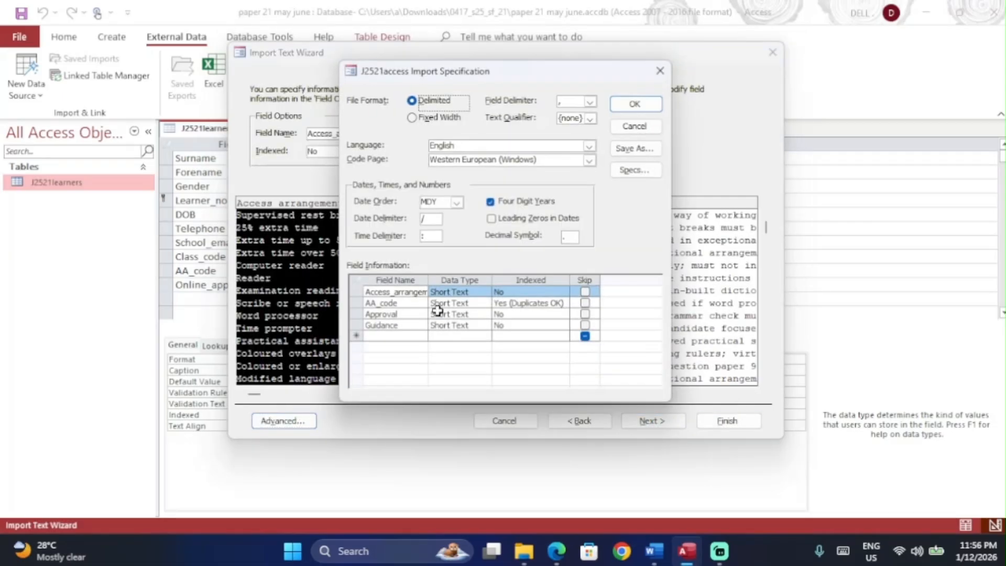
{"action": "left_click", "coordinate": [637, 103]}
{"action": "left_click", "coordinate": [680, 426]}
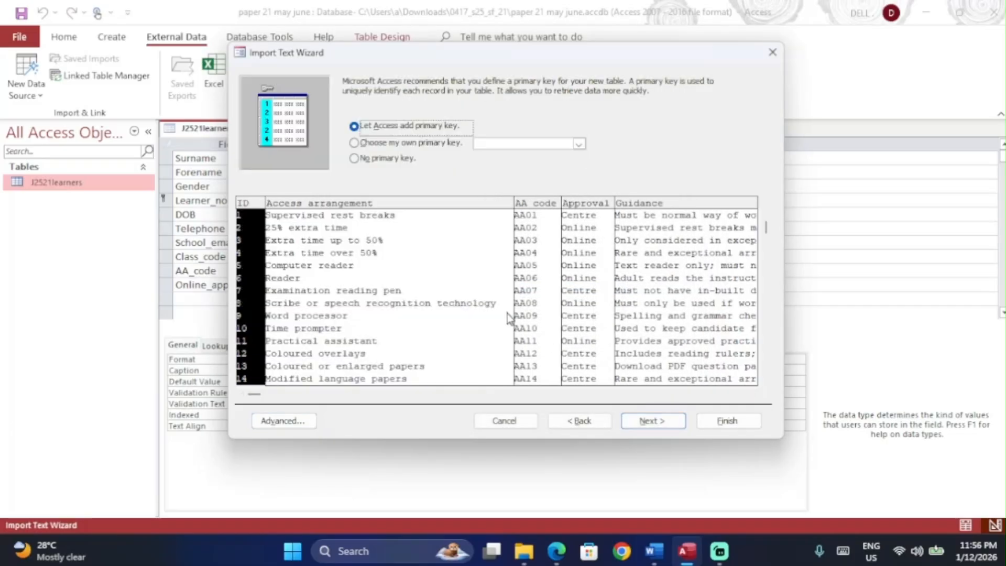
{"action": "key", "text": "alt+Tab"}
{"action": "left_click_drag", "start_coordinate": [131, 193], "coordinate": [386, 192]}
{"action": "key", "text": "alt+Tab"}
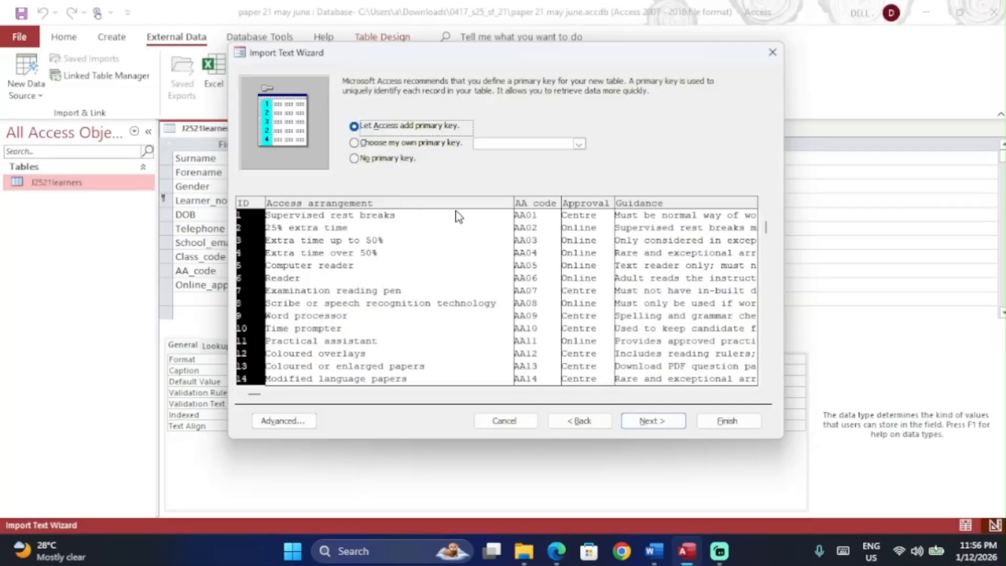
Step: Make AA_code the primary key, finish the import as J2521access, and open the table
{"action": "left_click", "coordinate": [412, 143]}
{"action": "left_click", "coordinate": [509, 239]}
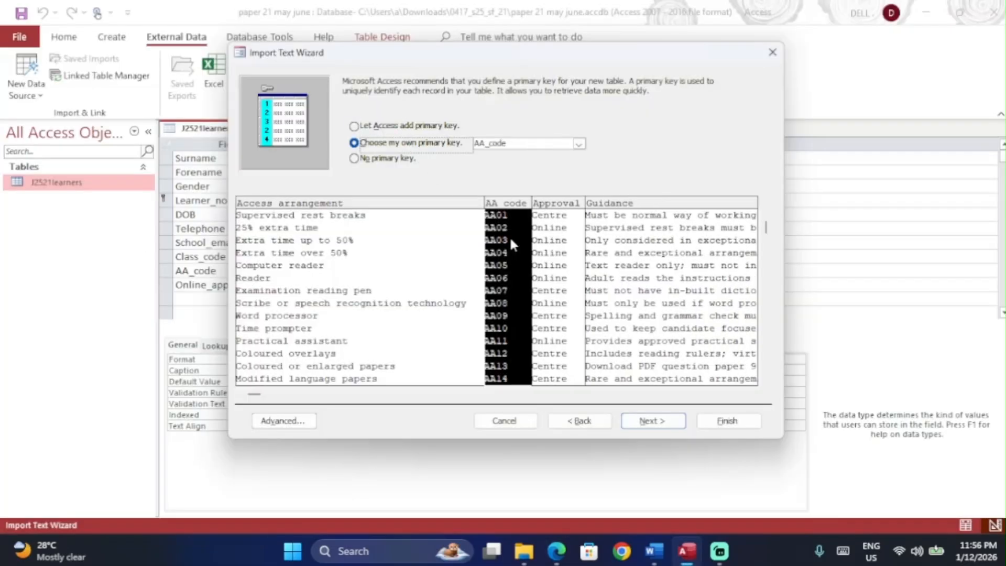
{"action": "left_click", "coordinate": [671, 419]}
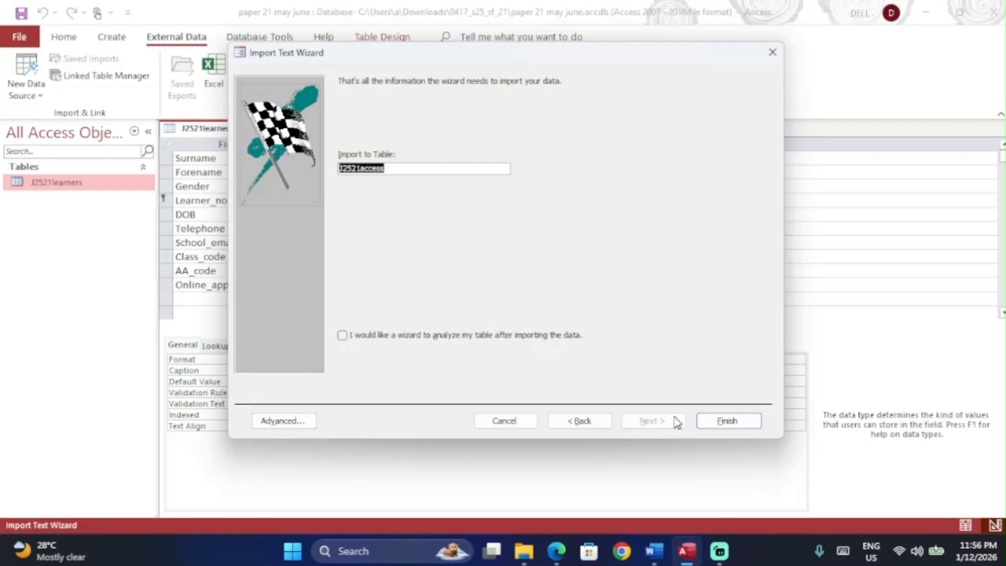
{"action": "left_click", "coordinate": [716, 422]}
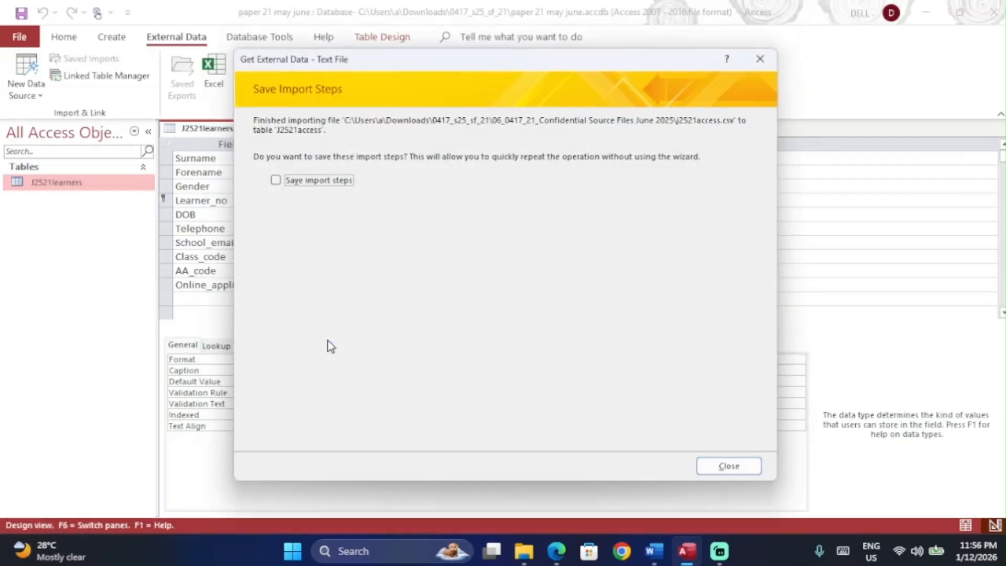
{"action": "key", "text": "Return"}
{"action": "double_click", "coordinate": [104, 182]}
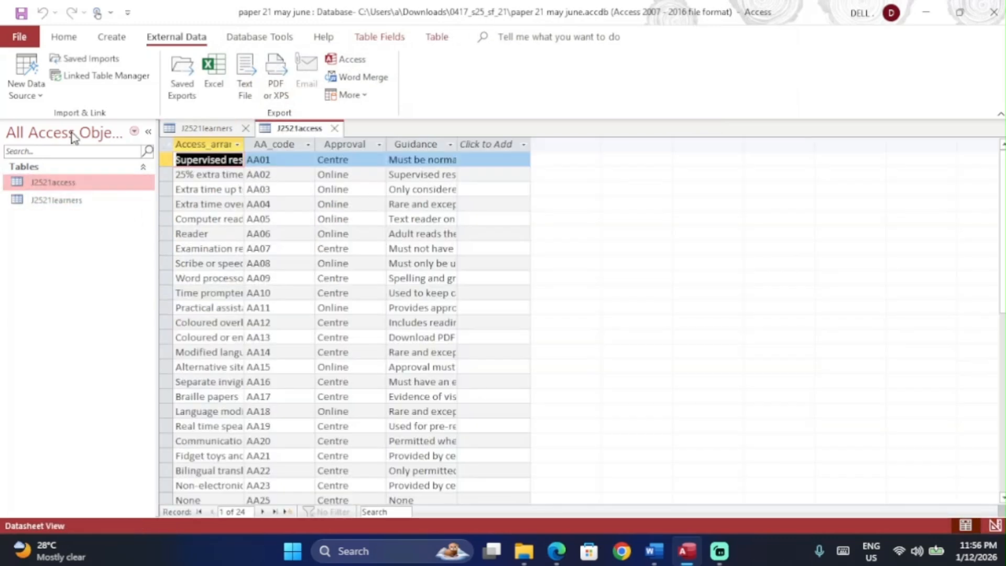
Step: Show the J2521access table in Design View with its four Short Text fields and AA_code key
{"action": "key", "text": "alt+Tab"}
{"action": "scroll", "coordinate": [281, 175], "scroll_direction": "down", "scroll_amount": 1}
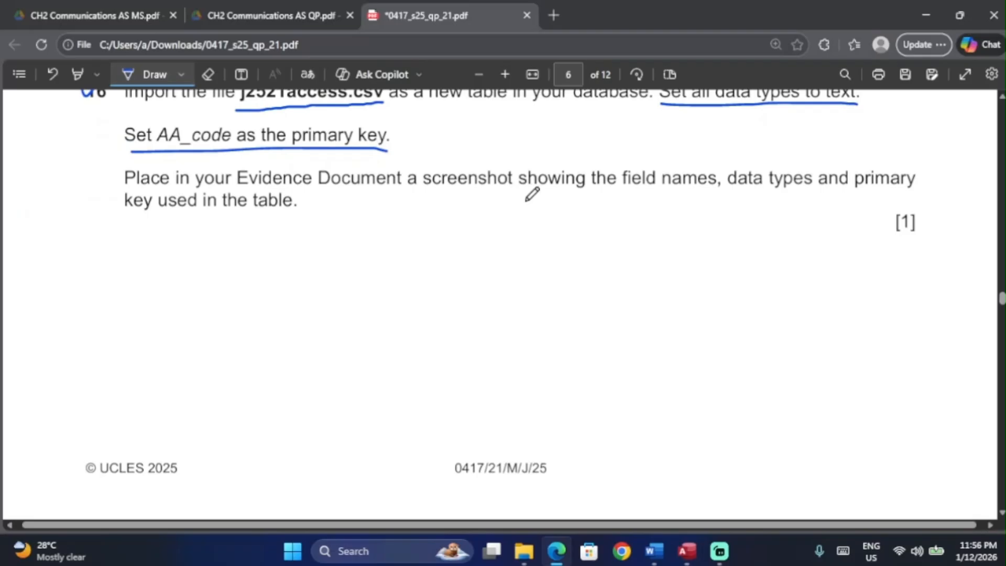
{"action": "key", "text": "alt+Tab"}
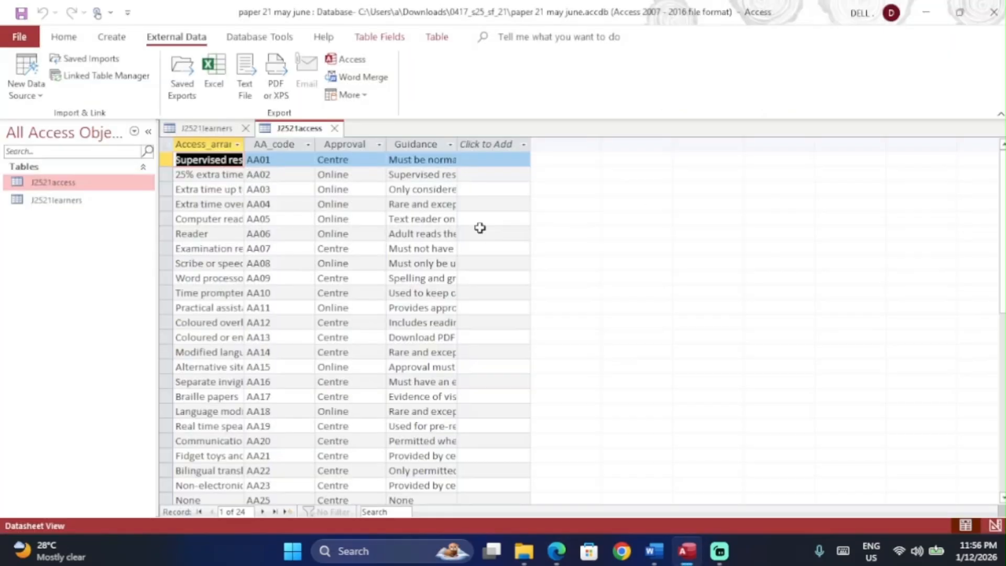
{"action": "left_click", "coordinate": [72, 41]}
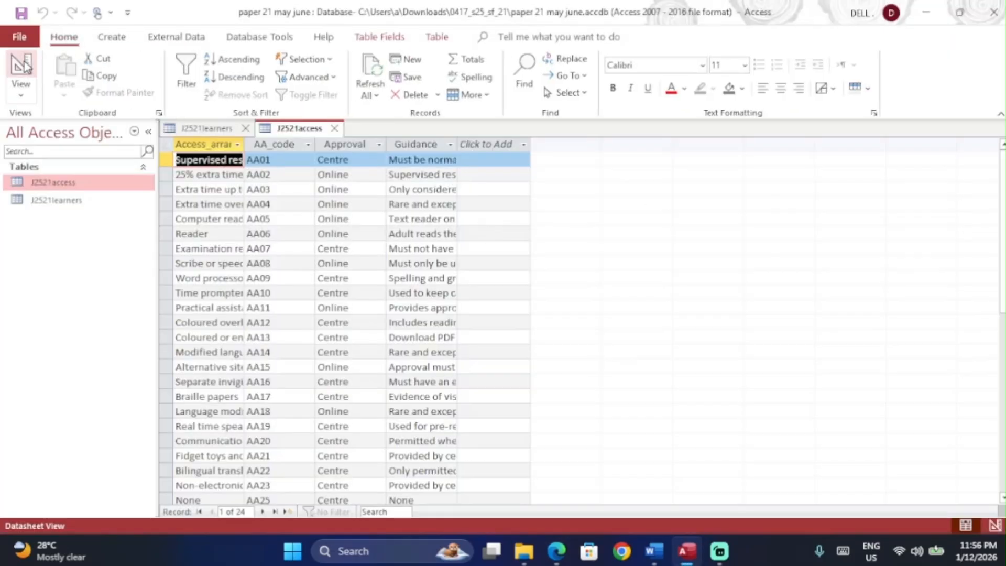
{"action": "left_click", "coordinate": [16, 68]}
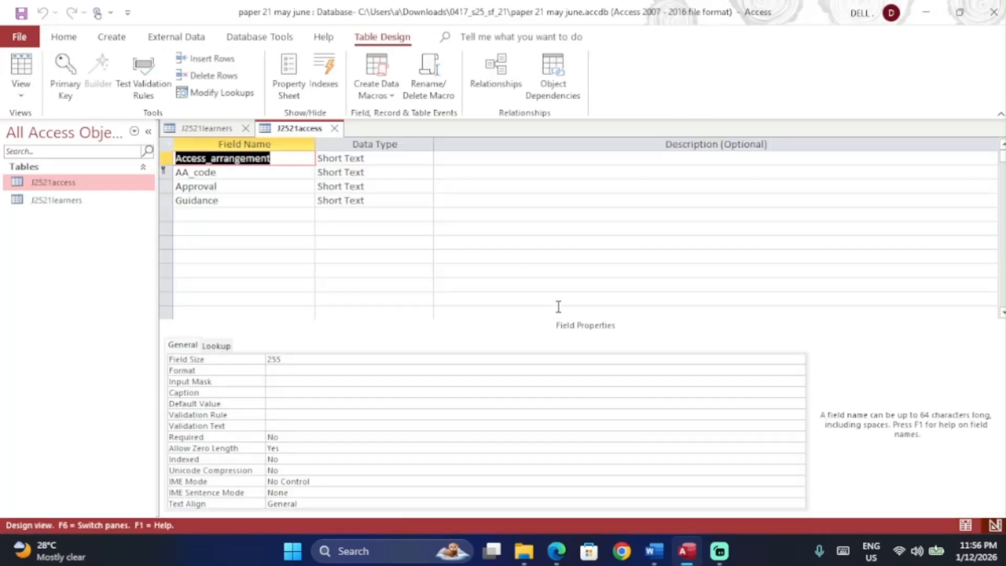
{"action": "left_click", "coordinate": [559, 310]}
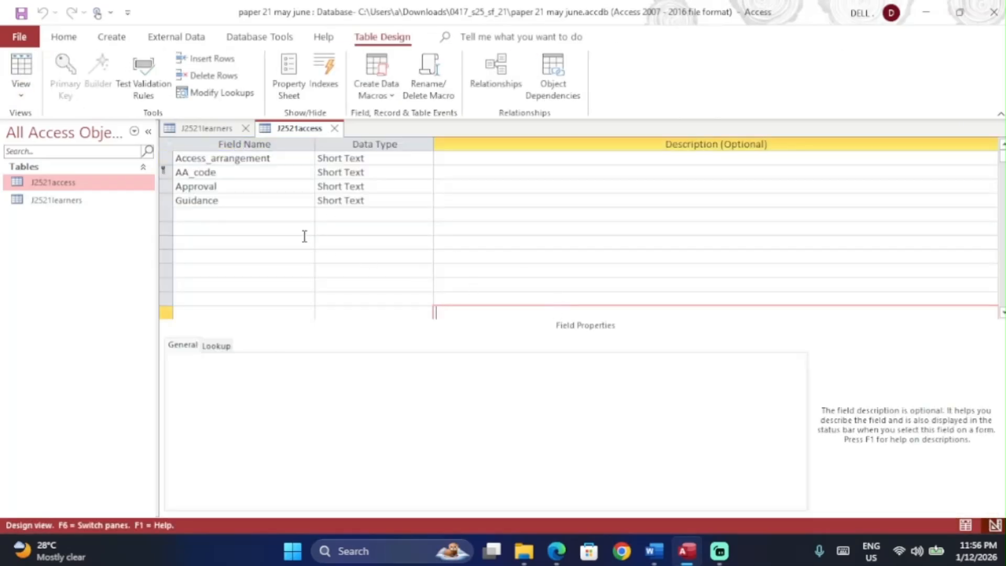
Step: Capture a screenshot of the J2521access field names and data types grid
{"action": "key", "text": "super+shift+s"}
{"action": "left_click_drag", "start_coordinate": [157, 120], "coordinate": [439, 230]}
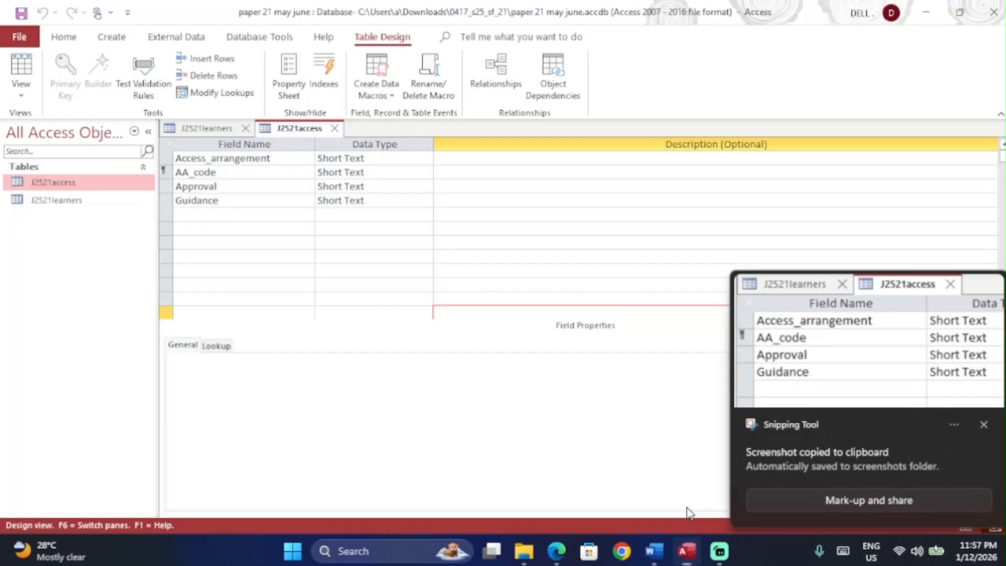
{"action": "key", "text": "super+shift+s"}
{"action": "left_click_drag", "start_coordinate": [156, 121], "coordinate": [413, 297]}
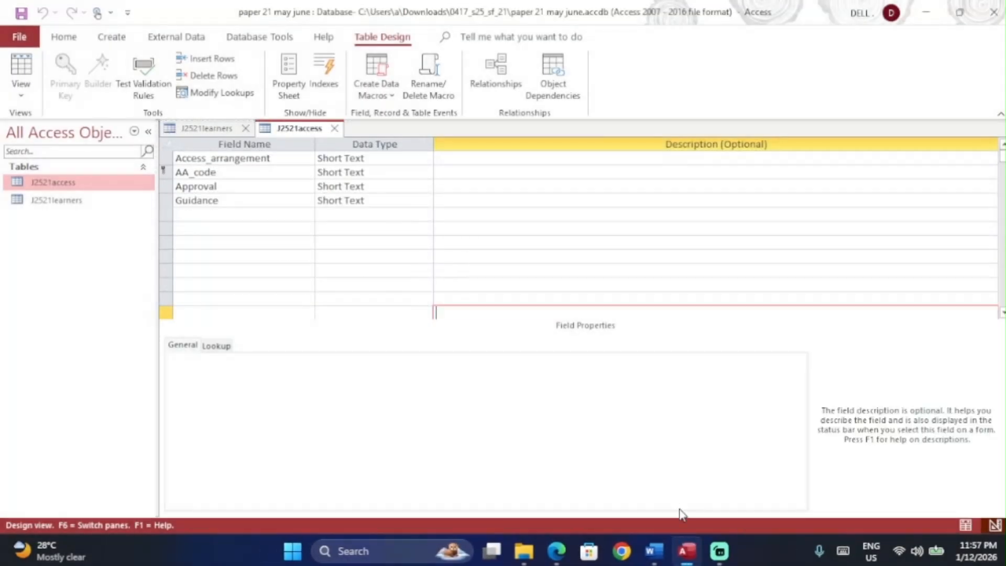
{"action": "key", "text": "alt+Tab"}
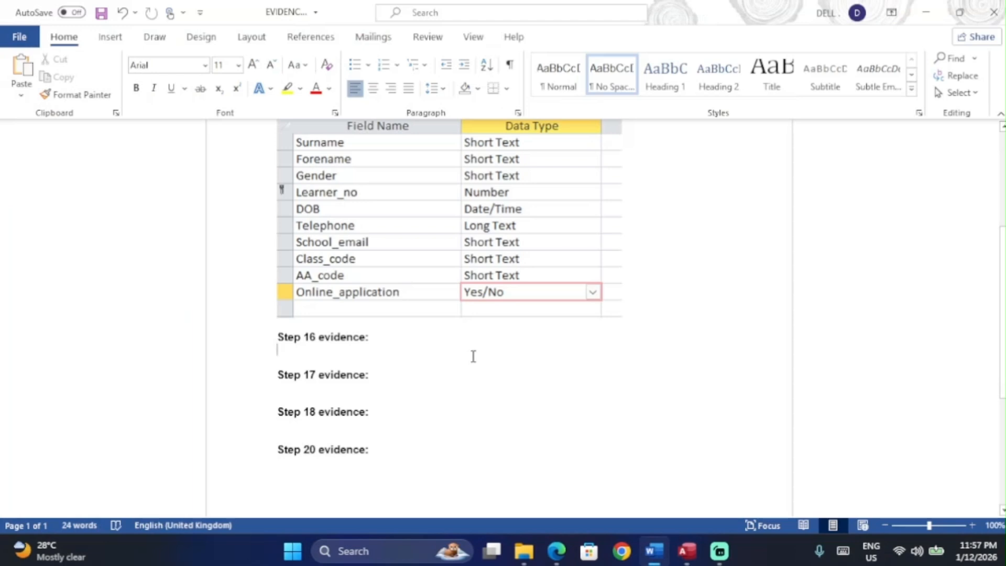
Step: Paste the J2521access design screenshot under Step 16 evidence and enlarge it
{"action": "key", "text": "ctrl+v"}
{"action": "scroll", "coordinate": [472, 355], "scroll_direction": "down", "scroll_amount": 2}
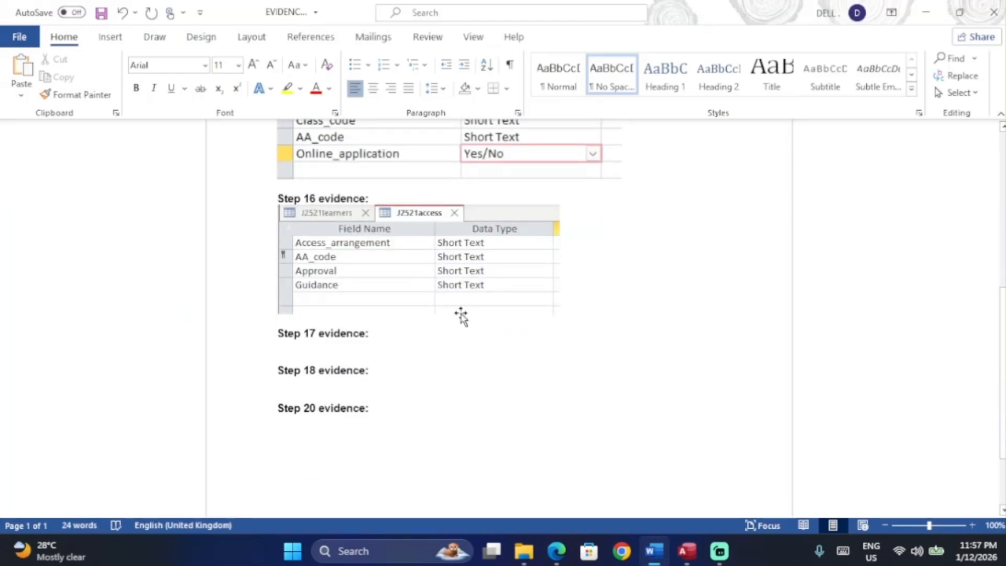
{"action": "left_click", "coordinate": [547, 313]}
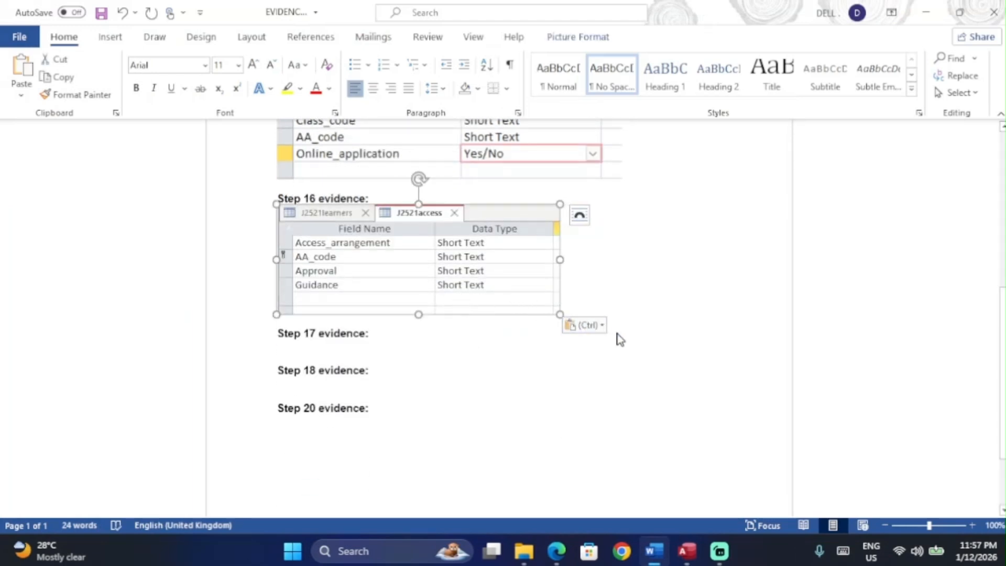
{"action": "left_click", "coordinate": [575, 281]}
{"action": "left_click", "coordinate": [485, 278]}
{"action": "left_click_drag", "start_coordinate": [560, 314], "coordinate": [612, 334]}
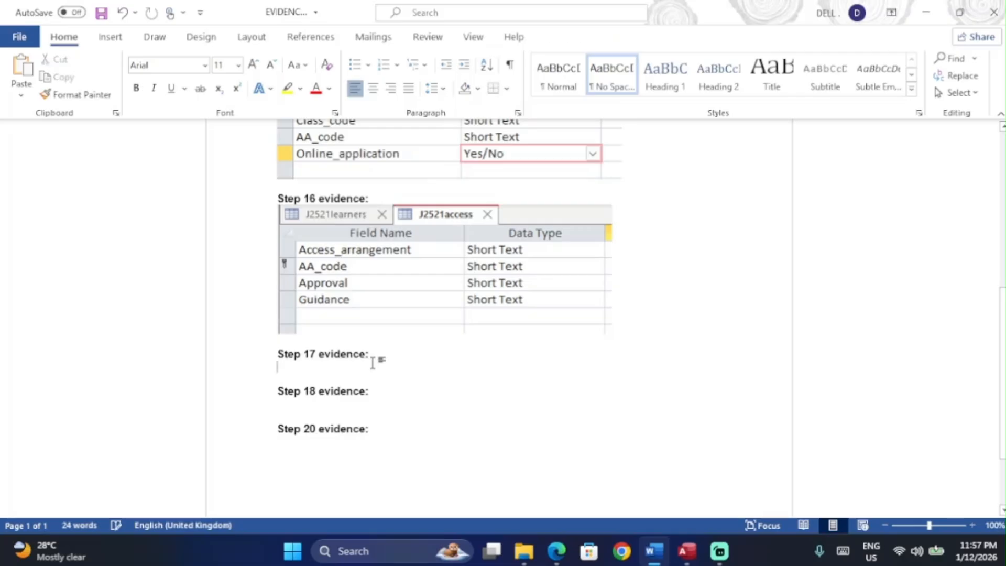
Step: Bring up the exam paper PDF and scroll on to question 17
{"action": "key", "text": "alt+Tab"}
{"action": "key", "text": "alt+Tab"}
{"action": "key", "text": "Tab"}
{"action": "scroll", "coordinate": [377, 355], "scroll_direction": "down", "scroll_amount": 10}
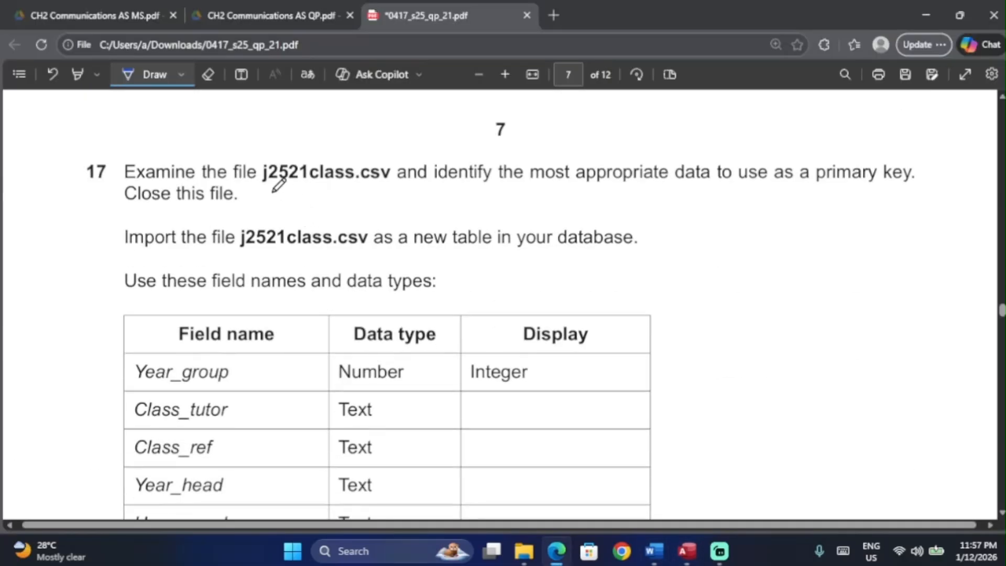
Step: Underline j2521class.csv in question 17, then return to the Access table design
{"action": "left_click_drag", "start_coordinate": [262, 183], "coordinate": [391, 184]}
{"action": "scroll", "coordinate": [393, 179], "scroll_direction": "down", "scroll_amount": 1}
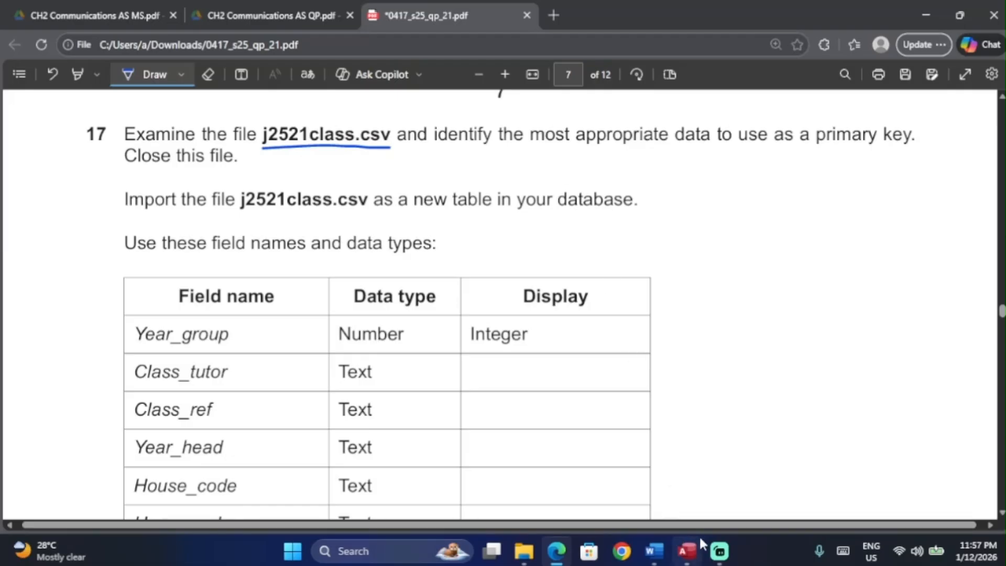
{"action": "left_click", "coordinate": [686, 550]}
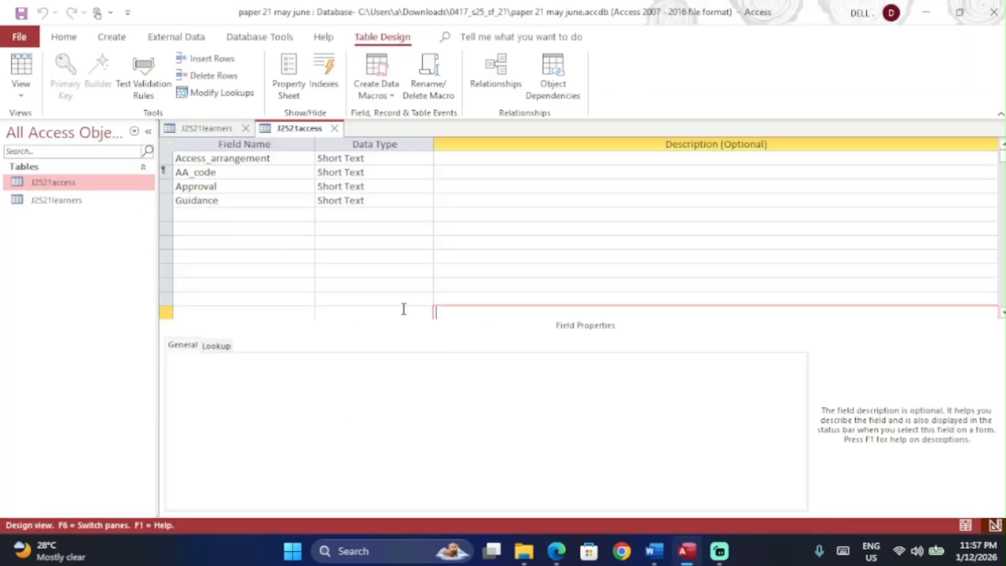
{"action": "key", "text": "alt+Tab"}
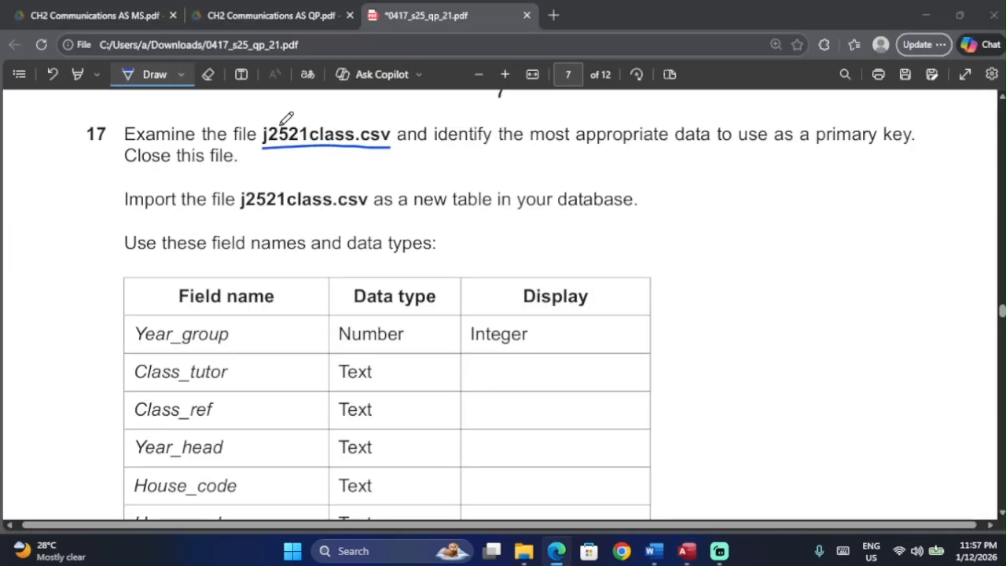
{"action": "key", "text": "alt+Tab"}
Step: Set up a Text File import of j2521class.csv into a new table
{"action": "left_click", "coordinate": [174, 37]}
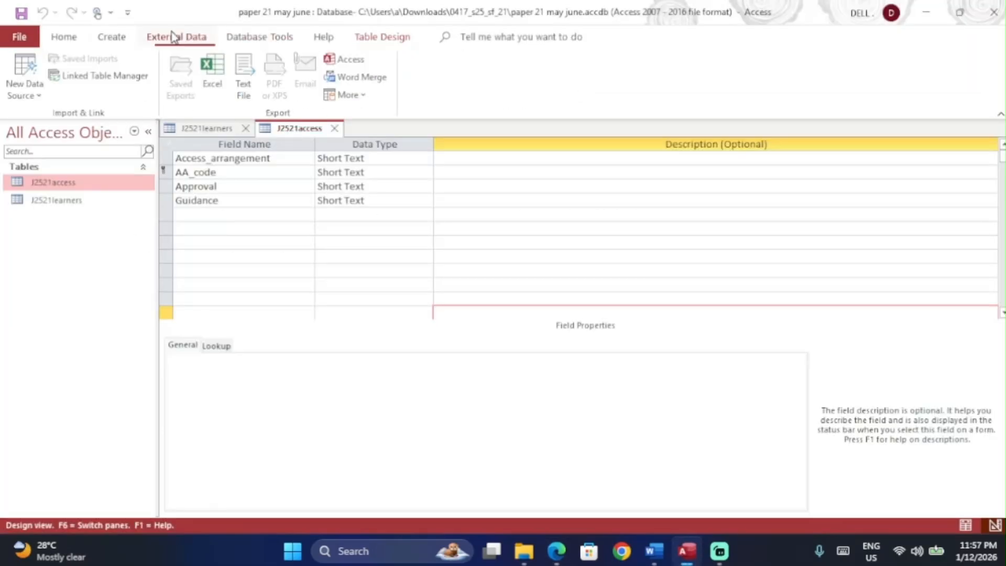
{"action": "left_click", "coordinate": [39, 90]}
{"action": "mouse_move", "coordinate": [94, 136]}
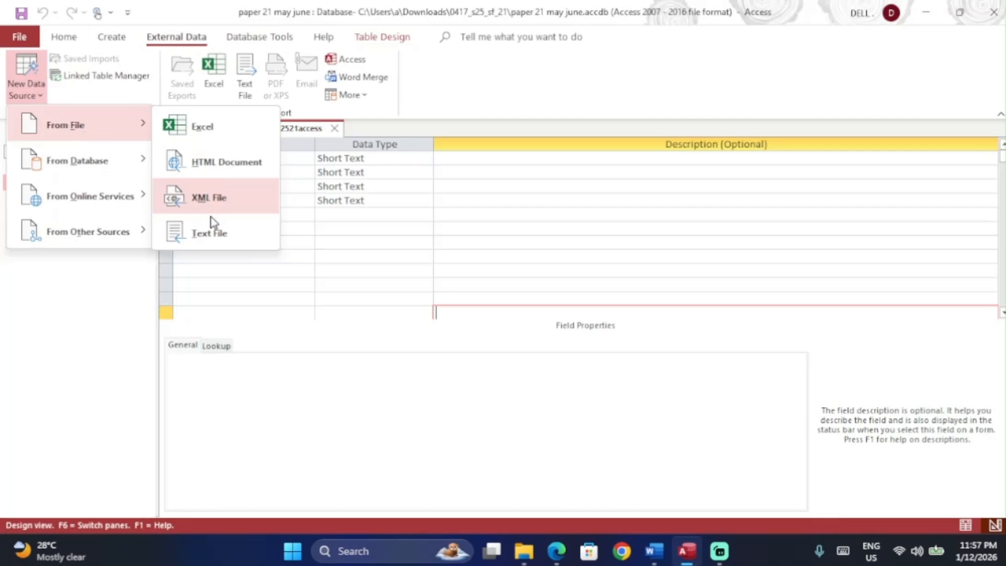
{"action": "left_click", "coordinate": [218, 233]}
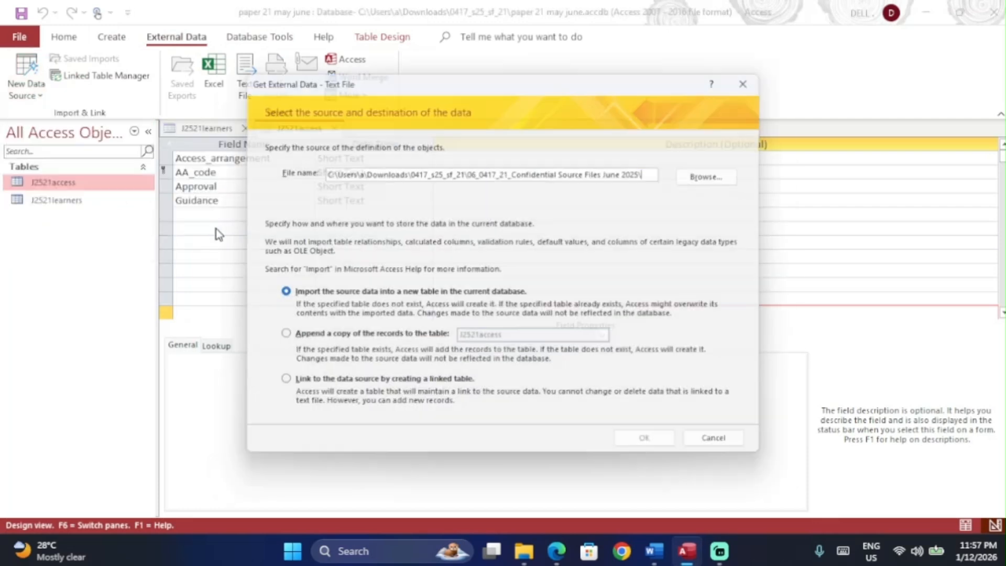
{"action": "left_click", "coordinate": [695, 178]}
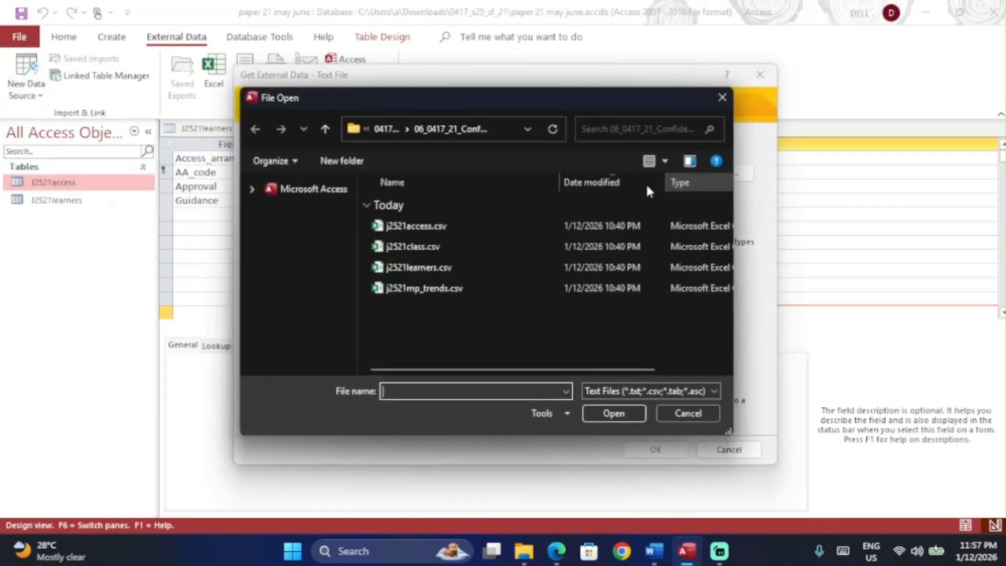
{"action": "double_click", "coordinate": [474, 246]}
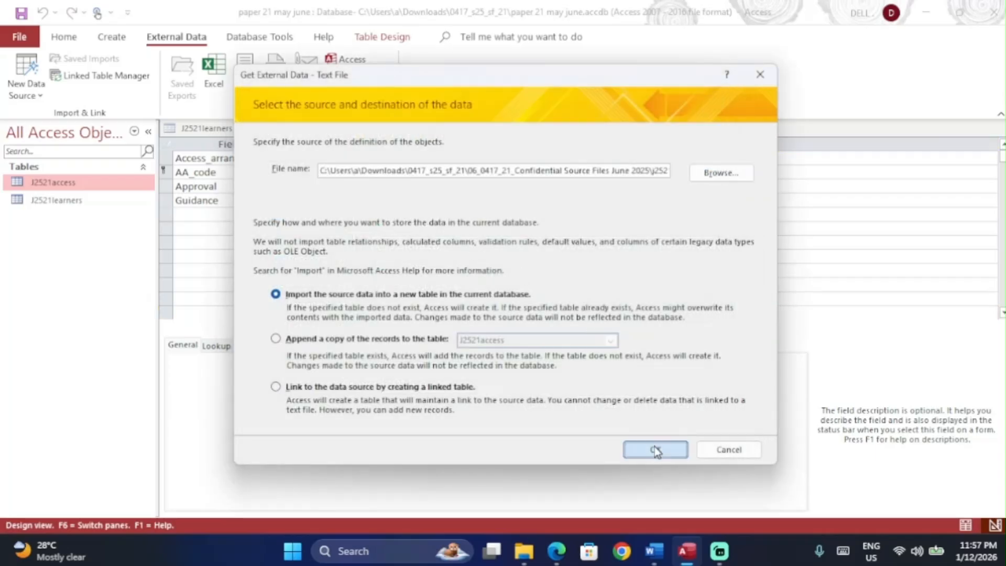
{"action": "left_click", "coordinate": [655, 448]}
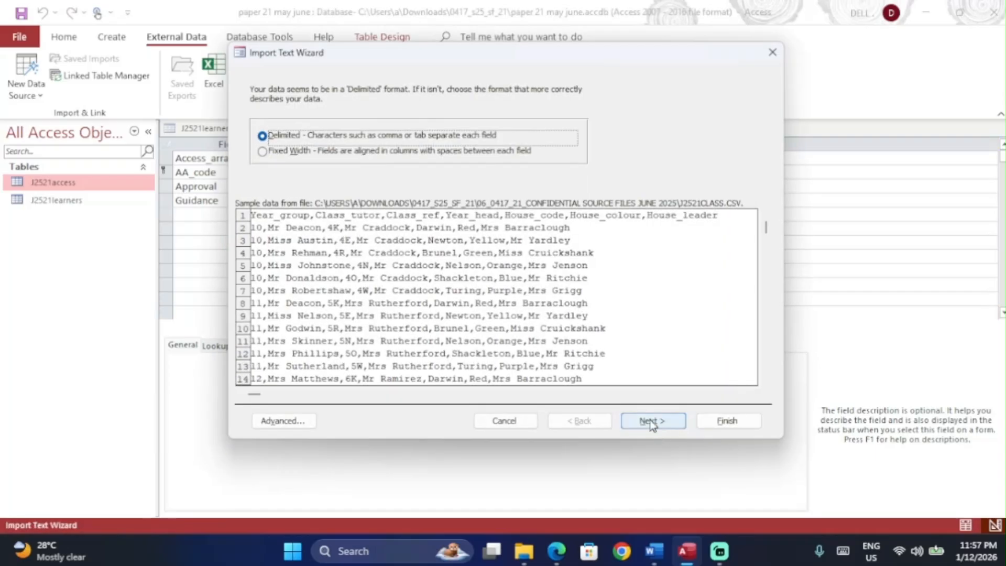
Step: Take field names from the first row and check the field list on the exam paper
{"action": "left_click", "coordinate": [649, 420]}
{"action": "left_click", "coordinate": [323, 168]}
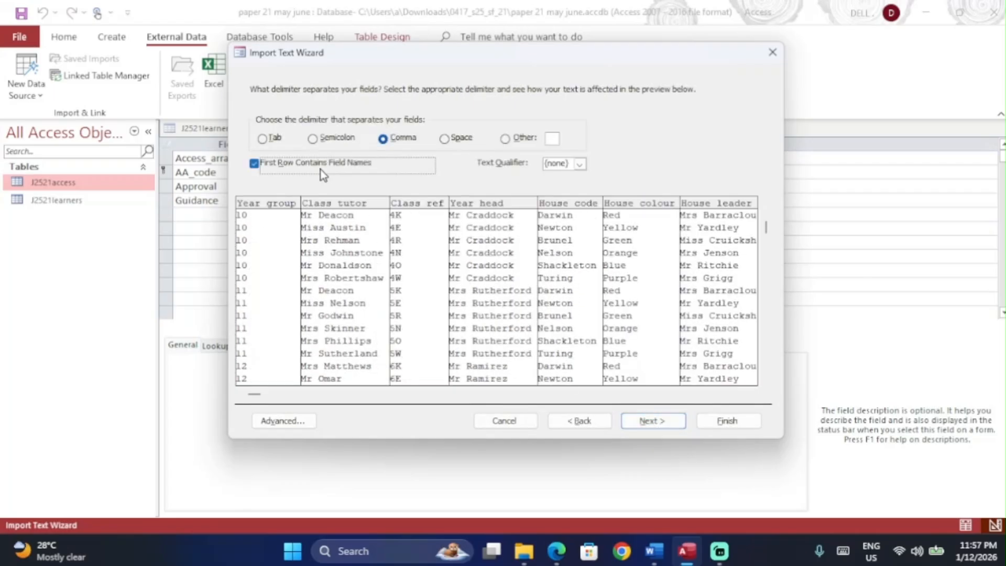
{"action": "left_click", "coordinate": [652, 421]}
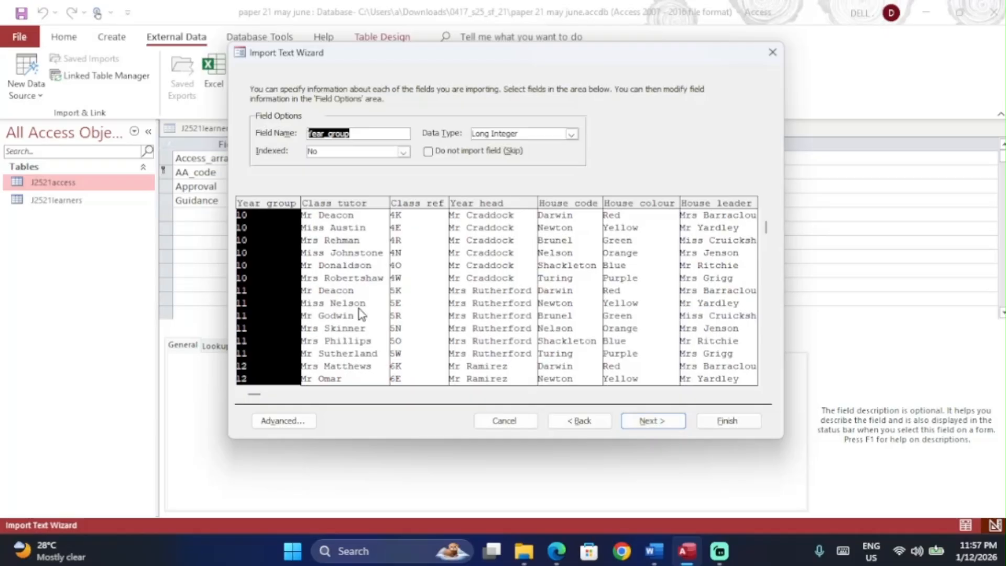
{"action": "key", "text": "alt+Tab"}
{"action": "scroll", "coordinate": [321, 252], "scroll_direction": "down", "scroll_amount": 5}
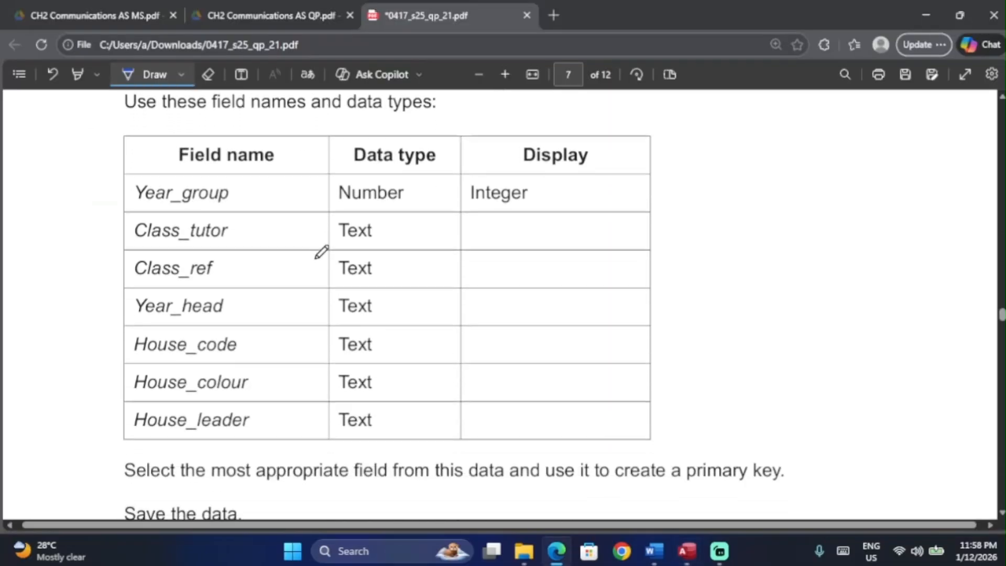
{"action": "key", "text": "alt+Tab"}
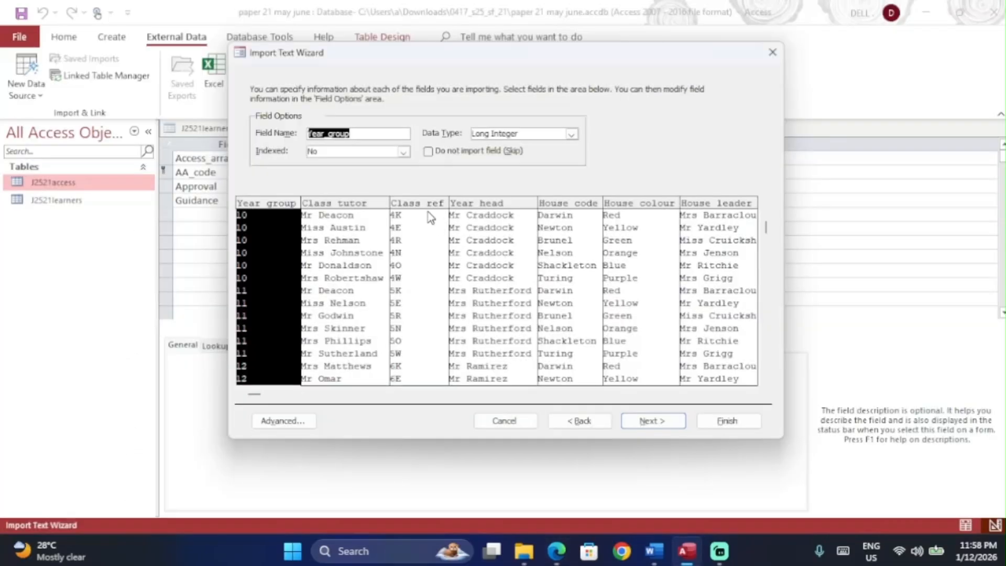
Step: Review the Class_tutor and Class_ref field settings and the advanced specification, reaching the primary-key step
{"action": "left_click", "coordinate": [359, 261]}
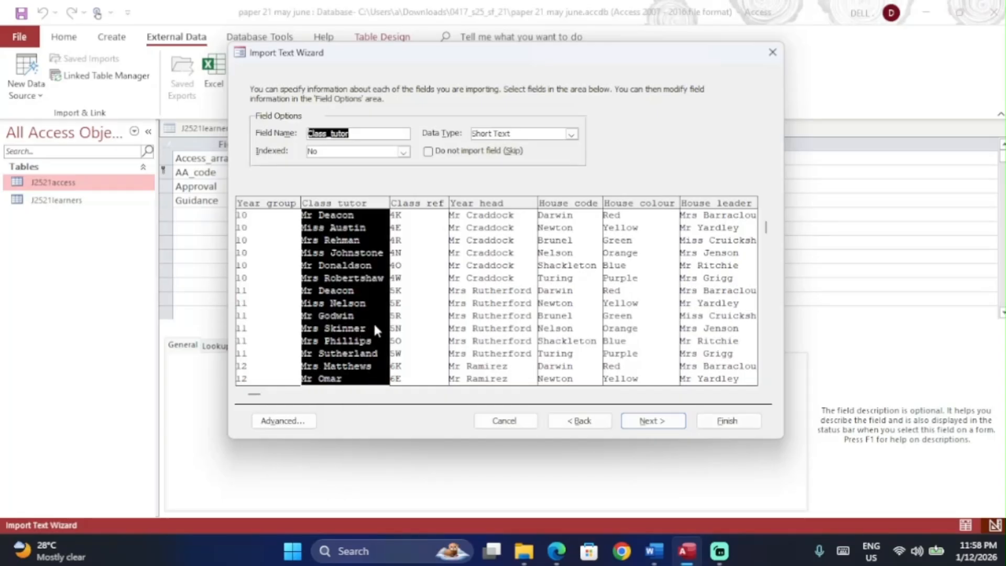
{"action": "key", "text": "alt+Tab"}
{"action": "key", "text": "alt+Tab"}
{"action": "left_click", "coordinate": [442, 317]}
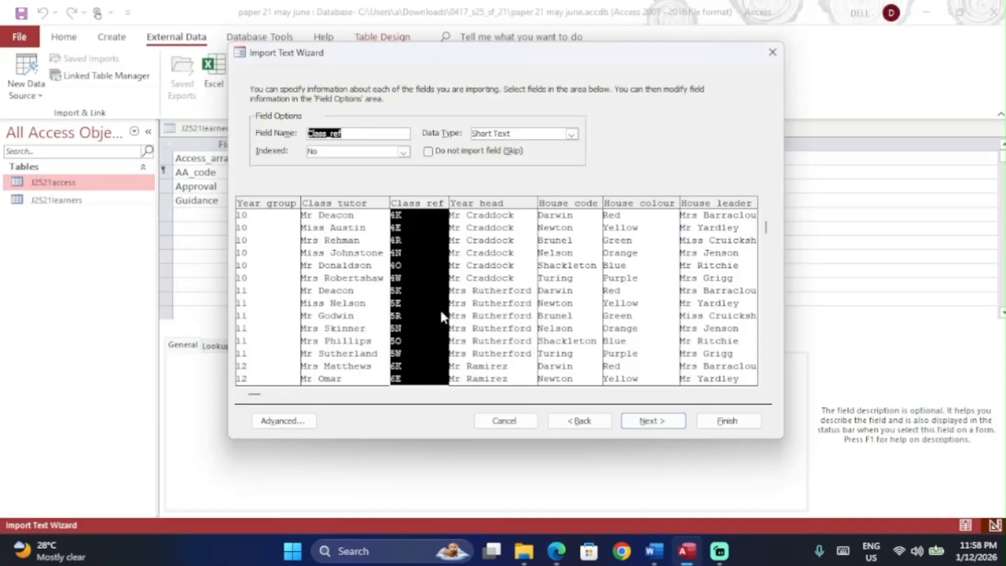
{"action": "left_click", "coordinate": [283, 421]}
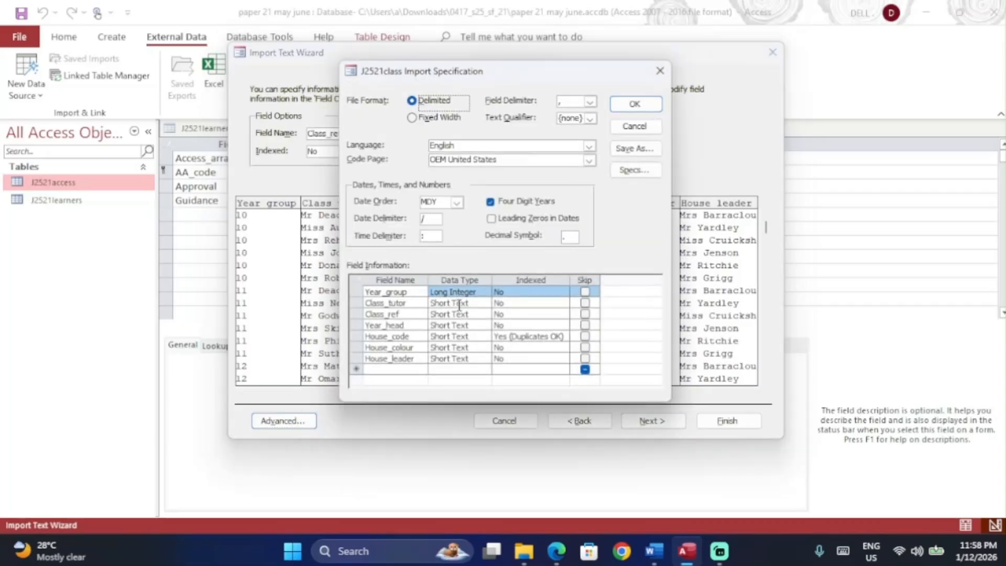
{"action": "left_click", "coordinate": [627, 107]}
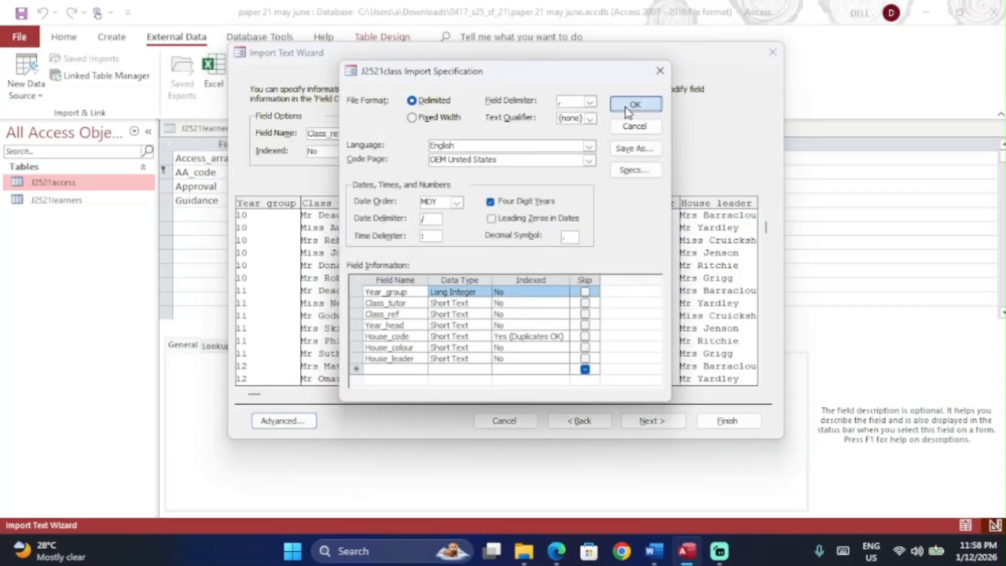
{"action": "left_click", "coordinate": [653, 421]}
{"action": "key", "text": "alt+Tab"}
{"action": "scroll", "coordinate": [477, 247], "scroll_direction": "up", "scroll_amount": 1}
{"action": "scroll", "coordinate": [477, 247], "scroll_direction": "up", "scroll_amount": 3}
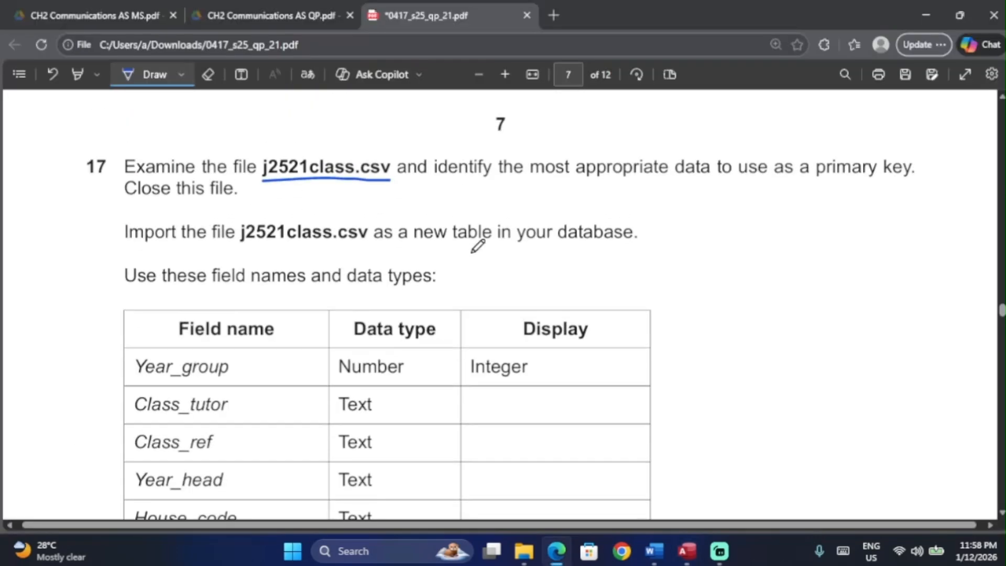
{"action": "key", "text": "alt+Tab"}
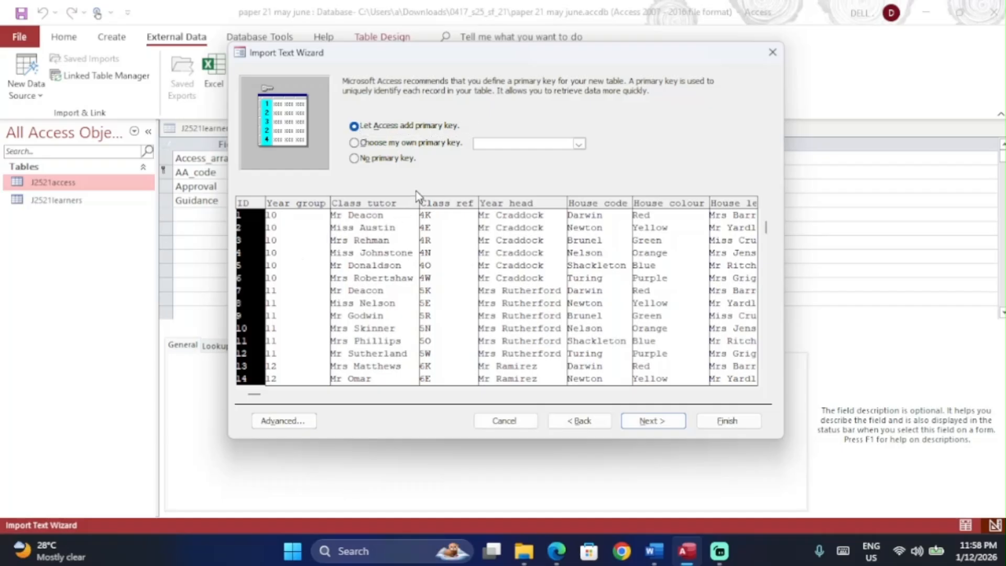
Step: Choose your own primary key, settling on Class_ref after trying Class_tutor
{"action": "key", "text": "alt+Tab"}
{"action": "key", "text": "alt+Tab"}
{"action": "left_click", "coordinate": [409, 143]}
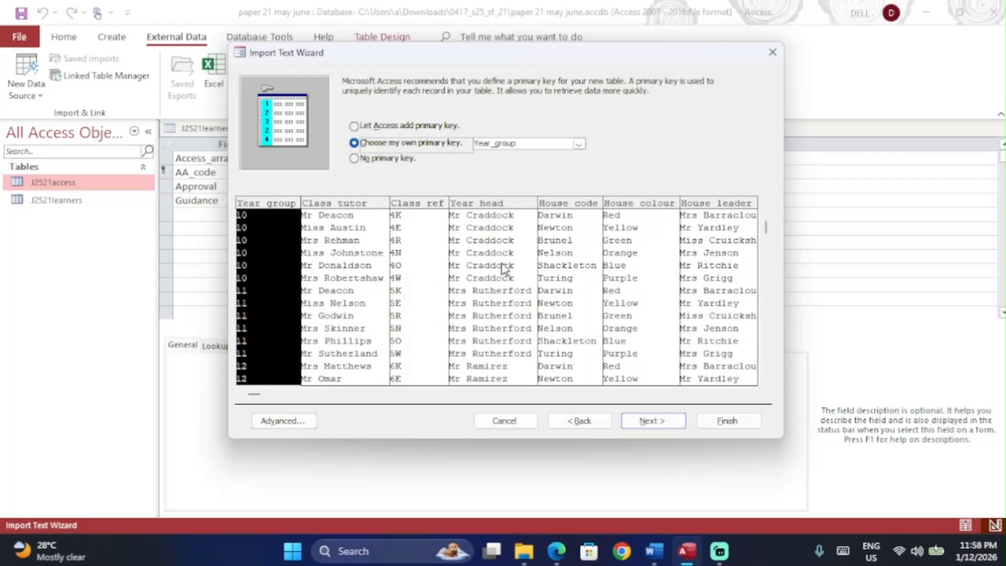
{"action": "left_click", "coordinate": [254, 394]}
{"action": "left_click", "coordinate": [704, 394]}
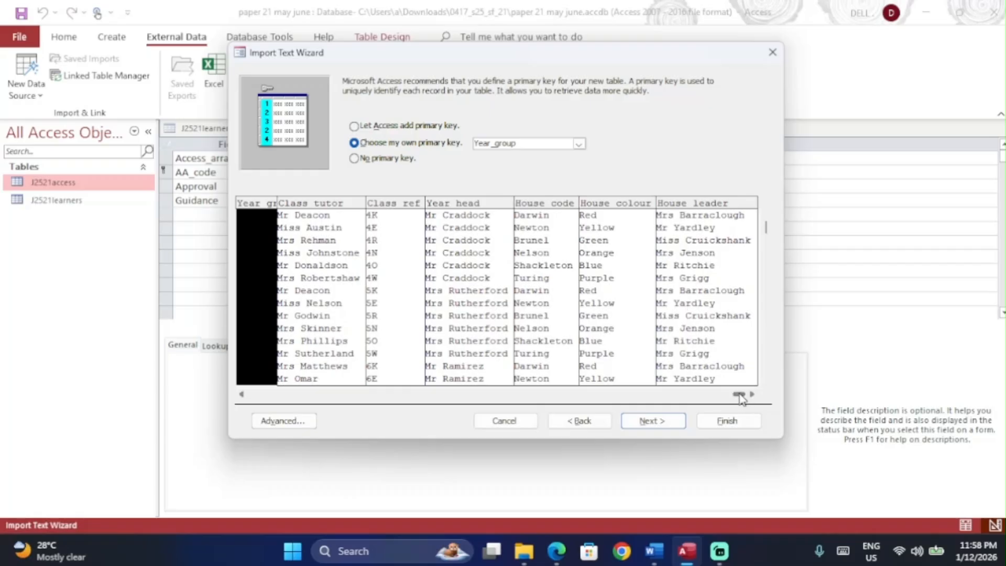
{"action": "scroll", "coordinate": [303, 415], "scroll_direction": "left", "scroll_amount": 2}
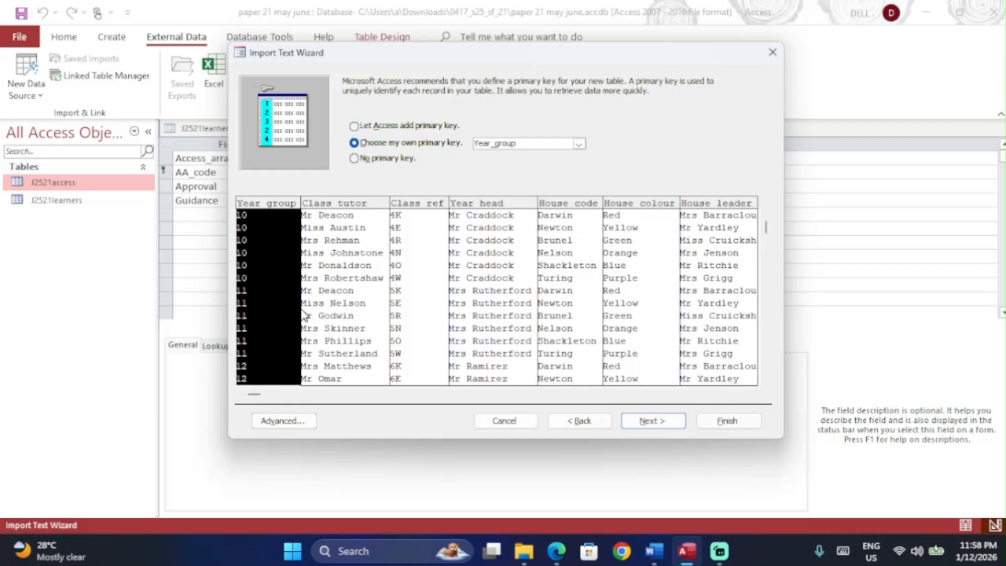
{"action": "left_click", "coordinate": [331, 297]}
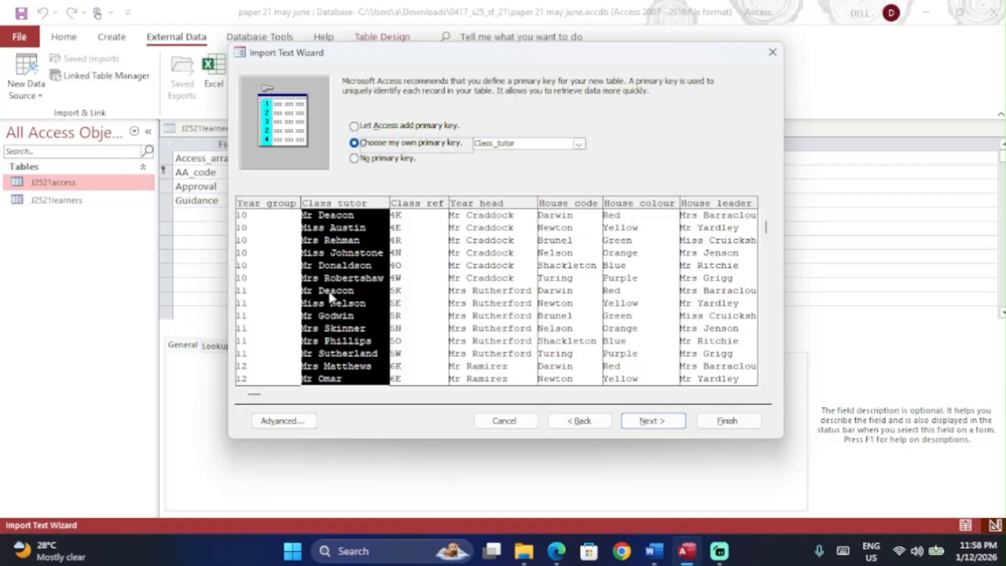
{"action": "left_click", "coordinate": [415, 293]}
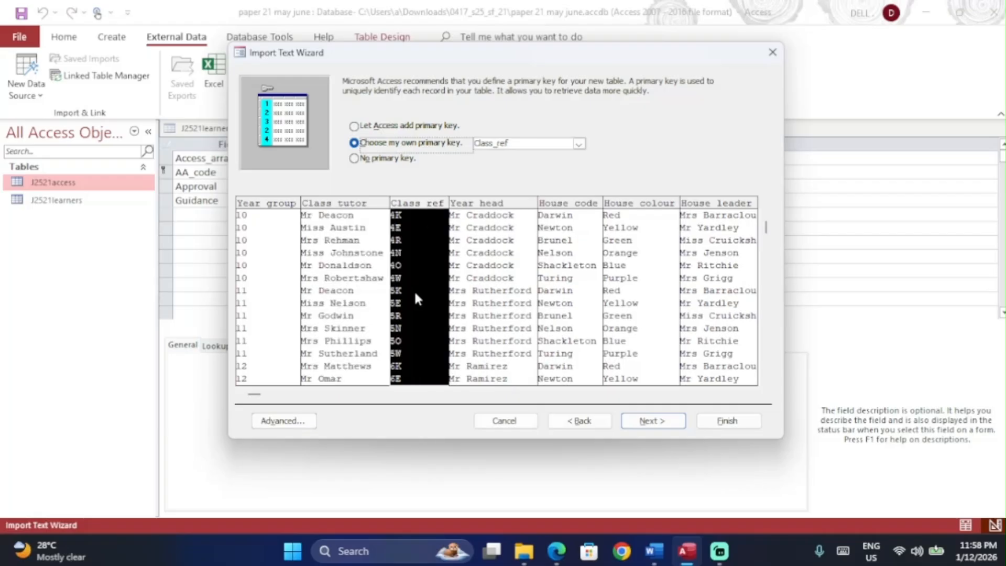
{"action": "left_click", "coordinate": [766, 227]}
{"action": "left_click_drag", "start_coordinate": [767, 269], "coordinate": [765, 371]}
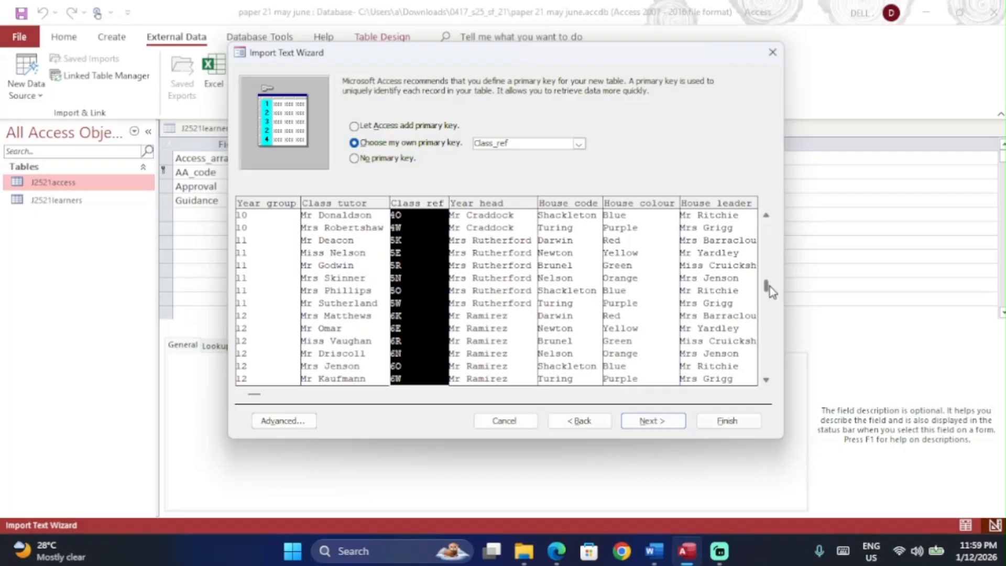
{"action": "left_click", "coordinate": [766, 223]}
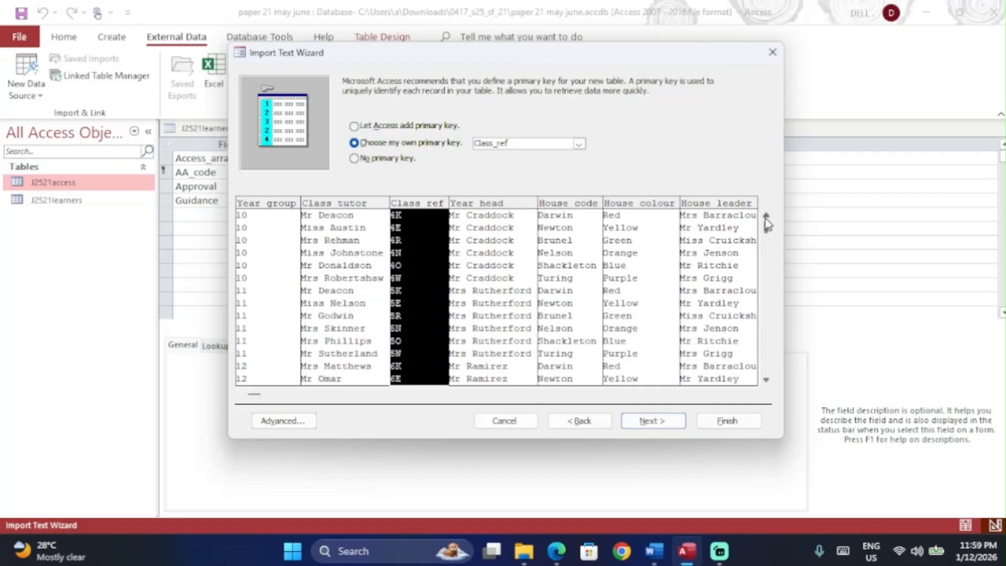
Step: Finish the import as J2521class without saving import steps and select the new table
{"action": "left_click", "coordinate": [656, 421]}
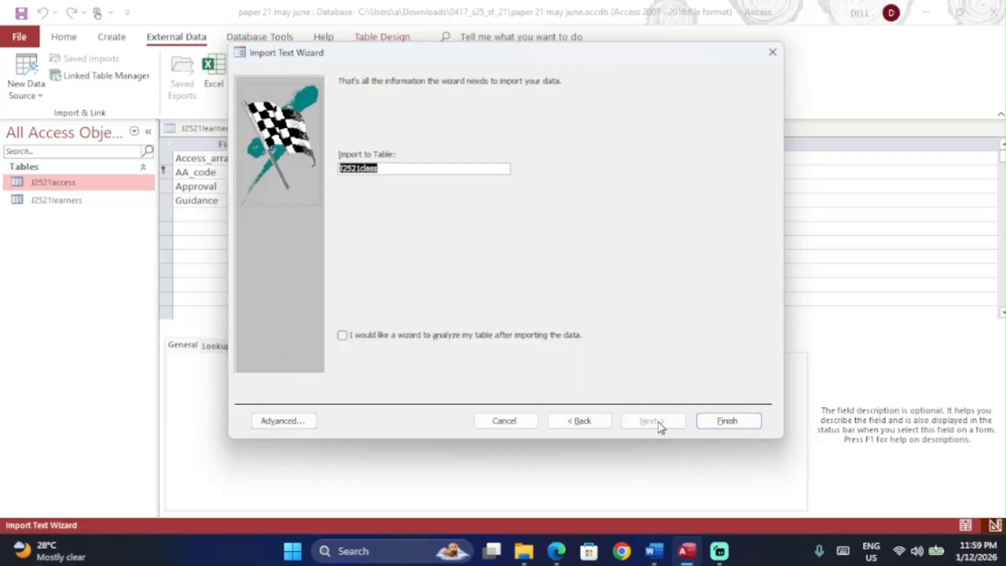
{"action": "left_click", "coordinate": [710, 417]}
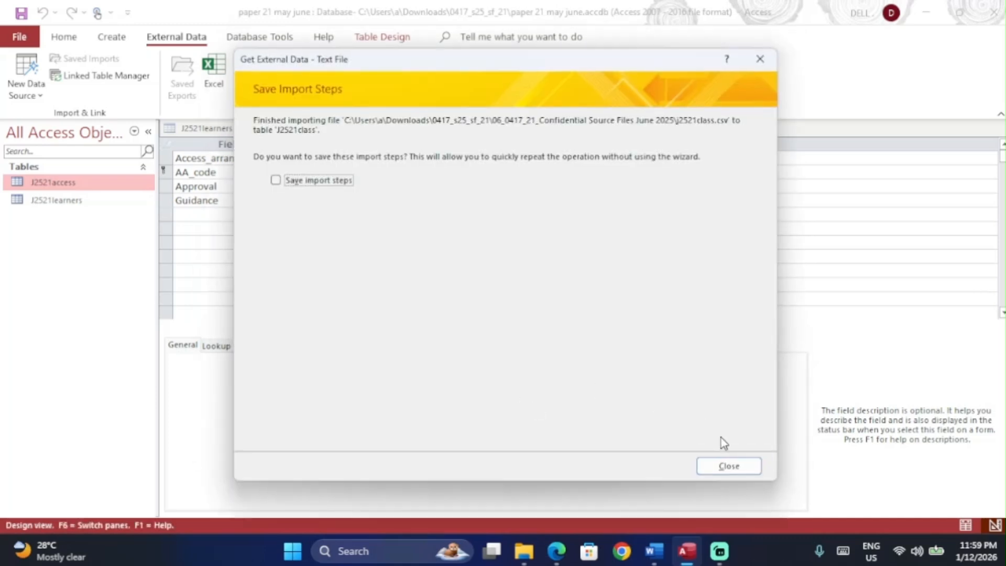
{"action": "left_click", "coordinate": [729, 466]}
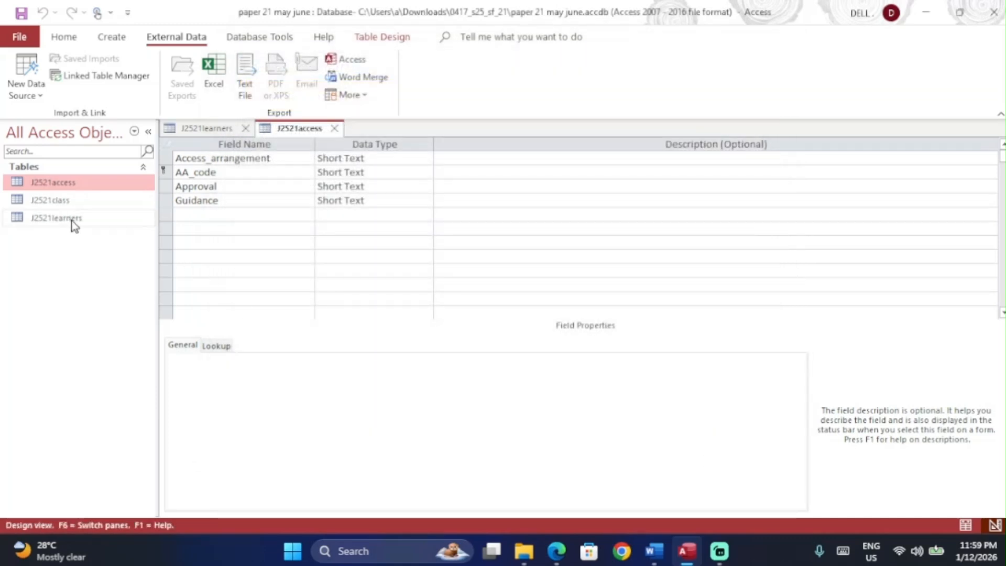
{"action": "left_click", "coordinate": [72, 219]}
Step: Open J2521class as a datasheet showing its 18 class records for years 10 to 12
{"action": "double_click", "coordinate": [72, 201]}
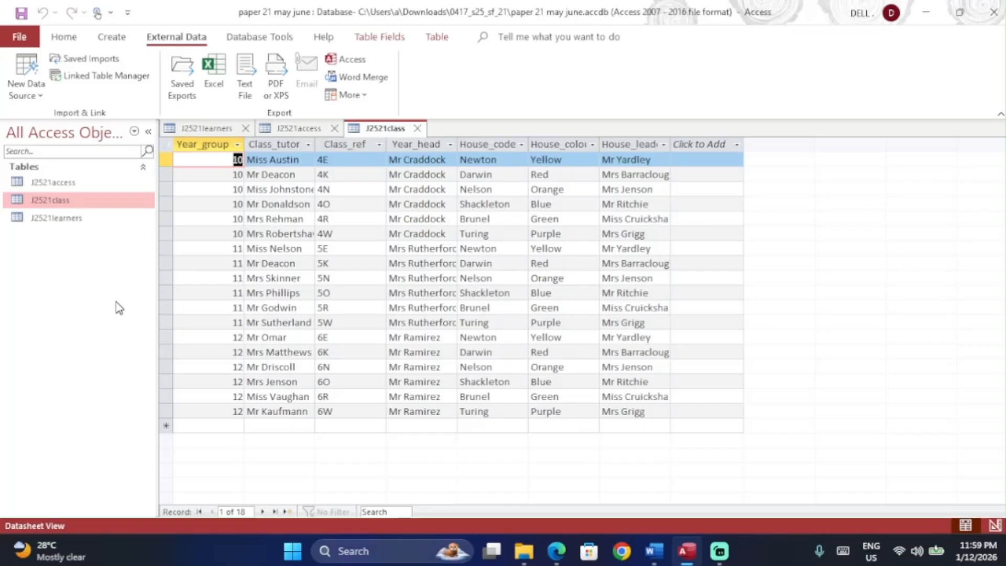
Step: Underline 'Save the data.' and the Evidence Document instruction in question 17 of the PDF
{"action": "key", "text": "alt+Tab"}
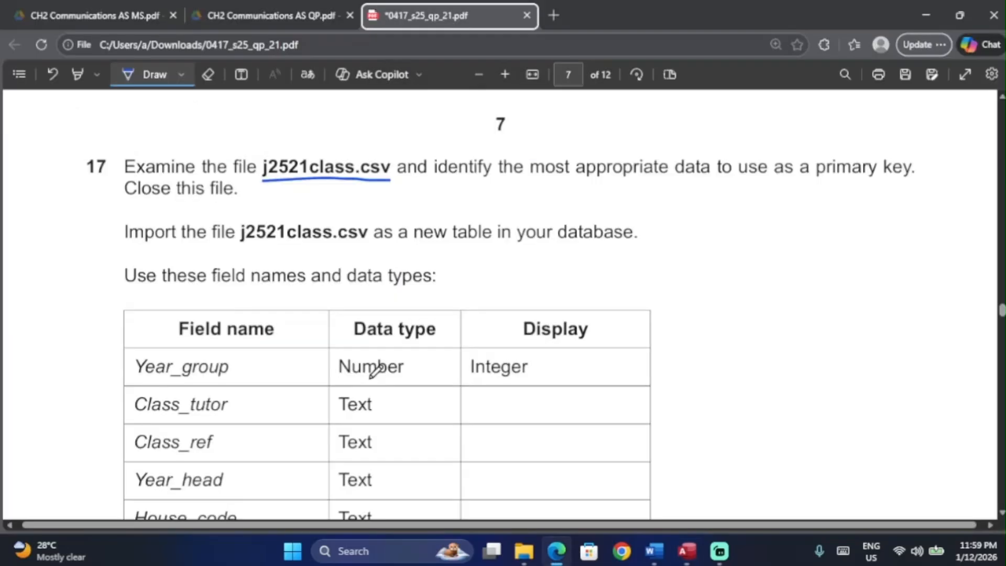
{"action": "scroll", "coordinate": [375, 368], "scroll_direction": "down", "scroll_amount": 8}
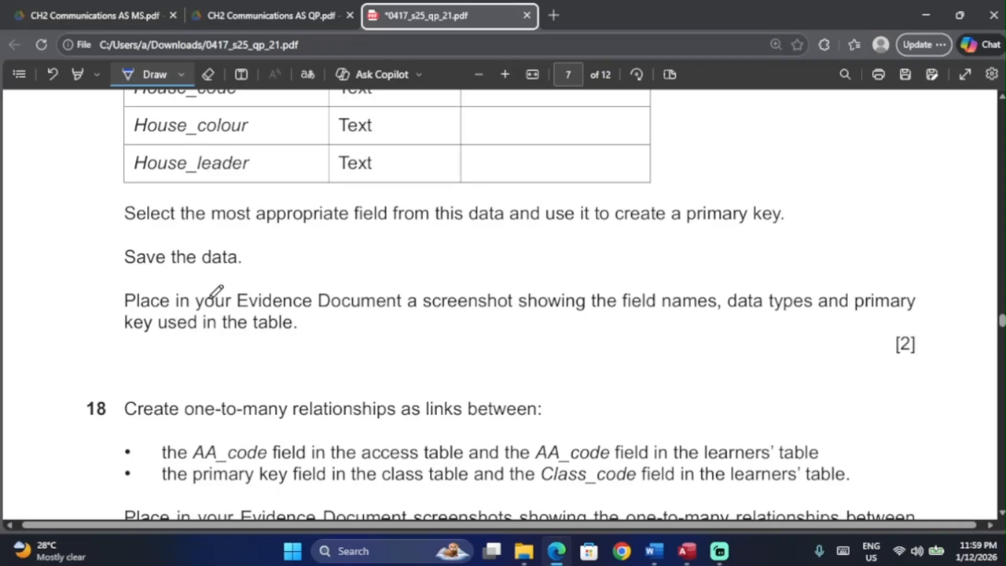
{"action": "left_click_drag", "start_coordinate": [140, 273], "coordinate": [257, 267]}
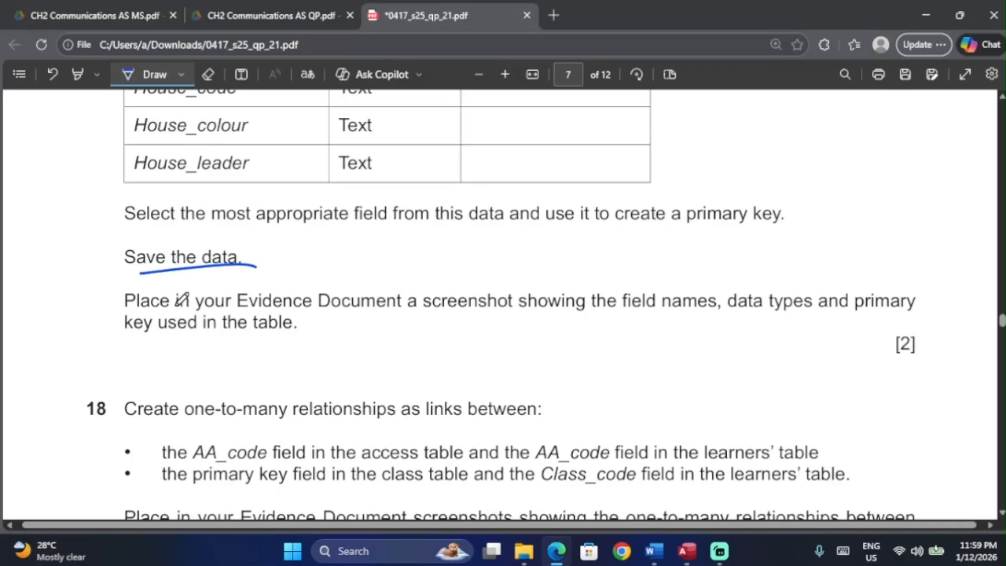
{"action": "left_click_drag", "start_coordinate": [304, 314], "coordinate": [450, 292]}
Step: Return to the J2521class datasheet in Access and show the Home ribbon
{"action": "key", "text": "alt+Tab"}
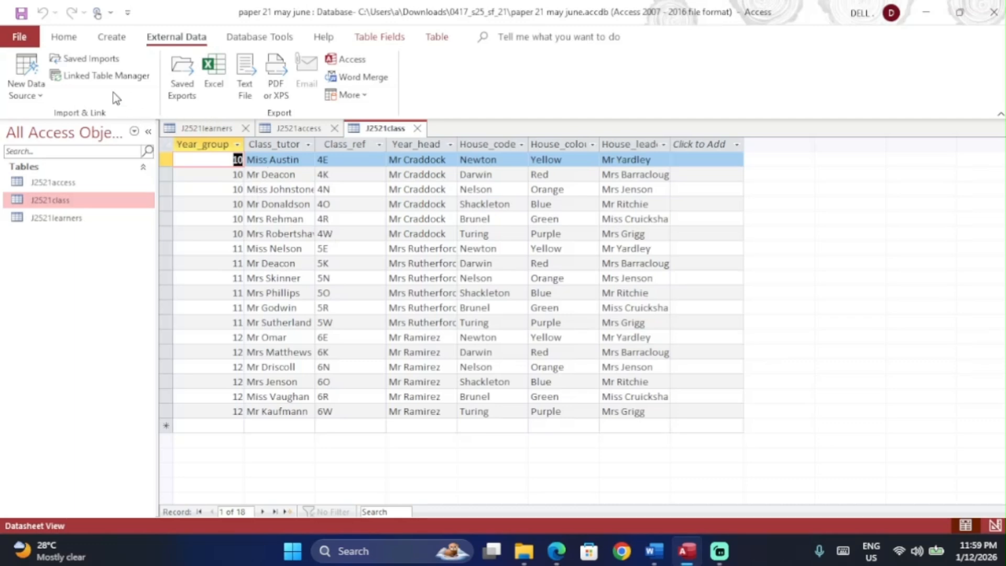
{"action": "key", "text": "alt+Tab"}
{"action": "scroll", "coordinate": [242, 135], "scroll_direction": "up", "scroll_amount": 8}
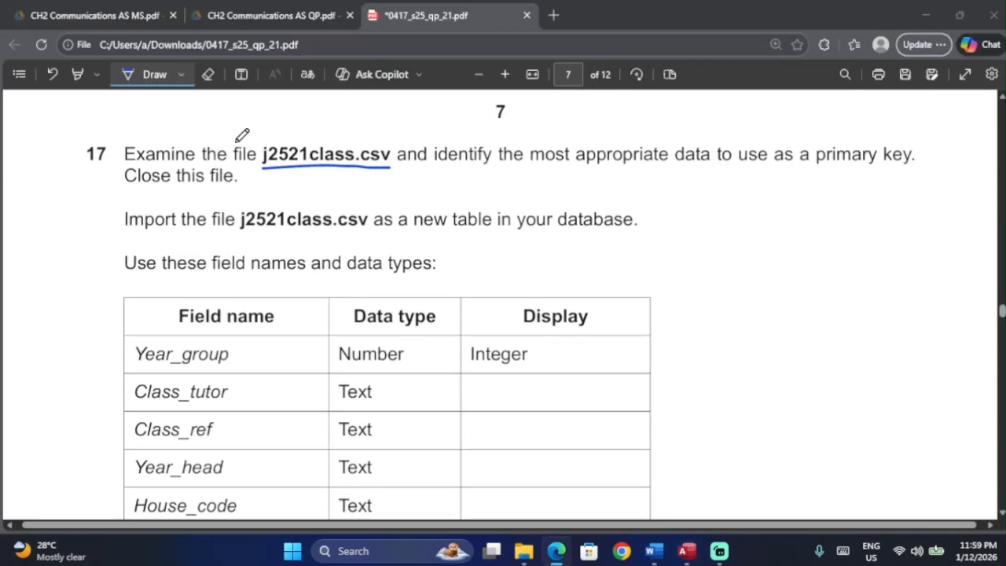
{"action": "key", "text": "alt+Tab"}
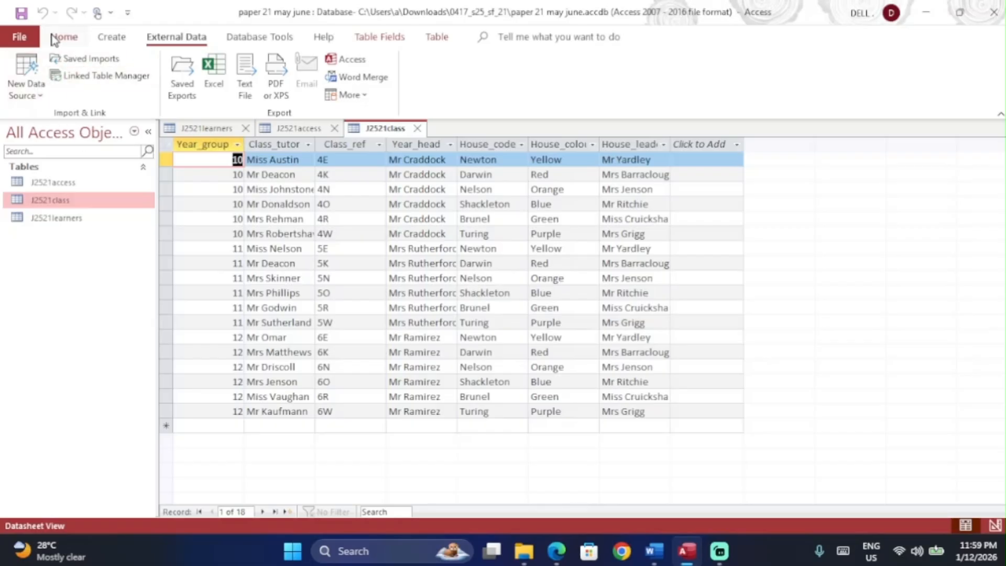
{"action": "left_click", "coordinate": [55, 39]}
Step: Switch J2521class to Design View, snip its field names and data types grid, and select Class_ref
{"action": "left_click", "coordinate": [21, 65]}
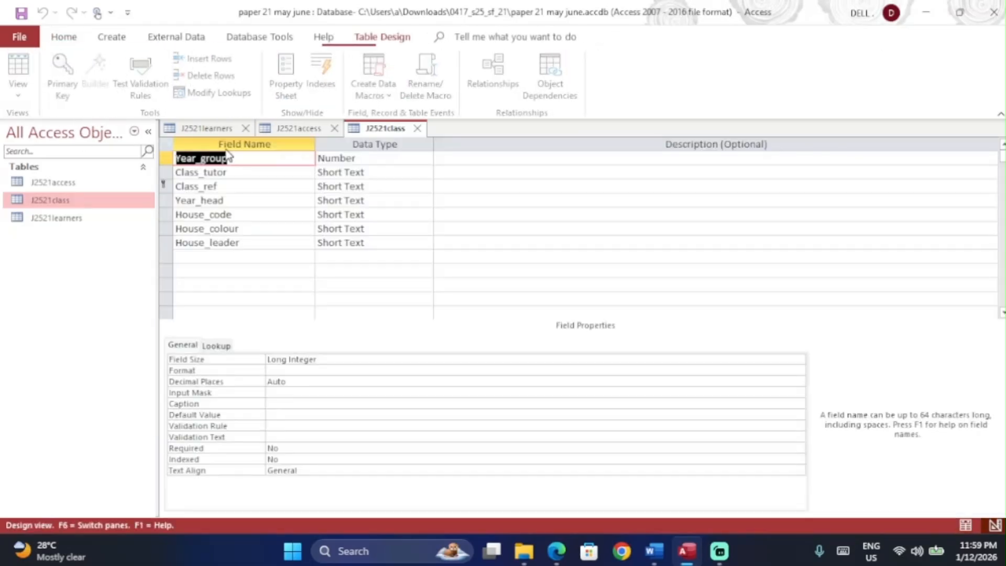
{"action": "left_click", "coordinate": [437, 239]}
{"action": "key", "text": "super+shift+s"}
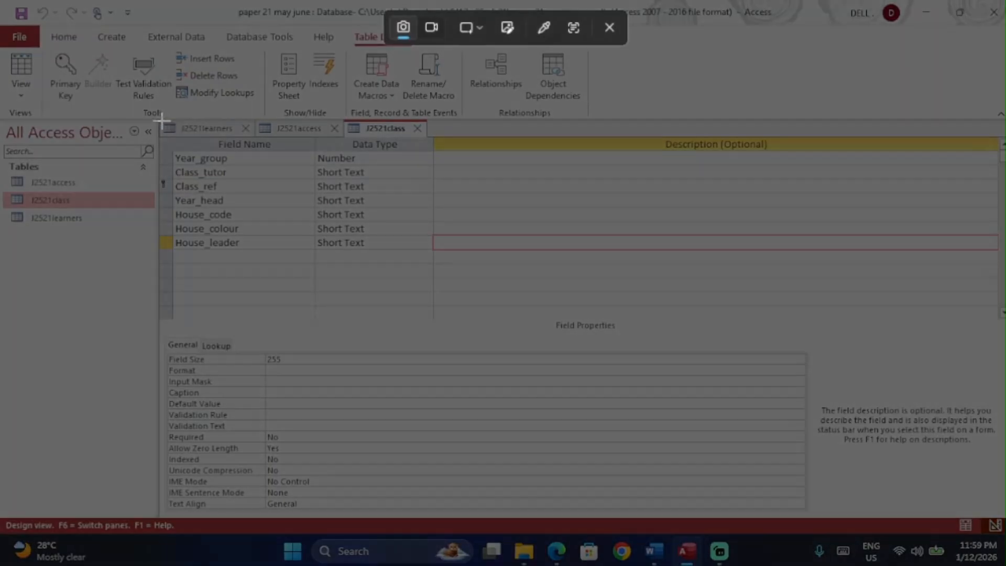
{"action": "left_click_drag", "start_coordinate": [155, 120], "coordinate": [442, 257]}
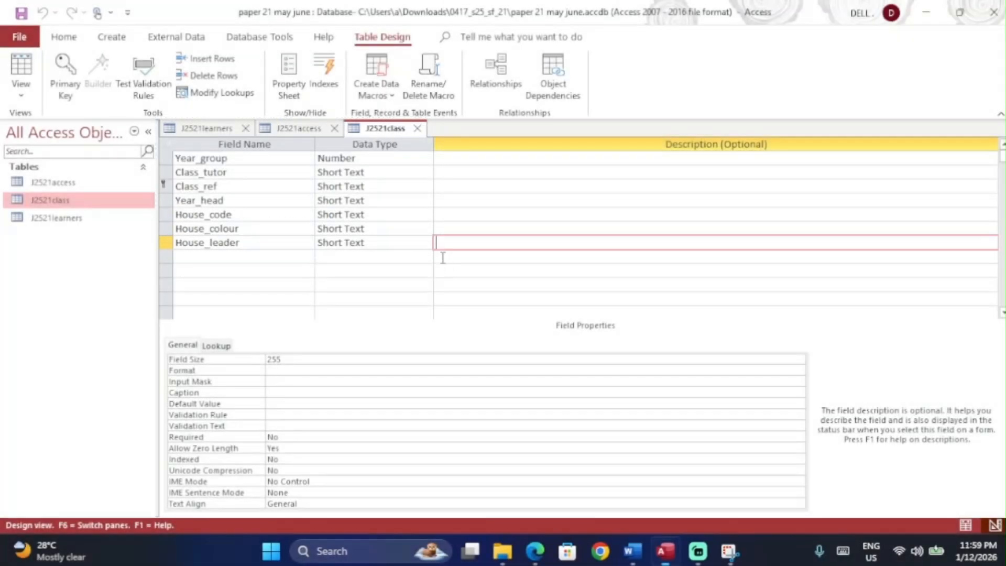
{"action": "key", "text": "alt+Tab"}
{"action": "left_click", "coordinate": [242, 217]}
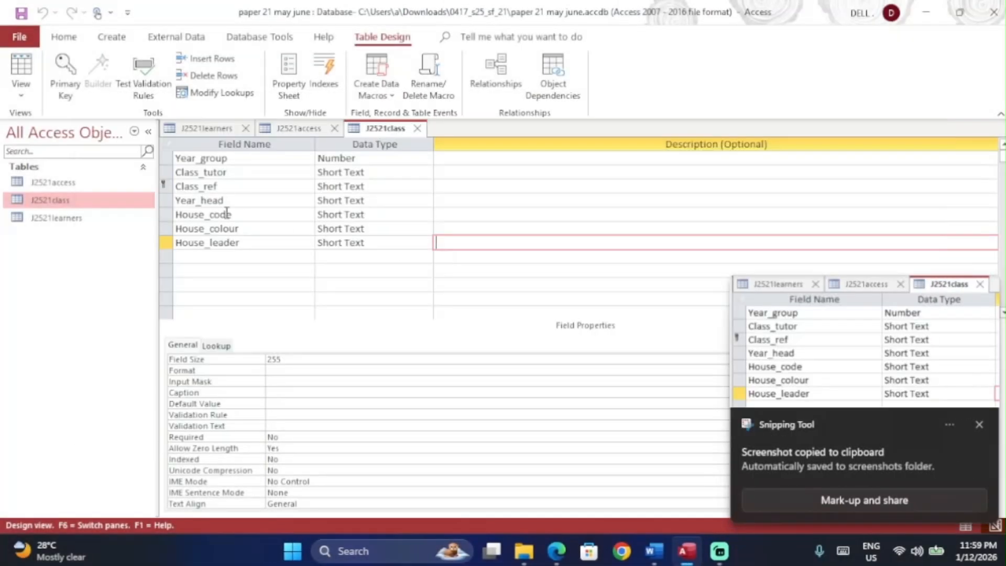
{"action": "left_click", "coordinate": [165, 186]}
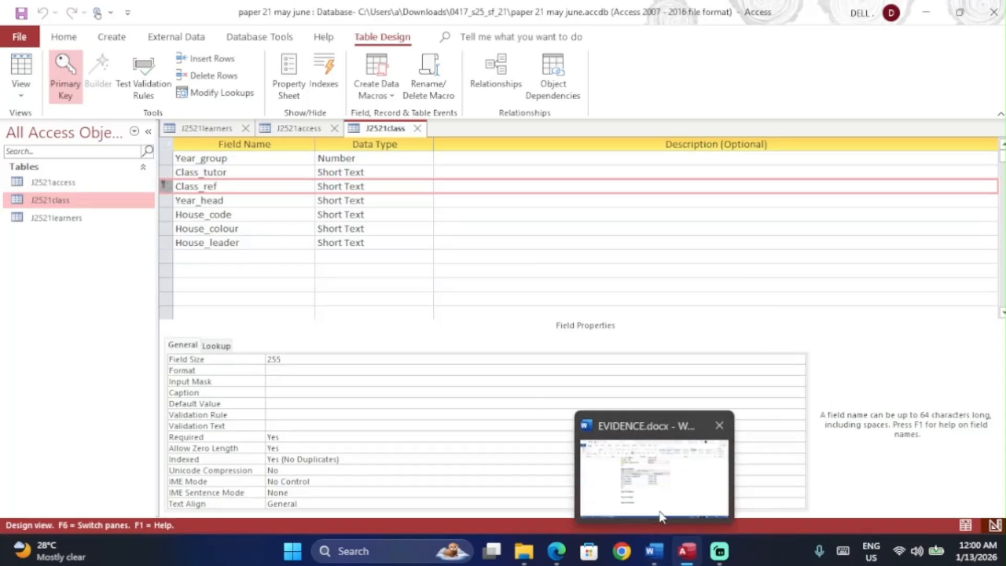
Step: Paste the J2521class design screenshot under Step 17 evidence in the Word document
{"action": "left_click", "coordinate": [656, 553]}
{"action": "key", "text": "ctrl+v"}
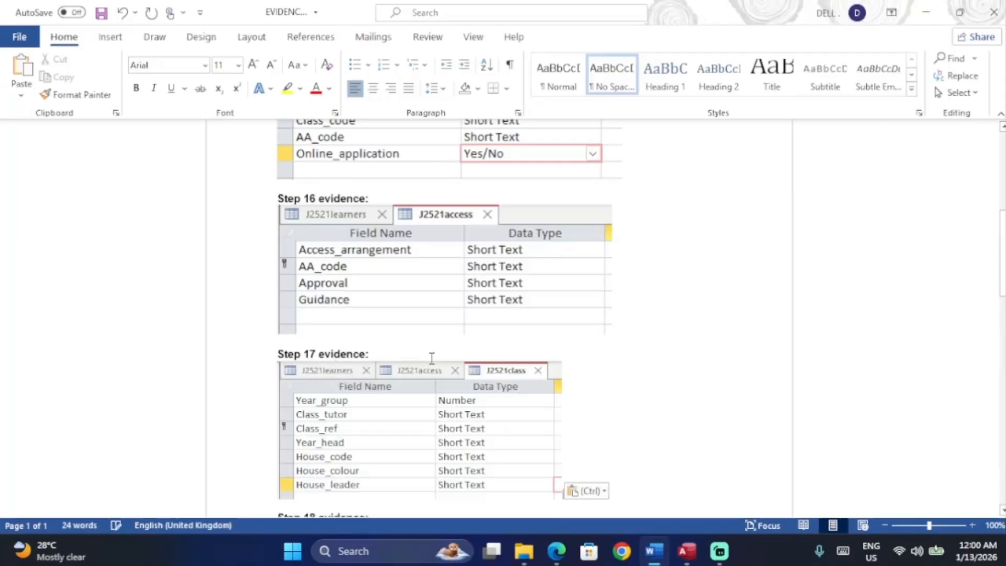
{"action": "scroll", "coordinate": [432, 356], "scroll_direction": "down", "scroll_amount": 3}
{"action": "key", "text": "alt+Tab"}
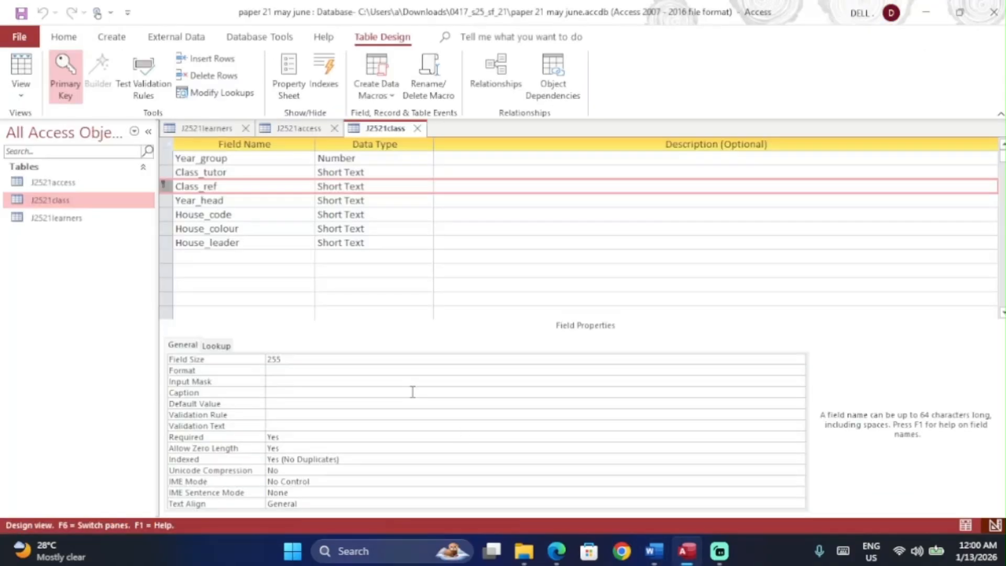
{"action": "left_click", "coordinate": [558, 549]}
Step: Read question 18 on one-to-many relationships in the PDF, then return to Access
{"action": "scroll", "coordinate": [396, 309], "scroll_direction": "down", "scroll_amount": 10}
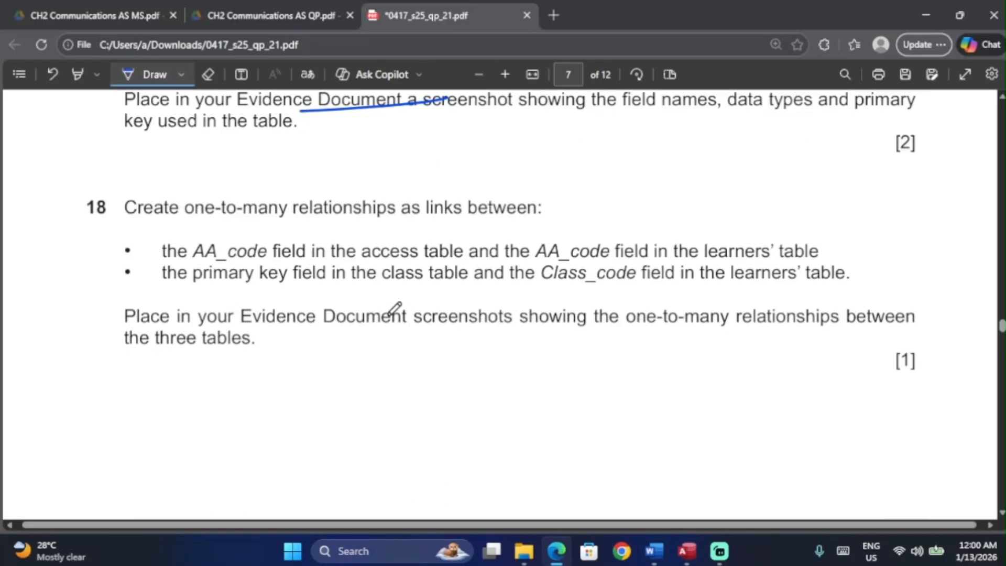
{"action": "scroll", "coordinate": [396, 309], "scroll_direction": "up", "scroll_amount": 2}
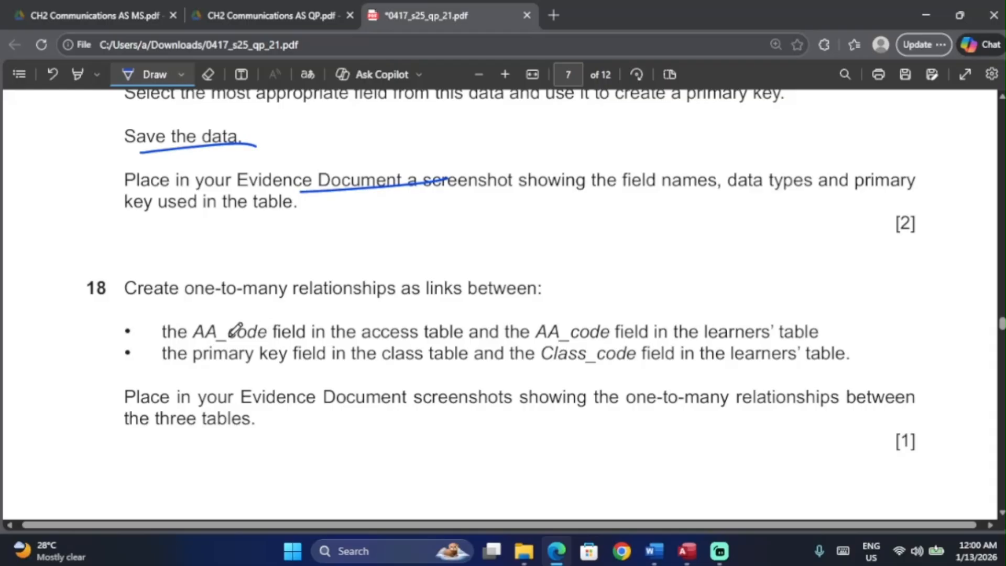
{"action": "scroll", "coordinate": [235, 330], "scroll_direction": "down", "scroll_amount": 1}
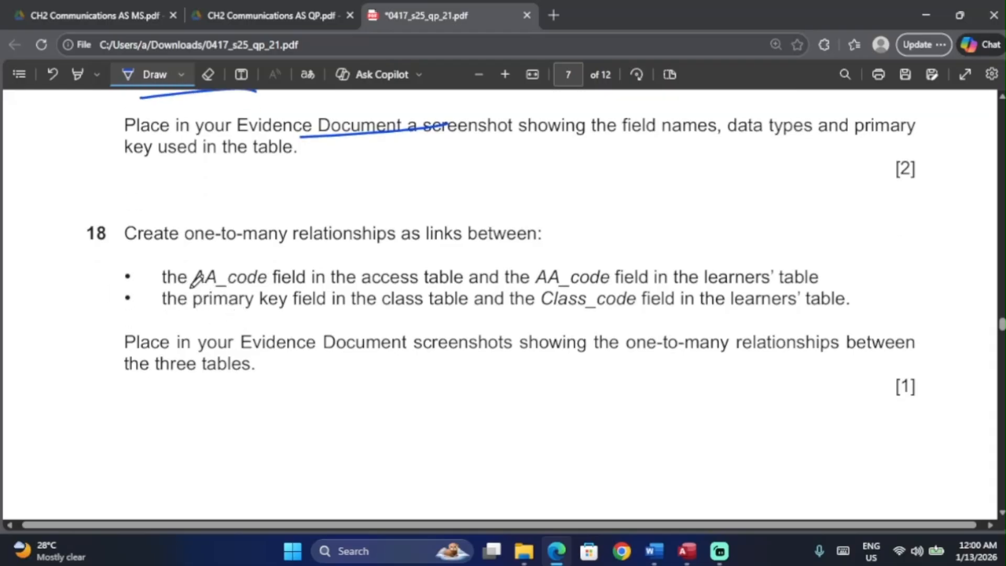
{"action": "key", "text": "alt+Tab"}
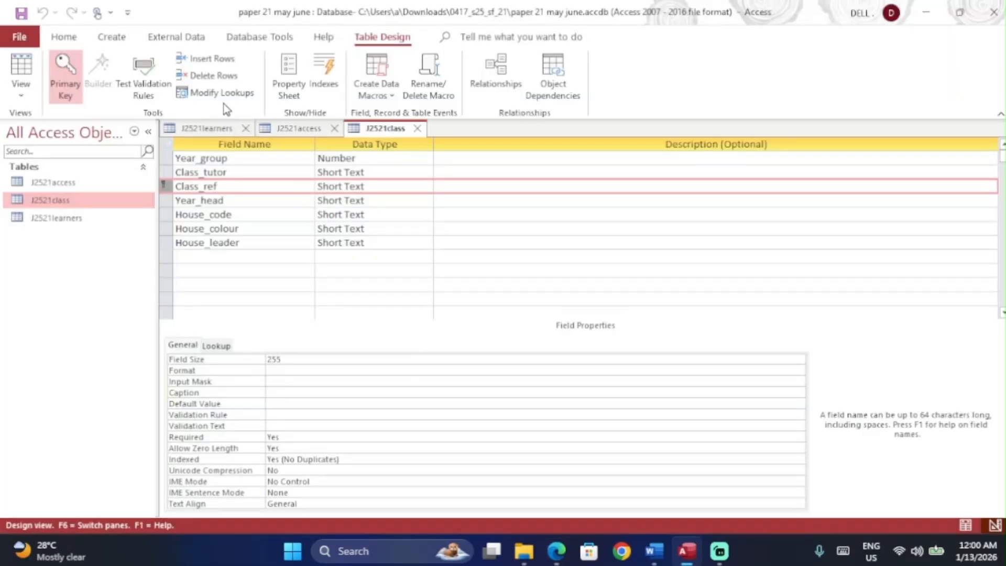
{"action": "left_click", "coordinate": [111, 39]}
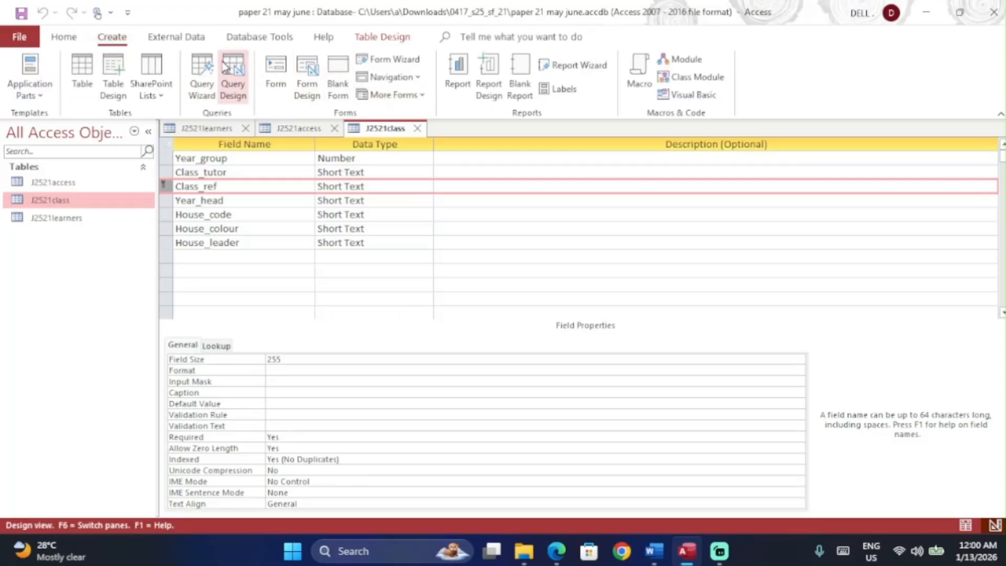
Step: Open Relationships from Database Tools and add J2521class, J2521learners and J2521access to the layout
{"action": "left_click", "coordinate": [244, 39]}
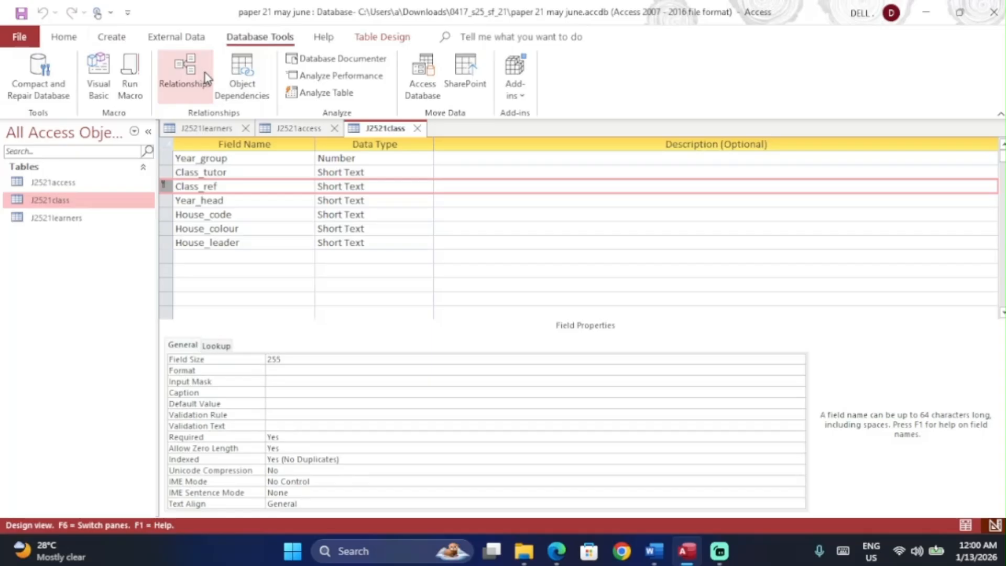
{"action": "left_click", "coordinate": [208, 95]}
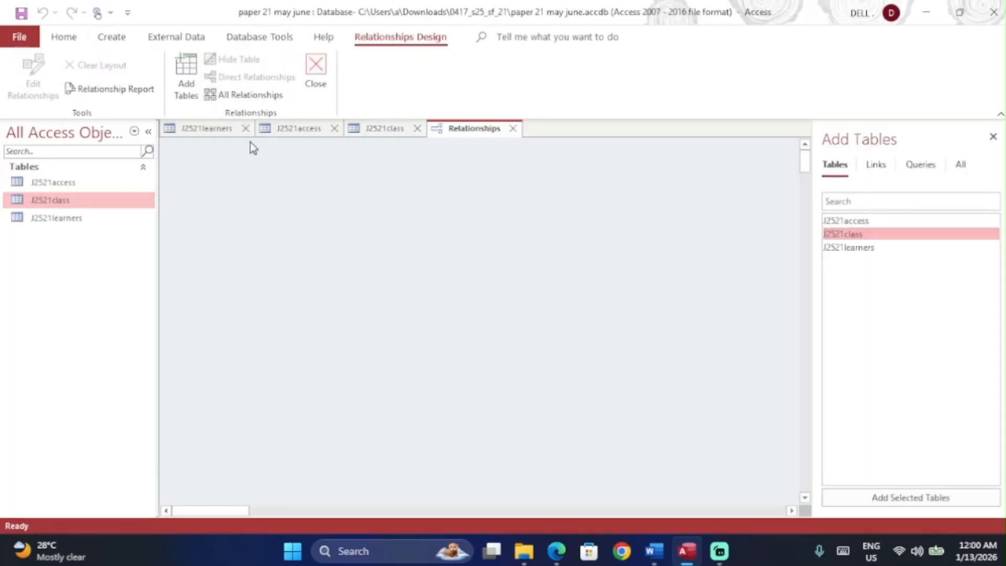
{"action": "left_click_drag", "start_coordinate": [845, 239], "coordinate": [386, 247]}
{"action": "left_click", "coordinate": [849, 247]}
{"action": "left_click_drag", "start_coordinate": [849, 255], "coordinate": [231, 202]}
{"action": "left_click_drag", "start_coordinate": [835, 224], "coordinate": [517, 184]}
Step: Underline AA_code and the word access in question 18 of the exam paper
{"action": "key", "text": "alt+Tab"}
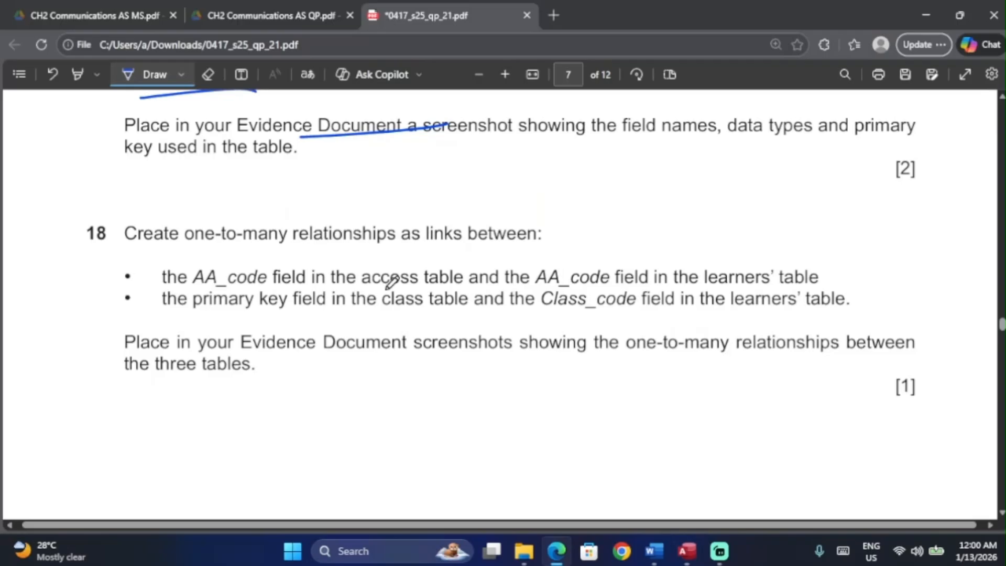
{"action": "left_click_drag", "start_coordinate": [193, 286], "coordinate": [264, 287]}
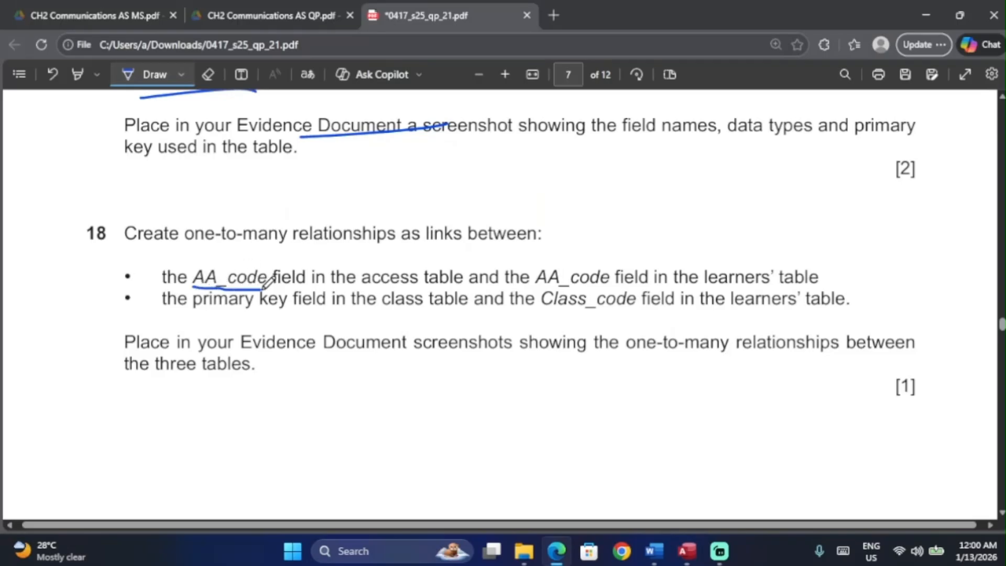
{"action": "left_click_drag", "start_coordinate": [366, 286], "coordinate": [425, 288]}
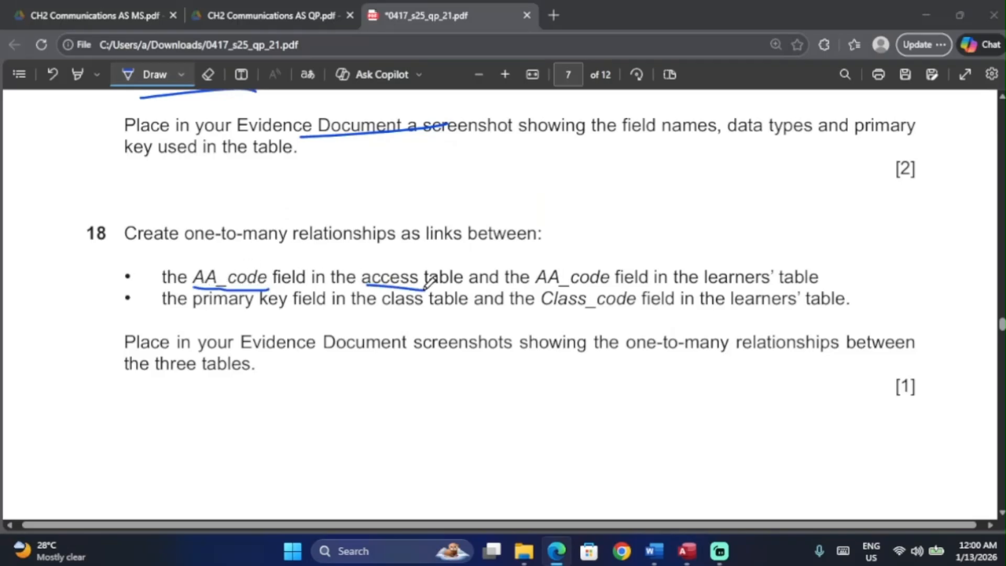
{"action": "key", "text": "alt+Tab"}
Step: Underline the second AA_code mention and learners' in question 18's first bullet
{"action": "left_click", "coordinate": [545, 214]}
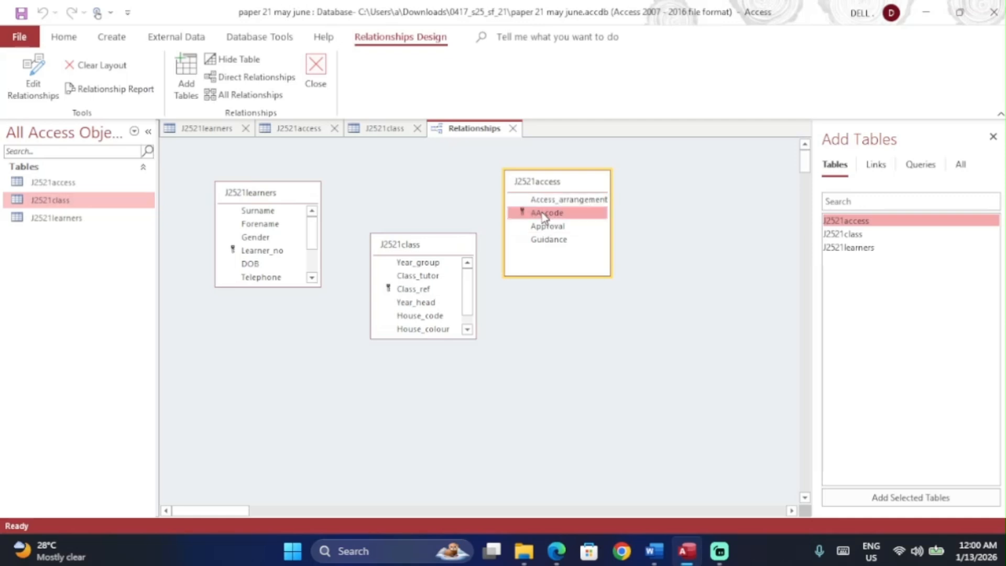
{"action": "key", "text": "alt+Tab"}
{"action": "left_click_drag", "start_coordinate": [536, 287], "coordinate": [607, 287]}
{"action": "left_click_drag", "start_coordinate": [699, 288], "coordinate": [759, 283]}
{"action": "key", "text": "alt+Tab"}
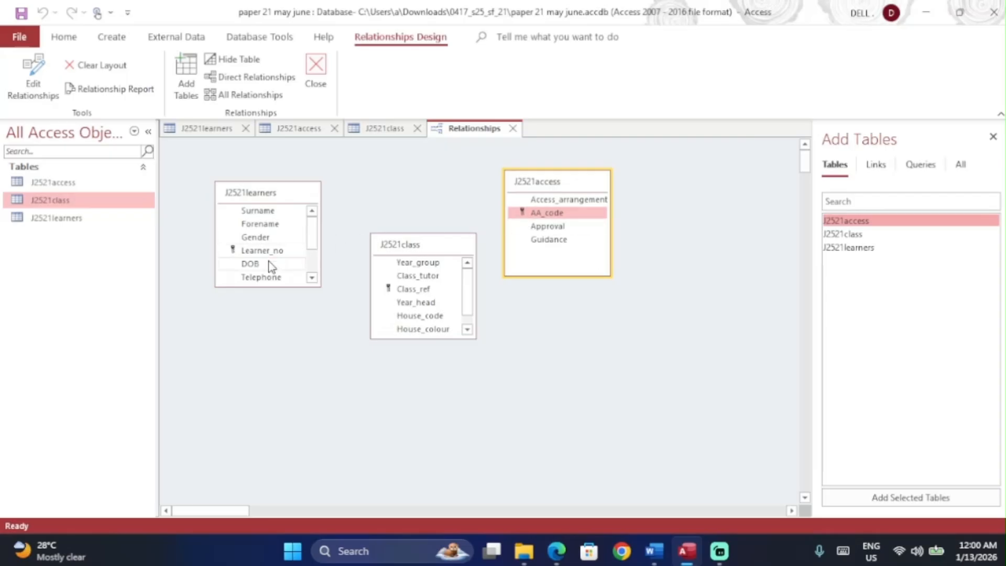
Step: Link AA_code in J2521learners to AA_code in J2521access, then underline 'primary key field in the class table'
{"action": "scroll", "coordinate": [271, 266], "scroll_direction": "down", "scroll_amount": 1}
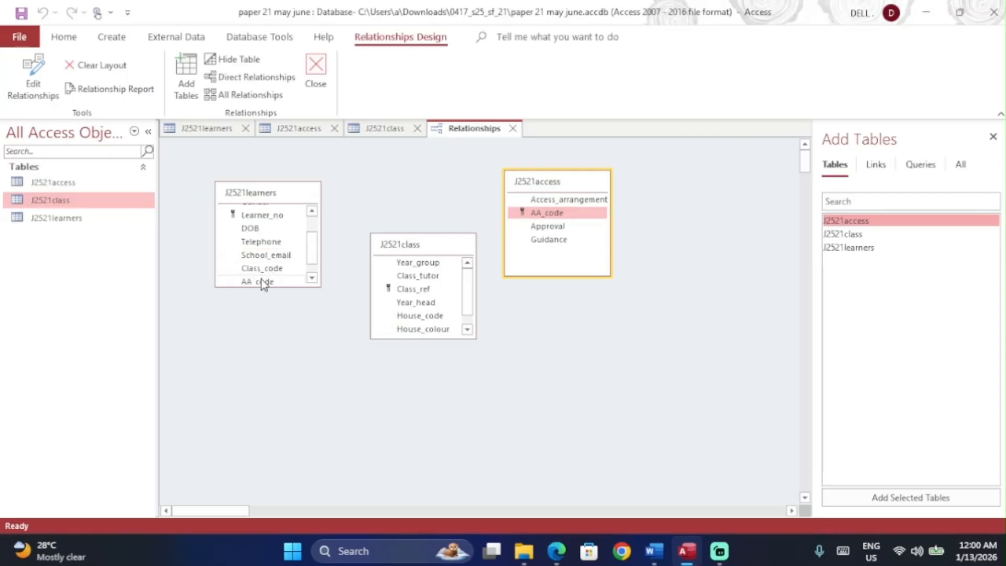
{"action": "left_click", "coordinate": [264, 282]}
{"action": "left_click_drag", "start_coordinate": [428, 249], "coordinate": [418, 344]}
{"action": "left_click", "coordinate": [271, 282]}
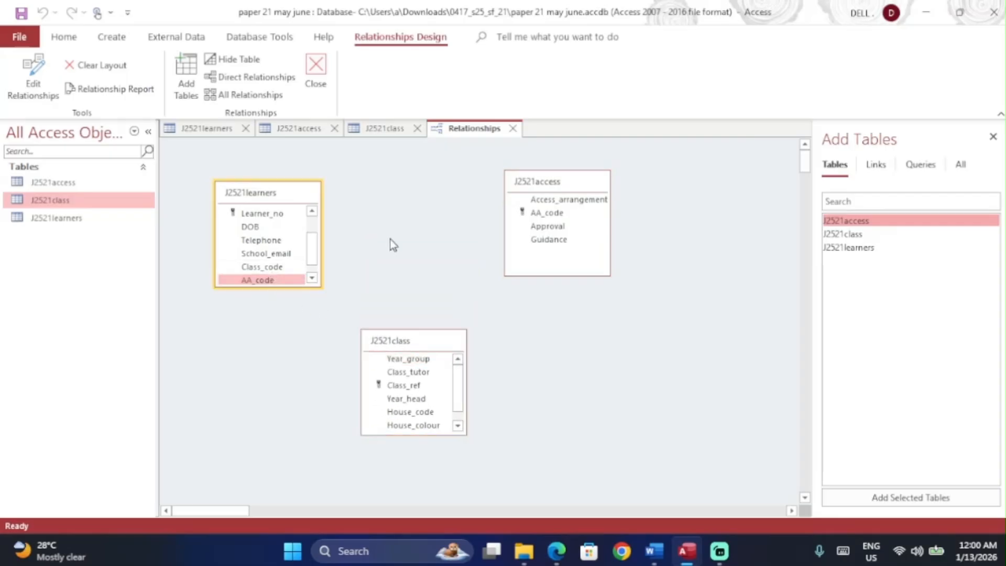
{"action": "left_click_drag", "start_coordinate": [297, 281], "coordinate": [549, 210]}
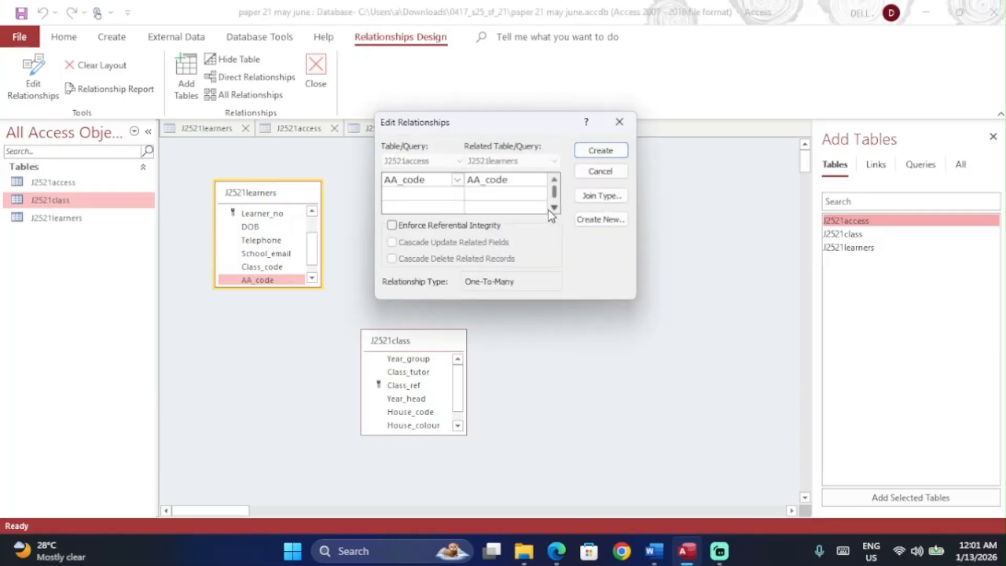
{"action": "left_click", "coordinate": [602, 152]}
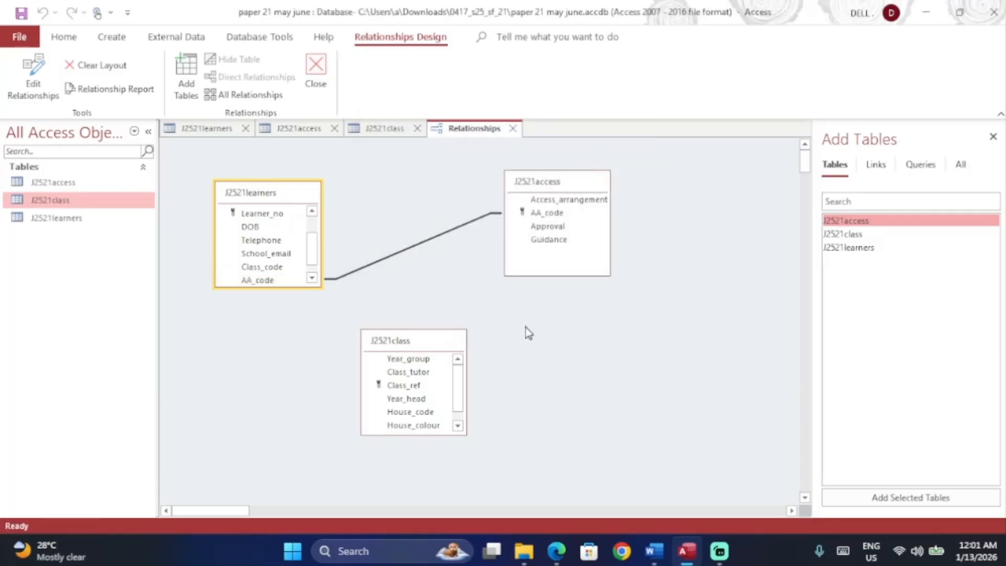
{"action": "key", "text": "alt+Tab"}
{"action": "left_click_drag", "start_coordinate": [237, 312], "coordinate": [463, 304]}
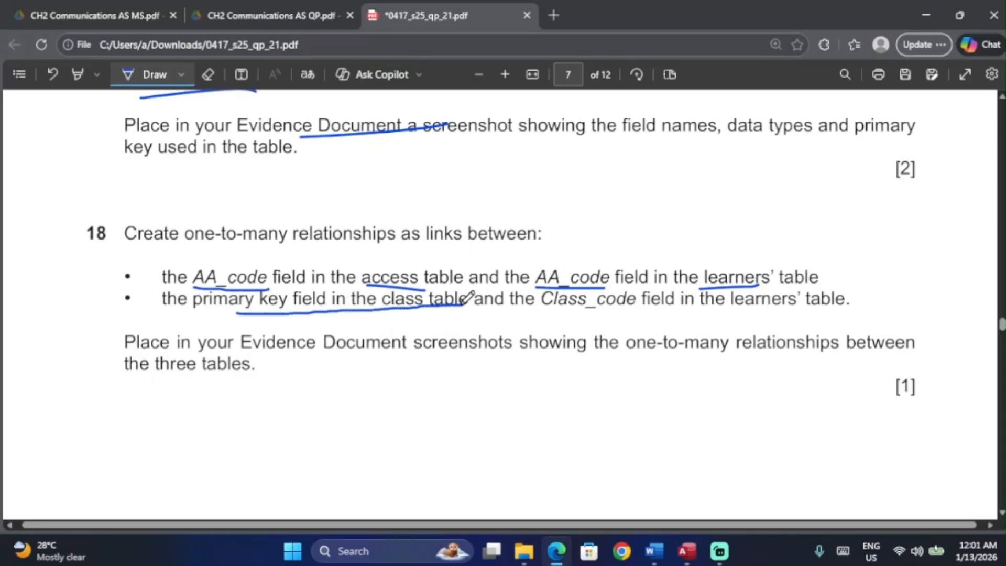
Step: Select Class_ref in J2521class, then underline 'Class_code field in the learners' table' in question 18
{"action": "key", "text": "alt+Tab"}
{"action": "left_click", "coordinate": [406, 386]}
{"action": "key", "text": "alt+Tab"}
{"action": "left_click_drag", "start_coordinate": [553, 316], "coordinate": [751, 326]}
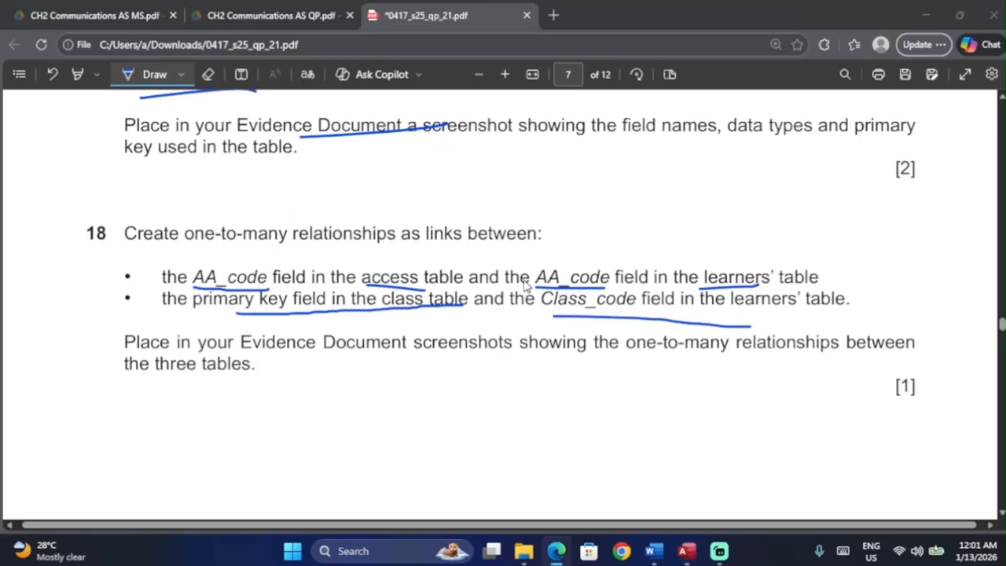
{"action": "key", "text": "alt+Tab"}
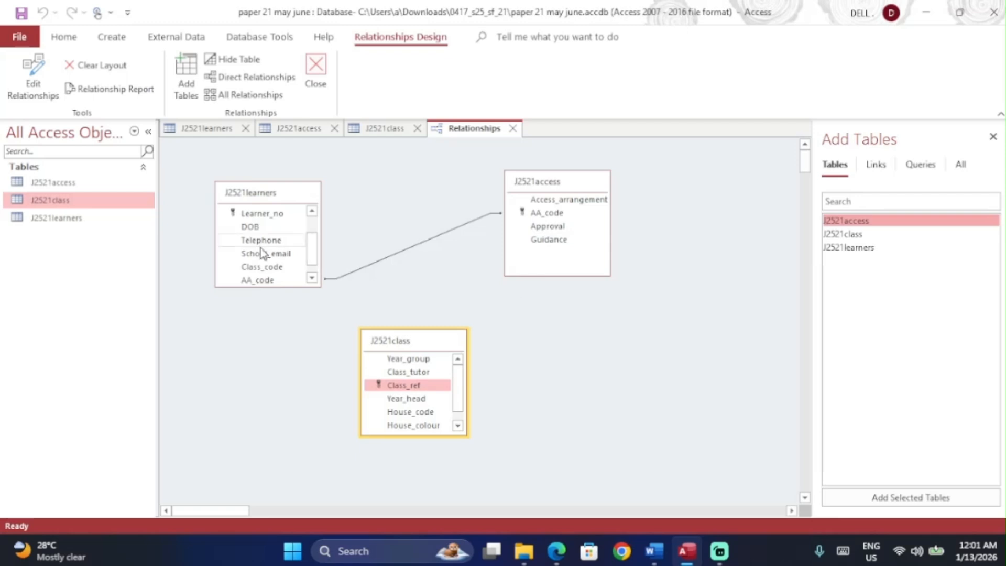
Step: Link Class_ref to Class_code in J2521learners, then arrange and enlarge the three field lists in a row
{"action": "left_click_drag", "start_coordinate": [272, 279], "coordinate": [259, 250]}
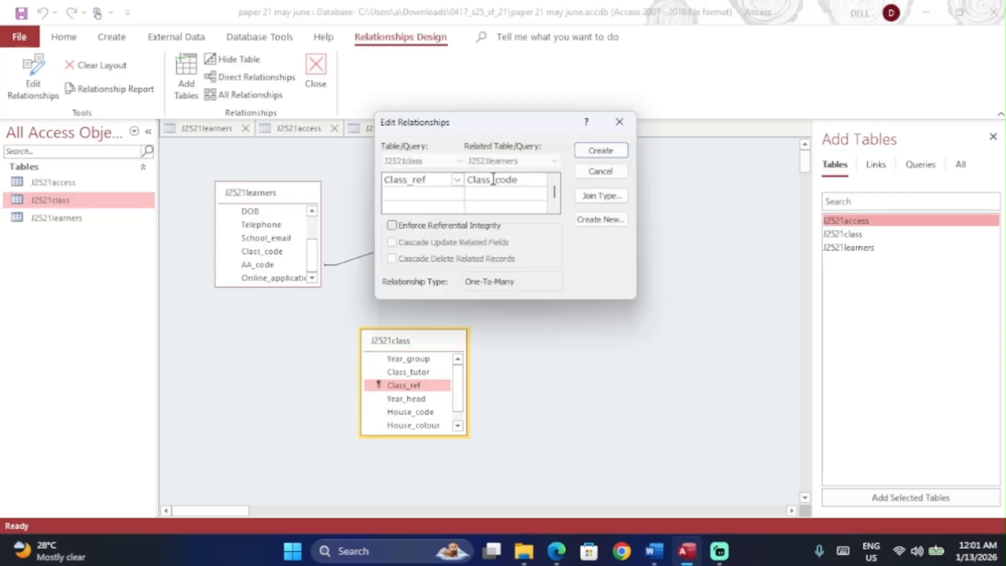
{"action": "left_click", "coordinate": [601, 151]}
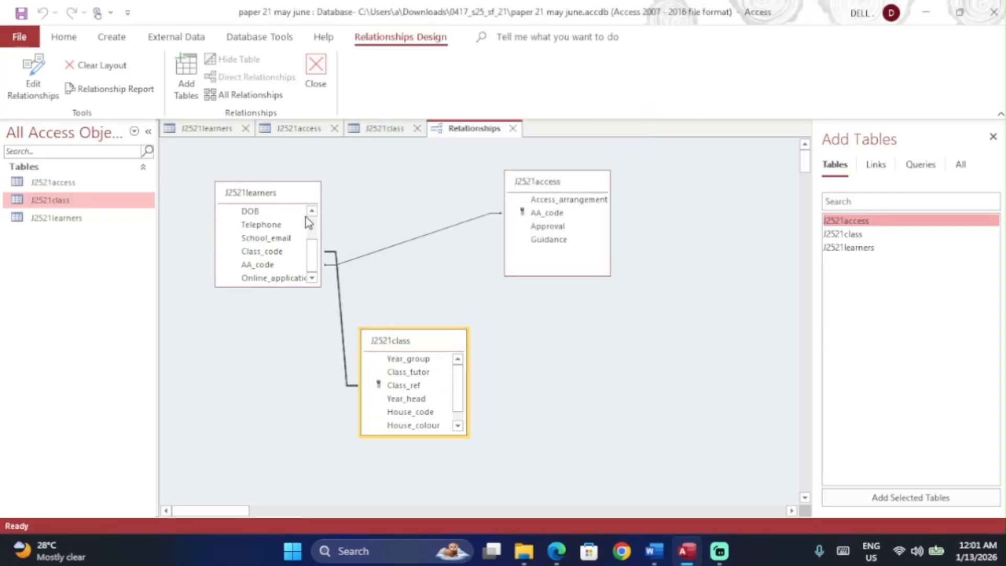
{"action": "left_click_drag", "start_coordinate": [290, 199], "coordinate": [437, 188]}
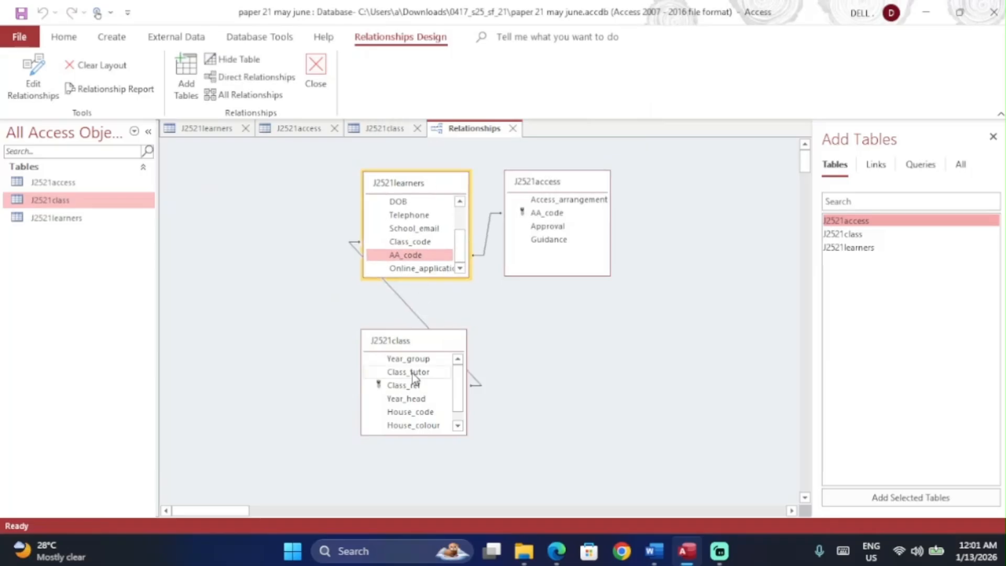
{"action": "left_click_drag", "start_coordinate": [433, 340], "coordinate": [237, 161]}
{"action": "left_click_drag", "start_coordinate": [425, 188], "coordinate": [366, 169]}
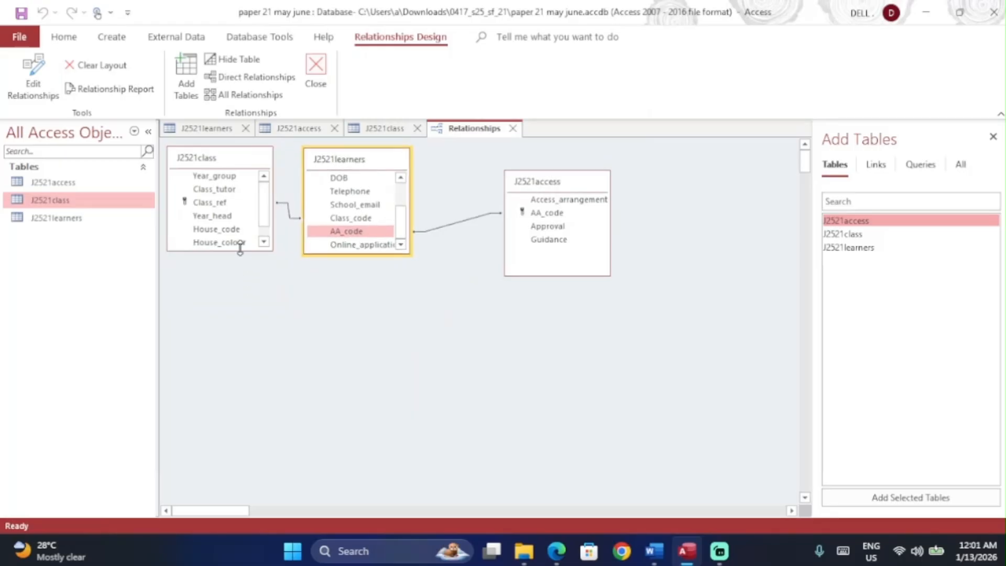
{"action": "left_click_drag", "start_coordinate": [240, 250], "coordinate": [240, 271]}
{"action": "left_click_drag", "start_coordinate": [329, 255], "coordinate": [328, 277]}
{"action": "left_click_drag", "start_coordinate": [563, 185], "coordinate": [502, 164]}
Step: Compare question 18 in the exam paper against the finished relationships diagram
{"action": "left_click", "coordinate": [493, 296]}
{"action": "key", "text": "alt+Tab"}
{"action": "scroll", "coordinate": [516, 314], "scroll_direction": "down", "scroll_amount": 2}
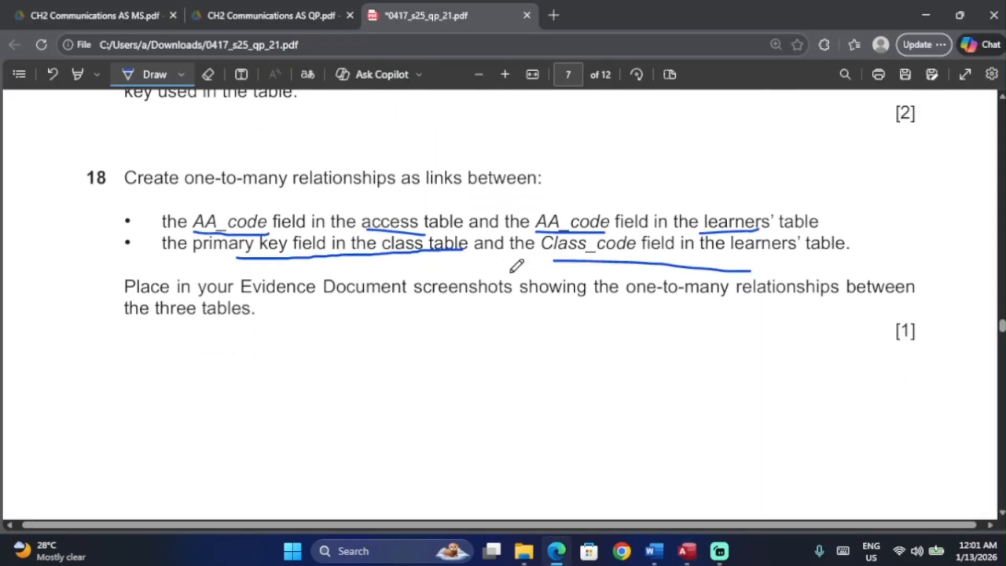
{"action": "key", "text": "alt+Tab"}
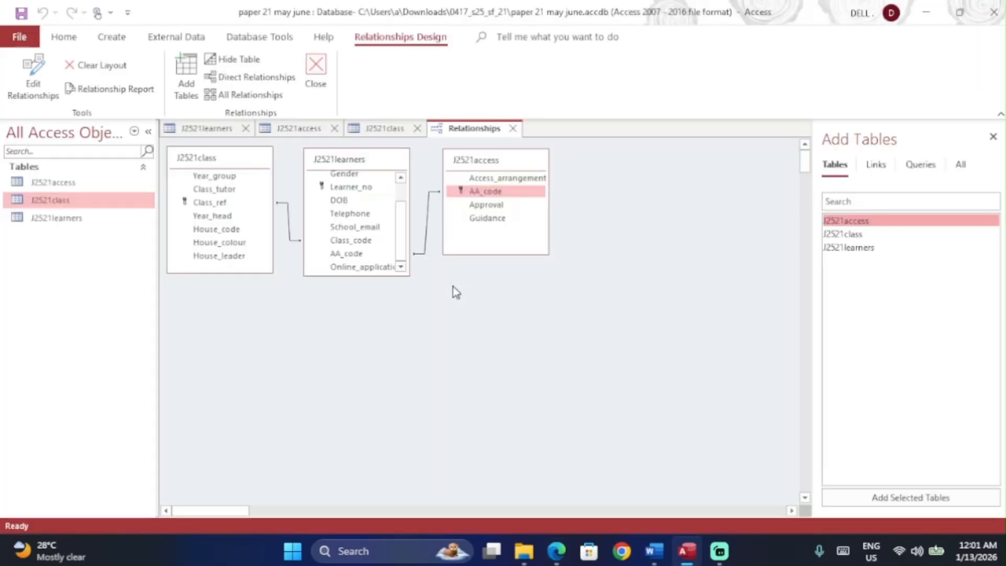
{"action": "key", "text": "alt+Tab"}
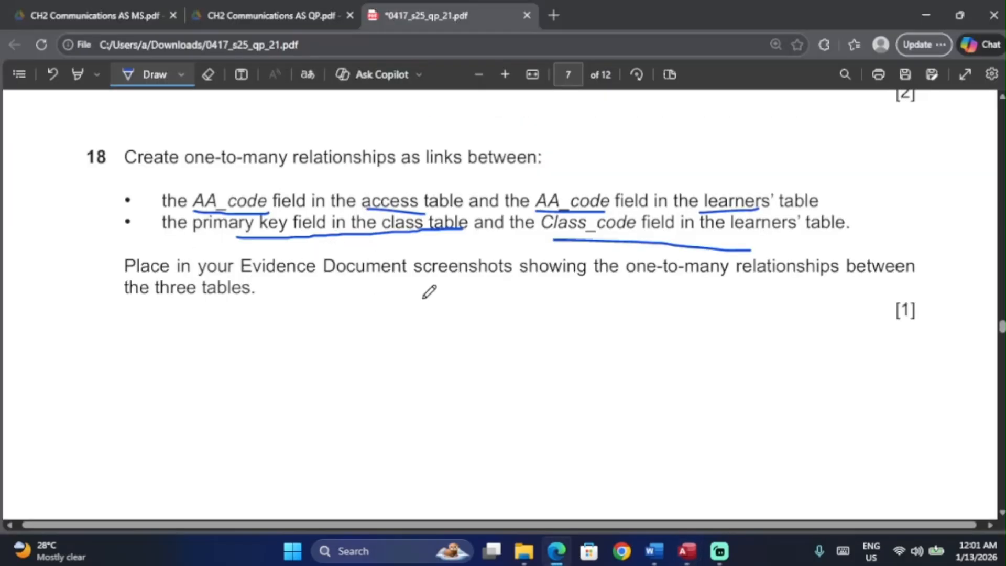
{"action": "key", "text": "alt+Tab"}
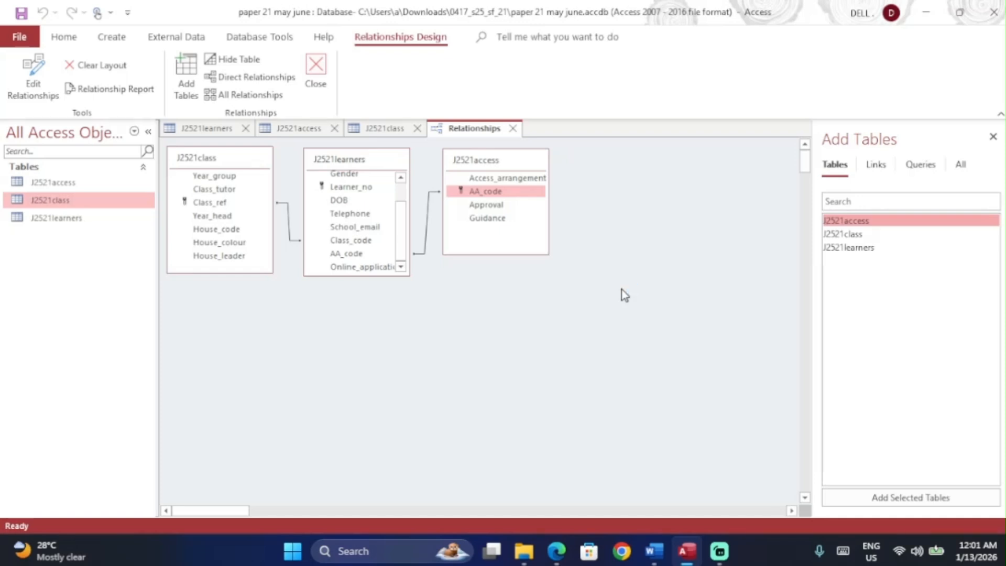
Step: Snip the relationships diagram and paste it under Step 18 evidence, moved onto a new page in Word
{"action": "key", "text": "super+shift+s"}
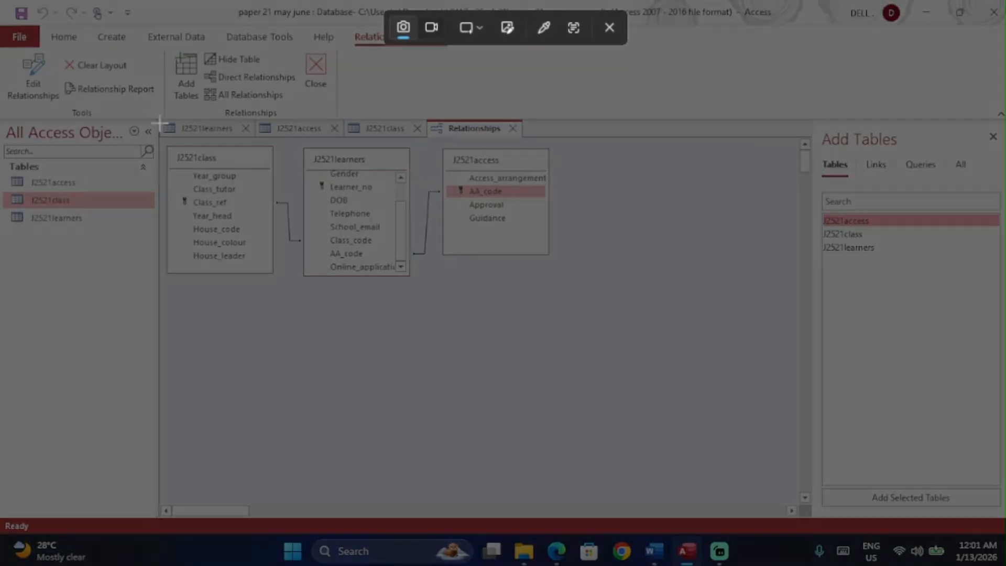
{"action": "left_click_drag", "start_coordinate": [160, 123], "coordinate": [578, 296]}
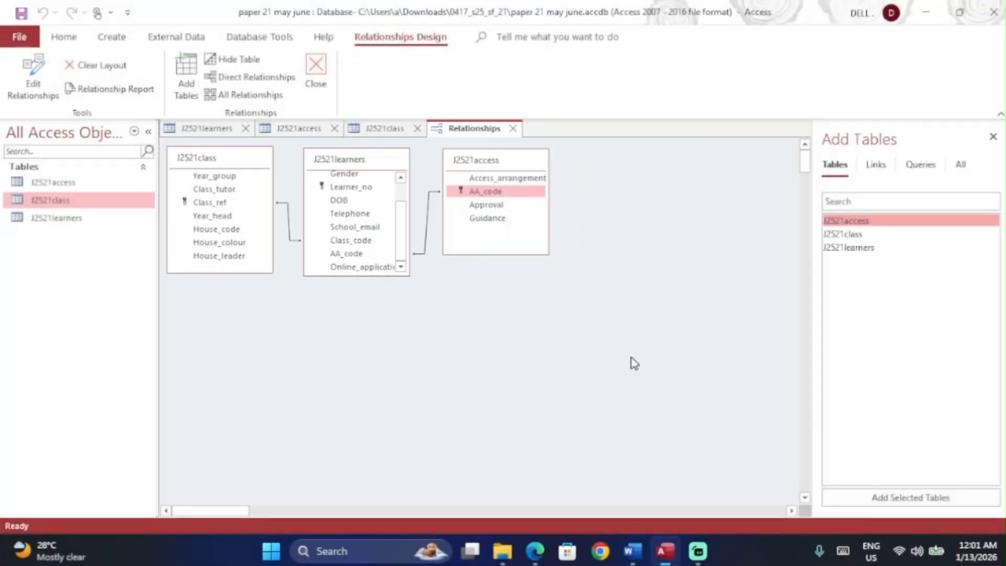
{"action": "left_click", "coordinate": [658, 556]}
{"action": "scroll", "coordinate": [364, 400], "scroll_direction": "down", "scroll_amount": 5}
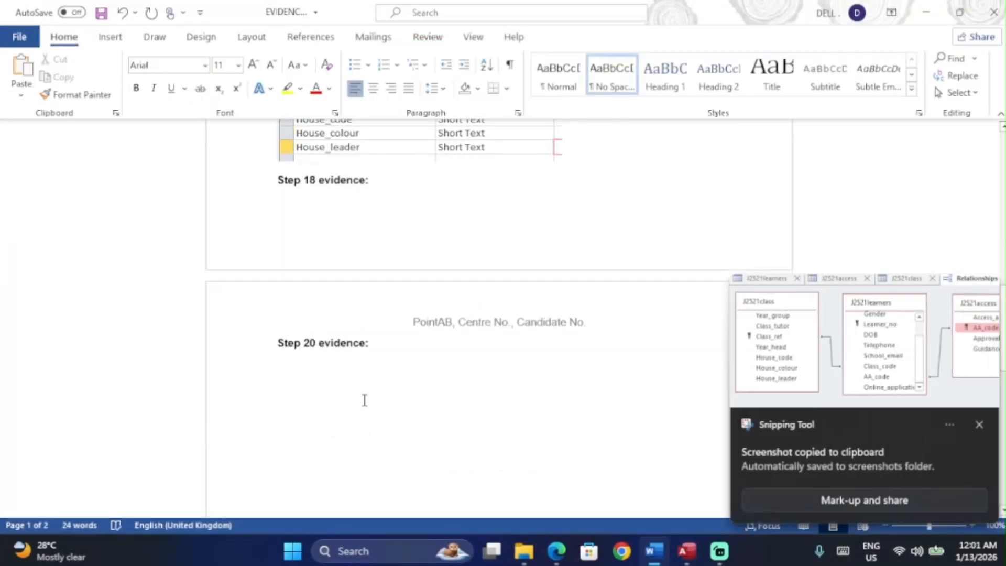
{"action": "left_click", "coordinate": [276, 180]}
{"action": "key", "text": "Return"}
{"action": "key", "text": "Return"}
{"action": "key", "text": "Return"}
{"action": "key", "text": "Return"}
{"action": "key", "text": "Return"}
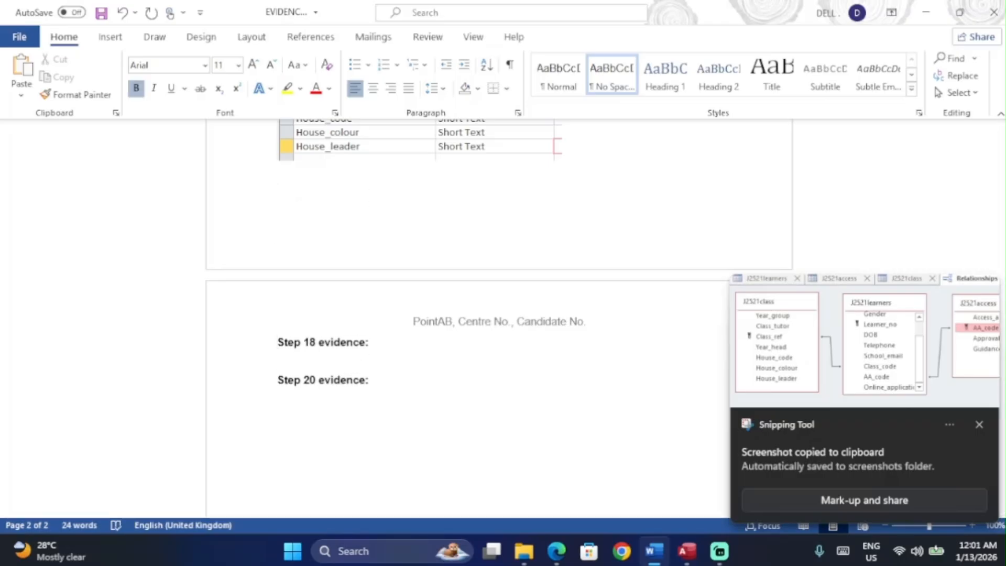
{"action": "key", "text": "ctrl+v"}
{"action": "key", "text": "alt+Tab"}
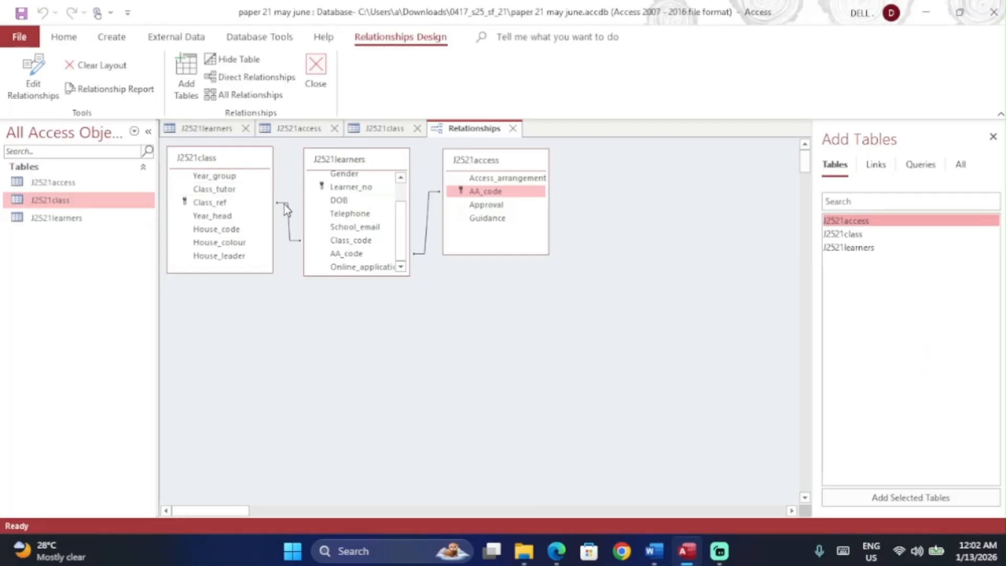
{"action": "double_click", "coordinate": [286, 205]}
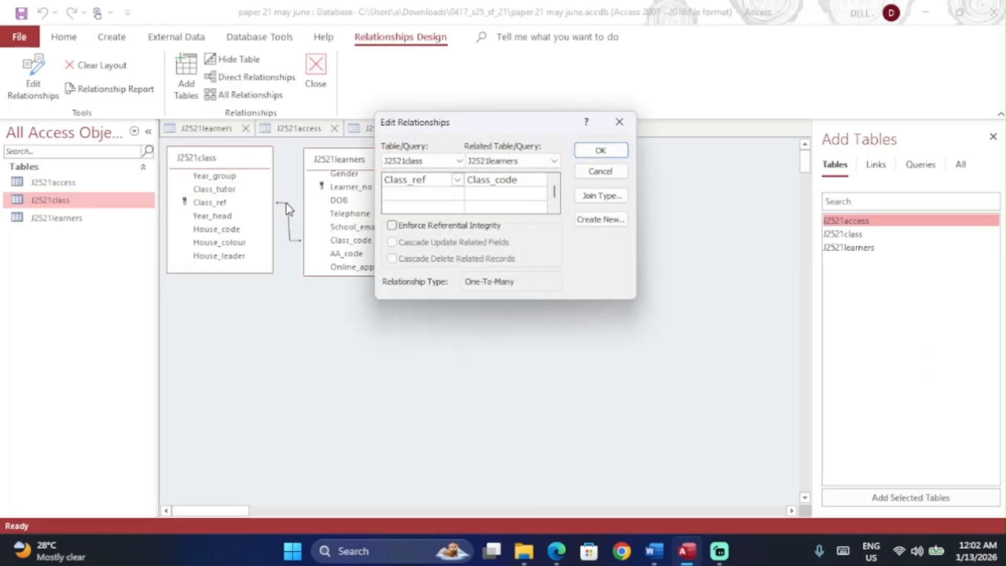
{"action": "key", "text": "Caps_Lock"}
{"action": "key", "text": "super"}
{"action": "key", "text": "super"}
{"action": "key", "text": "super+shift+s"}
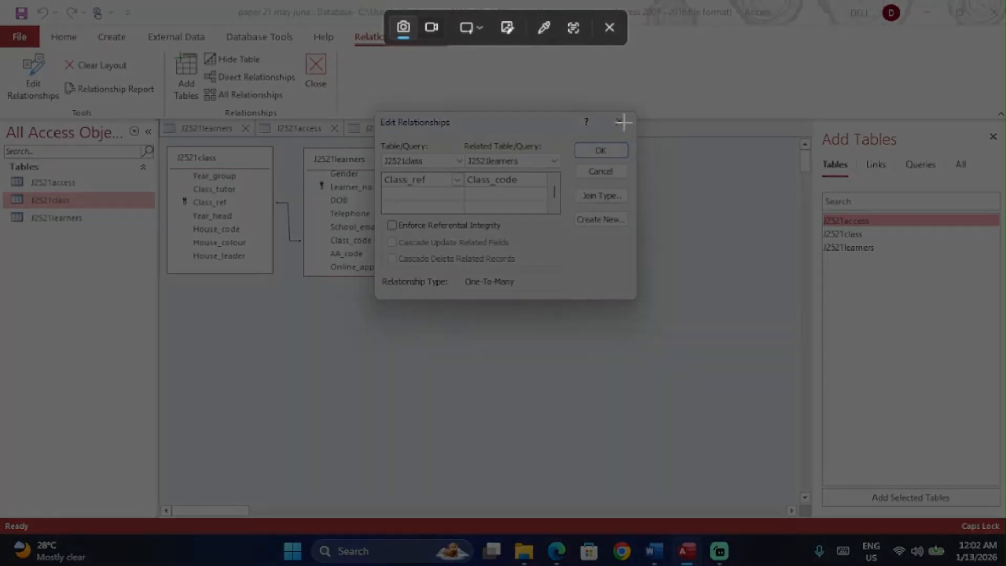
{"action": "key", "text": "Escape"}
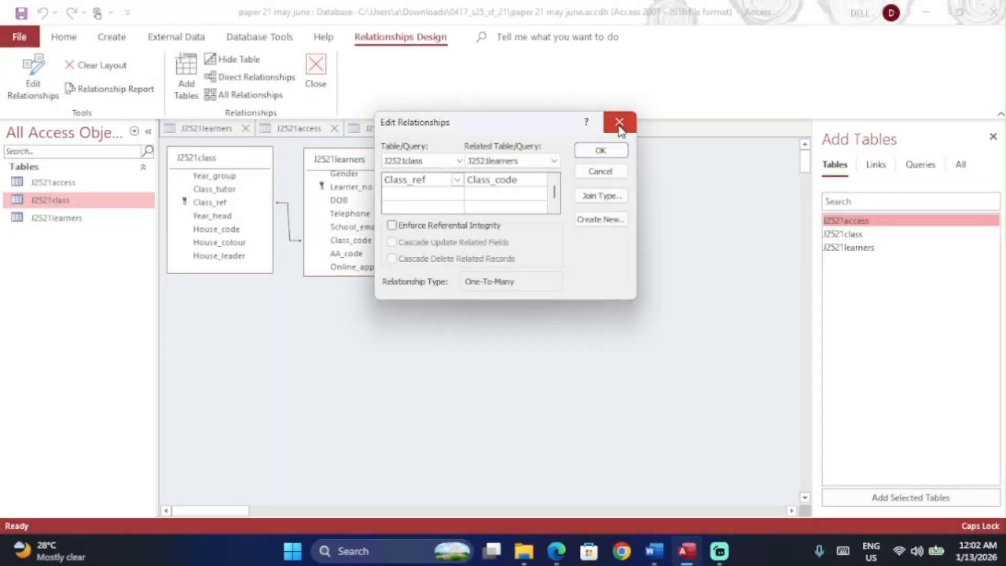
{"action": "left_click", "coordinate": [624, 122]}
{"action": "double_click", "coordinate": [288, 237]}
{"action": "left_click", "coordinate": [629, 123]}
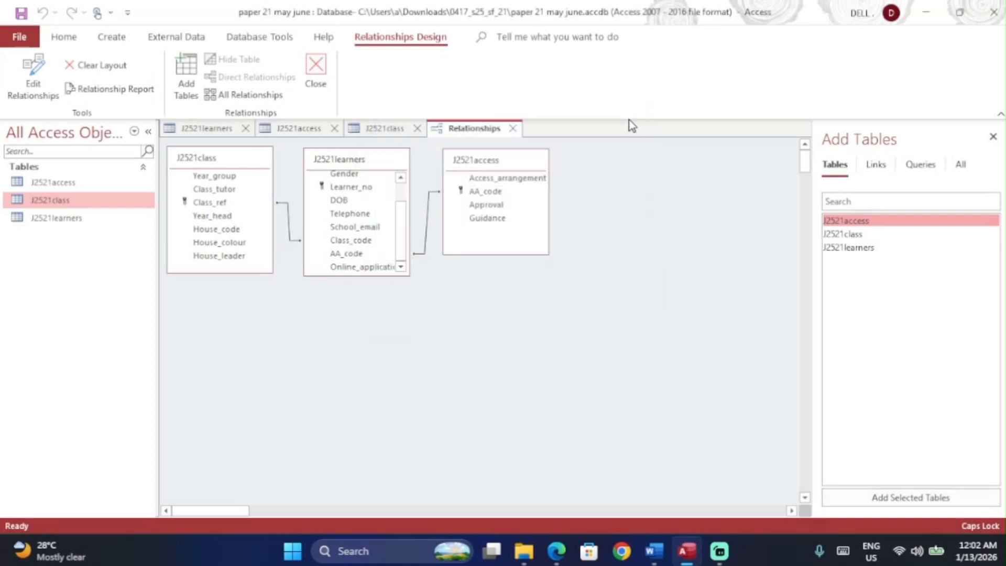
{"action": "double_click", "coordinate": [427, 226]}
{"action": "key", "text": "Escape"}
{"action": "double_click", "coordinate": [419, 252]}
{"action": "key", "text": "Escape"}
{"action": "double_click", "coordinate": [426, 251]}
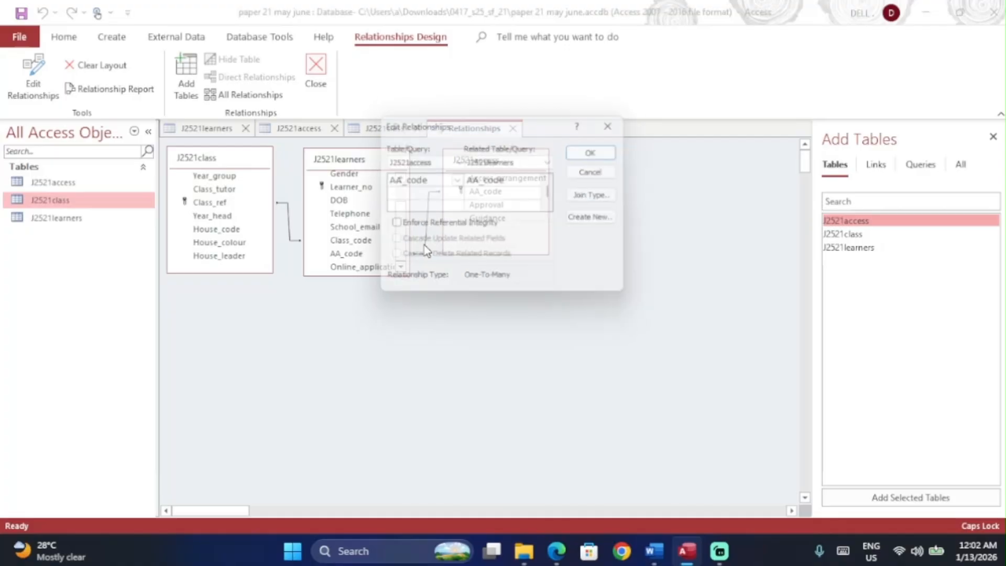
{"action": "left_click", "coordinate": [599, 151]}
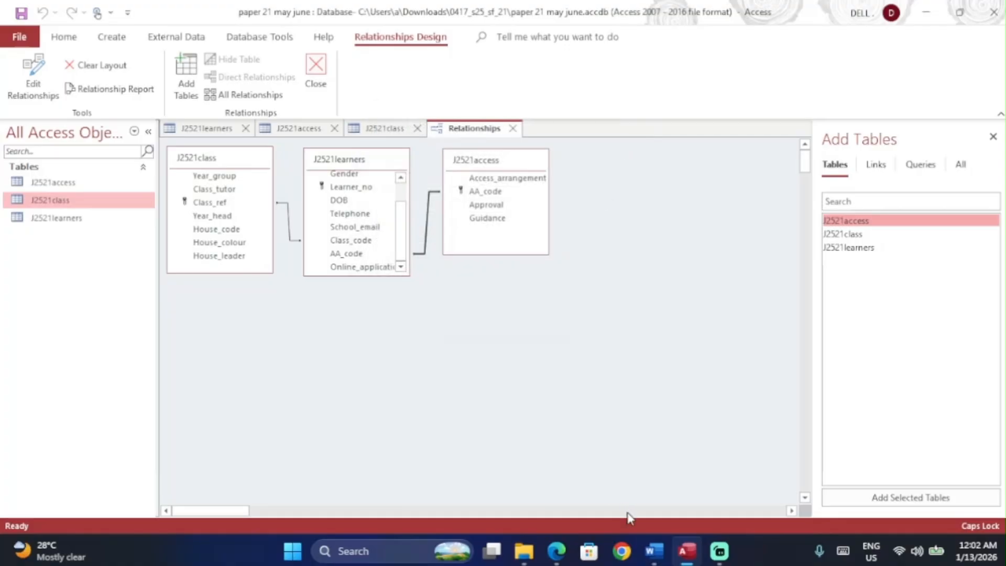
{"action": "left_click", "coordinate": [654, 550]}
{"action": "scroll", "coordinate": [401, 388], "scroll_direction": "down", "scroll_amount": 6}
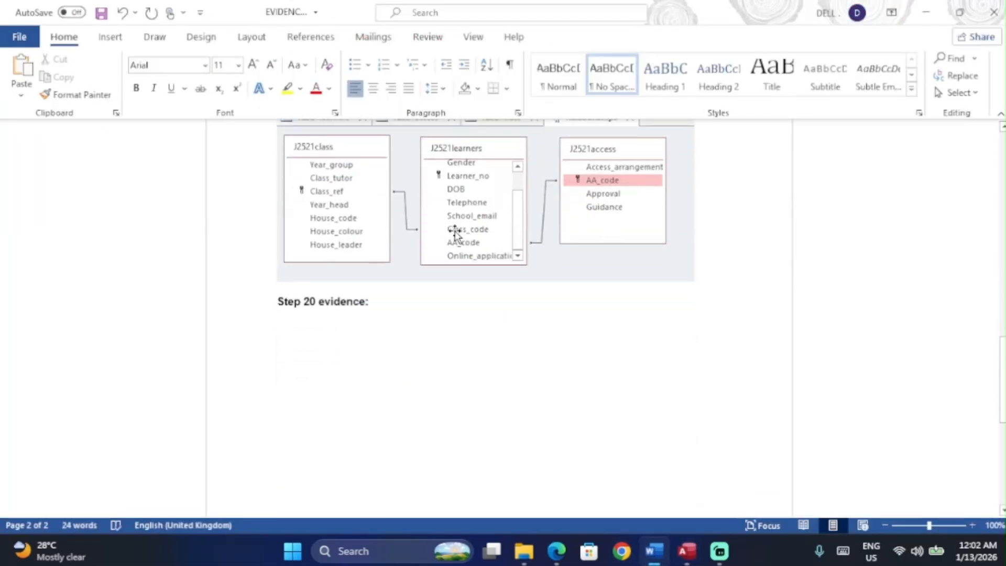
Step: Scroll up to the pasted diagram under Step 18 evidence and close the Relationships window in Access
{"action": "scroll", "coordinate": [456, 231], "scroll_direction": "up", "scroll_amount": 2}
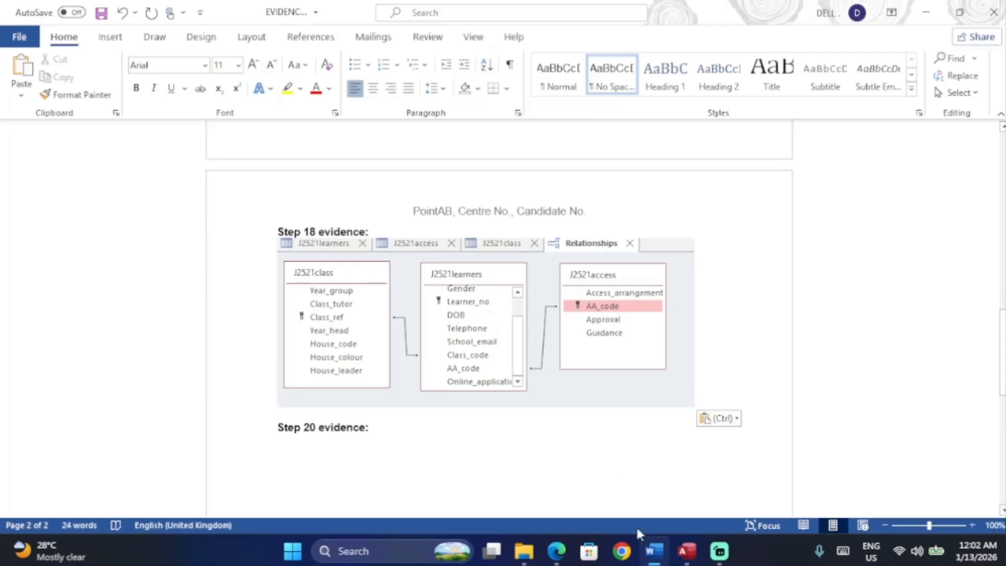
{"action": "left_click", "coordinate": [688, 551]}
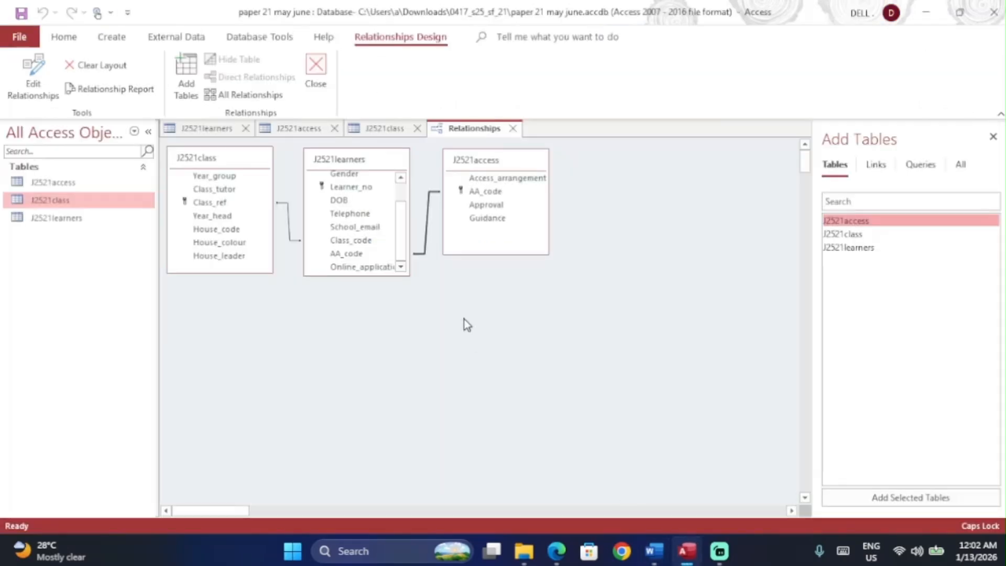
{"action": "left_click", "coordinate": [517, 130]}
{"action": "key", "text": "alt+Tab"}
{"action": "key", "text": "alt+Tab"}
{"action": "key", "text": "alt+Tab"}
Step: Underline question 19's new-record instruction, the surname value and the Learner_no value in the paper
{"action": "scroll", "coordinate": [534, 244], "scroll_direction": "down", "scroll_amount": 8}
{"action": "scroll", "coordinate": [533, 243], "scroll_direction": "down", "scroll_amount": 5}
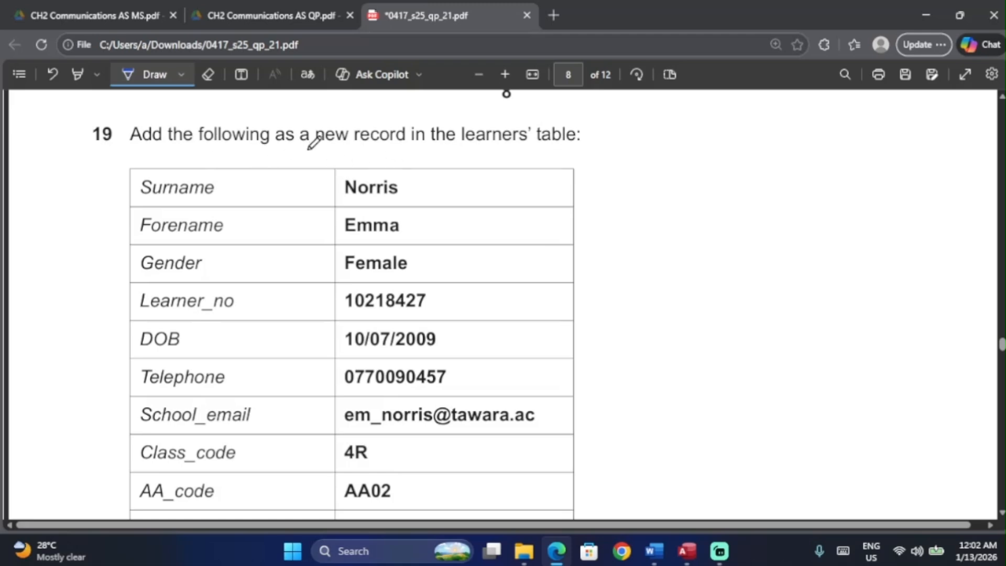
{"action": "left_click_drag", "start_coordinate": [309, 148], "coordinate": [560, 146]}
{"action": "scroll", "coordinate": [179, 160], "scroll_direction": "down", "scroll_amount": 1}
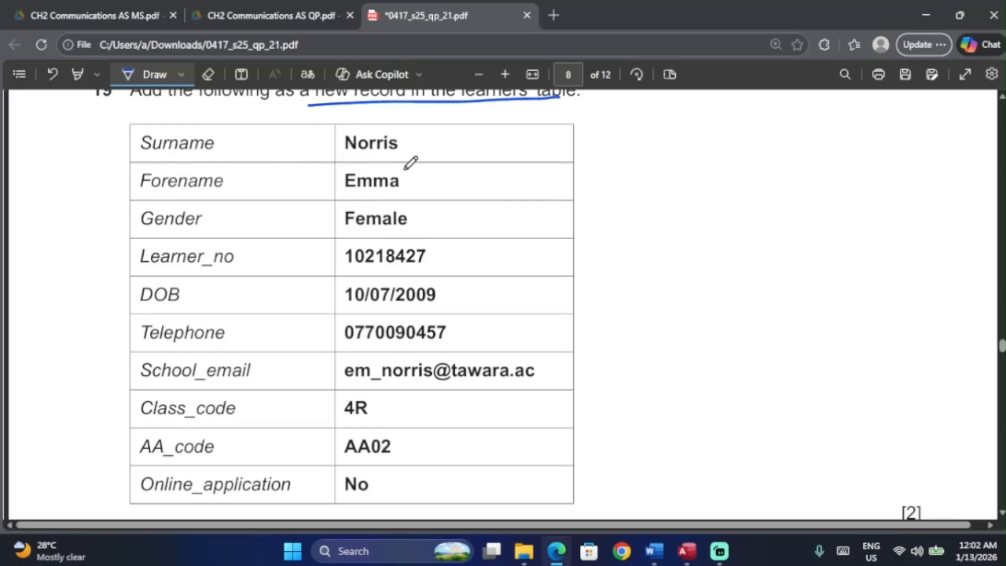
{"action": "left_click_drag", "start_coordinate": [346, 156], "coordinate": [402, 158]}
{"action": "left_click_drag", "start_coordinate": [352, 268], "coordinate": [421, 272]}
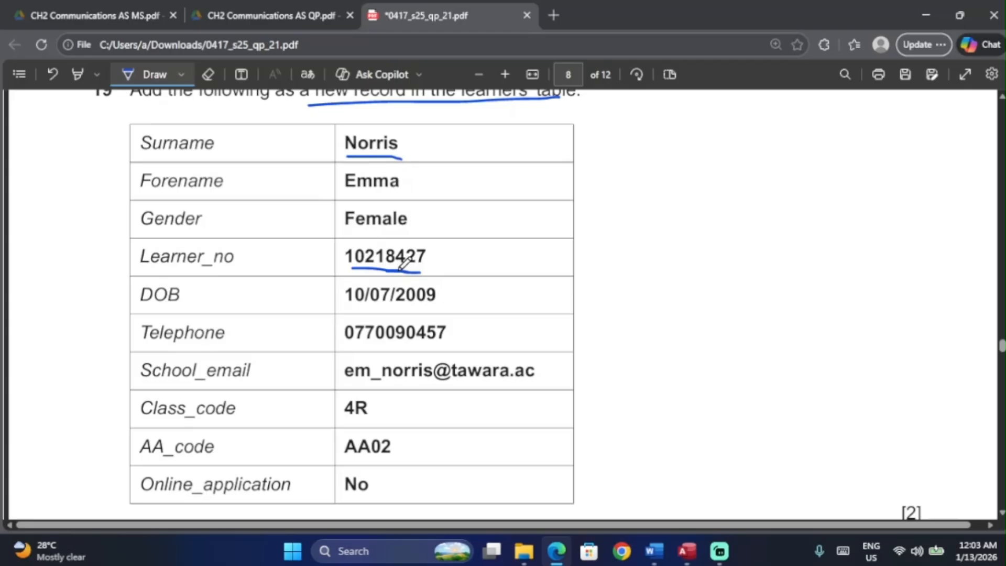
{"action": "scroll", "coordinate": [400, 271], "scroll_direction": "down", "scroll_amount": 1}
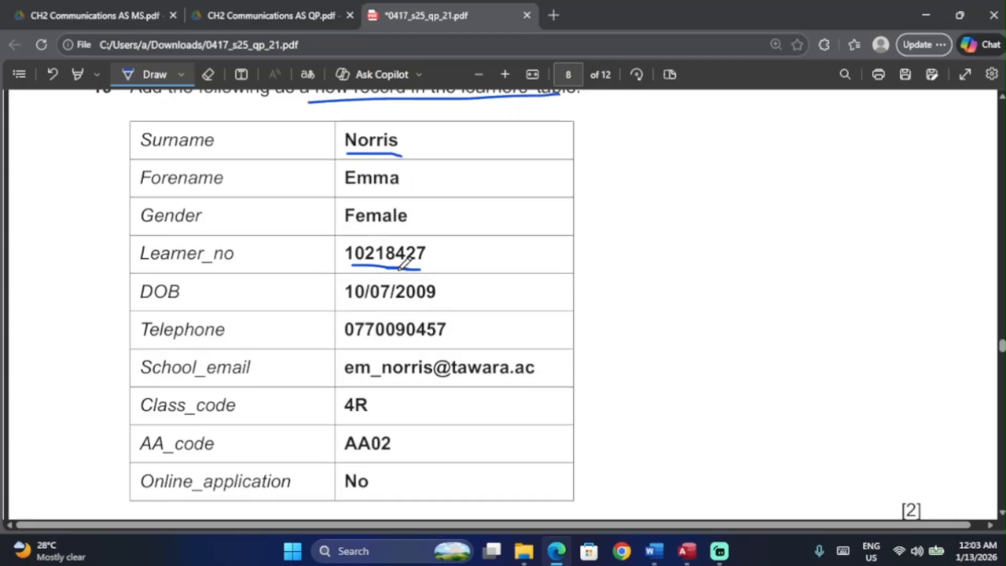
{"action": "key", "text": "Escape"}
Step: Select the surname text in question 19 of the exam paper
{"action": "scroll", "coordinate": [398, 210], "scroll_direction": "up", "scroll_amount": 2}
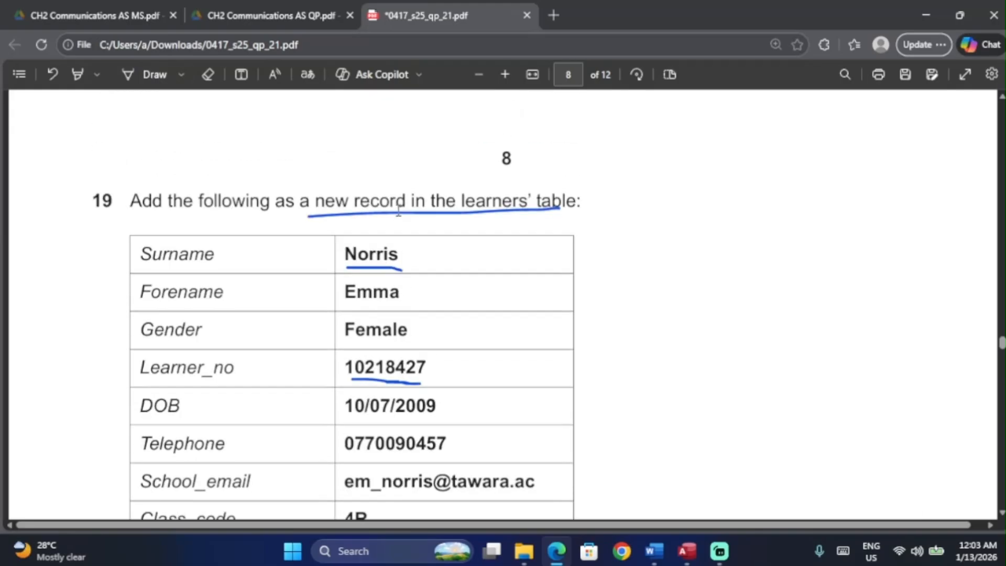
{"action": "mouse_move", "coordinate": [344, 255]}
{"action": "left_mouse_down"}
{"action": "mouse_move", "coordinate": [424, 263]}
{"action": "mouse_move", "coordinate": [326, 254]}
{"action": "left_mouse_up"}
{"action": "key", "text": "ctrl+c"}
{"action": "left_click", "coordinate": [408, 257]}
Step: Open the J2521learners datasheet and paste the learner's surname into a new record
{"action": "left_click", "coordinate": [687, 551]}
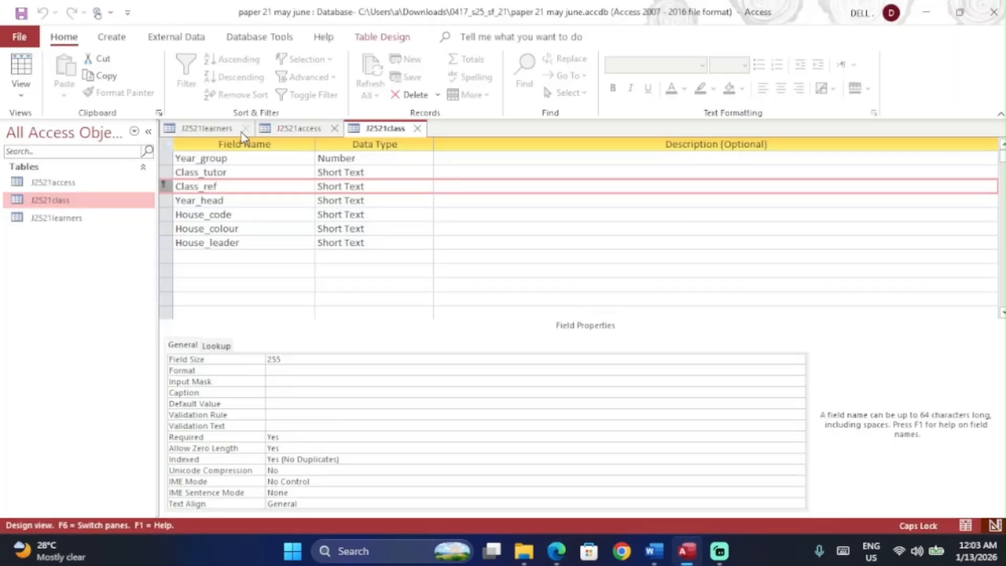
{"action": "left_click", "coordinate": [212, 129]}
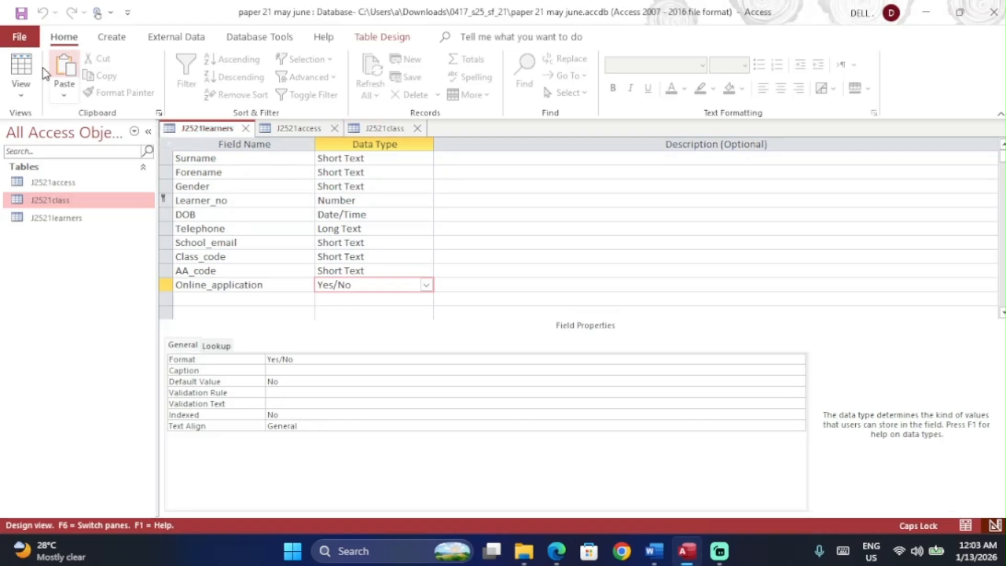
{"action": "left_click", "coordinate": [21, 71]}
{"action": "scroll", "coordinate": [350, 267], "scroll_direction": "down", "scroll_amount": 20}
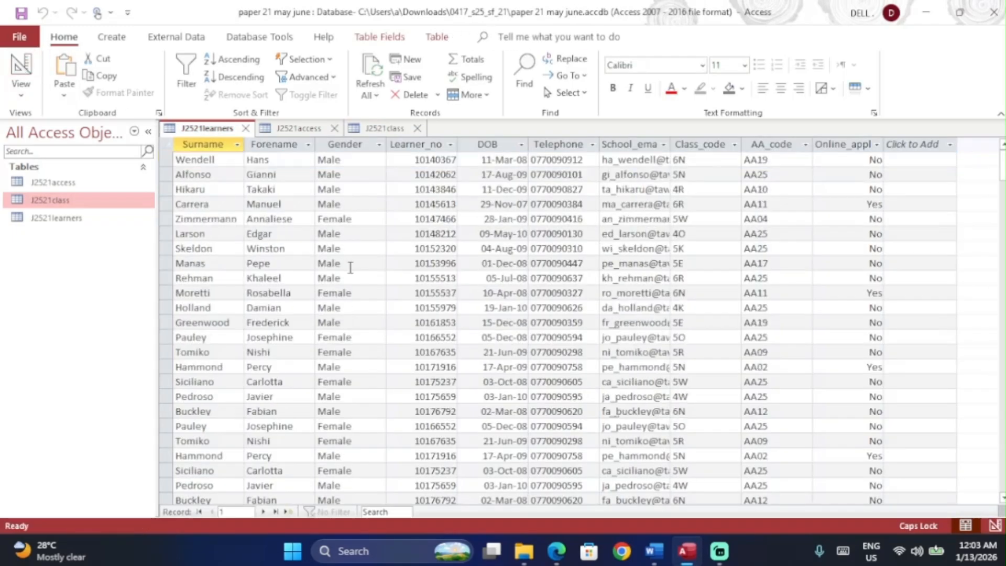
{"action": "scroll", "coordinate": [351, 267], "scroll_direction": "down", "scroll_amount": 15}
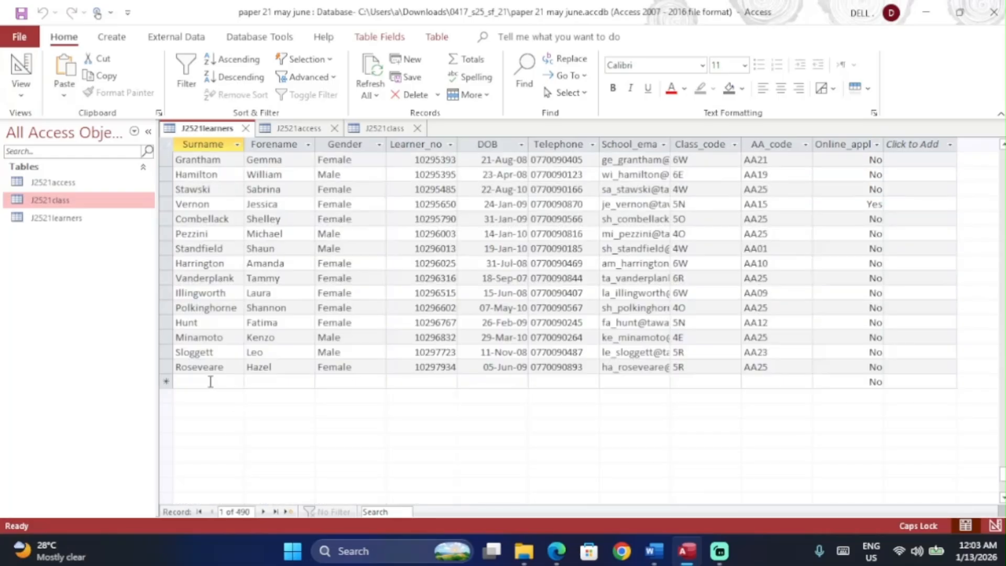
{"action": "left_click", "coordinate": [210, 381]}
{"action": "key", "text": "ctrl+v"}
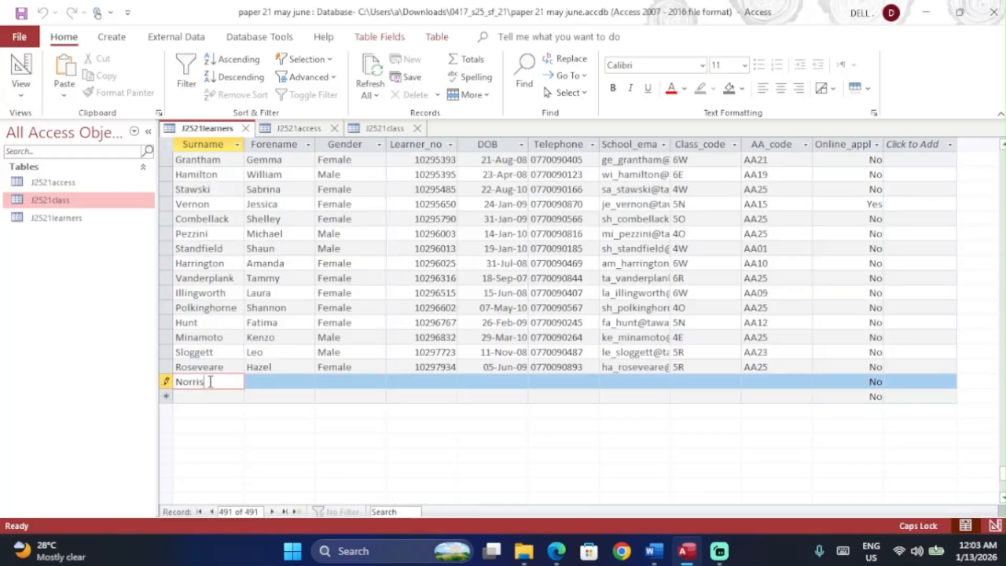
Step: Copy the learner's forename from the exam paper into the new record's Forename cell
{"action": "key", "text": "alt+Tab"}
{"action": "left_click_drag", "start_coordinate": [403, 292], "coordinate": [331, 297]}
{"action": "key", "text": "ctrl+c"}
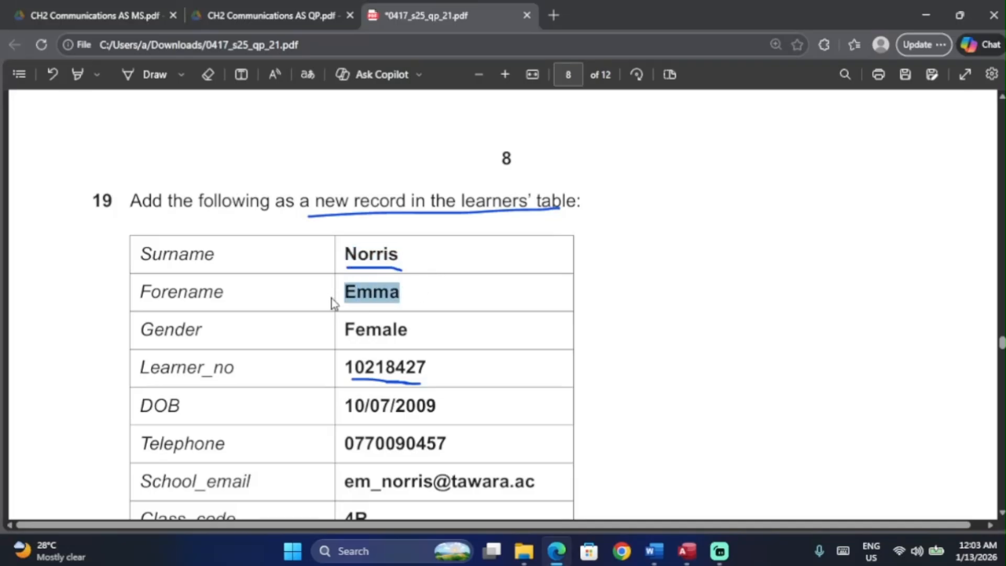
{"action": "key", "text": "alt+Tab"}
{"action": "left_click", "coordinate": [294, 381]}
{"action": "key", "text": "ctrl+v"}
Step: Enter Gender Female in the new record, dismissing the missing Learner_no warning
{"action": "key", "text": "alt+Tab"}
{"action": "left_click_drag", "start_coordinate": [408, 333], "coordinate": [330, 336]}
{"action": "key", "text": "ctrl+c"}
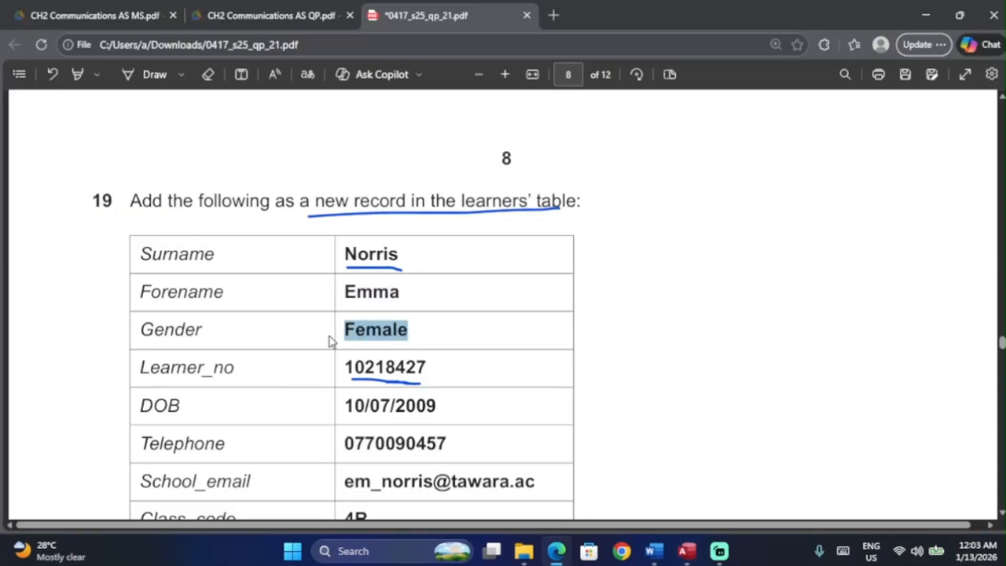
{"action": "key", "text": "alt+Tab"}
{"action": "left_click", "coordinate": [363, 393]}
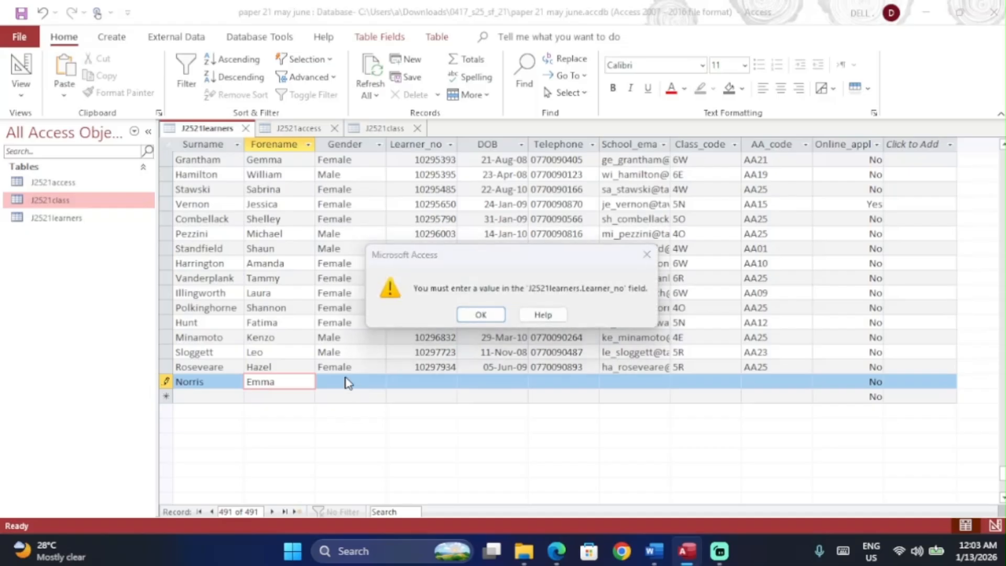
{"action": "key", "text": "Return"}
{"action": "left_click", "coordinate": [343, 384]}
{"action": "key", "text": "ctrl+v"}
Step: Copy the learner number from the exam paper
{"action": "key", "text": "alt+Tab"}
{"action": "scroll", "coordinate": [343, 384], "scroll_direction": "down", "scroll_amount": 3}
{"action": "left_click_drag", "start_coordinate": [428, 198], "coordinate": [332, 199]}
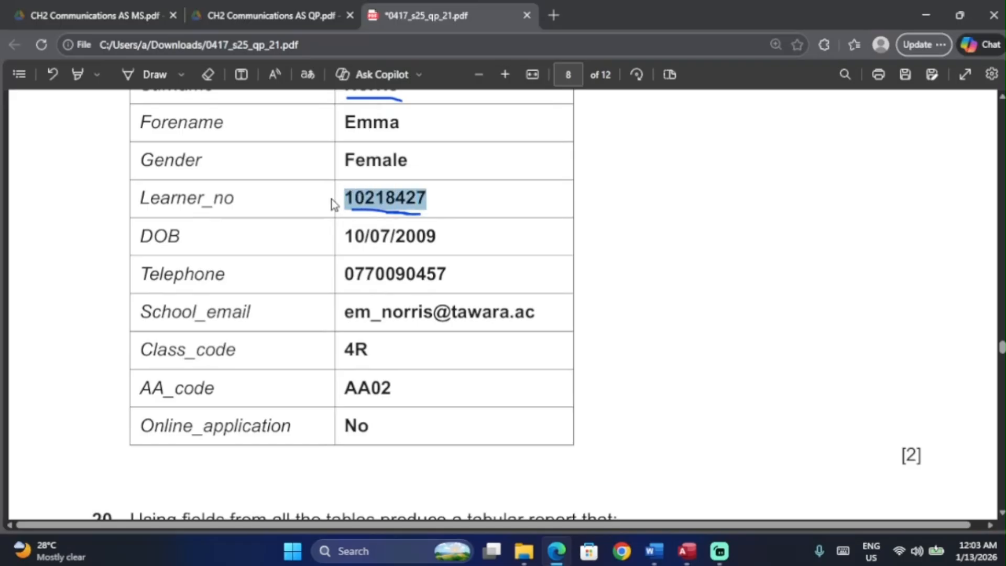
{"action": "key", "text": "ctrl+c"}
{"action": "key", "text": "alt+Tab"}
{"action": "left_click", "coordinate": [423, 383]}
{"action": "key", "text": "ctrl+v"}
{"action": "key", "text": "alt+Tab"}
{"action": "left_click_drag", "start_coordinate": [441, 237], "coordinate": [349, 237]}
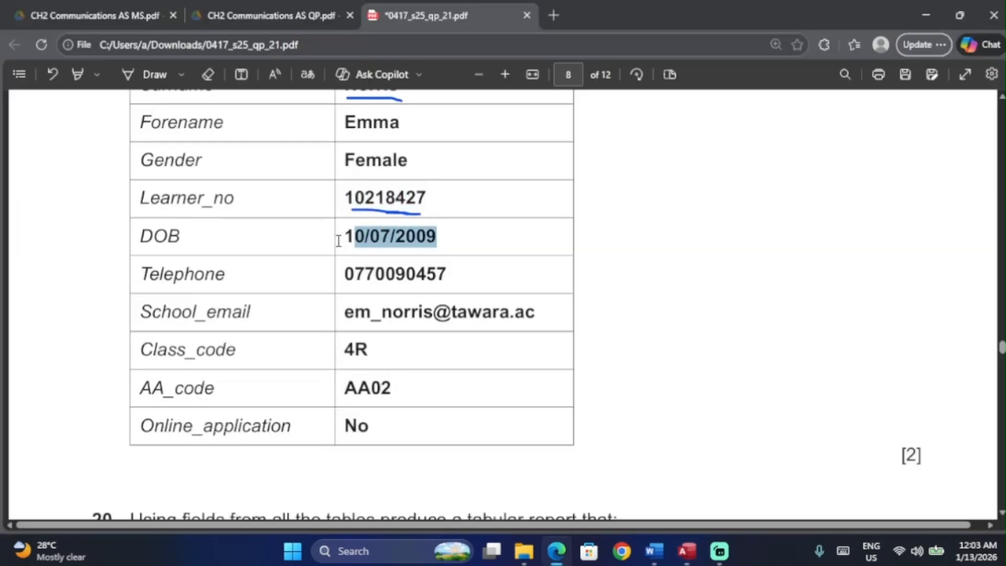
{"action": "key", "text": "alt+Tab"}
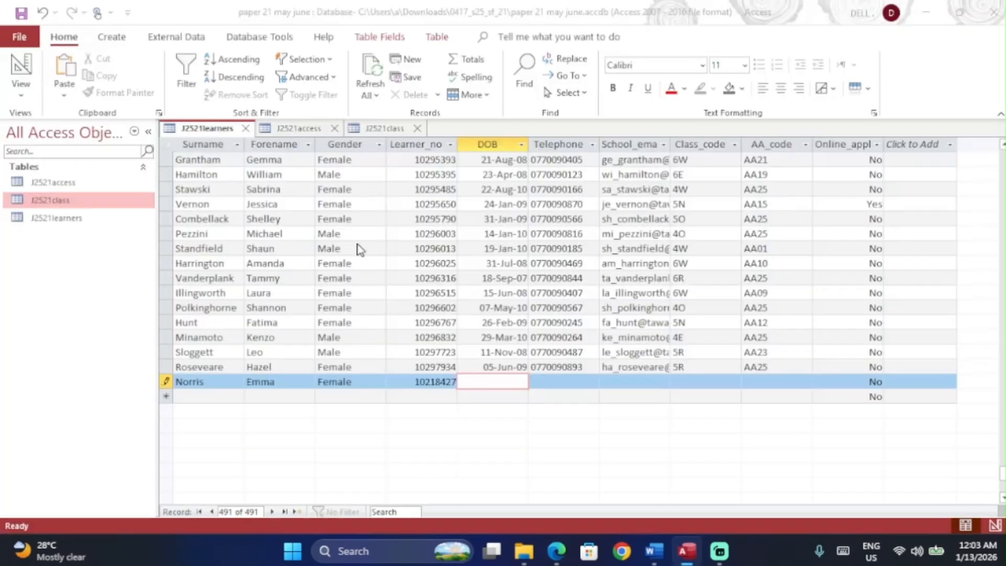
{"action": "key", "text": "alt+Tab"}
{"action": "left_click_drag", "start_coordinate": [346, 237], "coordinate": [444, 239]}
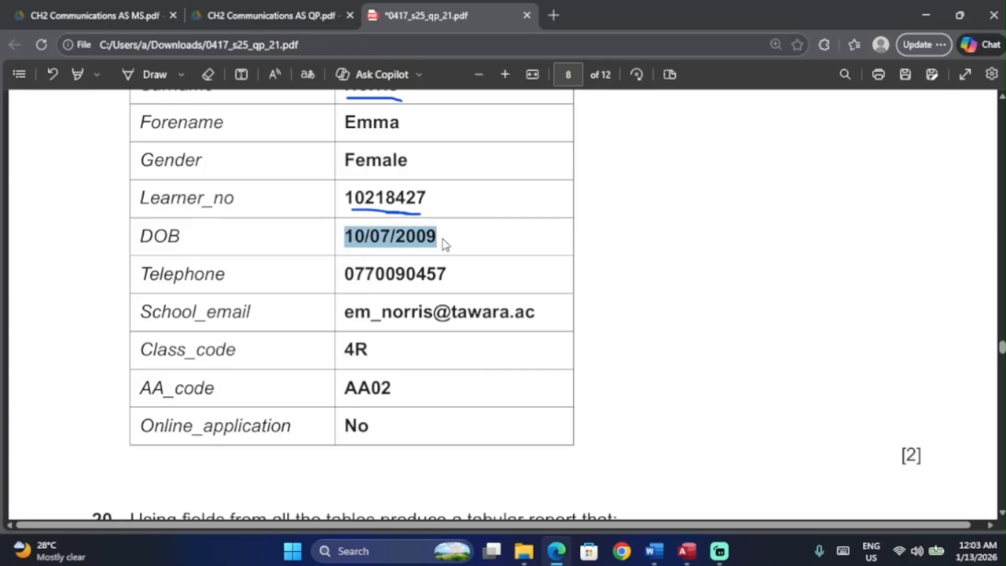
{"action": "key", "text": "alt+Tab"}
{"action": "key", "text": "ctrl+v"}
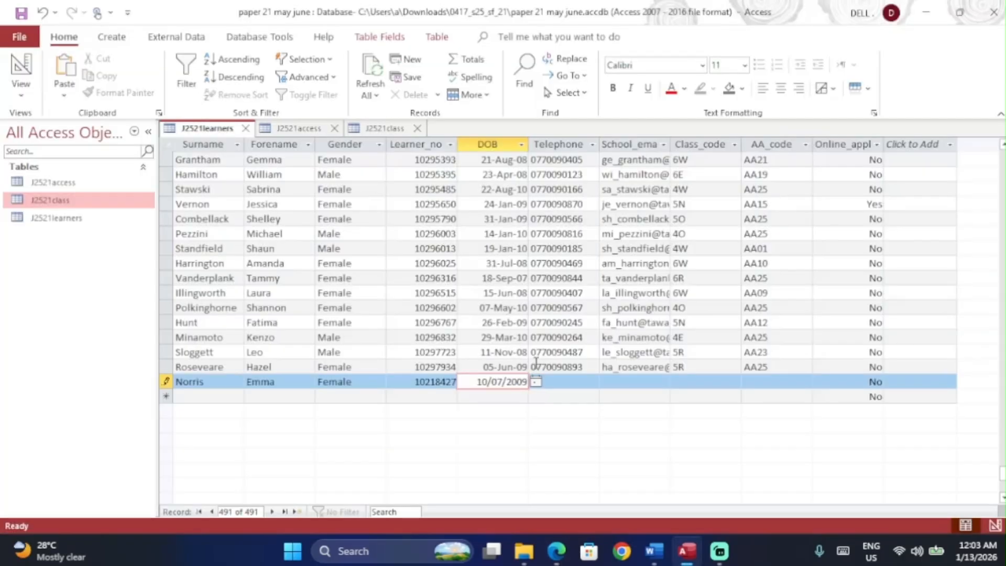
{"action": "key", "text": "Tab"}
Step: Enter the learner's telephone number and school email address from the paper
{"action": "key", "text": "alt+Tab"}
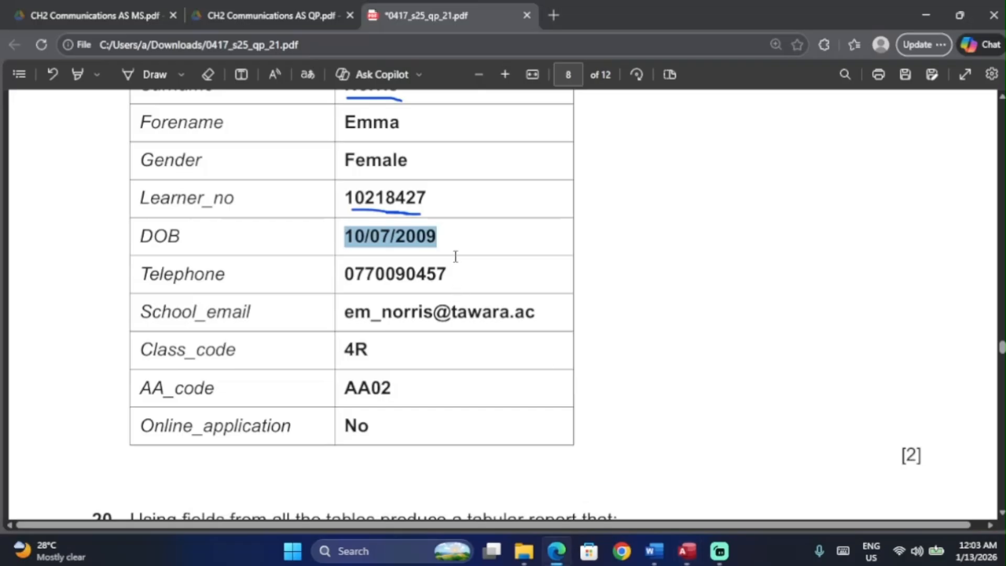
{"action": "left_click_drag", "start_coordinate": [459, 275], "coordinate": [329, 278]}
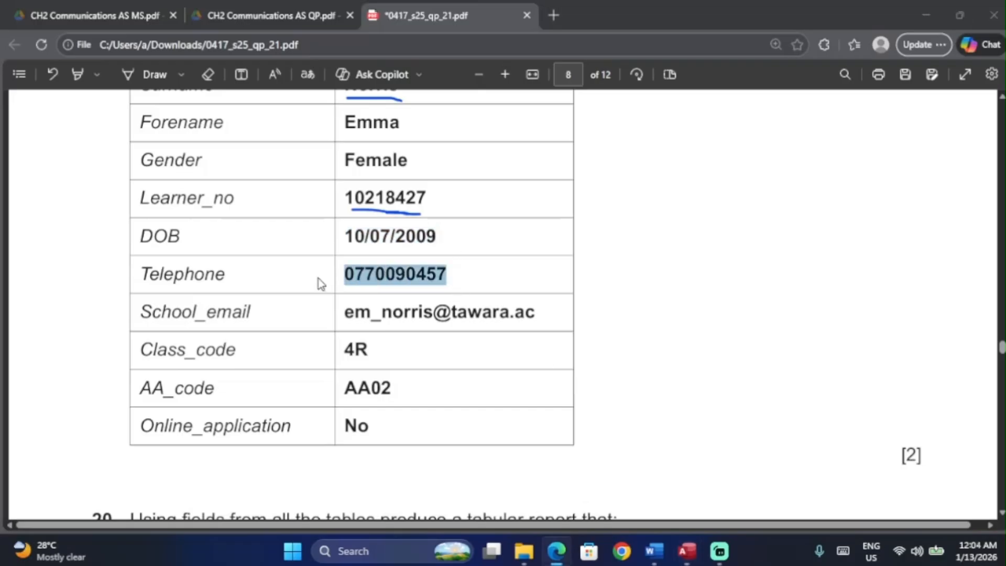
{"action": "key", "text": "alt+Tab"}
{"action": "key", "text": "ctrl+v"}
{"action": "left_click", "coordinate": [618, 378]}
{"action": "key", "text": "alt+Tab"}
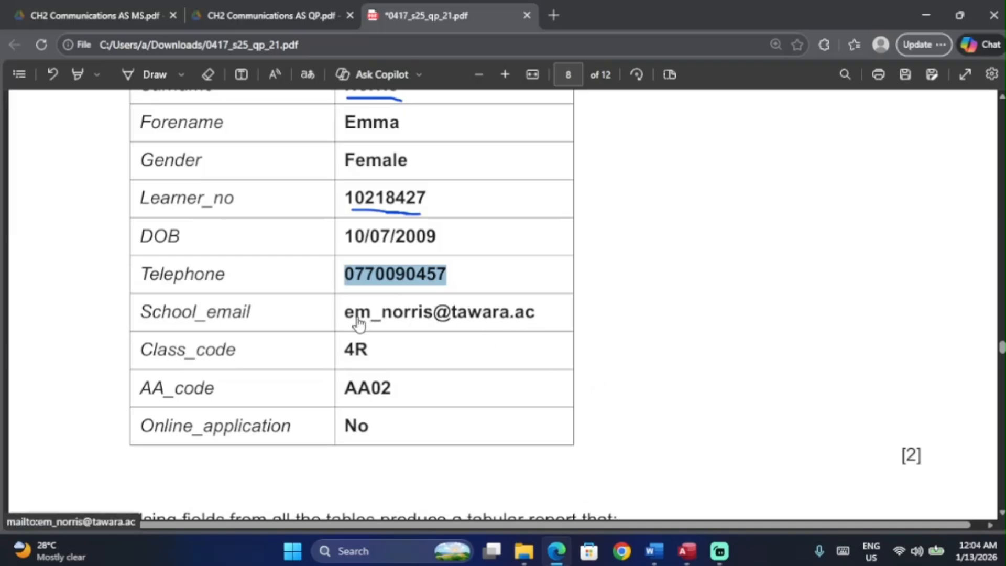
{"action": "left_click_drag", "start_coordinate": [502, 312], "coordinate": [544, 320]}
{"action": "key", "text": "ctrl+c"}
{"action": "key", "text": "alt+Tab"}
{"action": "key", "text": "ctrl+v"}
Step: Set Class_code to 4R and AA_code to AA02 in the new record
{"action": "left_click", "coordinate": [695, 378]}
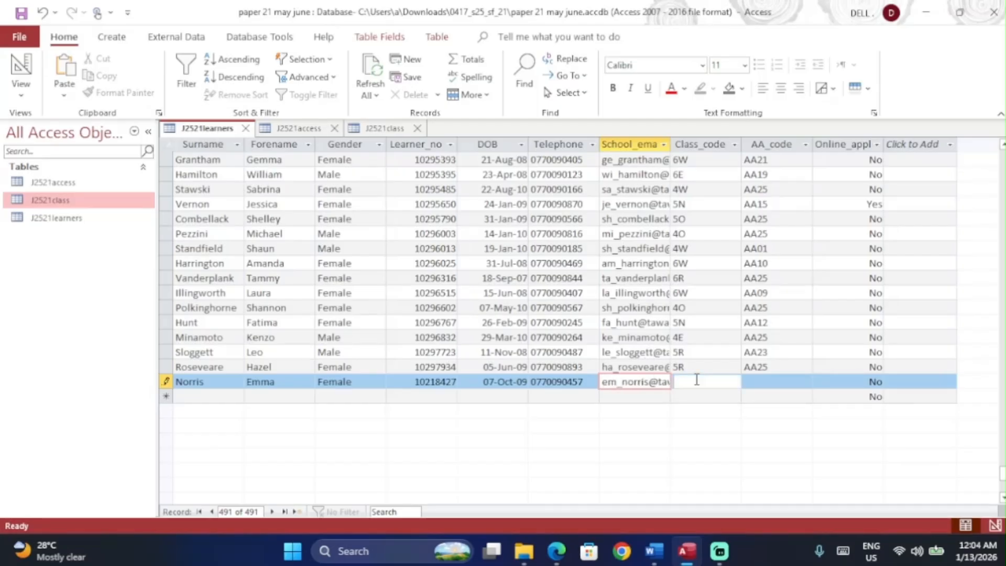
{"action": "key", "text": "alt+Tab"}
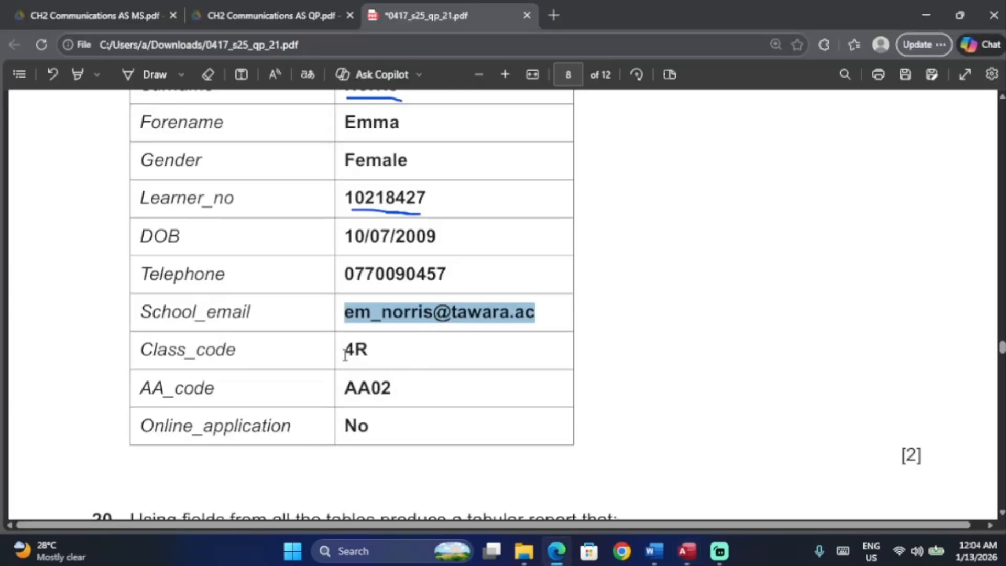
{"action": "left_click_drag", "start_coordinate": [345, 355], "coordinate": [376, 357]}
{"action": "key", "text": "alt+Tab"}
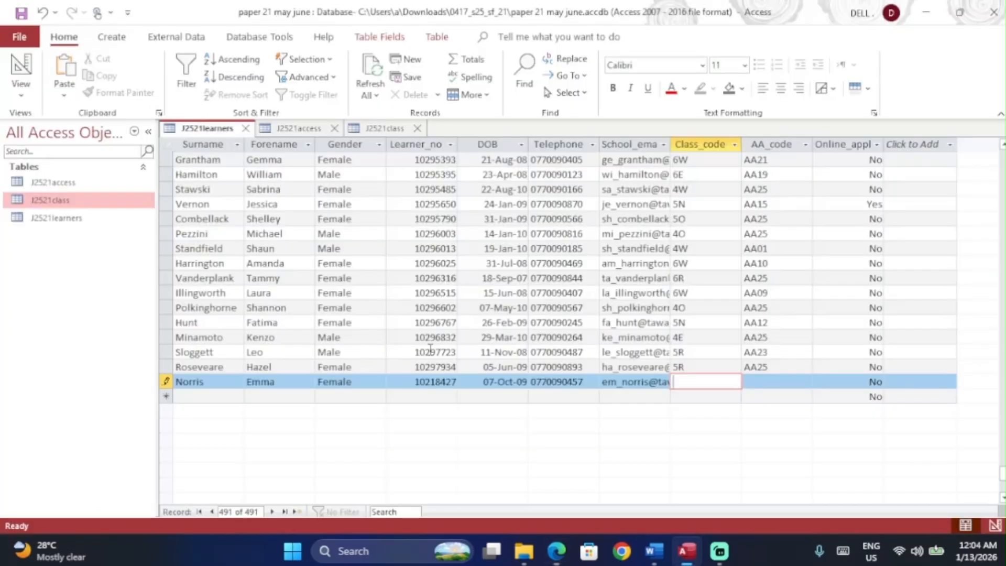
{"action": "key", "text": "alt+Tab"}
{"action": "left_click_drag", "start_coordinate": [394, 389], "coordinate": [332, 391]}
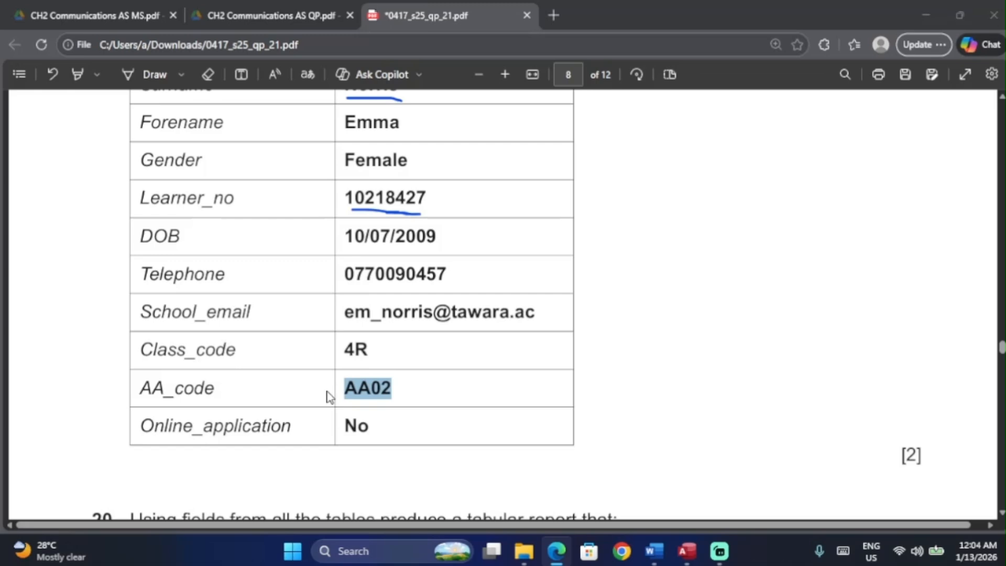
{"action": "key", "text": "alt+Tab"}
{"action": "left_click", "coordinate": [756, 384]}
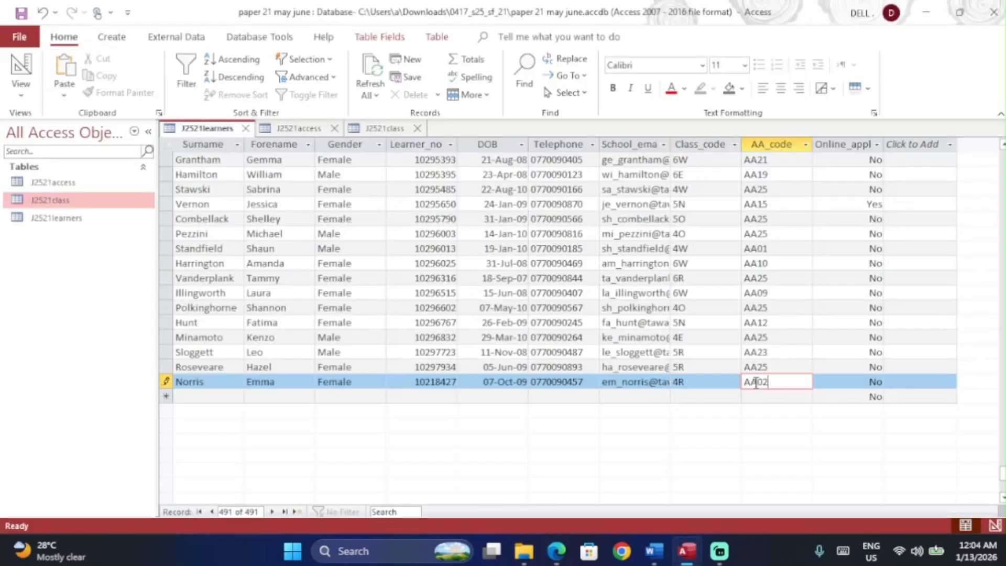
{"action": "key", "text": "alt+Tab"}
{"action": "key", "text": "alt+Tab"}
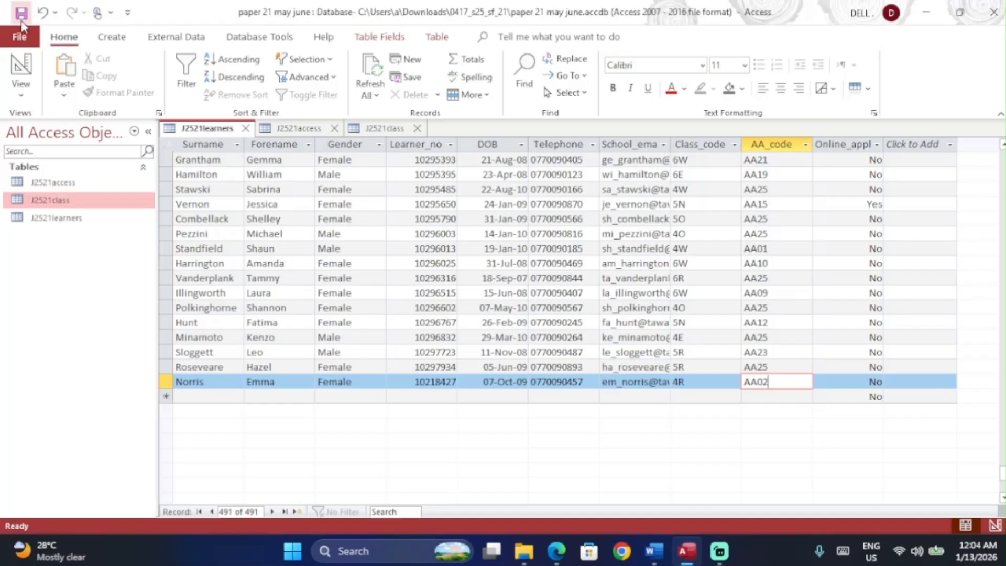
{"action": "key", "text": "alt+Tab"}
Step: Scroll the exam paper to question 20's 'Access arrangements to be scheduled' report specification
{"action": "scroll", "coordinate": [333, 382], "scroll_direction": "down", "scroll_amount": 5}
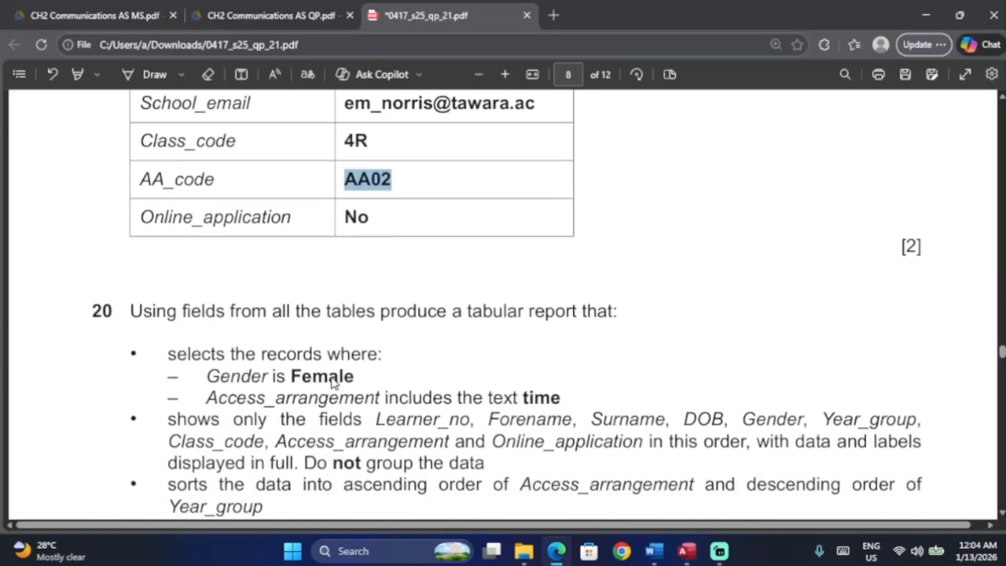
{"action": "scroll", "coordinate": [333, 382], "scroll_direction": "down", "scroll_amount": 2}
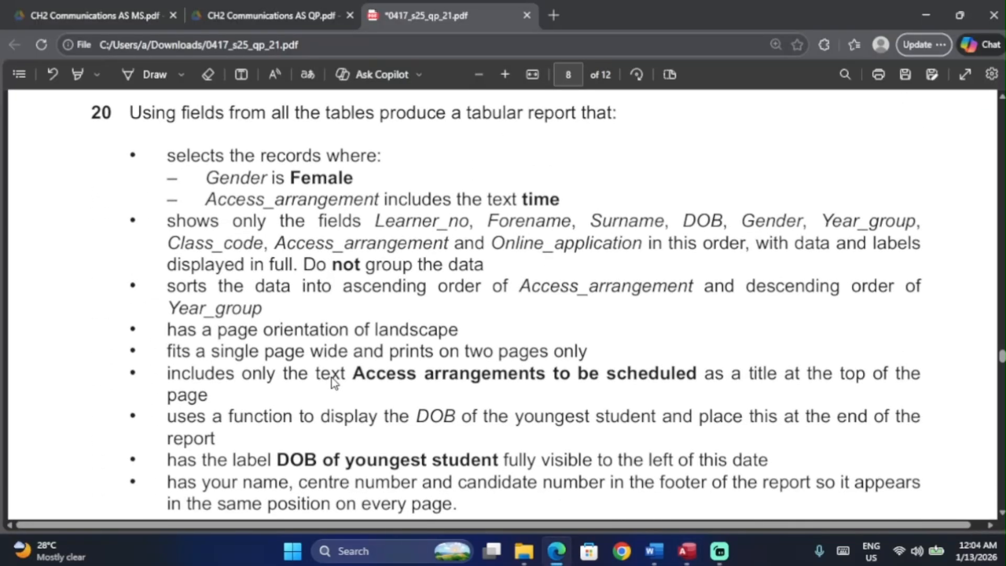
{"action": "scroll", "coordinate": [333, 382], "scroll_direction": "right", "scroll_amount": 1}
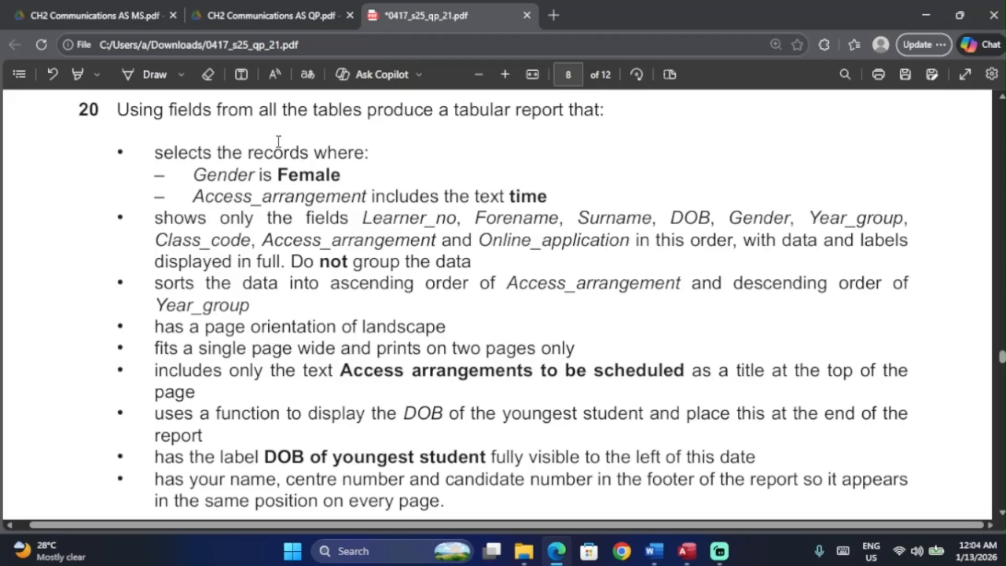
Step: Draw a test ink mark beside question 20's shows-only bullet, undo it, and return to Access
{"action": "left_click", "coordinate": [153, 75]}
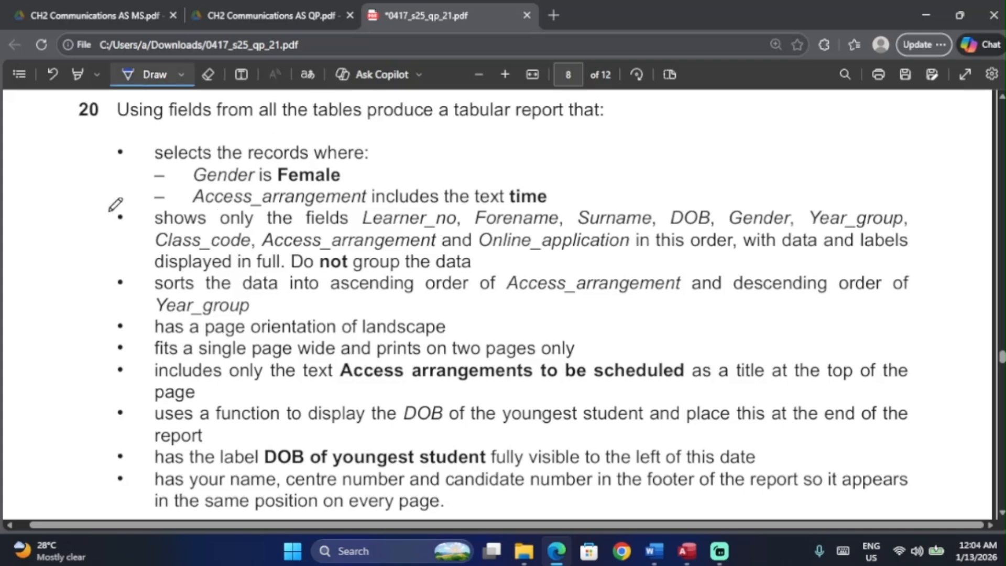
{"action": "left_click_drag", "start_coordinate": [129, 212], "coordinate": [124, 215]}
{"action": "key", "text": "ctrl+z"}
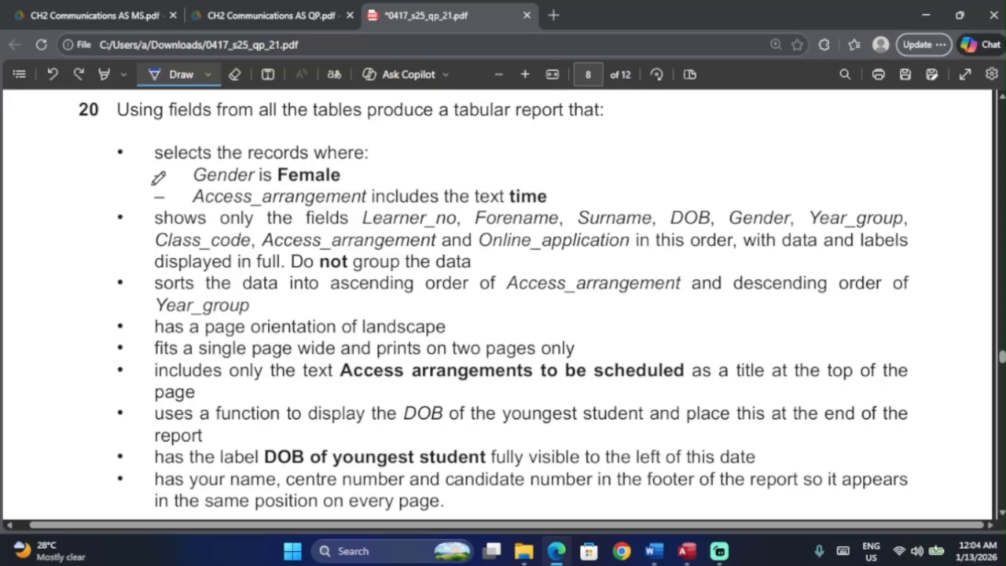
{"action": "key", "text": "alt+Tab"}
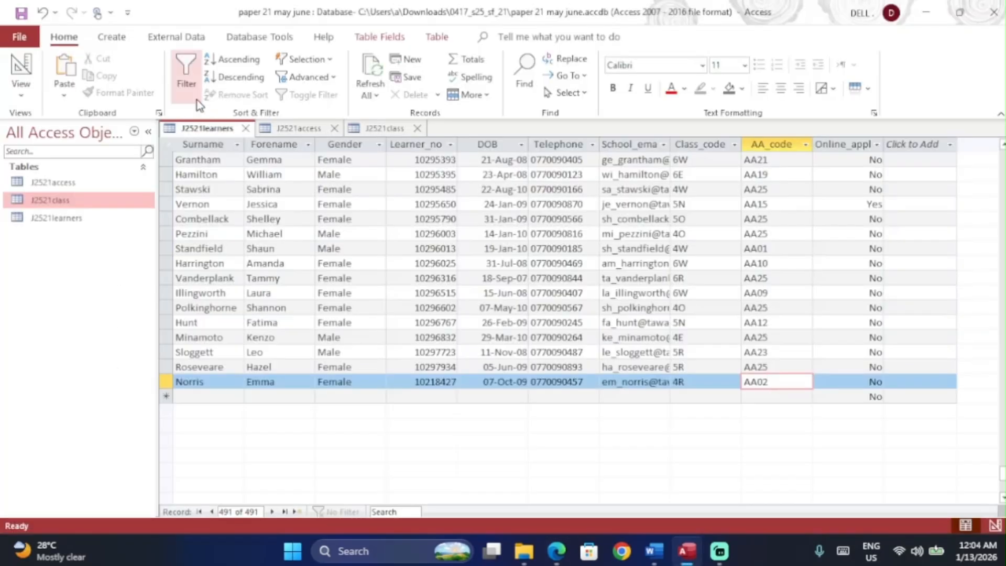
Step: Start a blank query design and underline the tables named in question 20
{"action": "left_click", "coordinate": [113, 44]}
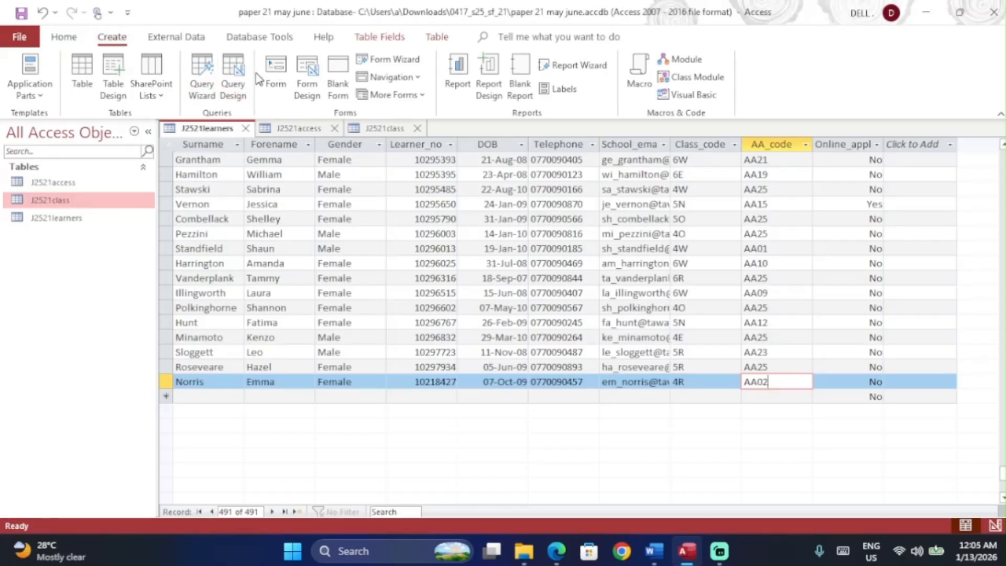
{"action": "left_click", "coordinate": [234, 78]}
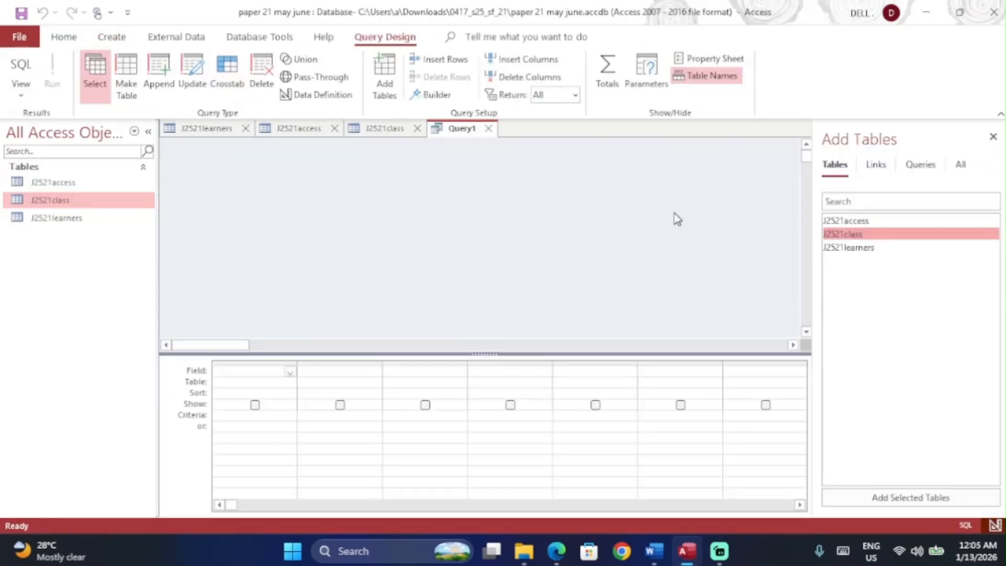
{"action": "key", "text": "alt+Tab"}
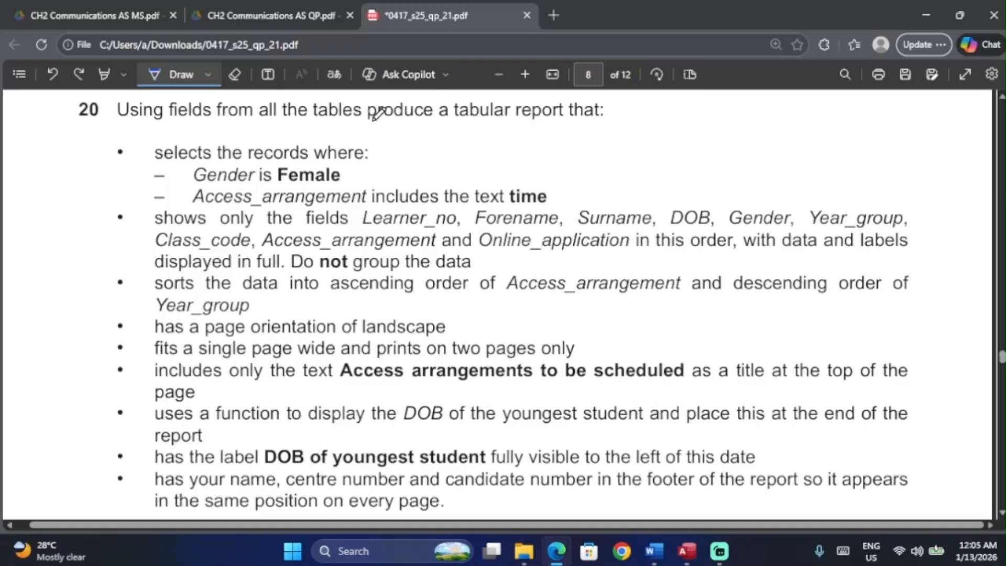
{"action": "left_click_drag", "start_coordinate": [263, 120], "coordinate": [397, 123]}
{"action": "key", "text": "alt+Tab"}
Step: Add J2521access, J2521class and J2521learners to the query, with J2521learners arranged in the middle
{"action": "double_click", "coordinate": [845, 221]}
{"action": "double_click", "coordinate": [846, 234]}
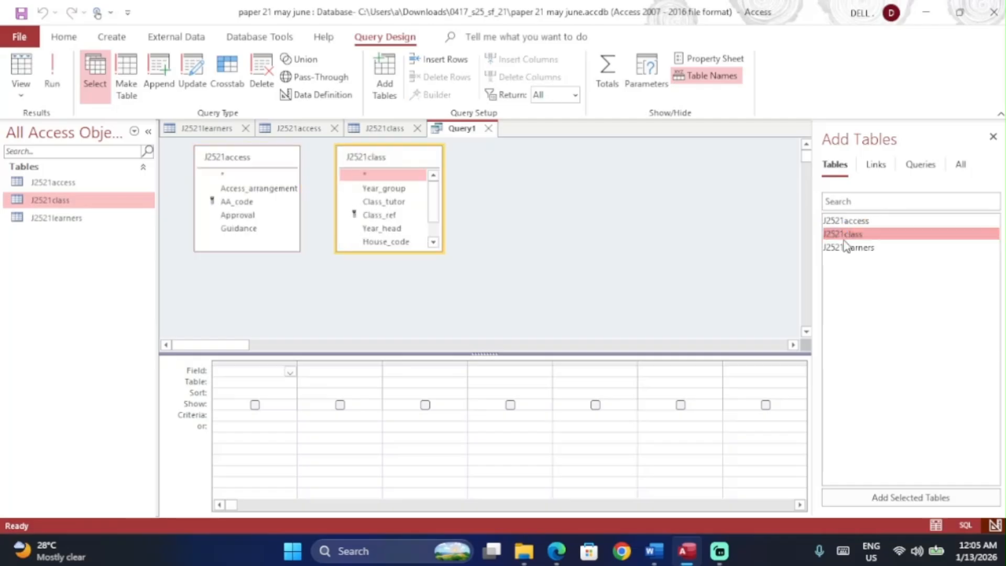
{"action": "double_click", "coordinate": [846, 247]}
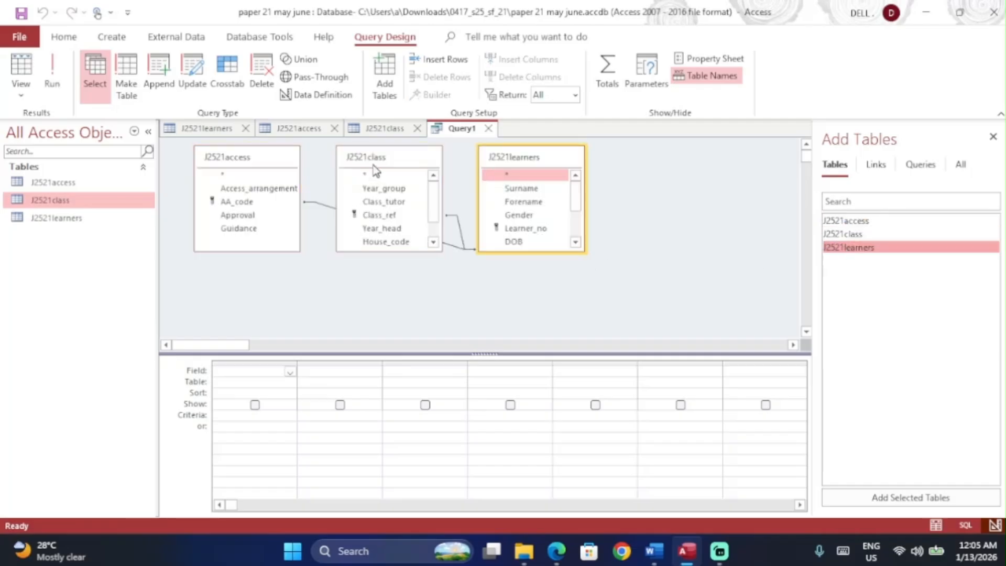
{"action": "left_click_drag", "start_coordinate": [393, 160], "coordinate": [689, 151]}
{"action": "left_click_drag", "start_coordinate": [567, 162], "coordinate": [441, 182]}
{"action": "left_click_drag", "start_coordinate": [689, 152], "coordinate": [555, 183]}
Step: Underline Learner_no and Forename on the paper, then enlarge all three table field lists
{"action": "key", "text": "alt+Tab"}
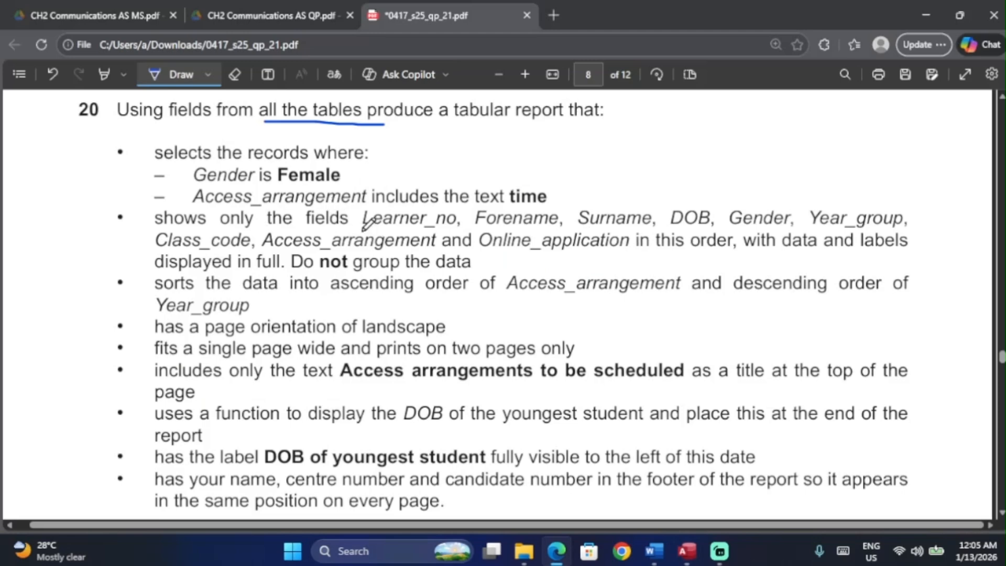
{"action": "key", "text": "alt+Tab"}
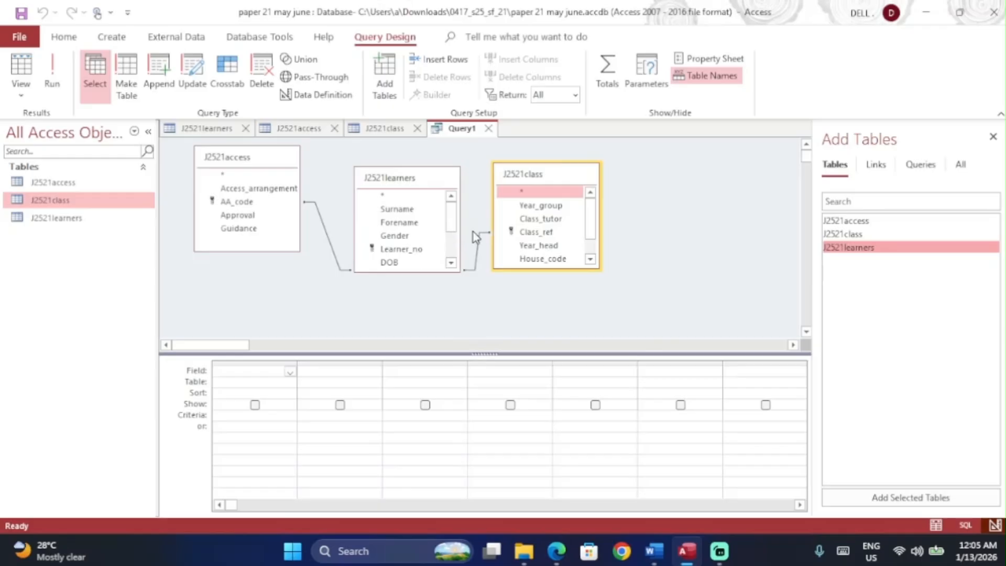
{"action": "key", "text": "alt+Tab"}
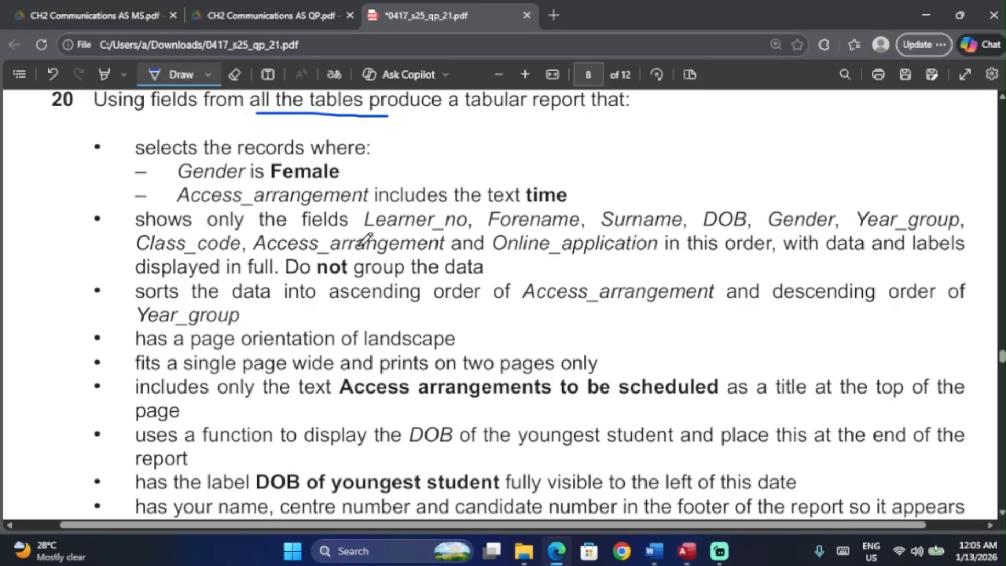
{"action": "scroll", "coordinate": [456, 215], "scroll_direction": "down", "scroll_amount": 1}
{"action": "scroll", "coordinate": [460, 219], "scroll_direction": "up", "scroll_amount": 2, "text": "ctrl"}
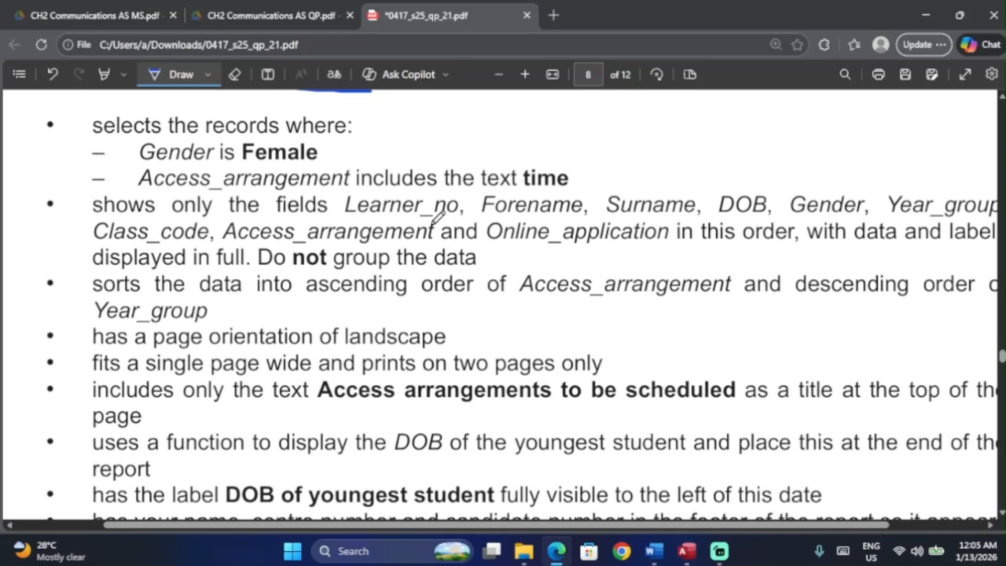
{"action": "left_click_drag", "start_coordinate": [349, 221], "coordinate": [544, 215]}
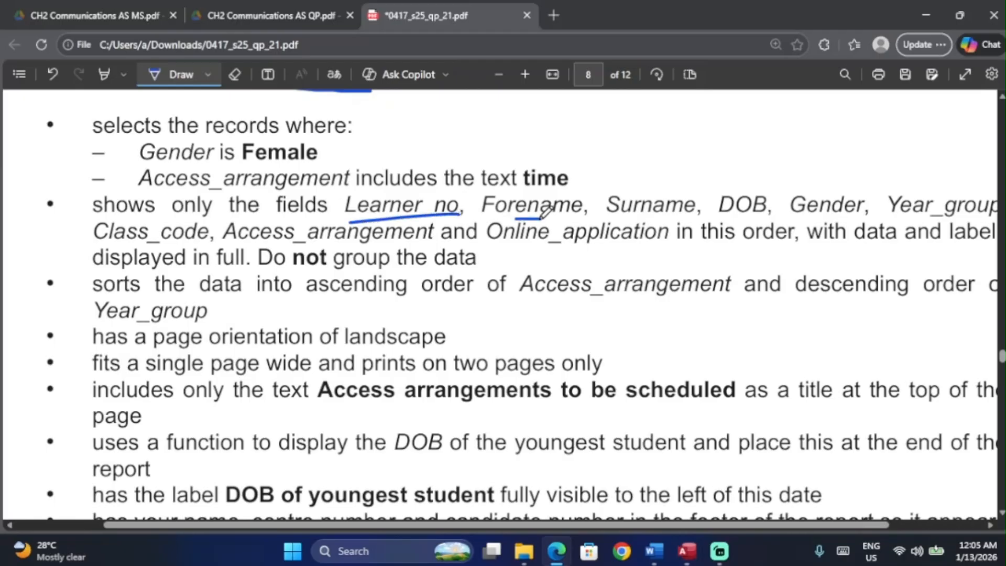
{"action": "scroll", "coordinate": [545, 212], "scroll_direction": "right", "scroll_amount": 2}
{"action": "key", "text": "alt+Tab"}
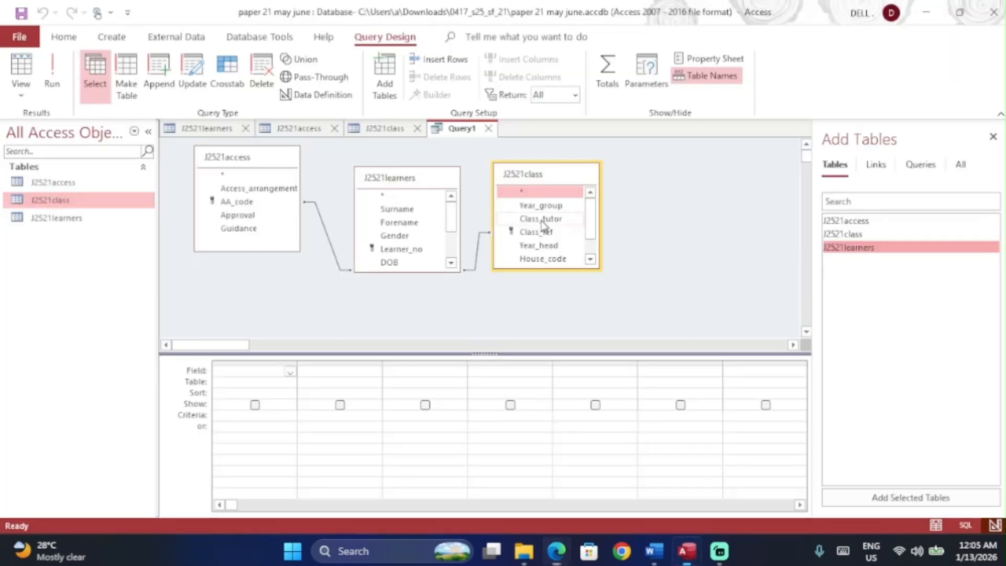
{"action": "left_click_drag", "start_coordinate": [401, 271], "coordinate": [406, 335]}
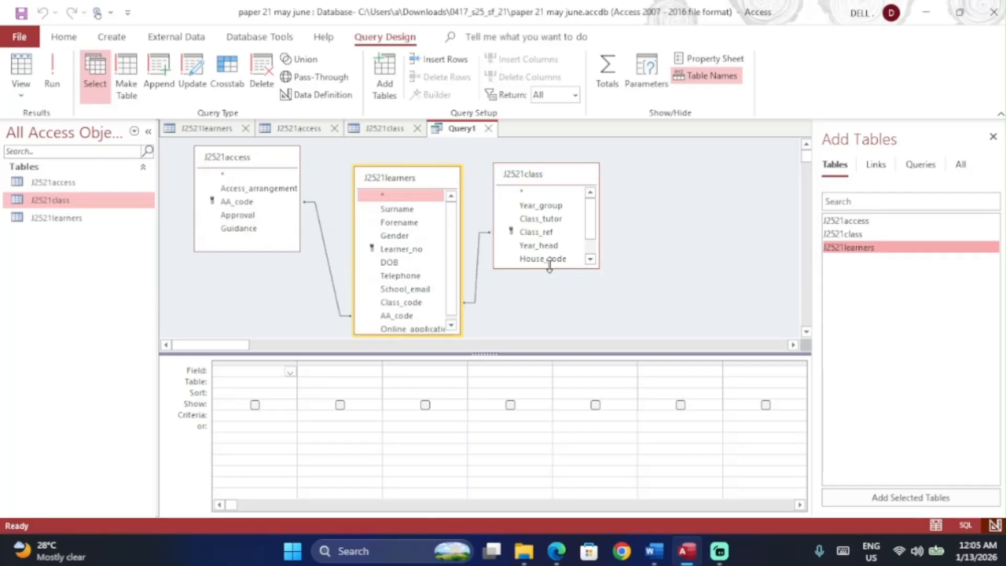
{"action": "left_click_drag", "start_coordinate": [549, 266], "coordinate": [545, 338]}
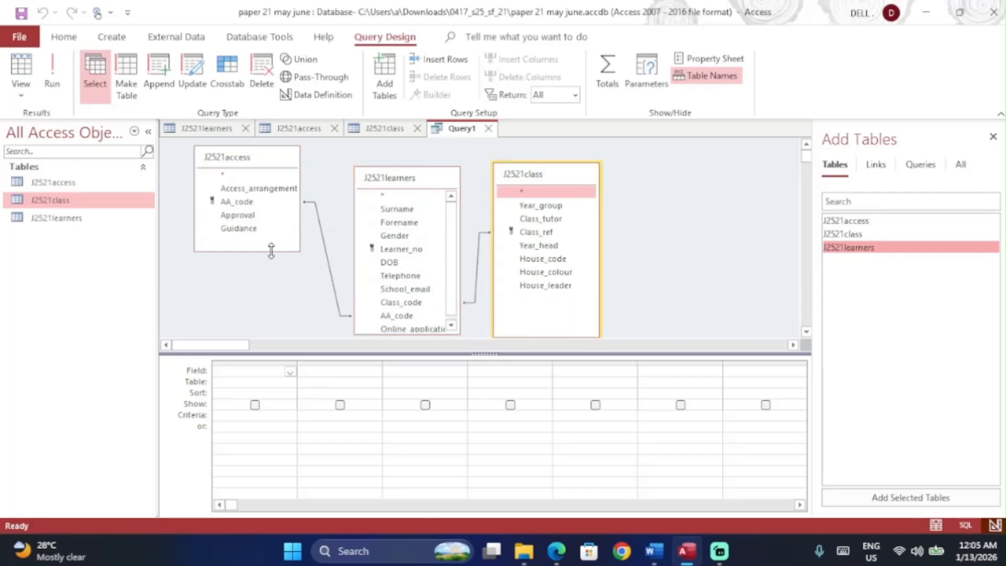
{"action": "left_click_drag", "start_coordinate": [271, 250], "coordinate": [271, 338]}
Step: Add Learner_no, Forename and Surname as the first three query columns
{"action": "left_click", "coordinate": [402, 249]}
{"action": "double_click", "coordinate": [402, 249]}
{"action": "key", "text": "alt+Tab"}
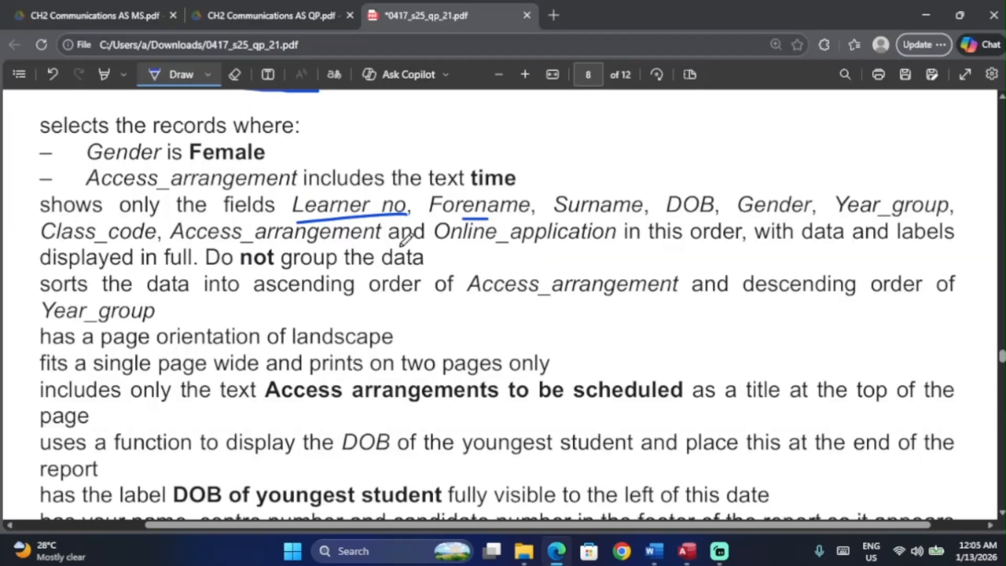
{"action": "mouse_move", "coordinate": [288, 179]}
{"action": "left_mouse_down"}
{"action": "mouse_move", "coordinate": [288, 210]}
{"action": "mouse_move", "coordinate": [418, 242]}
{"action": "mouse_move", "coordinate": [545, 240]}
{"action": "left_mouse_up"}
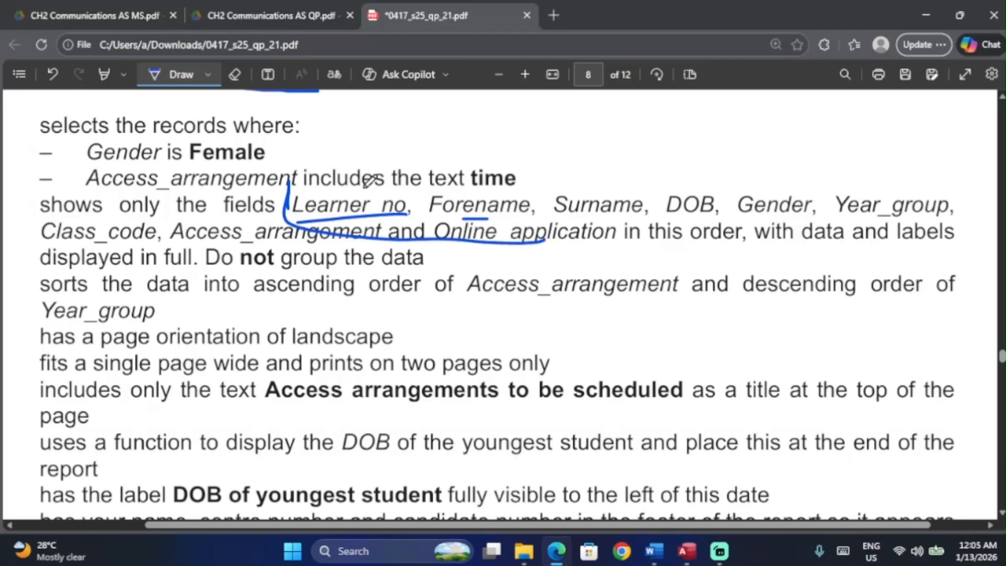
{"action": "key", "text": "ctrl+z"}
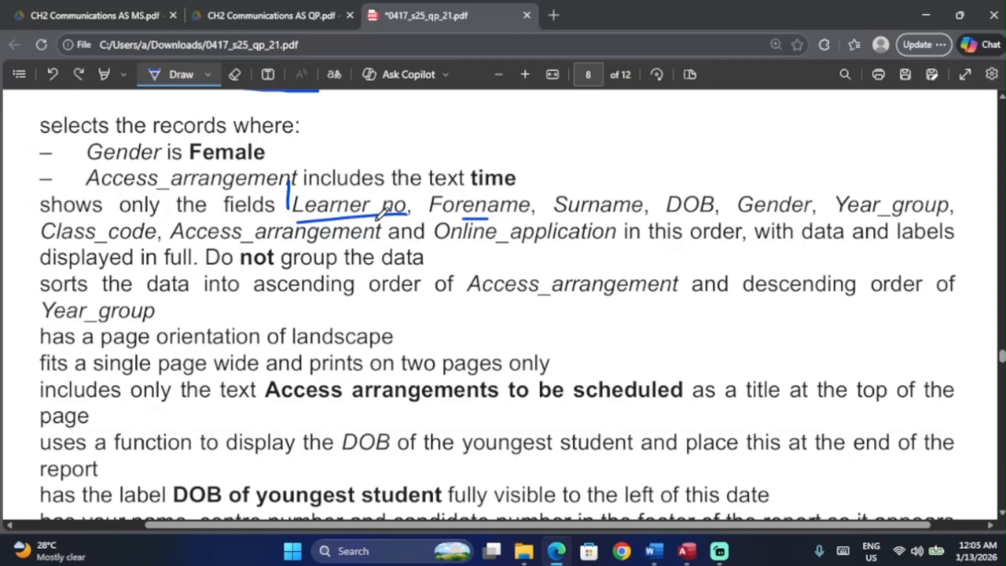
{"action": "key", "text": "alt+Tab"}
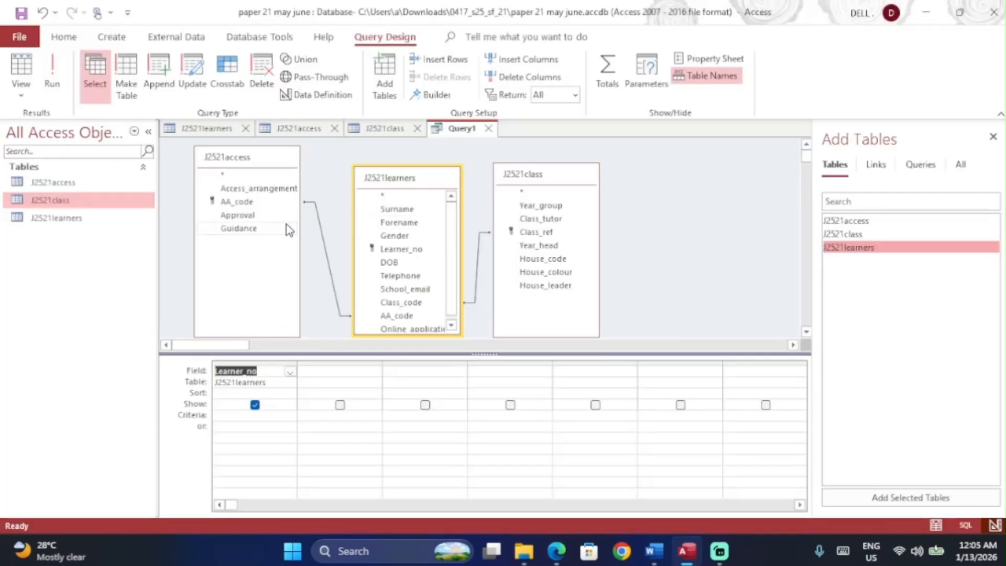
{"action": "left_click", "coordinate": [394, 224]}
{"action": "double_click", "coordinate": [394, 224]}
{"action": "double_click", "coordinate": [394, 209]}
Step: Add DOB, Gender, Year_group and Class_code as the next query columns
{"action": "key", "text": "alt+Tab"}
{"action": "key", "text": "alt+Tab"}
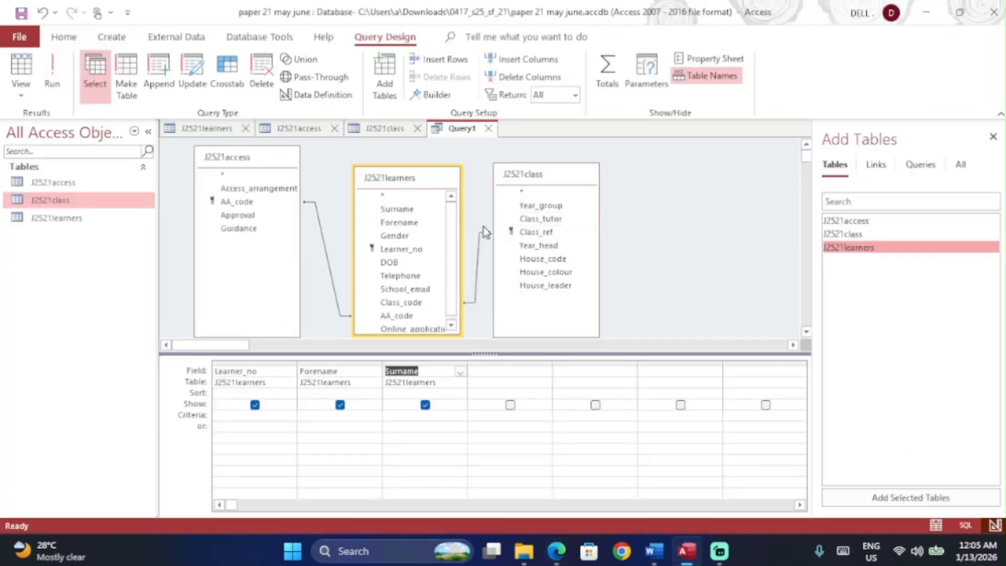
{"action": "double_click", "coordinate": [390, 262]}
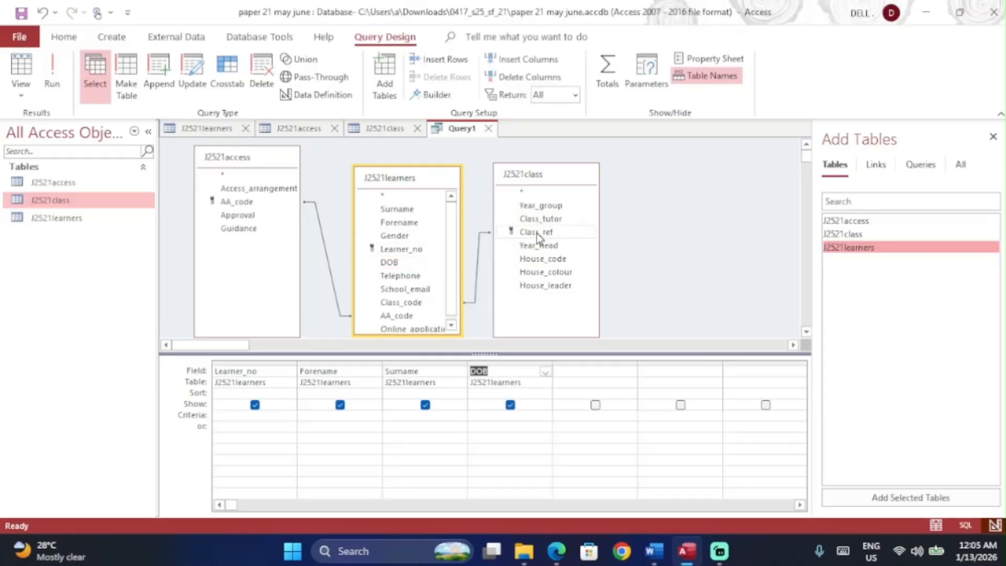
{"action": "double_click", "coordinate": [400, 240]}
{"action": "key", "text": "alt+Tab"}
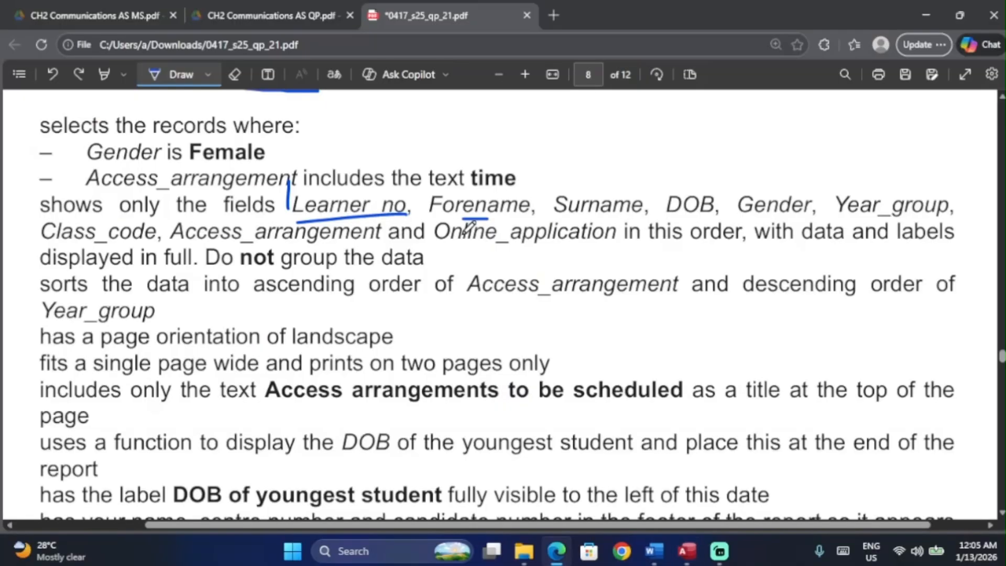
{"action": "key", "text": "alt+Tab"}
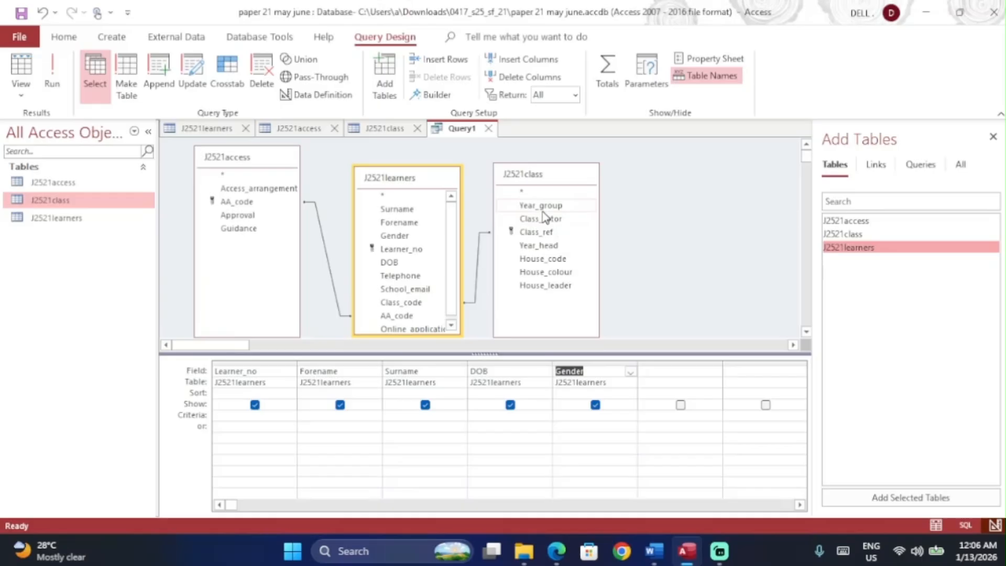
{"action": "double_click", "coordinate": [541, 206]}
{"action": "key", "text": "alt+Tab"}
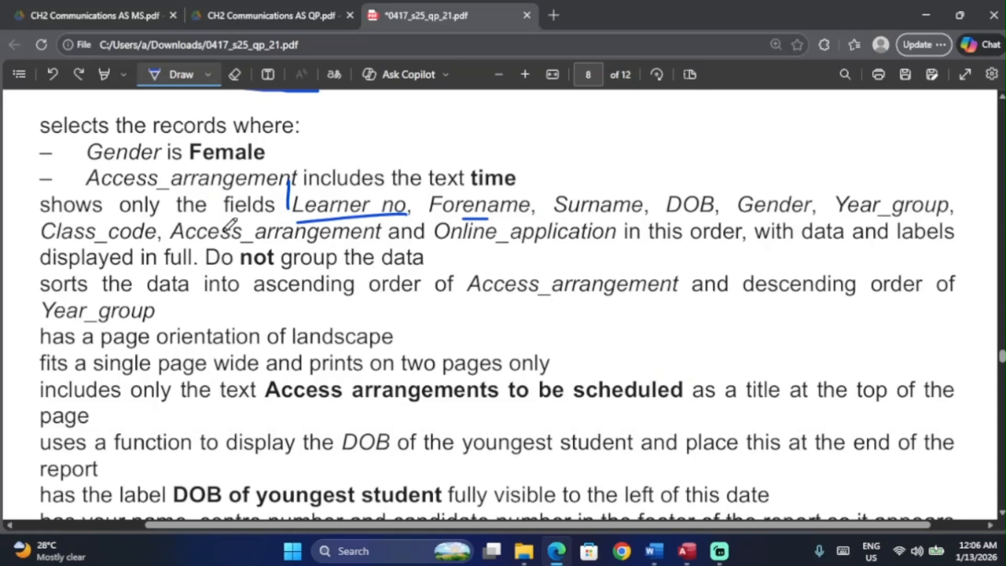
{"action": "key", "text": "alt+Tab"}
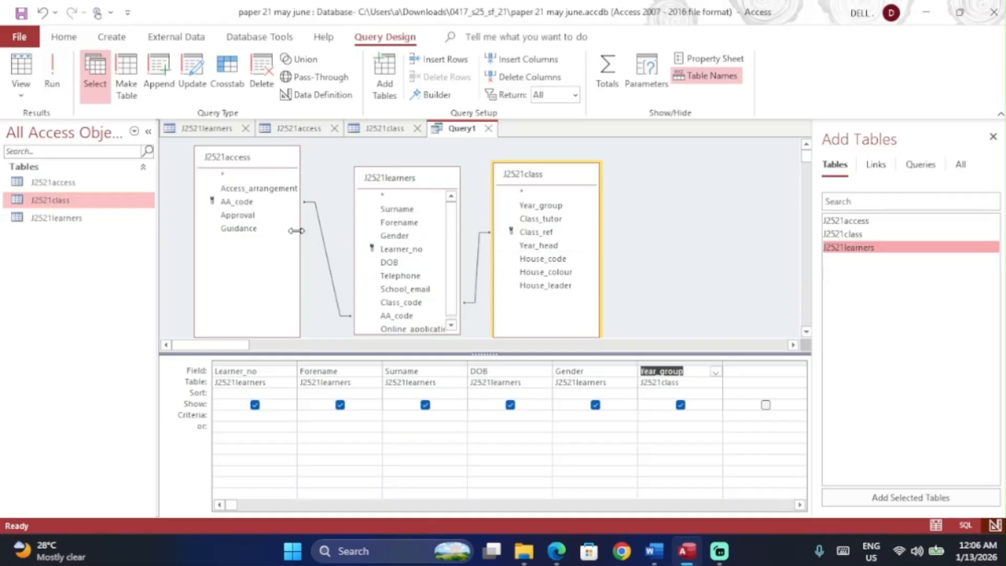
{"action": "scroll", "coordinate": [400, 261], "scroll_direction": "down", "scroll_amount": 1}
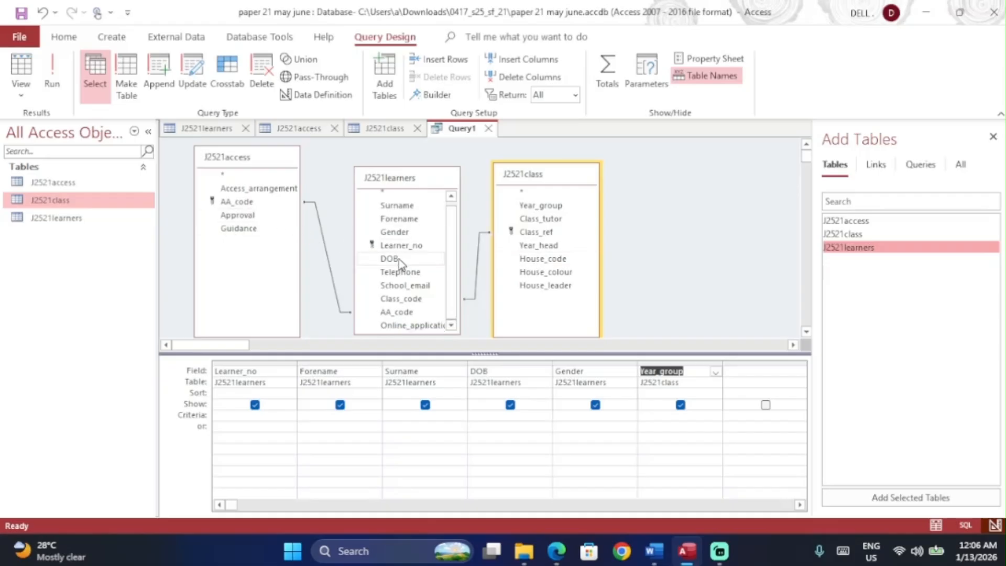
{"action": "double_click", "coordinate": [402, 299]}
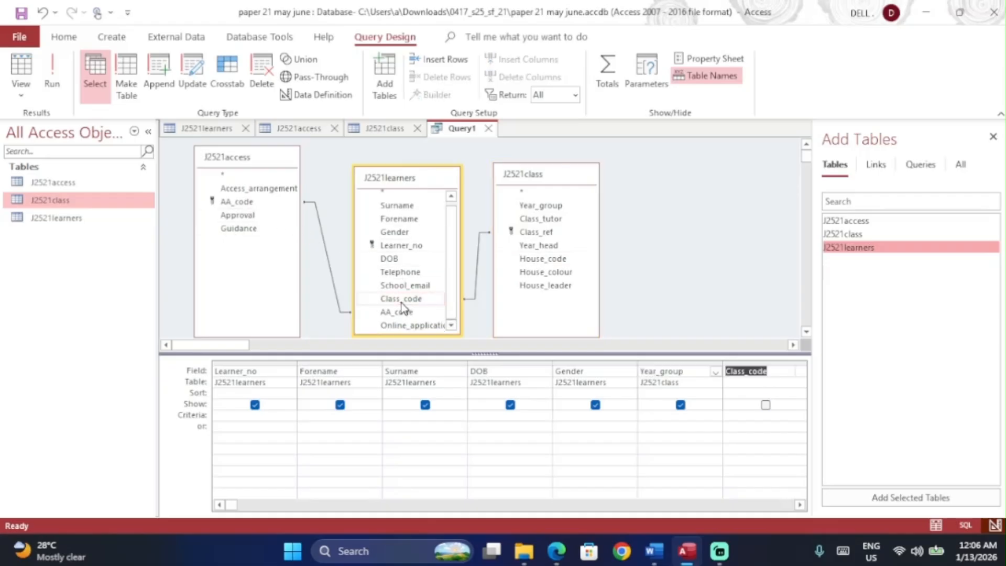
Step: Add Access_arrangement and Online_application to the end of the query grid
{"action": "left_click", "coordinate": [259, 188]}
{"action": "key", "text": "alt+Tab"}
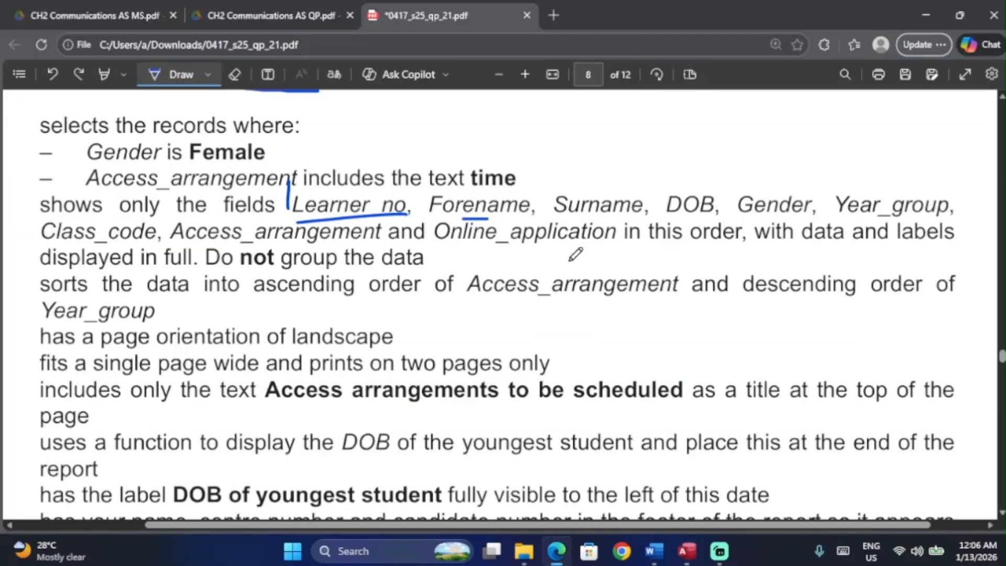
{"action": "key", "text": "alt+Tab"}
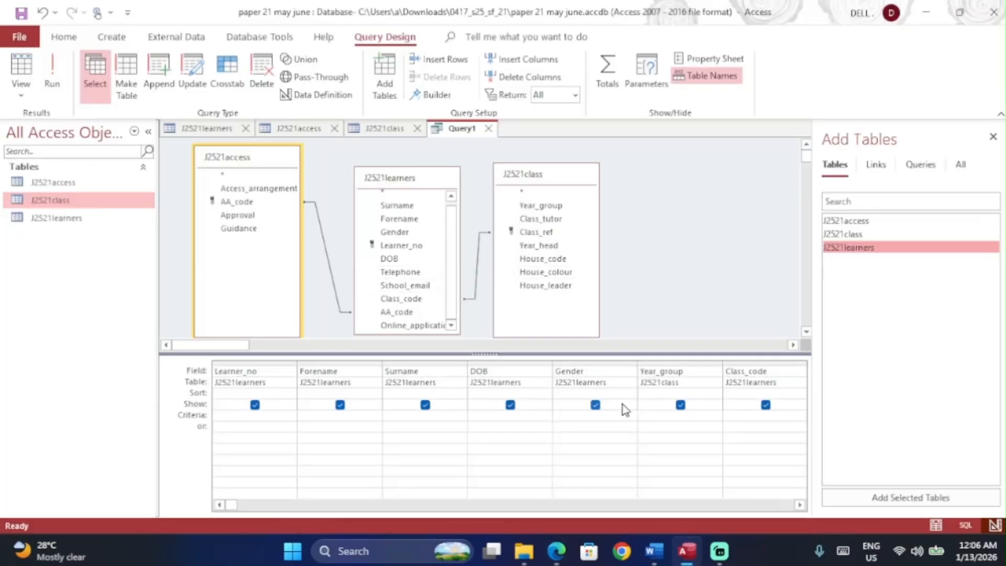
{"action": "left_click", "coordinate": [800, 505]}
{"action": "left_click", "coordinate": [800, 505]}
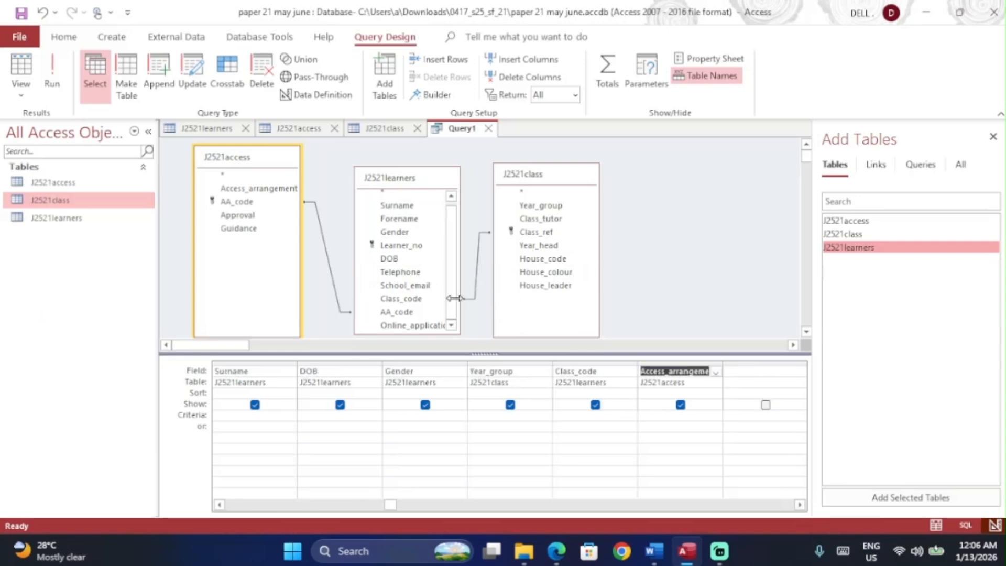
{"action": "double_click", "coordinate": [419, 326]}
Step: Mark the record-selection and field-list bullets and 'Gender is Female' on the question paper
{"action": "key", "text": "alt+Tab"}
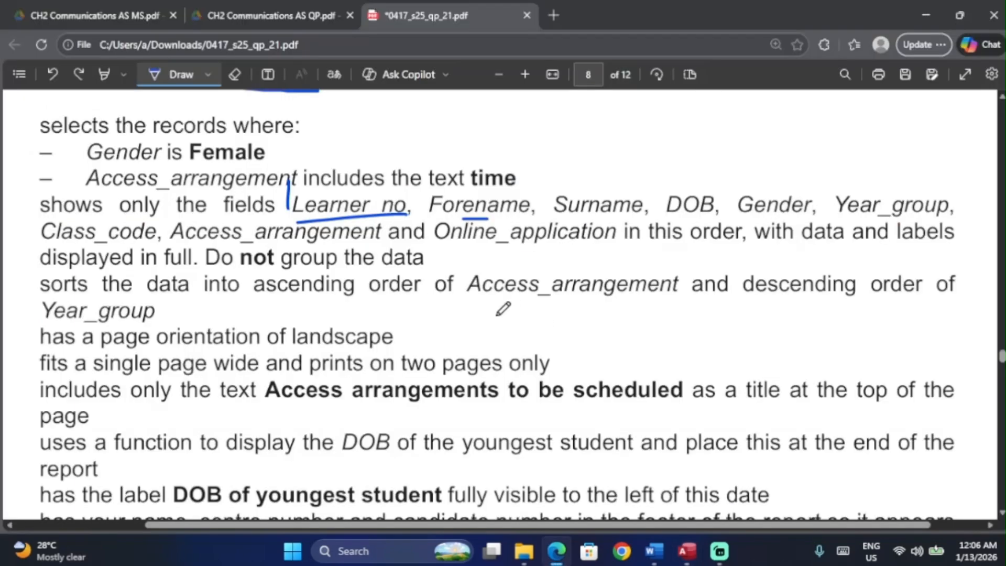
{"action": "left_click_drag", "start_coordinate": [627, 243], "coordinate": [729, 243]}
{"action": "scroll", "coordinate": [418, 231], "scroll_direction": "down", "scroll_amount": 1}
{"action": "scroll", "coordinate": [418, 230], "scroll_direction": "down", "scroll_amount": 2}
{"action": "scroll", "coordinate": [299, 225], "scroll_direction": "up", "scroll_amount": 3}
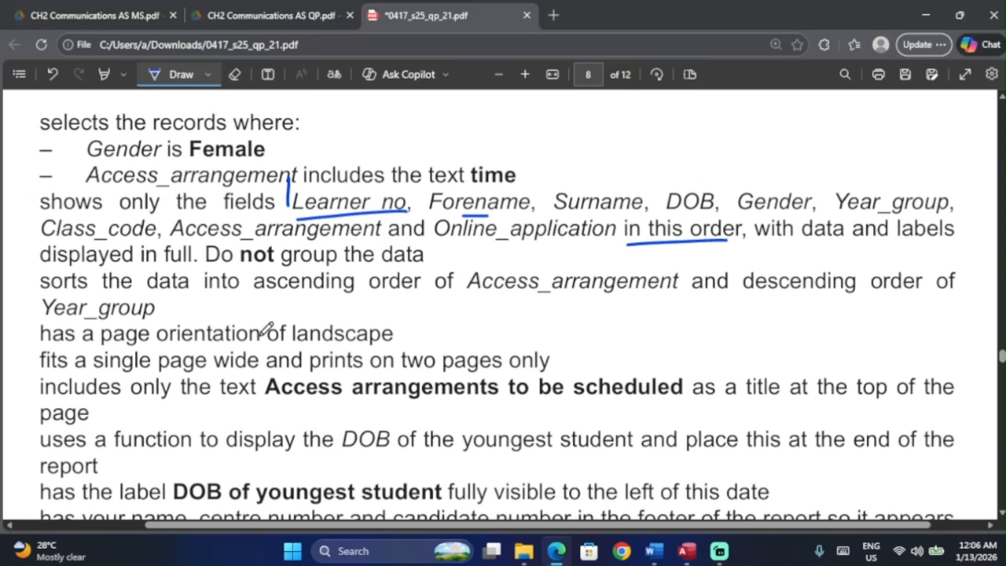
{"action": "scroll", "coordinate": [211, 323], "scroll_direction": "up", "scroll_amount": 3}
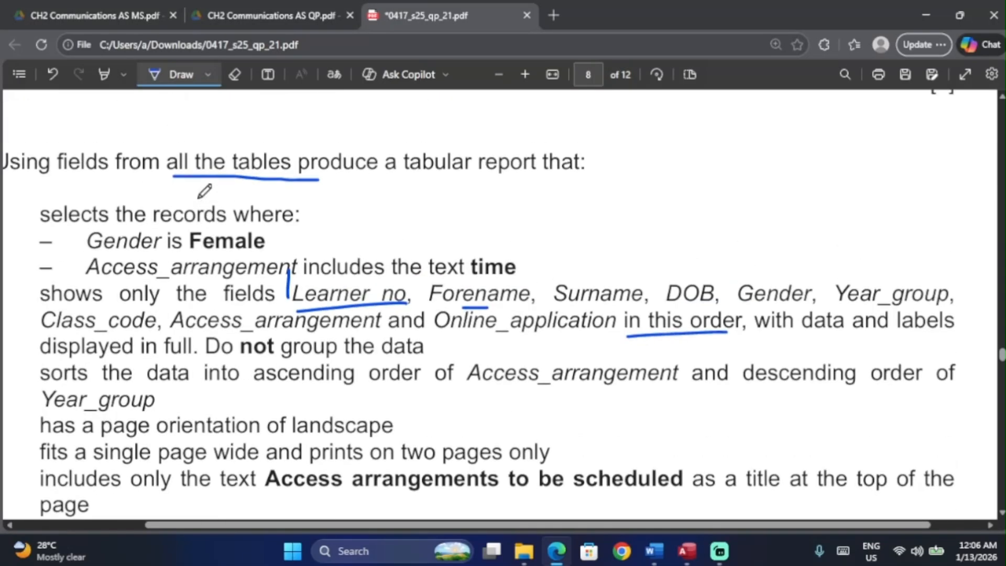
{"action": "scroll", "coordinate": [205, 191], "scroll_direction": "left", "scroll_amount": 3}
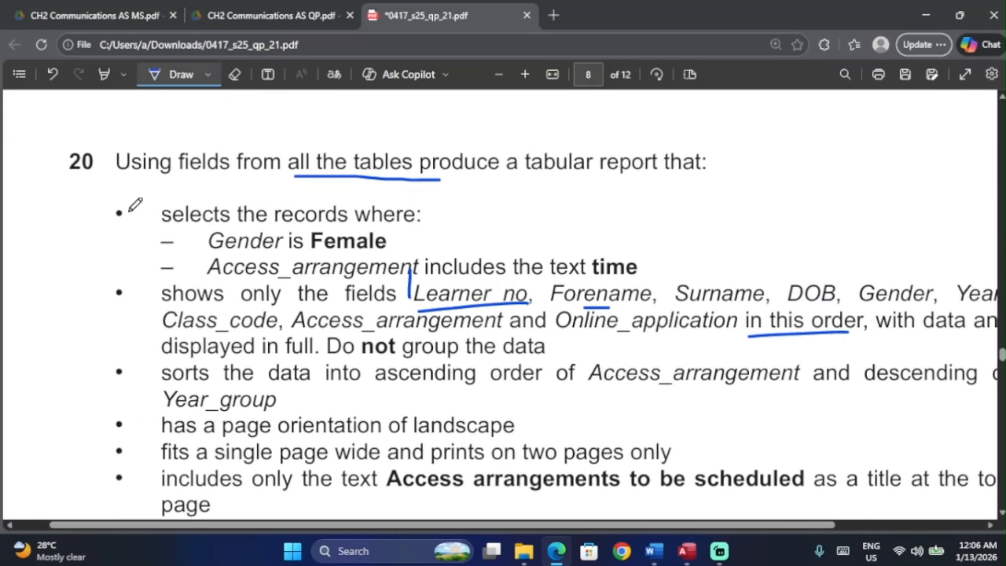
{"action": "left_click_drag", "start_coordinate": [115, 207], "coordinate": [124, 206]}
{"action": "mouse_move", "coordinate": [120, 282]}
{"action": "left_mouse_down"}
{"action": "mouse_move", "coordinate": [108, 301]}
{"action": "mouse_move", "coordinate": [129, 294]}
{"action": "left_mouse_up"}
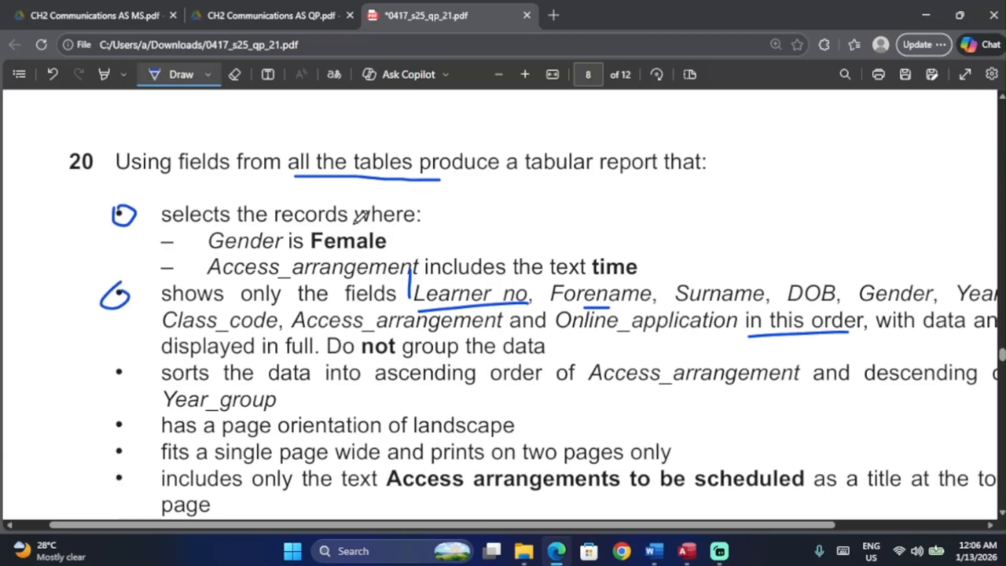
{"action": "left_click_drag", "start_coordinate": [307, 256], "coordinate": [435, 243]}
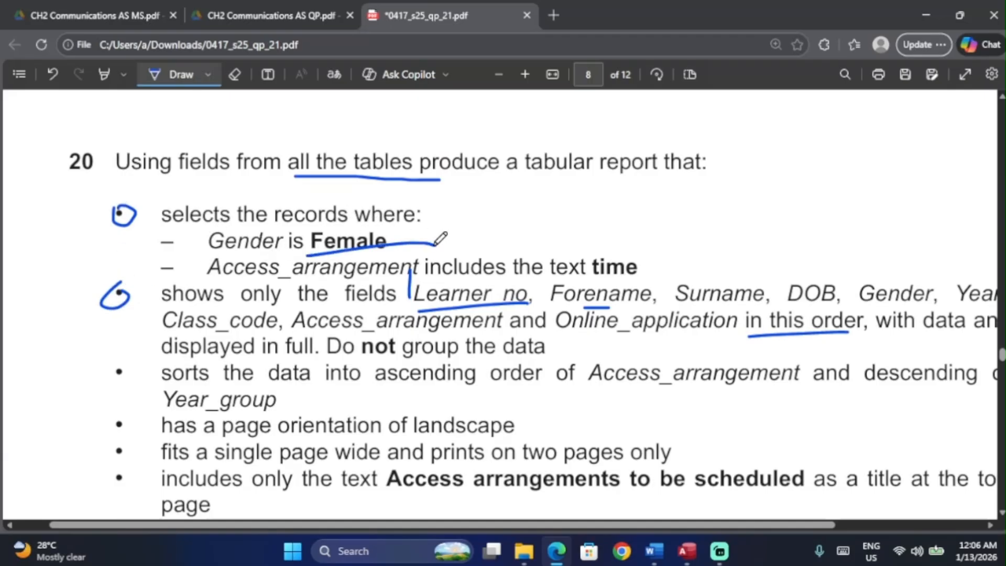
{"action": "key", "text": "alt+Tab"}
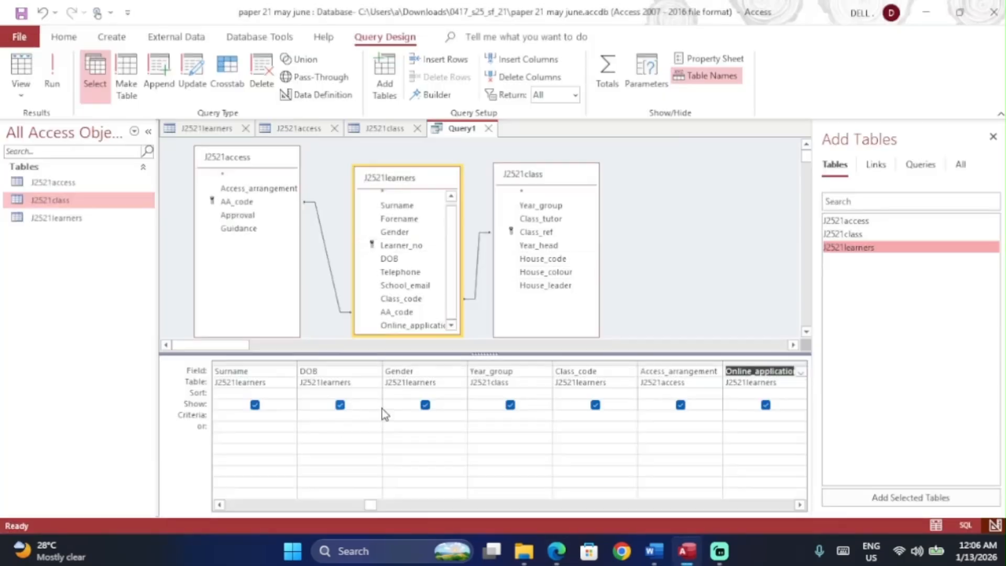
{"action": "left_click", "coordinate": [402, 416]}
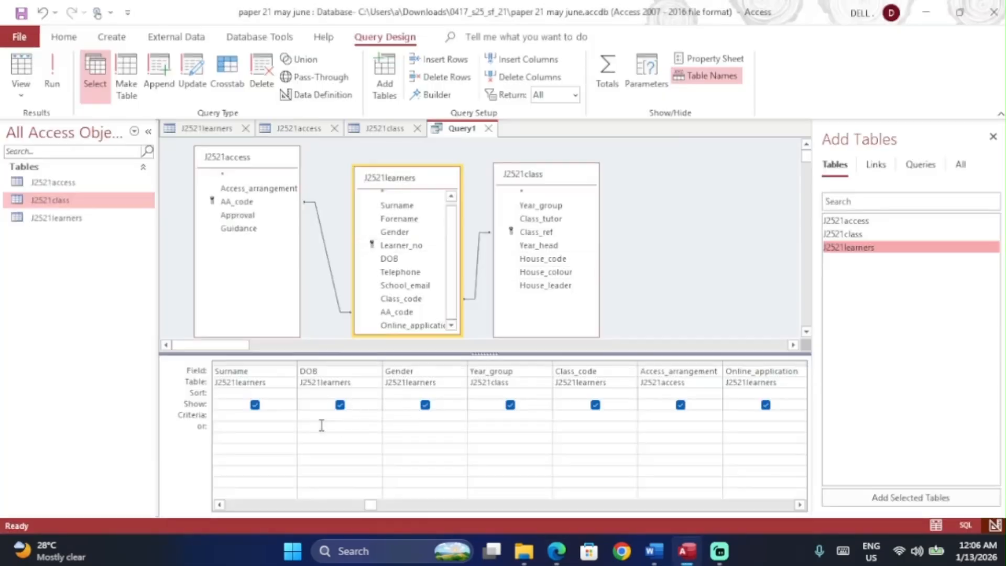
Step: Set the Gender criterion to Female and save the query as 'query step 20'
{"action": "type", "text": "Female\""}
{"action": "key", "text": "ctrl+s"}
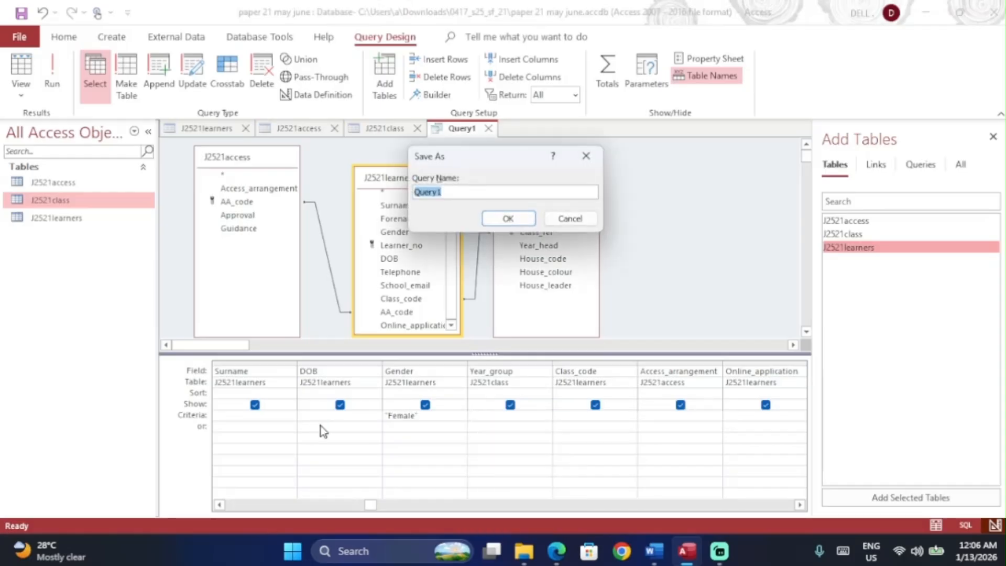
{"action": "key", "text": "alt+Tab"}
{"action": "scroll", "coordinate": [318, 269], "scroll_direction": "down", "scroll_amount": 1}
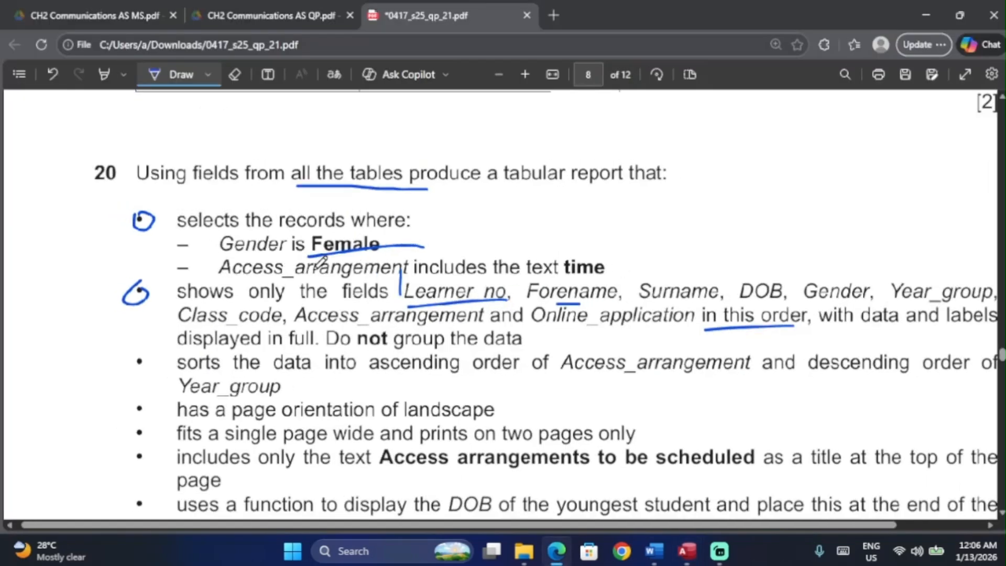
{"action": "key", "text": "alt+Tab"}
{"action": "type", "text": "q"}
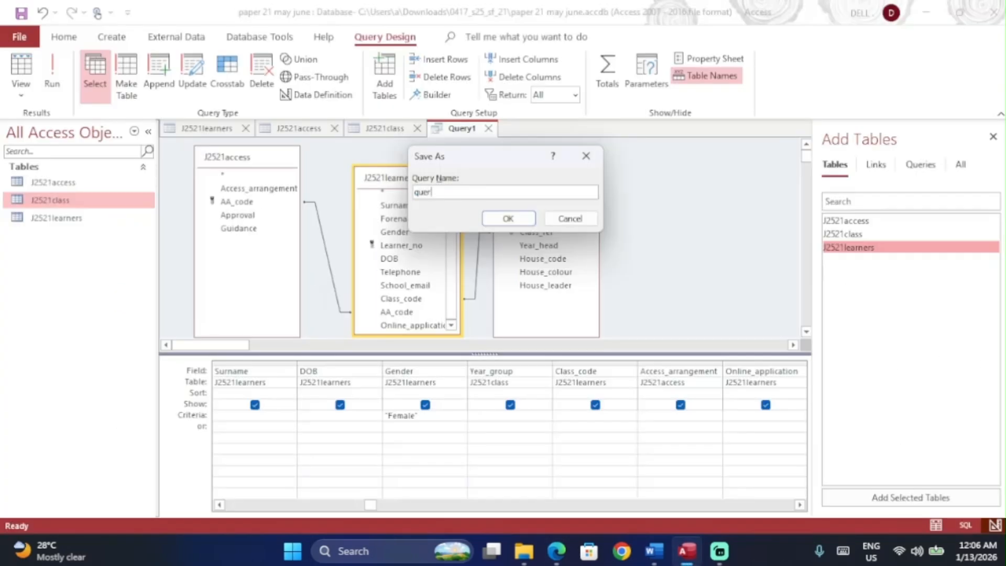
{"action": "type", "text": "uery step 20"}
{"action": "key", "text": "Return"}
Step: Try running query step 20 twice, dismissing the J2521access table-locked error each time
{"action": "left_click", "coordinate": [51, 75]}
{"action": "key", "text": "Return"}
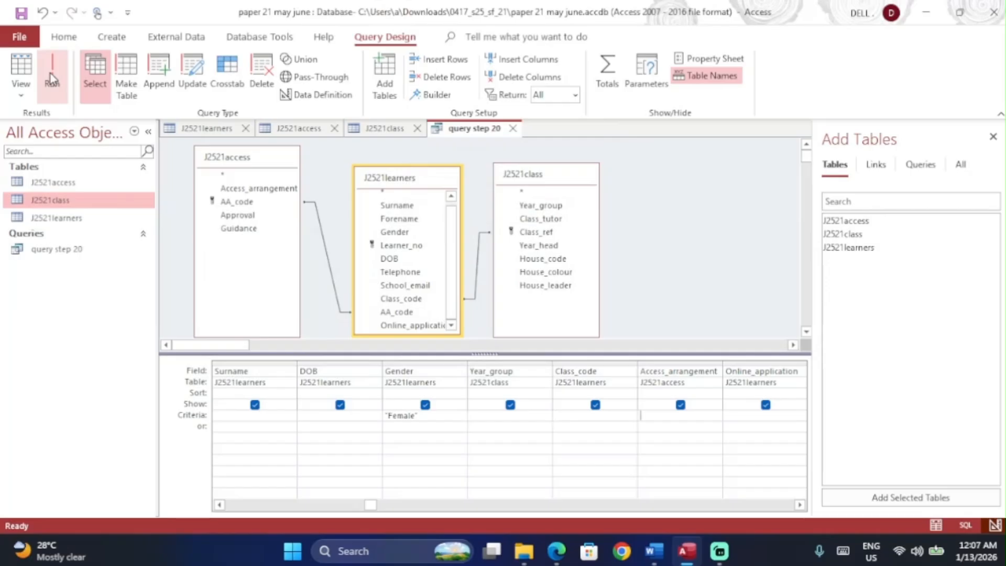
{"action": "left_click", "coordinate": [51, 75]}
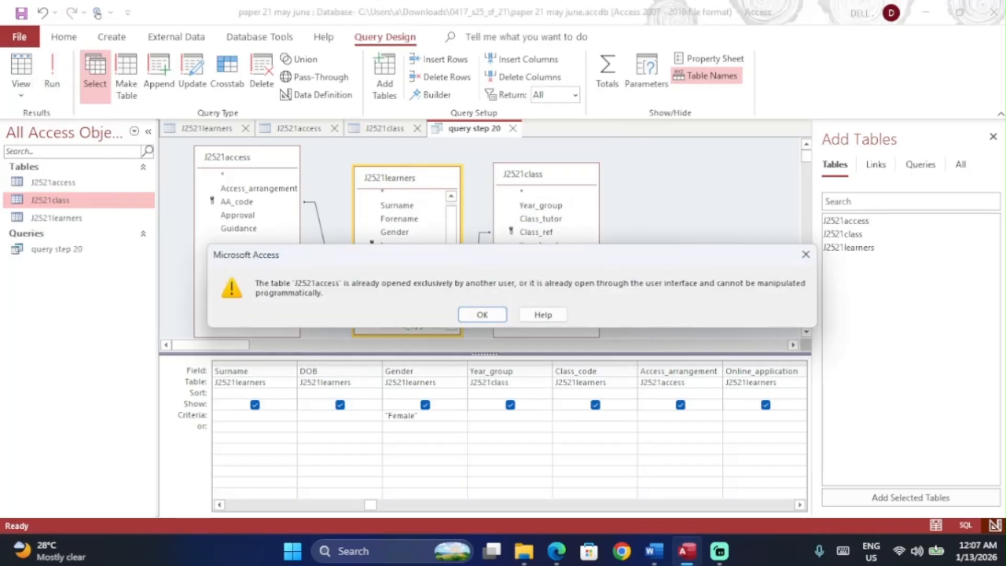
{"action": "key", "text": "Return"}
Step: Dismiss the error, close Access, and reopen paper 21 may june.accdb from the 0417_s25_sf_21 folder
{"action": "left_click", "coordinate": [806, 255]}
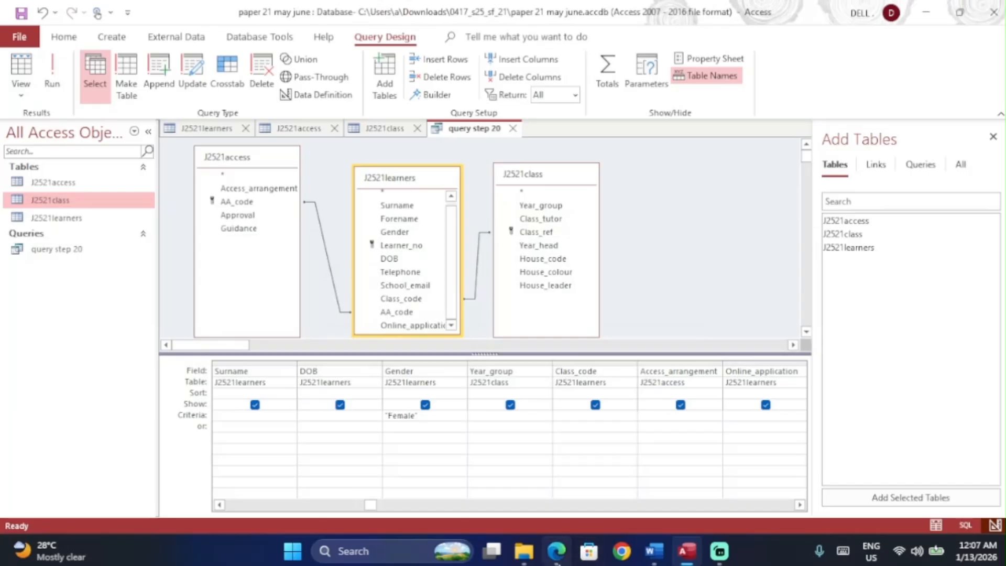
{"action": "left_click", "coordinate": [524, 551]}
{"action": "mouse_move", "coordinate": [706, 551]}
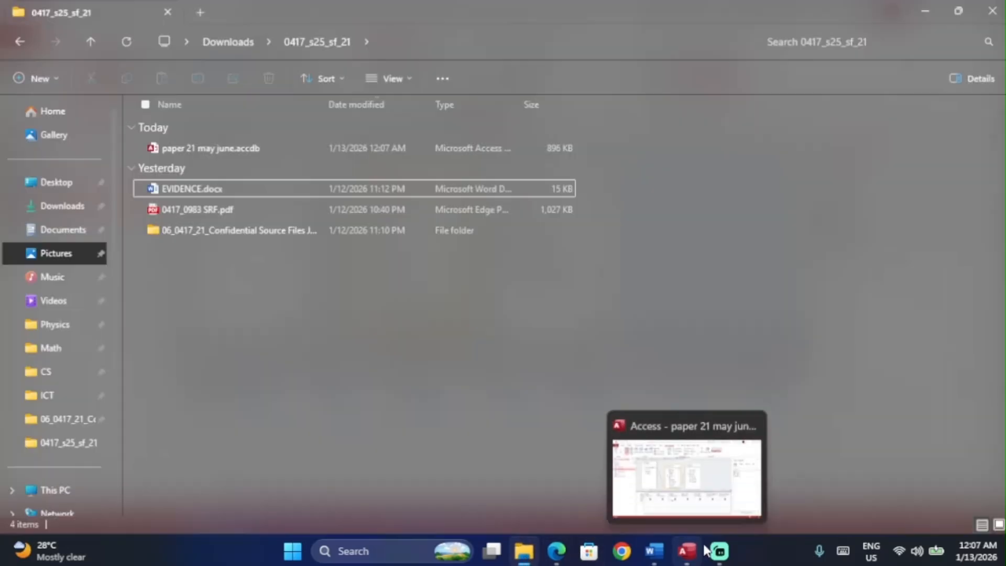
{"action": "left_click", "coordinate": [750, 425]}
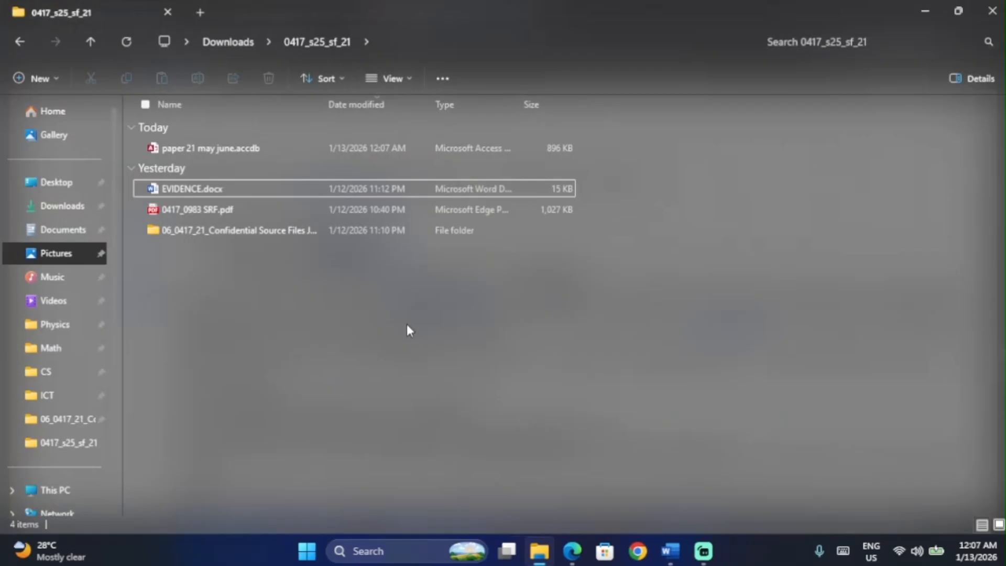
{"action": "left_click", "coordinate": [348, 149]}
{"action": "double_click", "coordinate": [348, 150]}
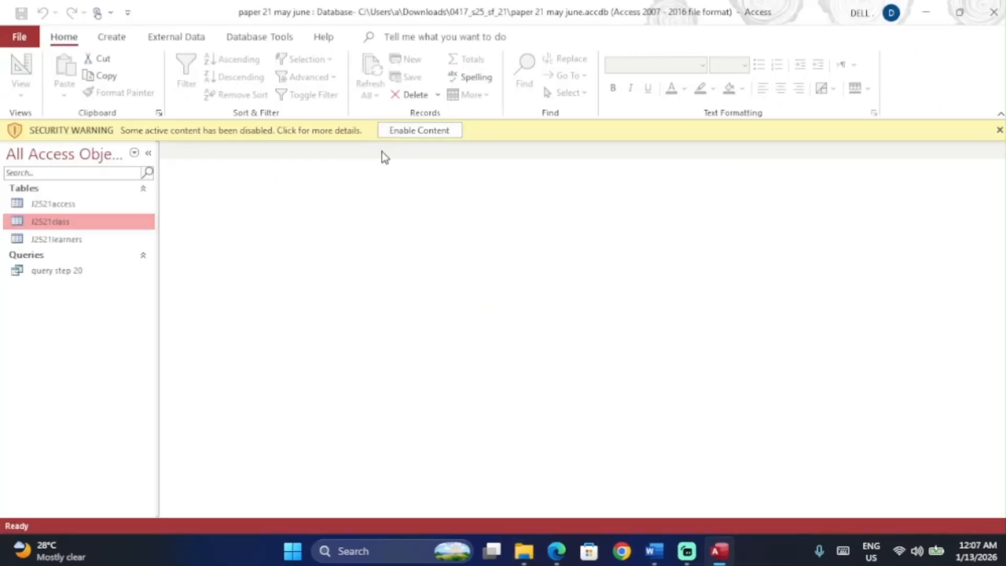
Step: Enable content, run query step 20 showing 291 female records, and go back to Design View
{"action": "left_click", "coordinate": [426, 132]}
{"action": "double_click", "coordinate": [93, 250]}
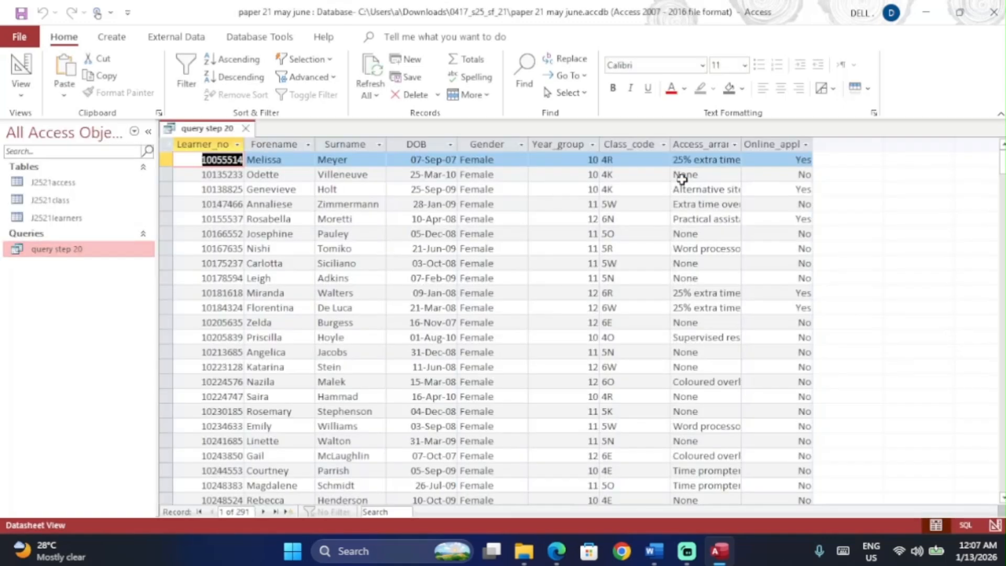
{"action": "scroll", "coordinate": [497, 334], "scroll_direction": "down", "scroll_amount": 20}
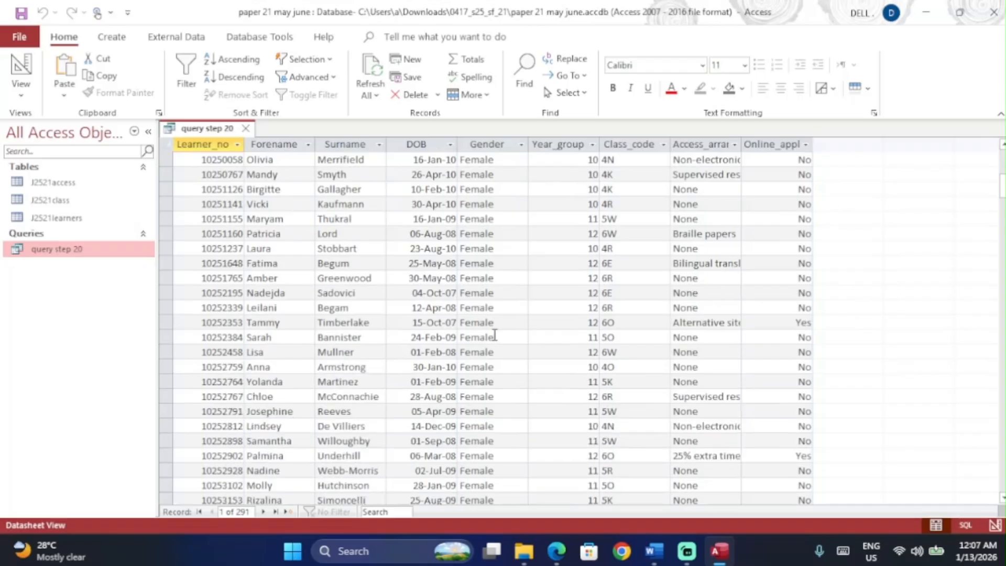
{"action": "scroll", "coordinate": [495, 335], "scroll_direction": "up", "scroll_amount": 20}
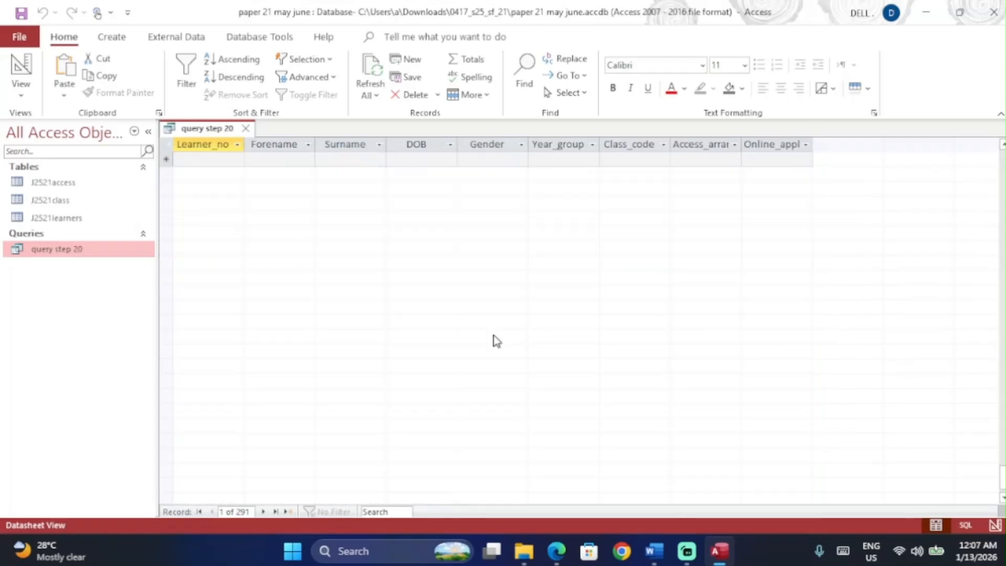
{"action": "left_click", "coordinate": [21, 66]}
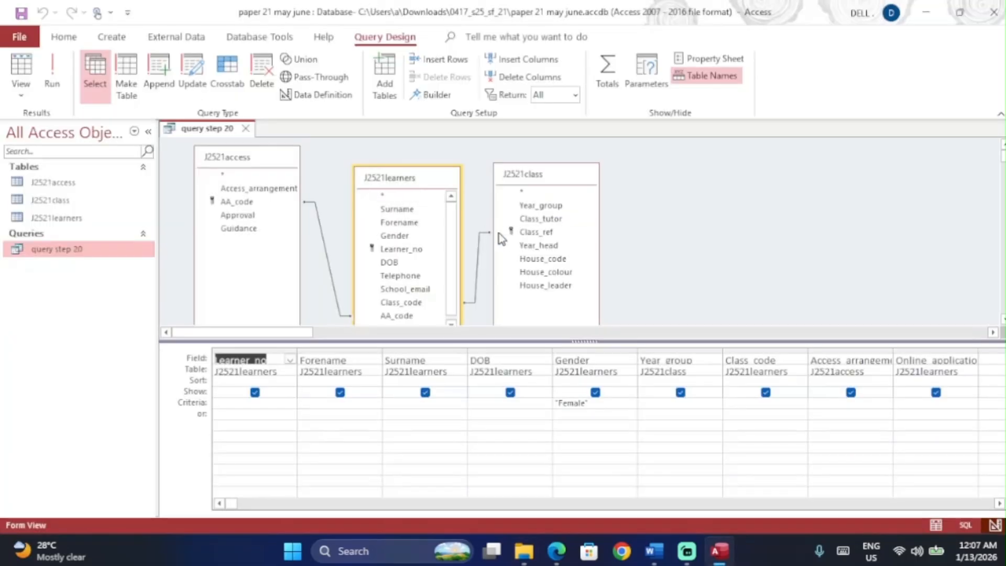
Step: Underline 'time' on the paper, then filter Access_arrangement with *time* and run the query
{"action": "key", "text": "alt+Tab"}
{"action": "key", "text": "alt+Tab"}
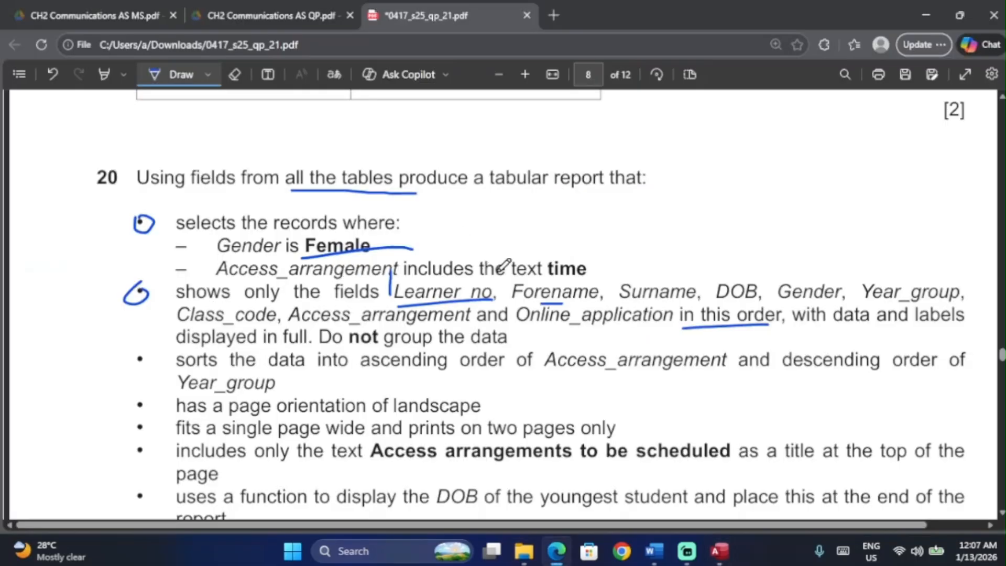
{"action": "left_click_drag", "start_coordinate": [547, 277], "coordinate": [607, 278]}
{"action": "key", "text": "alt+Tab"}
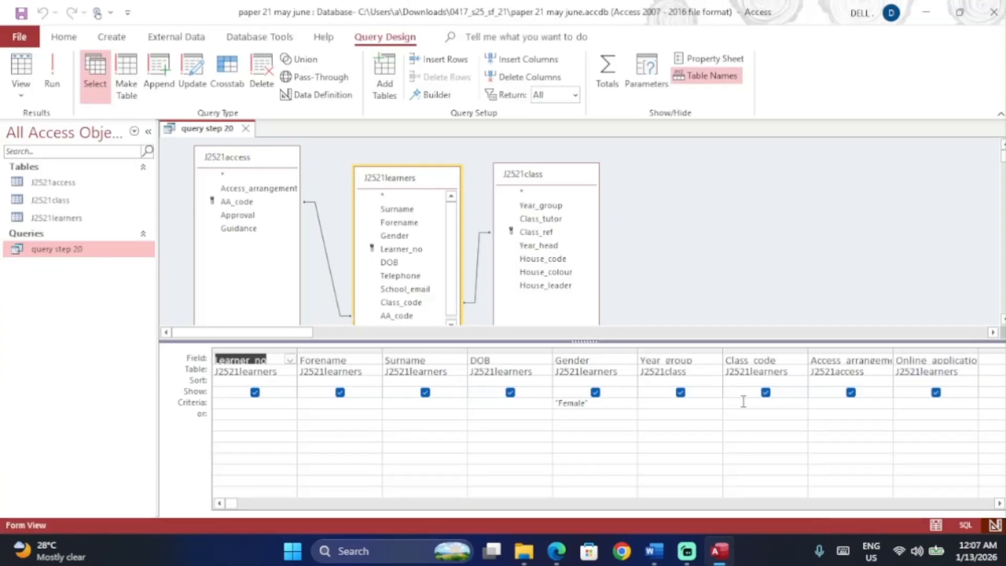
{"action": "left_click", "coordinate": [834, 401]}
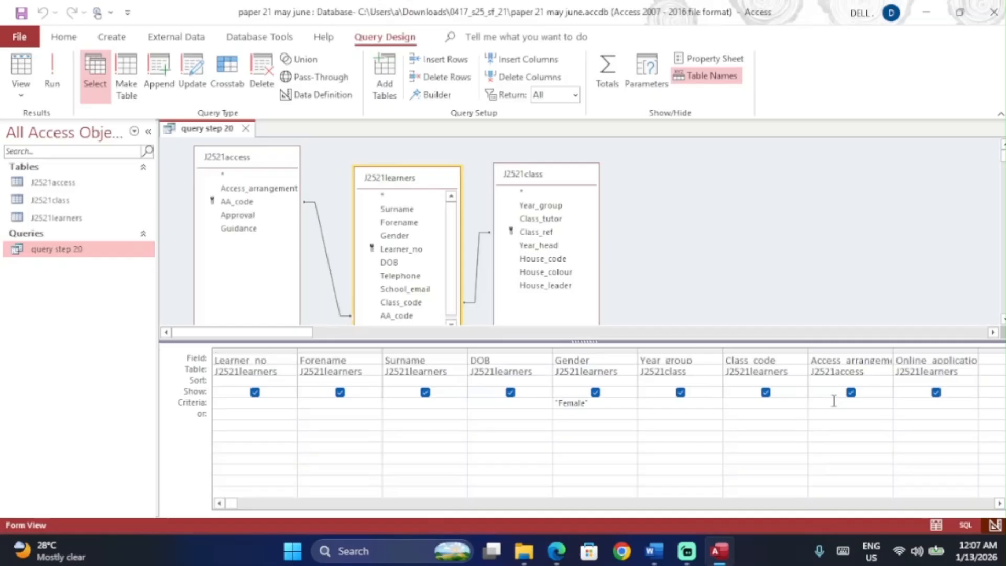
{"action": "type", "text": "*time*"}
{"action": "key", "text": "Tab"}
{"action": "left_click", "coordinate": [52, 73]}
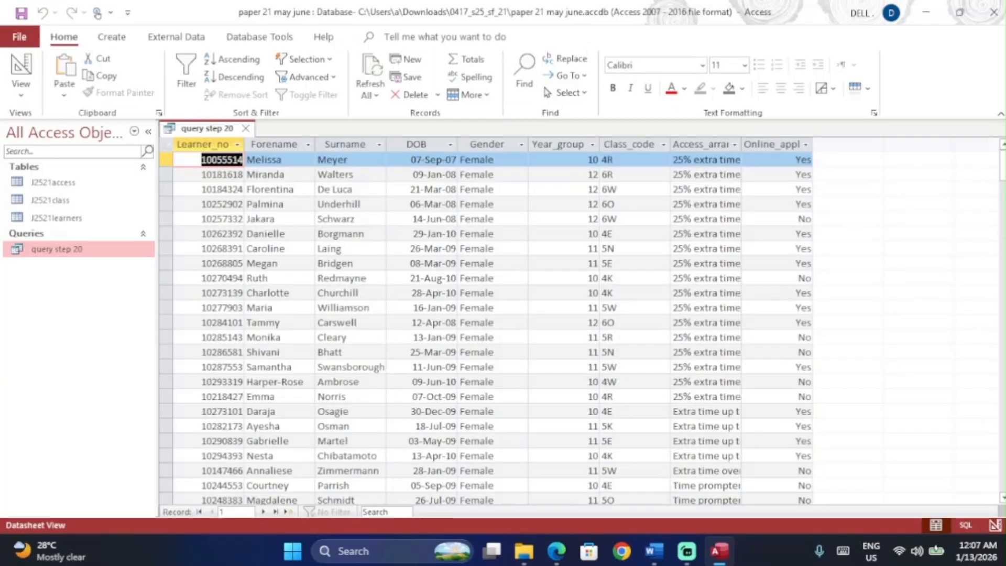
Step: Widen the Access_arrangement column and scroll through the 42 matching records
{"action": "double_click", "coordinate": [742, 142]}
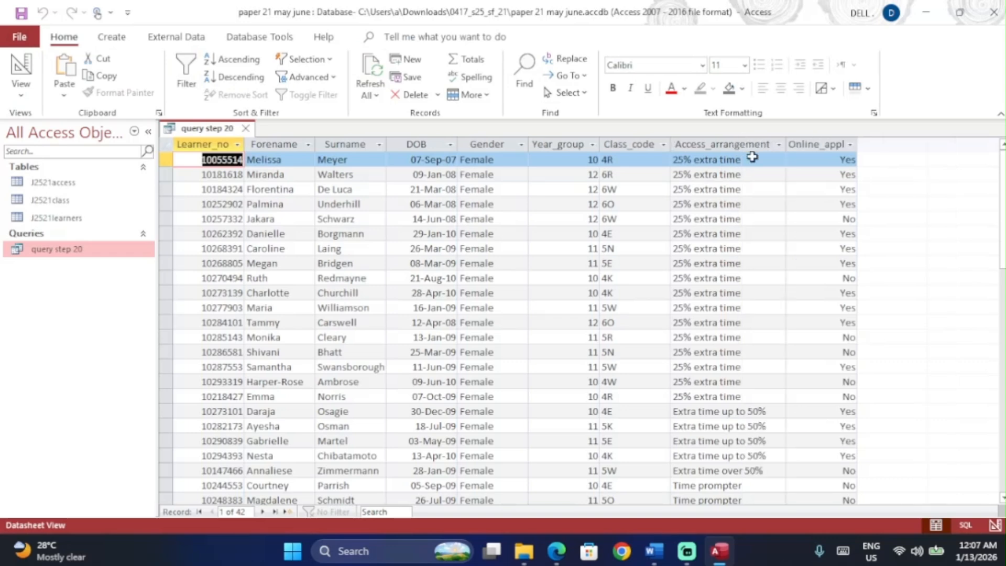
{"action": "scroll", "coordinate": [750, 313], "scroll_direction": "down", "scroll_amount": 8}
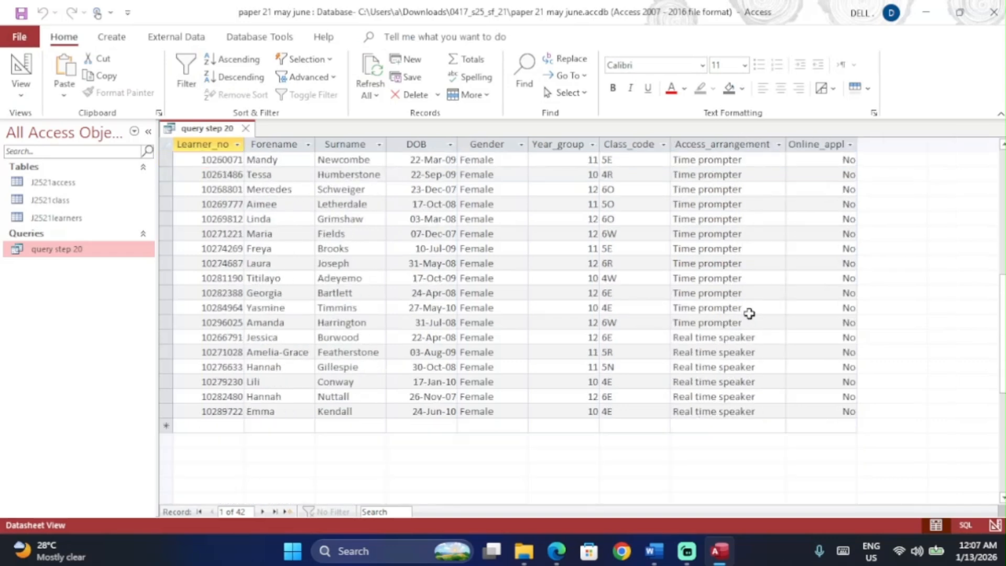
{"action": "scroll", "coordinate": [749, 315], "scroll_direction": "up", "scroll_amount": 9}
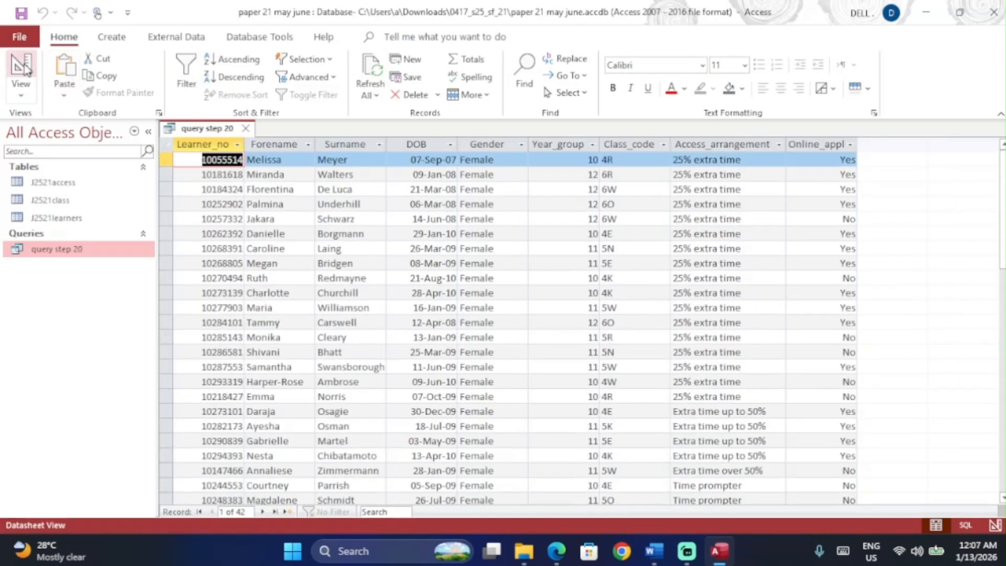
{"action": "key", "text": "alt+Tab"}
Step: Bracket the first two bullets and underline 'data into ascending order' on question 20
{"action": "scroll", "coordinate": [530, 292], "scroll_direction": "down", "scroll_amount": 3}
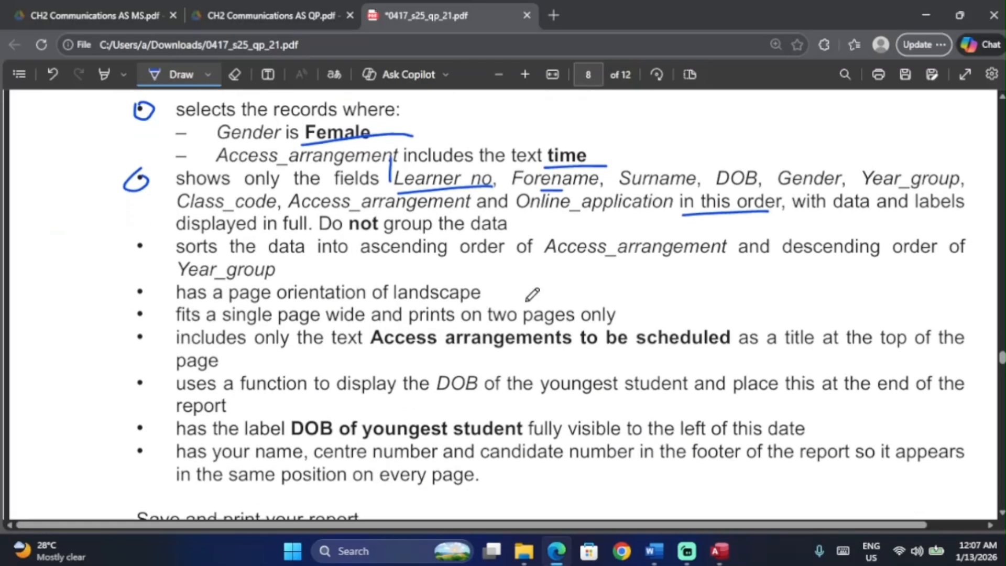
{"action": "scroll", "coordinate": [161, 234], "scroll_direction": "up", "scroll_amount": 2}
{"action": "mouse_move", "coordinate": [131, 175]}
{"action": "left_mouse_down"}
{"action": "mouse_move", "coordinate": [116, 306]}
{"action": "mouse_move", "coordinate": [138, 321]}
{"action": "left_mouse_up"}
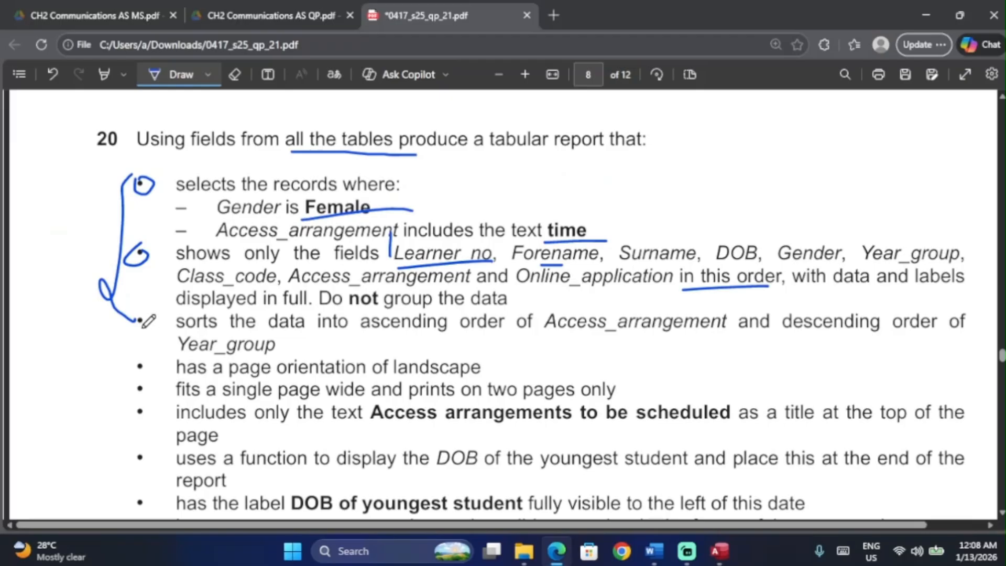
{"action": "key", "text": "alt+Tab"}
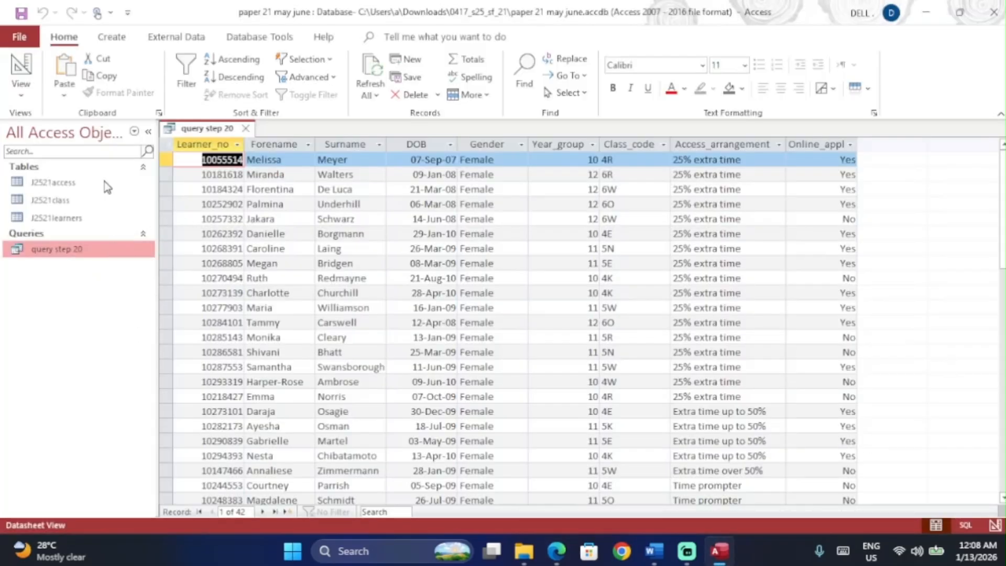
{"action": "key", "text": "alt+Tab"}
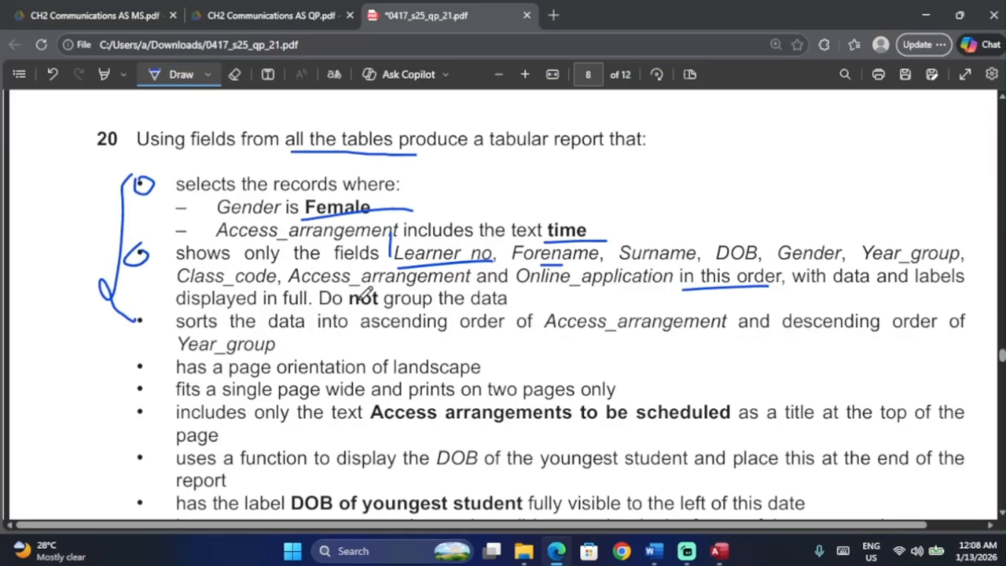
{"action": "scroll", "coordinate": [486, 299], "scroll_direction": "right", "scroll_amount": 1}
{"action": "left_click_drag", "start_coordinate": [208, 330], "coordinate": [401, 332]}
{"action": "key", "text": "alt+Tab"}
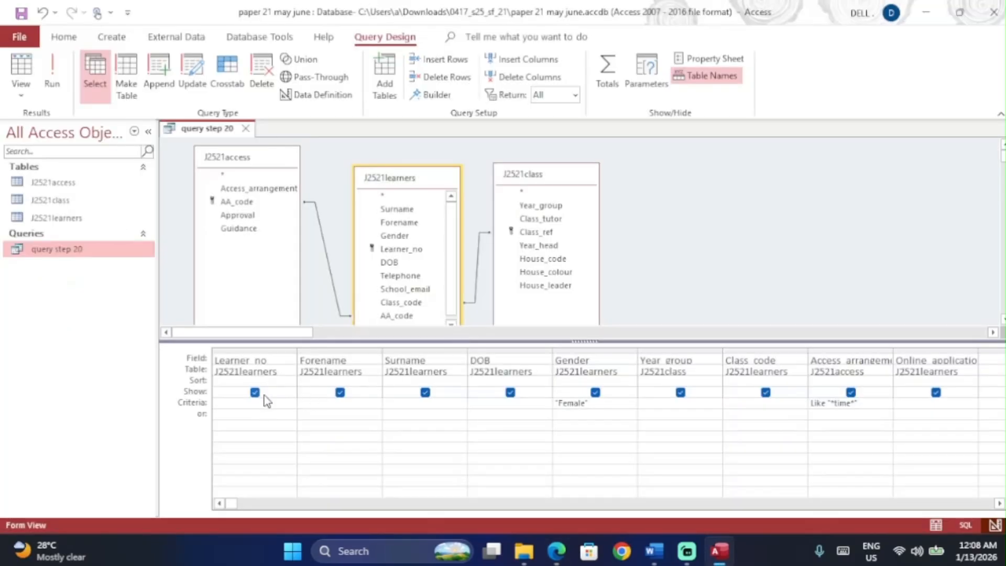
Step: Check Learner_no's sort choices but leave the query unsorted, then show the Create ribbon
{"action": "left_click", "coordinate": [276, 382]}
{"action": "left_click", "coordinate": [290, 382]}
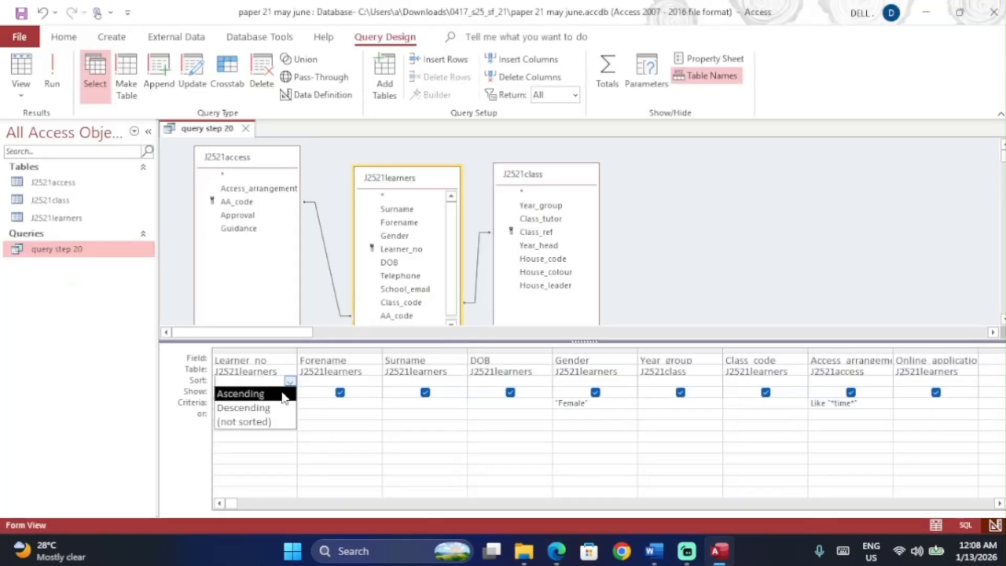
{"action": "left_click", "coordinate": [290, 382]}
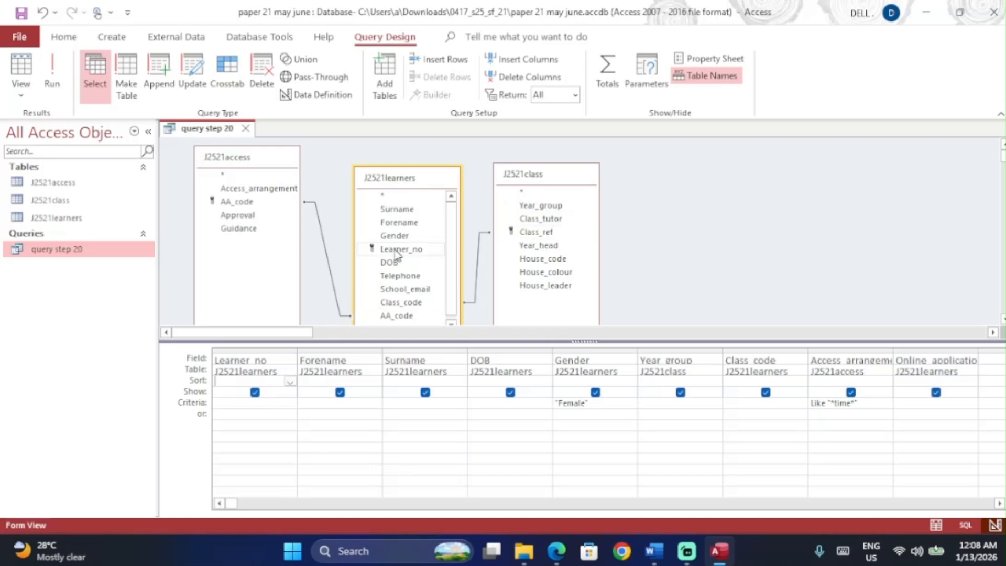
{"action": "left_click", "coordinate": [126, 43]}
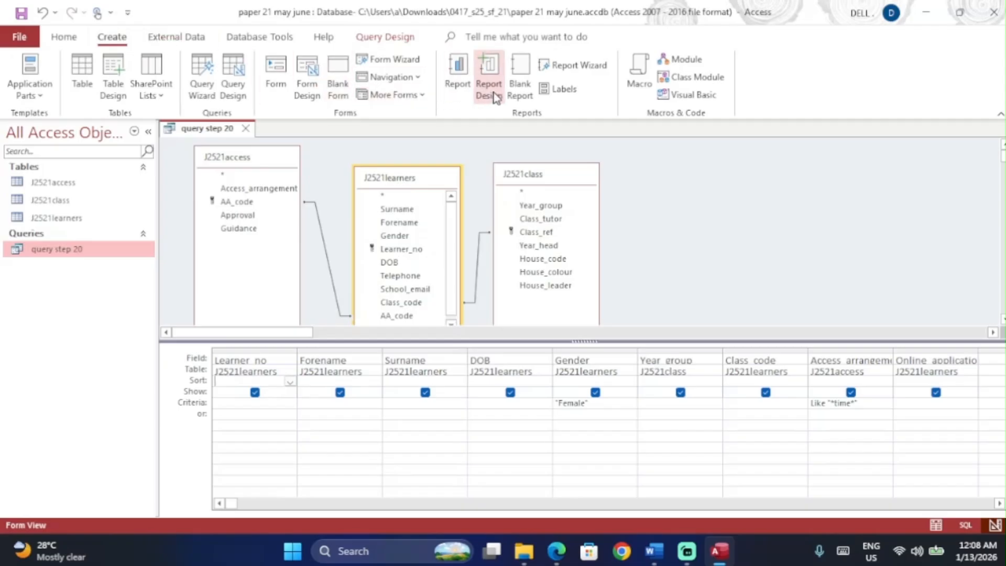
Step: Put all query step 20 fields in a Report Wizard report, viewed by J2521learners, ungrouped and unsorted
{"action": "left_click", "coordinate": [574, 65]}
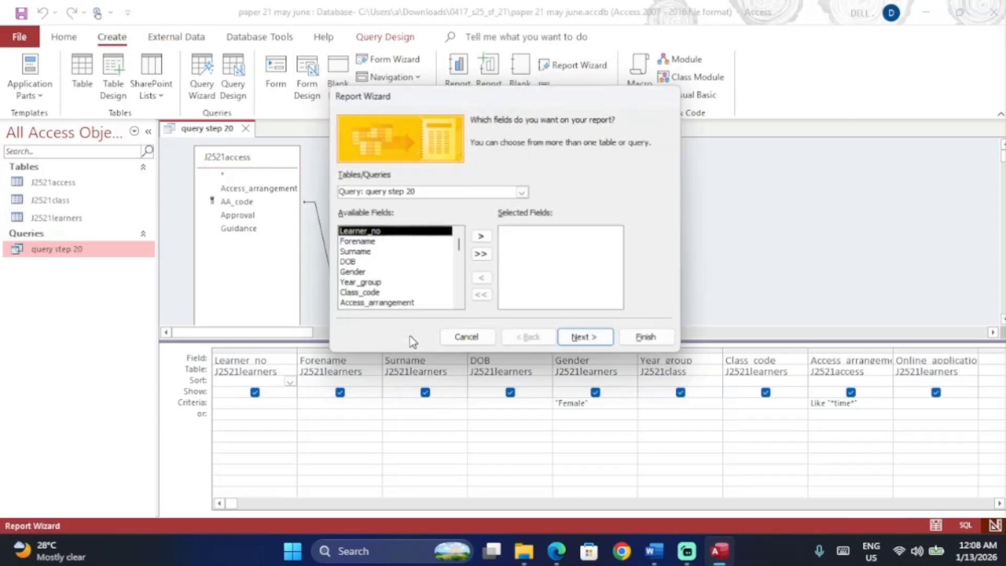
{"action": "left_click", "coordinate": [482, 254]}
{"action": "left_click", "coordinate": [586, 339]}
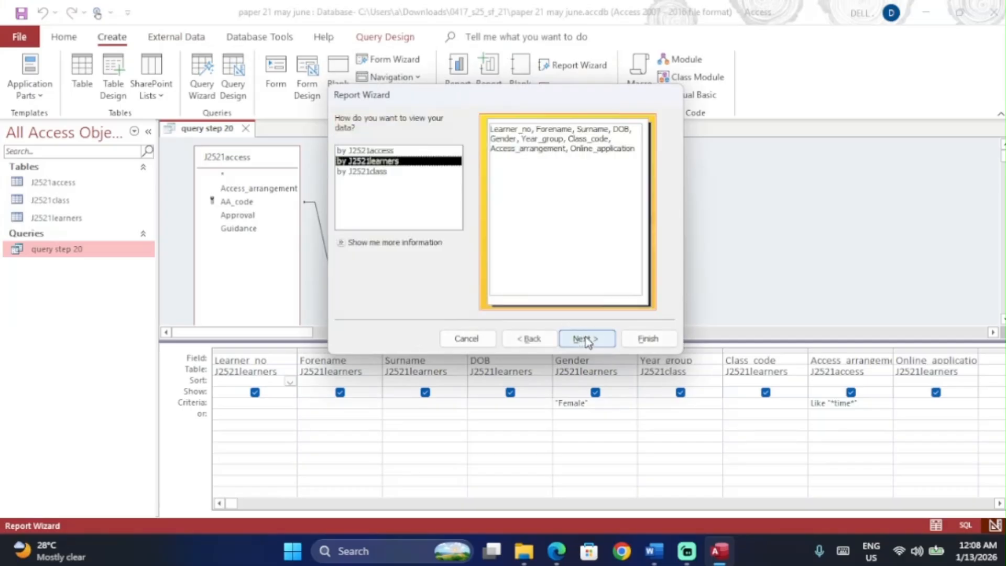
{"action": "left_click", "coordinate": [557, 551]}
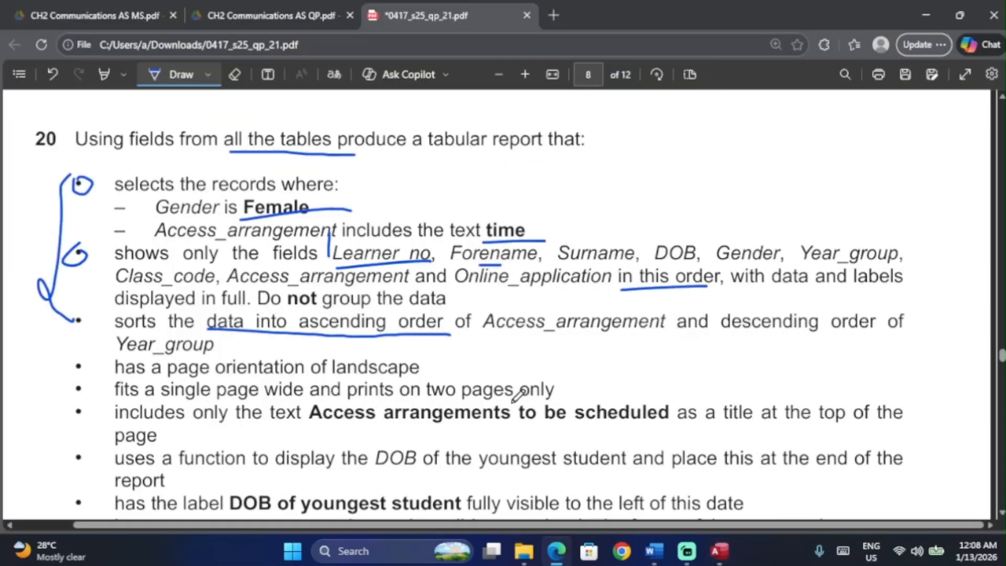
{"action": "mouse_move", "coordinate": [267, 290]}
{"action": "left_mouse_down"}
{"action": "mouse_move", "coordinate": [321, 308]}
{"action": "mouse_move", "coordinate": [457, 300]}
{"action": "mouse_move", "coordinate": [340, 279]}
{"action": "mouse_move", "coordinate": [258, 294]}
{"action": "left_mouse_up"}
{"action": "left_click", "coordinate": [720, 551]}
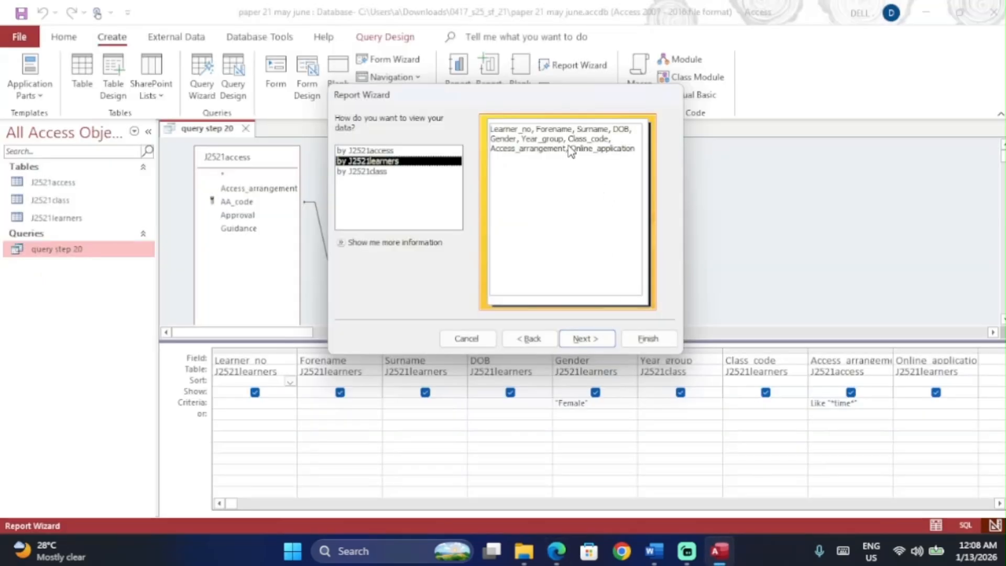
{"action": "left_click", "coordinate": [443, 151]}
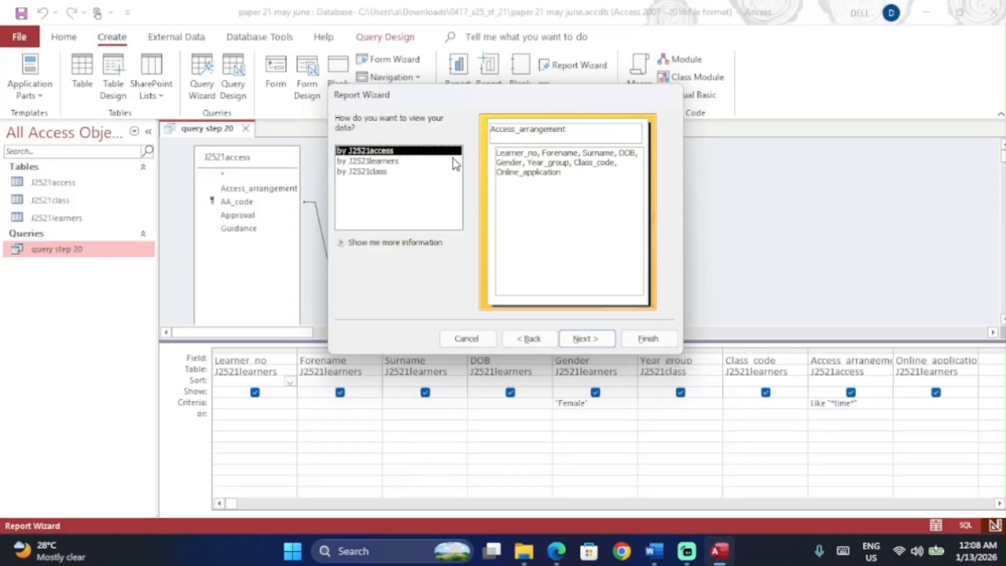
{"action": "left_click", "coordinate": [420, 174]}
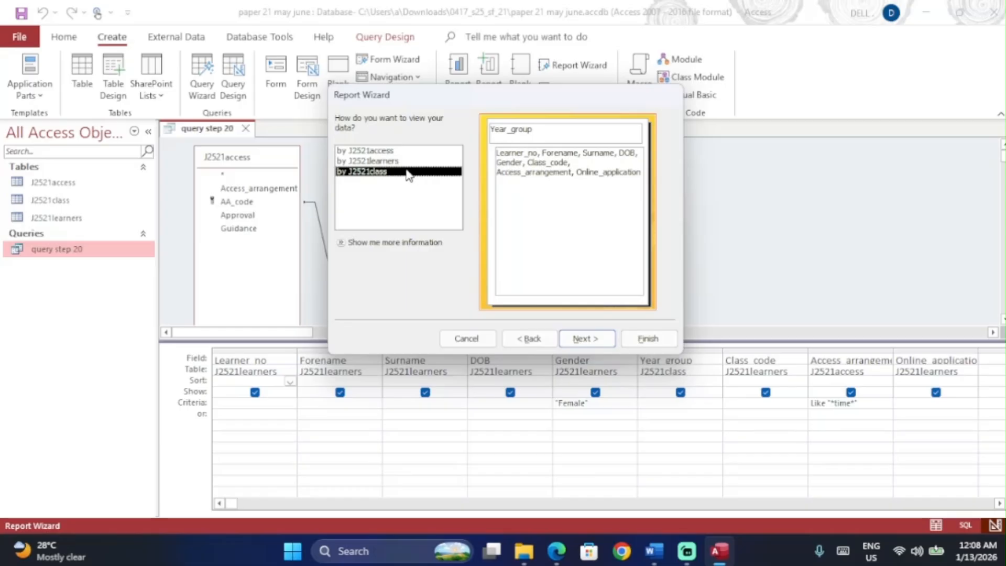
{"action": "left_click", "coordinate": [405, 161]}
{"action": "left_click", "coordinate": [591, 336]}
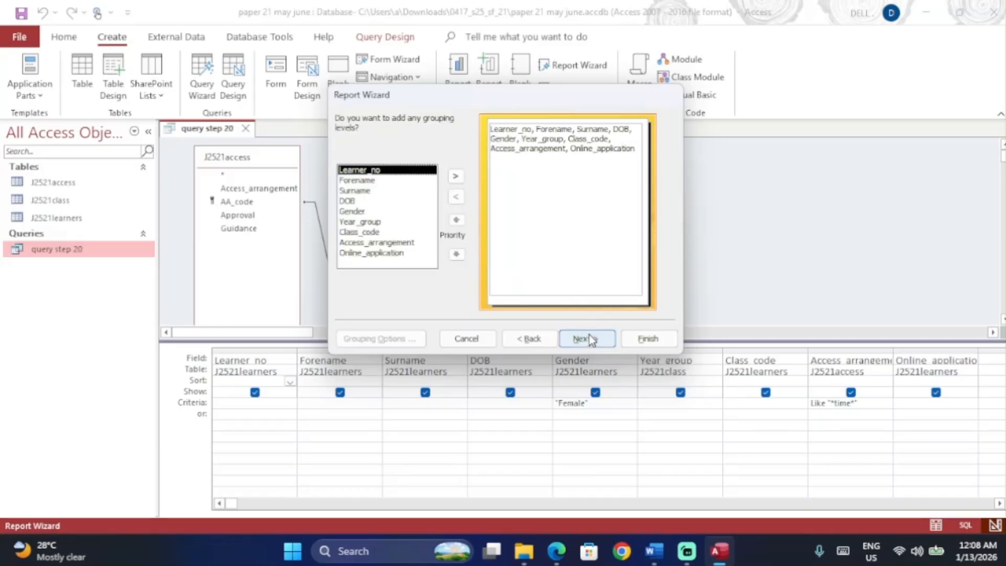
{"action": "left_click", "coordinate": [590, 338]}
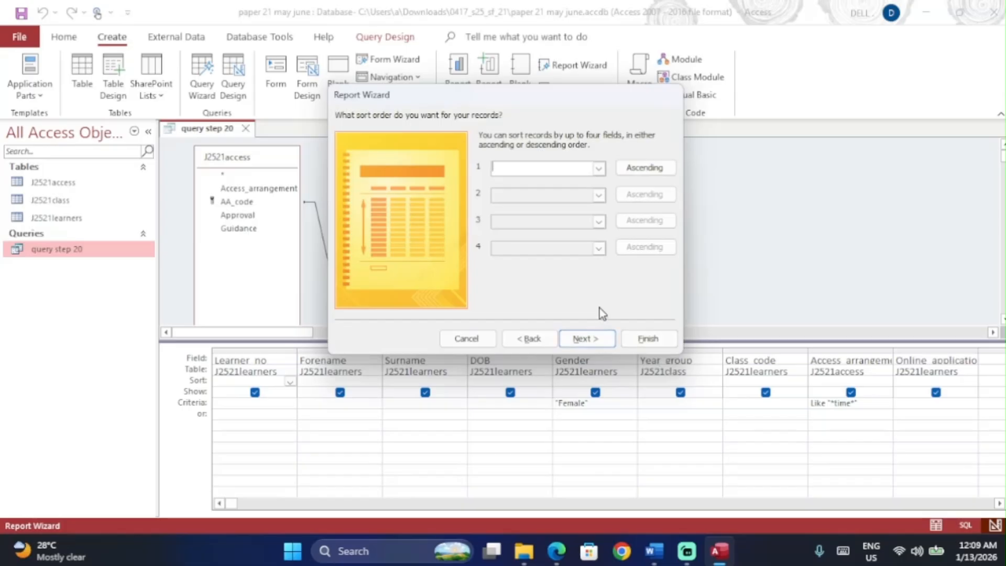
{"action": "left_click", "coordinate": [597, 341]}
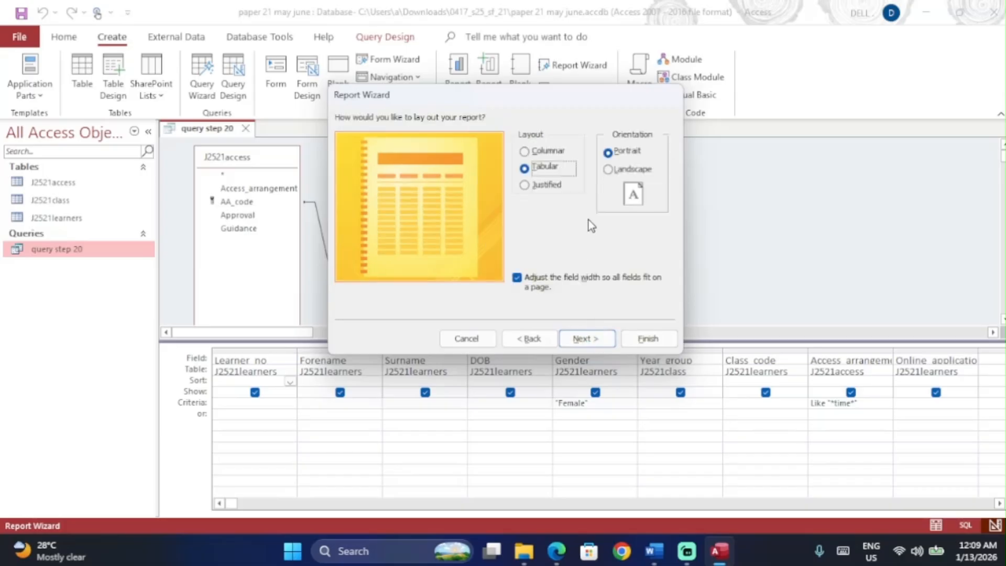
Step: Choose a landscape orientation for the report layout, as the question requires
{"action": "key", "text": "alt+Tab"}
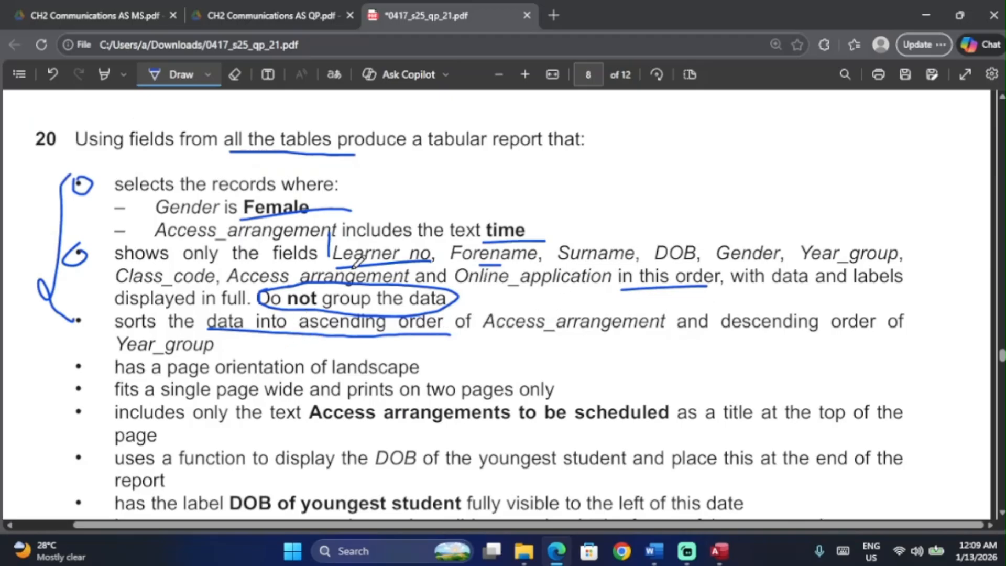
{"action": "scroll", "coordinate": [359, 262], "scroll_direction": "down", "scroll_amount": 2}
{"action": "left_click_drag", "start_coordinate": [320, 309], "coordinate": [424, 309]}
{"action": "key", "text": "alt+Tab"}
{"action": "left_click", "coordinate": [609, 170]}
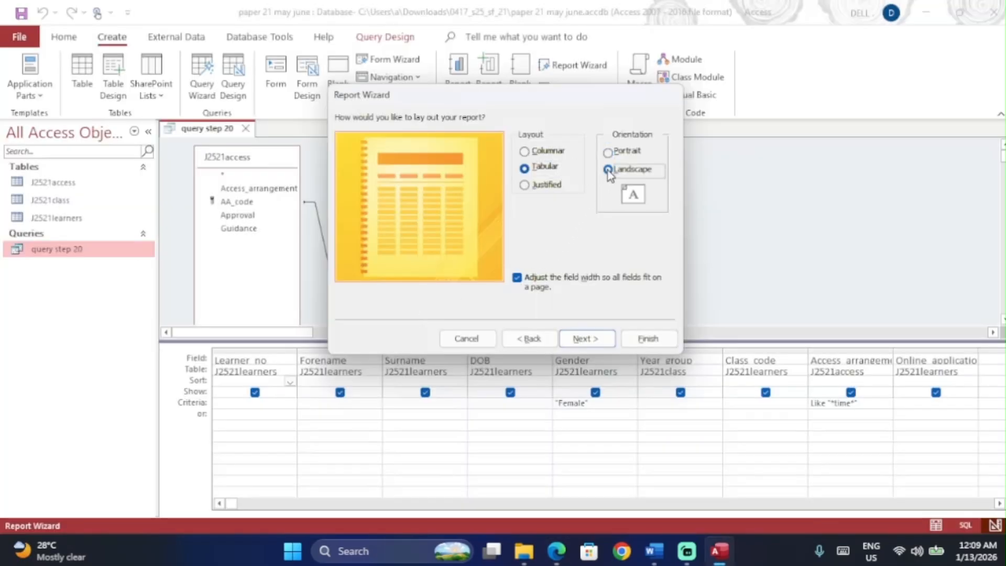
{"action": "left_click", "coordinate": [580, 338]}
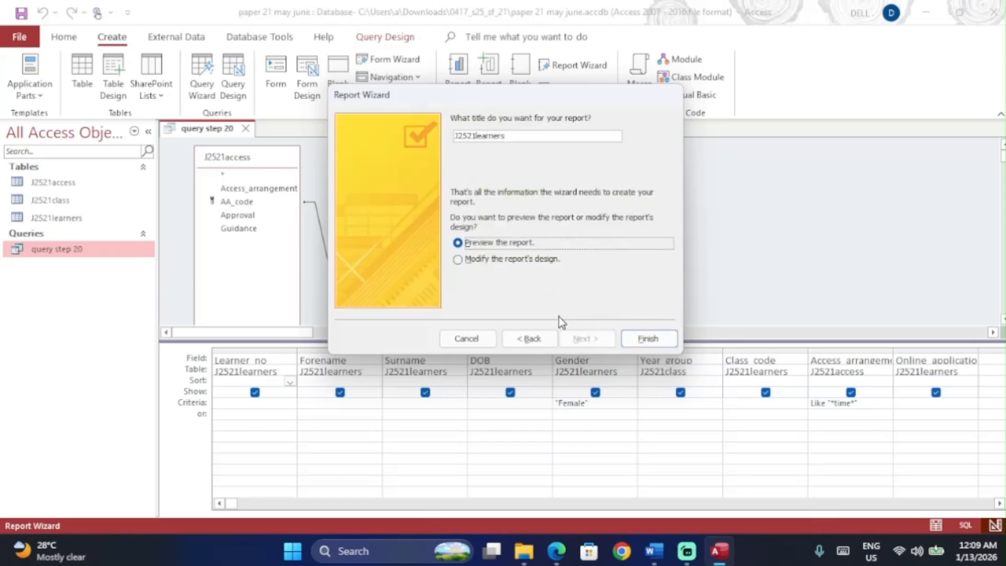
Step: Title the report 'Access arrangements to be scheduled' and finish it in Design view
{"action": "left_click", "coordinate": [504, 267]}
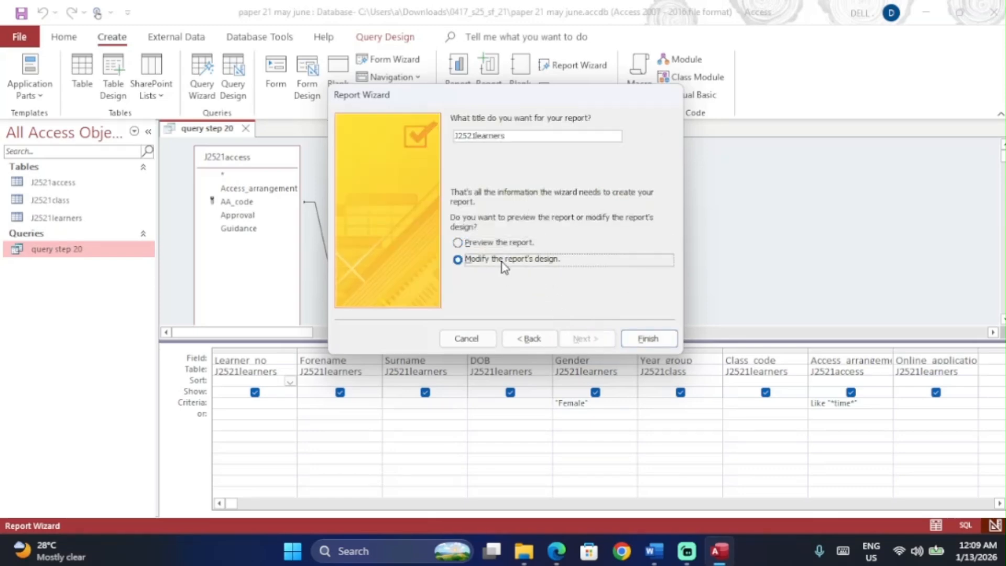
{"action": "key", "text": "alt+Tab"}
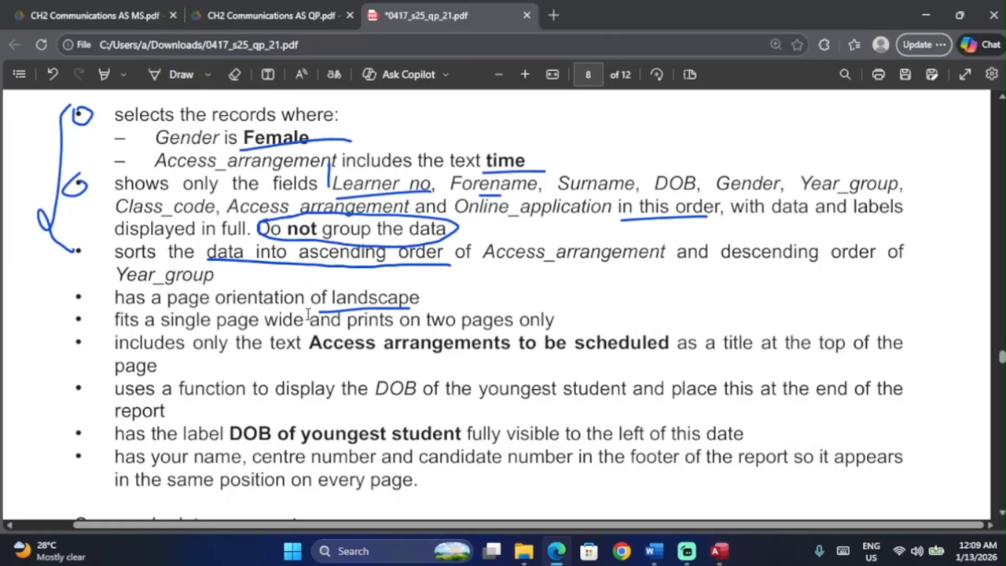
{"action": "left_click_drag", "start_coordinate": [309, 346], "coordinate": [671, 346]}
{"action": "key", "text": "ctrl+c"}
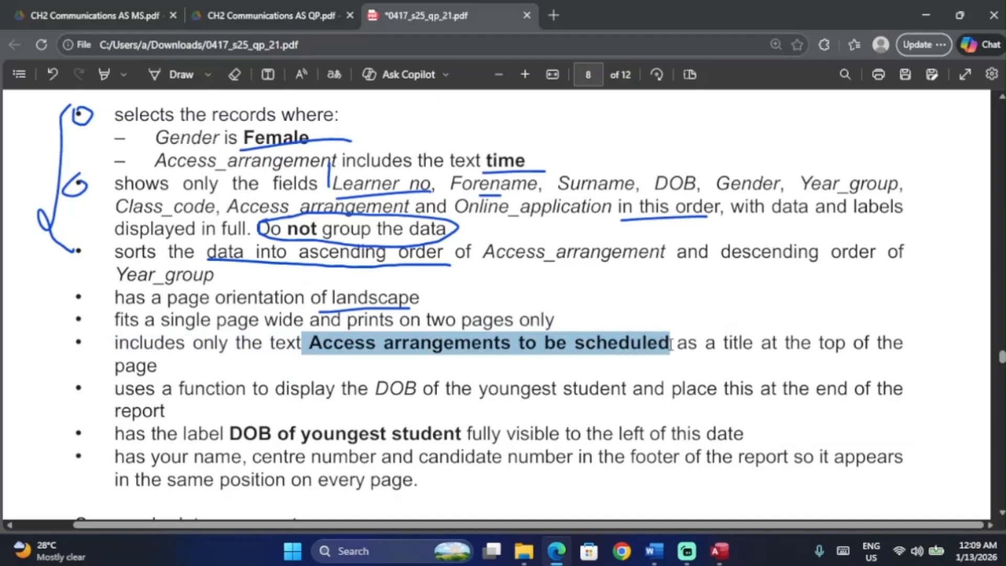
{"action": "key", "text": "alt+Tab"}
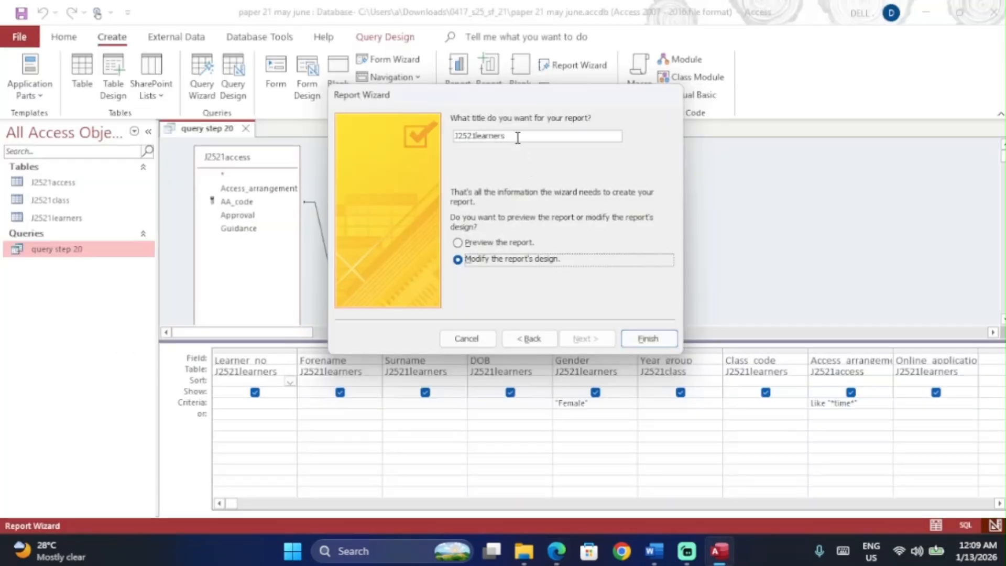
{"action": "left_click_drag", "start_coordinate": [517, 136], "coordinate": [429, 138]}
{"action": "key", "text": "ctrl+v"}
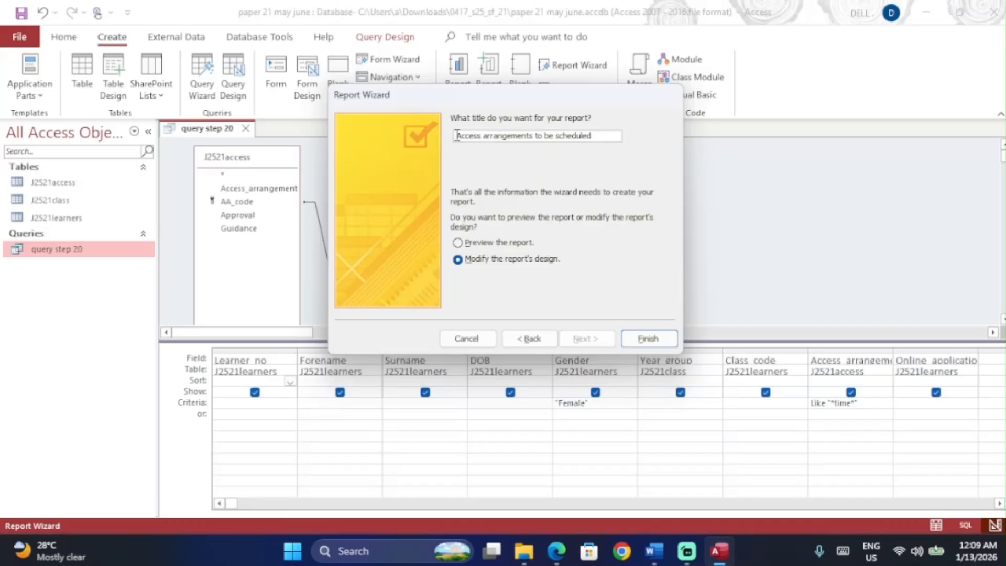
{"action": "key", "text": "BackSpace"}
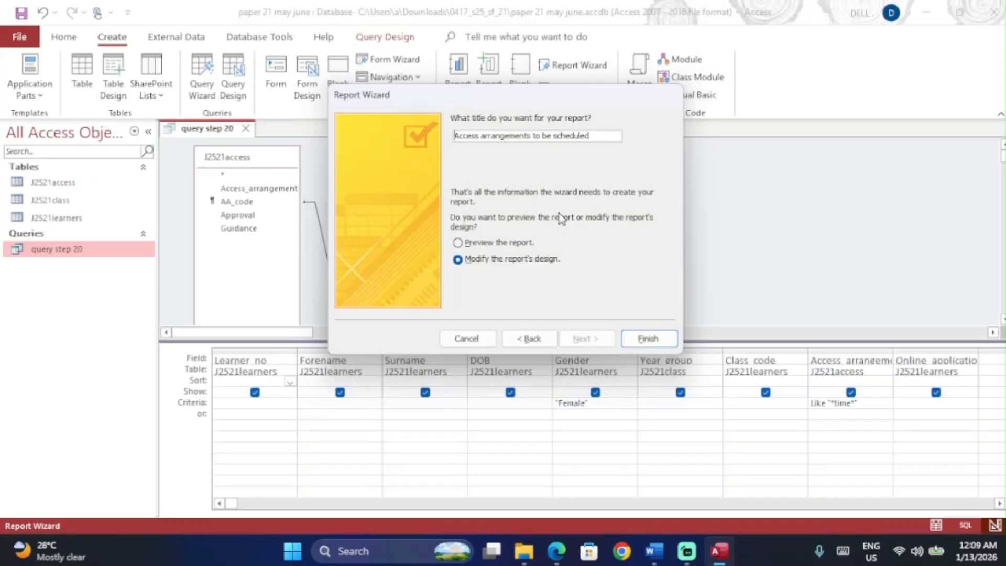
{"action": "left_click", "coordinate": [635, 337]}
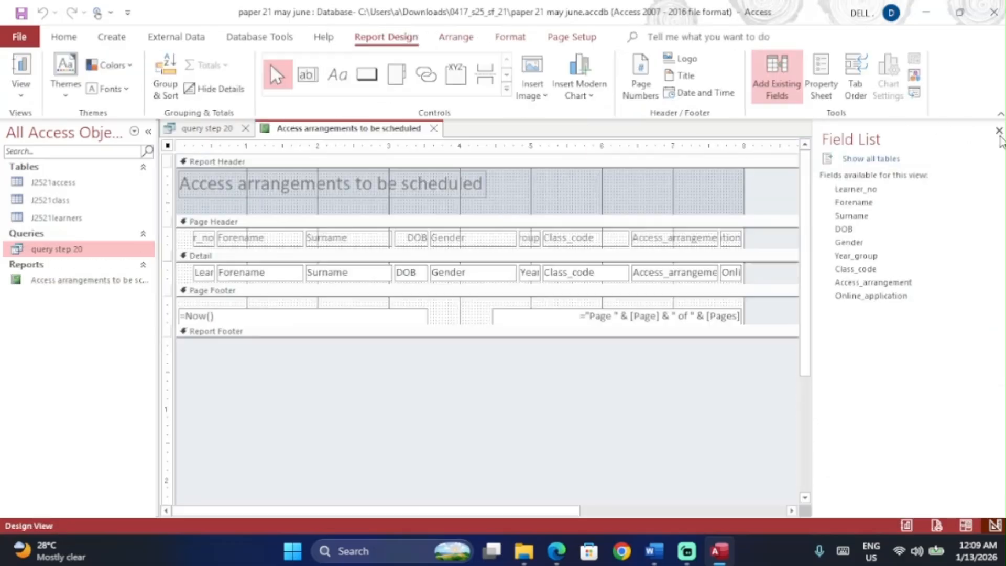
Step: Close the field list and switch the report from Report View to Layout View
{"action": "left_click", "coordinate": [999, 131]}
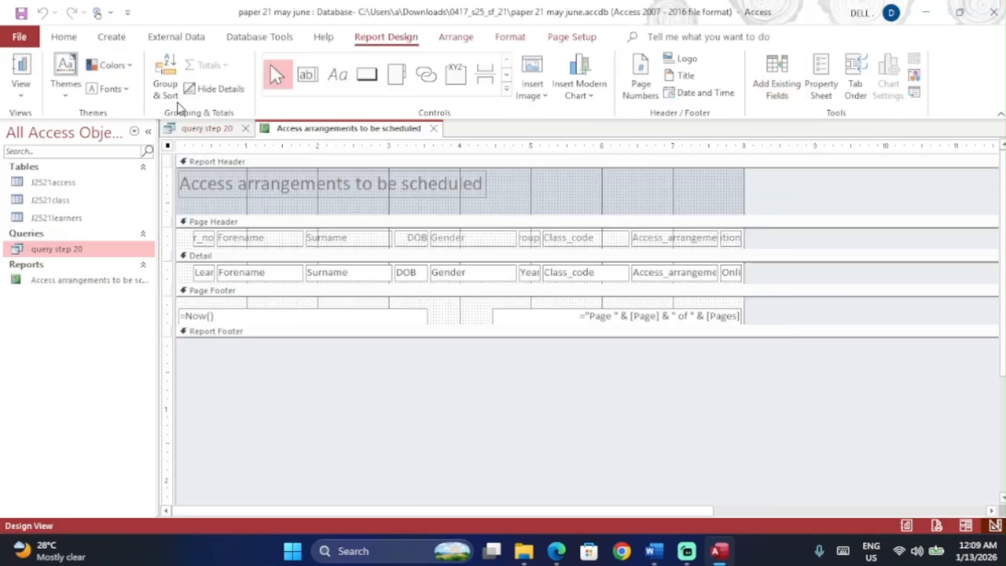
{"action": "left_click", "coordinate": [21, 94]}
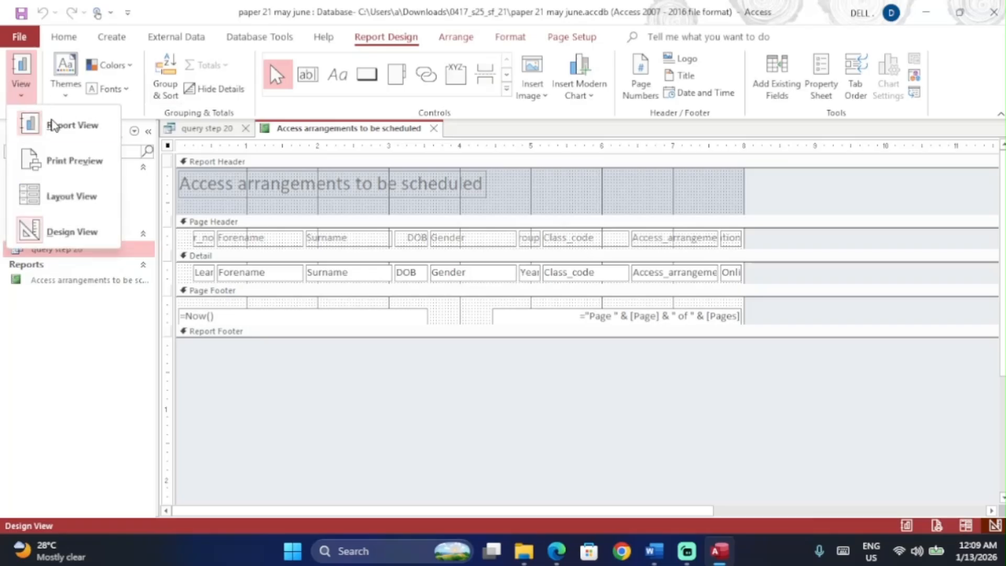
{"action": "left_click", "coordinate": [58, 130]}
{"action": "left_click", "coordinate": [21, 93]}
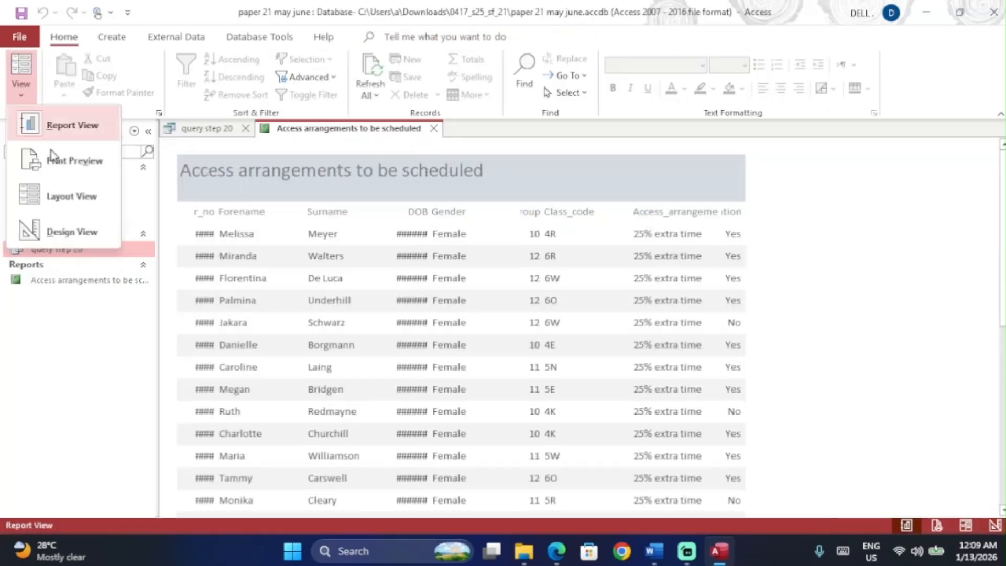
{"action": "left_click", "coordinate": [65, 196]}
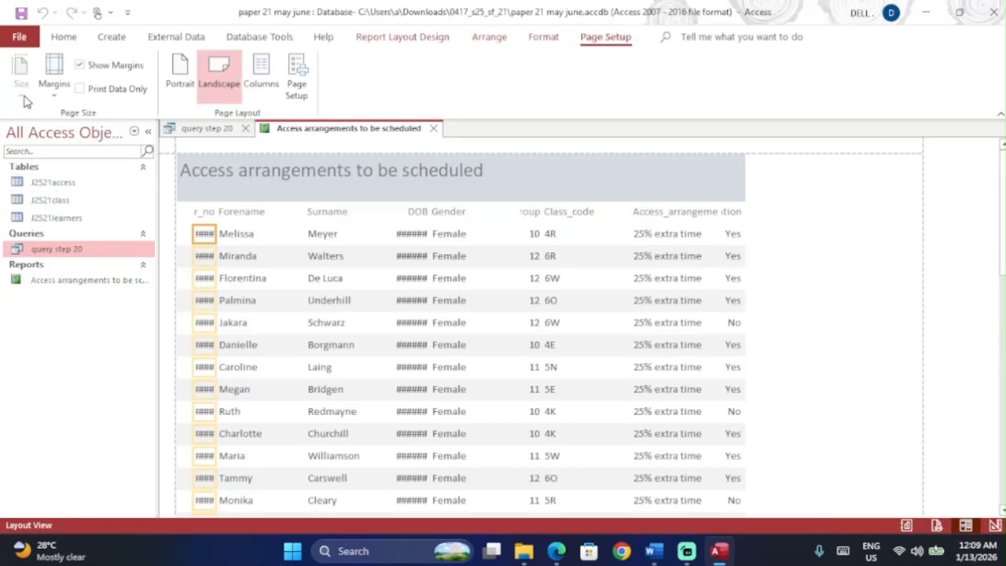
Step: Select the report title and open the Group, Sort and Total pane to add a sort
{"action": "left_click", "coordinate": [65, 38]}
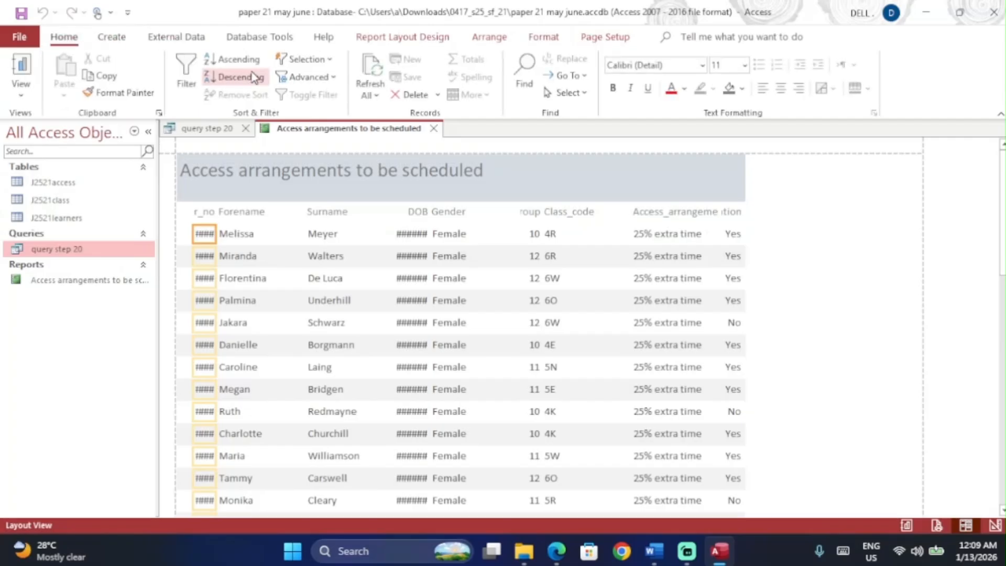
{"action": "left_click", "coordinate": [299, 169]}
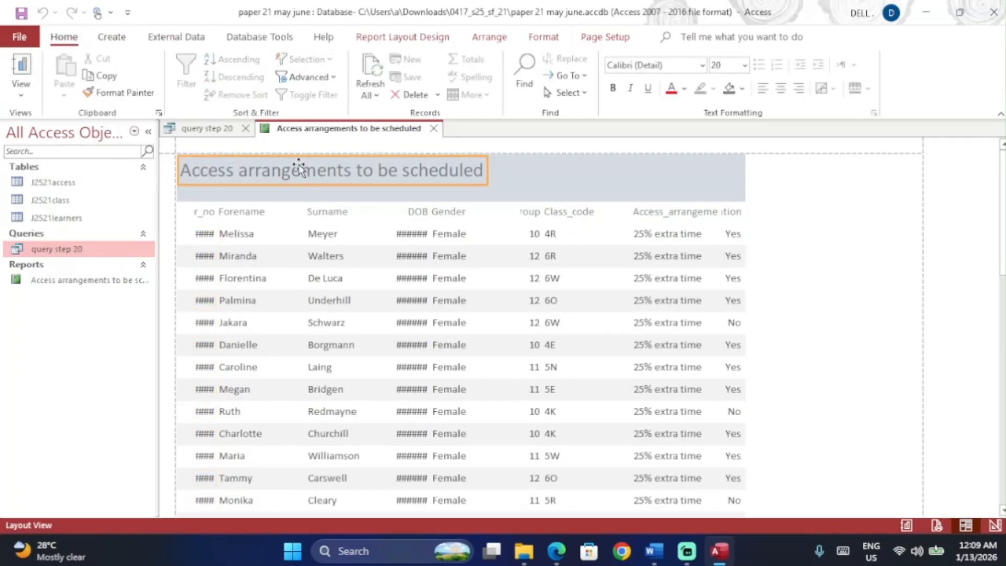
{"action": "left_click", "coordinate": [386, 38]}
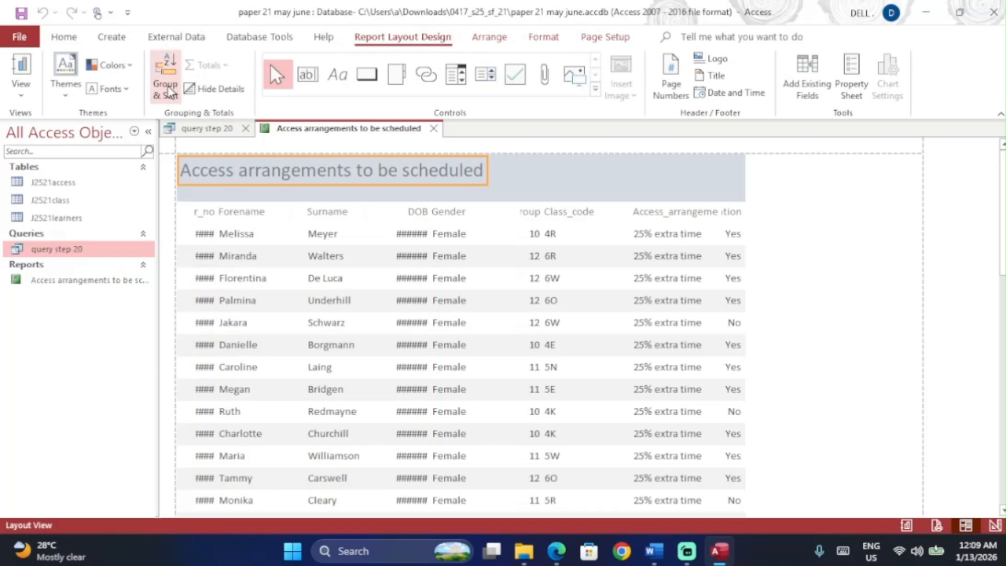
{"action": "left_click", "coordinate": [167, 85]}
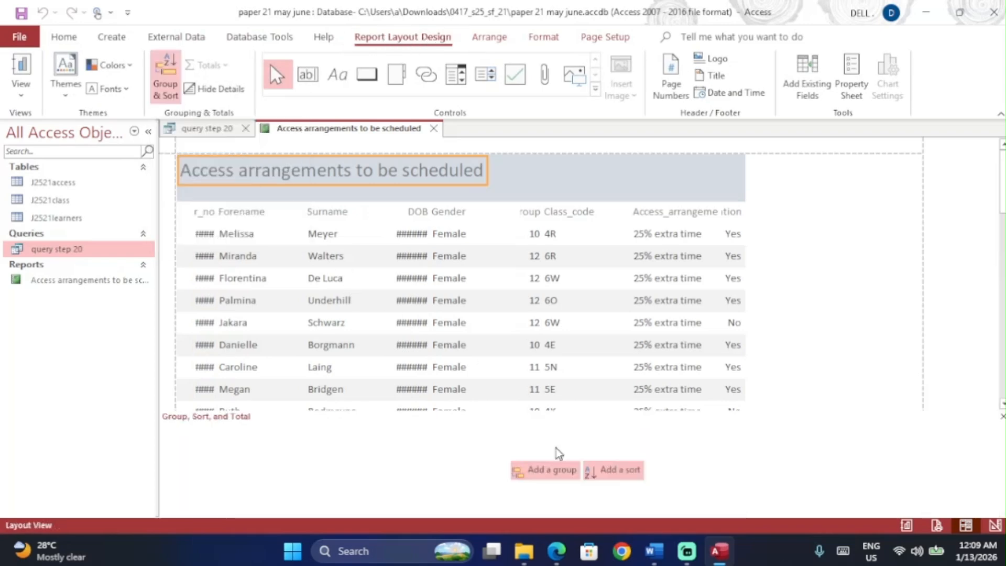
{"action": "left_click", "coordinate": [624, 471]}
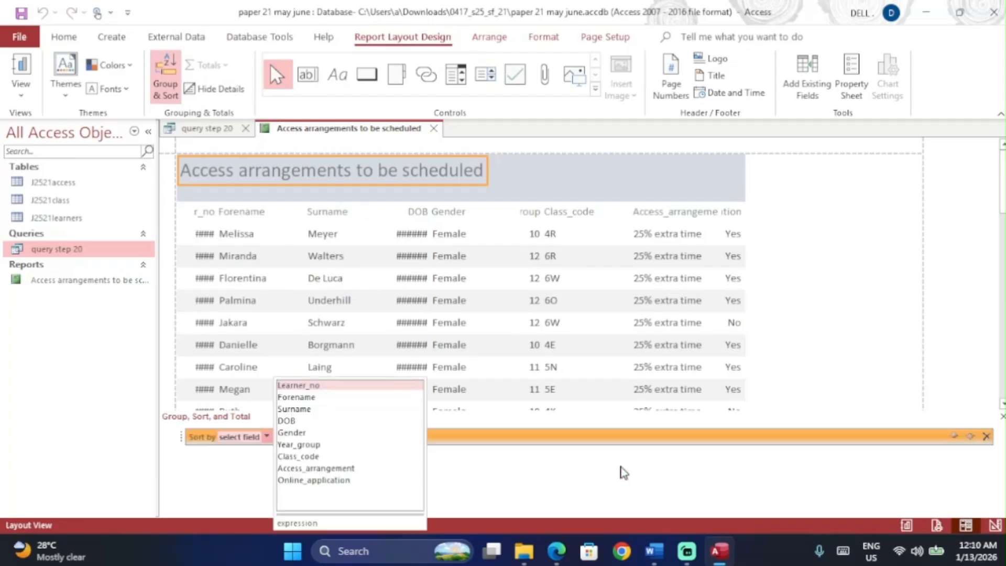
Step: Highlight the sorting requirement in the question PDF and close the split-screen pane
{"action": "key", "text": "alt+Tab"}
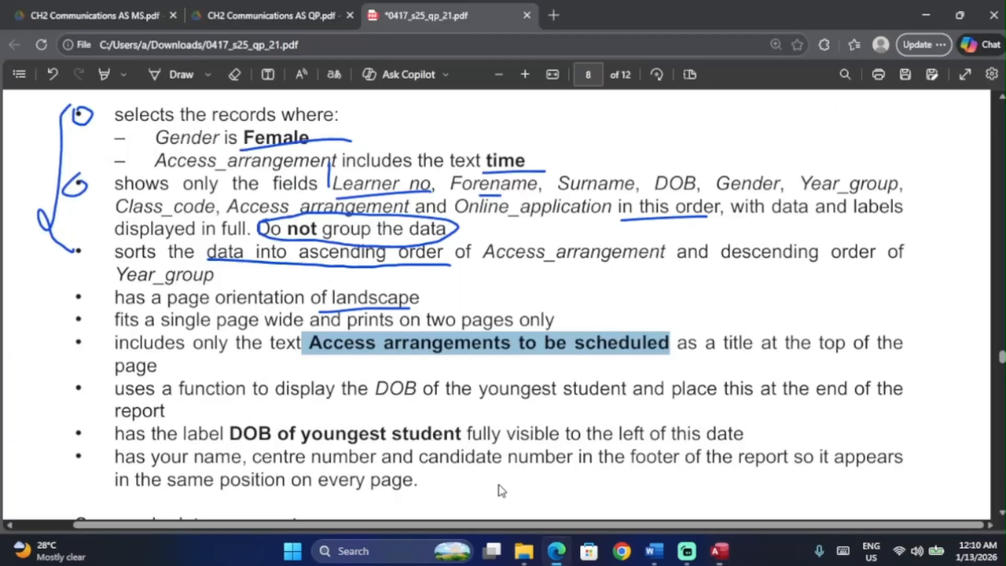
{"action": "left_click", "coordinate": [349, 286]}
{"action": "left_click_drag", "start_coordinate": [115, 251], "coordinate": [232, 252]}
{"action": "left_click", "coordinate": [822, 44]}
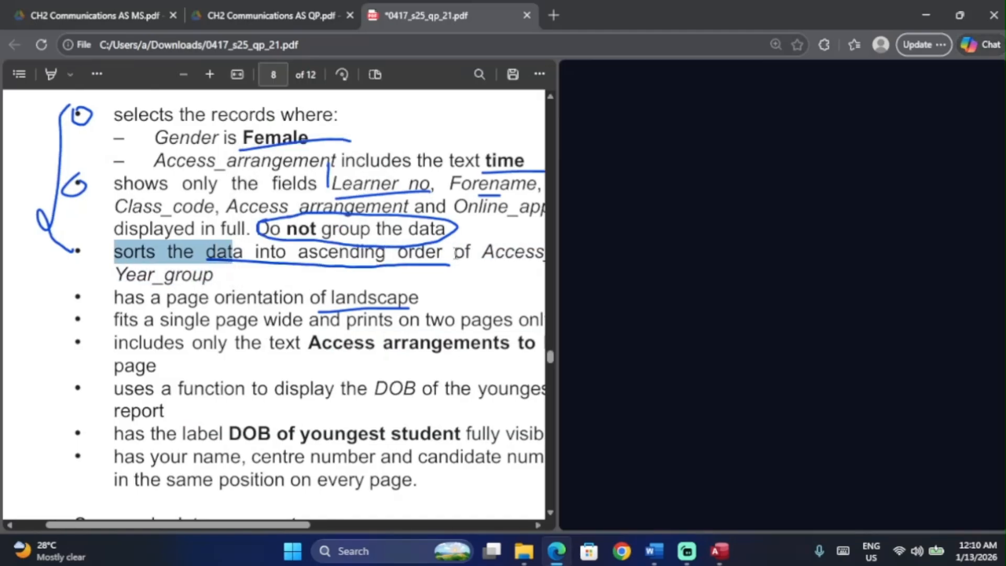
{"action": "left_click", "coordinate": [973, 45]}
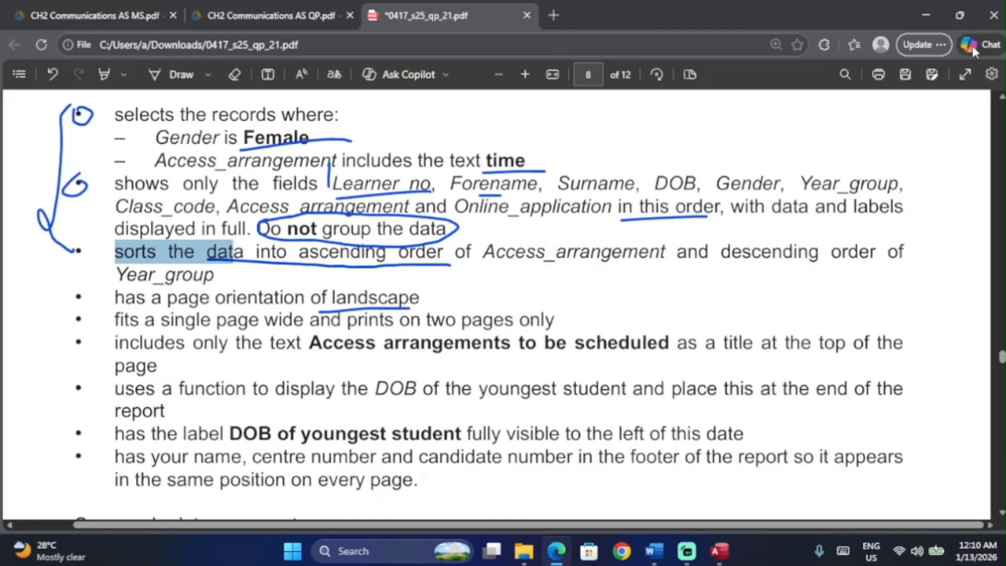
{"action": "scroll", "coordinate": [295, 252], "scroll_direction": "up", "scroll_amount": 2}
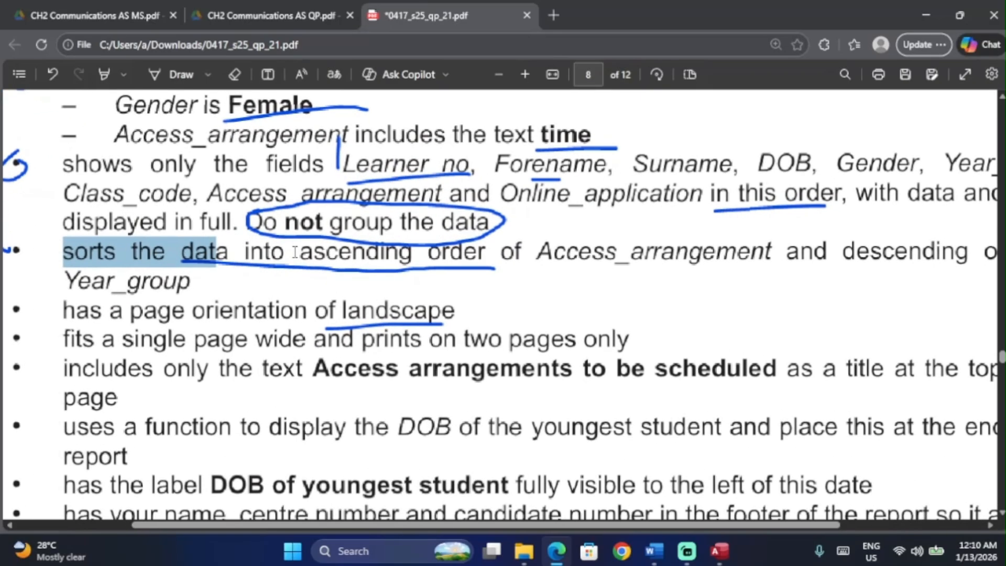
{"action": "scroll", "coordinate": [347, 245], "scroll_direction": "down", "scroll_amount": 2}
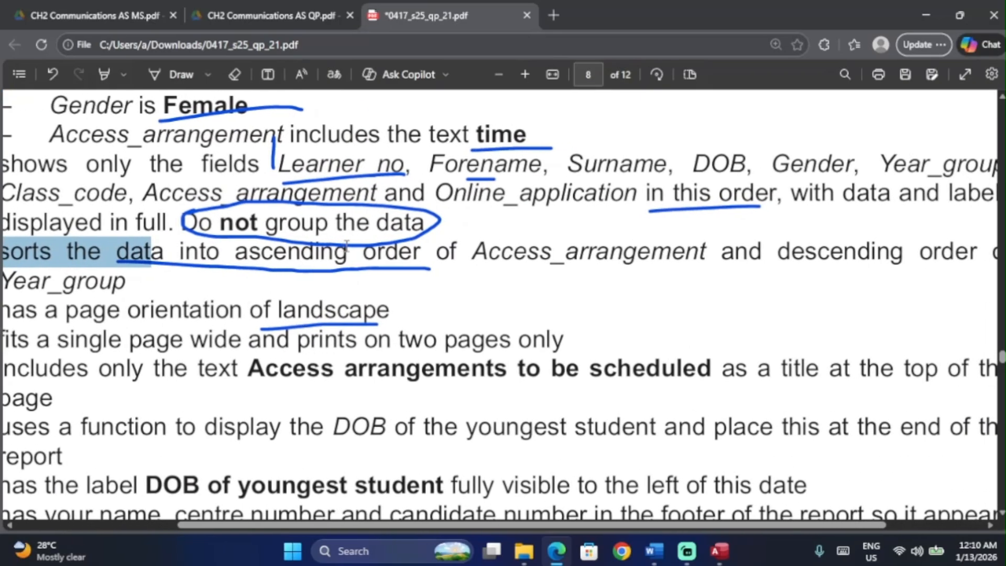
{"action": "key", "text": "alt+Tab"}
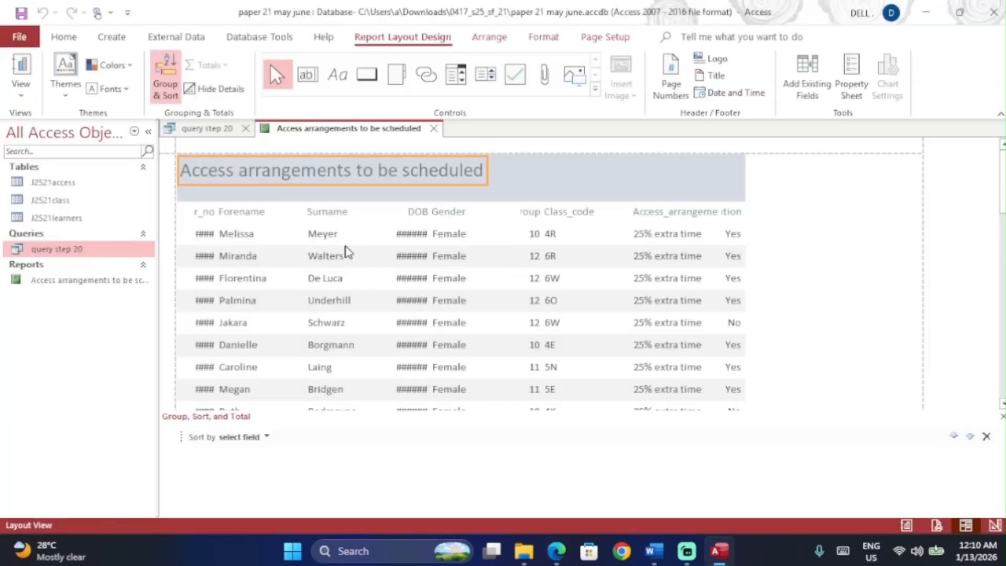
Step: Sort the report by Access_arrangement from A to Z
{"action": "left_click", "coordinate": [266, 438]}
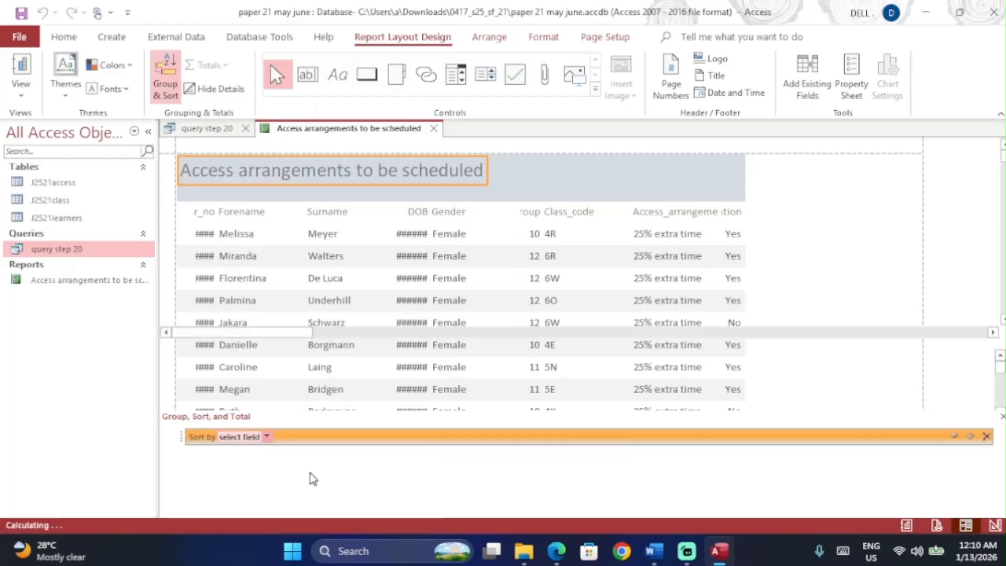
{"action": "left_click", "coordinate": [314, 469]}
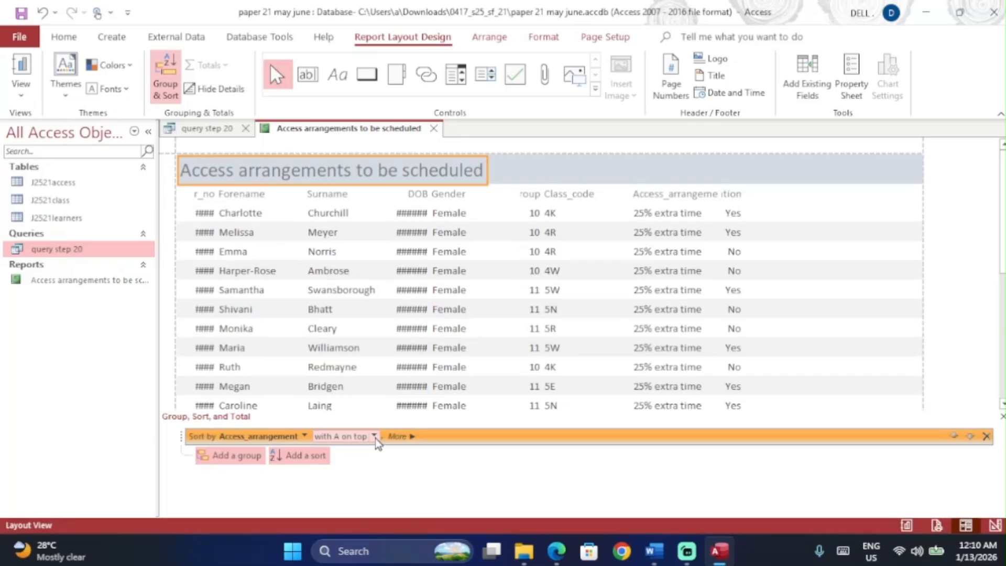
{"action": "key", "text": "alt+Tab"}
{"action": "scroll", "coordinate": [464, 313], "scroll_direction": "down", "scroll_amount": 3, "text": "ctrl"}
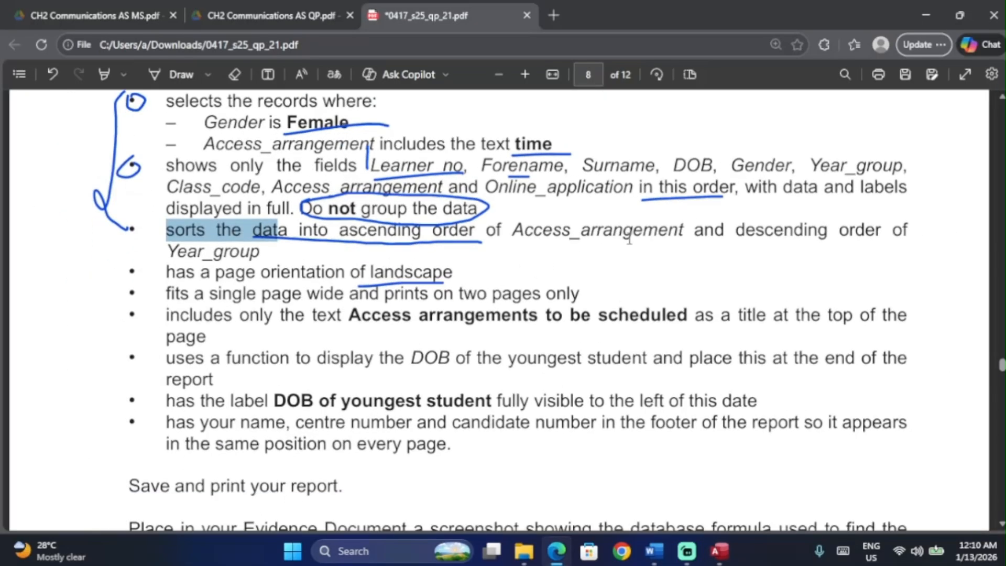
{"action": "key", "text": "alt+Tab"}
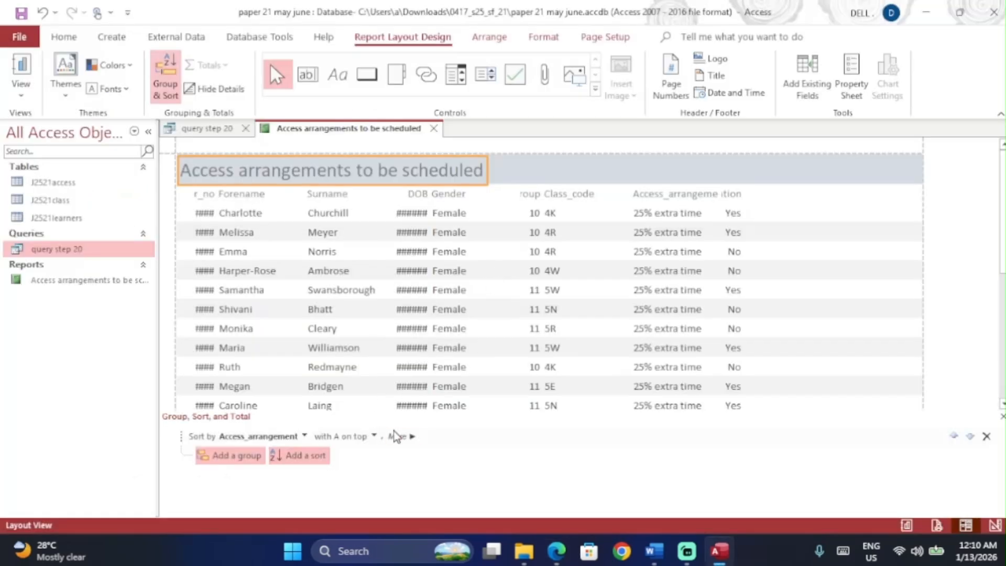
Step: Add a second sort on Year_group from largest to smallest and close the sorting pane
{"action": "left_click", "coordinate": [329, 457]}
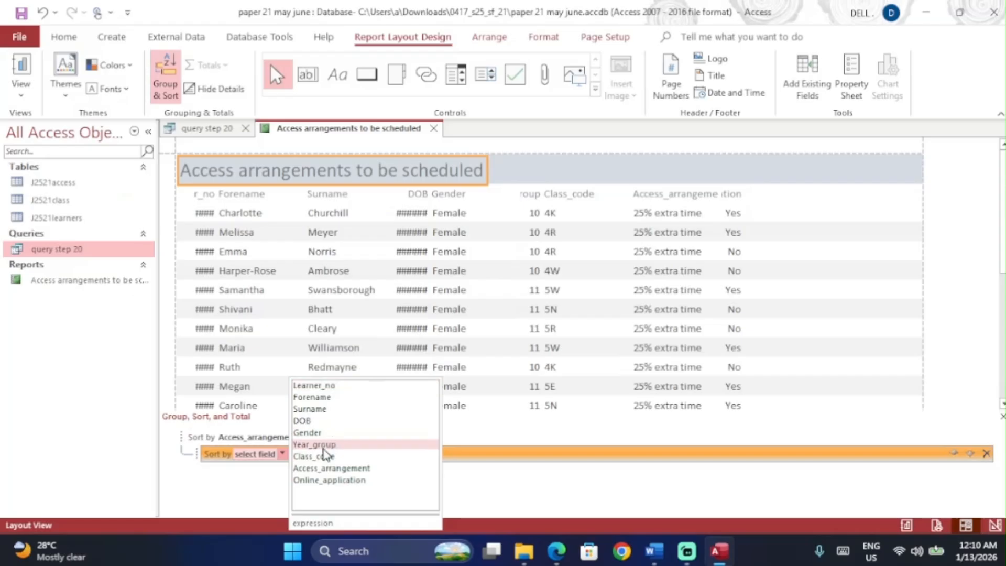
{"action": "left_click", "coordinate": [331, 446]}
{"action": "left_click", "coordinate": [392, 453]}
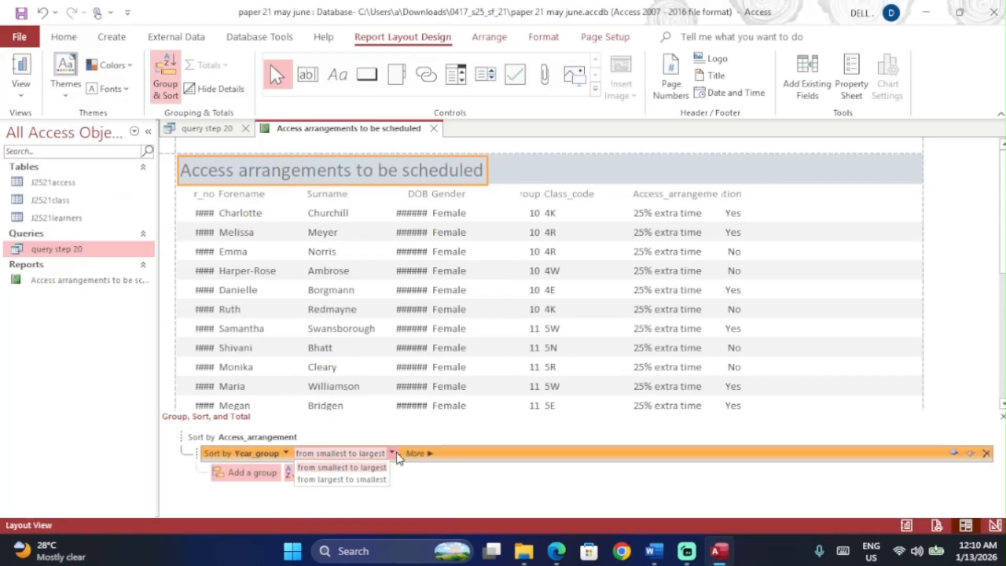
{"action": "left_click", "coordinate": [362, 476]}
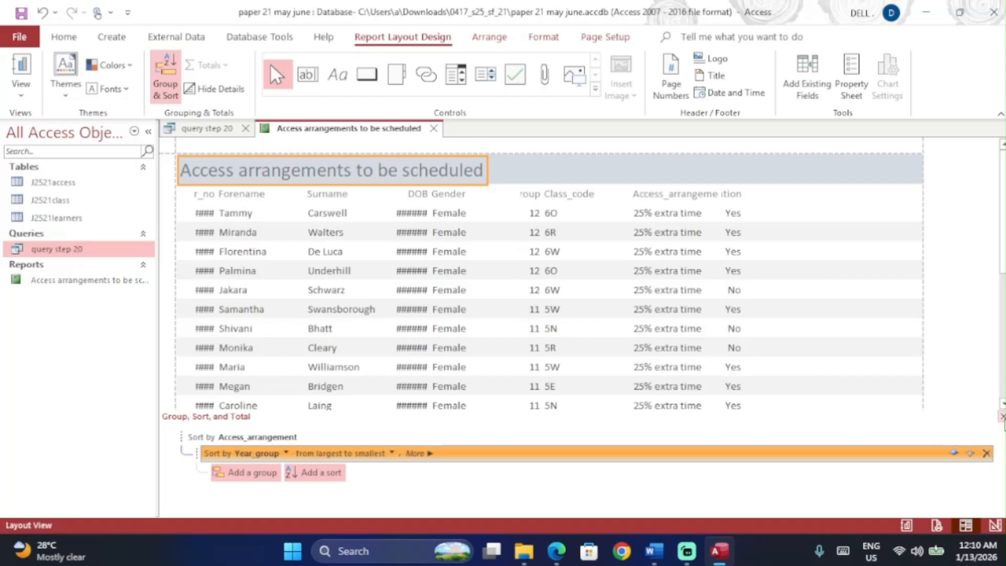
{"action": "left_click", "coordinate": [1002, 416]}
{"action": "key", "text": "alt+Tab"}
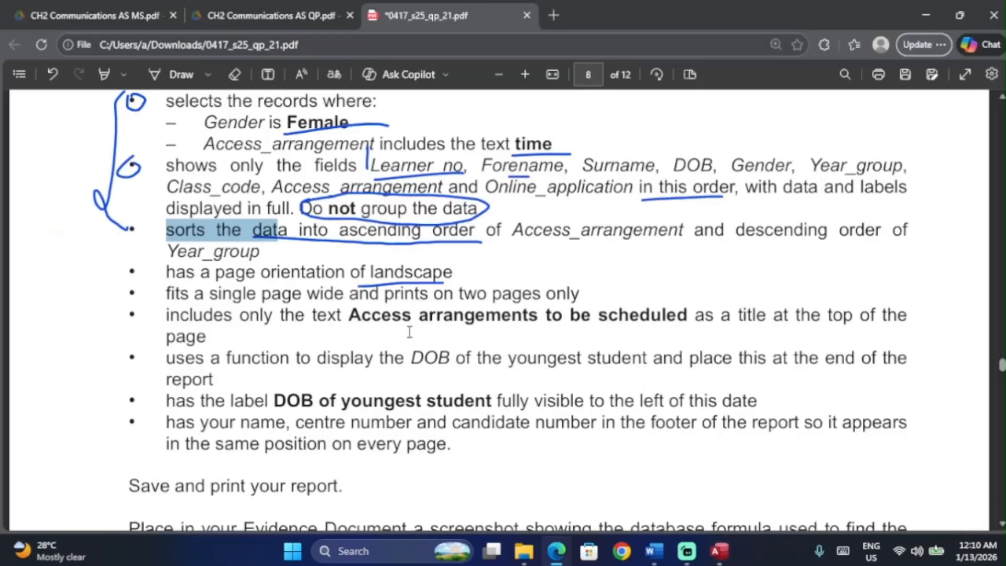
{"action": "scroll", "coordinate": [410, 331], "scroll_direction": "up", "scroll_amount": 2}
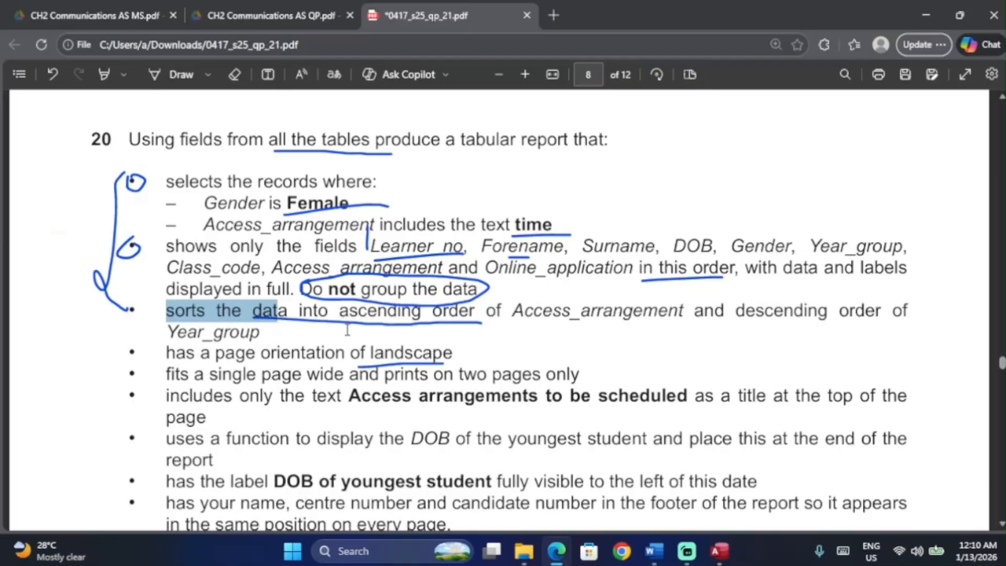
Step: Ink a margin line, circle the sorting, landscape and title bullets, and underline the report title
{"action": "scroll", "coordinate": [360, 408], "scroll_direction": "up", "scroll_amount": 1, "text": "ctrl"}
{"action": "left_click", "coordinate": [182, 79]}
{"action": "left_click_drag", "start_coordinate": [62, 169], "coordinate": [61, 296]}
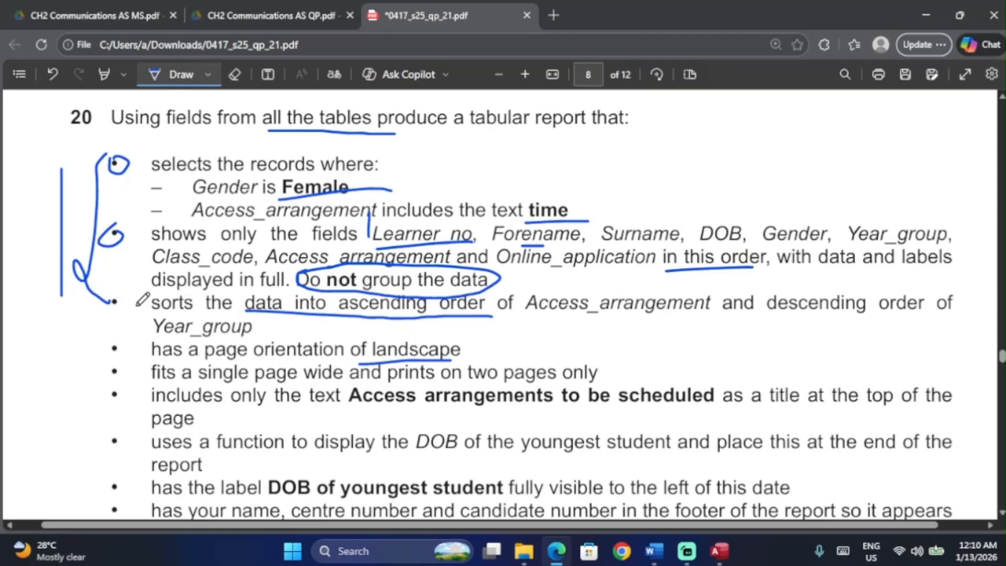
{"action": "mouse_move", "coordinate": [120, 303]}
{"action": "left_mouse_down"}
{"action": "mouse_move", "coordinate": [115, 312]}
{"action": "mouse_move", "coordinate": [108, 303]}
{"action": "left_mouse_up"}
{"action": "mouse_move", "coordinate": [113, 349]}
{"action": "left_mouse_down"}
{"action": "mouse_move", "coordinate": [112, 364]}
{"action": "mouse_move", "coordinate": [131, 349]}
{"action": "left_mouse_up"}
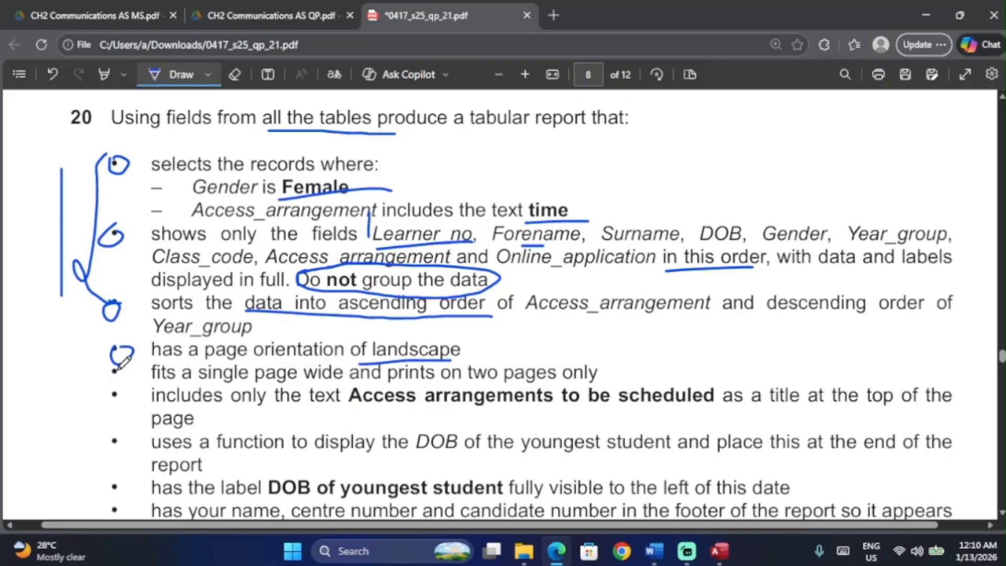
{"action": "left_click_drag", "start_coordinate": [370, 405], "coordinate": [584, 407]}
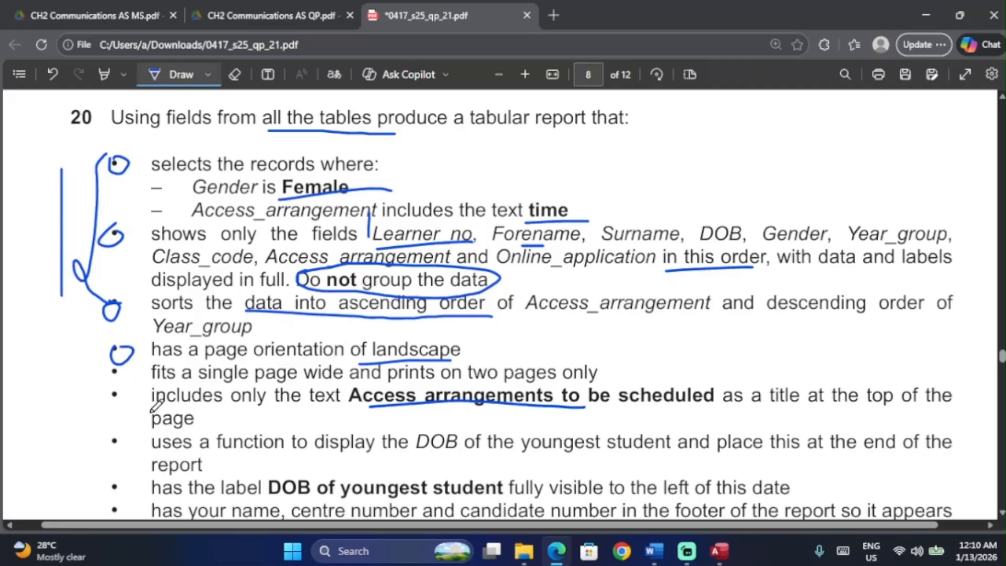
{"action": "mouse_move", "coordinate": [120, 389]}
{"action": "left_mouse_down"}
{"action": "mouse_move", "coordinate": [101, 395]}
{"action": "mouse_move", "coordinate": [116, 391]}
{"action": "left_mouse_up"}
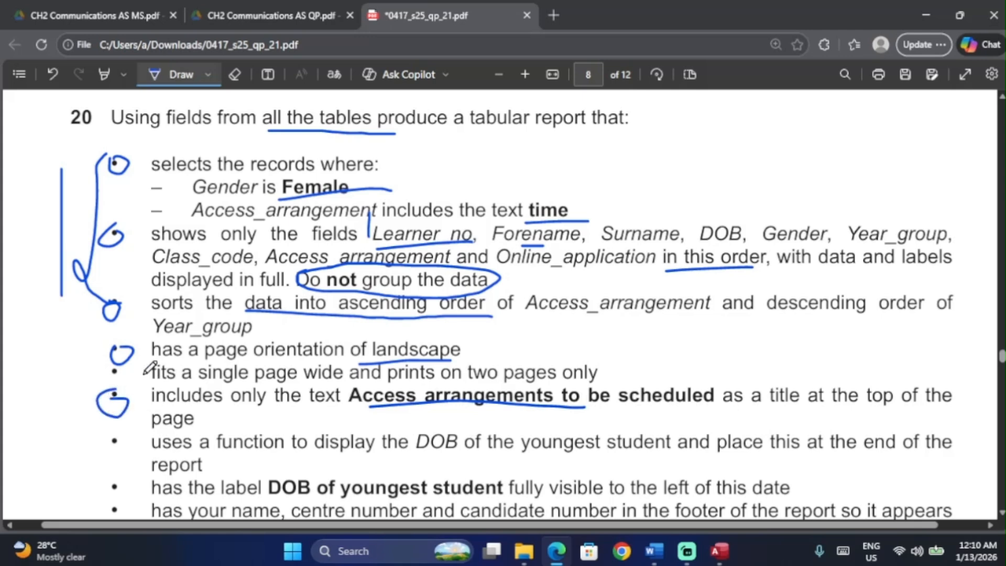
{"action": "scroll", "coordinate": [222, 271], "scroll_direction": "down", "scroll_amount": 1}
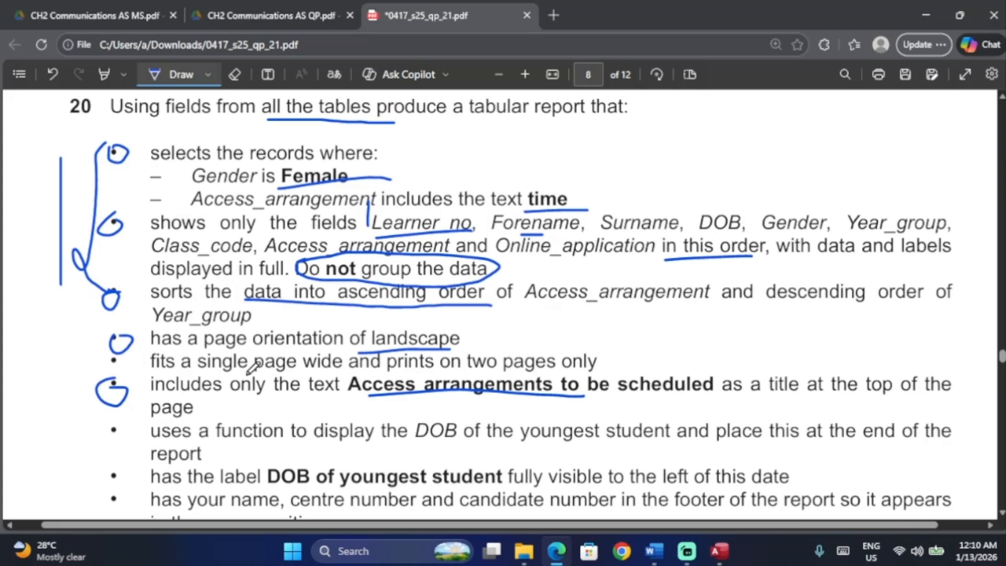
{"action": "scroll", "coordinate": [253, 368], "scroll_direction": "down", "scroll_amount": 1}
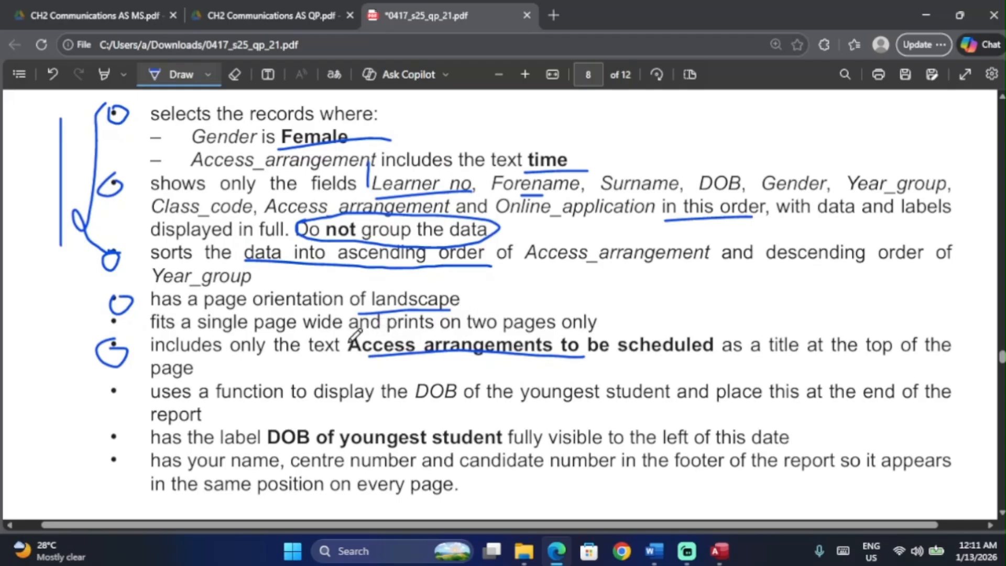
Step: Keep the report in Layout View and move the Online_application column to the right edge
{"action": "key", "text": "alt+Tab"}
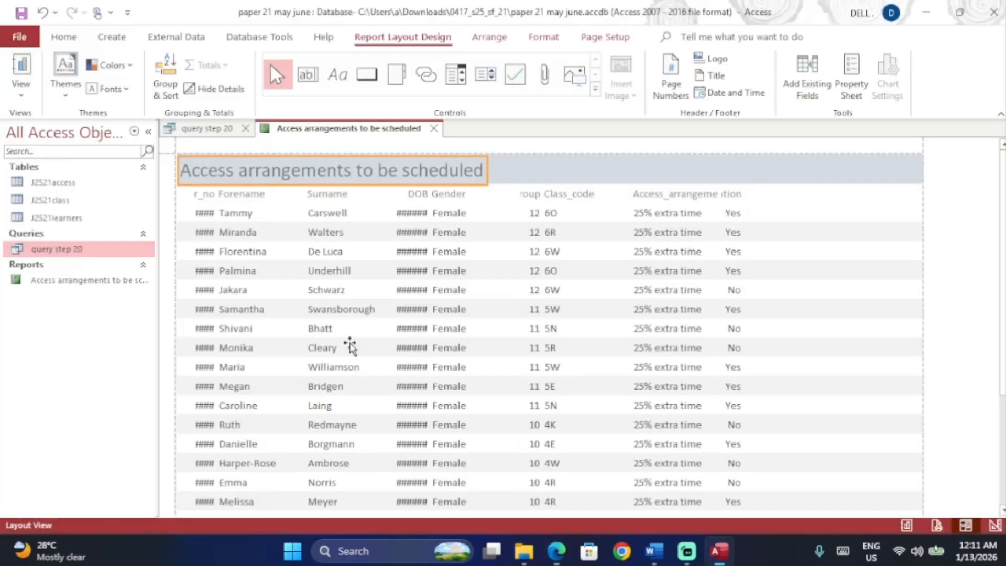
{"action": "key", "text": "alt+Tab"}
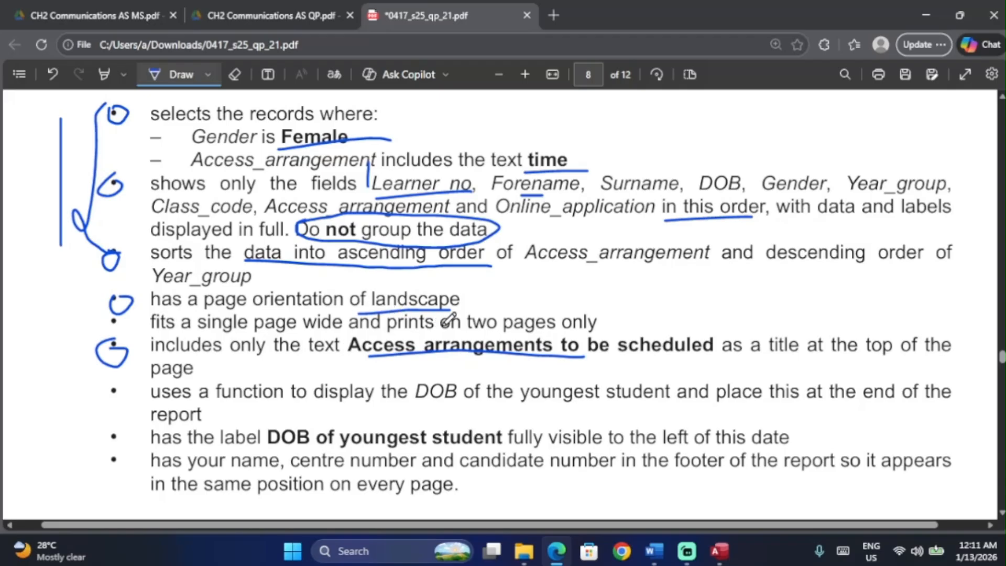
{"action": "key", "text": "alt+Tab"}
{"action": "left_click", "coordinate": [19, 94]}
{"action": "left_click", "coordinate": [68, 193]}
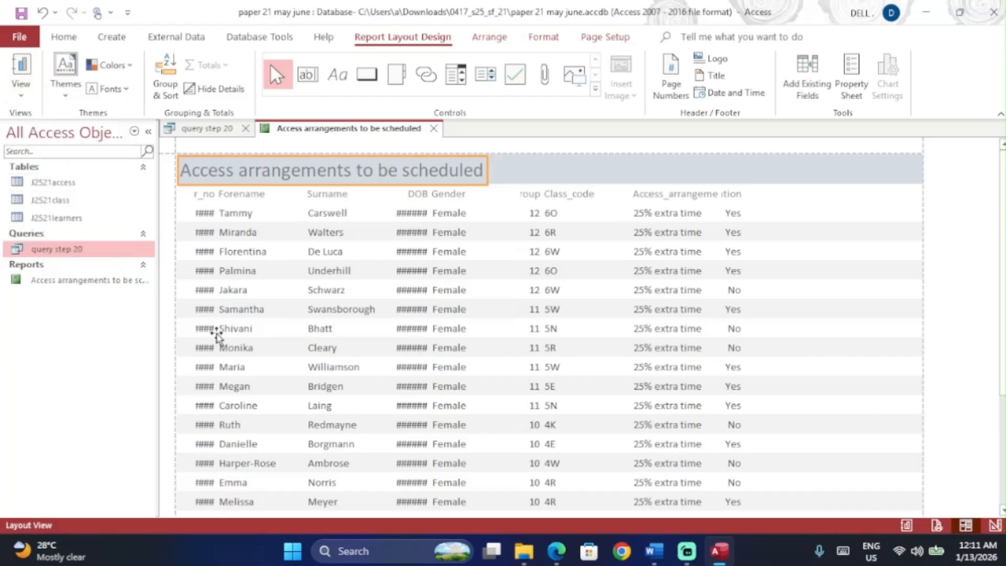
{"action": "left_click", "coordinate": [733, 194]}
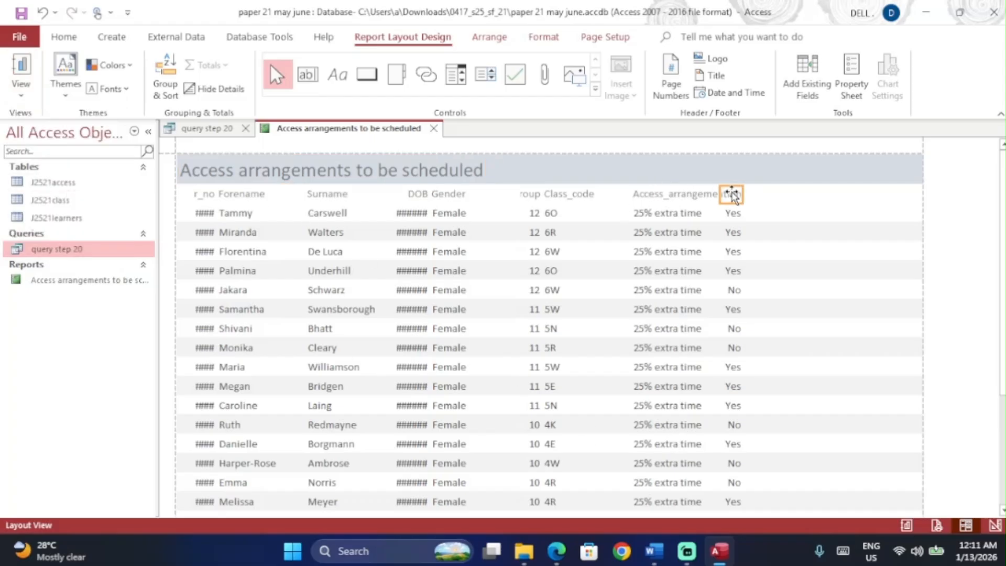
{"action": "left_click", "coordinate": [736, 219]}
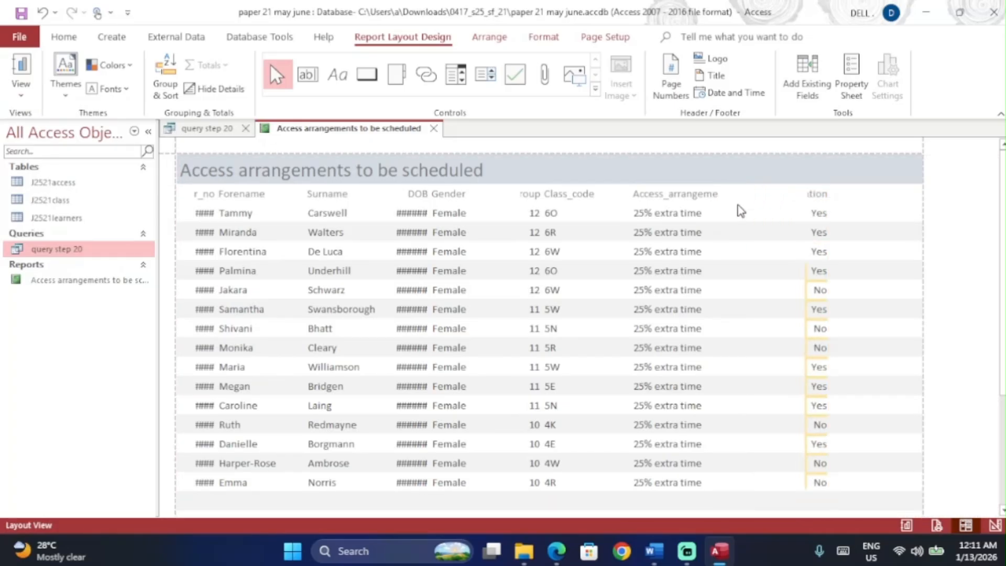
{"action": "left_click_drag", "start_coordinate": [832, 195], "coordinate": [909, 195]}
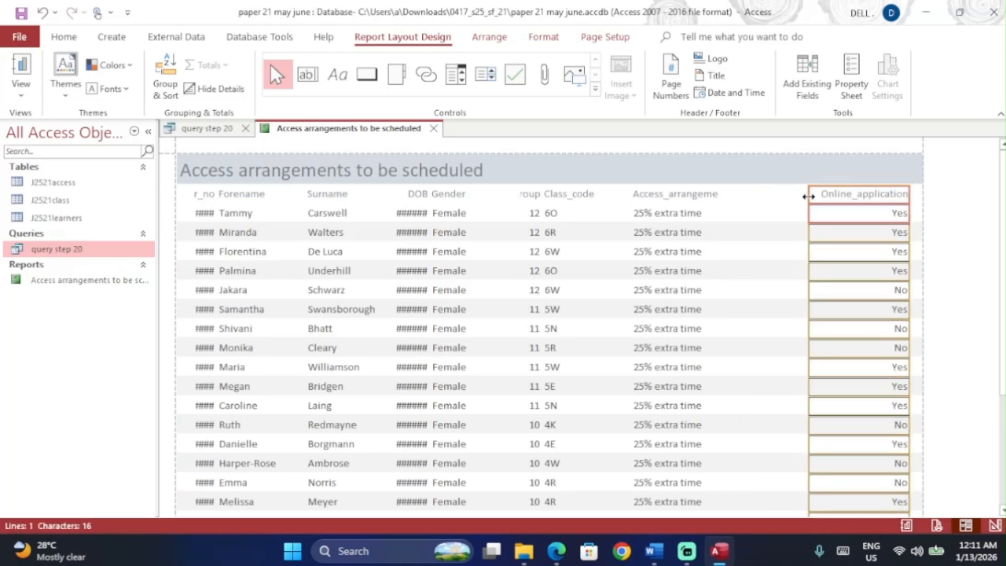
Step: Widen Access_arrangement to show its full label and move Class_code beside it
{"action": "left_click", "coordinate": [671, 187]}
{"action": "left_click", "coordinate": [673, 194]}
{"action": "left_click", "coordinate": [672, 215], "text": "shift"}
{"action": "left_click_drag", "start_coordinate": [720, 210], "coordinate": [817, 195]}
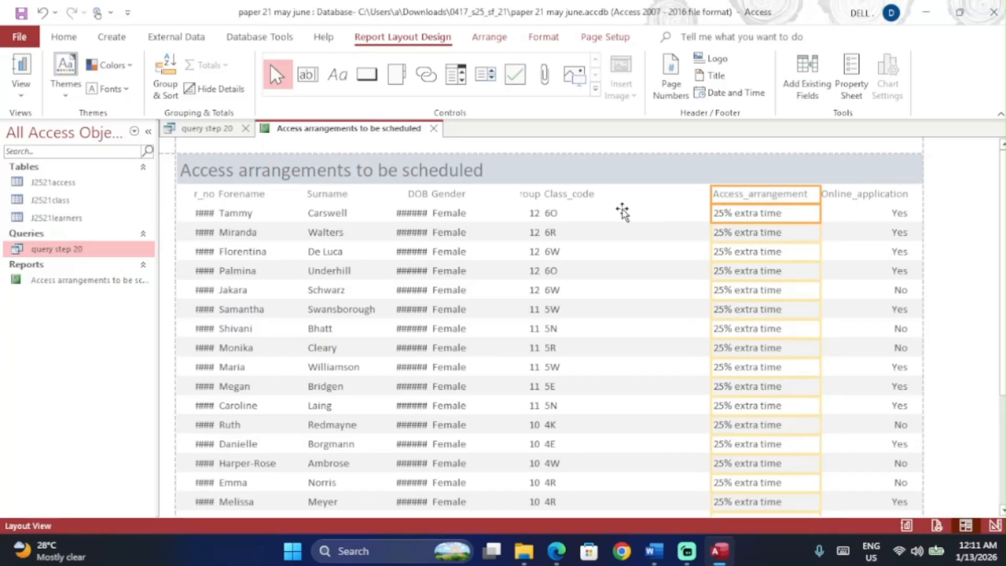
{"action": "left_click", "coordinate": [571, 201]}
{"action": "left_click", "coordinate": [571, 209]}
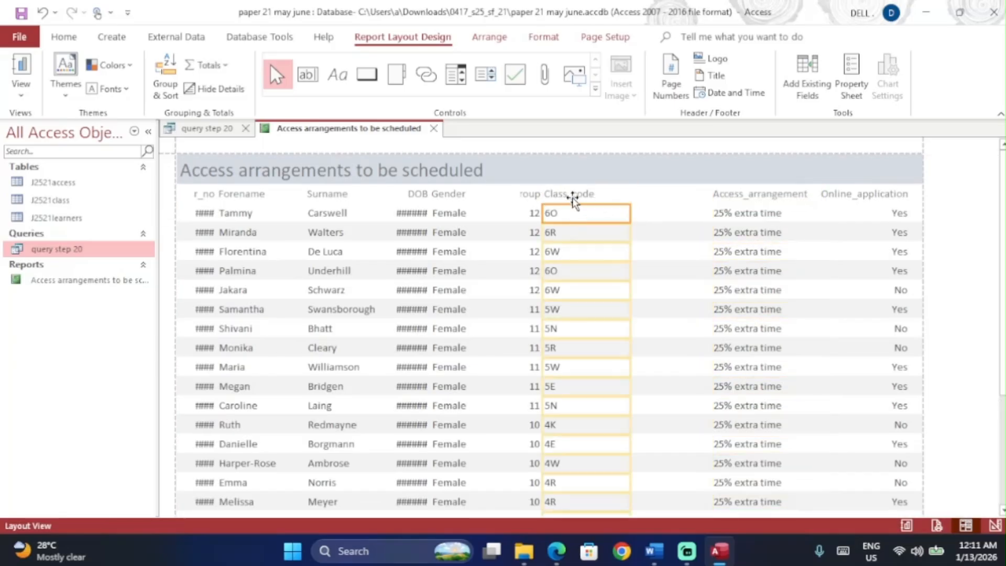
{"action": "left_click_drag", "start_coordinate": [628, 197], "coordinate": [578, 200]}
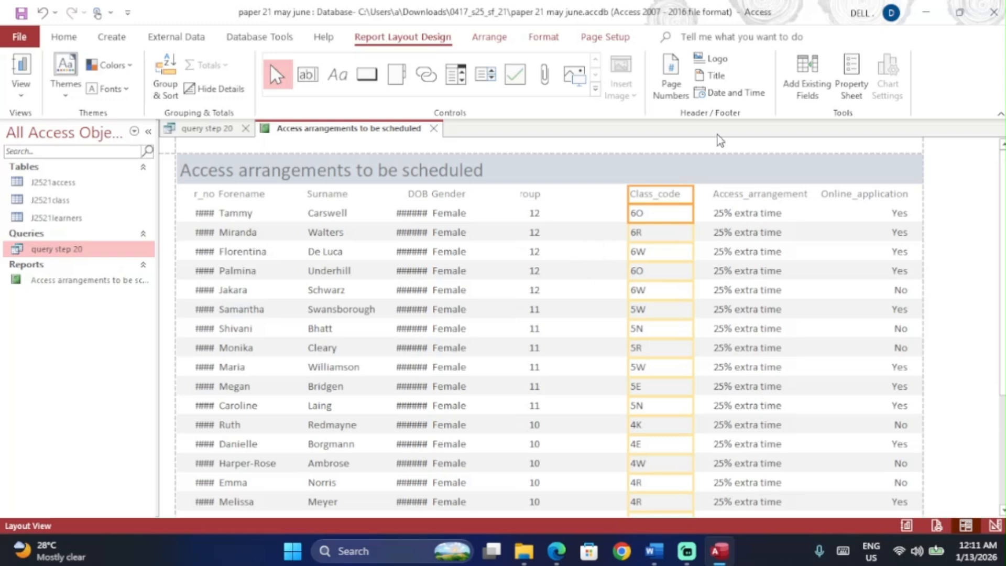
Step: Widen Year_group to show its full label and move the narrowed Gender column beside it
{"action": "key", "text": "alt+Tab"}
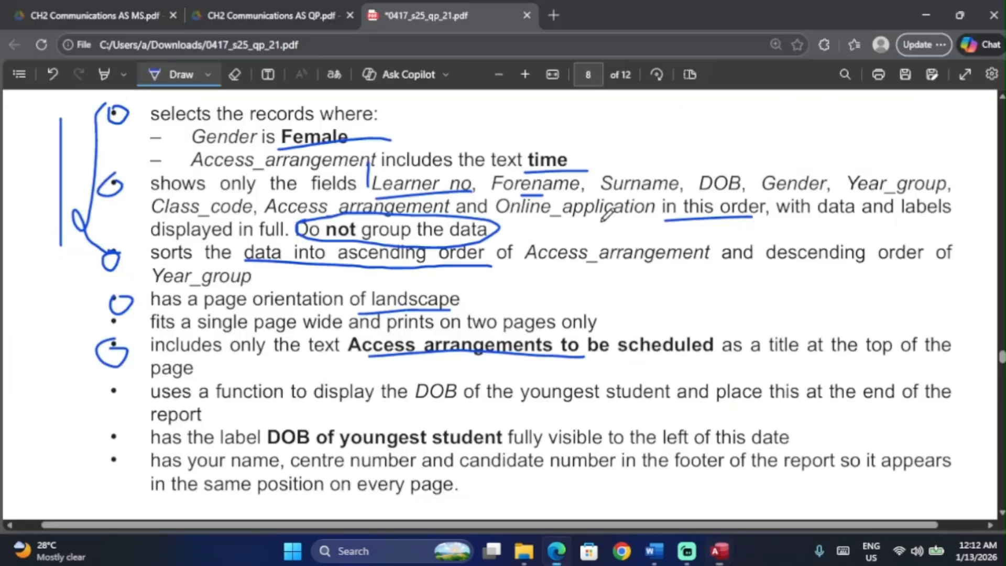
{"action": "key", "text": "alt+Tab"}
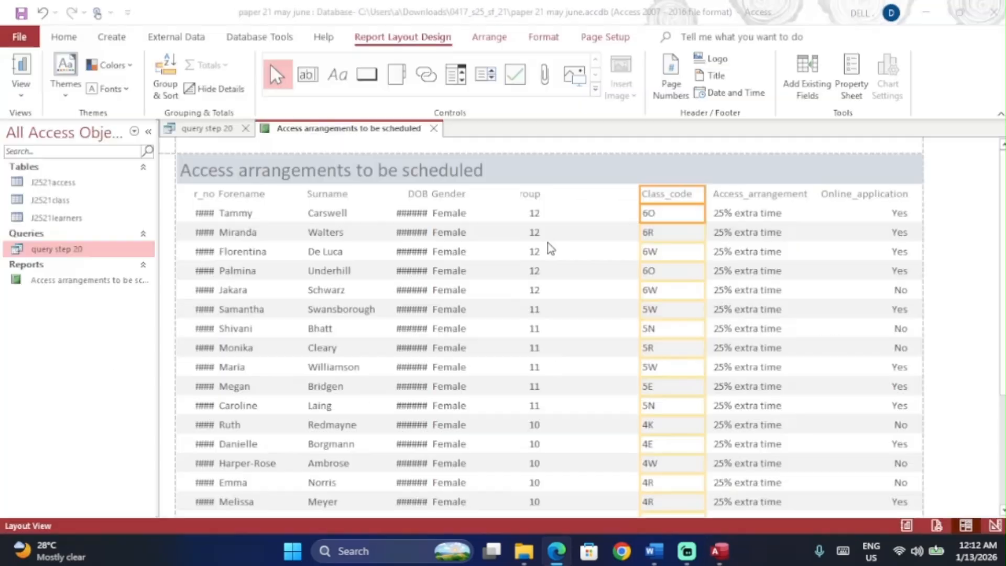
{"action": "left_click", "coordinate": [532, 212]}
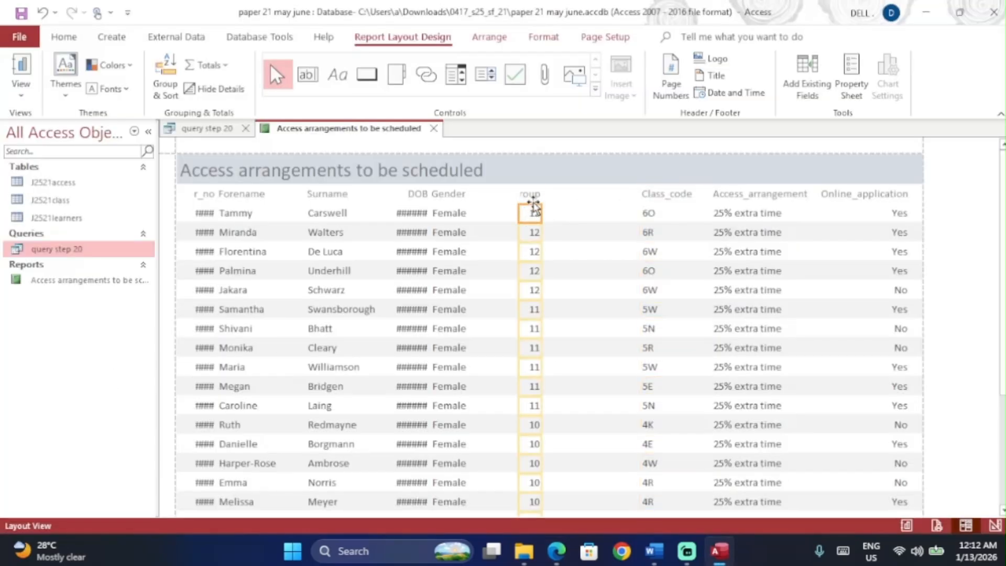
{"action": "left_click", "coordinate": [532, 195]}
{"action": "left_click_drag", "start_coordinate": [543, 196], "coordinate": [604, 195]}
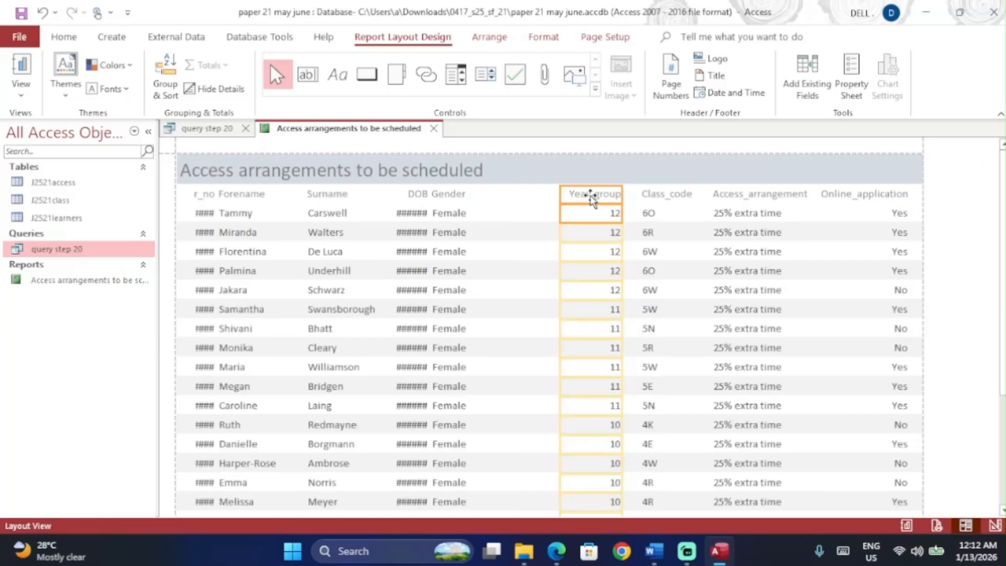
{"action": "key", "text": "alt+Tab"}
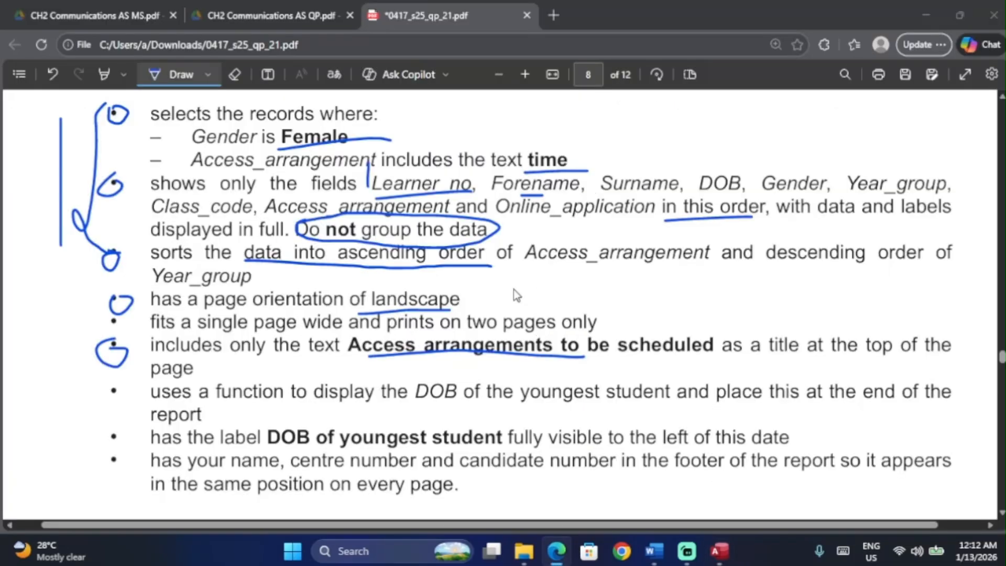
{"action": "key", "text": "alt+Tab"}
{"action": "left_click_drag", "start_coordinate": [462, 195], "coordinate": [517, 199]}
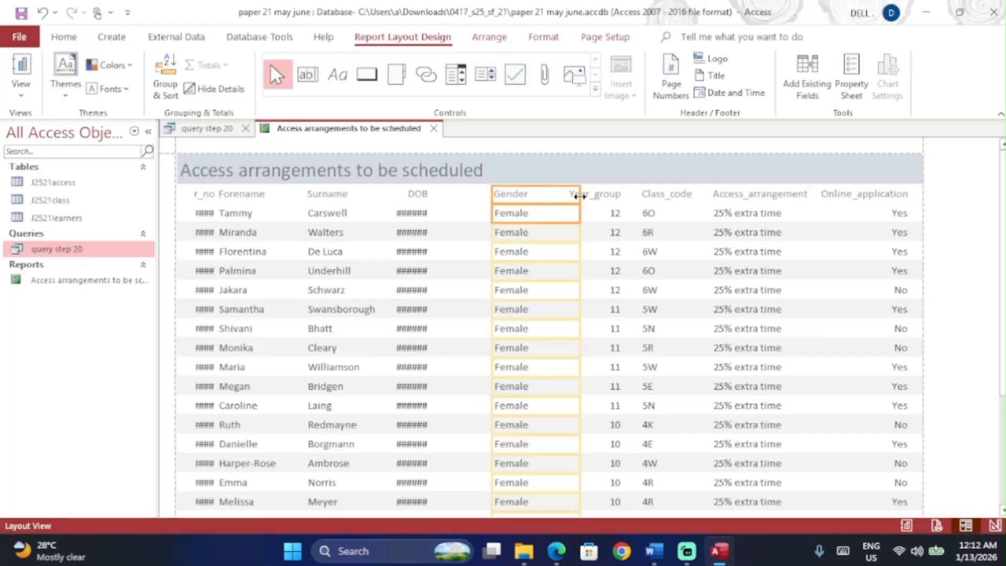
{"action": "left_click_drag", "start_coordinate": [579, 197], "coordinate": [544, 196]}
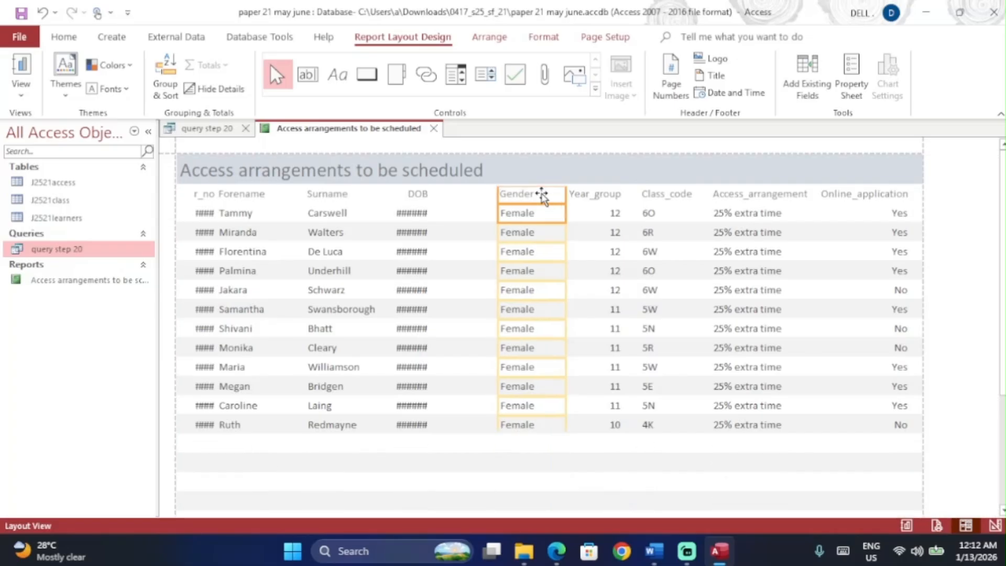
Step: Widen DOB so dates replace the hashes and shift the DOB and Surname columns right
{"action": "left_click", "coordinate": [411, 193]}
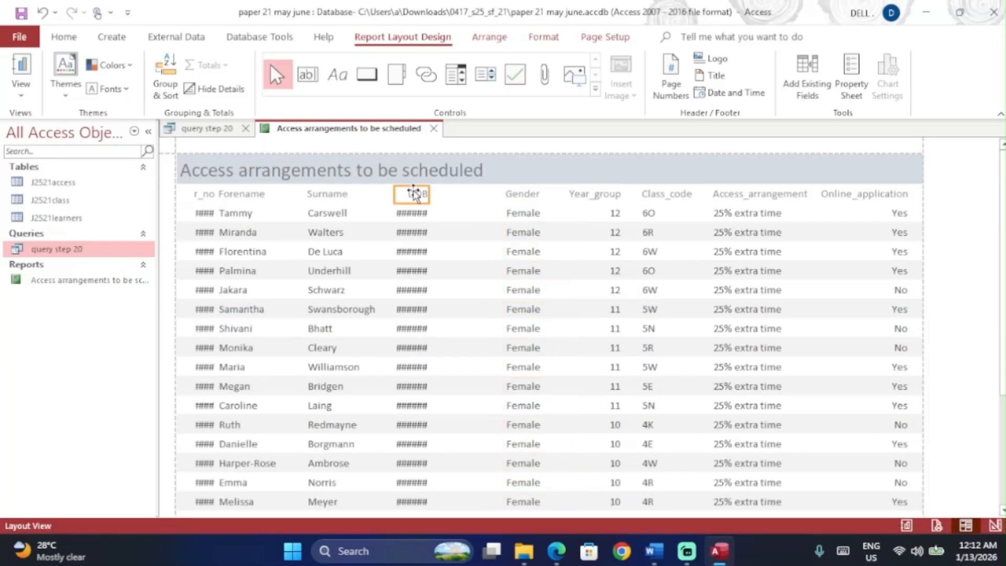
{"action": "left_click", "coordinate": [419, 213]}
{"action": "mouse_move", "coordinate": [429, 195]}
{"action": "left_mouse_down"}
{"action": "mouse_move", "coordinate": [449, 198]}
{"action": "mouse_move", "coordinate": [433, 199]}
{"action": "left_mouse_up"}
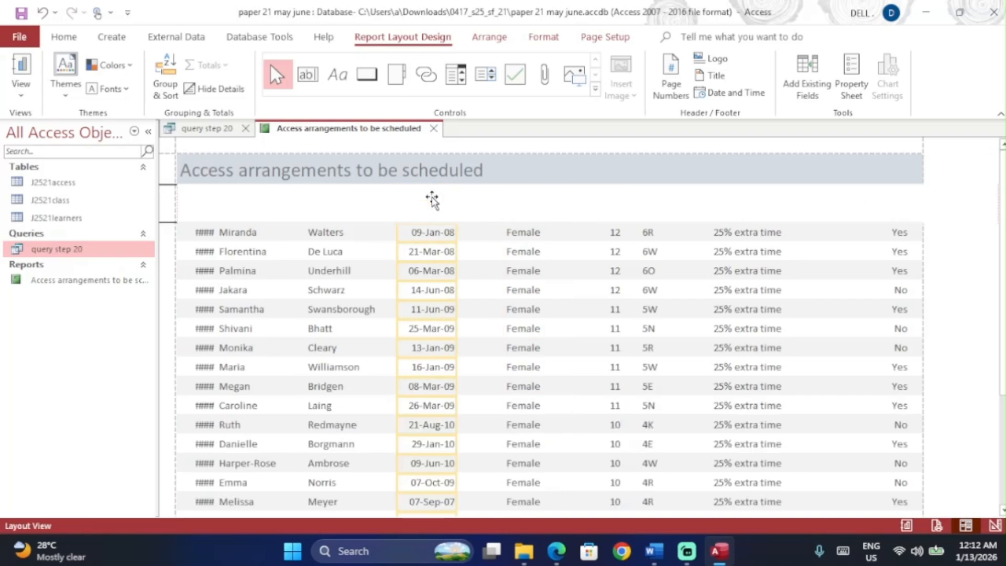
{"action": "key", "text": "Right"}
{"action": "key", "text": "Right"}
{"action": "key", "text": "Right"}
{"action": "key", "text": "Right"}
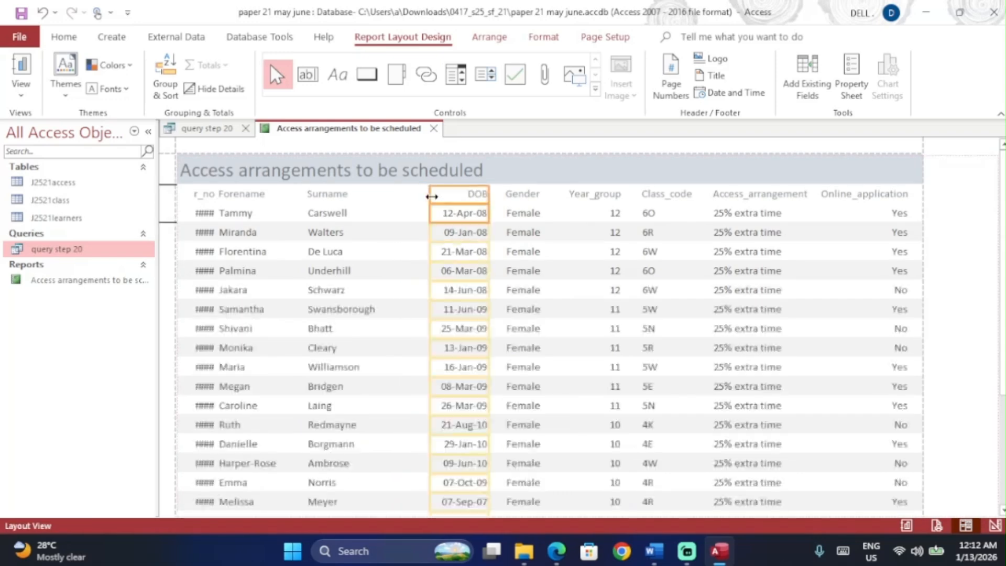
{"action": "left_click", "coordinate": [335, 195]}
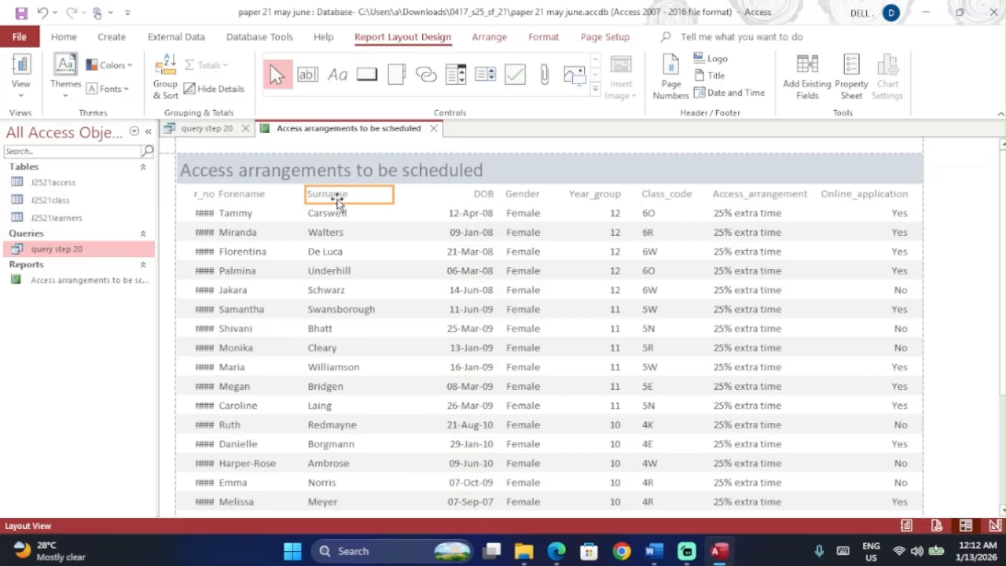
{"action": "left_click", "coordinate": [344, 217], "text": "shift"}
{"action": "scroll", "coordinate": [345, 352], "scroll_direction": "down", "scroll_amount": 5}
{"action": "scroll", "coordinate": [345, 351], "scroll_direction": "down", "scroll_amount": 3}
{"action": "scroll", "coordinate": [345, 353], "scroll_direction": "up", "scroll_amount": 8}
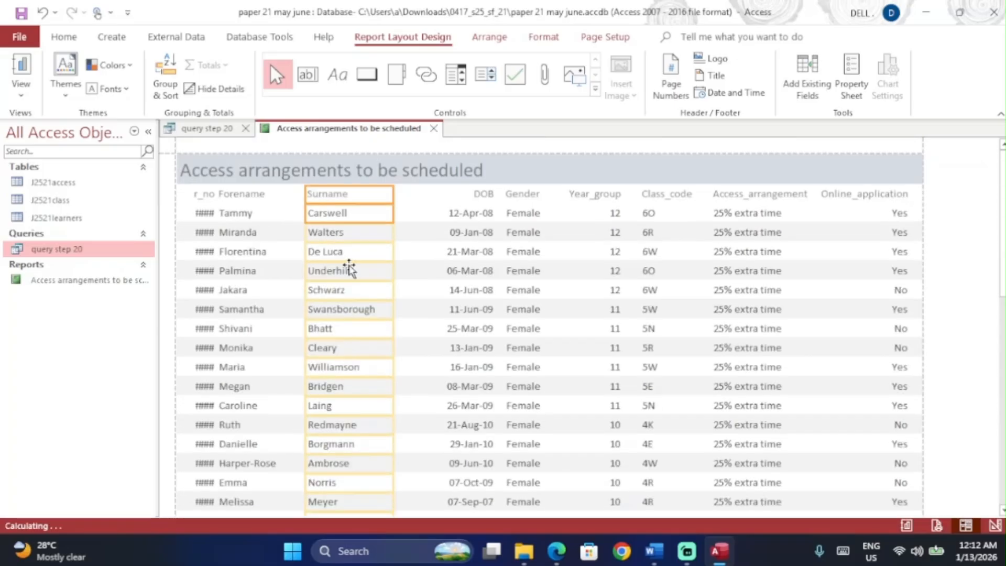
{"action": "key", "text": "Right"}
{"action": "key", "text": "Right"}
{"action": "key", "text": "Right"}
{"action": "key", "text": "Right"}
{"action": "key", "text": "Right"}
{"action": "key", "text": "Right"}
{"action": "key", "text": "Right"}
{"action": "key", "text": "Right"}
{"action": "key", "text": "Right"}
{"action": "key", "text": "Right"}
Step: Shift Forename right and widen Learner_no so the full learner IDs display
{"action": "left_click", "coordinate": [243, 195]}
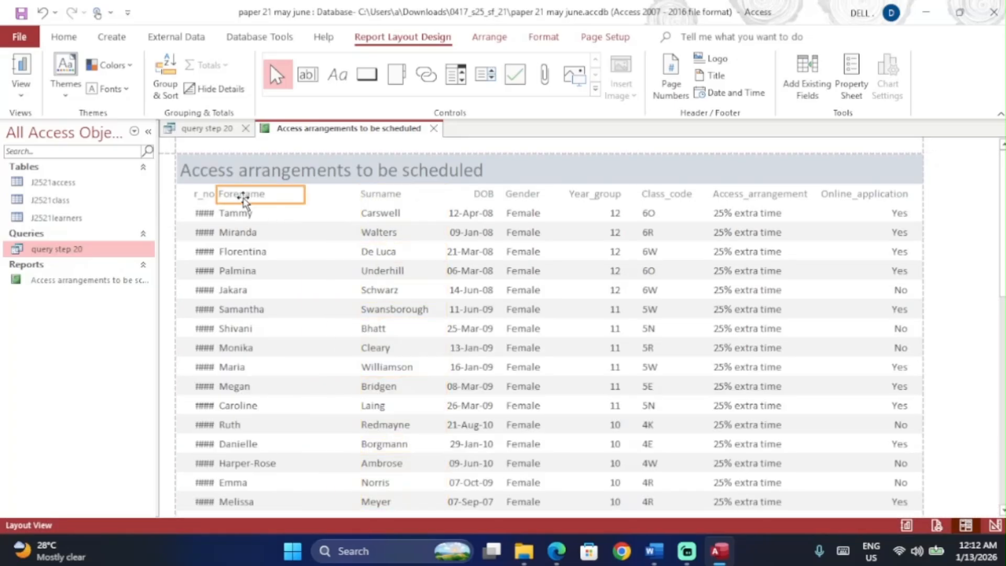
{"action": "left_click", "coordinate": [245, 212], "text": "ctrl"}
{"action": "key", "text": "Right"}
{"action": "key", "text": "Right"}
{"action": "key", "text": "Right"}
{"action": "key", "text": "Right"}
{"action": "key", "text": "Right"}
{"action": "key", "text": "Right"}
{"action": "key", "text": "Right"}
{"action": "key", "text": "Right"}
{"action": "key", "text": "Right"}
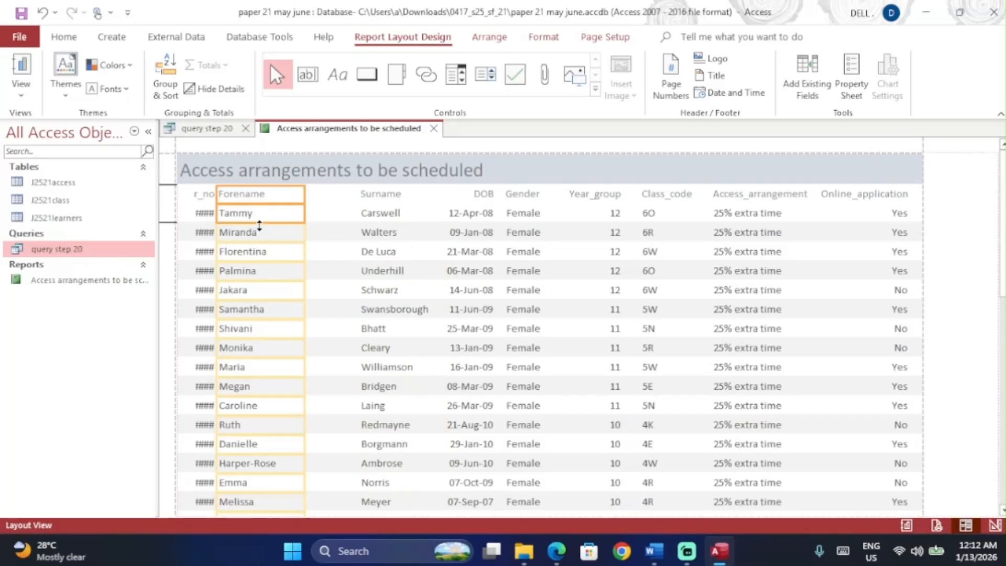
{"action": "key", "text": "Right"}
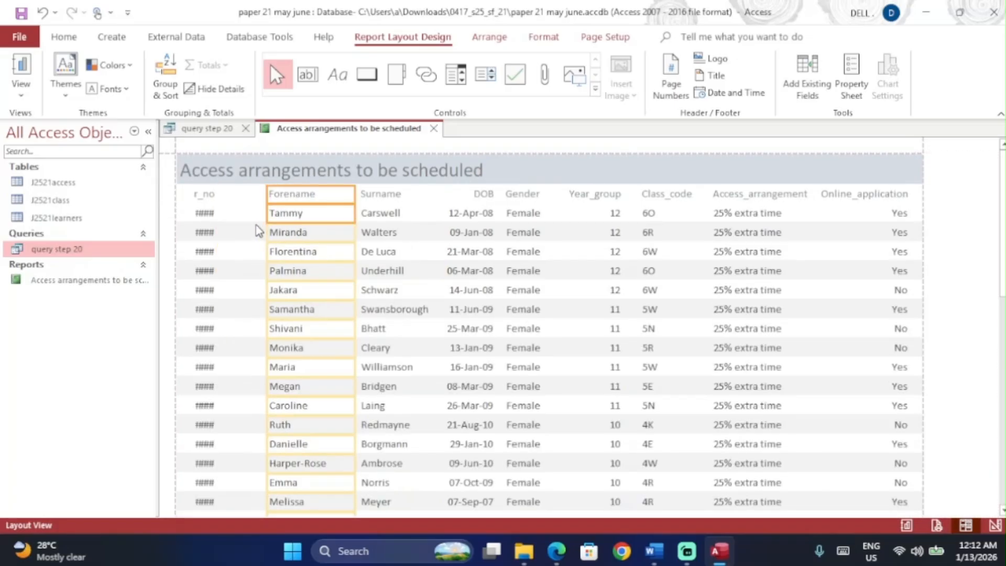
{"action": "left_click", "coordinate": [204, 195]}
{"action": "left_click", "coordinate": [205, 213], "text": "ctrl"}
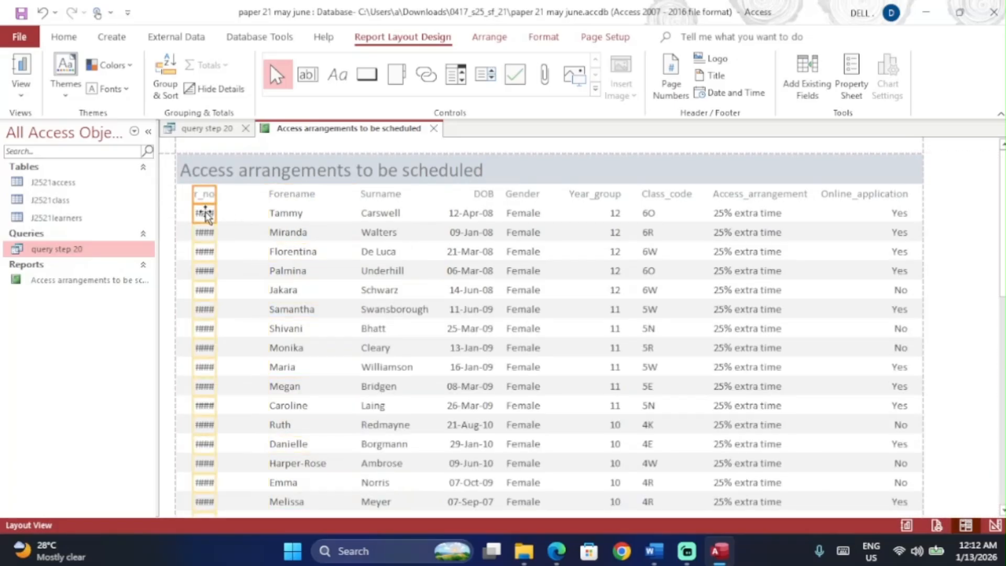
{"action": "left_click_drag", "start_coordinate": [215, 195], "coordinate": [254, 195]}
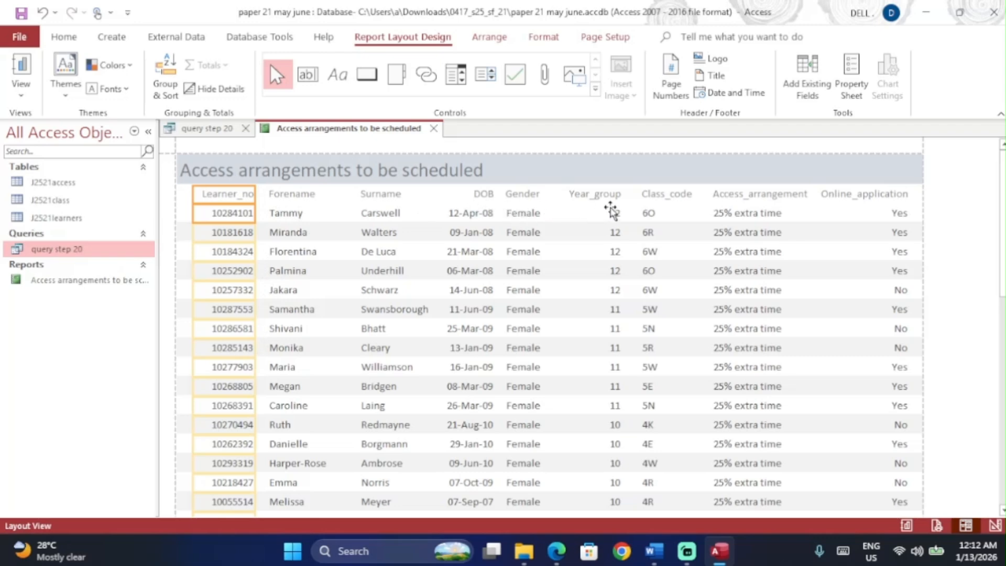
{"action": "left_click", "coordinate": [673, 195]}
{"action": "left_click", "coordinate": [669, 214], "text": "shift"}
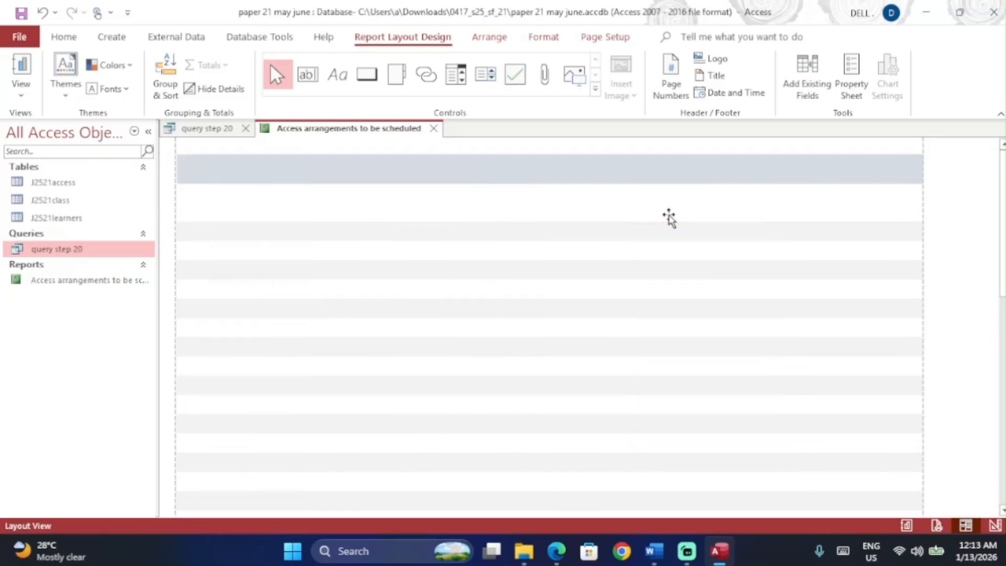
Step: Undo the stray ink stroke and draw a long line bracketing question 20's completed requirements
{"action": "left_click", "coordinate": [811, 253]}
{"action": "key", "text": "alt+Tab"}
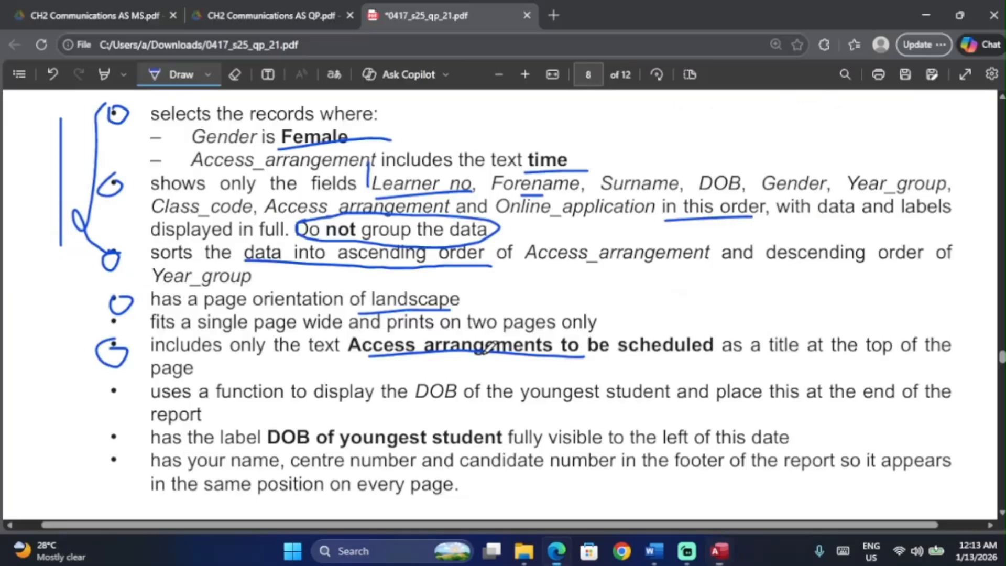
{"action": "scroll", "coordinate": [334, 373], "scroll_direction": "down", "scroll_amount": 1}
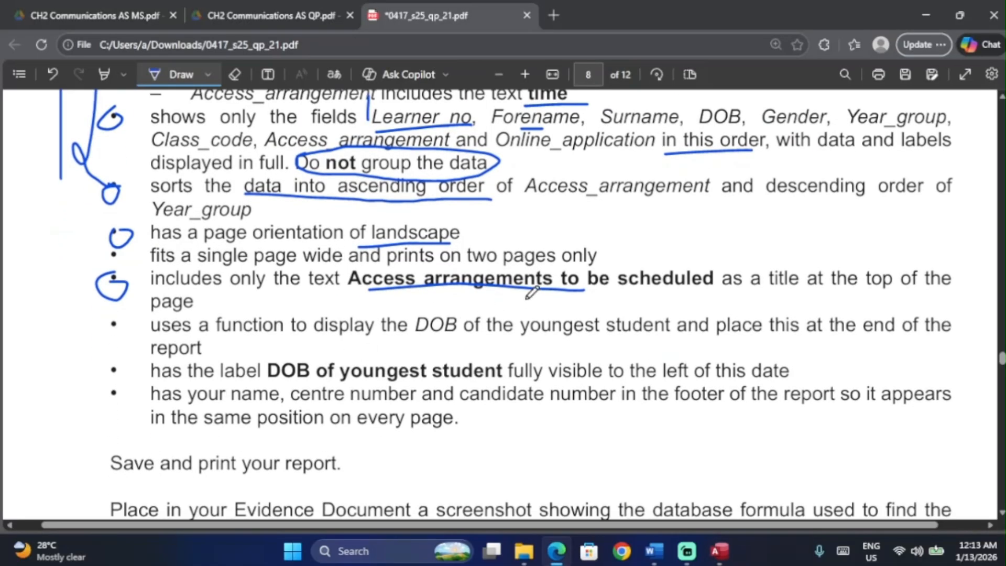
{"action": "left_click", "coordinate": [350, 348]}
{"action": "left_click_drag", "start_coordinate": [94, 223], "coordinate": [46, 205]}
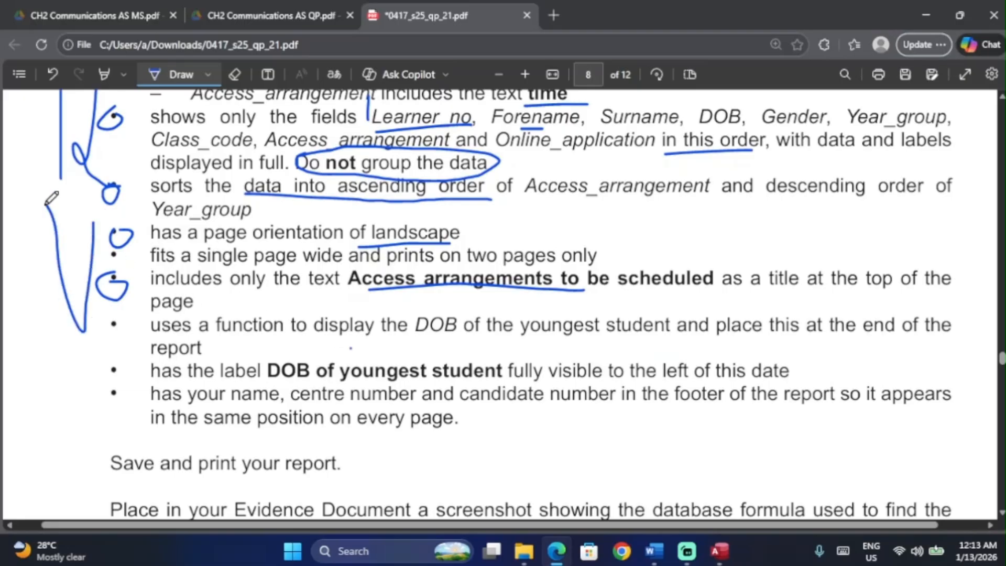
{"action": "scroll", "coordinate": [51, 198], "scroll_direction": "up", "scroll_amount": 2}
{"action": "key", "text": "ctrl+z"}
{"action": "mouse_move", "coordinate": [49, 147]}
{"action": "left_mouse_down"}
{"action": "mouse_move", "coordinate": [66, 412]}
{"action": "mouse_move", "coordinate": [106, 418]}
{"action": "left_mouse_up"}
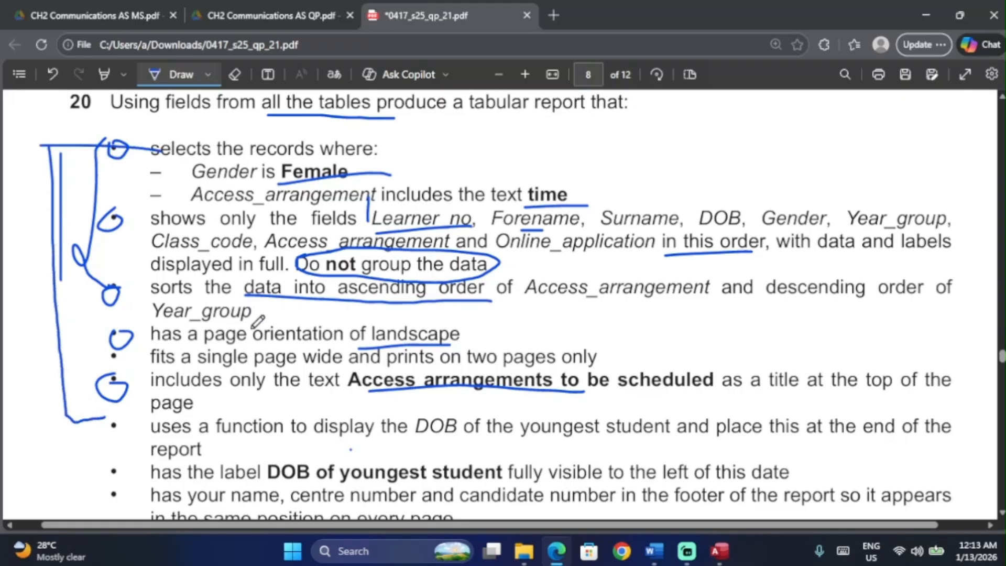
{"action": "scroll", "coordinate": [257, 320], "scroll_direction": "down", "scroll_amount": 4}
{"action": "scroll", "coordinate": [475, 228], "scroll_direction": "right", "scroll_amount": 2}
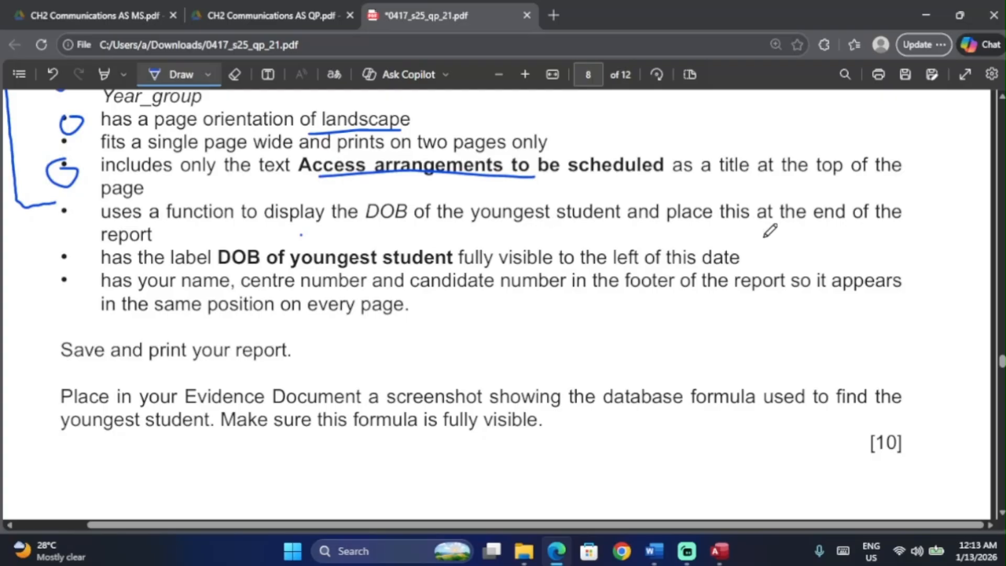
Step: Select the DOB column and confirm the Totals list offers no Max or Min for it
{"action": "key", "text": "alt+Tab"}
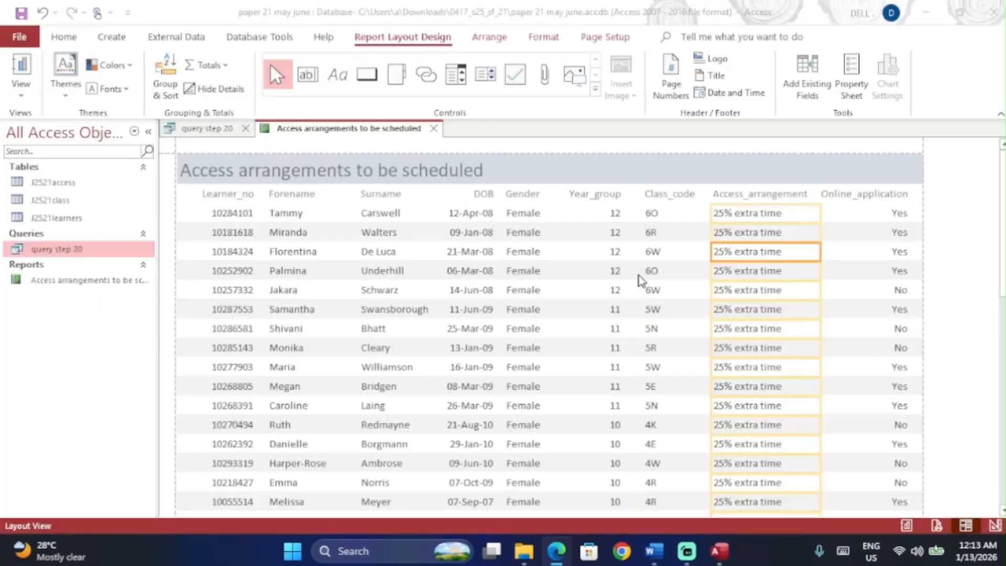
{"action": "scroll", "coordinate": [530, 426], "scroll_direction": "down", "scroll_amount": 10}
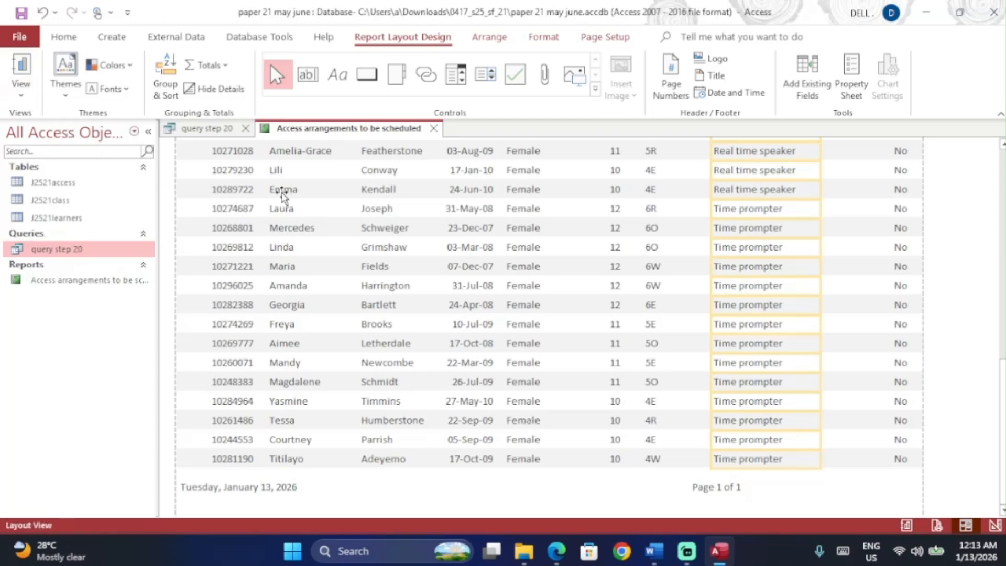
{"action": "scroll", "coordinate": [387, 318], "scroll_direction": "up", "scroll_amount": 5}
{"action": "scroll", "coordinate": [387, 318], "scroll_direction": "up", "scroll_amount": 5}
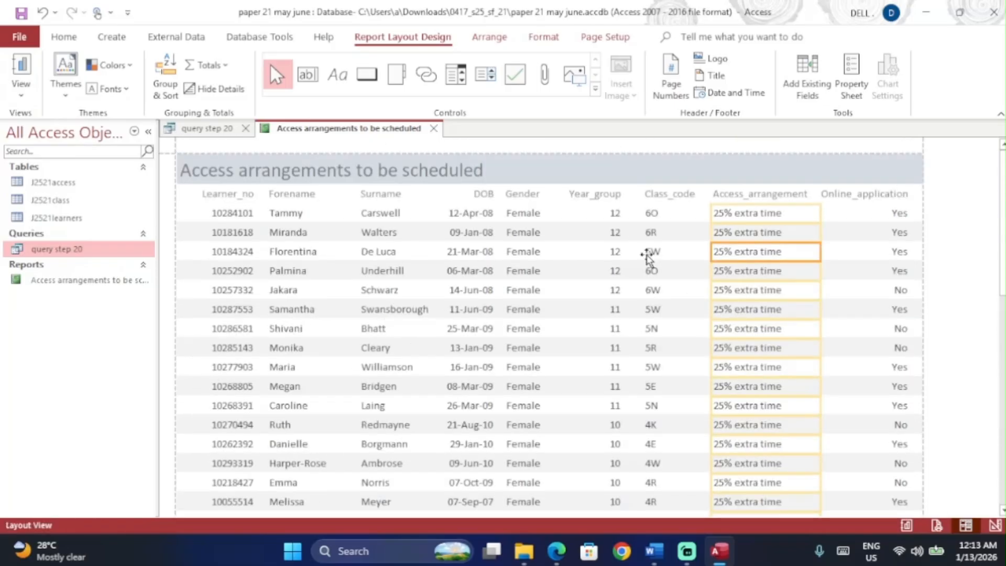
{"action": "left_click", "coordinate": [475, 226]}
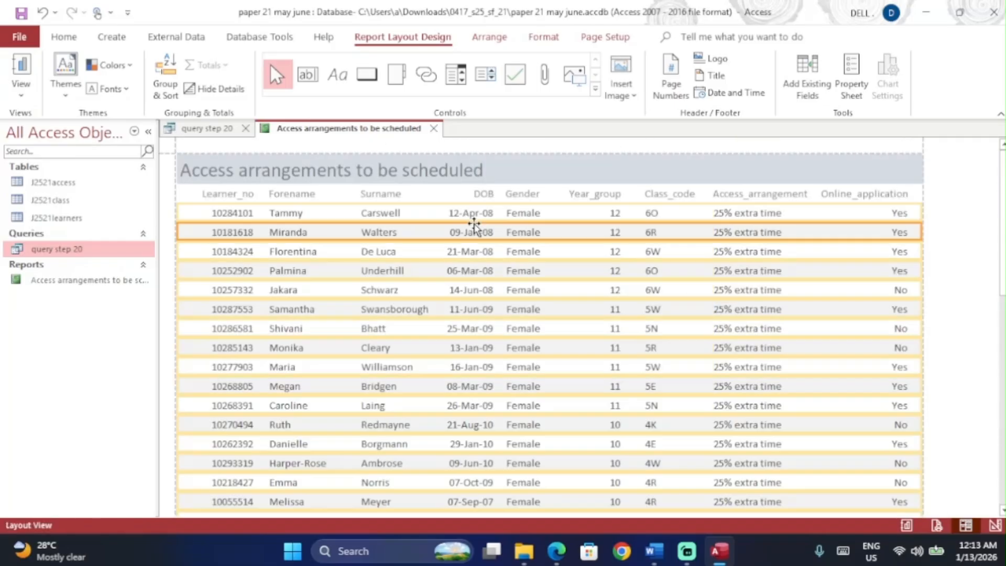
{"action": "left_click", "coordinate": [472, 214]}
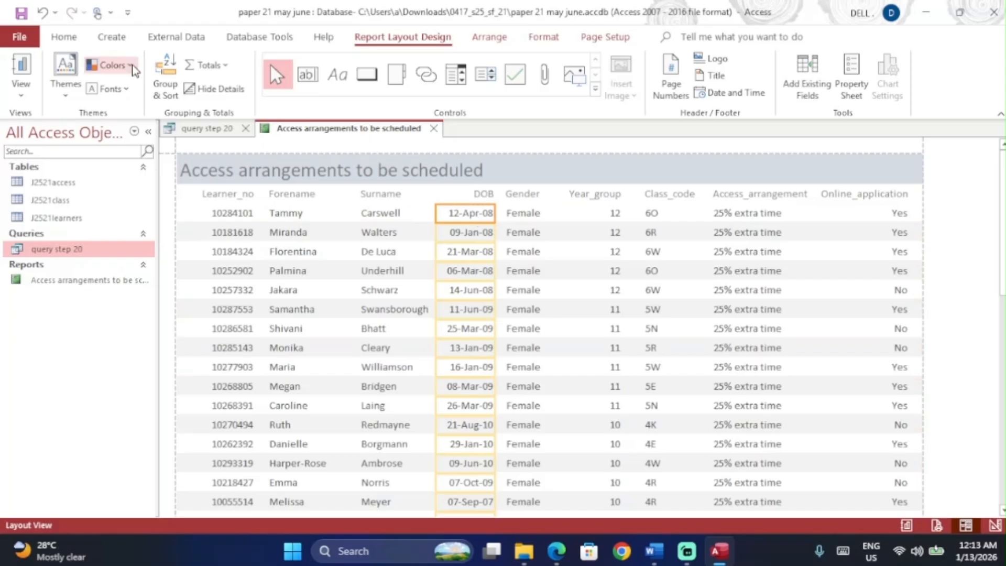
{"action": "left_click", "coordinate": [202, 67]}
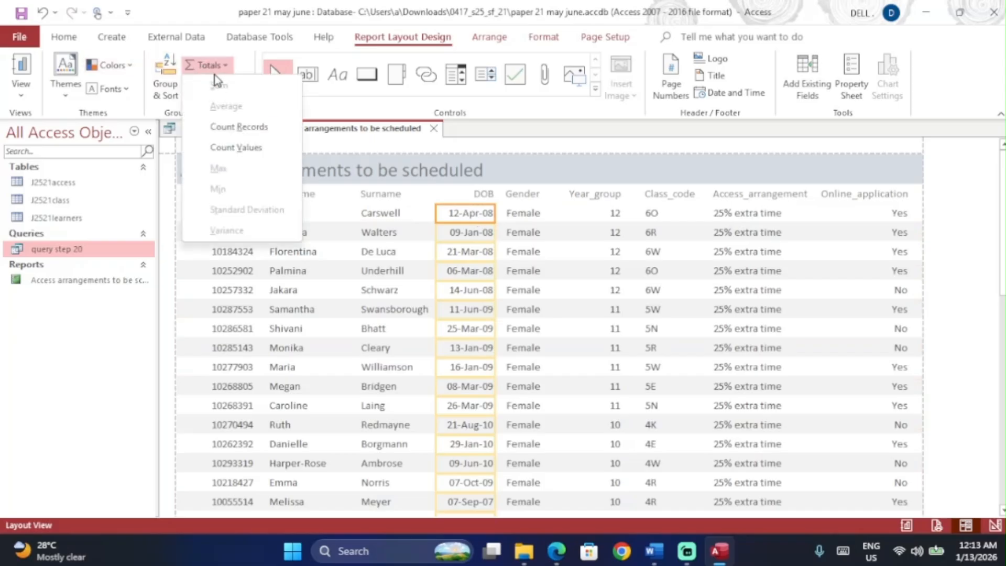
{"action": "left_click", "coordinate": [454, 215]}
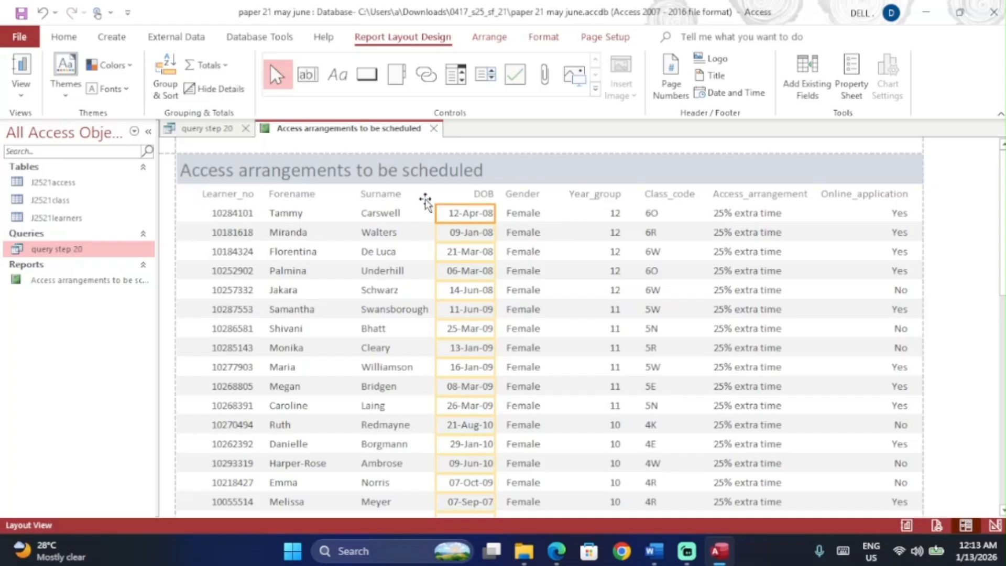
{"action": "left_click", "coordinate": [205, 65]}
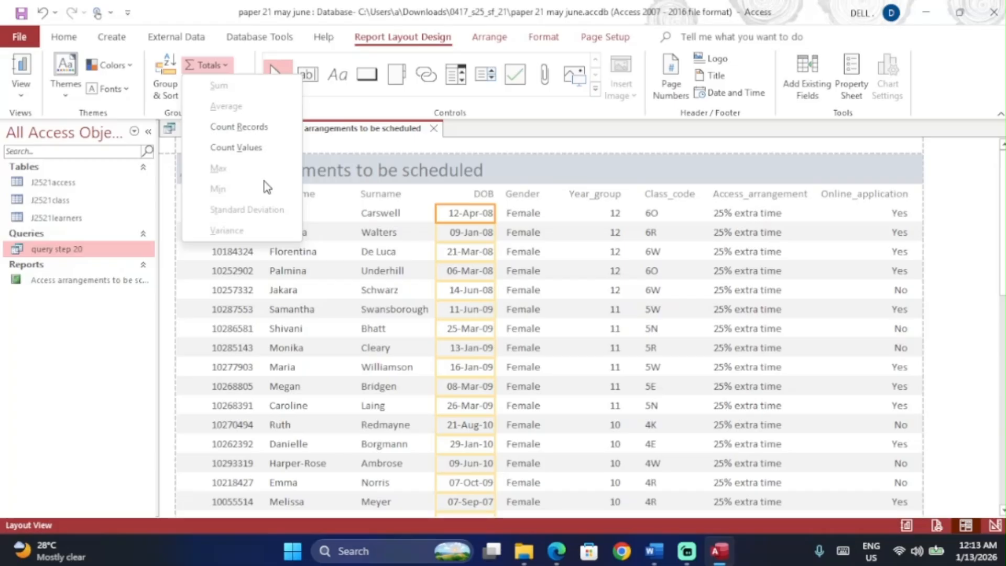
{"action": "left_click", "coordinate": [602, 214]}
{"action": "left_click", "coordinate": [602, 215]}
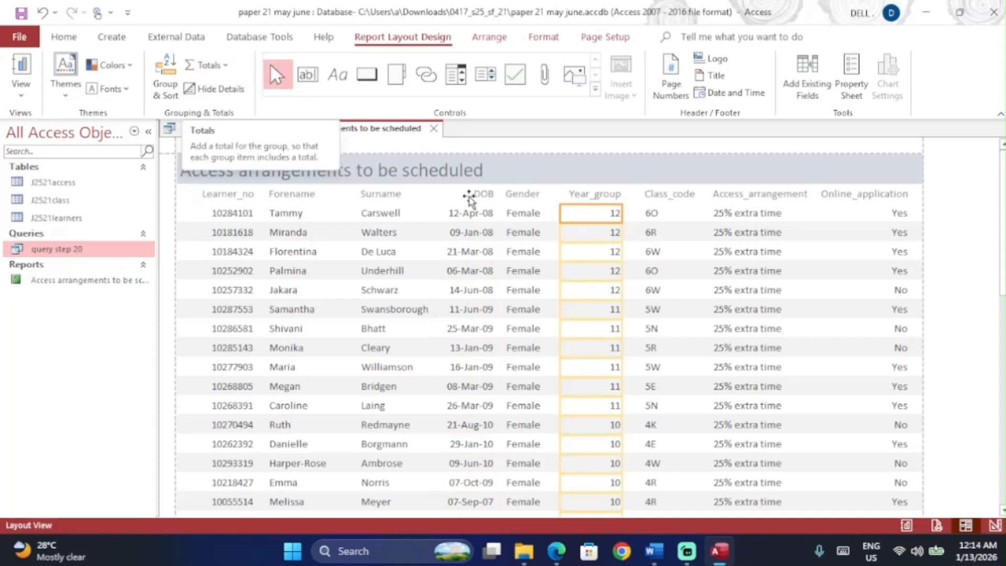
{"action": "left_click", "coordinate": [478, 219]}
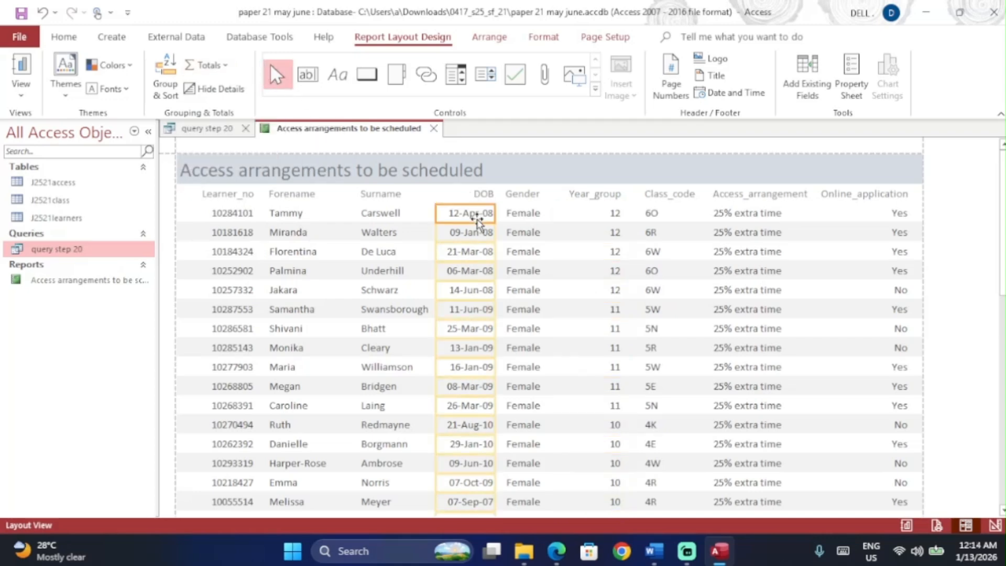
{"action": "left_click", "coordinate": [557, 551]}
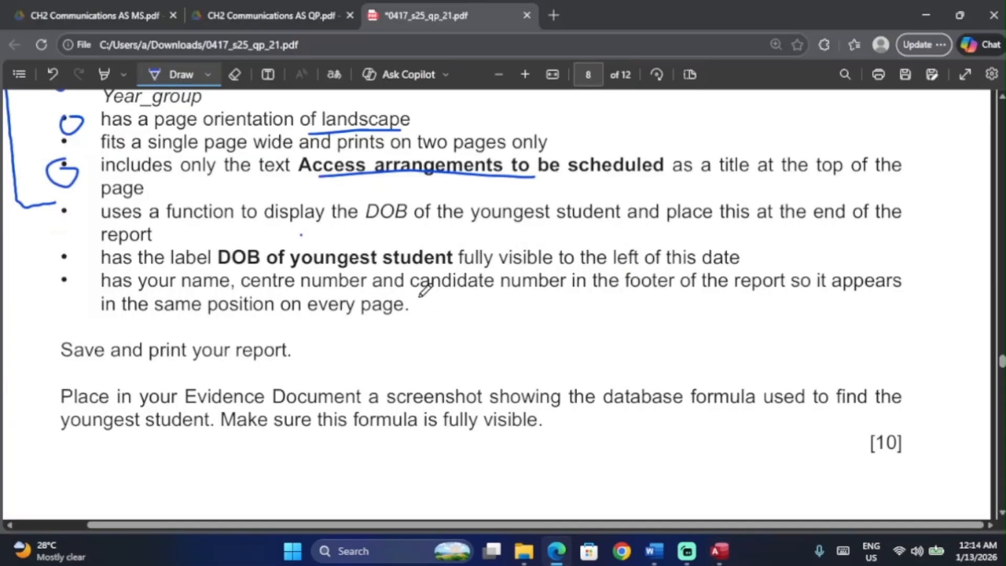
Step: Underline 'DOB of the youngest' in the question paper and bring the Access report back
{"action": "left_click_drag", "start_coordinate": [381, 225], "coordinate": [499, 230]}
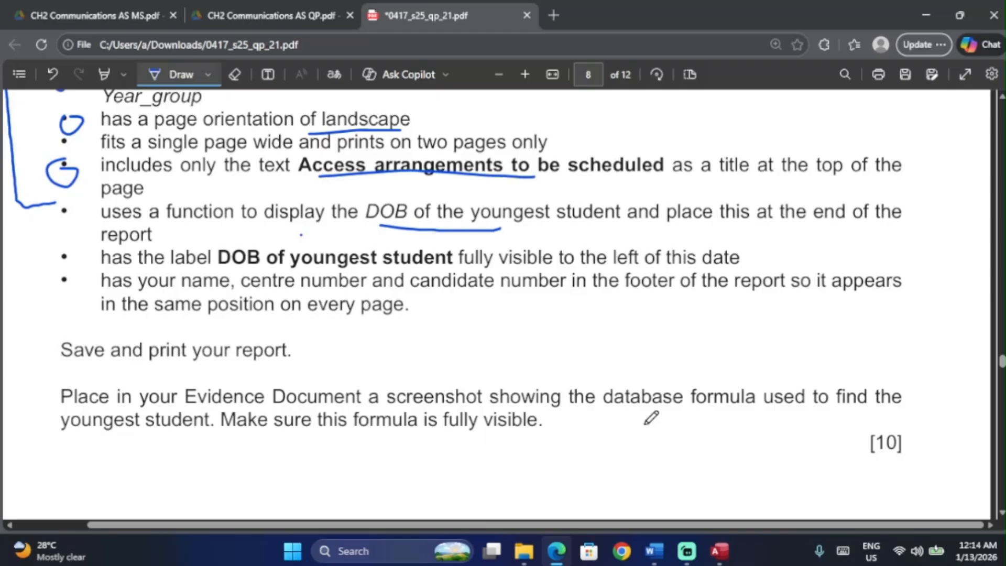
{"action": "left_click", "coordinate": [720, 551]}
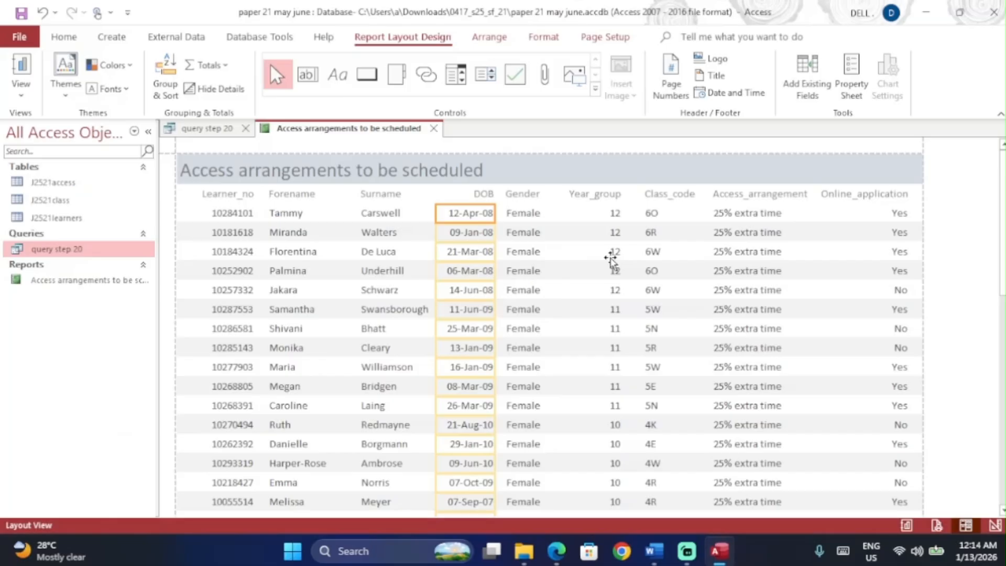
Step: Add a Max total to the Year_group column at the report end
{"action": "left_click", "coordinate": [611, 253]}
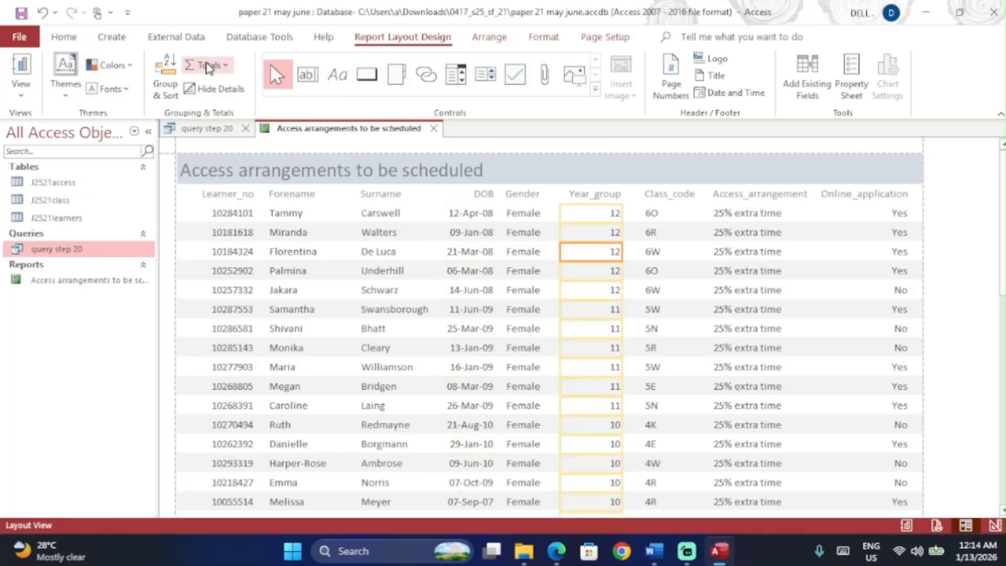
{"action": "left_click", "coordinate": [208, 65]}
{"action": "left_click", "coordinate": [231, 170]}
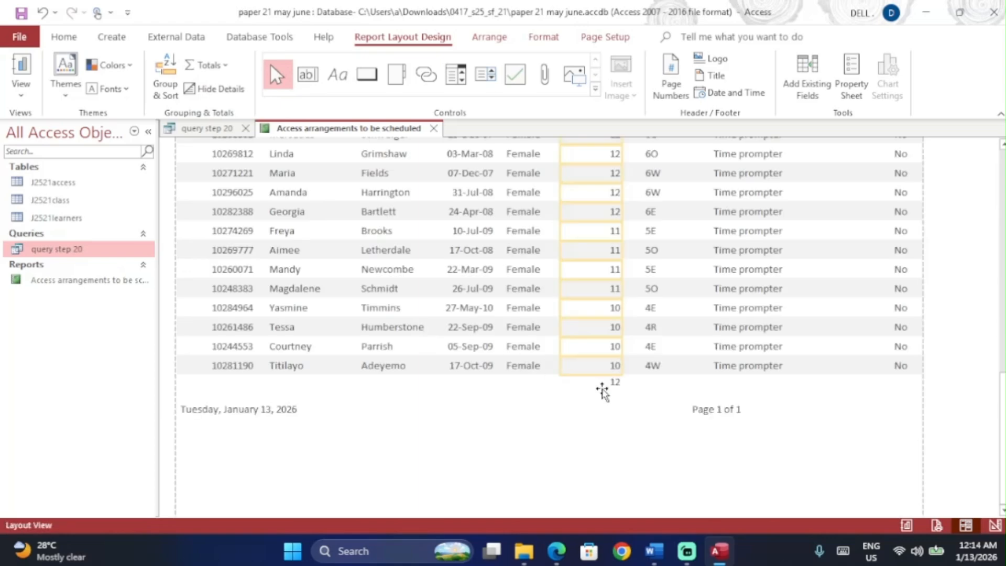
{"action": "left_click", "coordinate": [602, 386]}
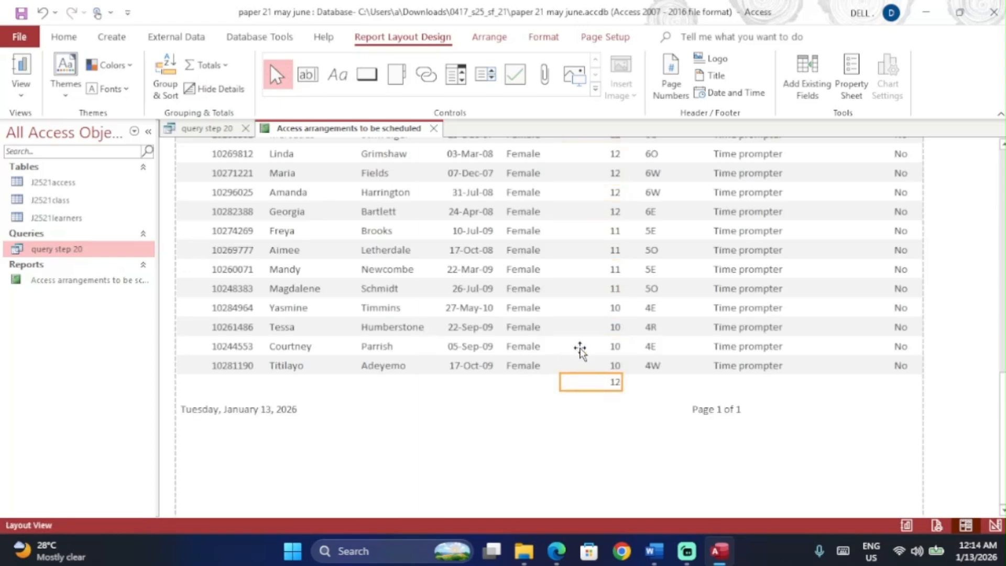
Step: In Design View, change the footer expression's Year_group to DOB and move it under DOB
{"action": "left_click", "coordinate": [21, 86]}
{"action": "left_click", "coordinate": [57, 231]}
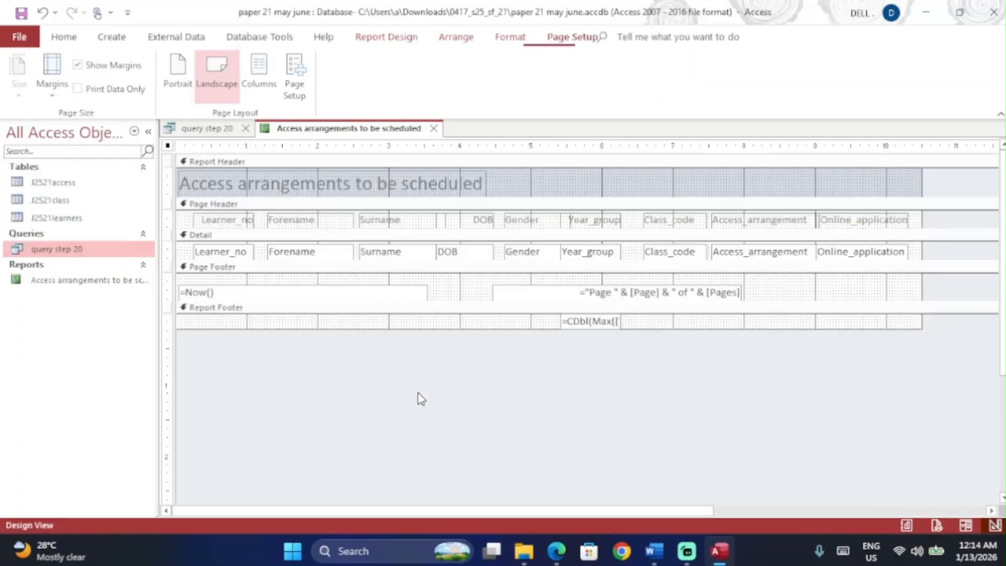
{"action": "left_click", "coordinate": [619, 321]}
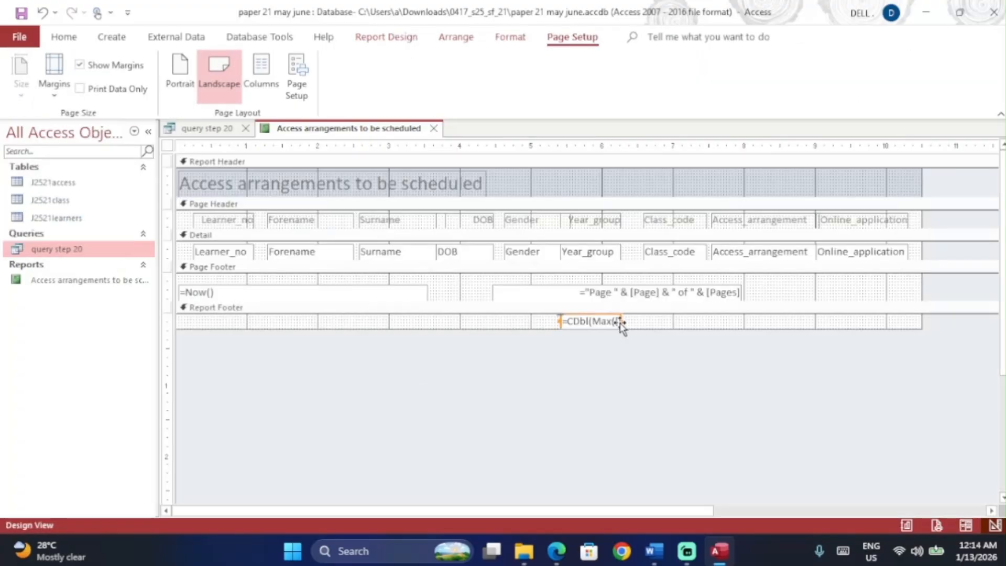
{"action": "left_click_drag", "start_coordinate": [622, 321], "coordinate": [681, 321]}
{"action": "double_click", "coordinate": [666, 322]}
{"action": "left_click", "coordinate": [671, 321]}
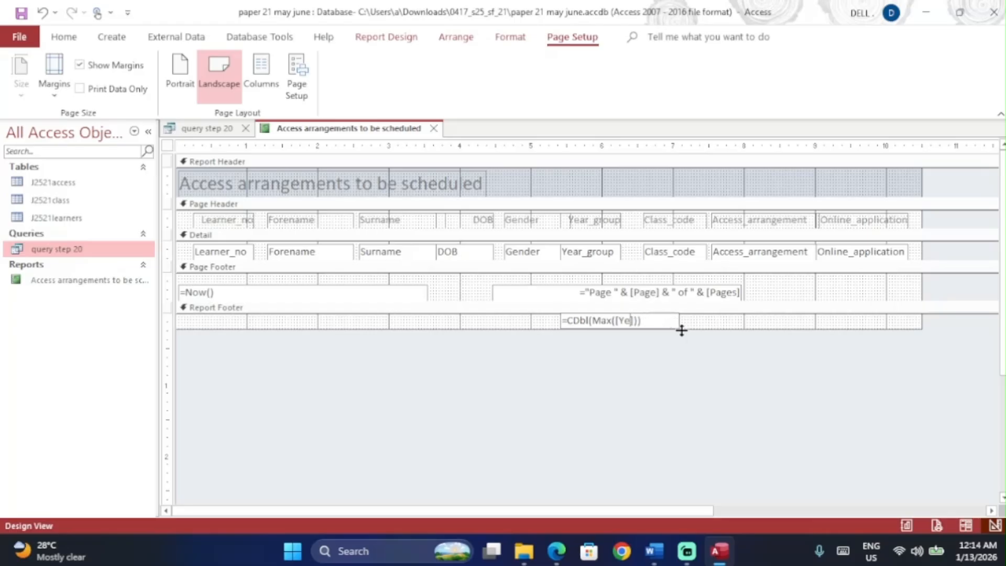
{"action": "key", "text": "Caps_Lock"}
{"action": "type", "text": "DOB"}
{"action": "key", "text": "Return"}
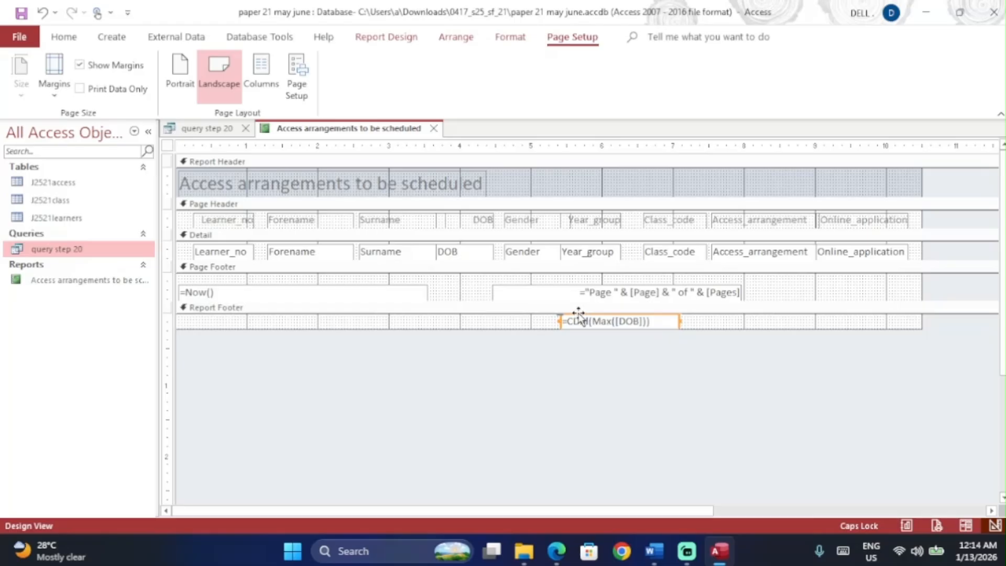
{"action": "left_click_drag", "start_coordinate": [579, 314], "coordinate": [454, 315]}
{"action": "left_click", "coordinate": [63, 40]}
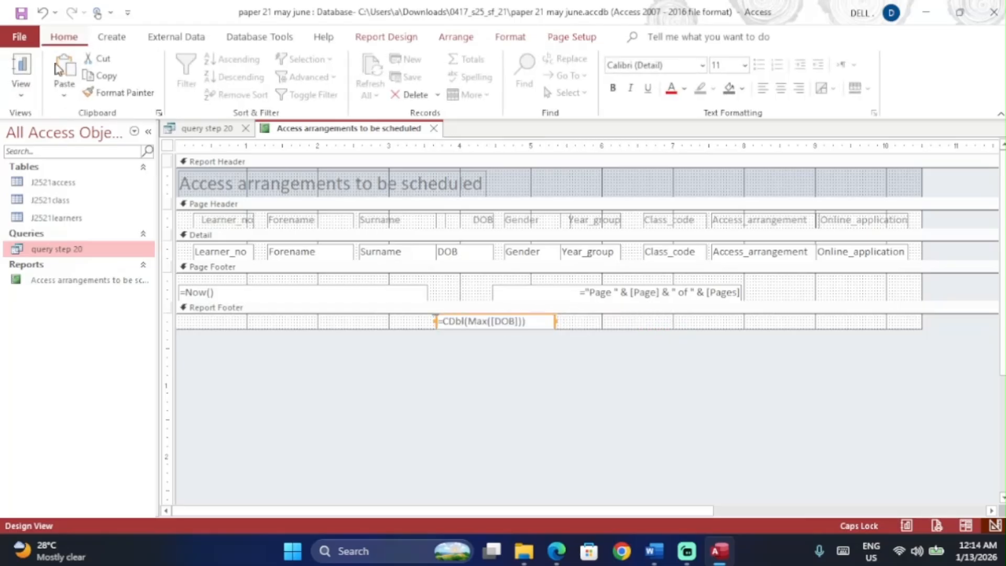
{"action": "left_click", "coordinate": [21, 95]}
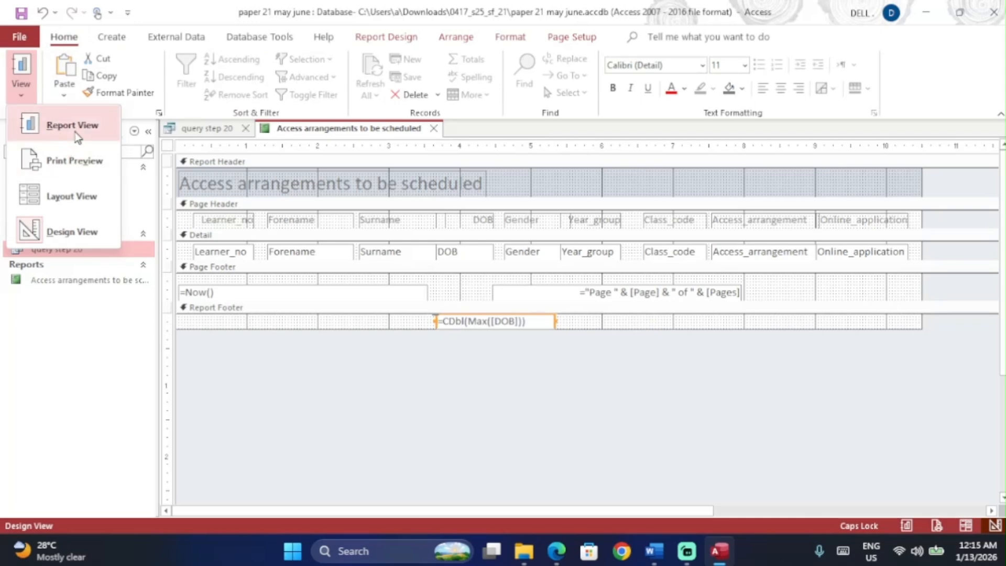
{"action": "left_click", "coordinate": [72, 126]}
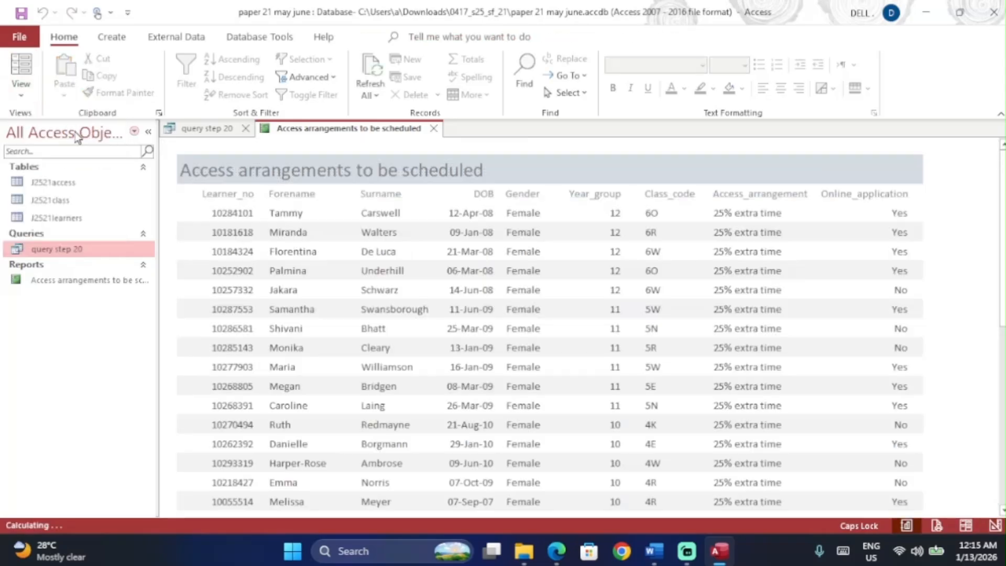
{"action": "scroll", "coordinate": [426, 307], "scroll_direction": "down", "scroll_amount": 10}
{"action": "scroll", "coordinate": [430, 306], "scroll_direction": "down", "scroll_amount": 1}
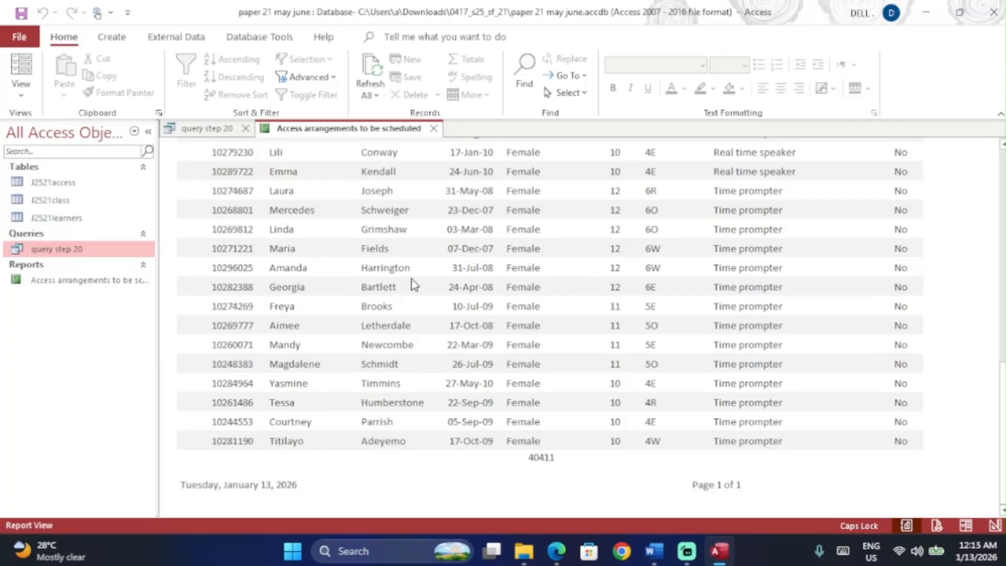
{"action": "left_click", "coordinate": [21, 96]}
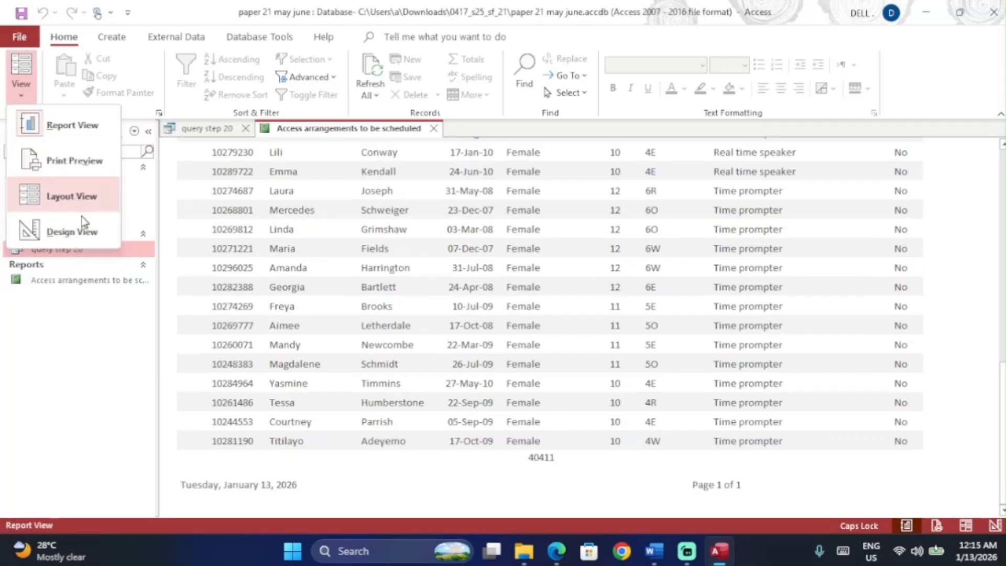
{"action": "left_click", "coordinate": [85, 233]}
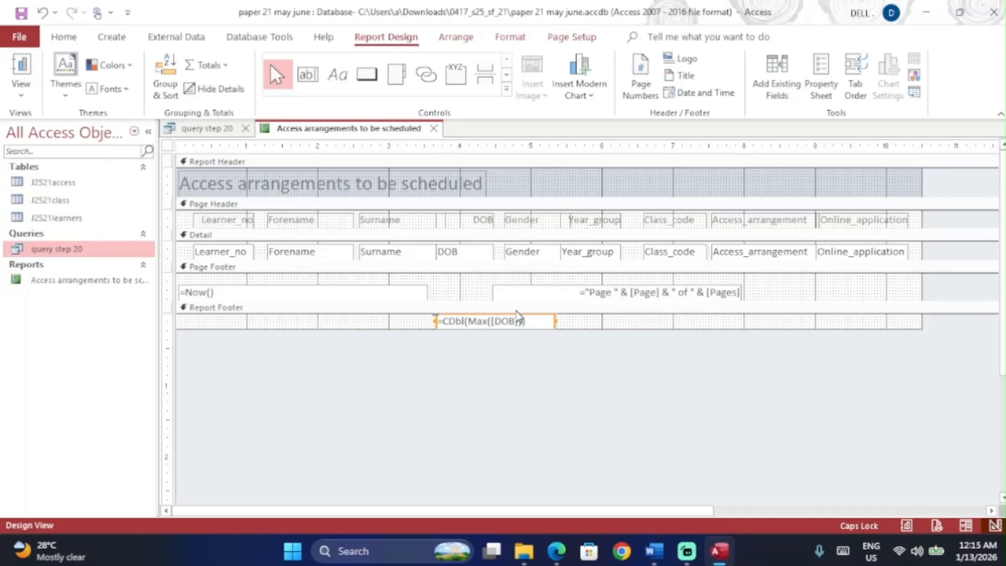
Step: Set the Format property of the footer =CDbl(Max([DOB])) box to Medium Date
{"action": "left_click", "coordinate": [491, 322]}
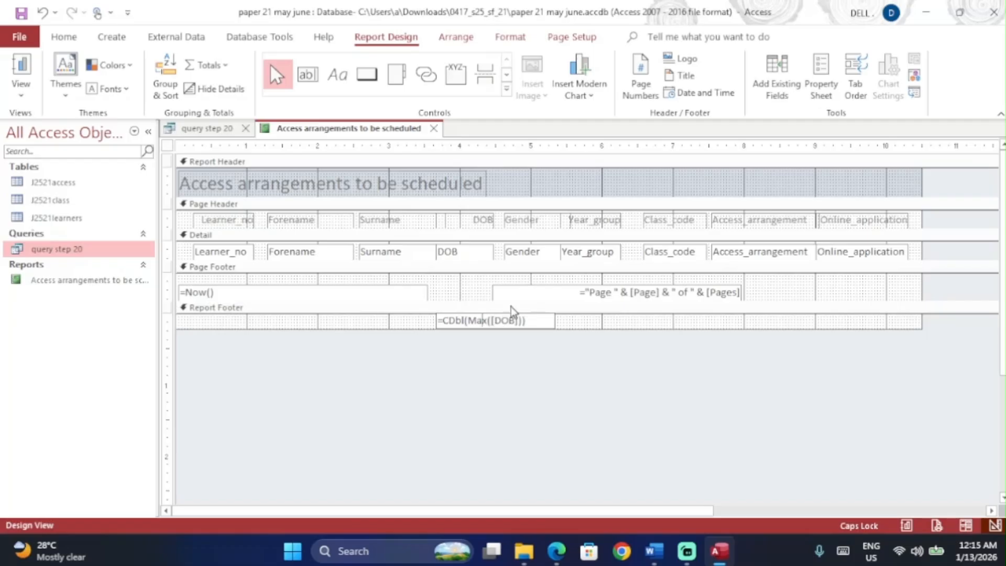
{"action": "left_click", "coordinate": [556, 319]}
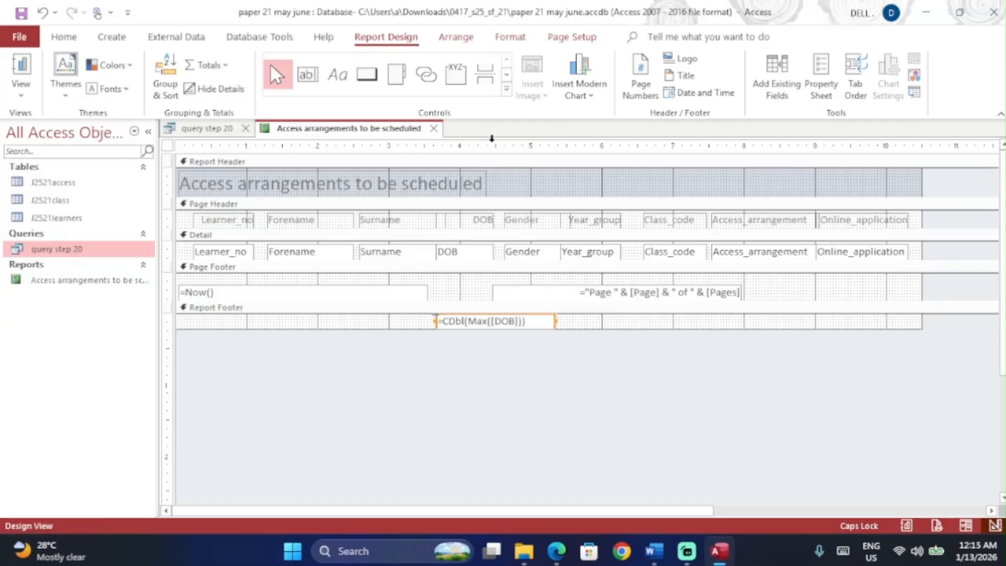
{"action": "left_click", "coordinate": [501, 38]}
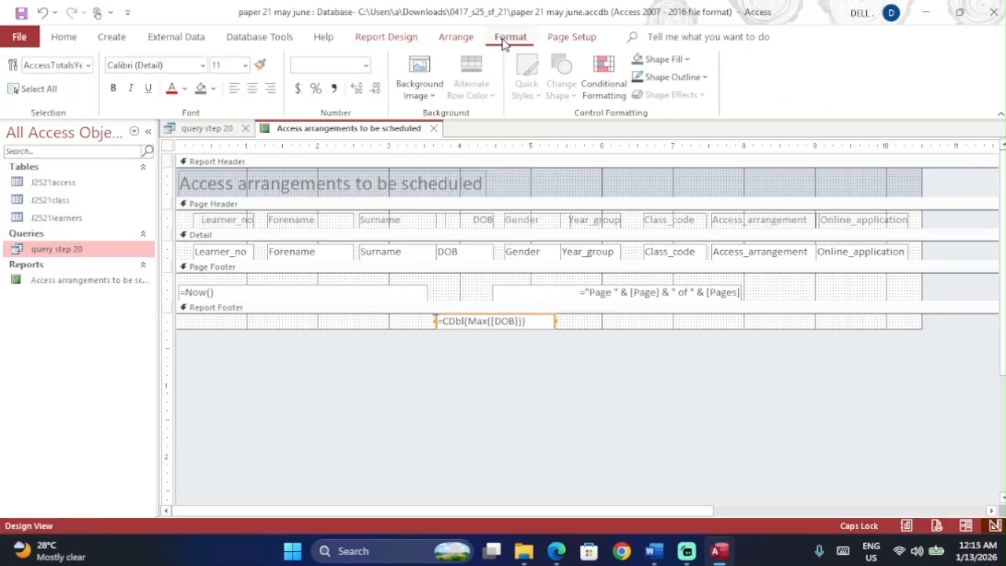
{"action": "left_click", "coordinate": [401, 37]}
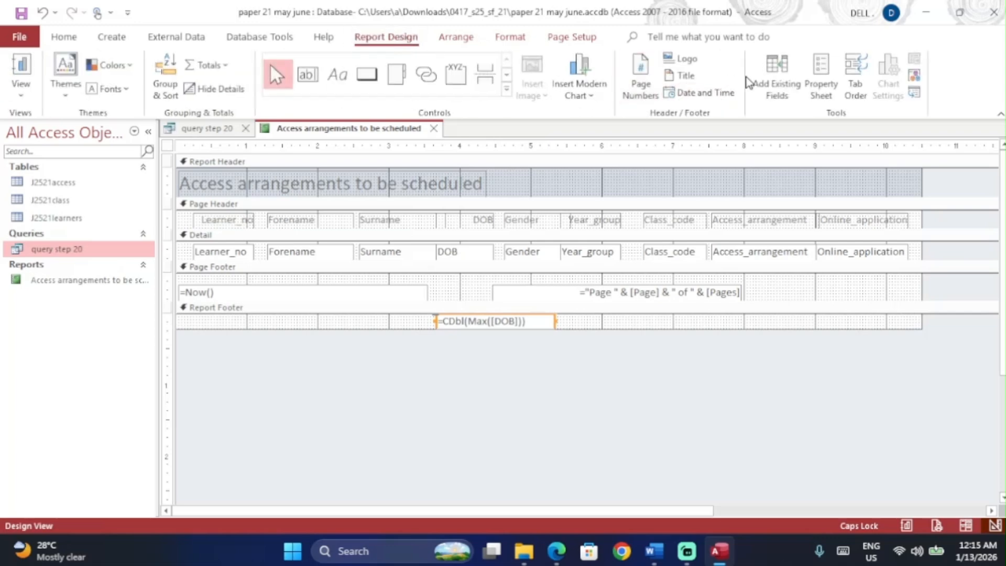
{"action": "left_click", "coordinate": [821, 73]}
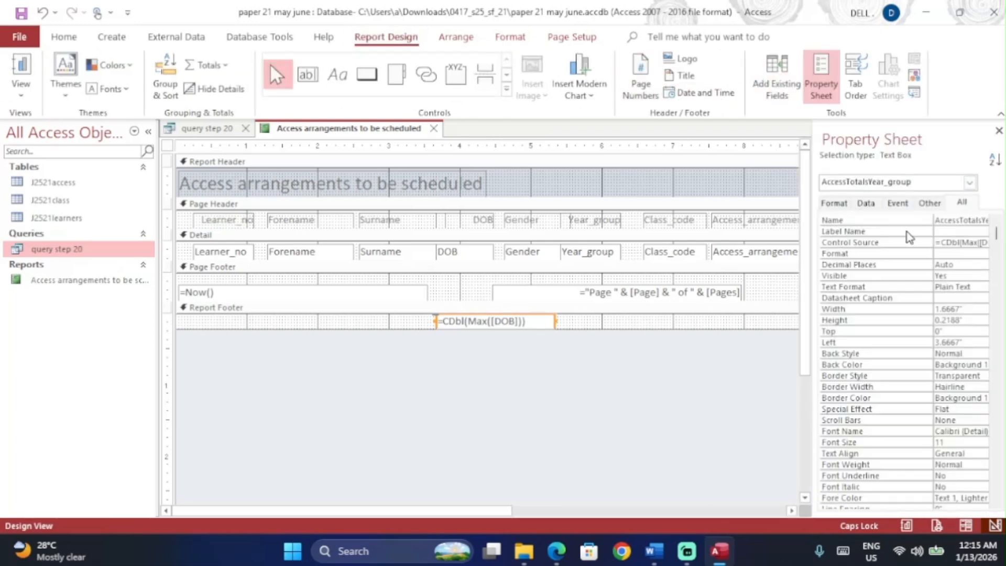
{"action": "left_click_drag", "start_coordinate": [812, 239], "coordinate": [387, 232]}
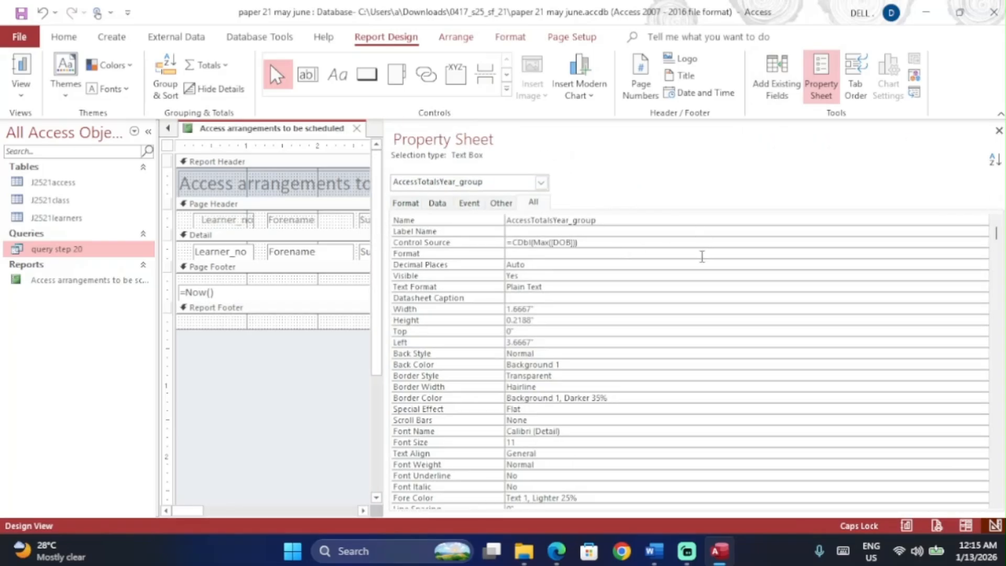
{"action": "left_click", "coordinate": [703, 253]}
{"action": "left_click", "coordinate": [983, 254]}
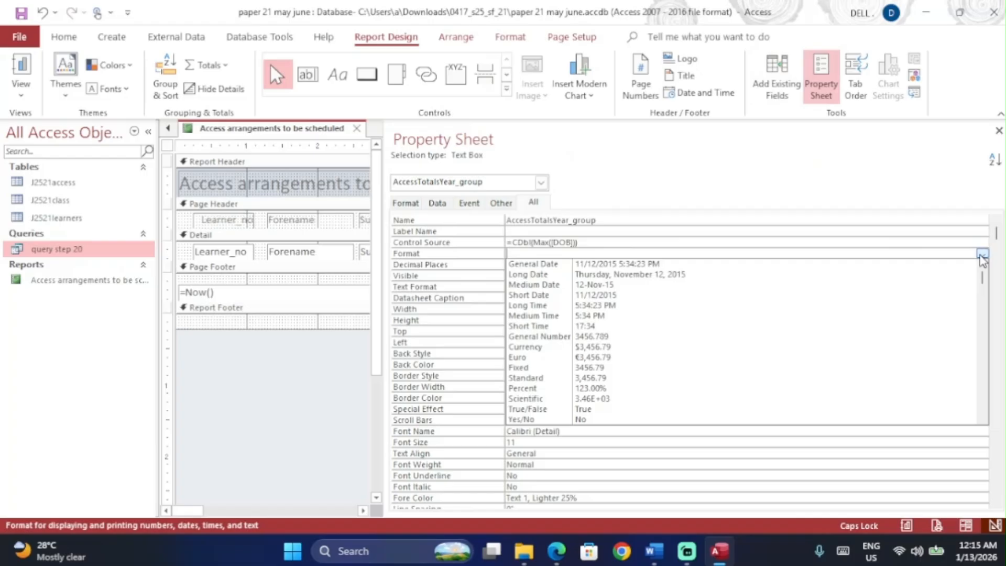
{"action": "left_click", "coordinate": [866, 292]}
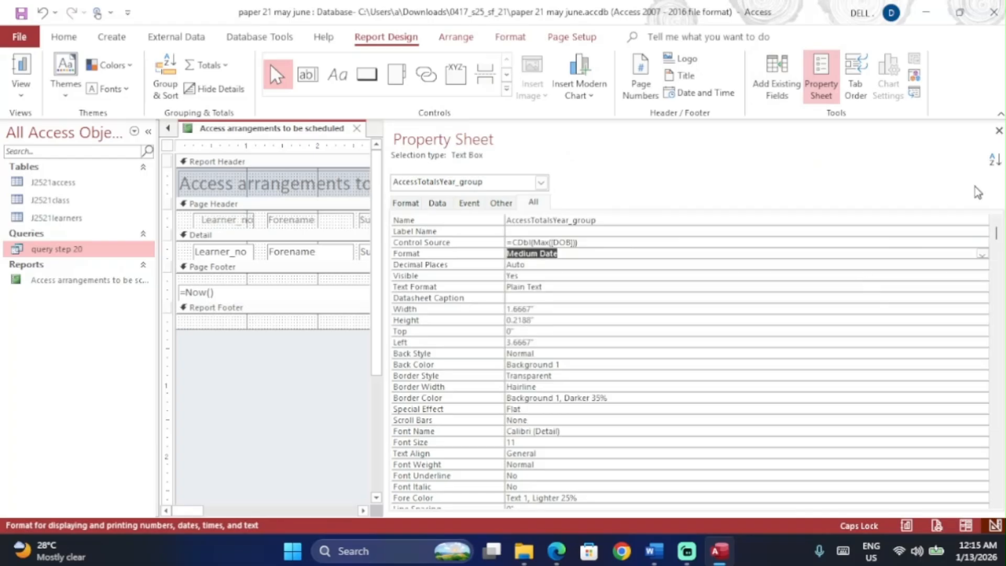
{"action": "left_click", "coordinate": [999, 131]}
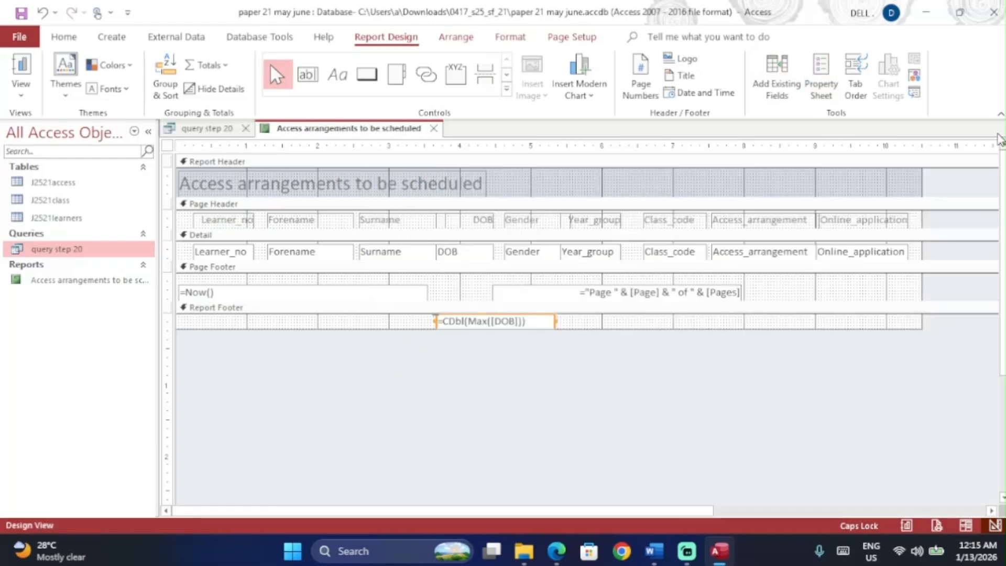
Step: Switch the report to Layout view and scroll down to its footer data
{"action": "left_click", "coordinate": [21, 89]}
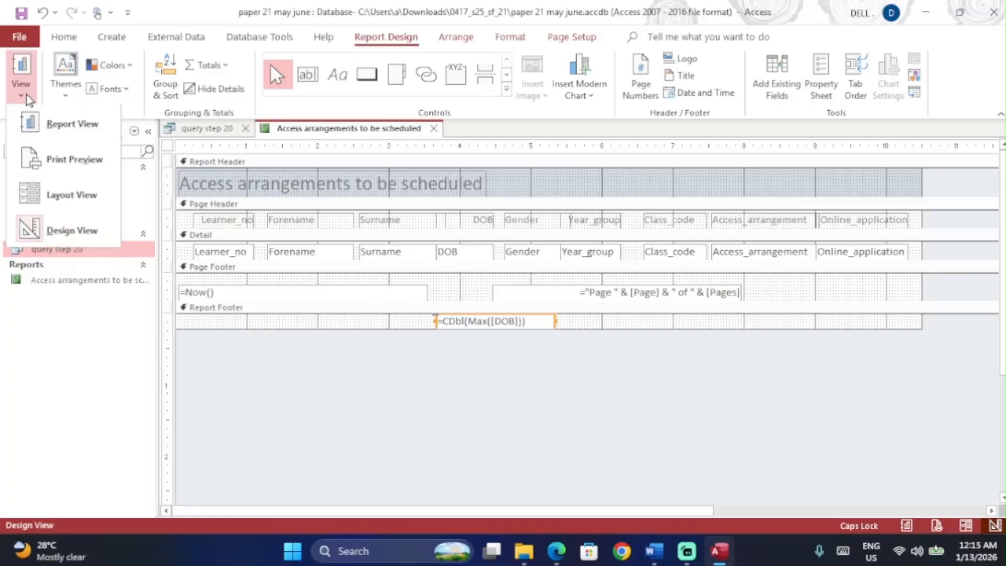
{"action": "left_click", "coordinate": [63, 196]}
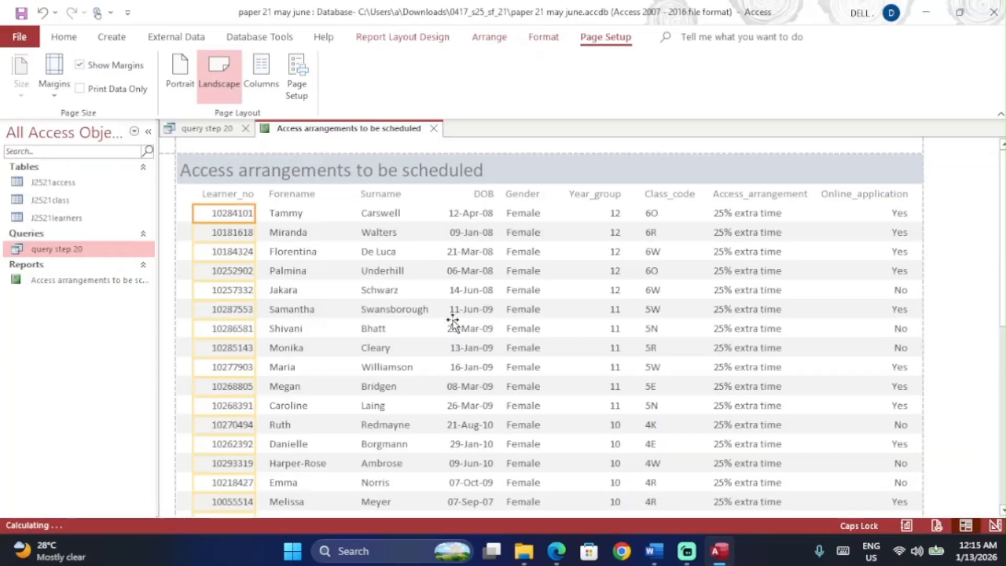
{"action": "scroll", "coordinate": [454, 320], "scroll_direction": "down", "scroll_amount": 5}
{"action": "scroll", "coordinate": [454, 322], "scroll_direction": "down", "scroll_amount": 5}
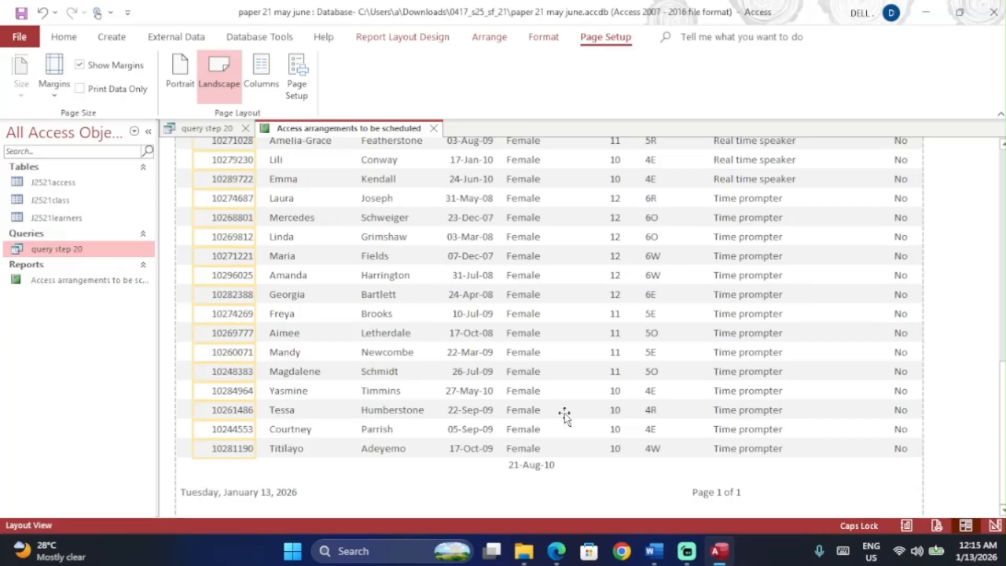
Step: Narrow the 21-Aug-10 footer date box from the left and nudge it two steps left
{"action": "left_click", "coordinate": [540, 466]}
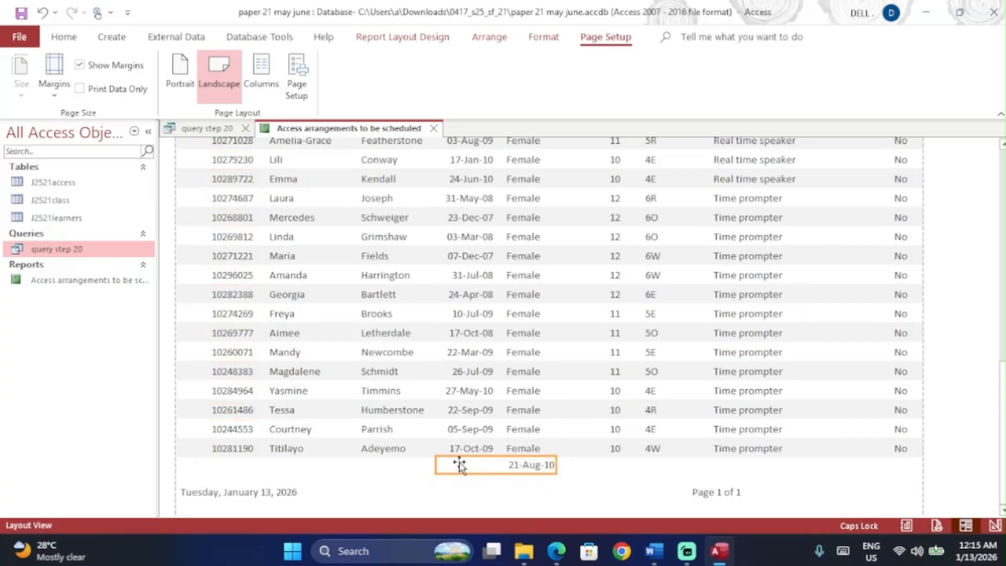
{"action": "left_click_drag", "start_coordinate": [438, 465], "coordinate": [496, 467]}
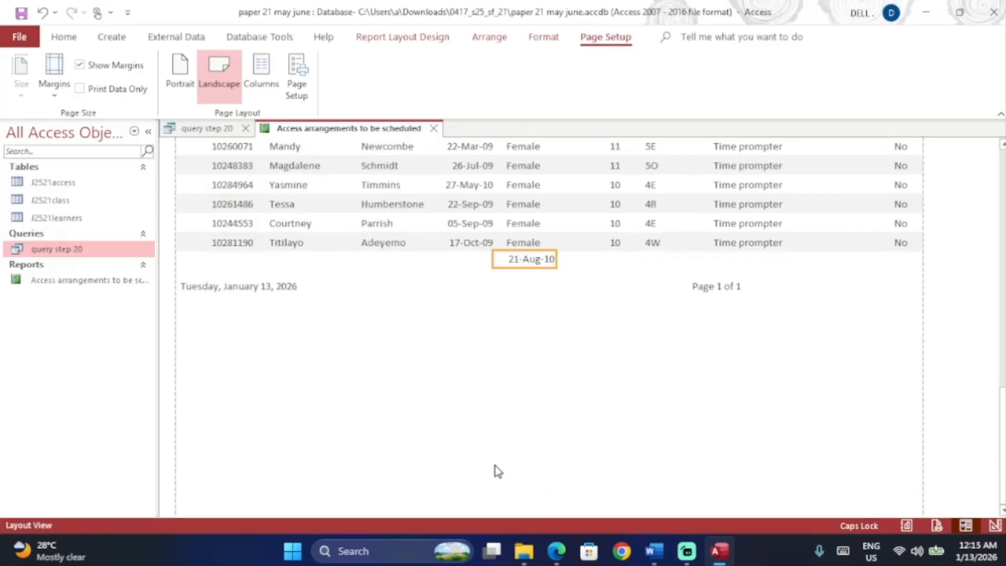
{"action": "key", "text": "Left"}
{"action": "key", "text": "Left"}
{"action": "key", "text": "Left"}
{"action": "key", "text": "Left"}
{"action": "key", "text": "Left"}
{"action": "key", "text": "Left"}
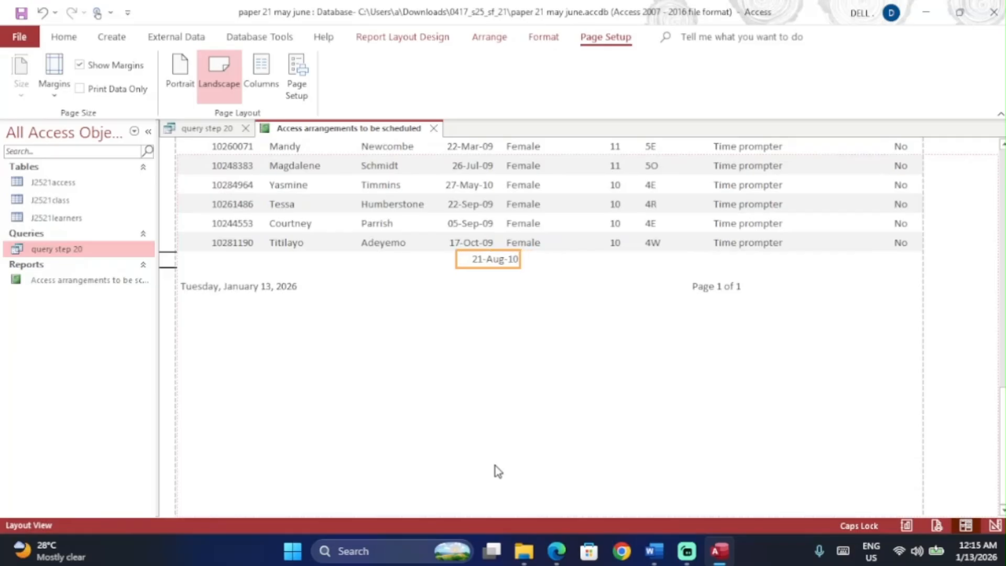
{"action": "key", "text": "Left"}
{"action": "left_click", "coordinate": [532, 344]}
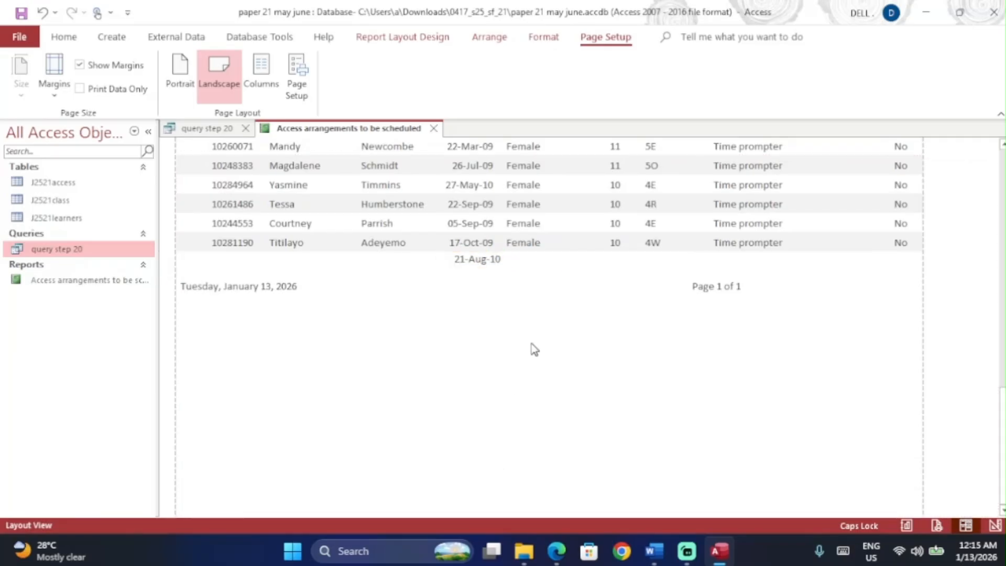
{"action": "scroll", "coordinate": [531, 344], "scroll_direction": "up", "scroll_amount": 3}
{"action": "scroll", "coordinate": [531, 346], "scroll_direction": "up", "scroll_amount": 10}
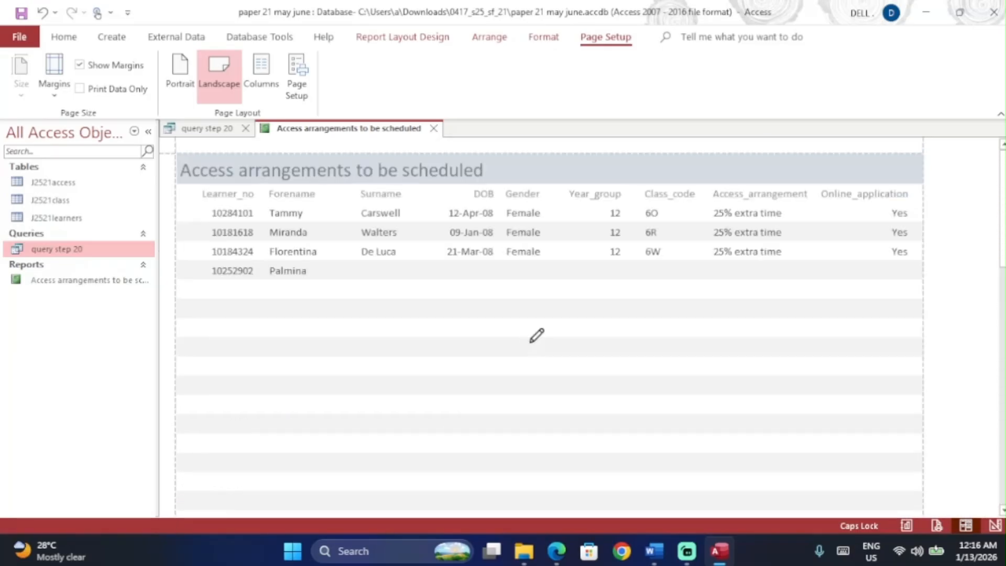
{"action": "key", "text": "alt+Tab"}
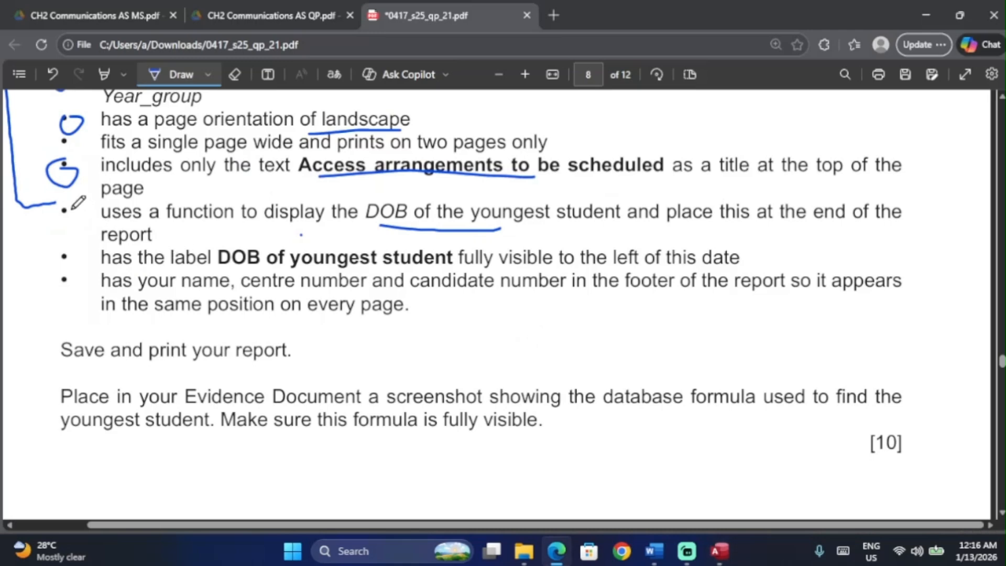
Step: Ink-circle the youngest-DOB bullet and its label, then select the text 'DOB of youngest student'
{"action": "left_click_drag", "start_coordinate": [64, 203], "coordinate": [66, 205]}
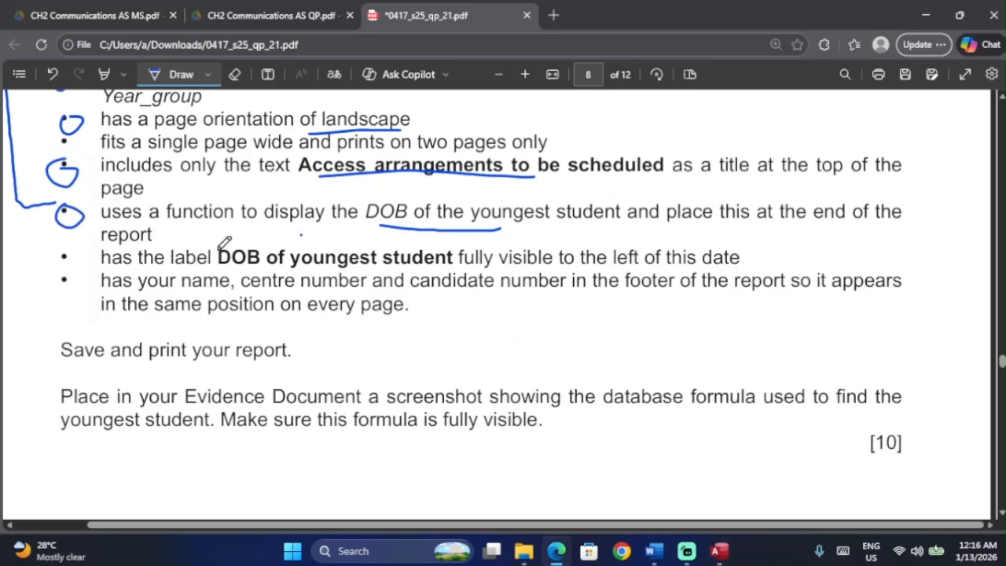
{"action": "mouse_move", "coordinate": [226, 241]}
{"action": "left_mouse_down"}
{"action": "mouse_move", "coordinate": [212, 262]}
{"action": "mouse_move", "coordinate": [357, 275]}
{"action": "mouse_move", "coordinate": [449, 250]}
{"action": "mouse_move", "coordinate": [299, 232]}
{"action": "mouse_move", "coordinate": [217, 241]}
{"action": "left_mouse_up"}
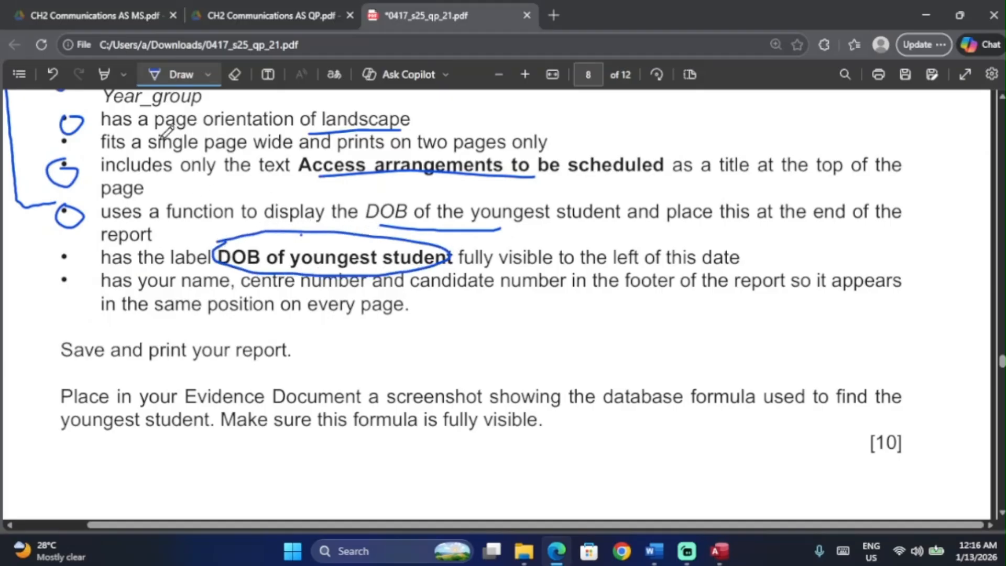
{"action": "left_click", "coordinate": [151, 80]}
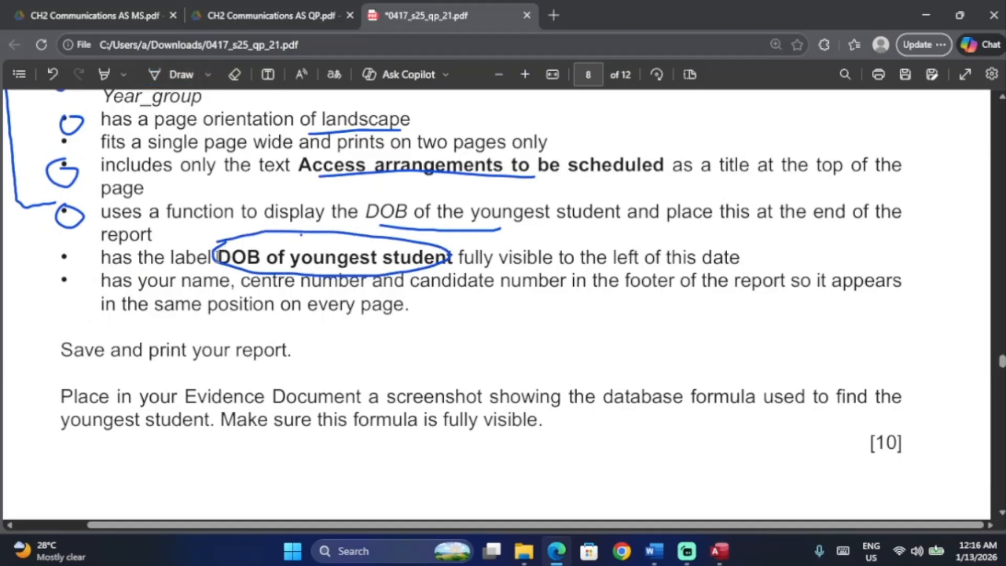
{"action": "left_click_drag", "start_coordinate": [212, 257], "coordinate": [453, 257]}
{"action": "key", "text": "ctrl+c"}
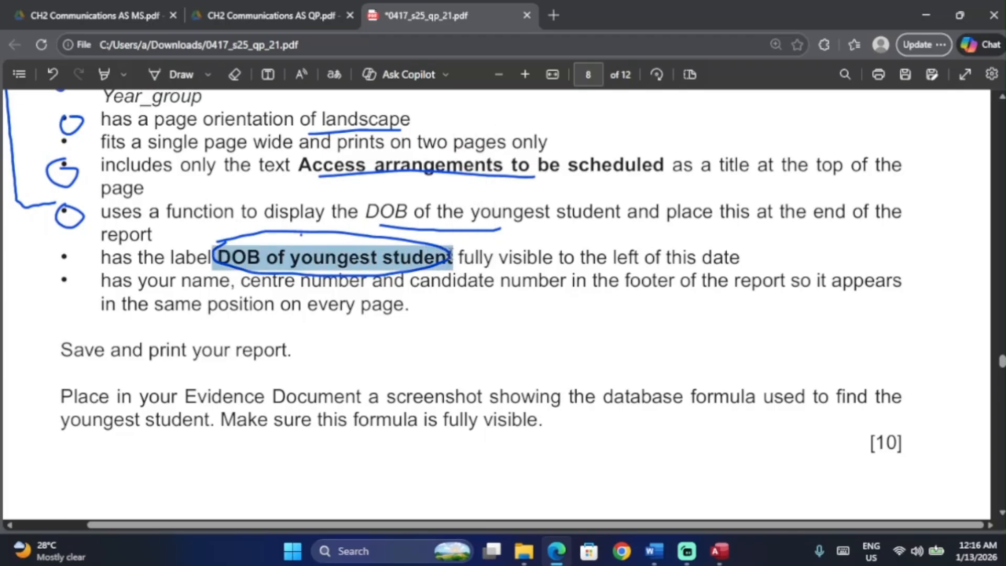
{"action": "left_click", "coordinate": [729, 545]}
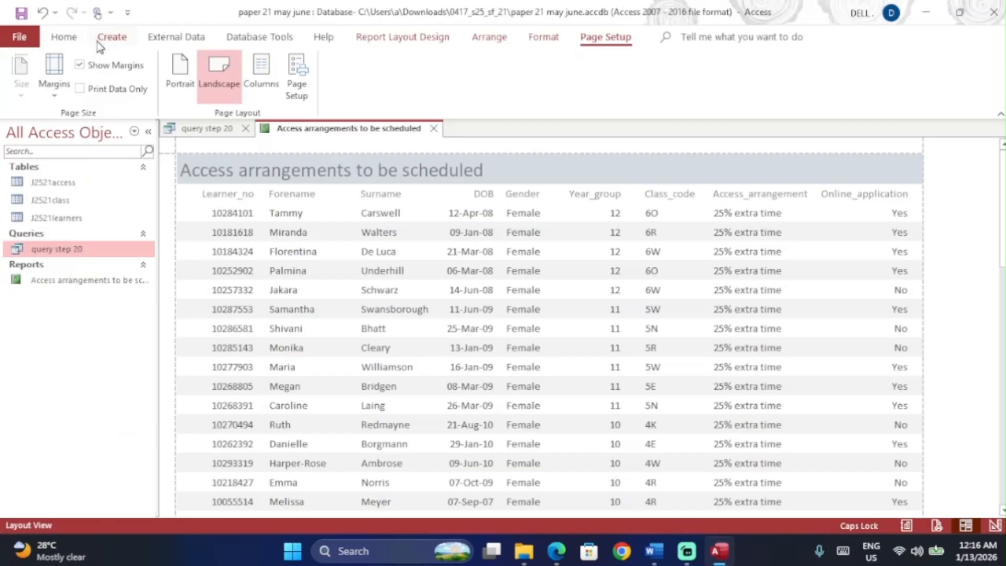
Step: Switch the report to Design view
{"action": "left_click", "coordinate": [65, 38]}
{"action": "left_click", "coordinate": [21, 89]}
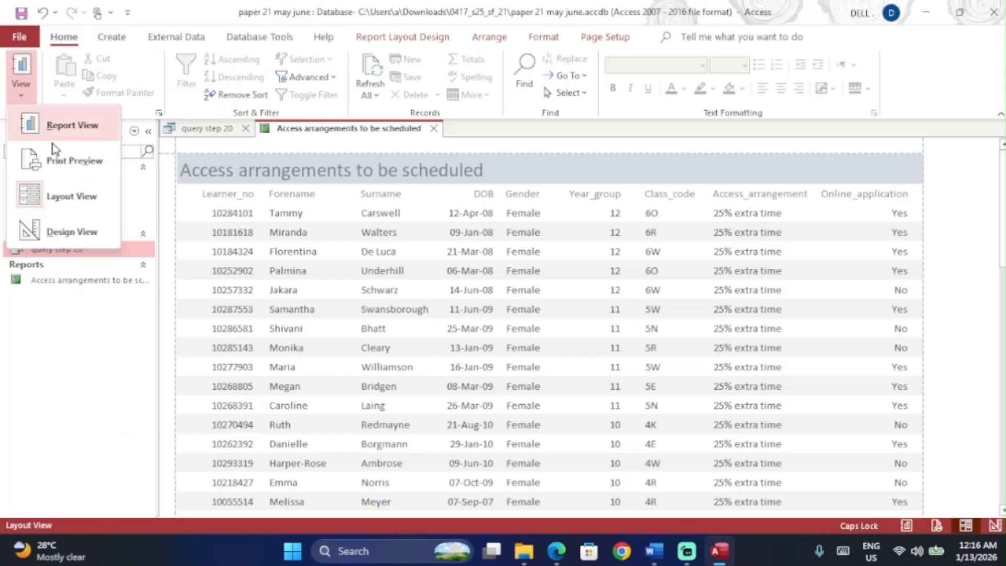
{"action": "left_click", "coordinate": [69, 230]}
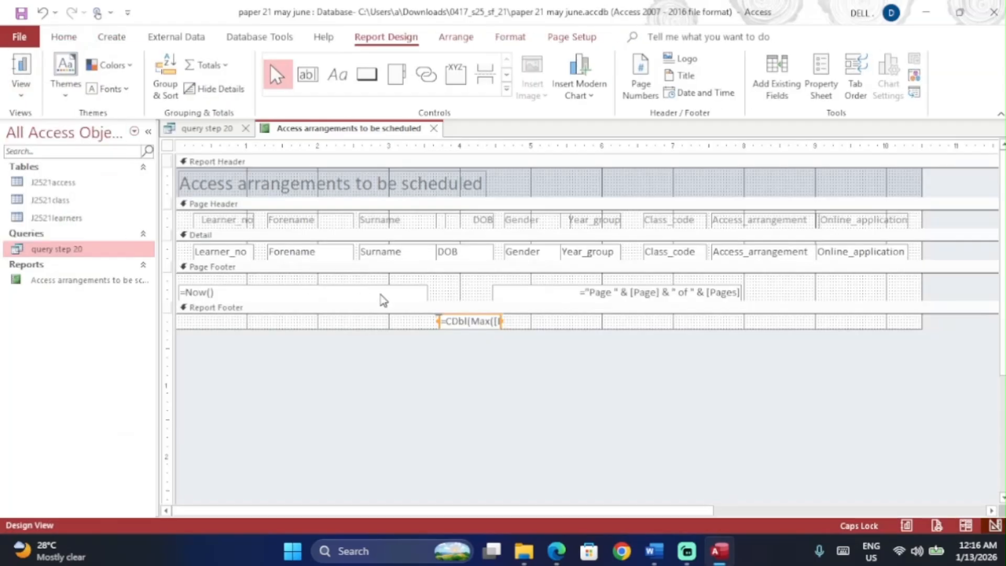
Step: Add a 'DOB of youngest student' footer label and widen the date formula box rightward
{"action": "left_click", "coordinate": [335, 85]}
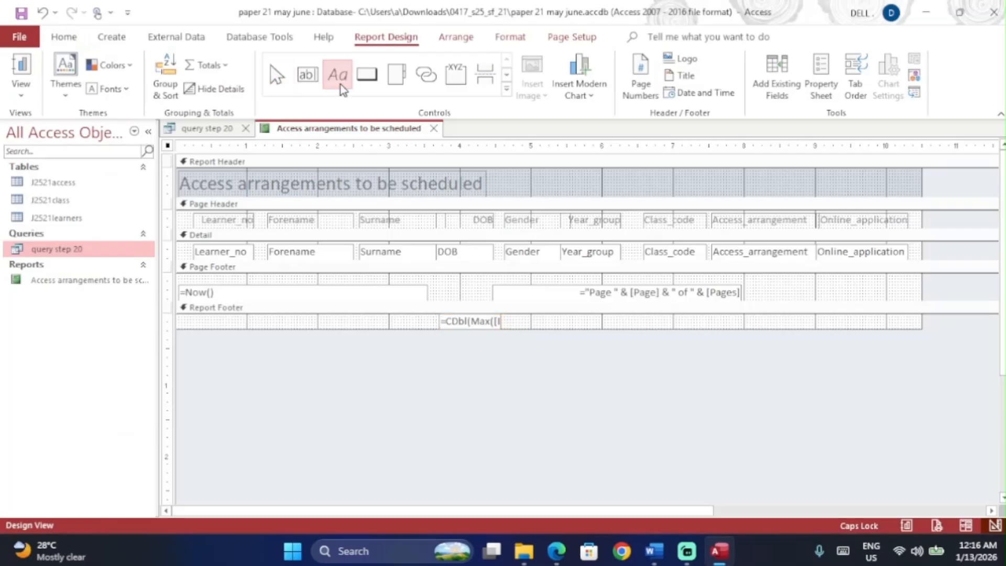
{"action": "left_click_drag", "start_coordinate": [316, 316], "coordinate": [435, 330]}
{"action": "key", "text": "ctrl+v"}
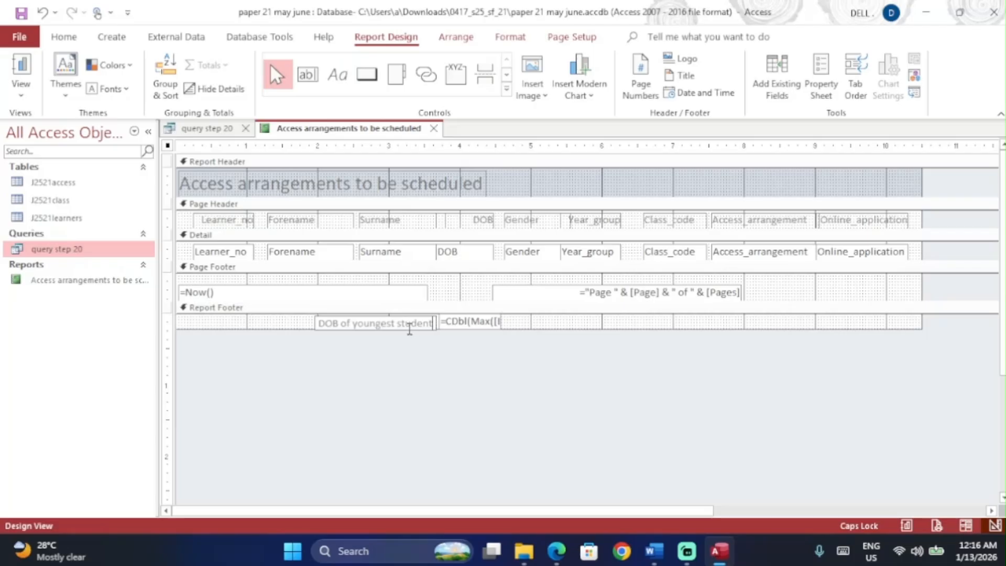
{"action": "left_click", "coordinate": [474, 319]}
{"action": "left_click_drag", "start_coordinate": [502, 322], "coordinate": [594, 335]}
Step: Select the 'Place in your Evidence Document…' formula-screenshot instruction on the question paper
{"action": "key", "text": "alt+Tab"}
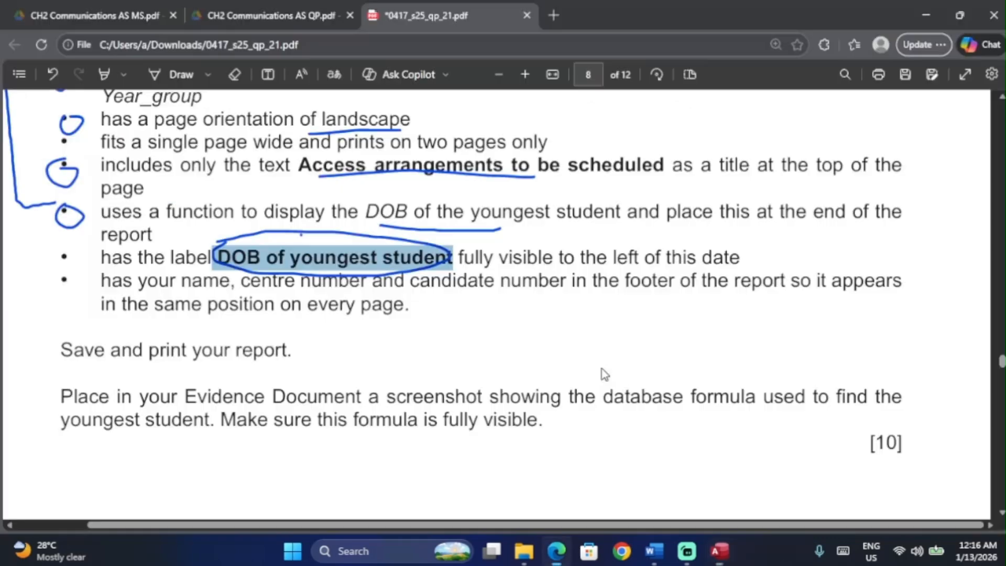
{"action": "scroll", "coordinate": [379, 373], "scroll_direction": "down", "scroll_amount": 1}
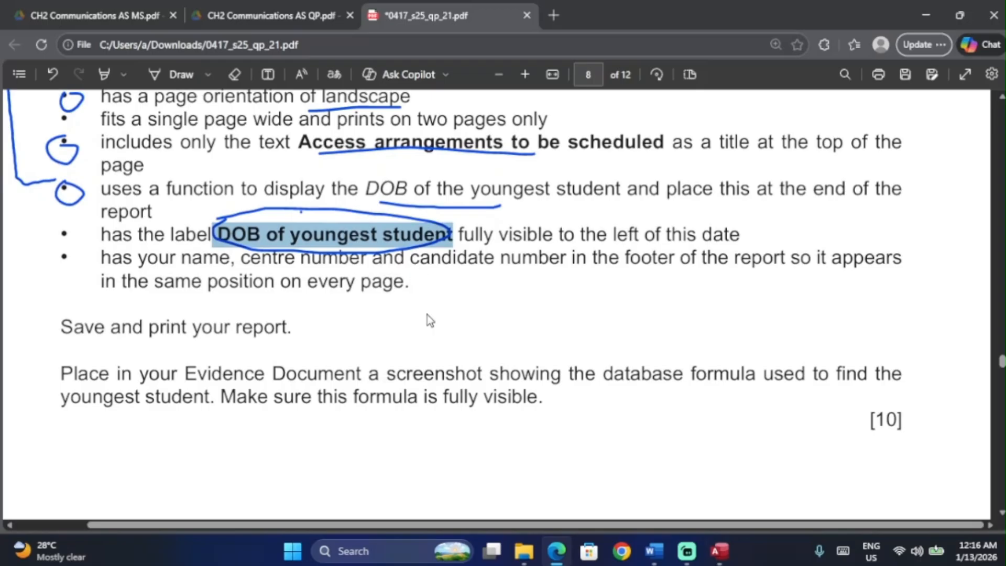
{"action": "left_click_drag", "start_coordinate": [62, 373], "coordinate": [559, 409]}
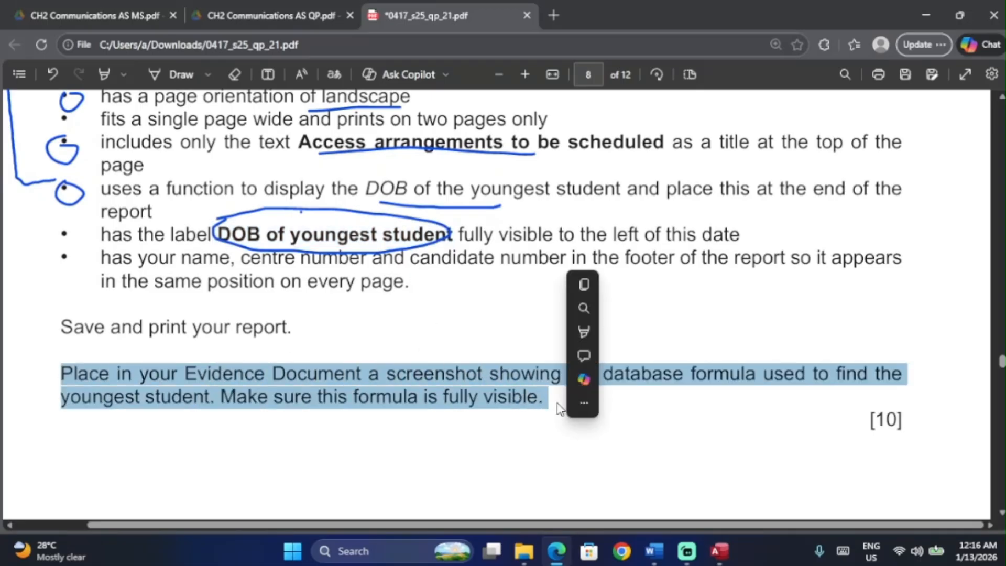
{"action": "key", "text": "alt+Tab"}
{"action": "key", "text": "alt+Tab"}
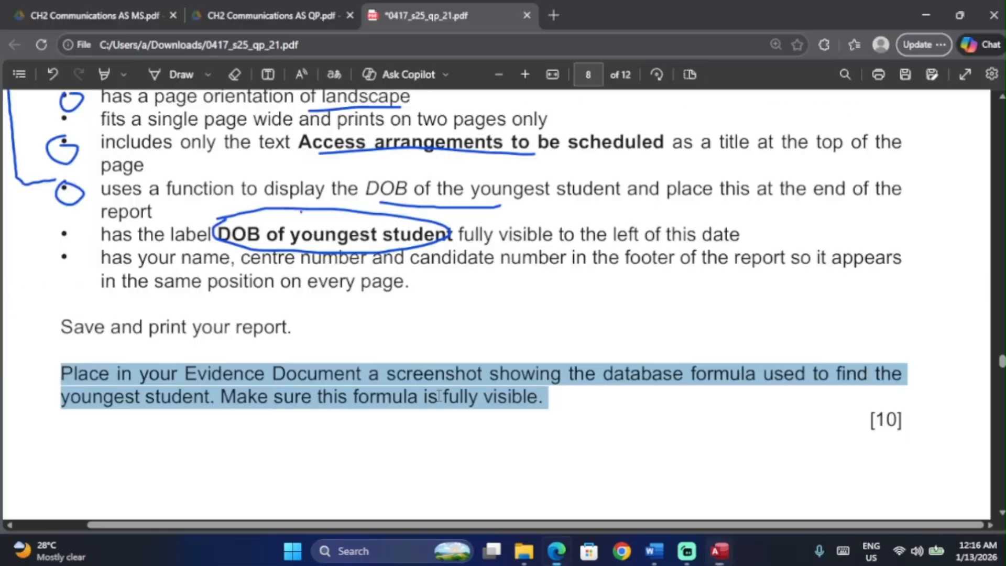
{"action": "key", "text": "alt+Tab"}
Step: Narrow the =CDbl(Max([DOB])) formula box and snip the footer label and formula
{"action": "left_click", "coordinate": [573, 322]}
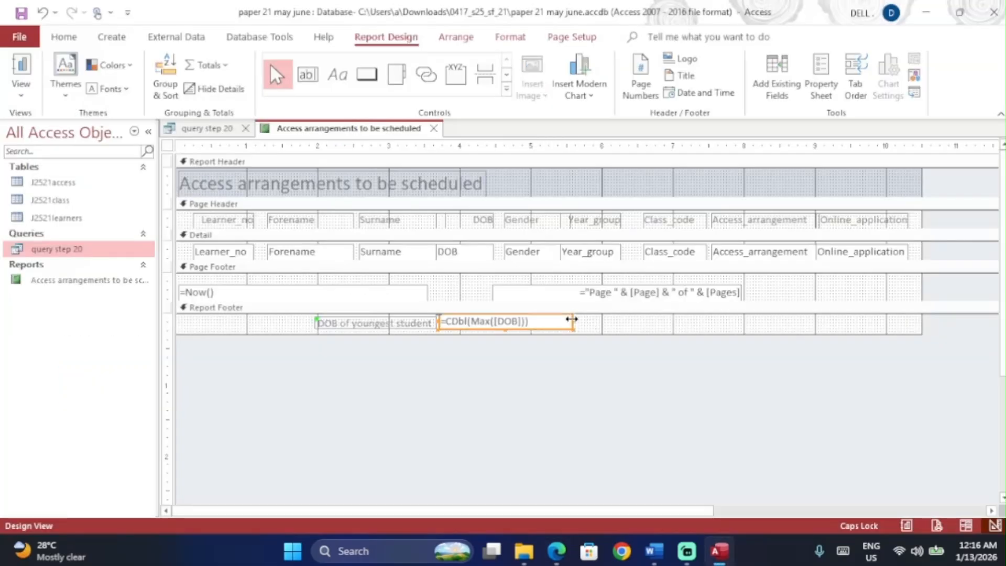
{"action": "left_click_drag", "start_coordinate": [573, 323], "coordinate": [306, 313]}
{"action": "left_click", "coordinate": [573, 365]}
{"action": "key", "text": "super+shift+s"}
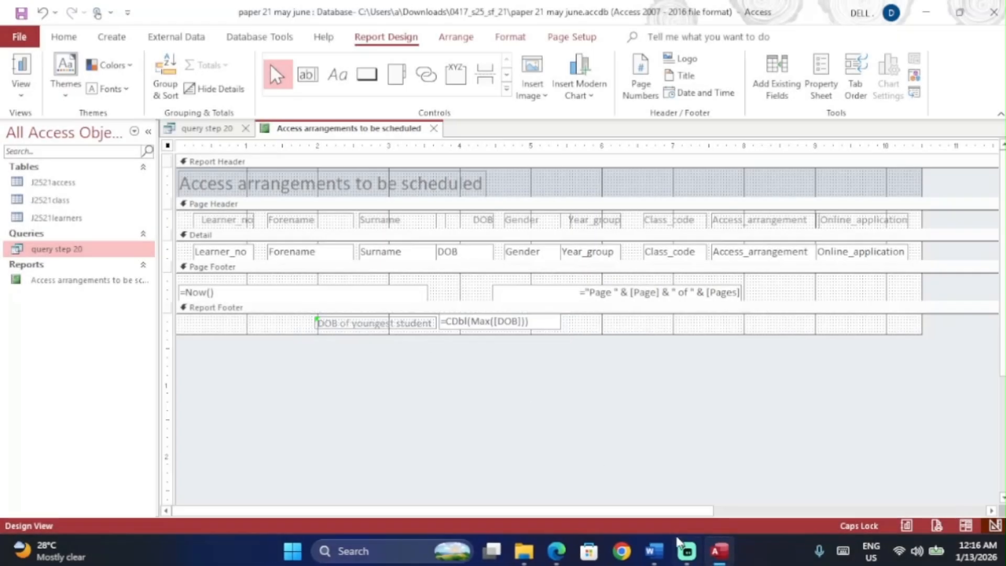
Step: Paste the footer screenshot under 'Step 20 evidence:' in Word and enlarge it
{"action": "left_click", "coordinate": [655, 551]}
{"action": "scroll", "coordinate": [368, 393], "scroll_direction": "down", "scroll_amount": 3}
{"action": "scroll", "coordinate": [343, 358], "scroll_direction": "up", "scroll_amount": 3}
{"action": "scroll", "coordinate": [344, 357], "scroll_direction": "down", "scroll_amount": 2}
{"action": "left_click", "coordinate": [337, 357]}
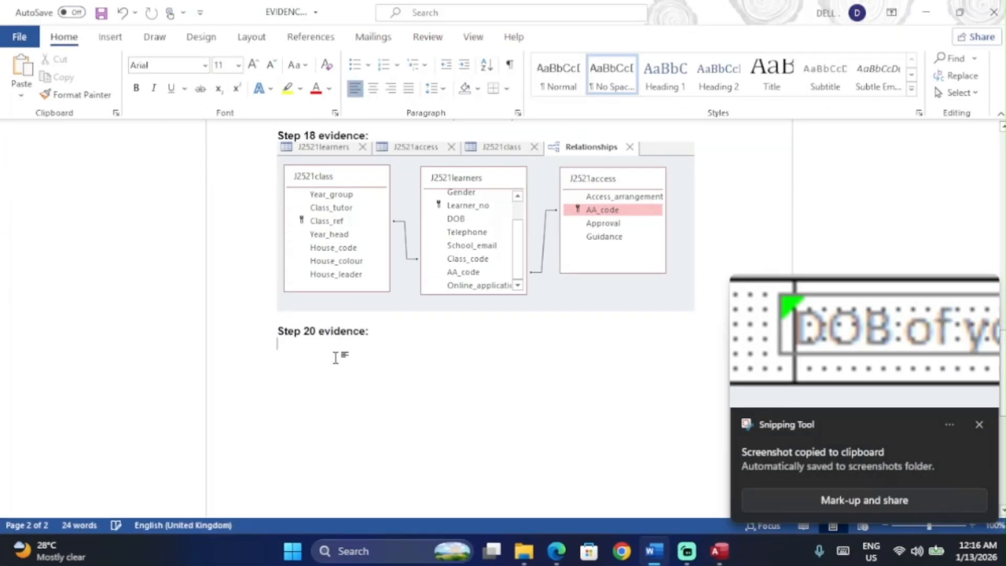
{"action": "key", "text": "alt+Tab"}
{"action": "key", "text": "alt+Tab"}
{"action": "key", "text": "ctrl+v"}
{"action": "left_click", "coordinate": [535, 365]}
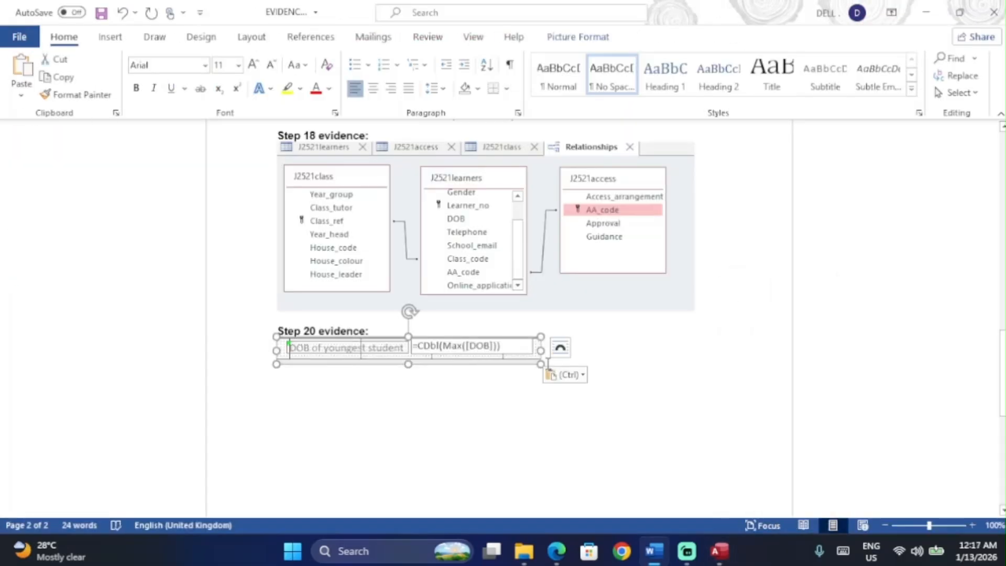
{"action": "left_click_drag", "start_coordinate": [539, 363], "coordinate": [607, 382]}
{"action": "key", "text": "alt+Tab"}
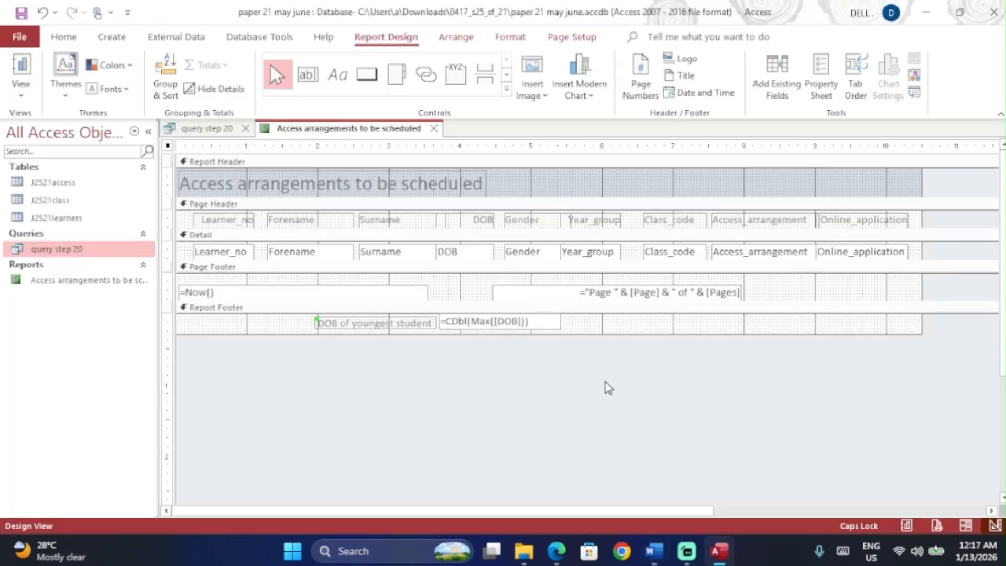
Step: In Layout view, narrow the 21-Aug-10 date box to sit beside its 'DOB of youngest student' label
{"action": "left_click", "coordinate": [21, 90]}
{"action": "left_click", "coordinate": [70, 204]}
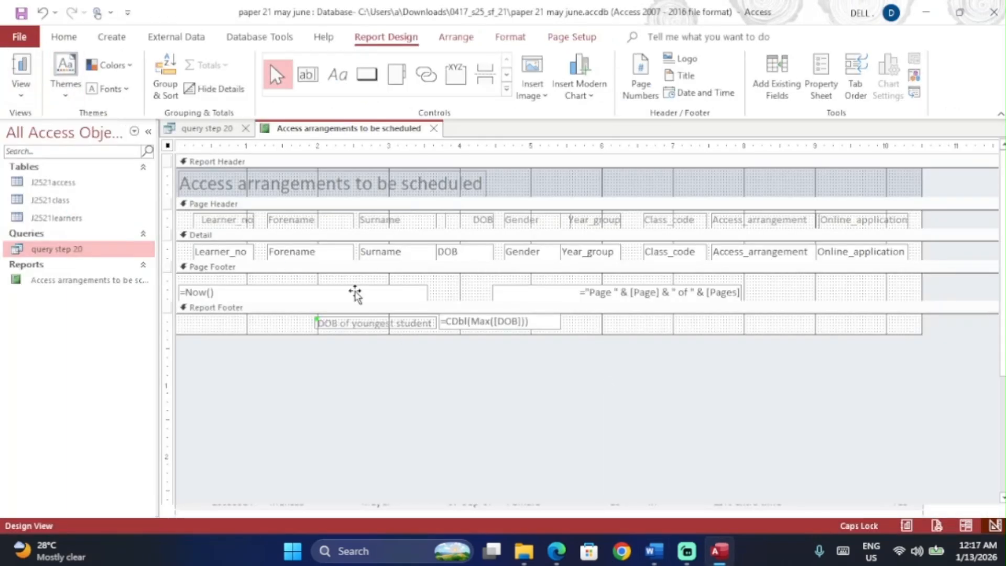
{"action": "scroll", "coordinate": [364, 296], "scroll_direction": "down", "scroll_amount": 10}
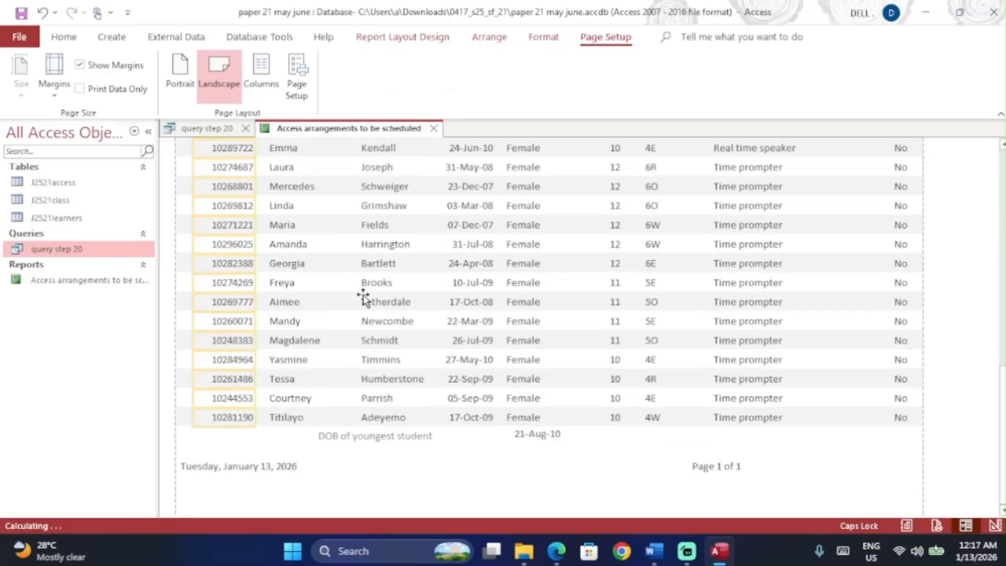
{"action": "left_click", "coordinate": [417, 437]}
{"action": "left_click", "coordinate": [543, 437]}
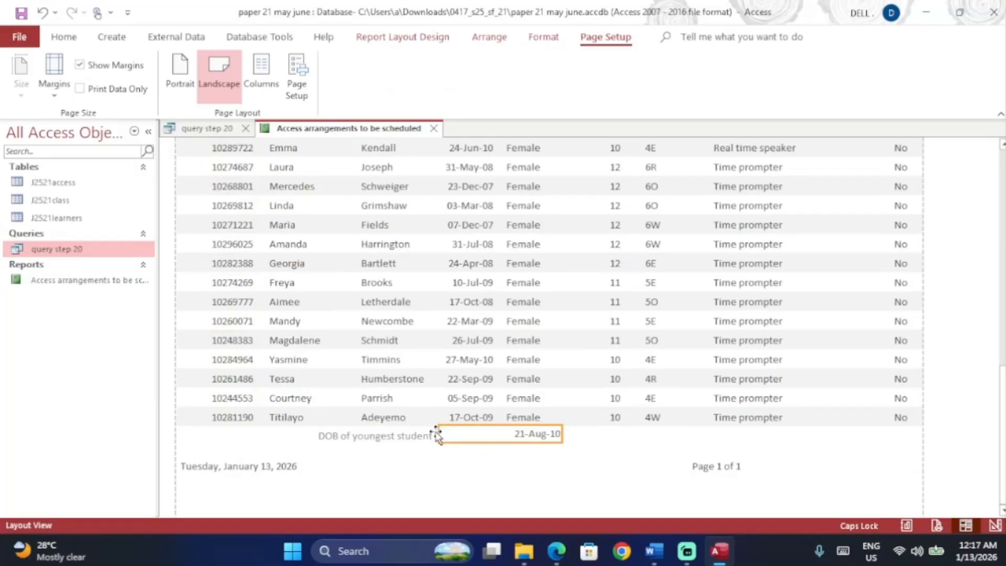
{"action": "left_click_drag", "start_coordinate": [440, 433], "coordinate": [490, 433]}
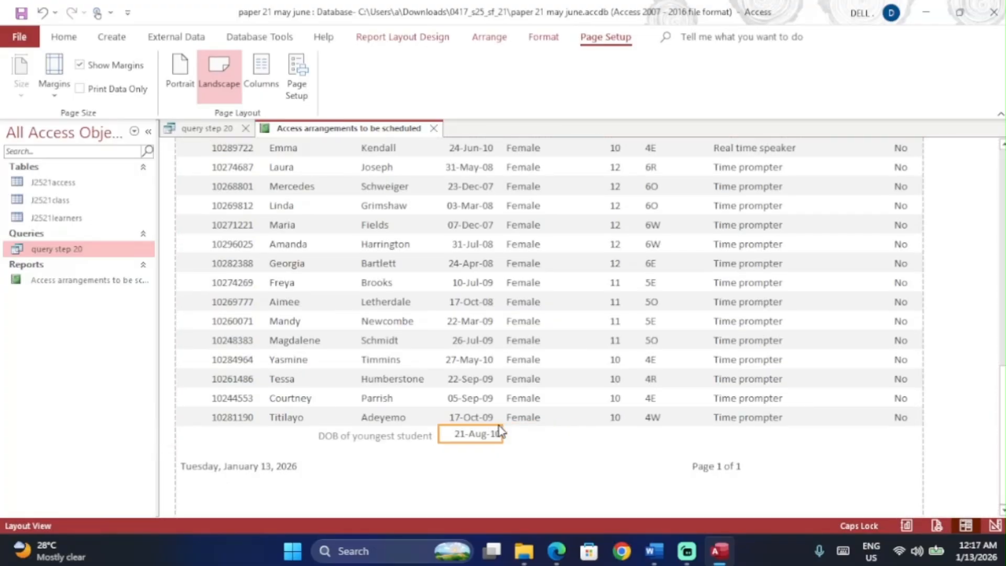
{"action": "key", "text": "alt+Tab"}
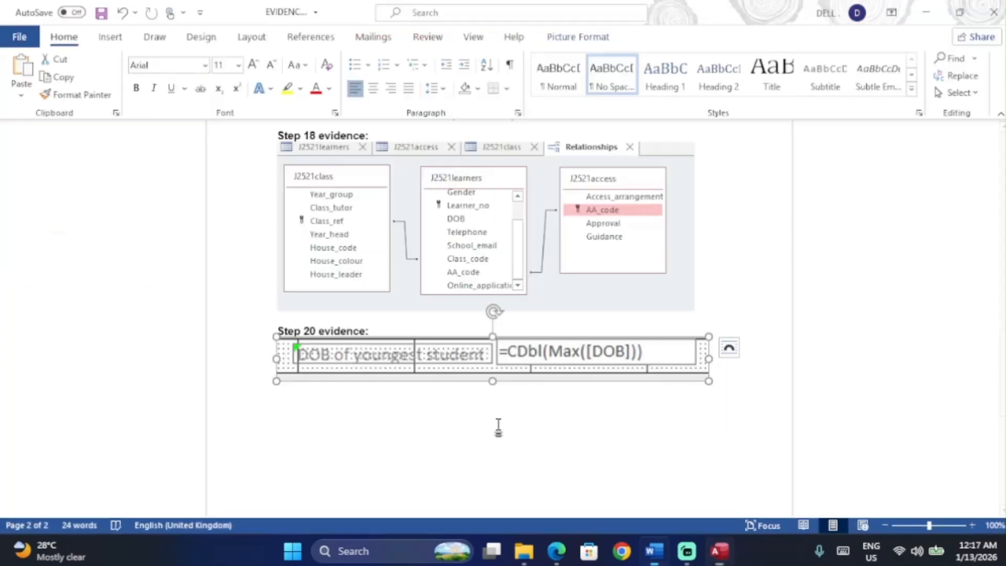
{"action": "key", "text": "alt+Tab"}
{"action": "key", "text": "alt+Tab"}
{"action": "key", "text": "Tab"}
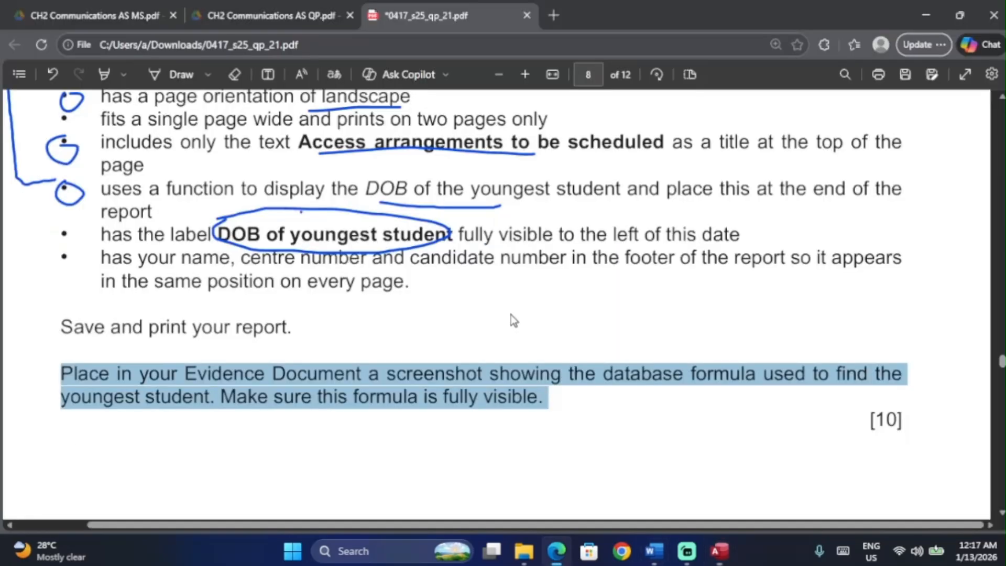
Step: Reread the question-paper bullet requiring name, centre number and candidate number in the footer
{"action": "scroll", "coordinate": [511, 315], "scroll_direction": "down", "scroll_amount": 1}
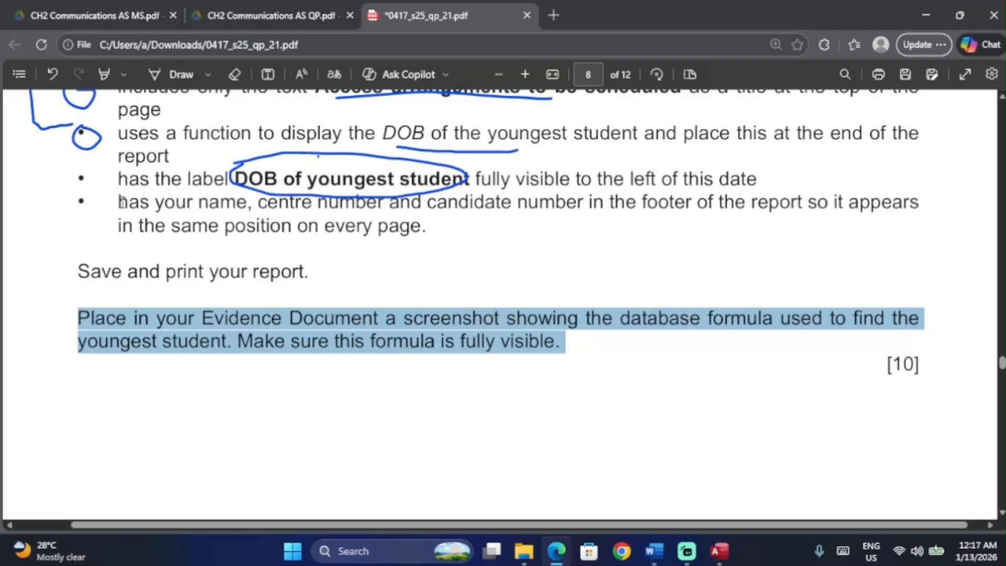
{"action": "left_click_drag", "start_coordinate": [120, 202], "coordinate": [468, 240]}
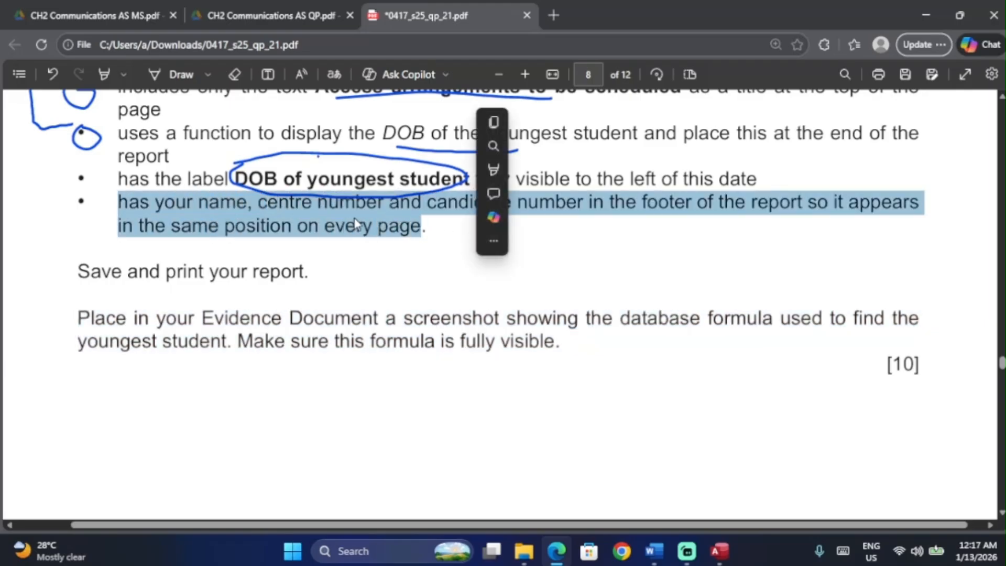
{"action": "left_click", "coordinate": [559, 206]}
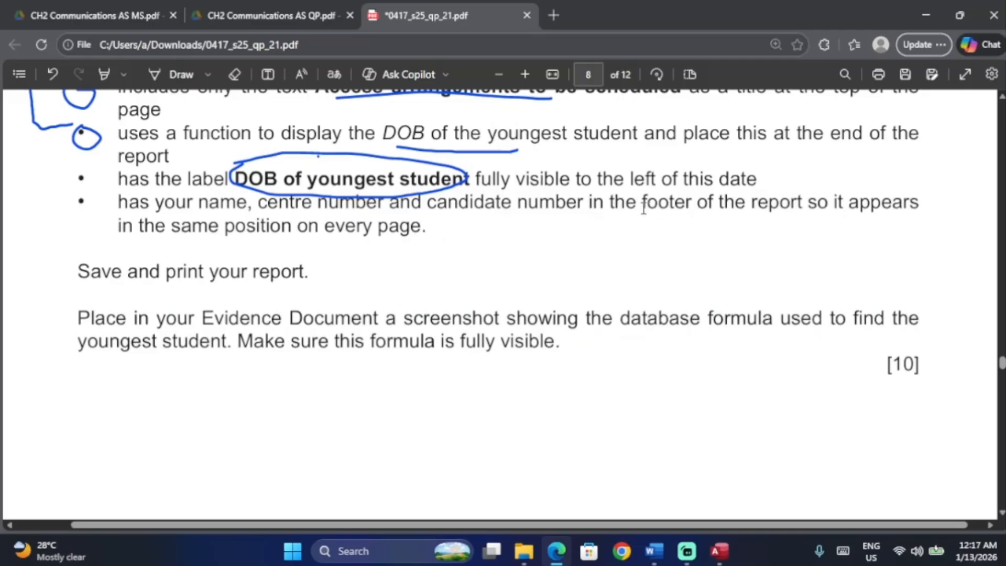
{"action": "left_click_drag", "start_coordinate": [643, 205], "coordinate": [689, 252]}
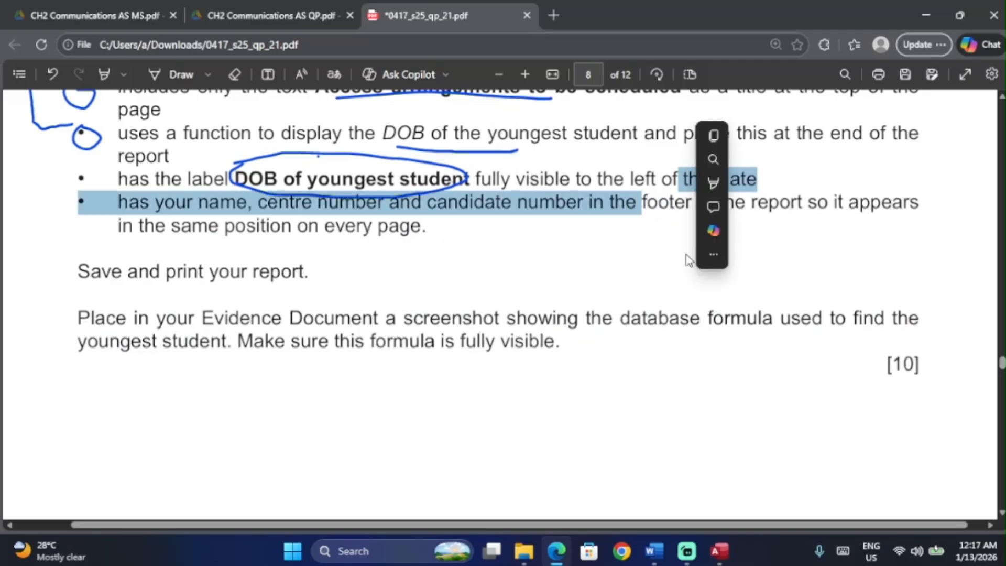
{"action": "left_click", "coordinate": [603, 259]}
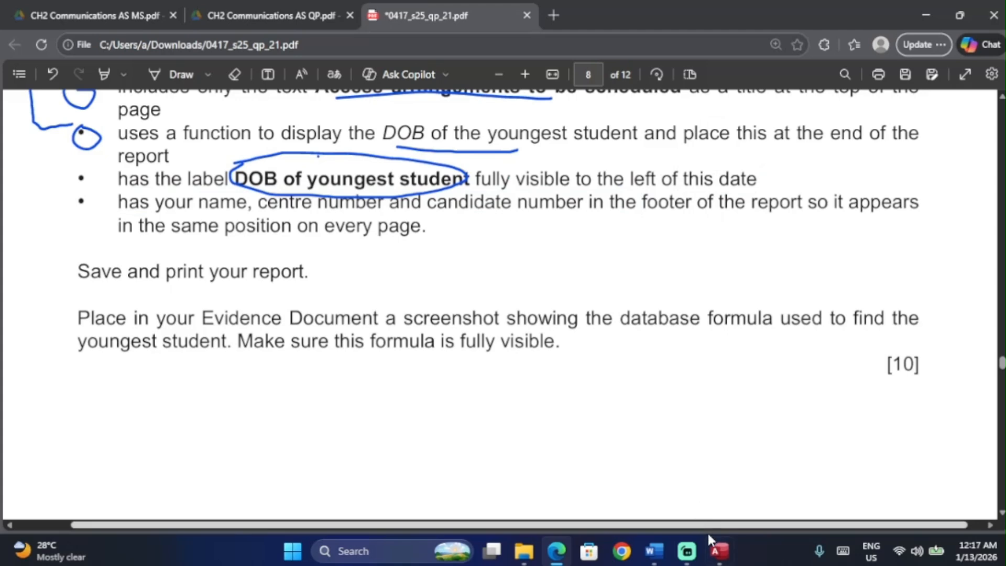
{"action": "left_click", "coordinate": [718, 551]}
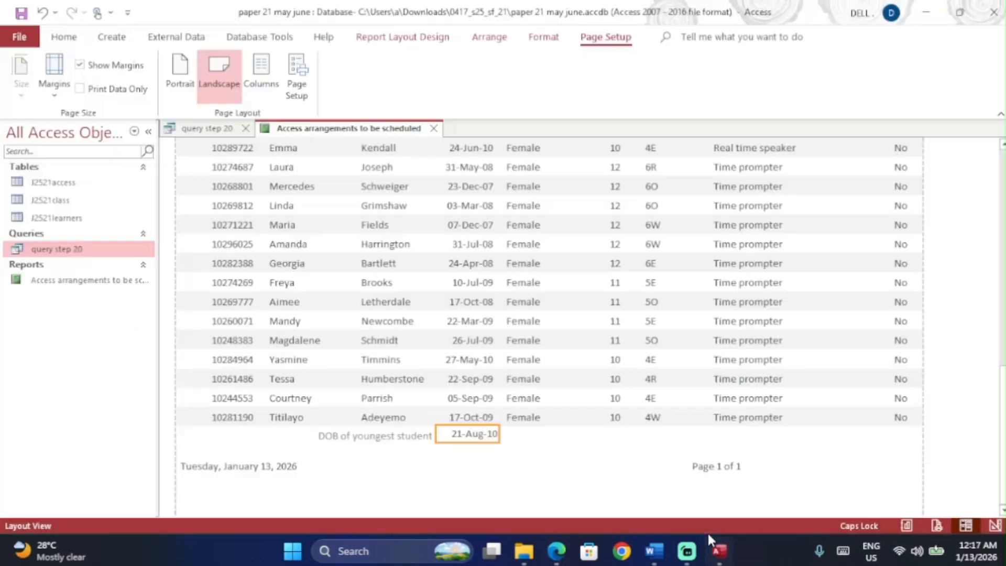
Step: Switch the 'Access arrangements to be scheduled' report to Design view from the Home tab
{"action": "left_click", "coordinate": [63, 39]}
{"action": "left_click", "coordinate": [31, 100]}
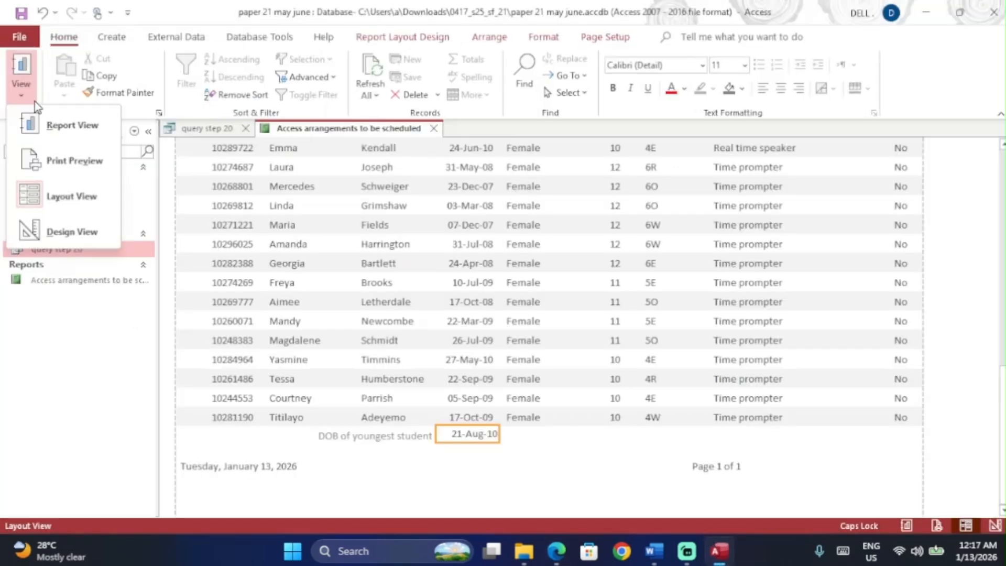
{"action": "left_click", "coordinate": [88, 227]}
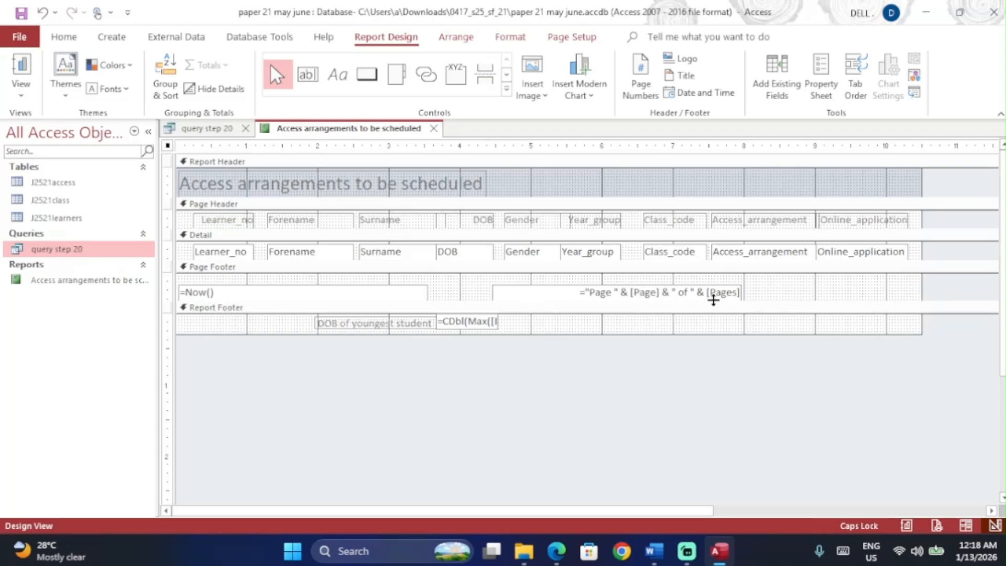
Step: Add a Page Footer label giving the candidate's name, centre number and candidate number
{"action": "key", "text": "alt+Tab"}
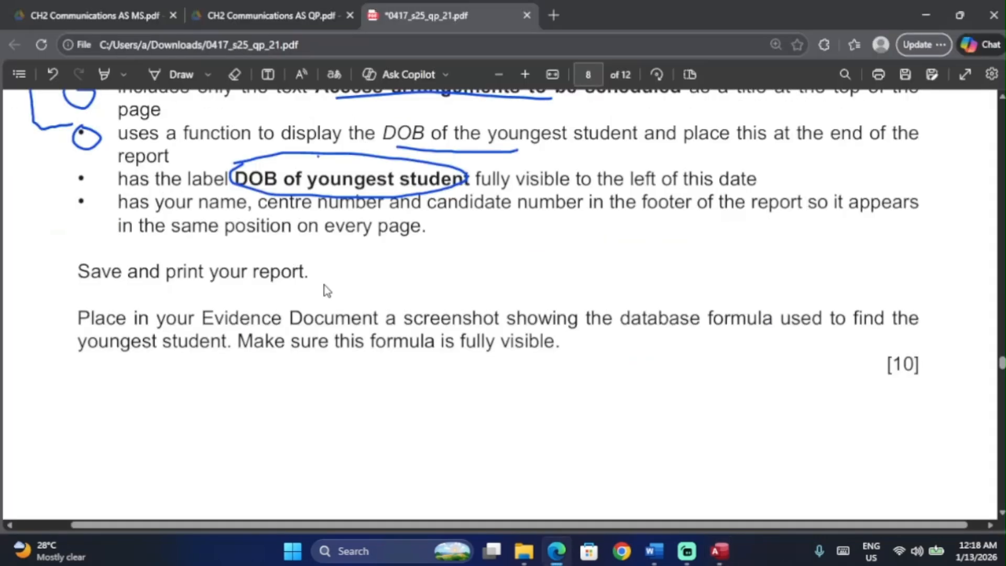
{"action": "key", "text": "alt+Tab"}
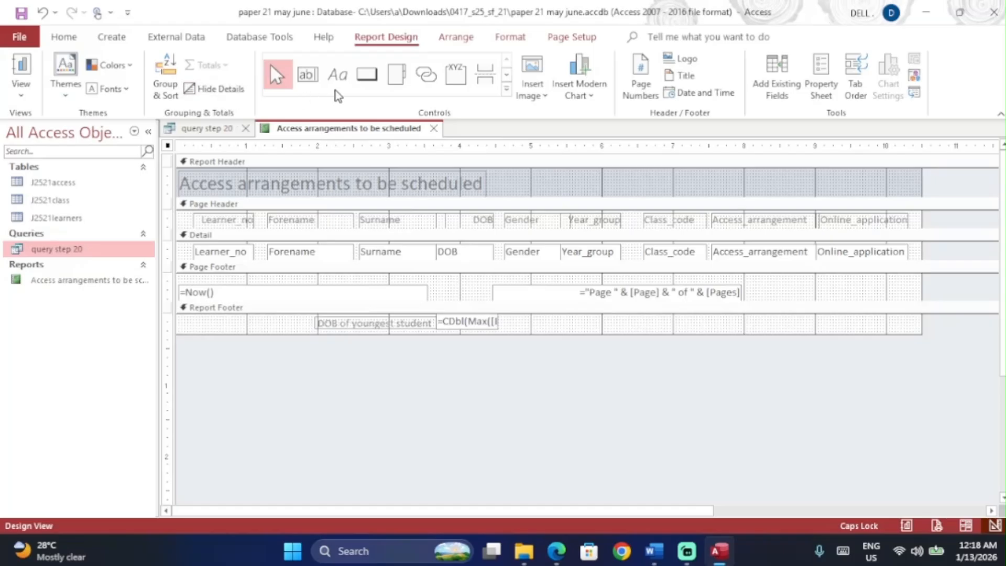
{"action": "left_click", "coordinate": [337, 73]}
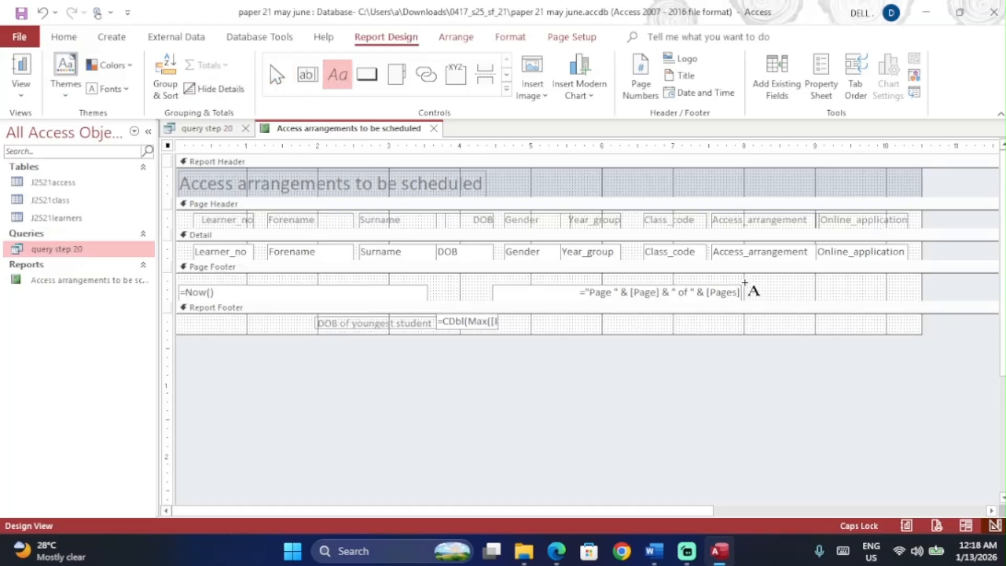
{"action": "left_click_drag", "start_coordinate": [744, 283], "coordinate": [914, 299]}
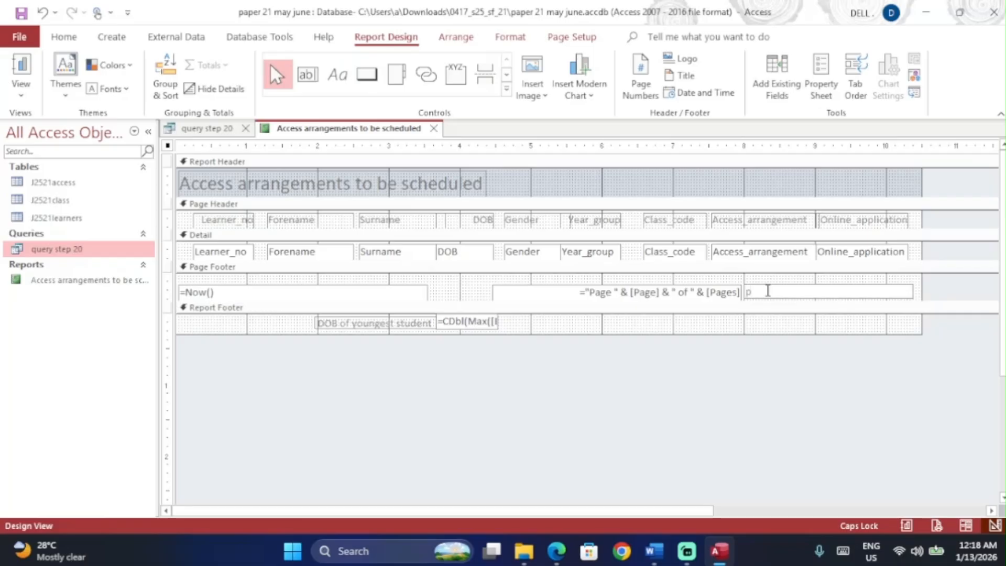
{"action": "type", "text": "P"}
{"action": "key", "text": "Caps_Lock"}
{"action": "type", "text": "oin"}
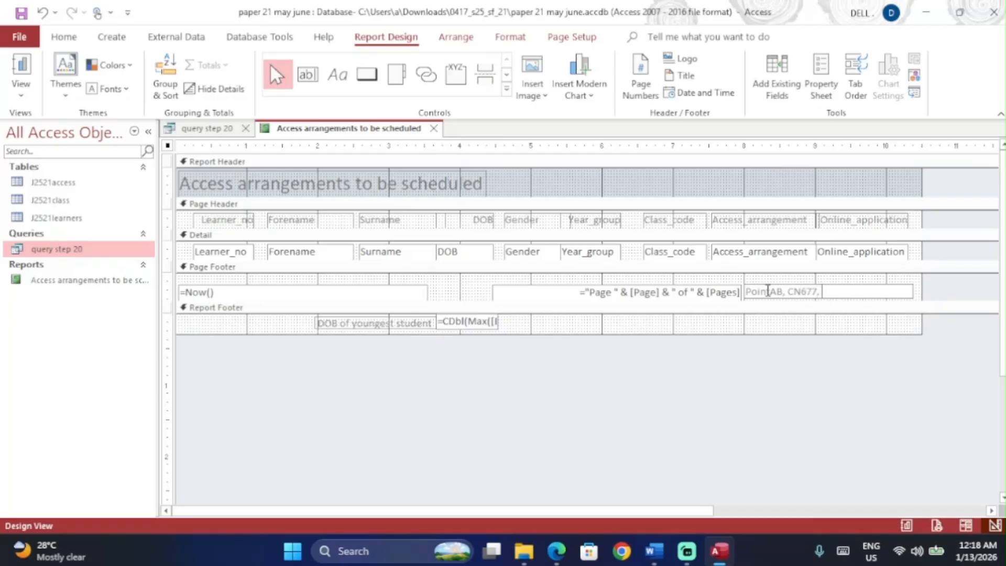
{"action": "left_click", "coordinate": [785, 439]}
Step: Preview the report as it will print and scroll through the pages
{"action": "key", "text": "alt+Tab"}
{"action": "scroll", "coordinate": [388, 336], "scroll_direction": "down", "scroll_amount": 2}
{"action": "key", "text": "alt+Tab"}
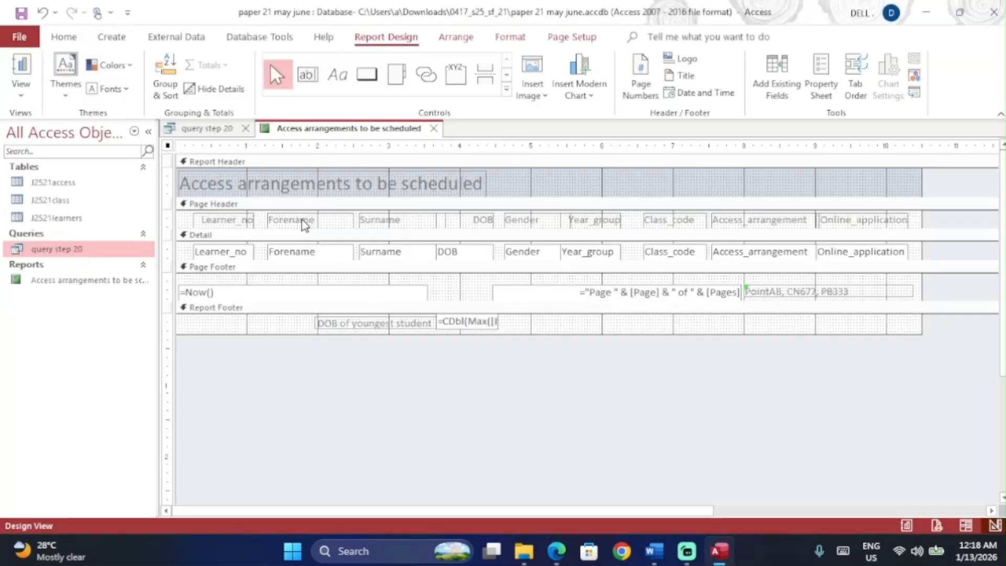
{"action": "left_click", "coordinate": [31, 96]}
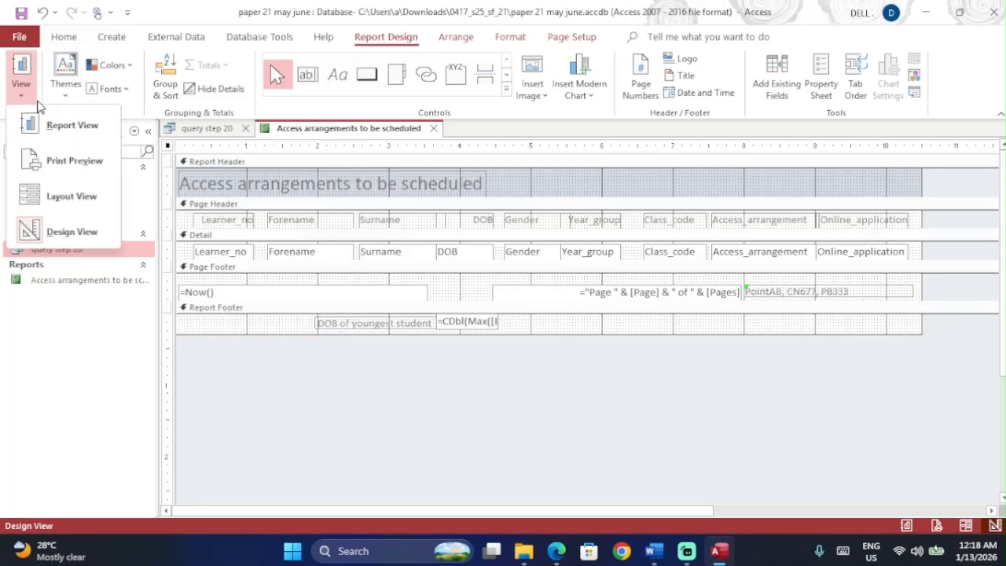
{"action": "left_click", "coordinate": [74, 160]}
{"action": "scroll", "coordinate": [430, 273], "scroll_direction": "down", "scroll_amount": 5}
{"action": "scroll", "coordinate": [430, 273], "scroll_direction": "up", "scroll_amount": 5}
{"action": "scroll", "coordinate": [429, 273], "scroll_direction": "down", "scroll_amount": 5}
{"action": "scroll", "coordinate": [430, 273], "scroll_direction": "up", "scroll_amount": 2}
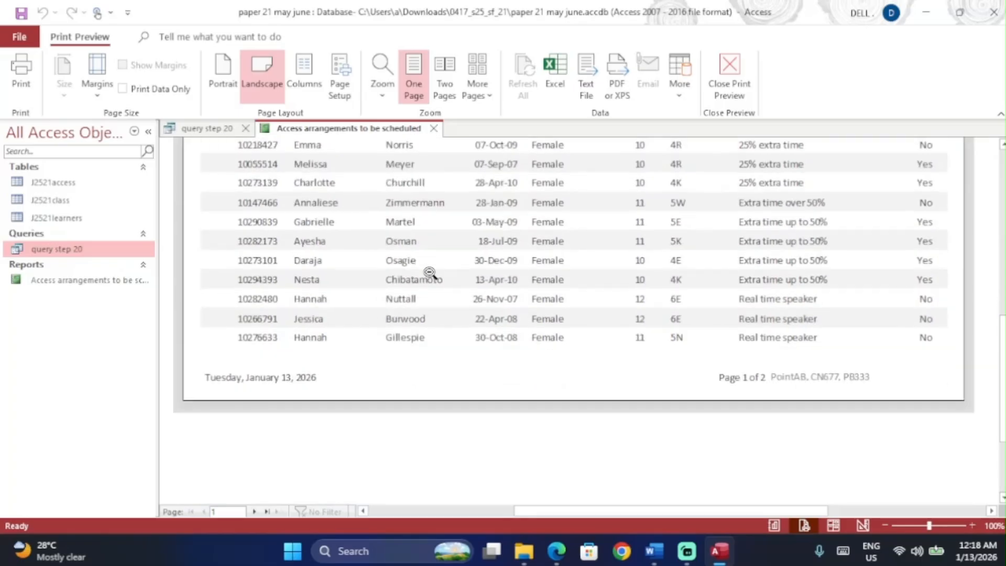
{"action": "scroll", "coordinate": [430, 273], "scroll_direction": "up", "scroll_amount": 5}
{"action": "scroll", "coordinate": [428, 273], "scroll_direction": "down", "scroll_amount": 5}
{"action": "scroll", "coordinate": [427, 273], "scroll_direction": "up", "scroll_amount": 5}
{"action": "scroll", "coordinate": [427, 273], "scroll_direction": "down", "scroll_amount": 5}
Step: Scroll the question paper to page 9 to read question 21 and its sample label
{"action": "key", "text": "alt+Tab"}
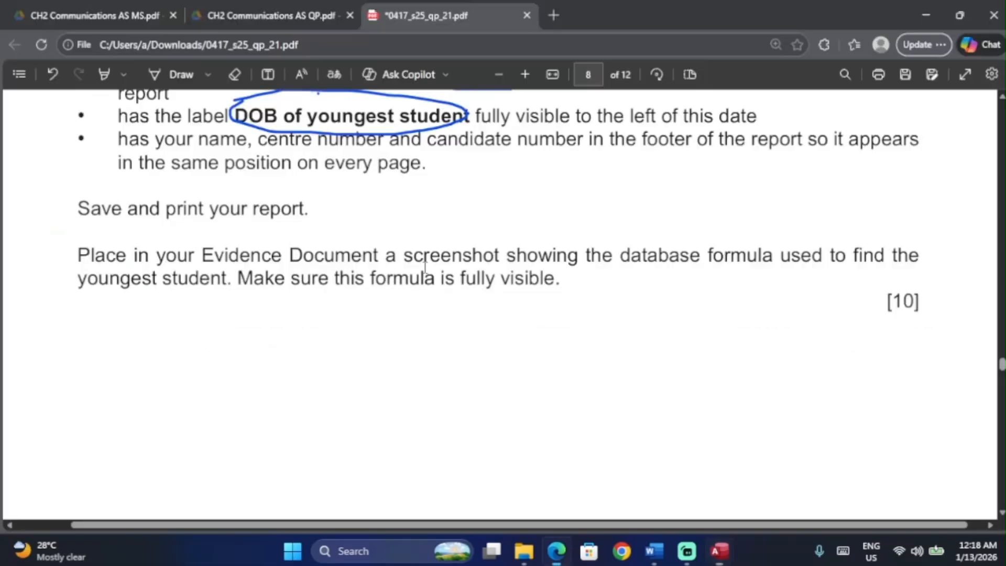
{"action": "scroll", "coordinate": [425, 268], "scroll_direction": "down", "scroll_amount": 2}
{"action": "scroll", "coordinate": [425, 268], "scroll_direction": "down", "scroll_amount": 8}
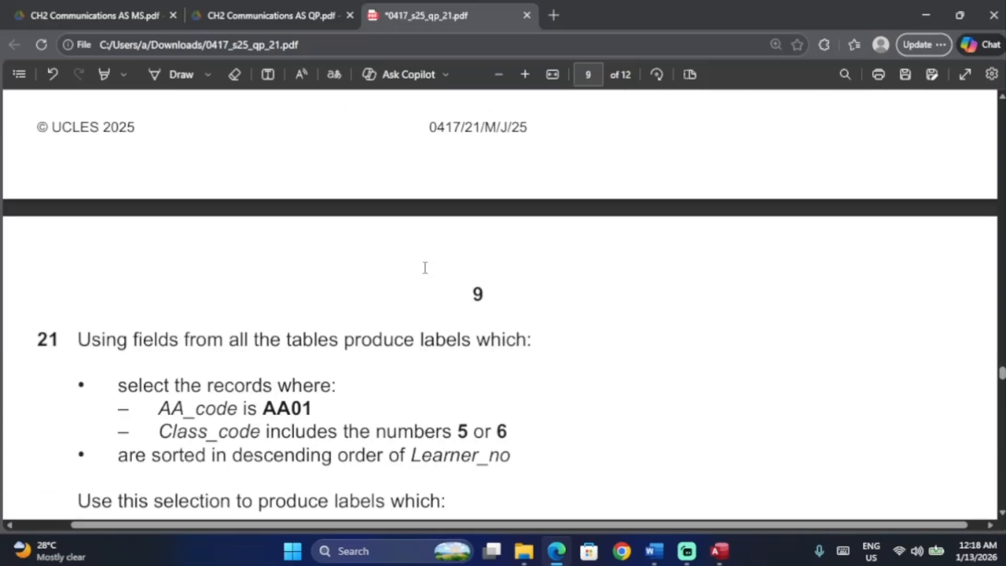
{"action": "scroll", "coordinate": [425, 267], "scroll_direction": "down", "scroll_amount": 1}
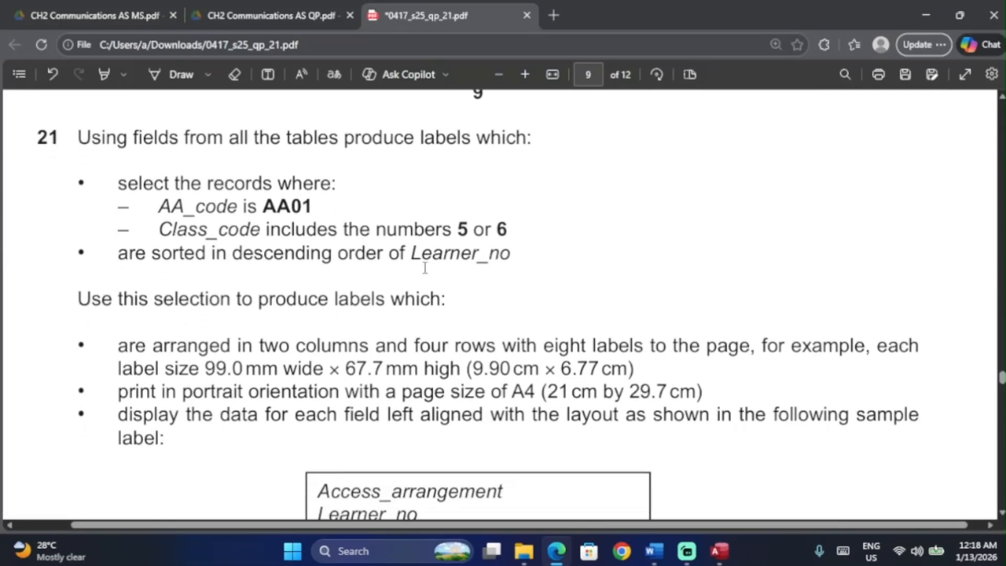
{"action": "scroll", "coordinate": [425, 268], "scroll_direction": "left", "scroll_amount": 1}
{"action": "scroll", "coordinate": [425, 268], "scroll_direction": "down", "scroll_amount": 1}
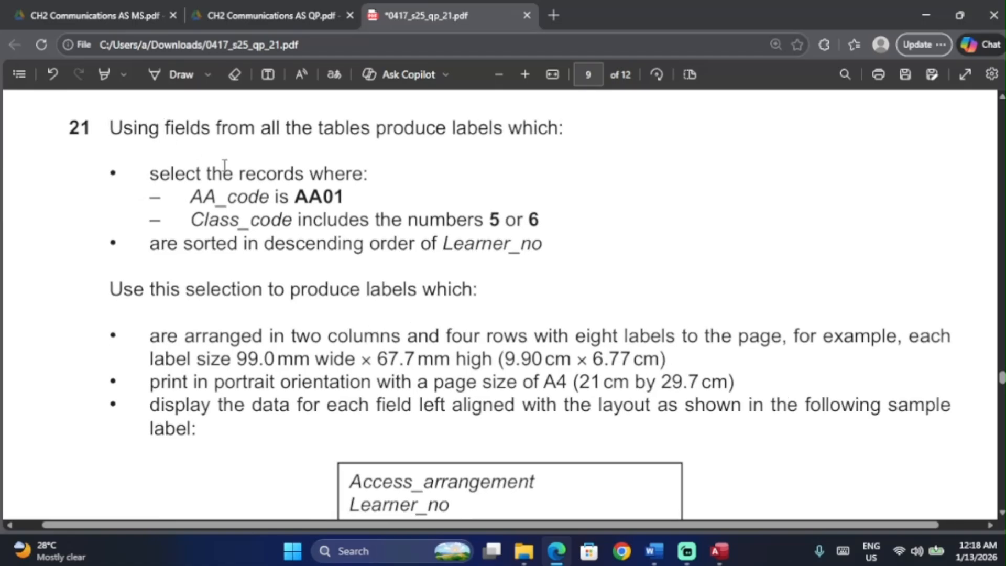
{"action": "scroll", "coordinate": [224, 165], "scroll_direction": "down", "scroll_amount": 3}
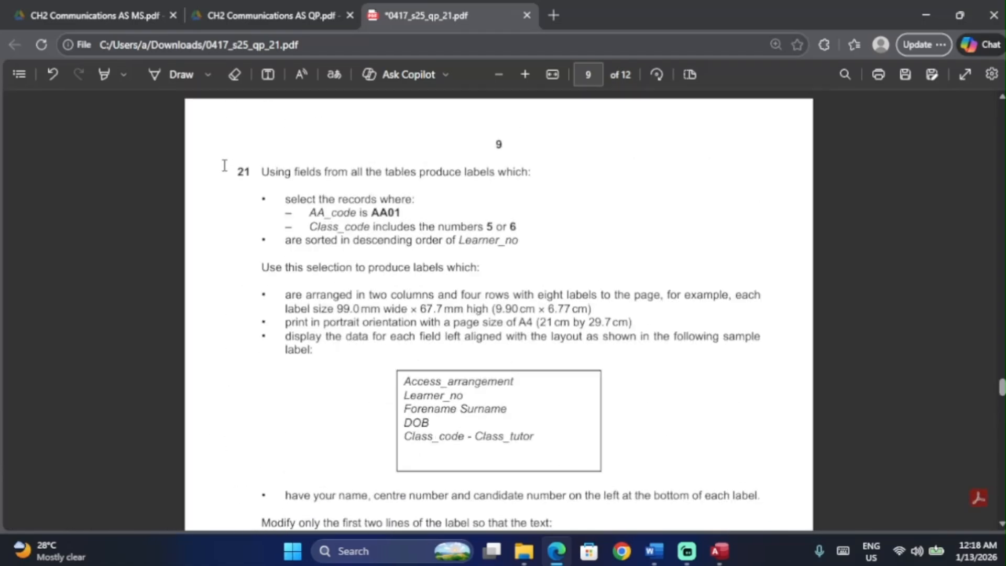
{"action": "scroll", "coordinate": [225, 165], "scroll_direction": "up", "scroll_amount": 4}
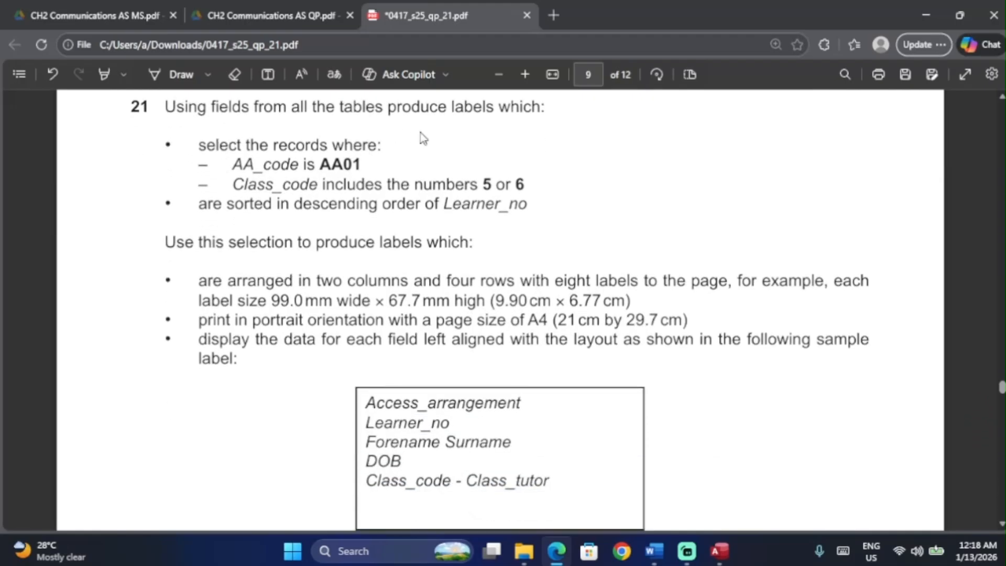
{"action": "scroll", "coordinate": [427, 135], "scroll_direction": "up", "scroll_amount": 2}
{"action": "scroll", "coordinate": [434, 147], "scroll_direction": "down", "scroll_amount": 1}
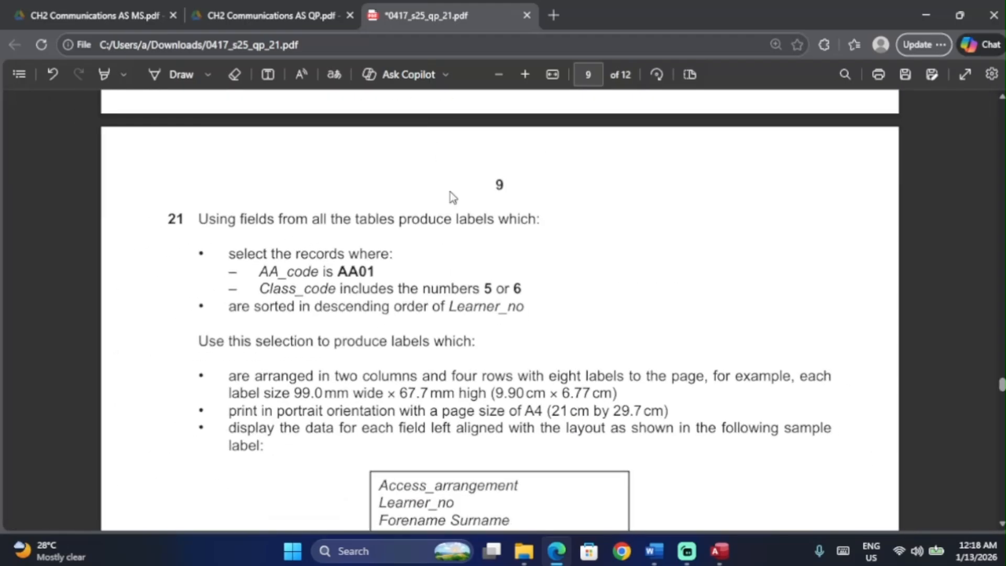
{"action": "scroll", "coordinate": [452, 249], "scroll_direction": "down", "scroll_amount": 2}
{"action": "scroll", "coordinate": [450, 314], "scroll_direction": "down", "scroll_amount": 1}
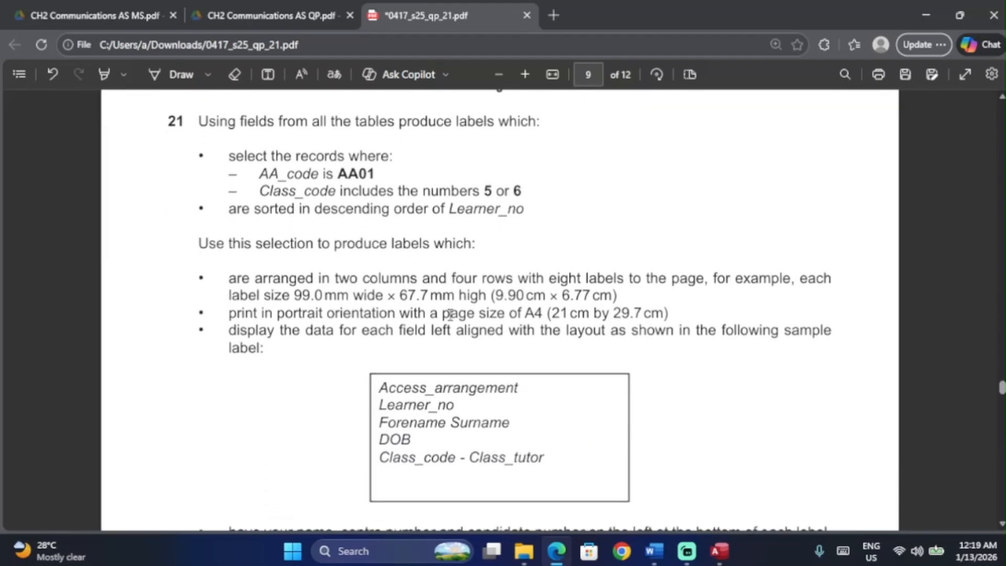
Step: Leave Print Preview, save and close the report, and close the query step 20 design
{"action": "key", "text": "alt+Tab"}
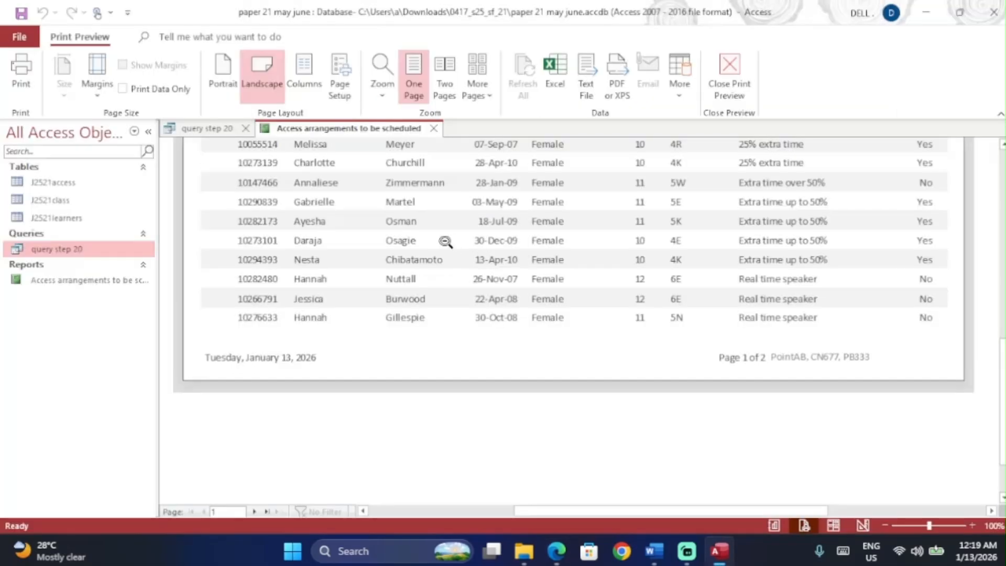
{"action": "left_click", "coordinate": [728, 79]}
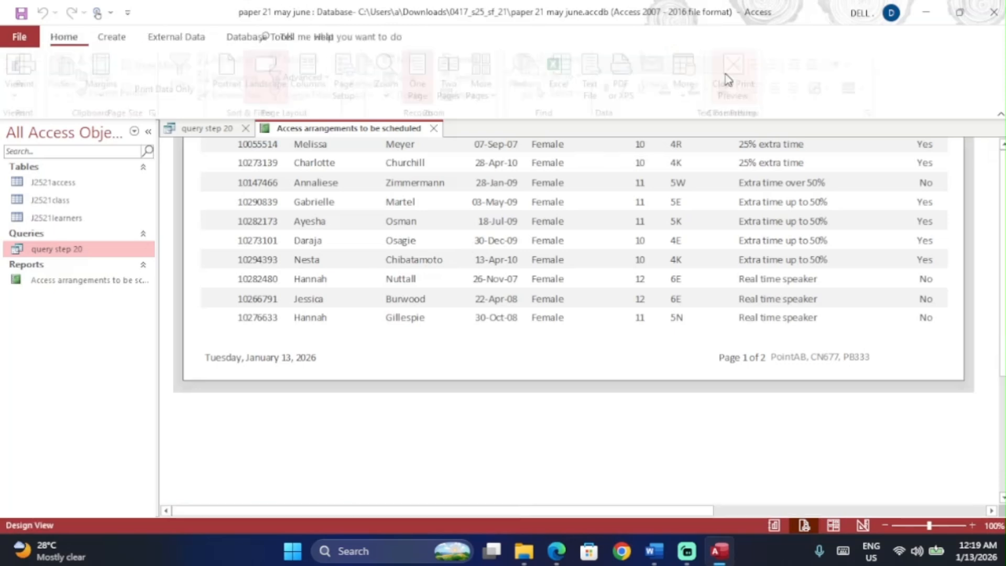
{"action": "left_click", "coordinate": [434, 129]}
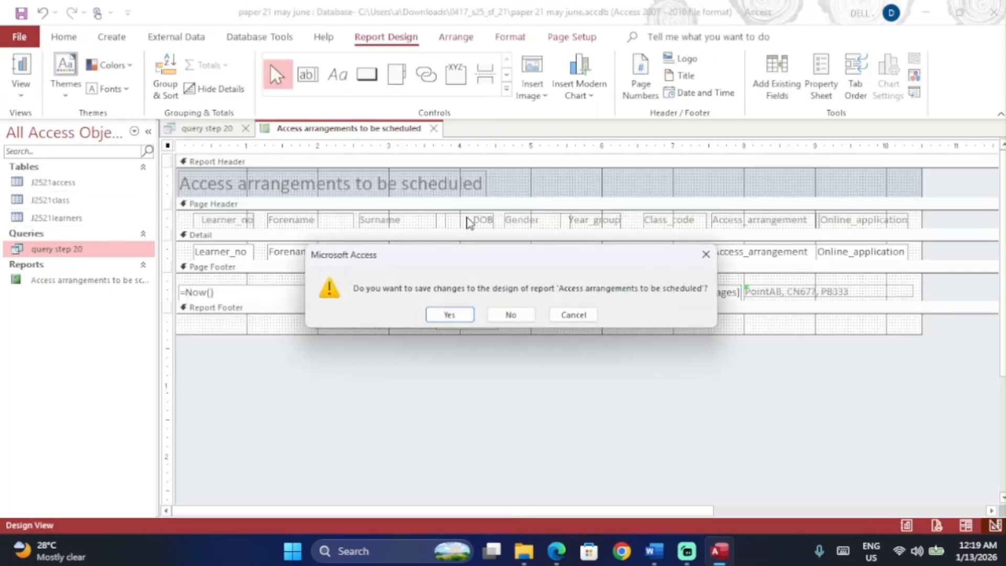
{"action": "left_click", "coordinate": [439, 315]}
{"action": "left_click", "coordinate": [251, 133]}
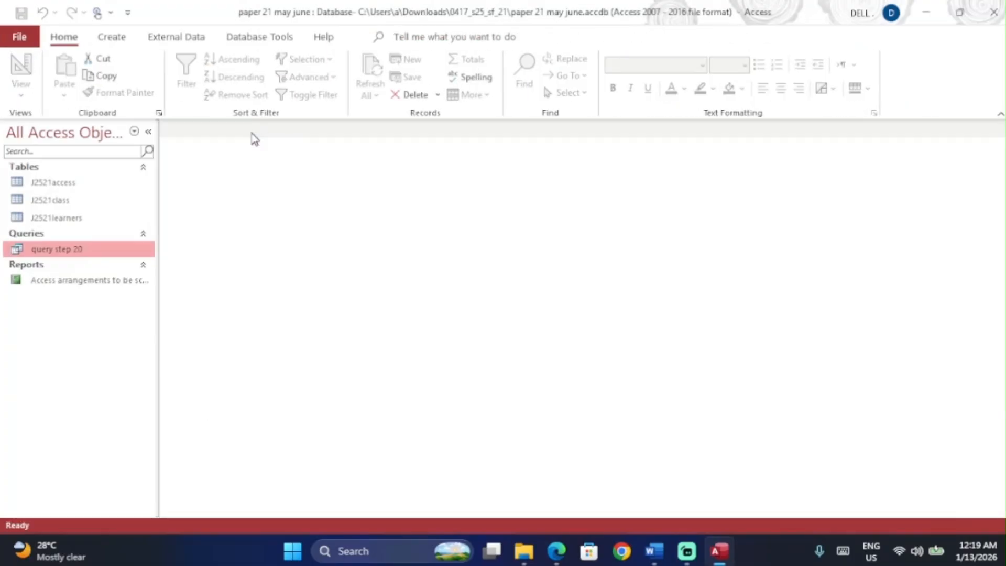
Step: Review the opening line of question 21 in the question paper before returning to Access
{"action": "key", "text": "alt+Tab"}
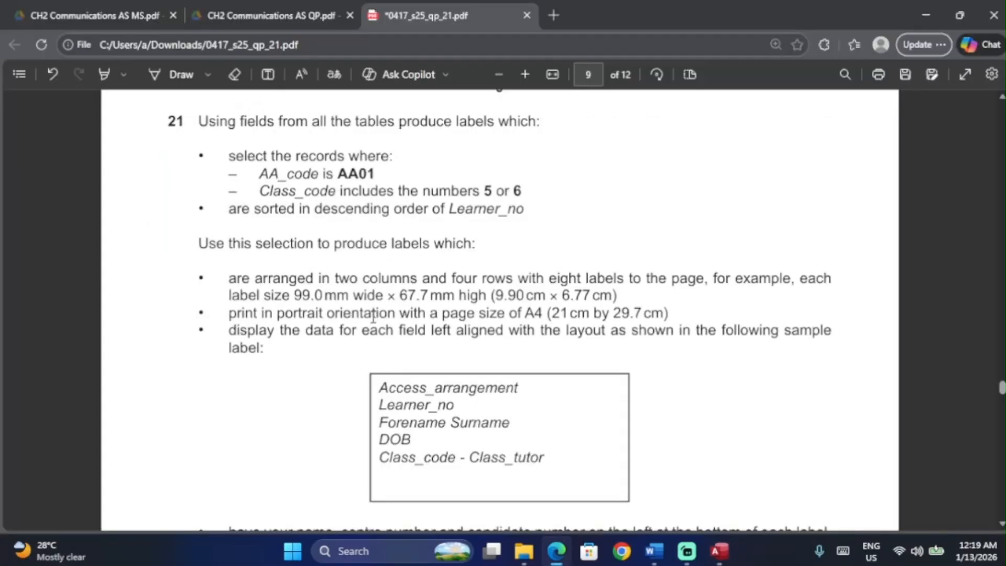
{"action": "left_click_drag", "start_coordinate": [200, 125], "coordinate": [538, 127]}
{"action": "left_click", "coordinate": [504, 215]}
{"action": "left_click", "coordinate": [732, 548]}
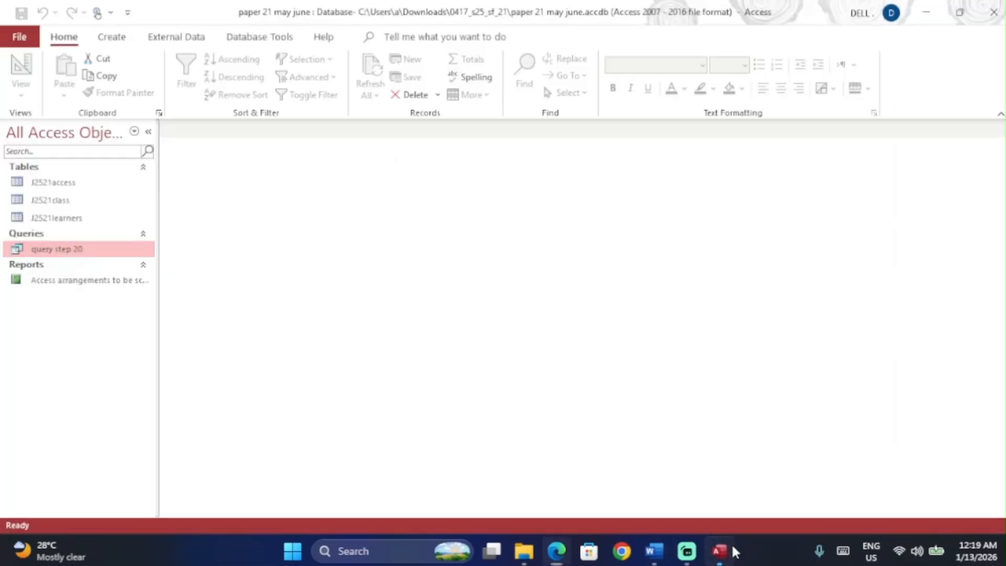
Step: Start a new design-view query with the J2521access, J2521class and J2521learners tables
{"action": "left_click", "coordinate": [113, 38]}
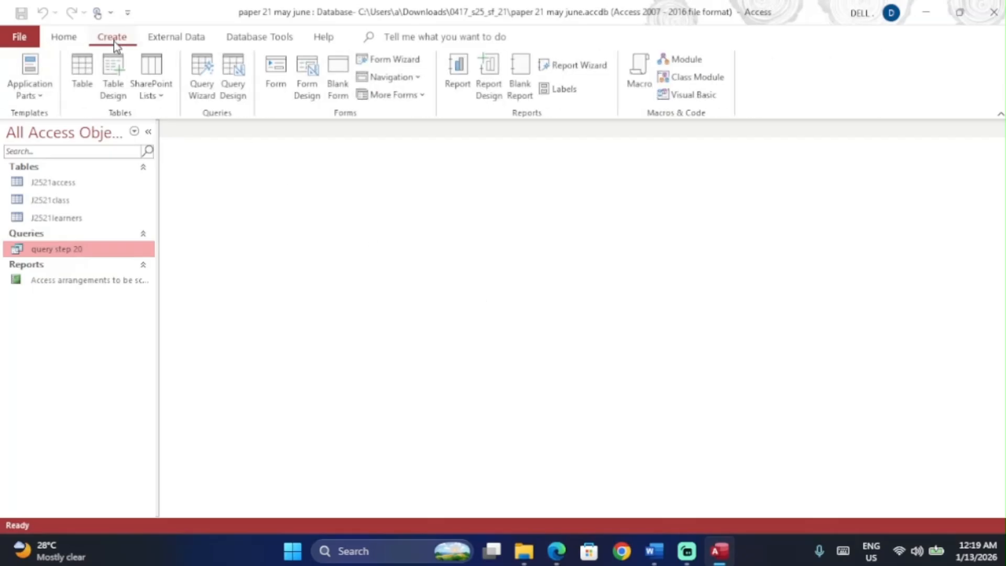
{"action": "left_click", "coordinate": [234, 79]}
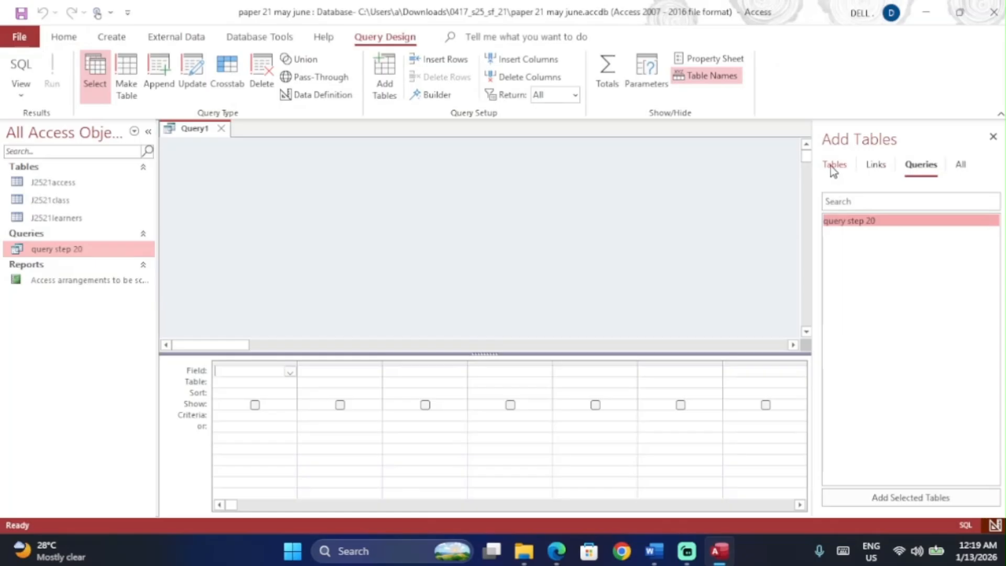
{"action": "left_click", "coordinate": [834, 165]}
{"action": "double_click", "coordinate": [846, 221]}
{"action": "double_click", "coordinate": [858, 234]}
{"action": "double_click", "coordinate": [858, 248]}
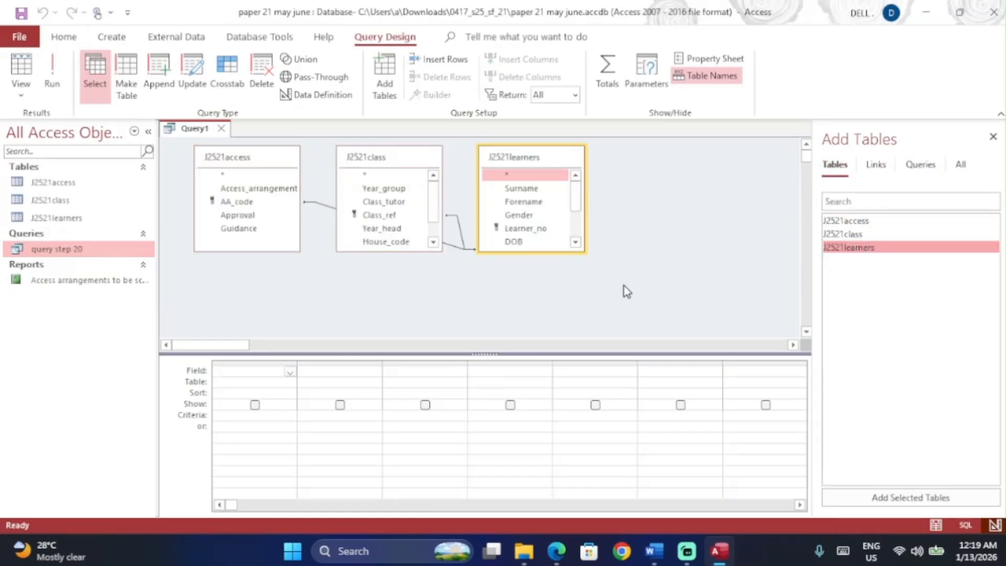
Step: Check the sample label layout, then add Access_arrangement to the query grid
{"action": "key", "text": "alt+Tab"}
{"action": "scroll", "coordinate": [364, 231], "scroll_direction": "up", "scroll_amount": 2}
{"action": "scroll", "coordinate": [365, 230], "scroll_direction": "down", "scroll_amount": 4}
{"action": "left_click_drag", "start_coordinate": [348, 270], "coordinate": [583, 374]}
{"action": "left_click", "coordinate": [439, 360]}
{"action": "scroll", "coordinate": [437, 359], "scroll_direction": "up", "scroll_amount": 2}
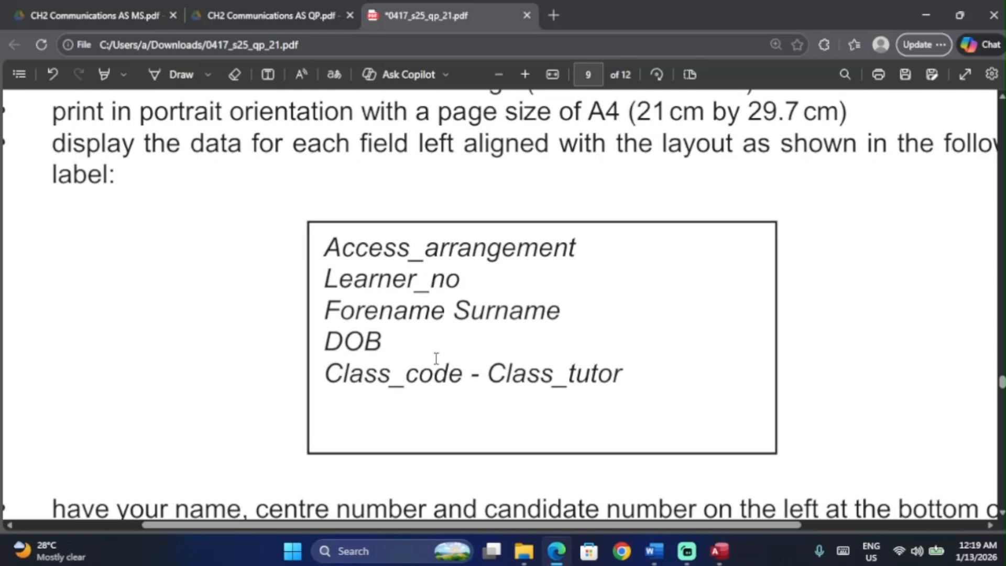
{"action": "key", "text": "alt+Tab"}
{"action": "left_click", "coordinate": [259, 192]}
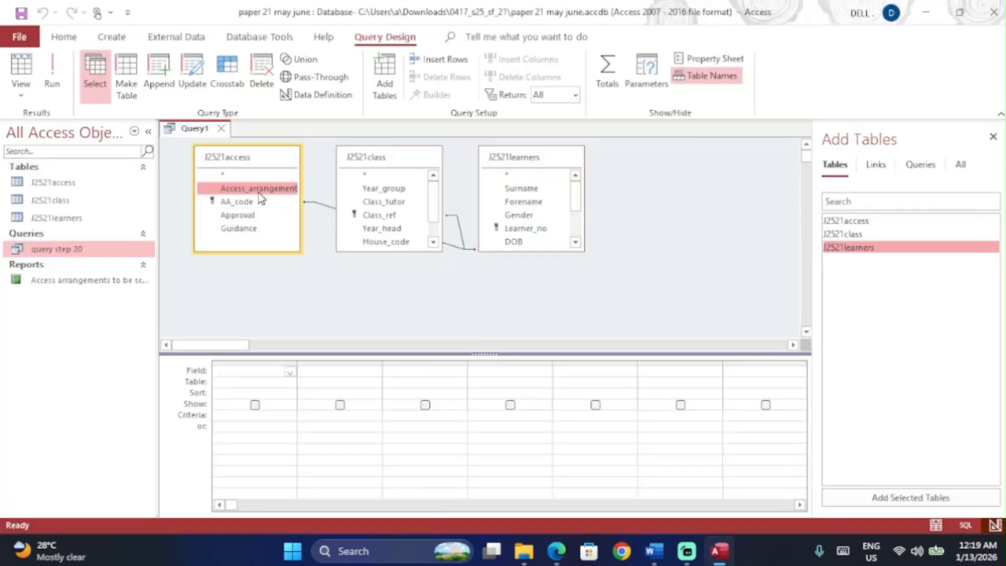
{"action": "double_click", "coordinate": [259, 193]}
{"action": "left_click_drag", "start_coordinate": [379, 252], "coordinate": [383, 322]}
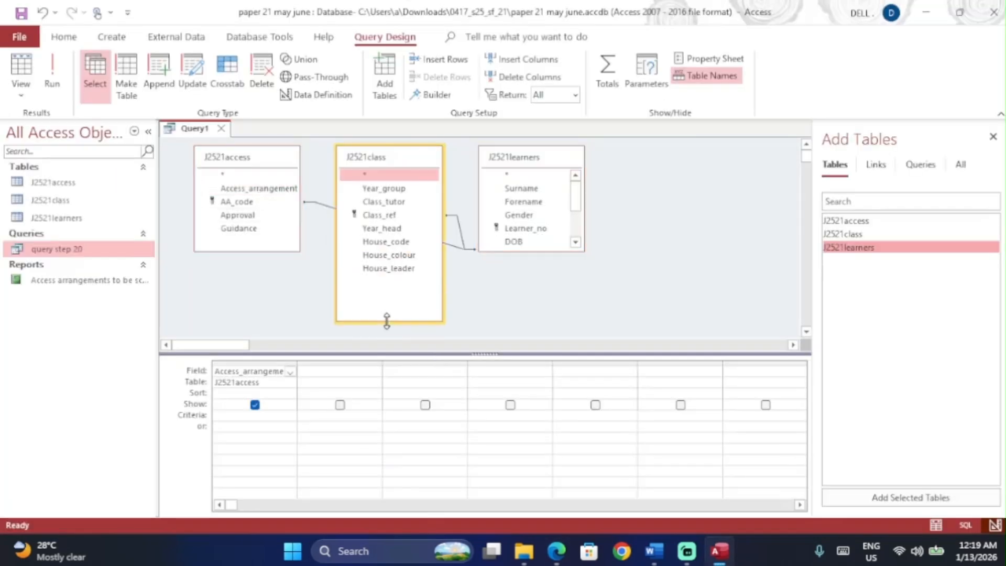
Step: Add Forename, Surname, Class_code and Class_tutor to the grid, following the sample label
{"action": "key", "text": "alt+Tab"}
{"action": "key", "text": "alt+Tab"}
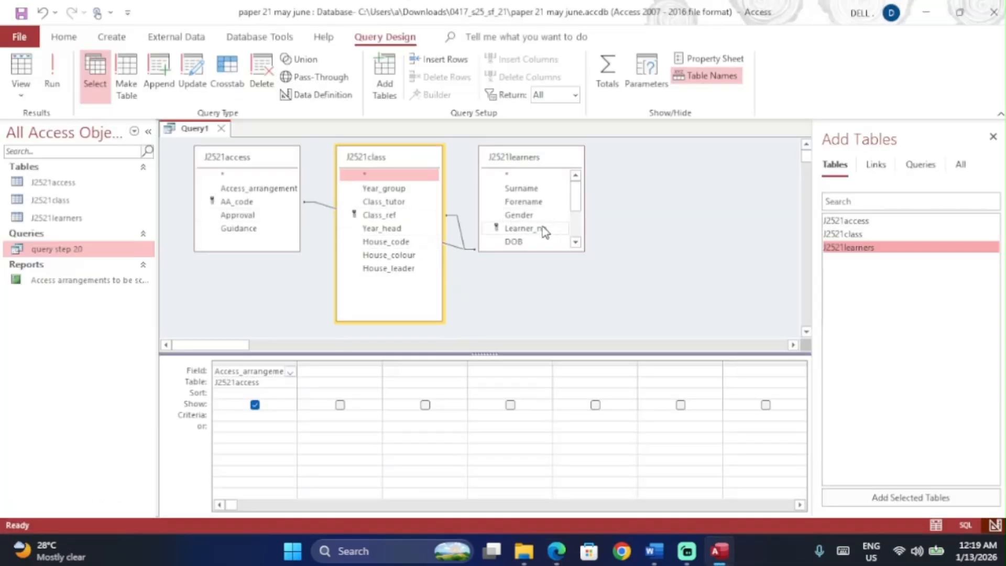
{"action": "key", "text": "alt+Tab"}
{"action": "key", "text": "alt+Tab"}
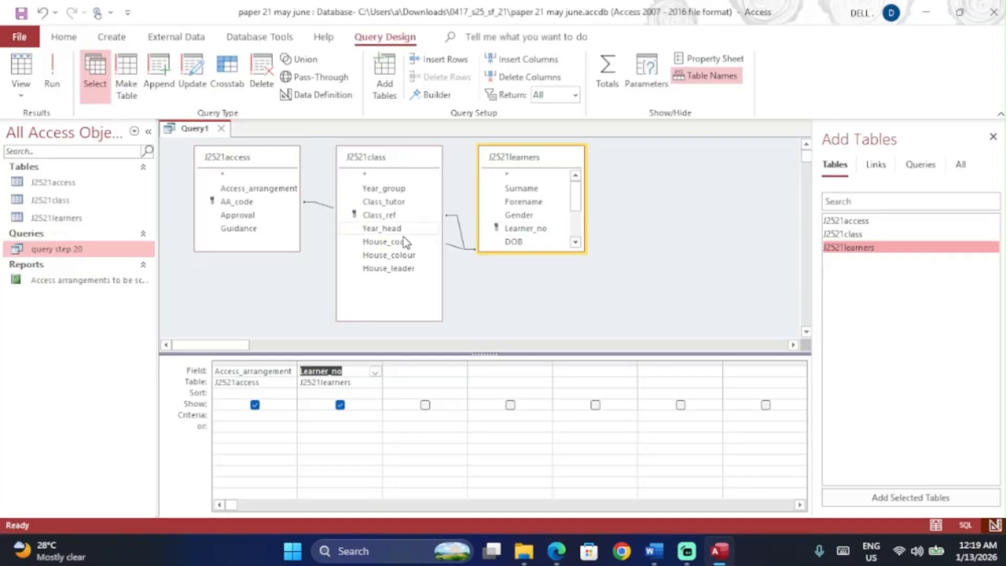
{"action": "double_click", "coordinate": [528, 202]}
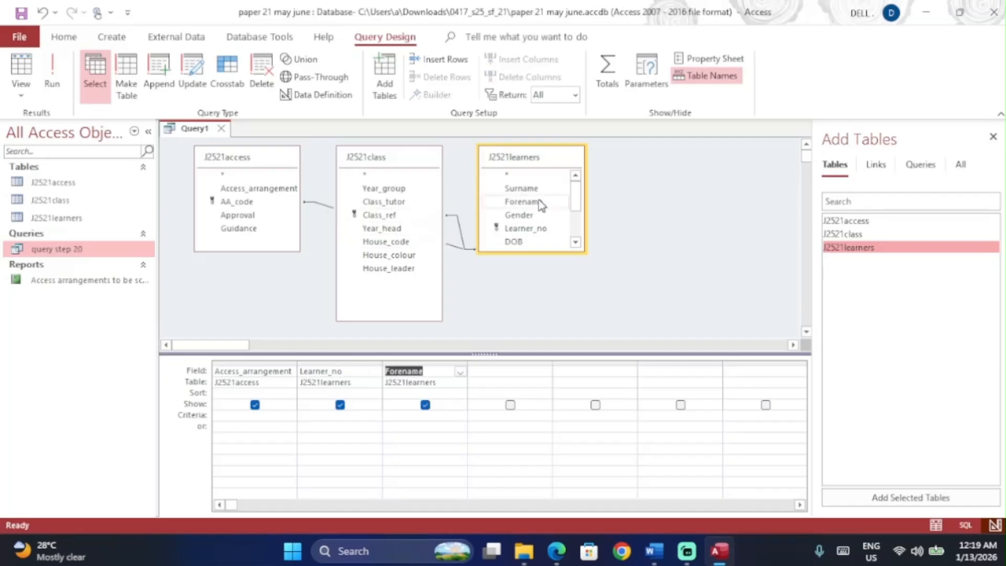
{"action": "double_click", "coordinate": [524, 188]}
{"action": "key", "text": "alt+Tab"}
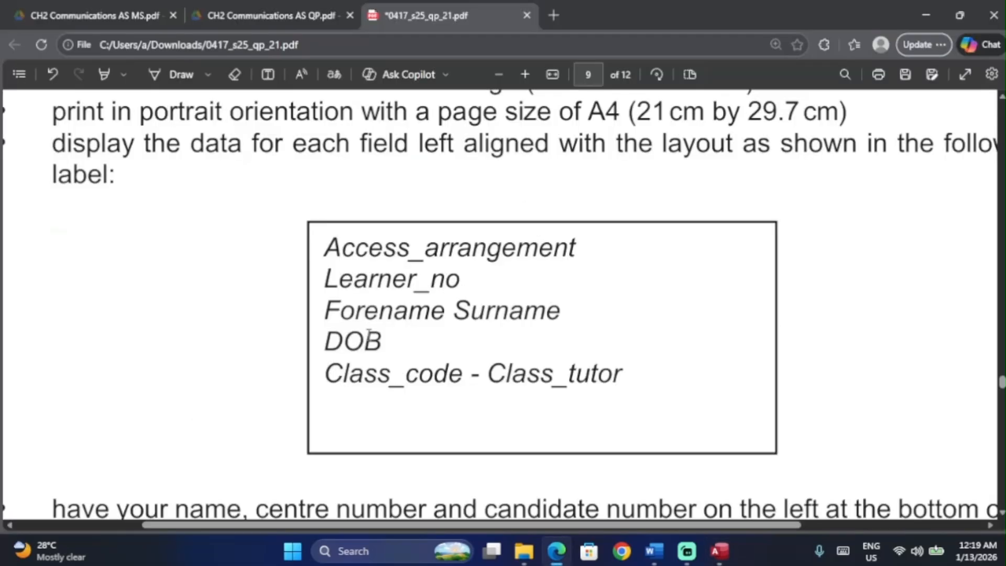
{"action": "key", "text": "alt+Tab"}
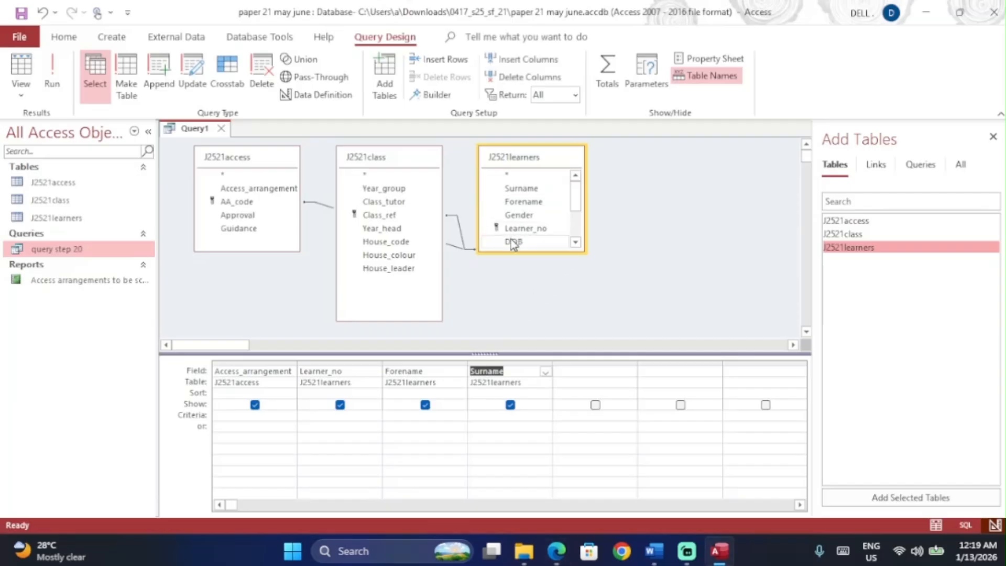
{"action": "key", "text": "alt+Tab"}
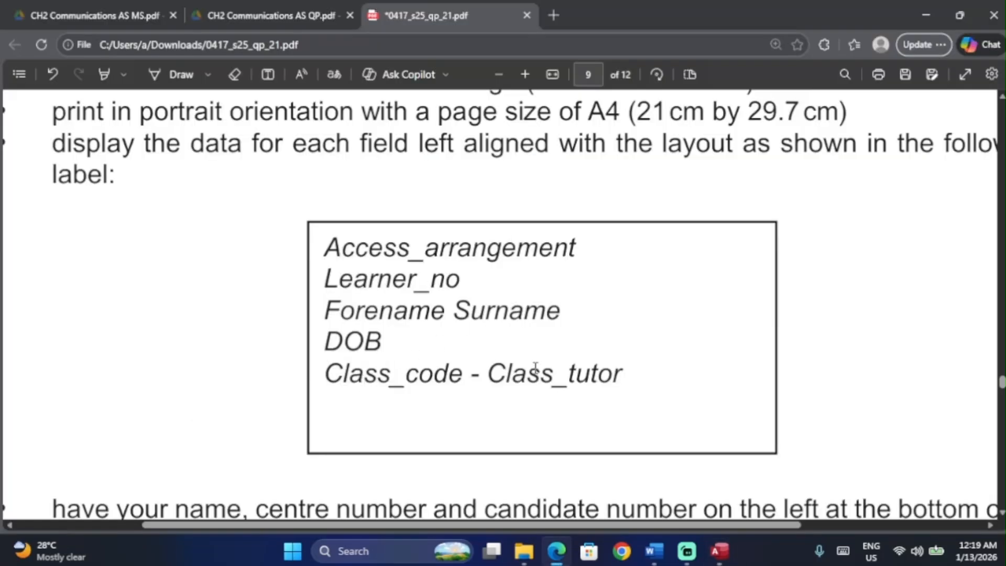
{"action": "key", "text": "alt+Tab"}
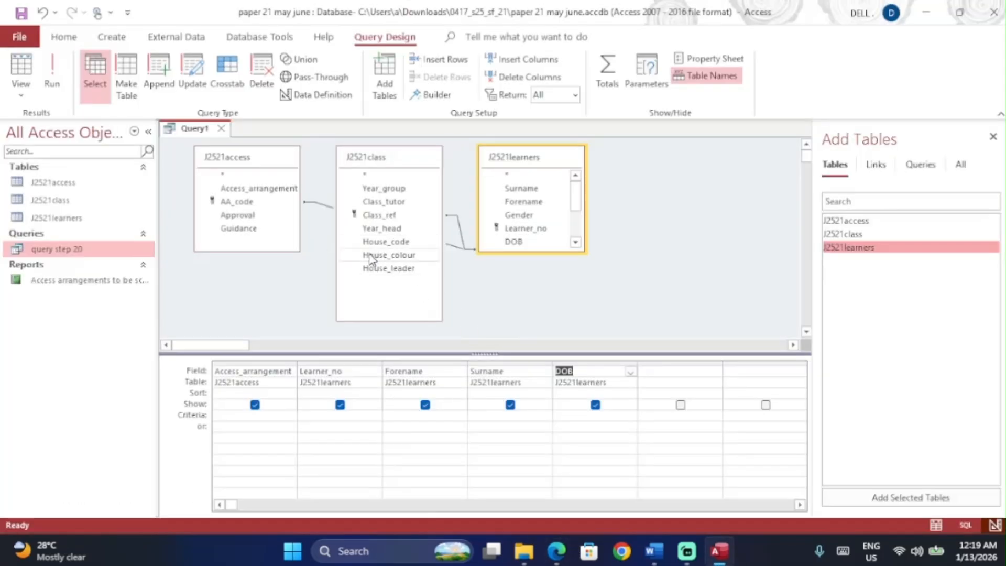
{"action": "left_click", "coordinate": [524, 242]}
{"action": "left_click_drag", "start_coordinate": [528, 252], "coordinate": [527, 317]}
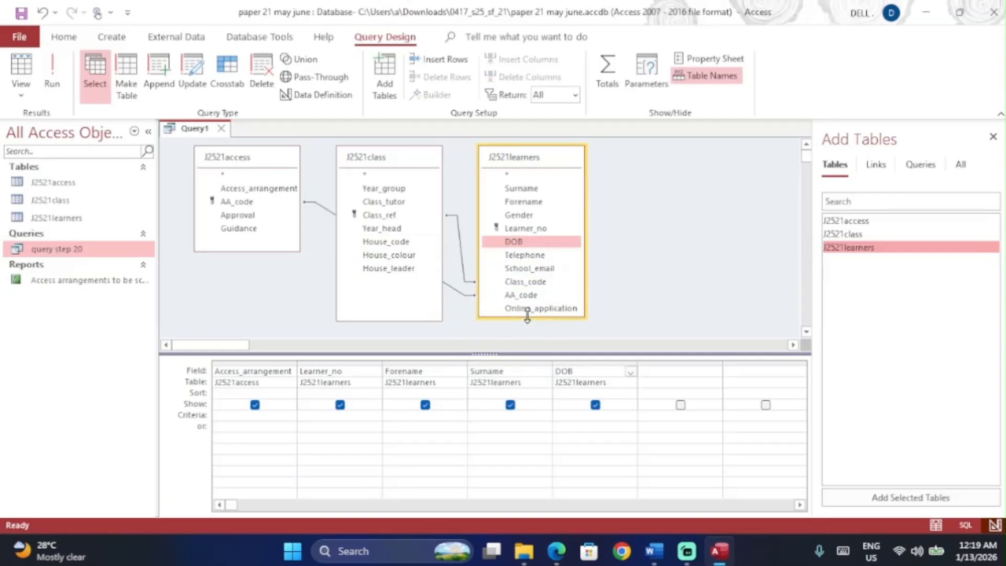
{"action": "double_click", "coordinate": [530, 283]}
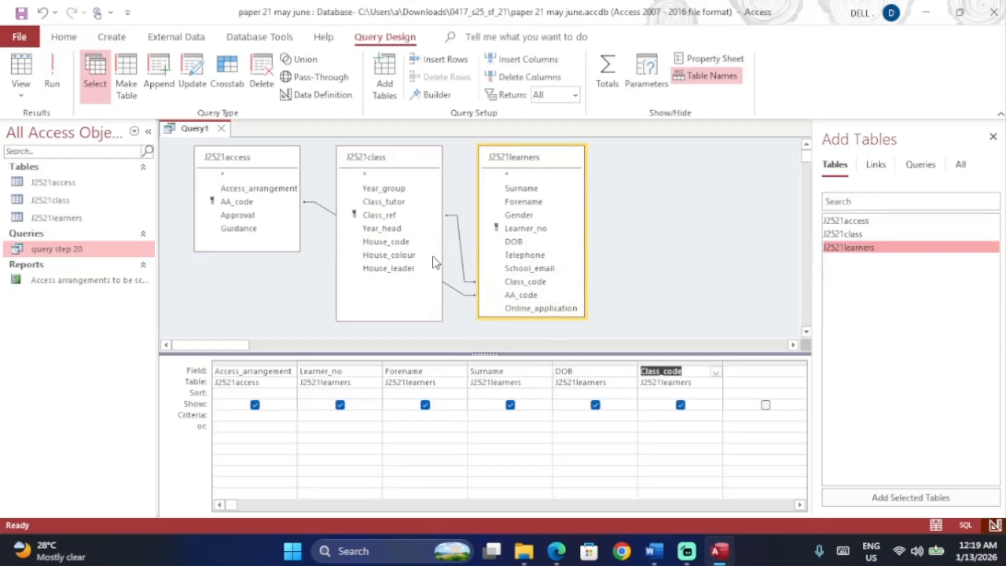
{"action": "left_click", "coordinate": [372, 205]}
{"action": "double_click", "coordinate": [372, 205]}
Step: Note the AA01 selection rule in the question, then add AA_code to the grid
{"action": "key", "text": "alt+Tab"}
{"action": "scroll", "coordinate": [397, 298], "scroll_direction": "up", "scroll_amount": 5}
{"action": "scroll", "coordinate": [235, 231], "scroll_direction": "up", "scroll_amount": 1}
{"action": "scroll", "coordinate": [210, 216], "scroll_direction": "up", "scroll_amount": 1}
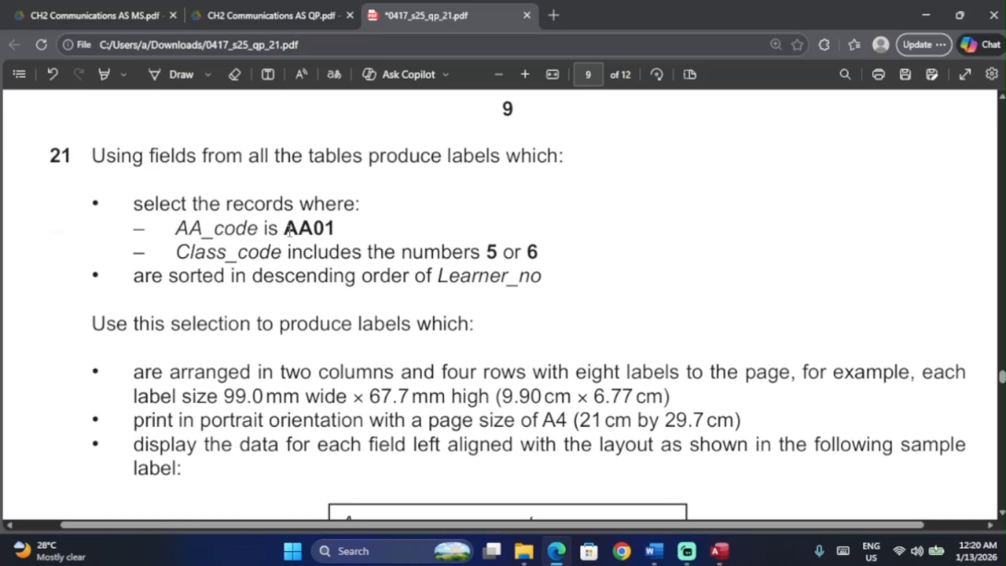
{"action": "left_click_drag", "start_coordinate": [339, 228], "coordinate": [346, 227]}
{"action": "left_click", "coordinate": [340, 230]}
{"action": "key", "text": "alt+Tab"}
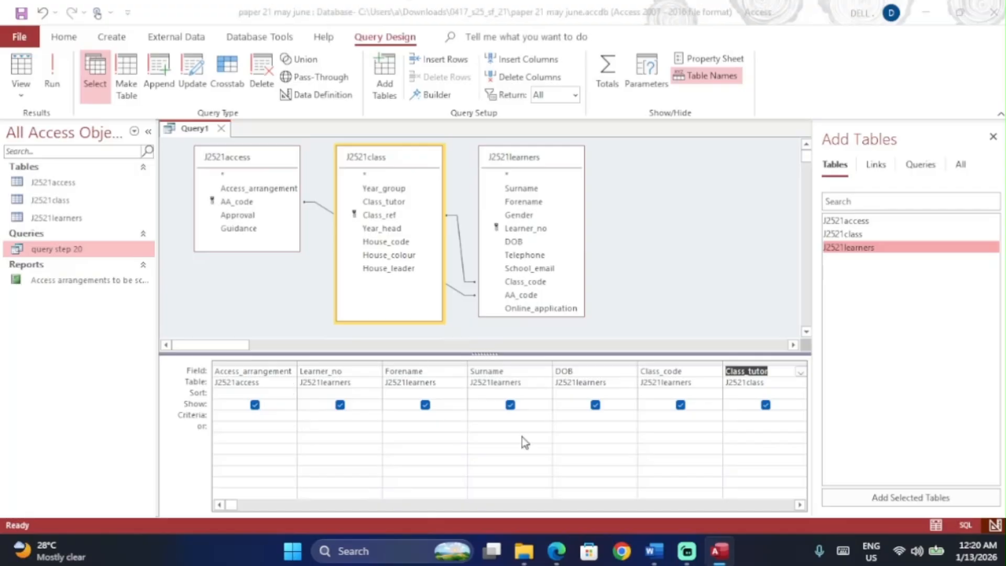
{"action": "key", "text": "alt+Tab"}
{"action": "scroll", "coordinate": [397, 345], "scroll_direction": "down", "scroll_amount": 3}
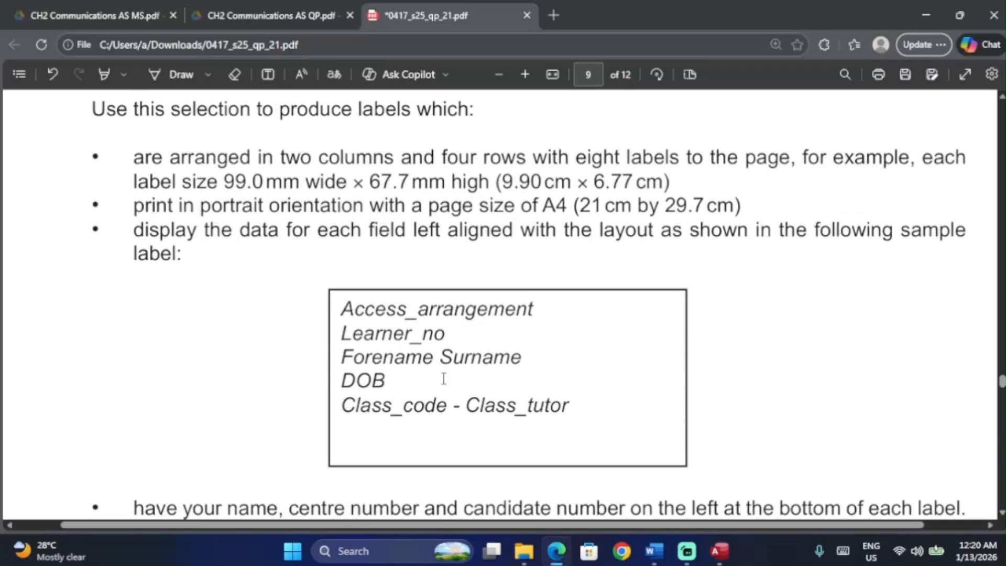
{"action": "scroll", "coordinate": [432, 382], "scroll_direction": "up", "scroll_amount": 2}
{"action": "scroll", "coordinate": [239, 206], "scroll_direction": "up", "scroll_amount": 3}
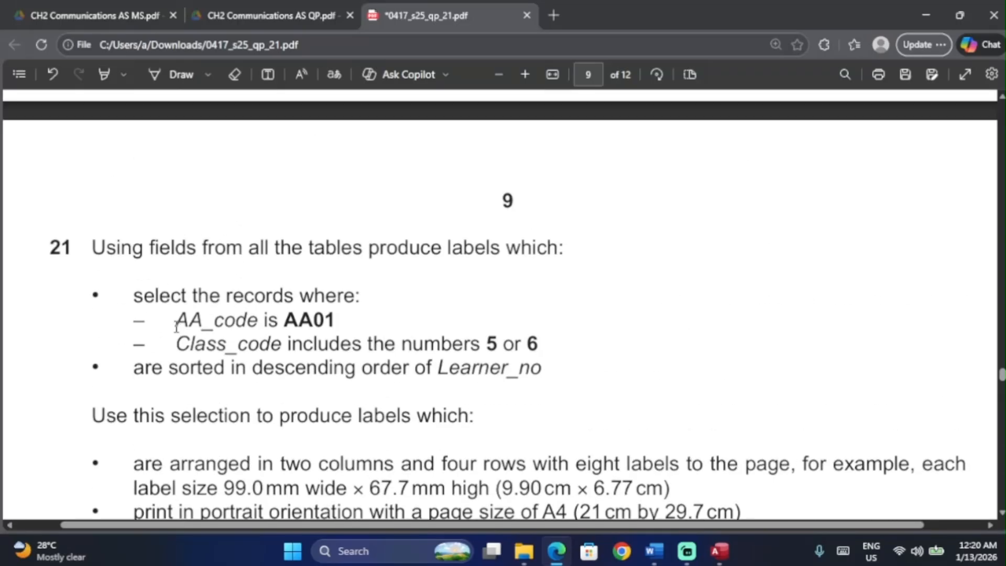
{"action": "key", "text": "alt+Tab"}
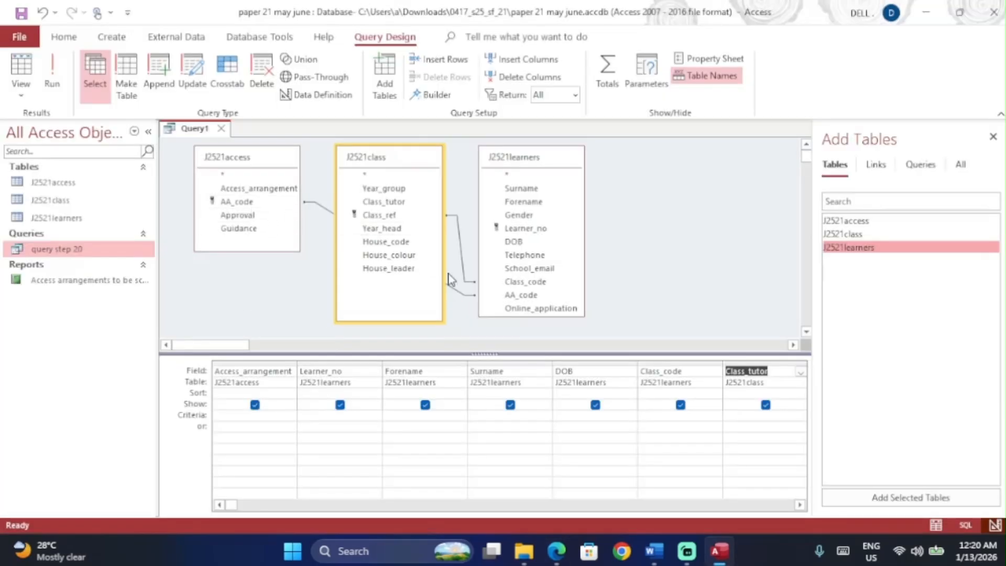
{"action": "left_click", "coordinate": [234, 211]}
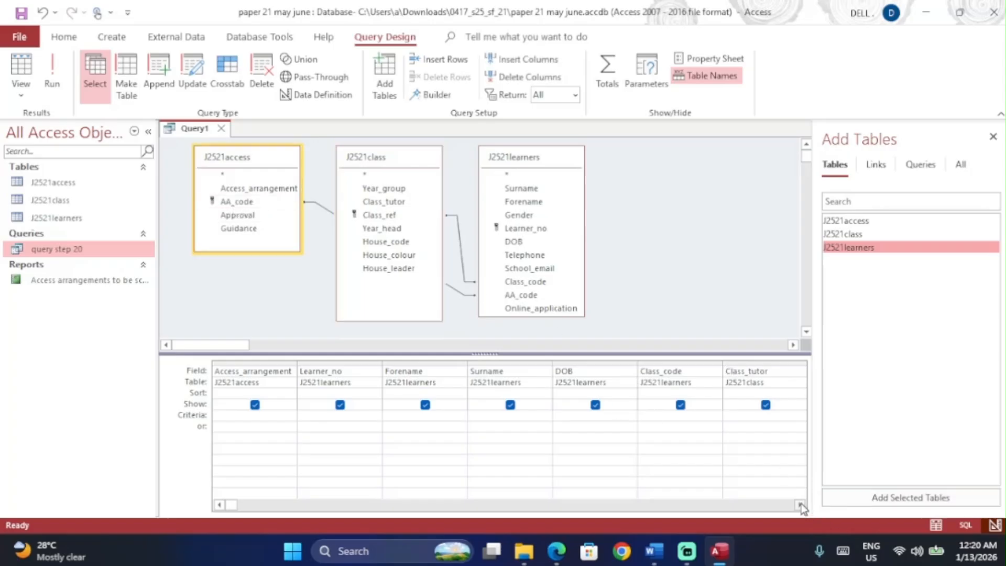
{"action": "key", "text": "Return"}
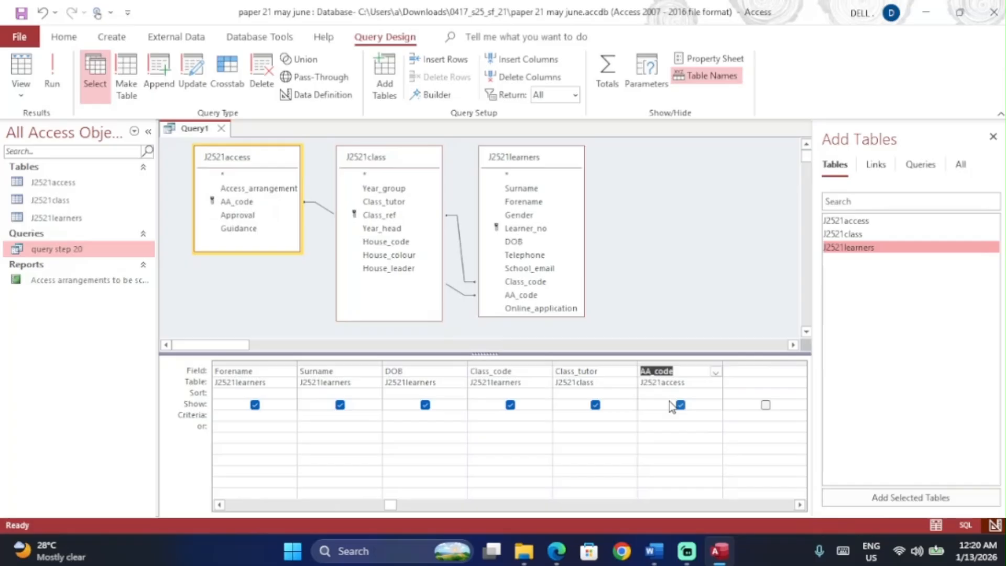
Step: Untick Show for AA_code so it is hidden from the query output
{"action": "key", "text": "alt+Tab"}
{"action": "scroll", "coordinate": [452, 356], "scroll_direction": "down", "scroll_amount": 5}
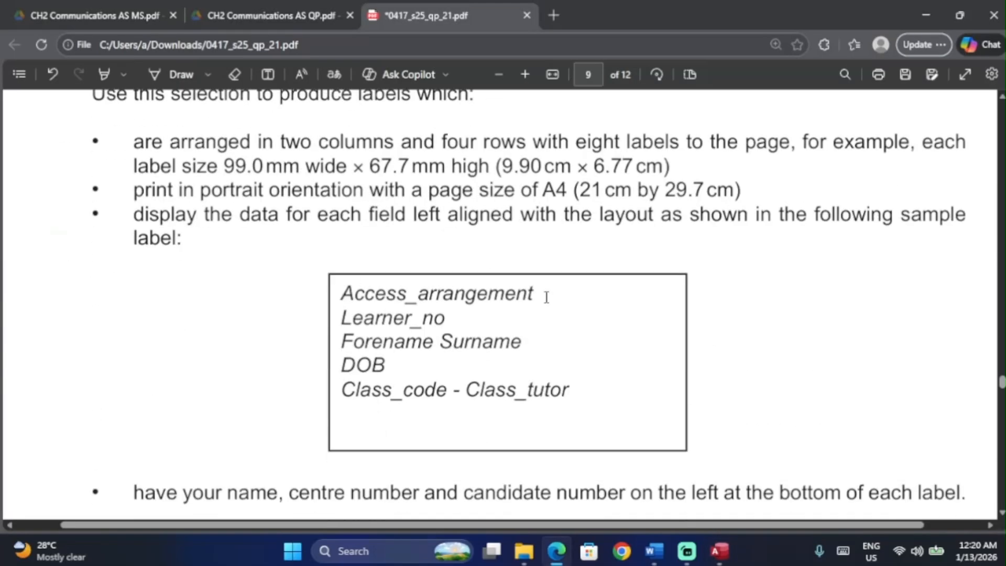
{"action": "scroll", "coordinate": [507, 377], "scroll_direction": "up", "scroll_amount": 3}
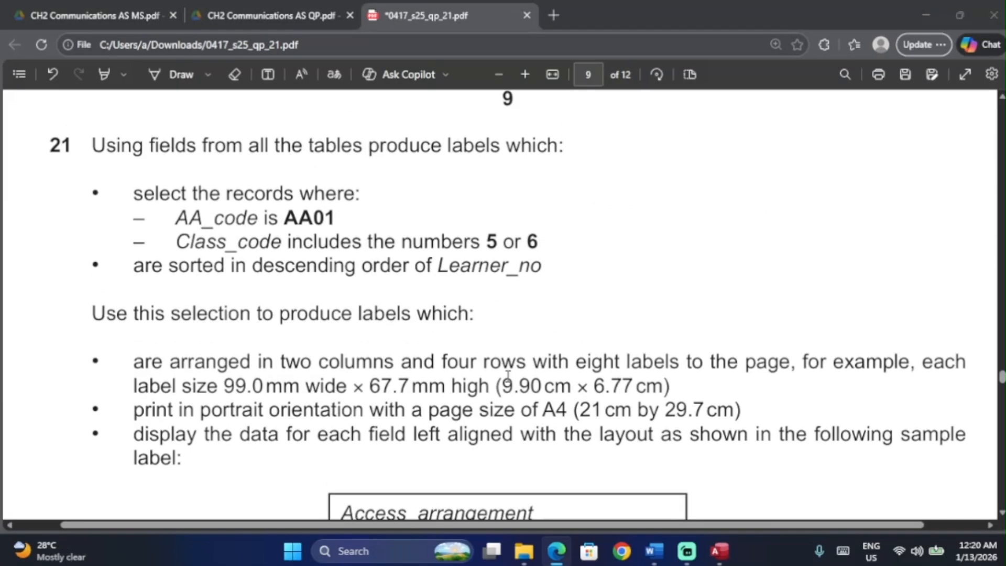
{"action": "key", "text": "alt+Tab"}
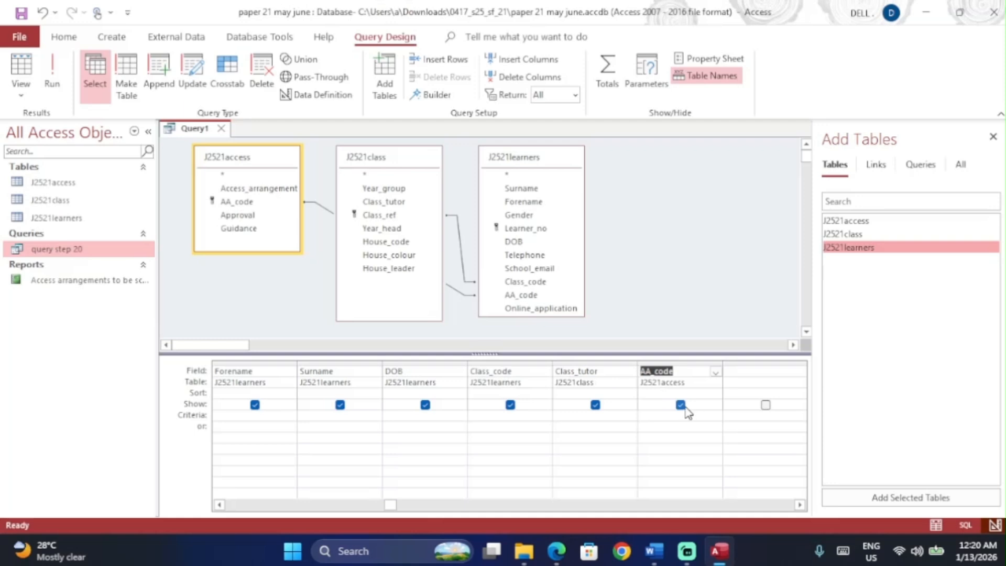
{"action": "left_click", "coordinate": [681, 406]}
{"action": "left_click", "coordinate": [663, 421]}
Step: Enter AA01 as the AA_code criterion and run the query to check the results
{"action": "key", "text": "Caps_Lock"}
{"action": "type", "text": "AA01"}
{"action": "key", "text": "Tab"}
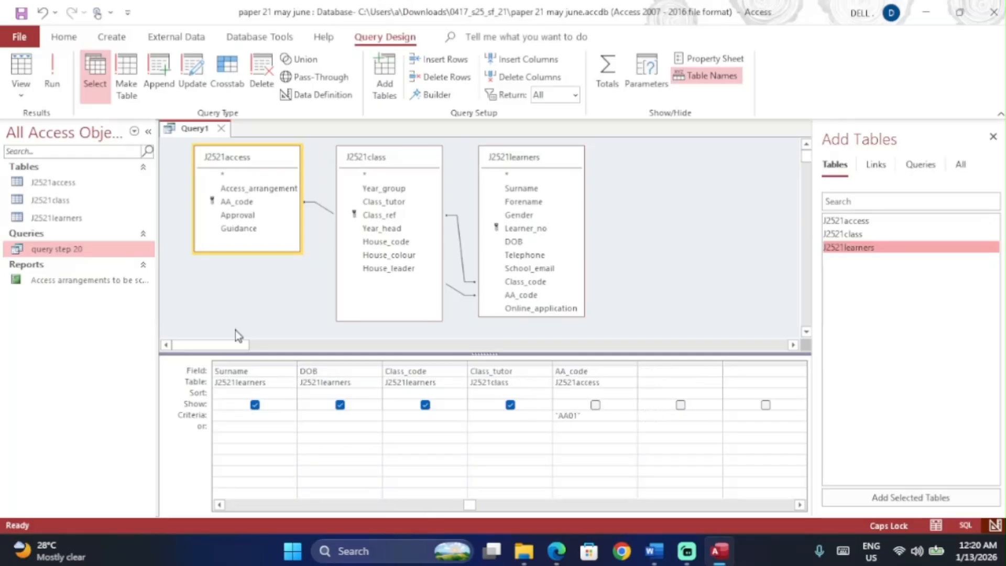
{"action": "left_click", "coordinate": [52, 86]}
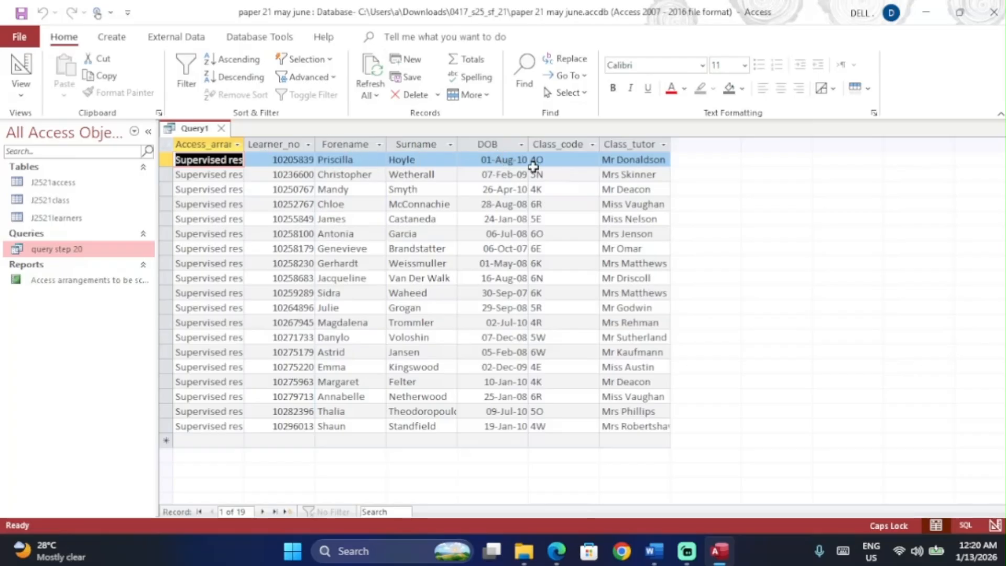
{"action": "left_click", "coordinate": [21, 66]}
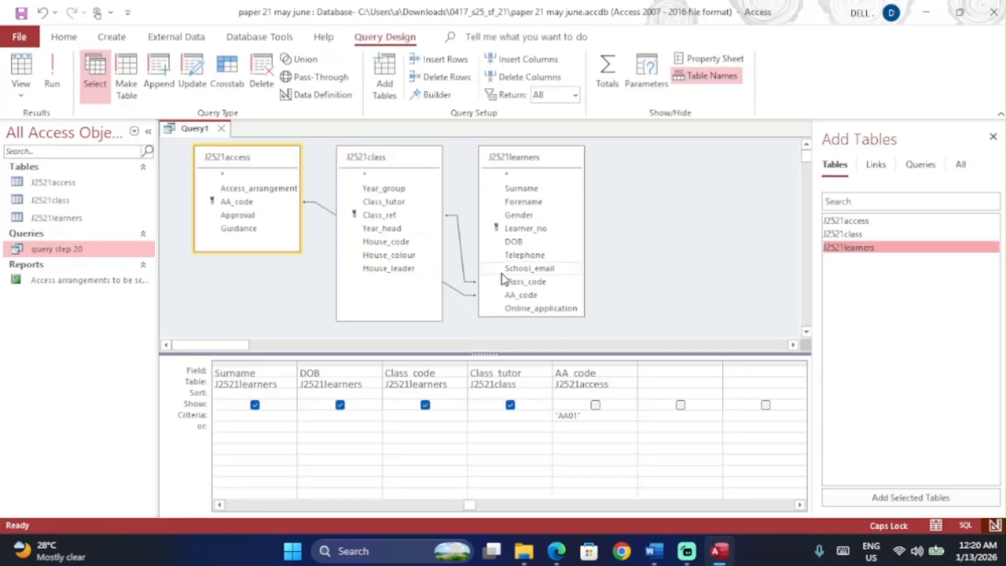
Step: Enter 5 OR 6 as the Class_code criterion and test-run the query
{"action": "key", "text": "alt+Tab"}
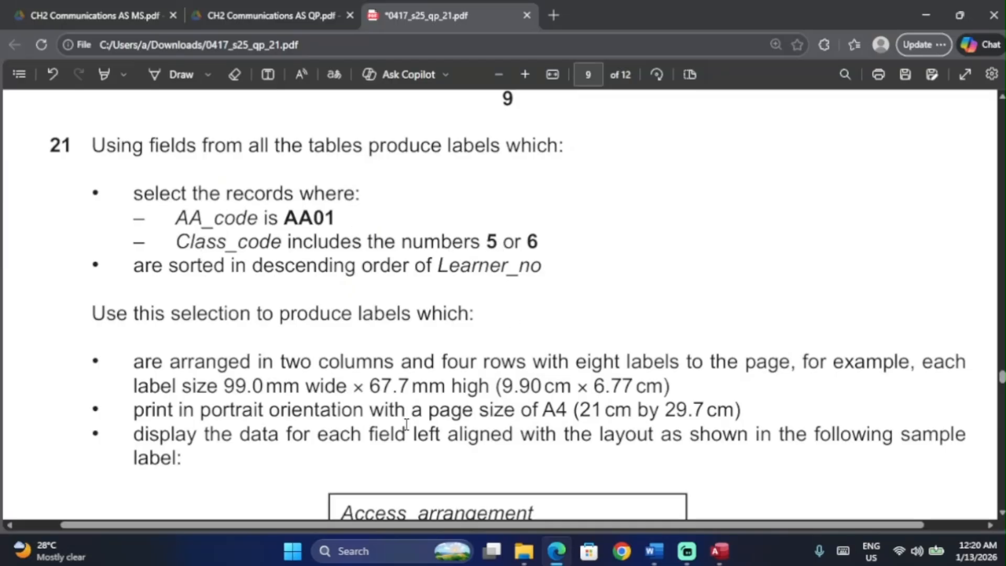
{"action": "key", "text": "alt+Tab"}
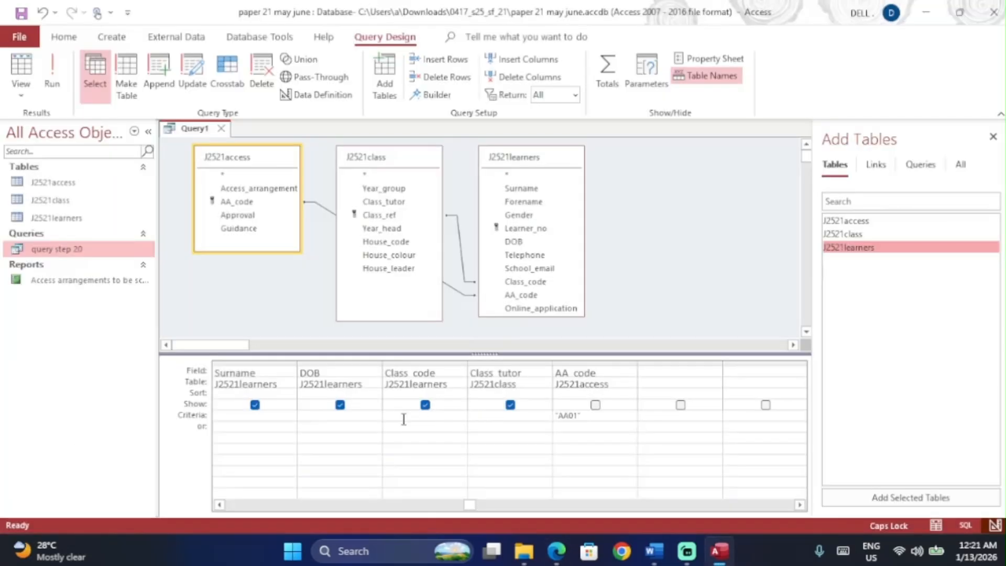
{"action": "left_click", "coordinate": [403, 421]}
{"action": "type", "text": "5 OR 6"}
{"action": "key", "text": "Tab"}
{"action": "left_click", "coordinate": [51, 79]}
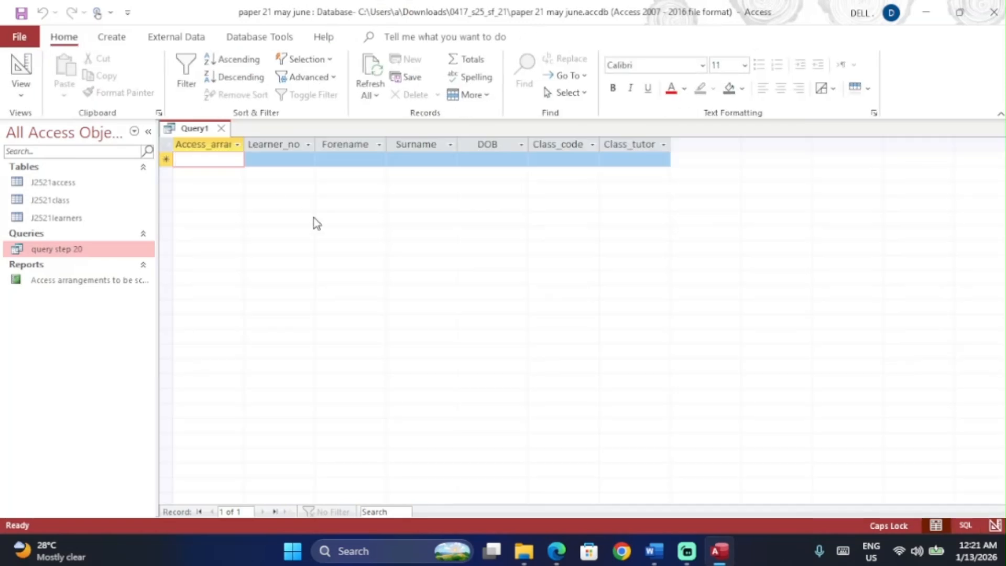
{"action": "left_click", "coordinate": [37, 67]}
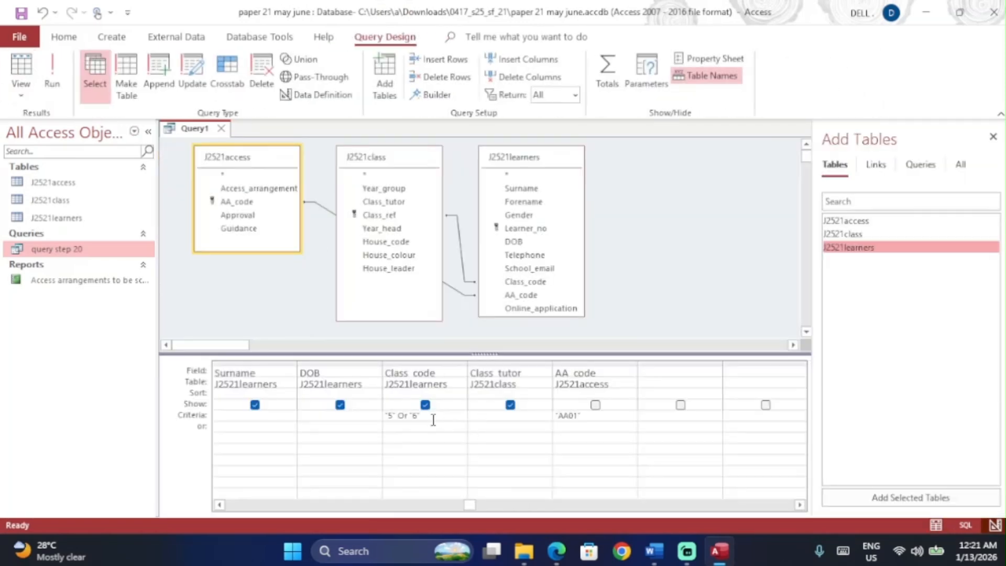
Step: Correct the Class_code criteria to "5" Or "6" and start saving the query
{"action": "key", "text": "BackSpace"}
{"action": "key", "text": "BackSpace"}
{"action": "key", "text": "BackSpace"}
{"action": "key", "text": "BackSpace"}
{"action": "key", "text": "alt+Tab"}
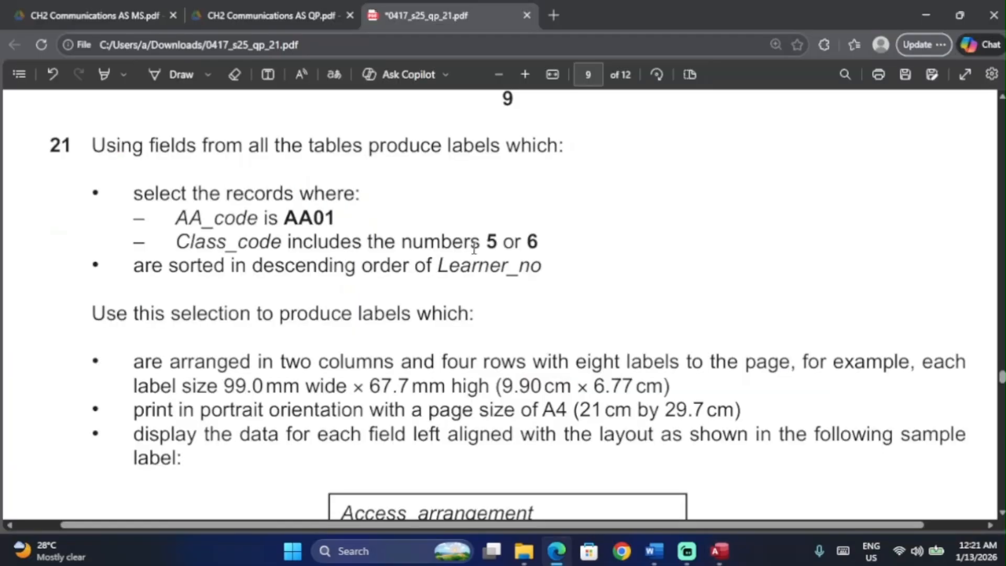
{"action": "key", "text": "alt+Tab"}
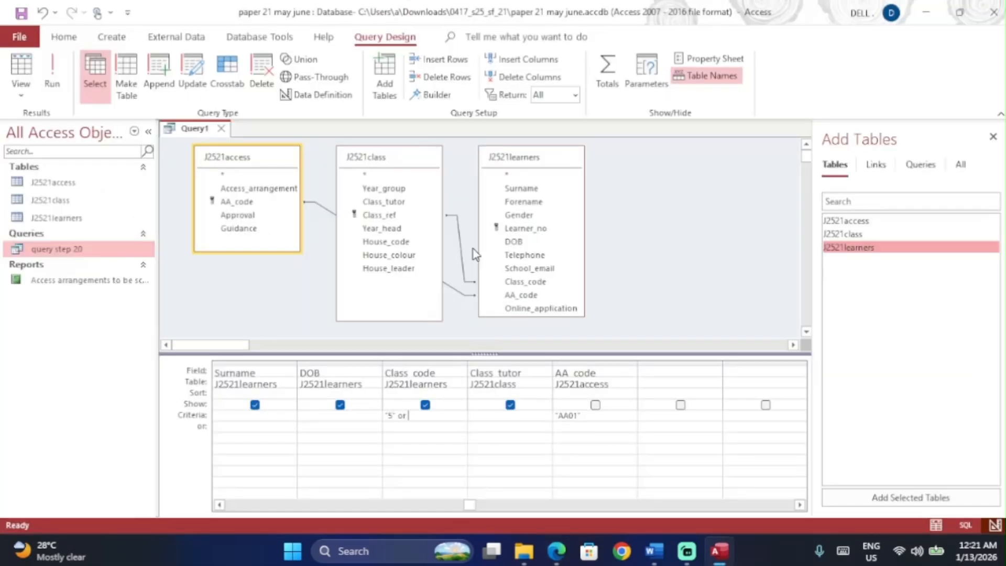
{"action": "type", "text": "\"6"}
{"action": "key", "text": "Tab"}
{"action": "key", "text": "ctrl+s"}
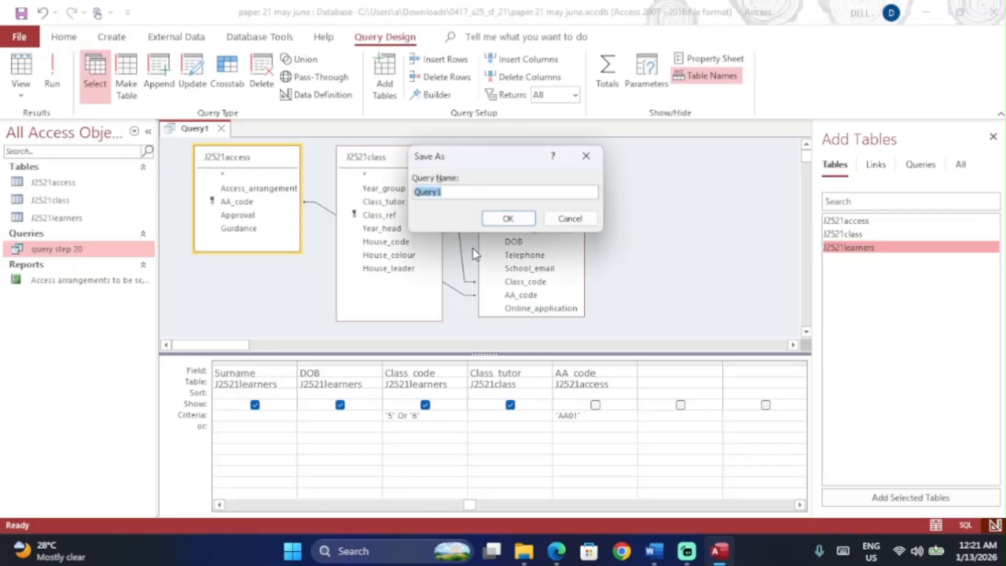
Step: Save the query as 'query step 21' and run it
{"action": "type", "text": "query step 21"}
{"action": "key", "text": "Return"}
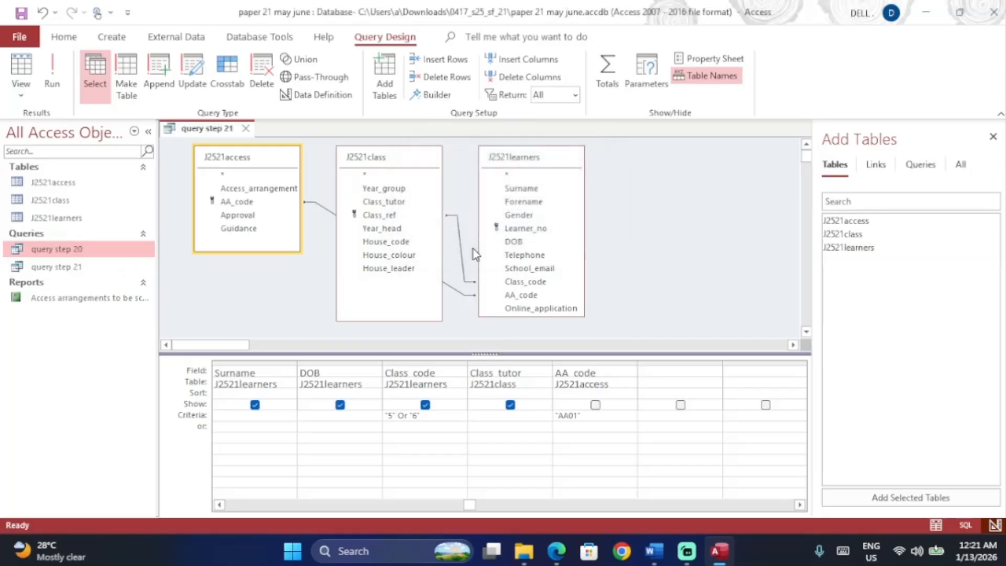
{"action": "left_click", "coordinate": [53, 71]}
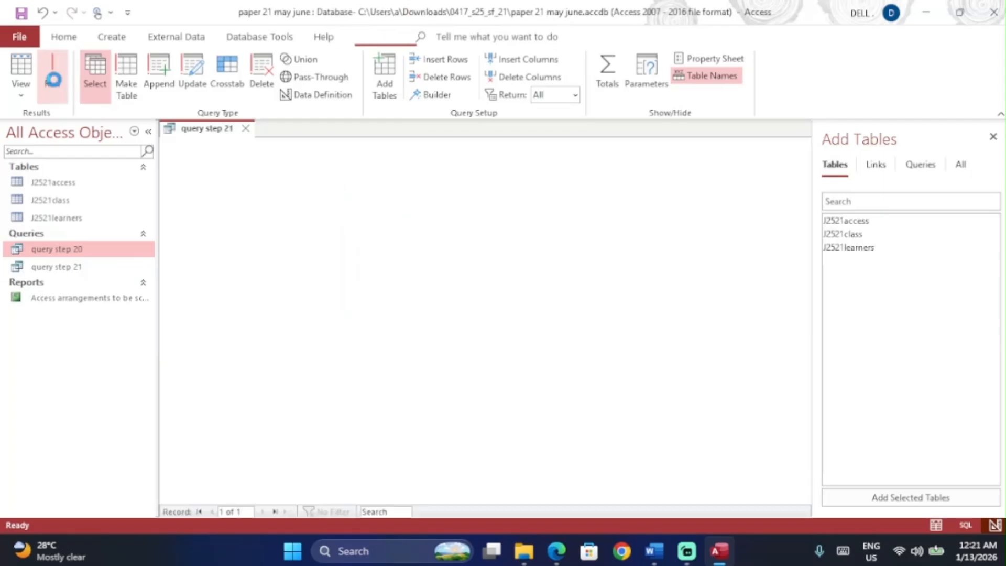
{"action": "left_click", "coordinate": [108, 267]}
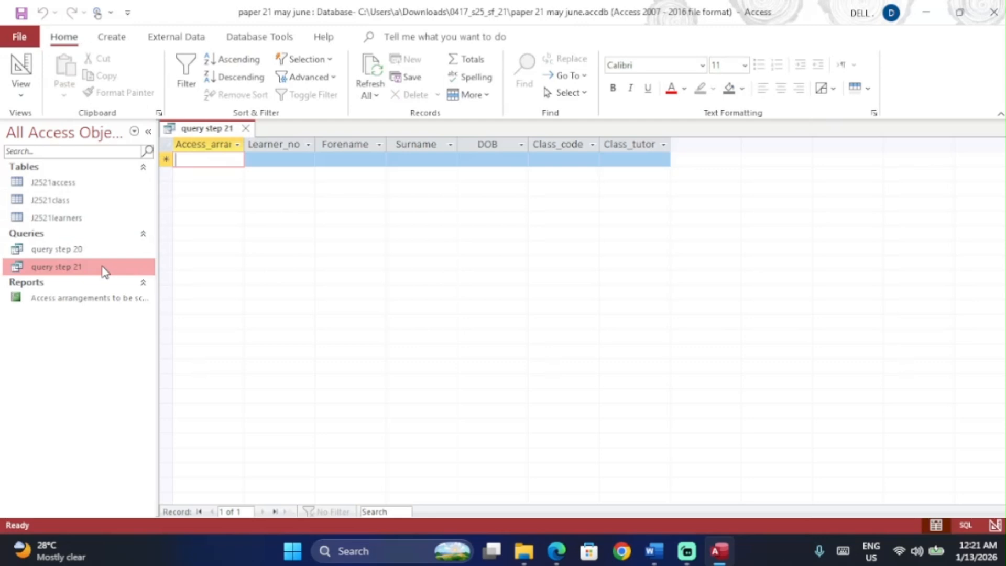
Step: Delete the Class_code criteria and rerun the query, which now returns 19 records
{"action": "left_click", "coordinate": [21, 66]}
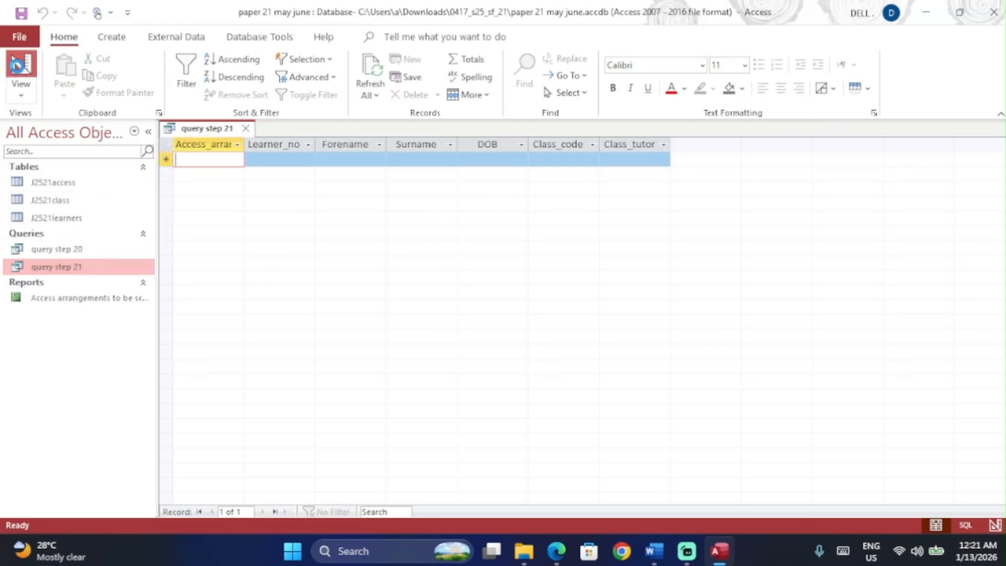
{"action": "left_click_drag", "start_coordinate": [424, 415], "coordinate": [371, 414]}
{"action": "key", "text": "BackSpace"}
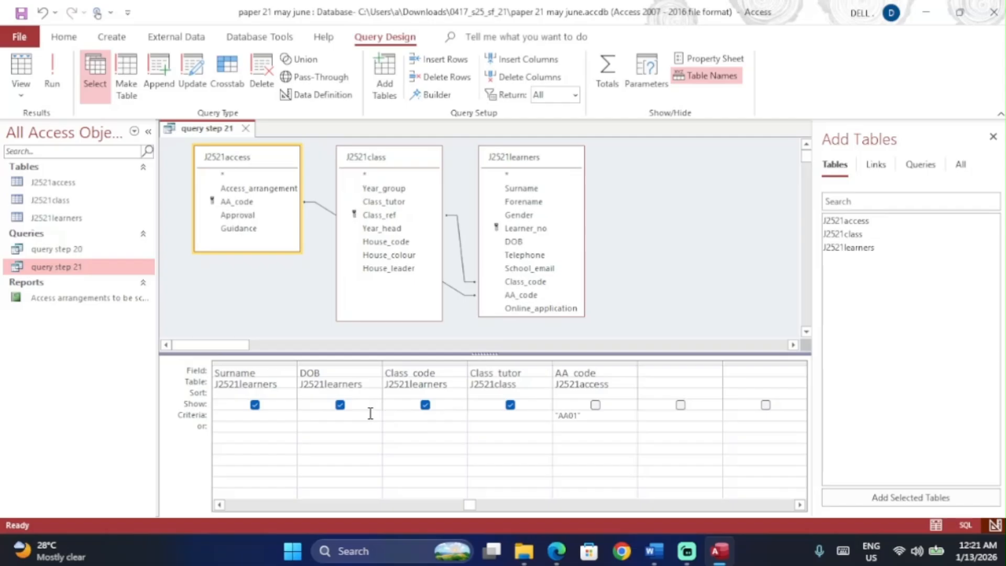
{"action": "left_click", "coordinate": [45, 71]}
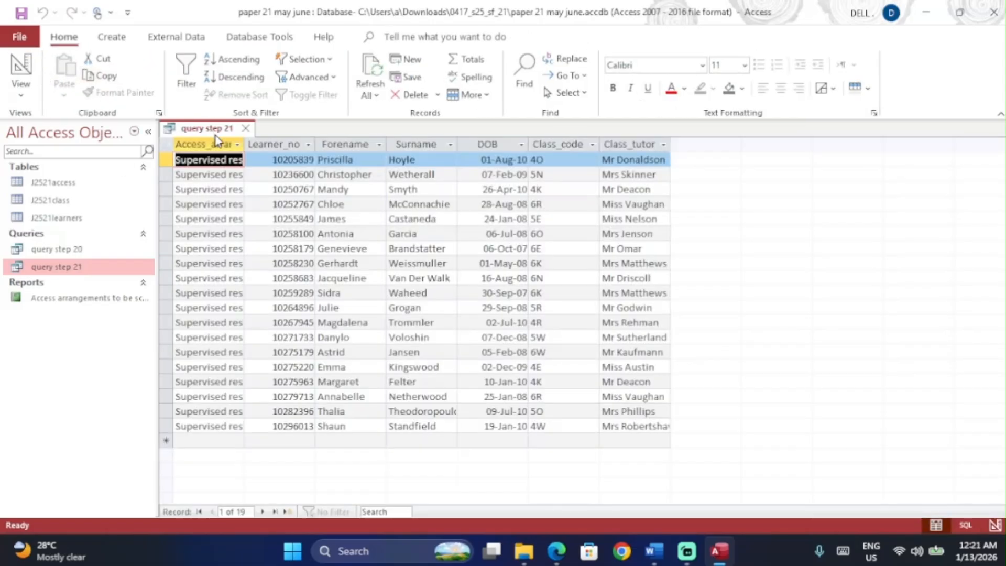
{"action": "left_click", "coordinate": [179, 145]}
{"action": "left_click", "coordinate": [166, 144]}
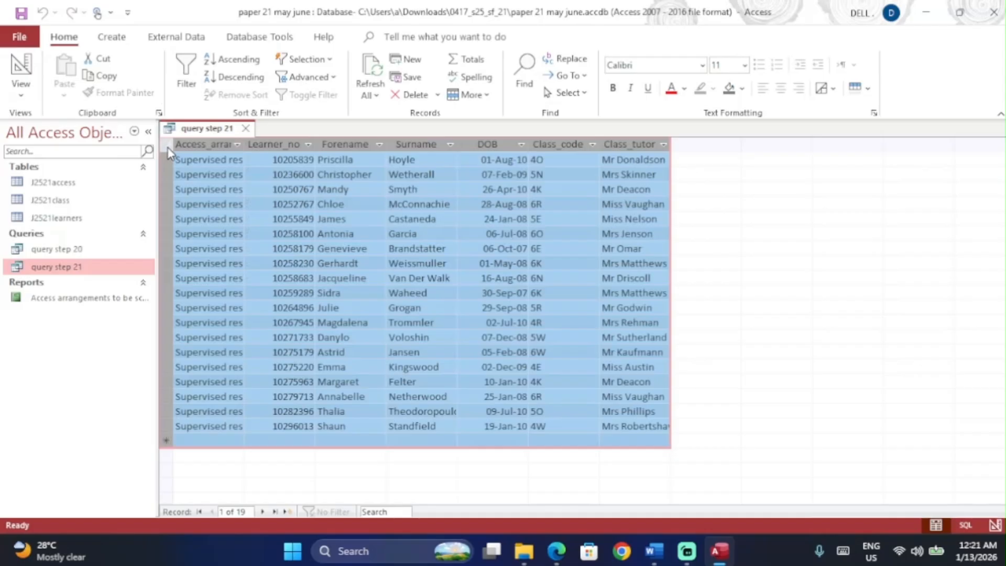
{"action": "left_click", "coordinate": [241, 144]}
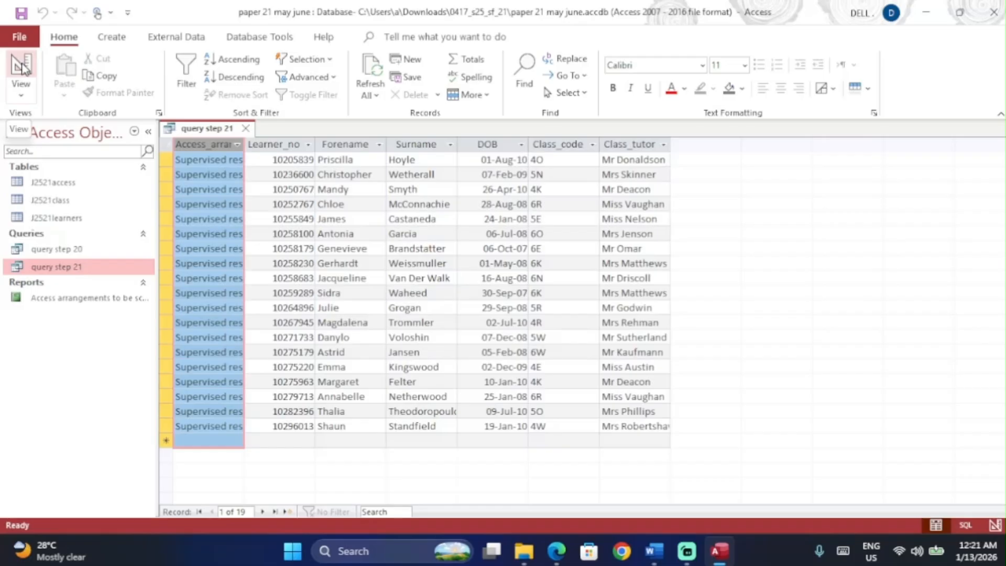
{"action": "left_click", "coordinate": [21, 66]}
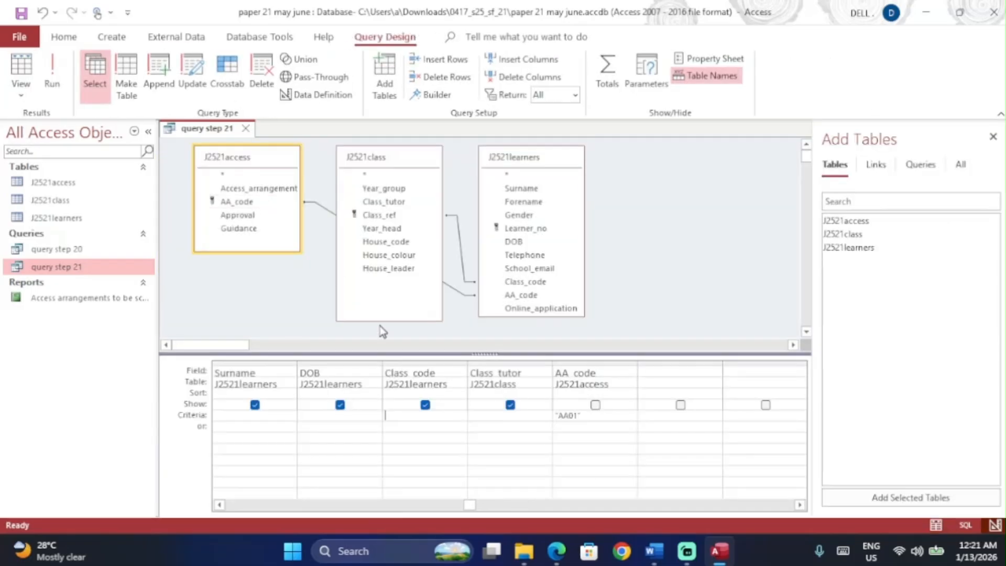
{"action": "key", "text": "alt+Tab"}
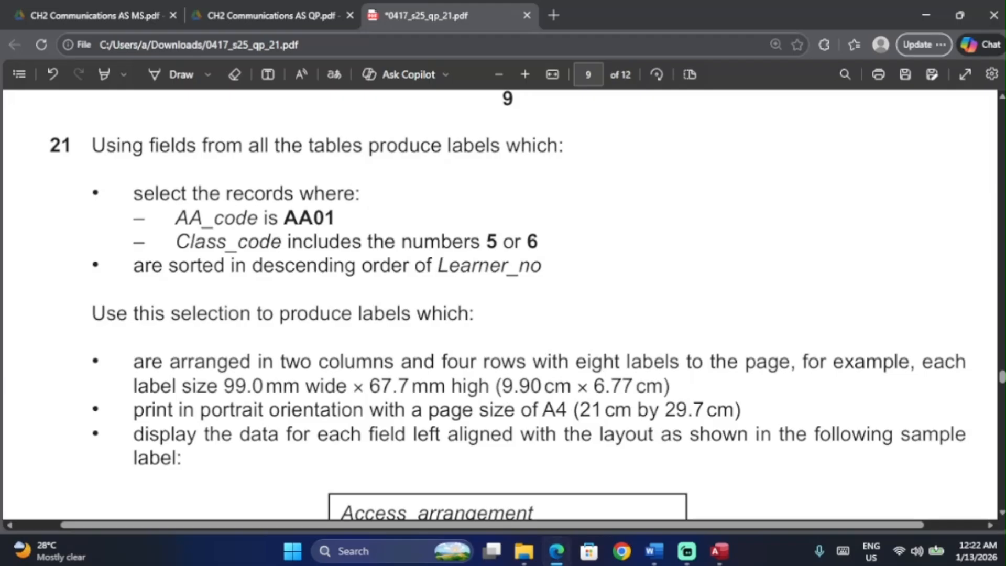
Step: Filter Class_code with Like "*5*" Or Like "*6*" and run, returning 13 records
{"action": "key", "text": "alt+Tab"}
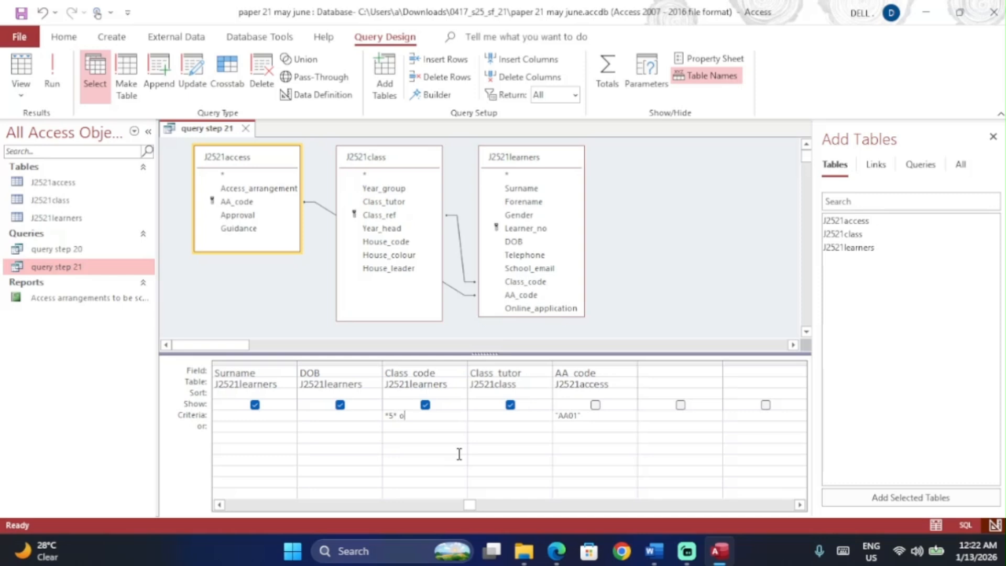
{"action": "left_click", "coordinate": [459, 454]}
{"action": "left_click", "coordinate": [55, 65]}
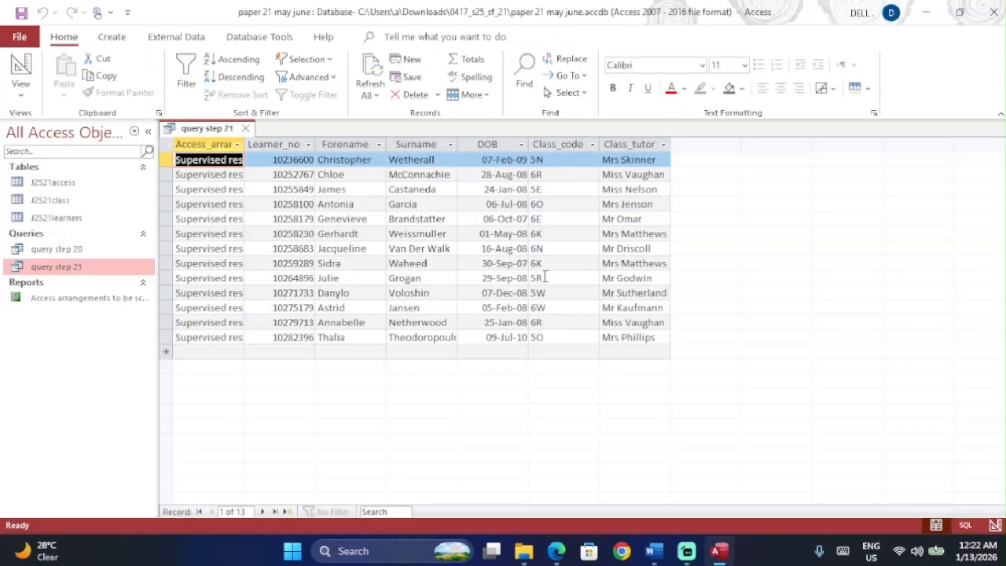
{"action": "left_click", "coordinate": [21, 65]}
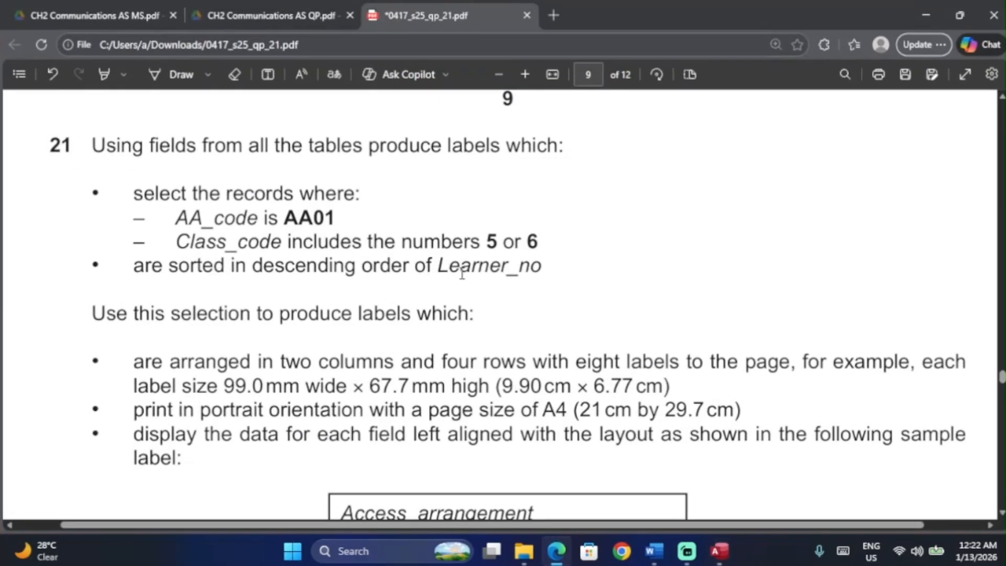
Step: Sort Learner_no in descending order and rerun the query's 13 records
{"action": "key", "text": "alt+Tab"}
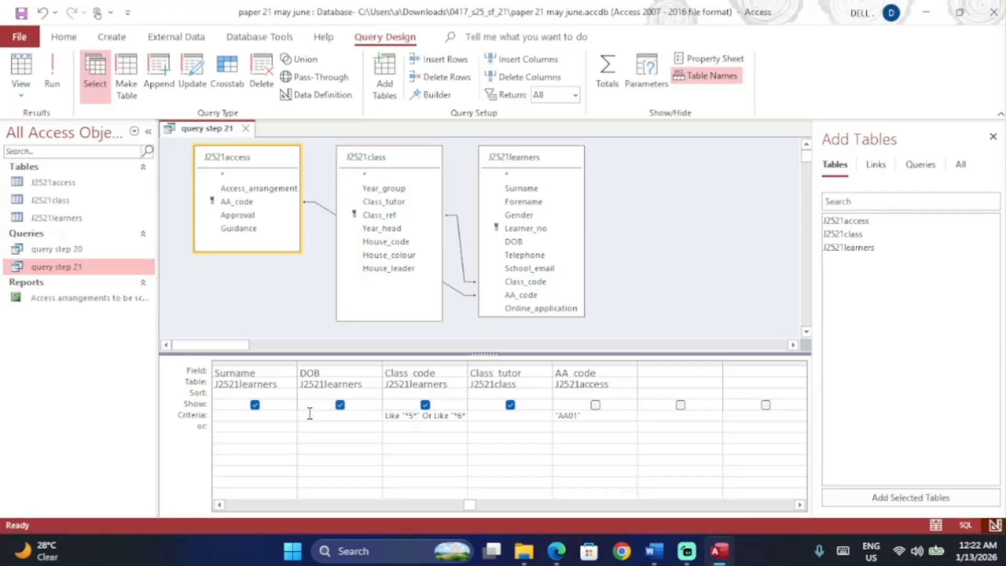
{"action": "left_click", "coordinate": [219, 505]}
{"action": "left_click", "coordinate": [219, 505]}
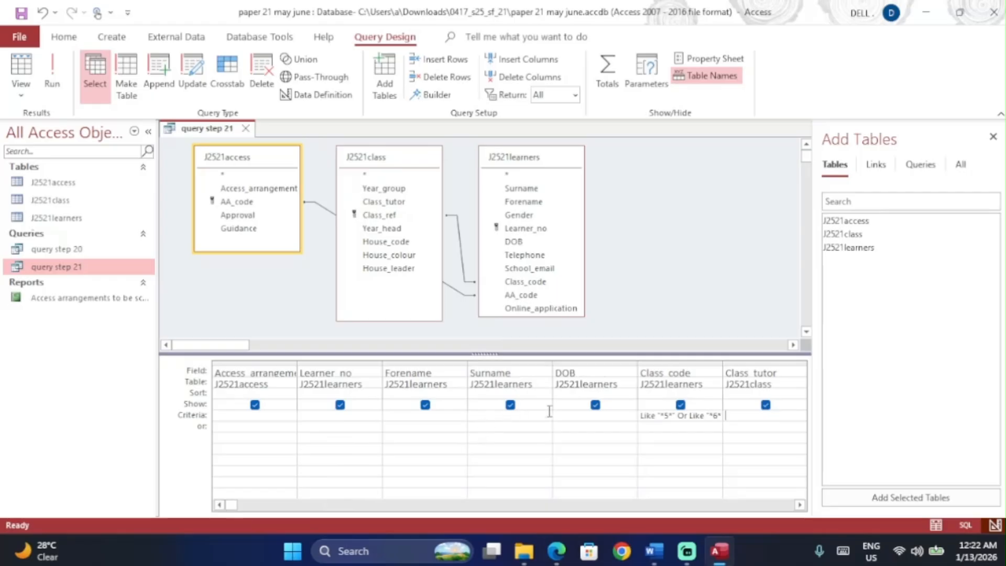
{"action": "left_click", "coordinate": [315, 396]}
{"action": "left_click", "coordinate": [375, 393]}
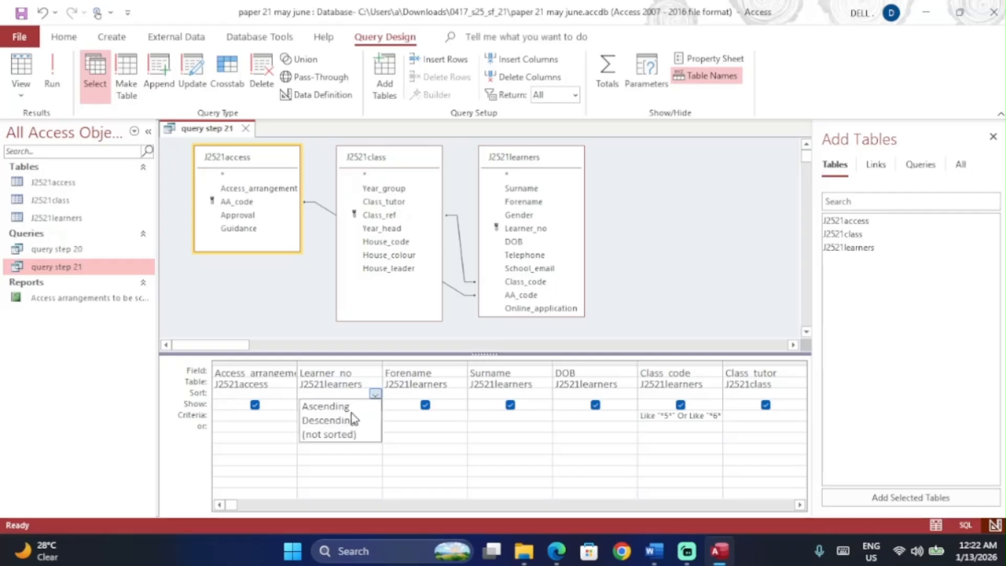
{"action": "left_click", "coordinate": [349, 420]}
{"action": "key", "text": "alt+Tab"}
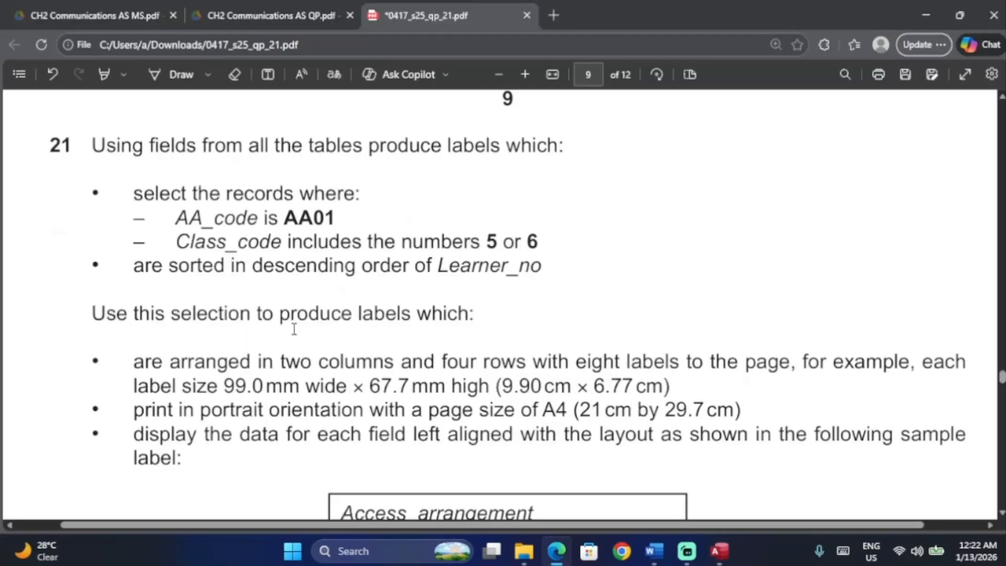
{"action": "key", "text": "alt+Tab"}
{"action": "left_click", "coordinate": [54, 68]}
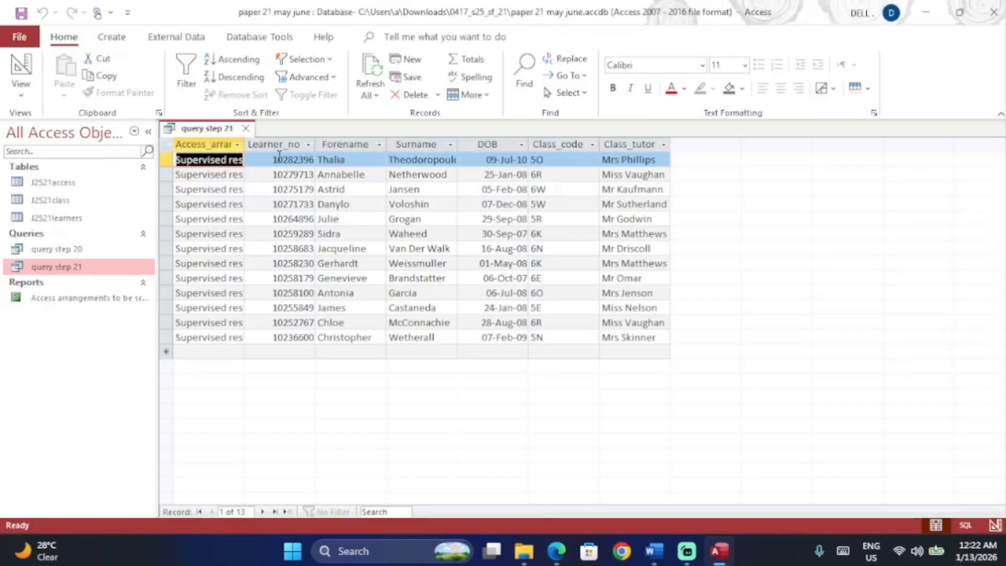
Step: Read the label size and layout requirements in the question PDF
{"action": "key", "text": "alt+Tab"}
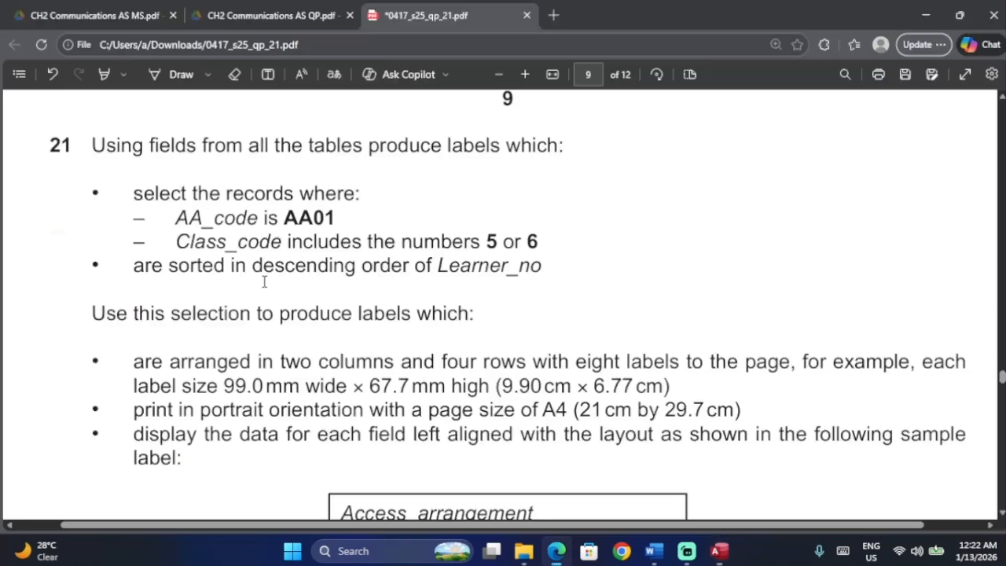
{"action": "scroll", "coordinate": [298, 297], "scroll_direction": "down", "scroll_amount": 2, "text": "ctrl"}
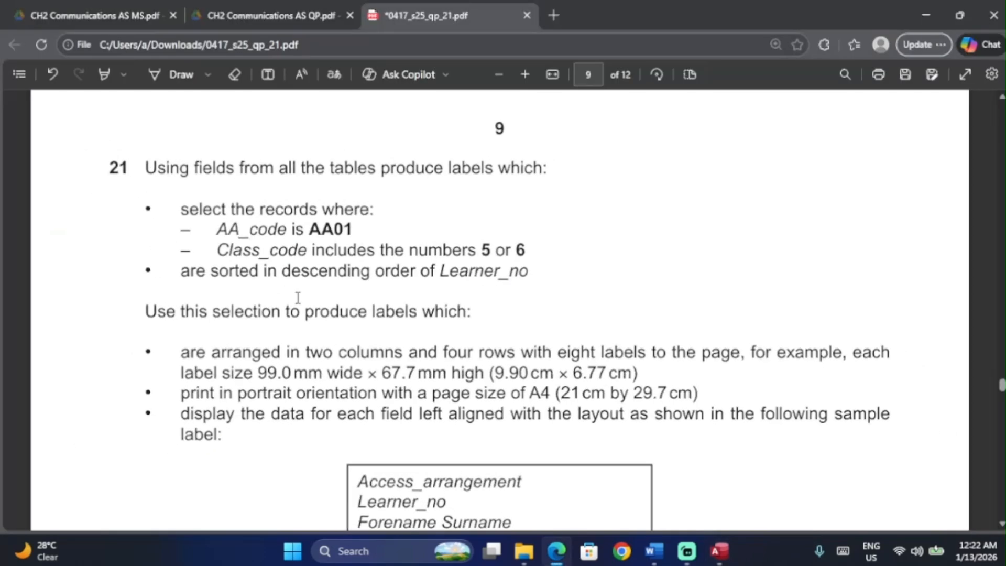
{"action": "scroll", "coordinate": [298, 298], "scroll_direction": "down", "scroll_amount": 2}
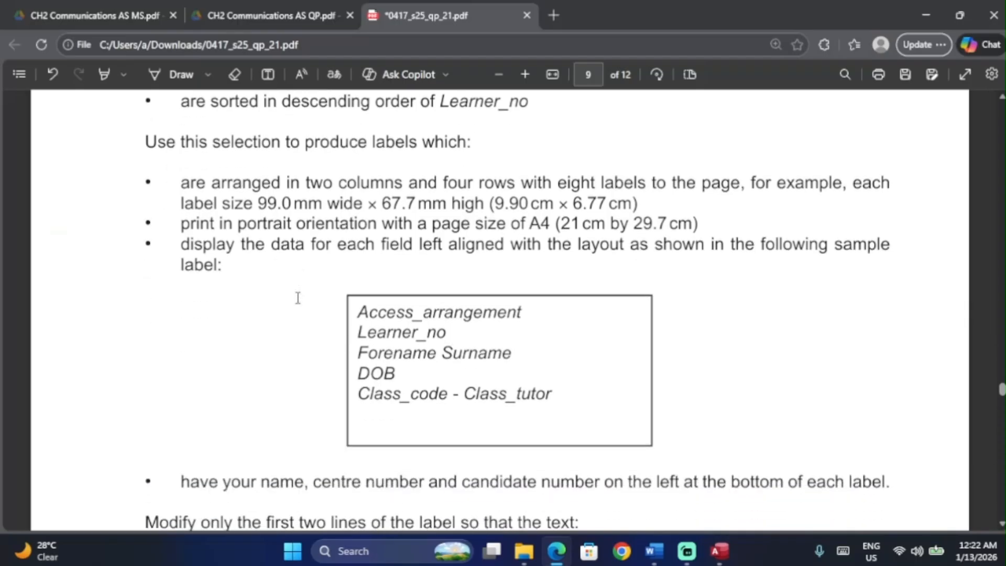
Step: Start the Label Wizard from query step 21, checking the sample label layout
{"action": "key", "text": "alt+Tab"}
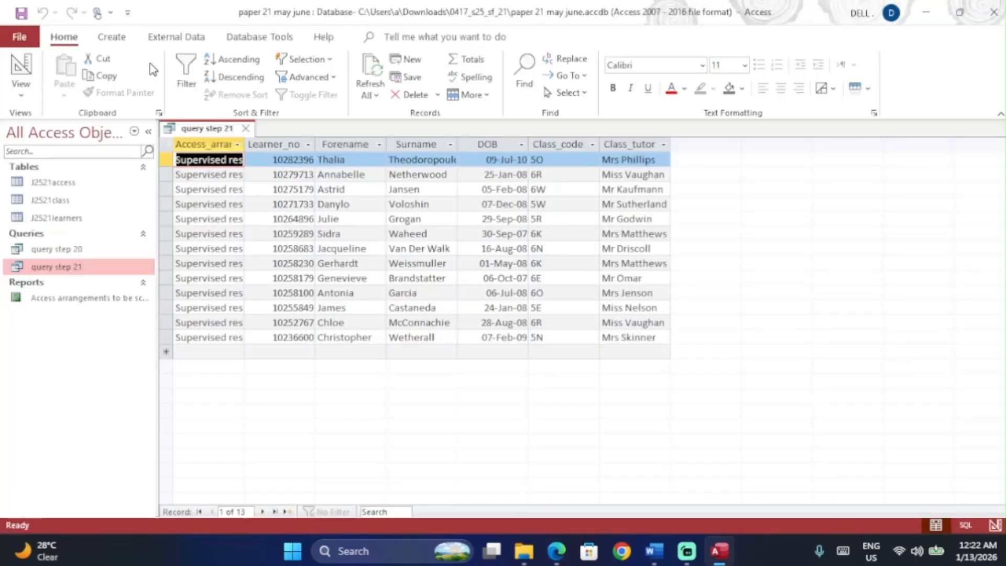
{"action": "left_click", "coordinate": [119, 40]}
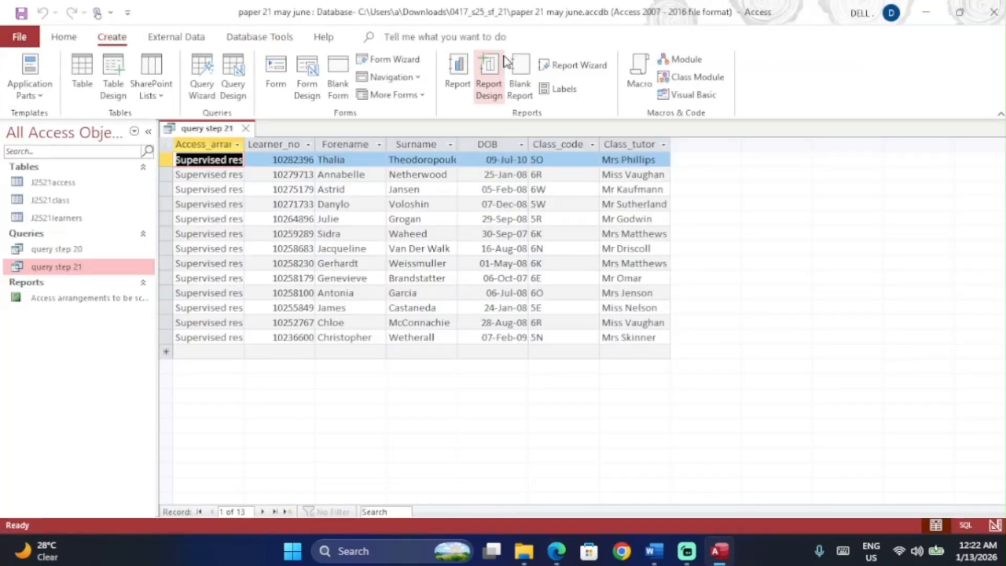
{"action": "left_click", "coordinate": [574, 87]}
{"action": "key", "text": "alt+Tab"}
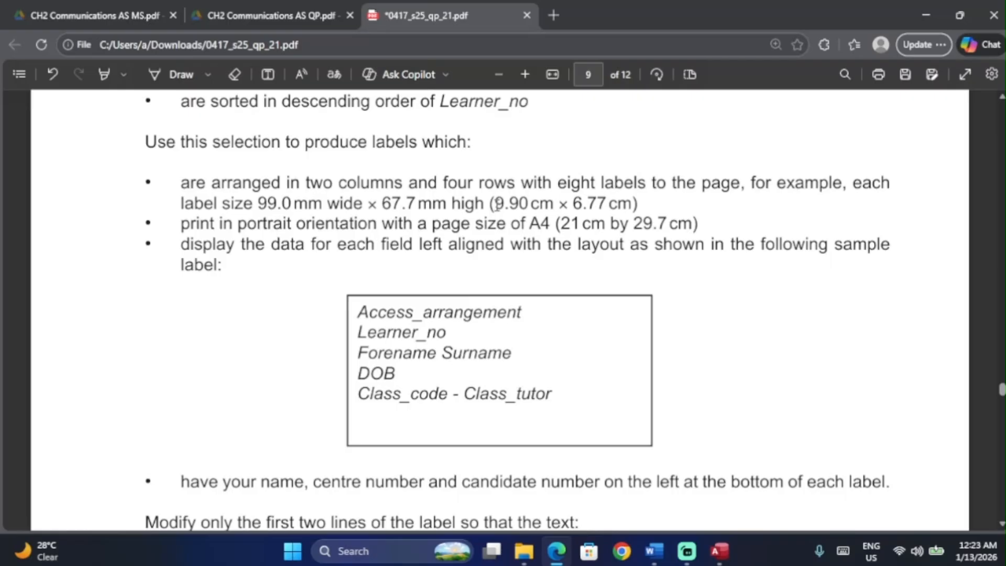
{"action": "key", "text": "alt+Tab"}
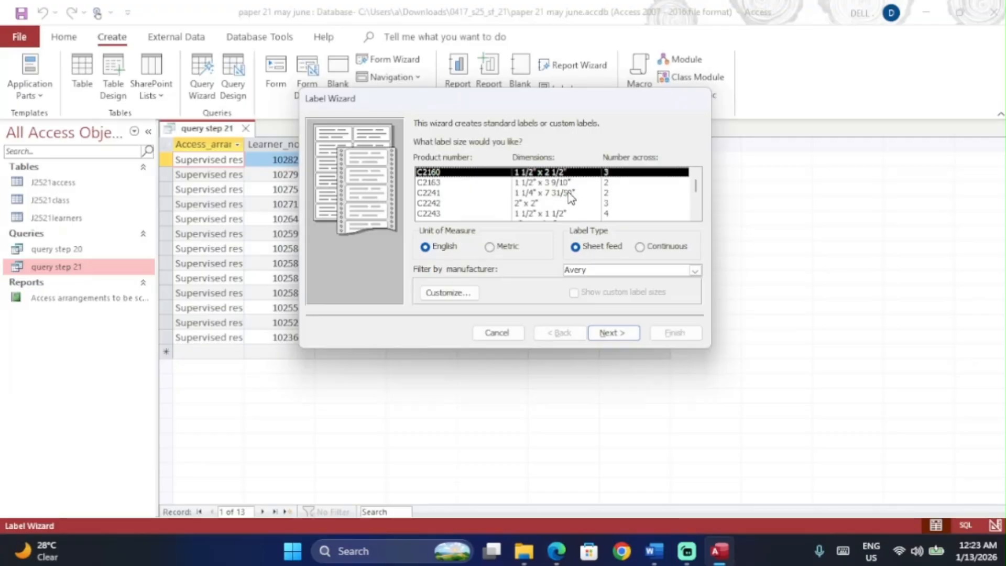
Step: Scroll the product list to Avery J8165 and select it: 99.0 x 67.7 mm, 2 across
{"action": "left_click", "coordinate": [461, 296]}
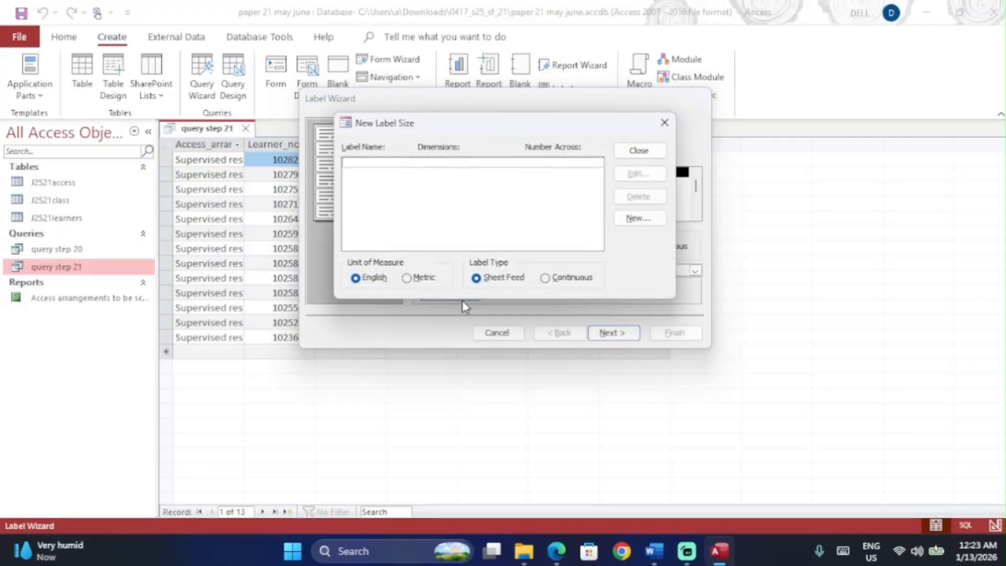
{"action": "left_click", "coordinate": [664, 126]}
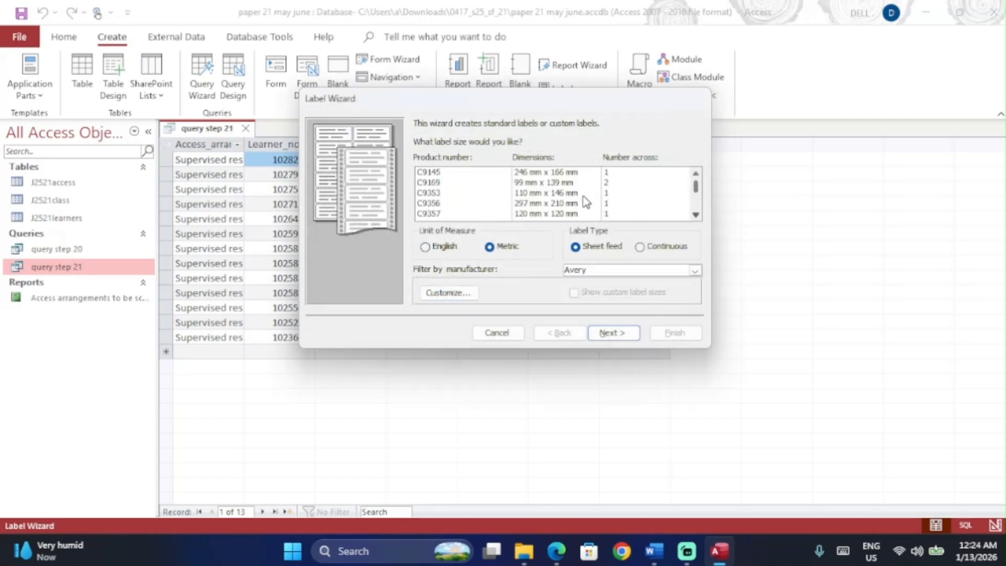
{"action": "left_click", "coordinate": [696, 215]}
{"action": "left_click", "coordinate": [696, 216]}
{"action": "left_click", "coordinate": [696, 216]}
{"action": "left_click", "coordinate": [696, 216]}
{"action": "left_click", "coordinate": [695, 215]}
{"action": "left_click", "coordinate": [695, 216]}
{"action": "left_click", "coordinate": [696, 216]}
{"action": "left_click", "coordinate": [696, 216]}
{"action": "left_click", "coordinate": [695, 216]}
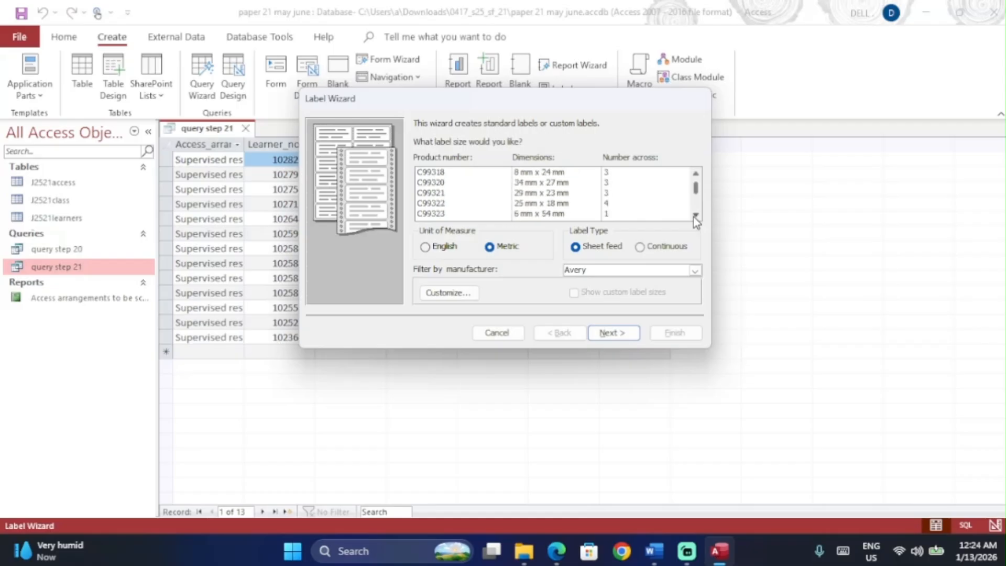
{"action": "left_click", "coordinate": [695, 216]}
{"action": "left_click", "coordinate": [696, 216]}
{"action": "left_click", "coordinate": [695, 215]}
{"action": "left_click", "coordinate": [696, 216]}
{"action": "left_click", "coordinate": [696, 216]}
{"action": "left_click", "coordinate": [695, 216]}
{"action": "left_click", "coordinate": [696, 216]}
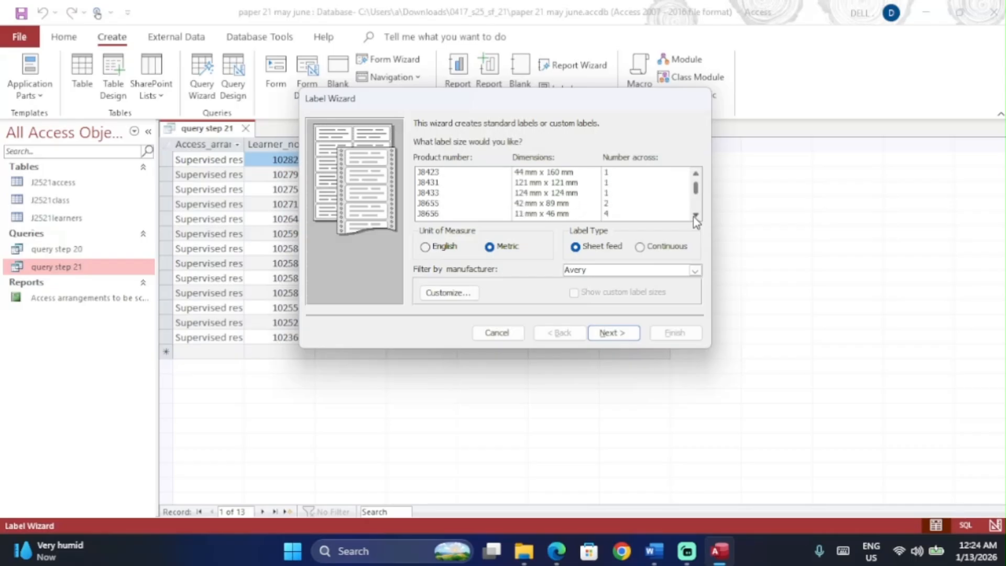
{"action": "left_click", "coordinate": [696, 216]}
{"action": "left_click", "coordinate": [696, 216]}
{"action": "left_click", "coordinate": [696, 216]}
{"action": "left_click", "coordinate": [695, 216]}
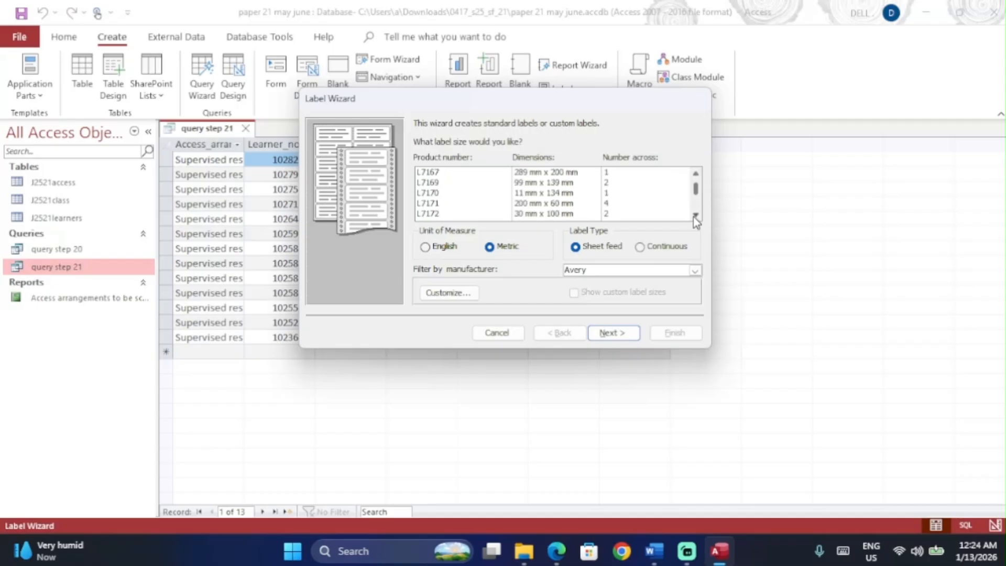
{"action": "left_click", "coordinate": [695, 216]}
{"action": "left_click", "coordinate": [695, 216]}
{"action": "left_click", "coordinate": [695, 216]}
{"action": "left_click", "coordinate": [696, 216]}
{"action": "left_click", "coordinate": [695, 216]}
{"action": "left_click", "coordinate": [696, 216]}
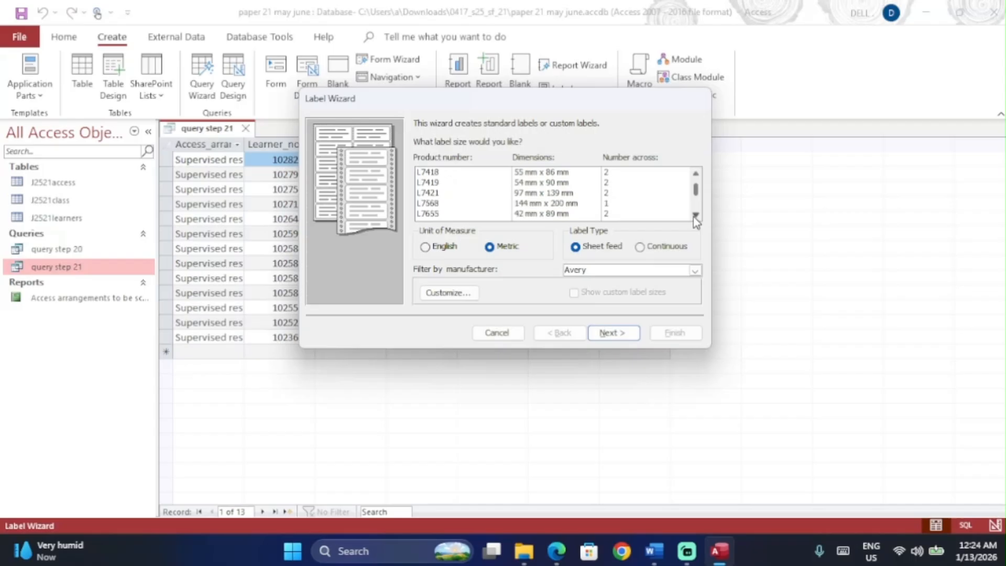
{"action": "left_click", "coordinate": [695, 216]}
{"action": "left_click", "coordinate": [695, 216]}
{"action": "left_click", "coordinate": [695, 216]}
{"action": "left_click", "coordinate": [696, 216]}
{"action": "left_click", "coordinate": [696, 216]}
{"action": "left_click", "coordinate": [696, 216]}
{"action": "left_click", "coordinate": [695, 216]}
{"action": "left_click", "coordinate": [695, 216]}
{"action": "left_click", "coordinate": [696, 216]}
{"action": "left_click", "coordinate": [695, 216]}
{"action": "left_click", "coordinate": [696, 216]}
{"action": "left_click", "coordinate": [695, 216]}
{"action": "left_click", "coordinate": [695, 216]}
{"action": "left_click", "coordinate": [695, 216]}
{"action": "left_click", "coordinate": [696, 216]}
{"action": "left_click", "coordinate": [695, 216]}
{"action": "left_click", "coordinate": [696, 216]}
{"action": "left_click", "coordinate": [695, 216]}
{"action": "left_click", "coordinate": [696, 216]}
{"action": "left_click", "coordinate": [696, 216]}
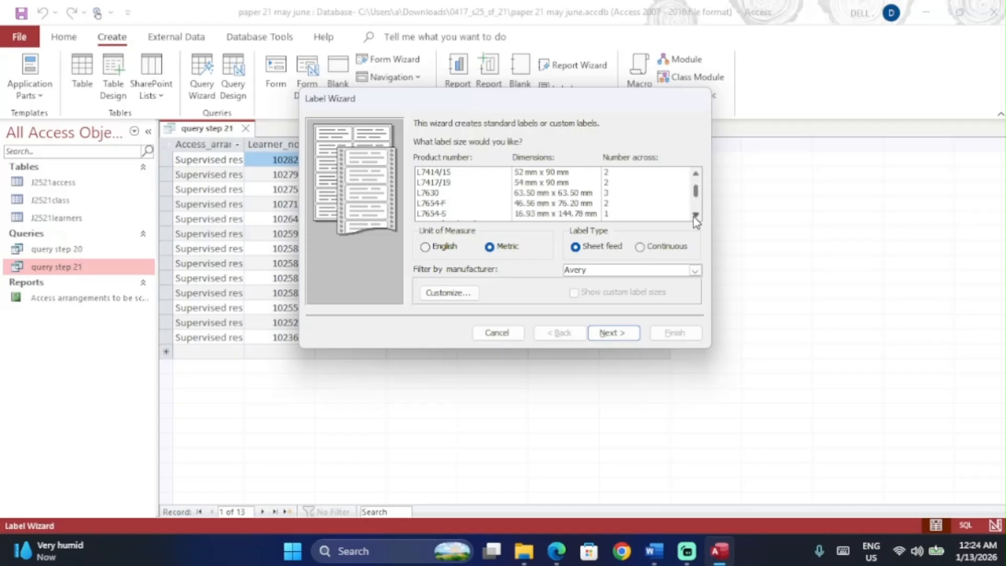
{"action": "left_click", "coordinate": [696, 216]}
{"action": "left_click", "coordinate": [696, 216]}
{"action": "left_click", "coordinate": [696, 216]}
{"action": "left_click", "coordinate": [695, 216]}
{"action": "left_click", "coordinate": [695, 216]}
{"action": "left_click", "coordinate": [696, 216]}
{"action": "left_click", "coordinate": [696, 216]}
{"action": "left_click", "coordinate": [695, 216]}
{"action": "left_click", "coordinate": [695, 216]}
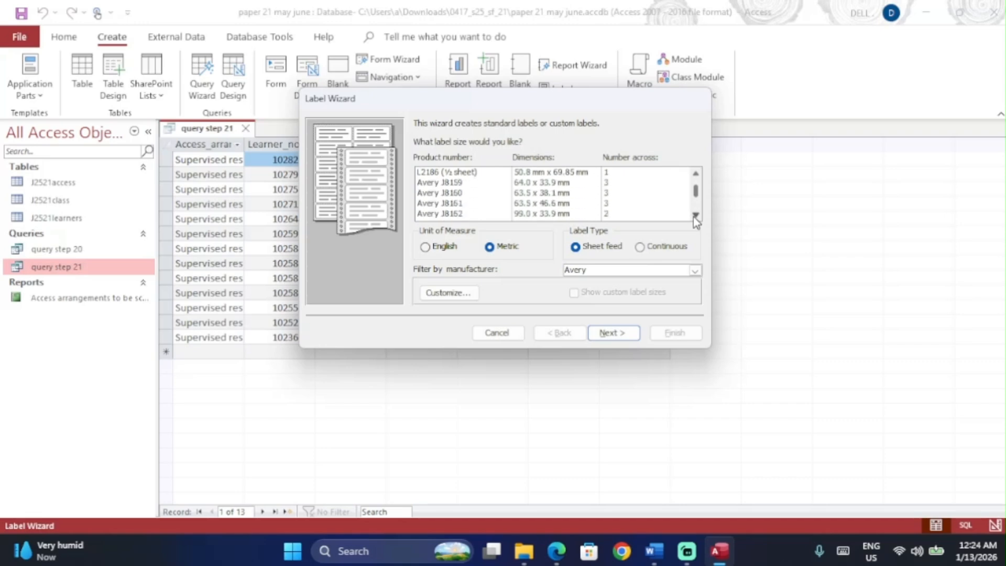
{"action": "left_click", "coordinate": [696, 216]}
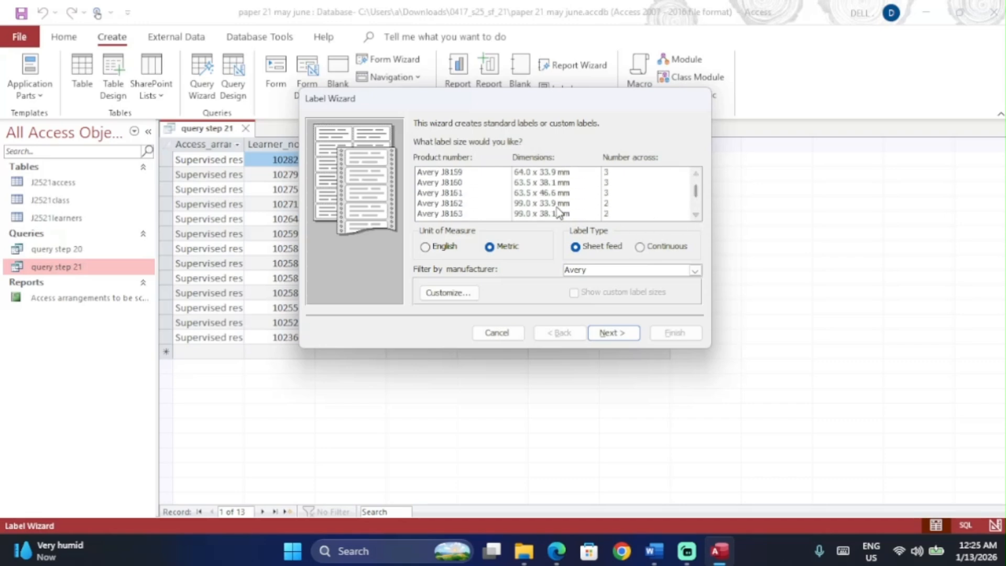
{"action": "left_click", "coordinate": [696, 216]}
{"action": "left_click", "coordinate": [696, 216]}
{"action": "left_click", "coordinate": [696, 215]}
{"action": "left_click", "coordinate": [539, 204]}
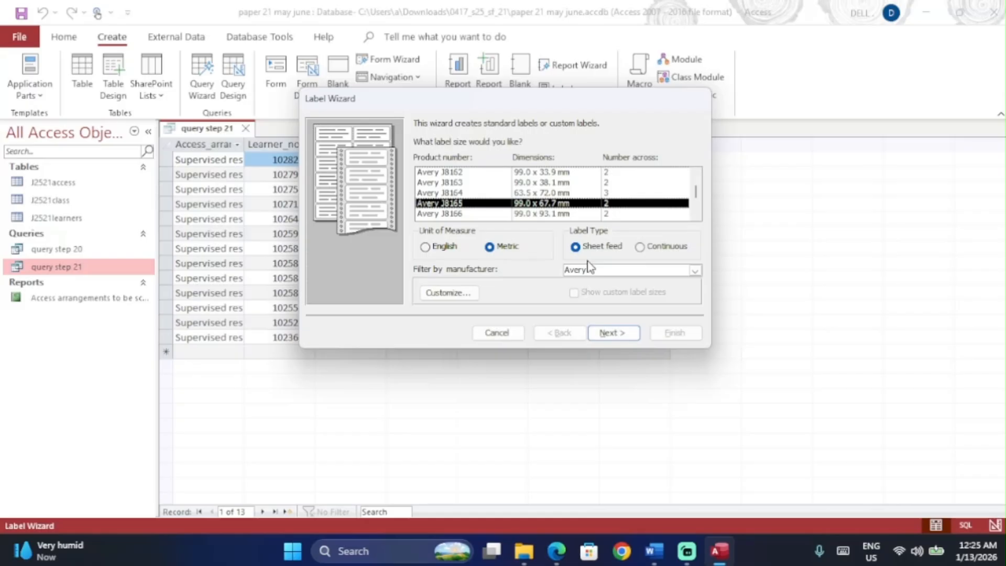
{"action": "left_click", "coordinate": [616, 335]}
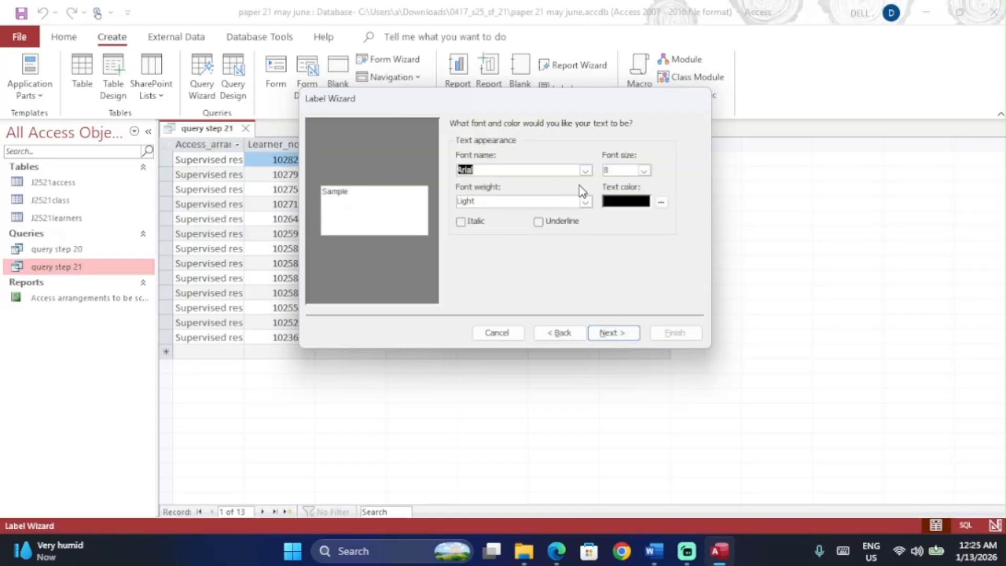
Step: Accept the default Arial 8 Light font, then review the requirements in the question PDF
{"action": "left_click", "coordinate": [616, 335]}
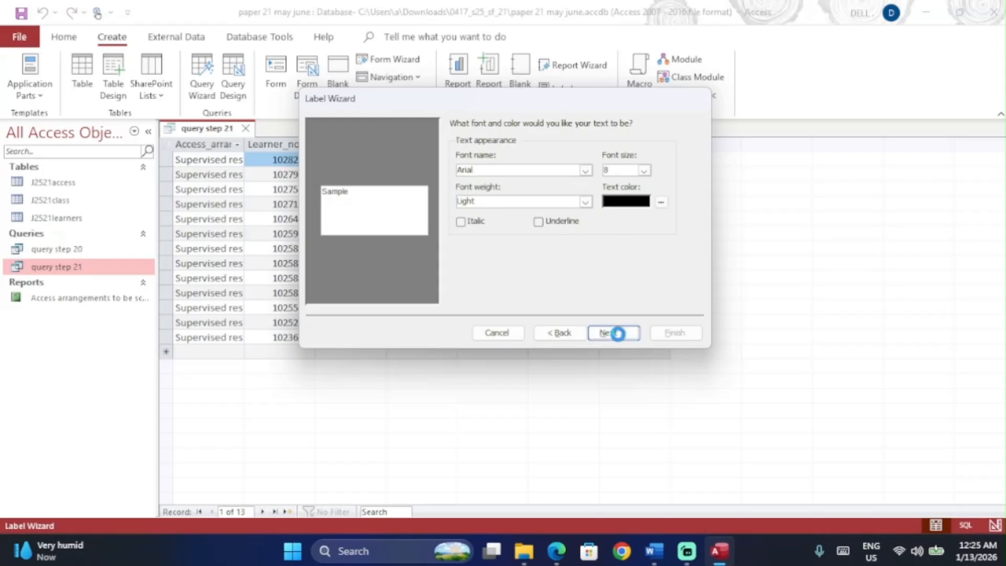
{"action": "key", "text": "alt+Tab"}
{"action": "scroll", "coordinate": [476, 330], "scroll_direction": "down", "scroll_amount": 2}
{"action": "scroll", "coordinate": [477, 331], "scroll_direction": "up", "scroll_amount": 3, "text": "ctrl"}
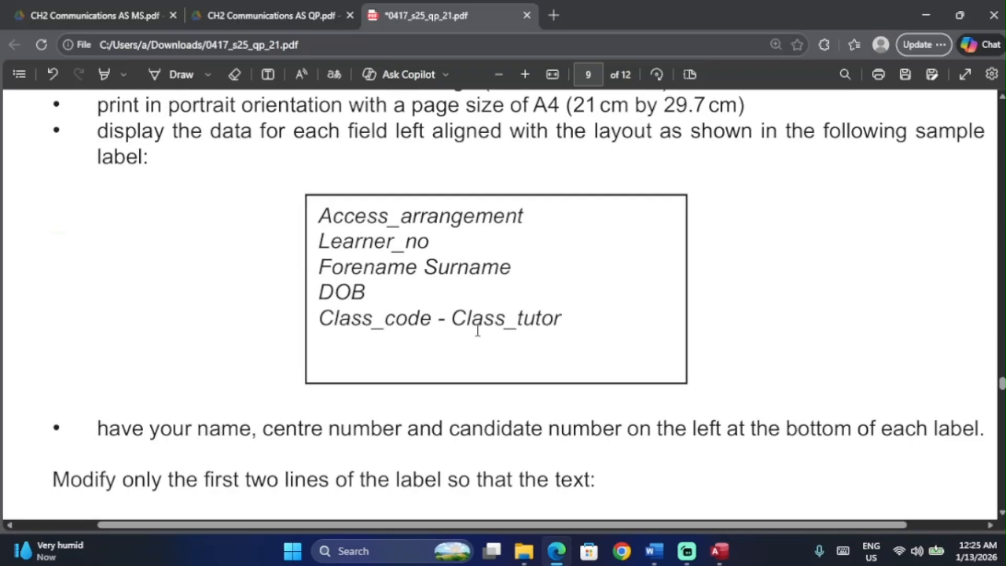
{"action": "scroll", "coordinate": [478, 331], "scroll_direction": "up", "scroll_amount": 2}
{"action": "scroll", "coordinate": [477, 330], "scroll_direction": "right", "scroll_amount": 1}
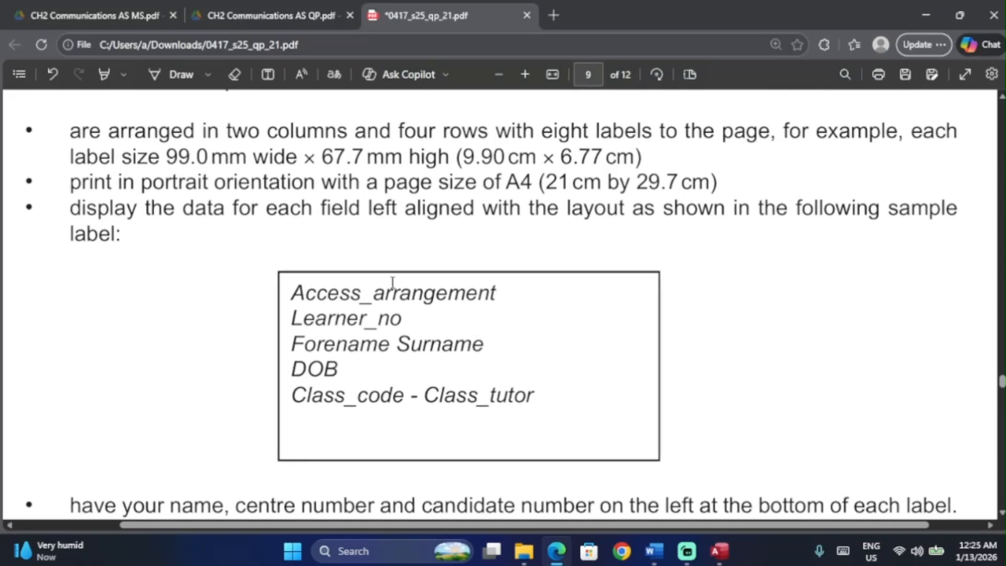
Step: Tick off the label size and page orientation bullets in the PDF margin
{"action": "left_click", "coordinate": [153, 75]}
{"action": "left_click_drag", "start_coordinate": [25, 151], "coordinate": [21, 142]}
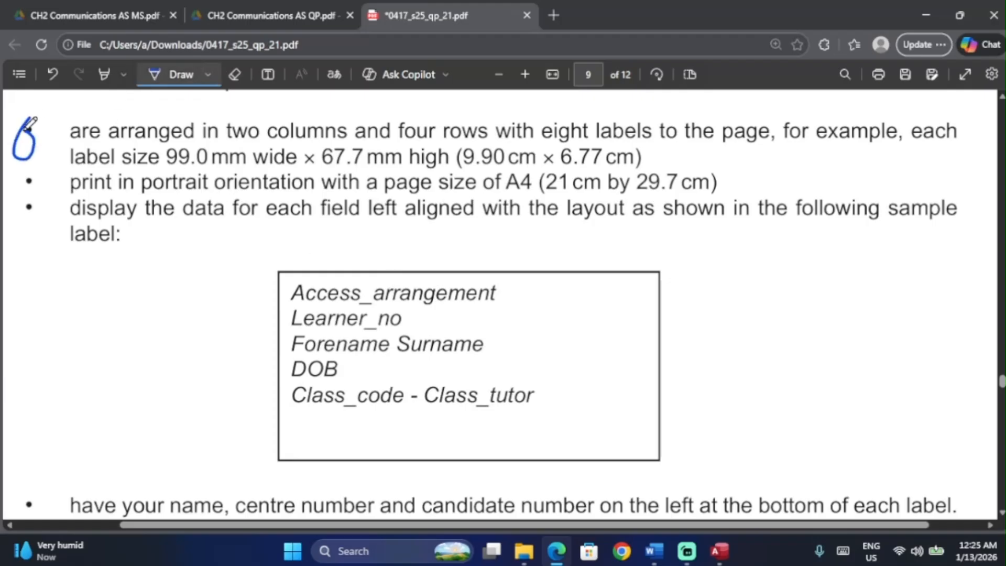
{"action": "left_click_drag", "start_coordinate": [16, 176], "coordinate": [29, 197]}
{"action": "left_click_drag", "start_coordinate": [23, 178], "coordinate": [50, 163]}
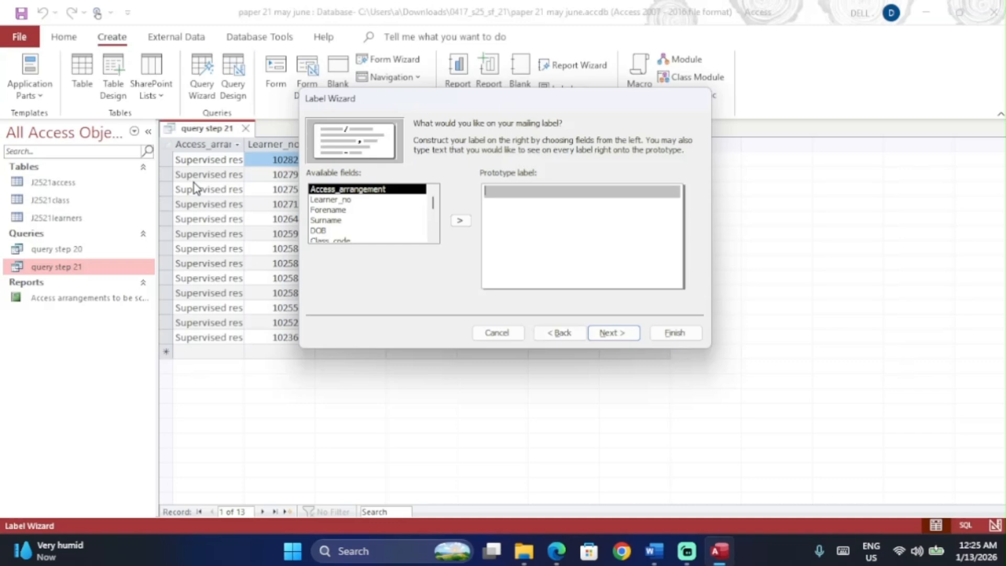
Step: Put Access_arrangement on the first label line and Learner_no on the second
{"action": "key", "text": "alt+Tab"}
{"action": "key", "text": "alt+Tab"}
{"action": "left_click", "coordinate": [459, 224]}
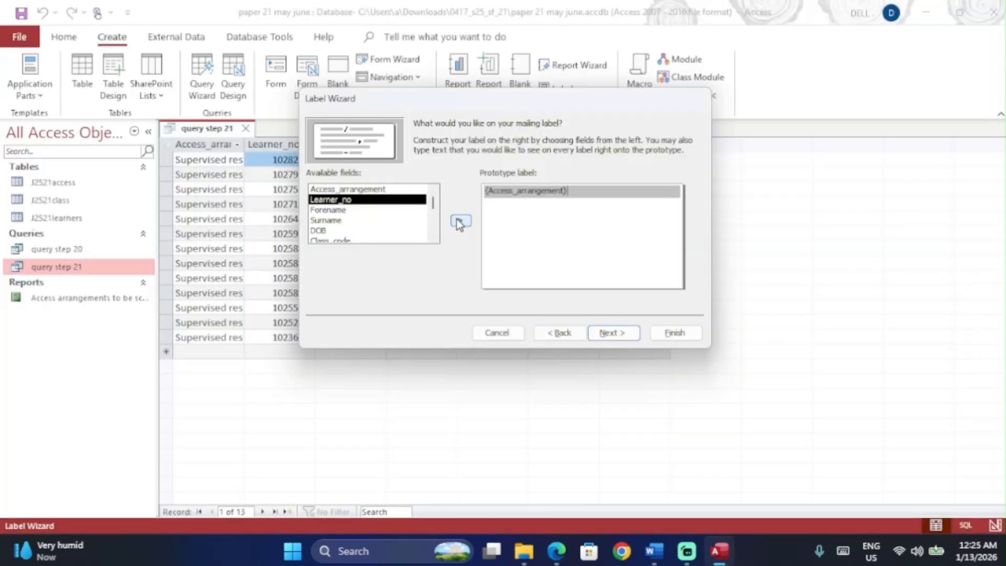
{"action": "key", "text": "alt+Tab"}
{"action": "key", "text": "alt+Tab"}
{"action": "left_click", "coordinate": [467, 222]}
{"action": "key", "text": "BackSpace"}
{"action": "key", "text": "Return"}
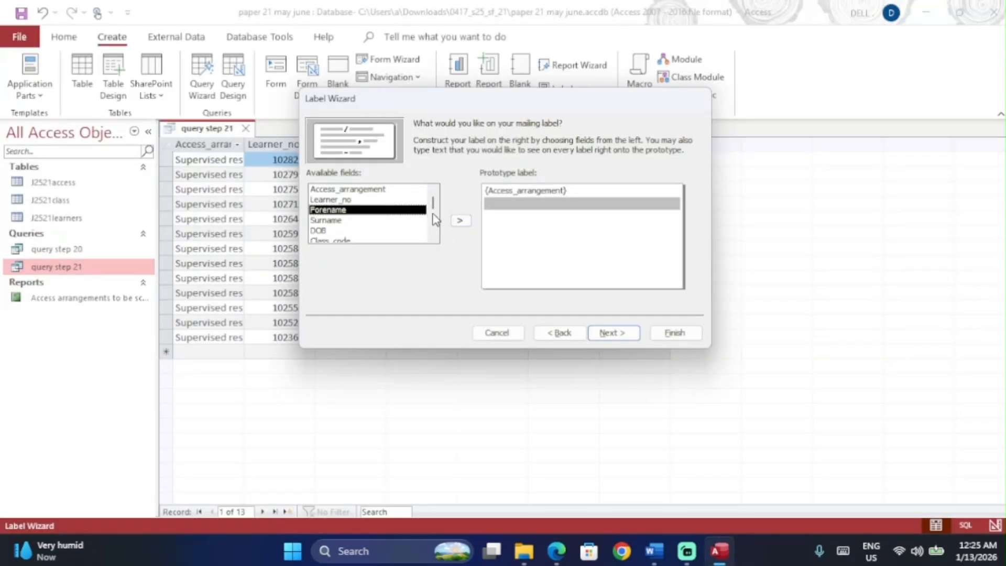
{"action": "left_click", "coordinate": [367, 221]}
{"action": "left_click", "coordinate": [411, 201]}
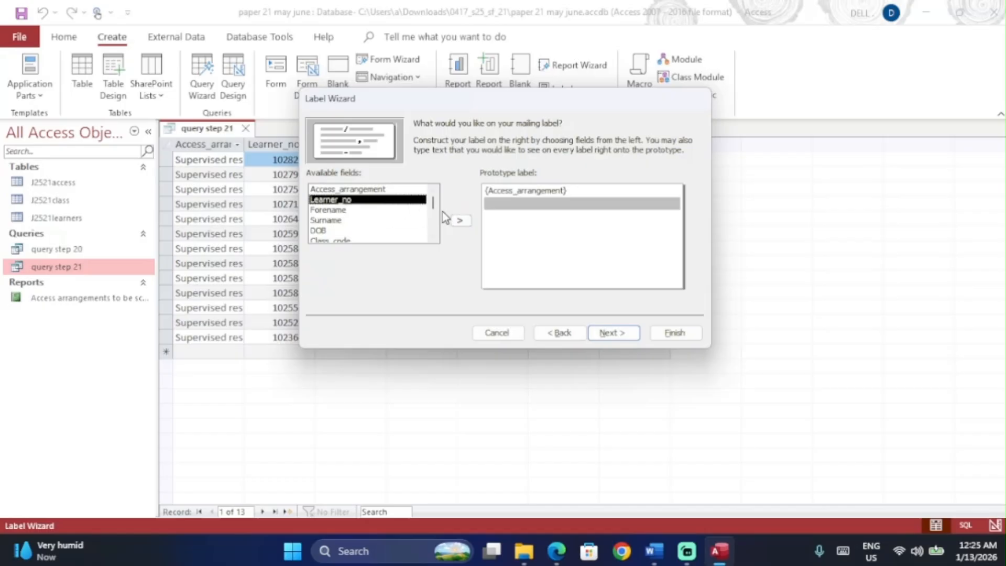
{"action": "left_click", "coordinate": [461, 221]}
{"action": "key", "text": "alt+Tab"}
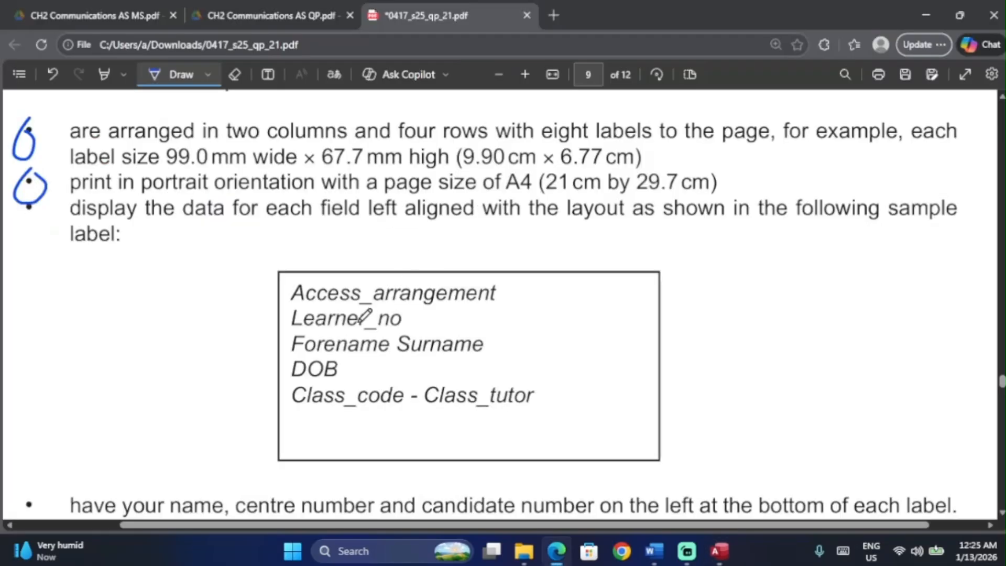
{"action": "key", "text": "alt+Tab"}
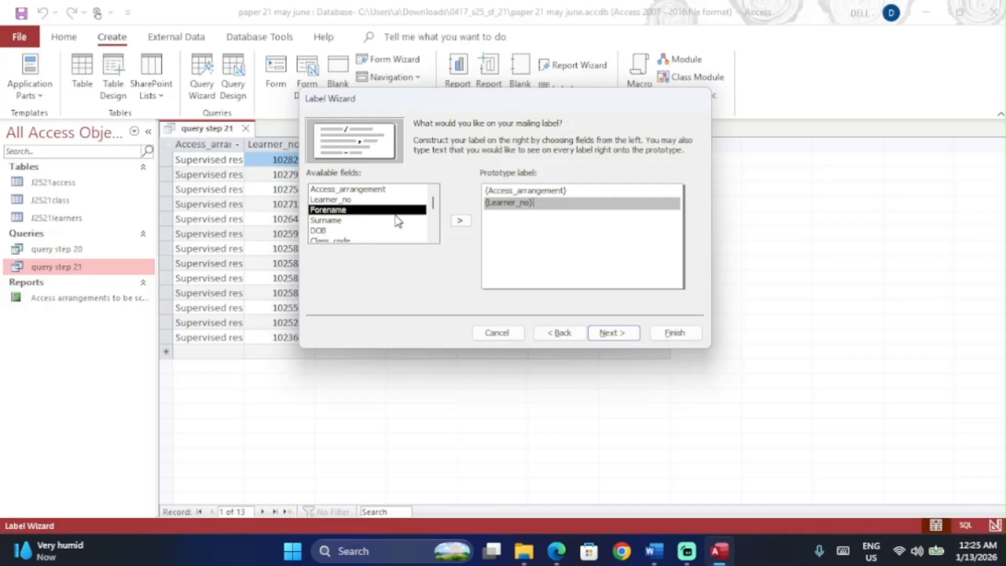
Step: Add Forename and Surname together on the label's third line
{"action": "left_click", "coordinate": [461, 221]}
{"action": "key", "text": "BackSpace"}
{"action": "key", "text": "Return"}
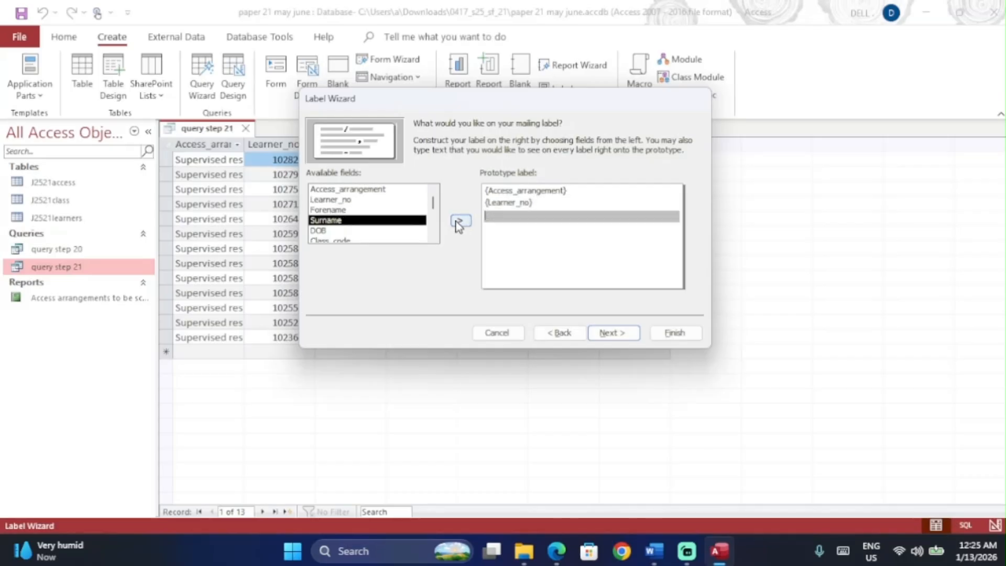
{"action": "left_click", "coordinate": [405, 210]}
{"action": "left_click", "coordinate": [461, 220]}
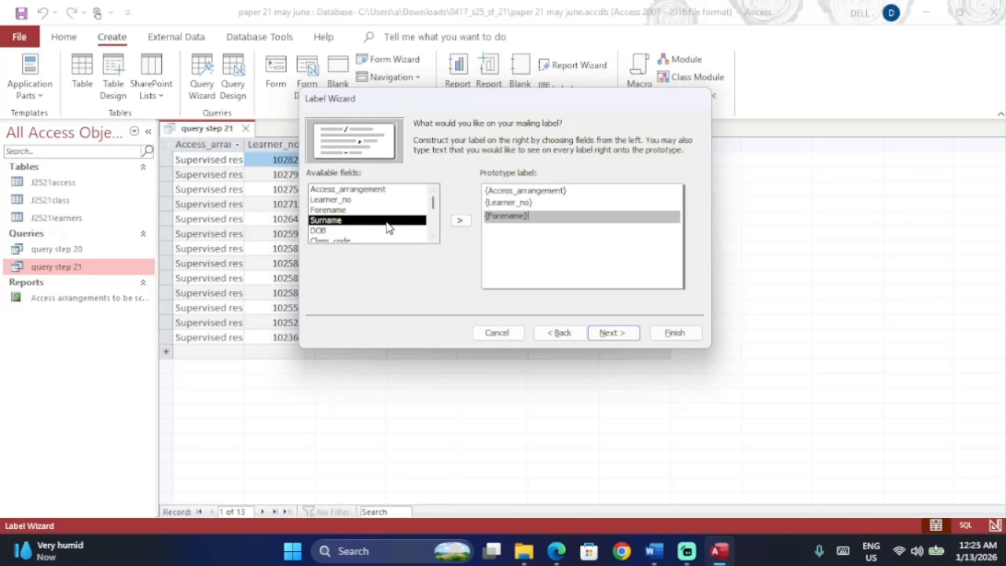
{"action": "left_click", "coordinate": [460, 221]}
{"action": "key", "text": "alt+Tab"}
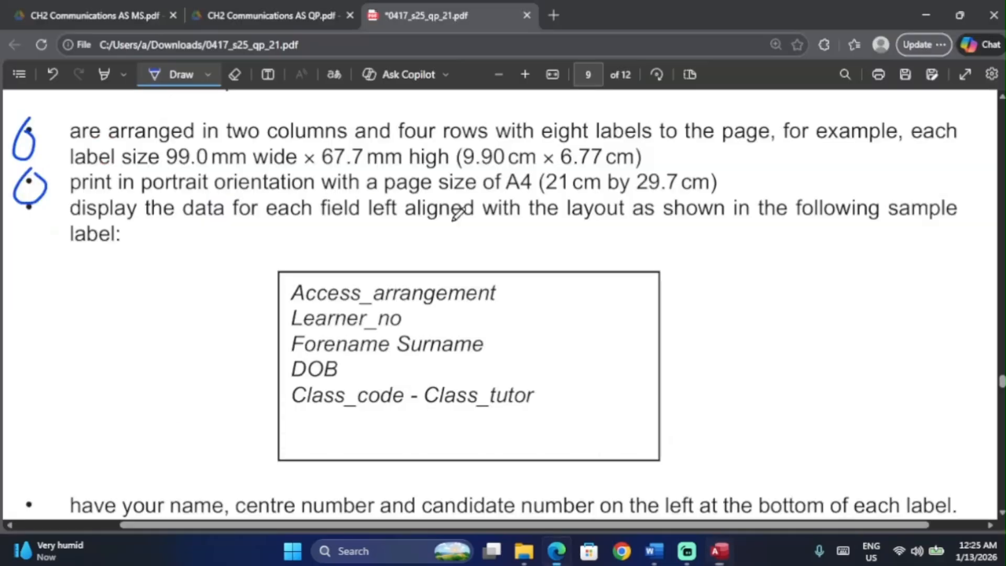
{"action": "scroll", "coordinate": [409, 310], "scroll_direction": "down", "scroll_amount": 1}
{"action": "key", "text": "alt+Tab"}
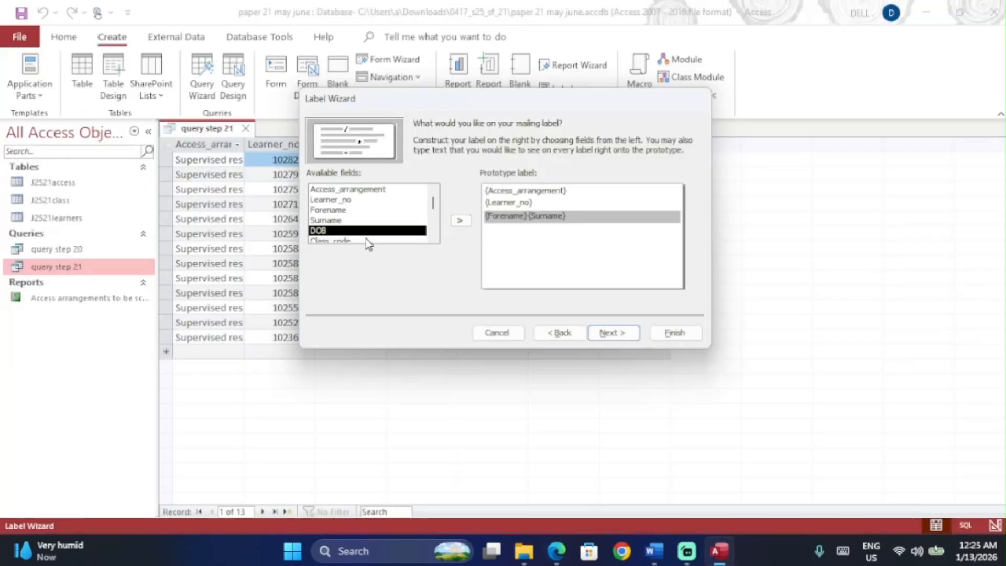
Step: Add DOB as the fourth line of the prototype label
{"action": "left_click", "coordinate": [370, 239]}
{"action": "left_click", "coordinate": [460, 221]}
{"action": "key", "text": "BackSpace"}
{"action": "key", "text": "Return"}
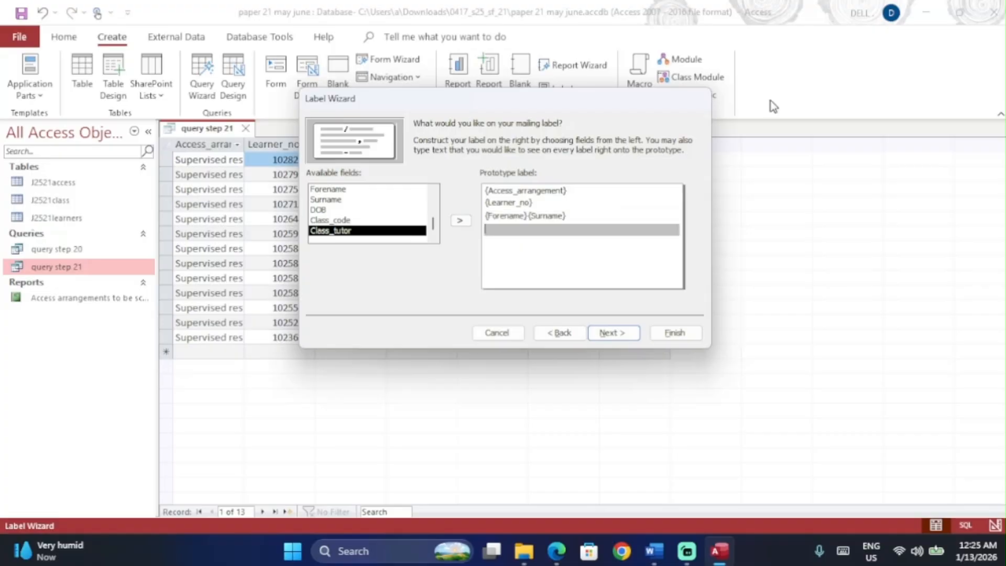
{"action": "left_click", "coordinate": [422, 210]}
{"action": "left_click", "coordinate": [461, 221]}
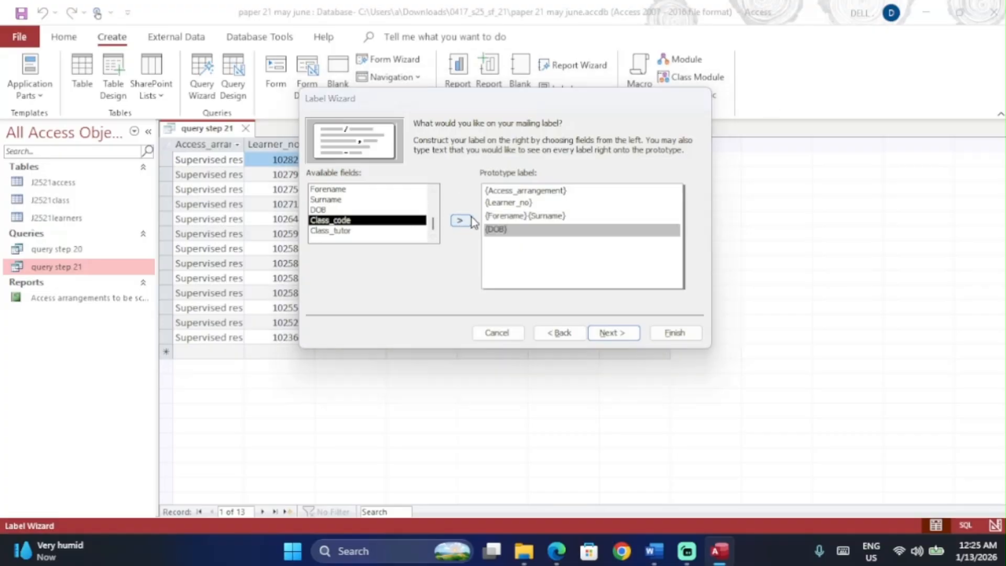
{"action": "key", "text": "alt+Tab"}
{"action": "scroll", "coordinate": [412, 250], "scroll_direction": "down", "scroll_amount": 1}
{"action": "key", "text": "alt+Tab"}
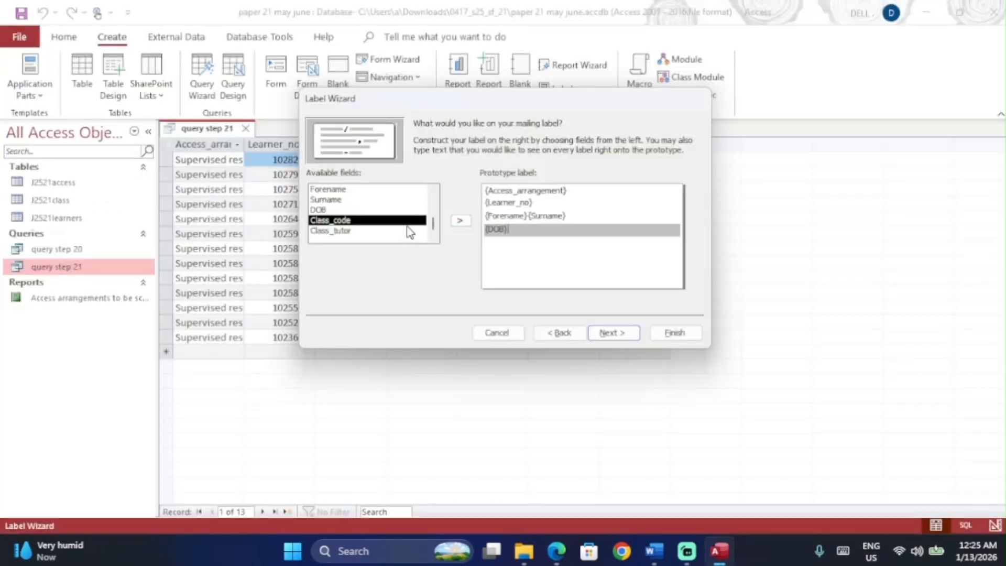
Step: Start a fifth line with Class_code followed by ' - ', matching the sample label
{"action": "key", "text": "Return"}
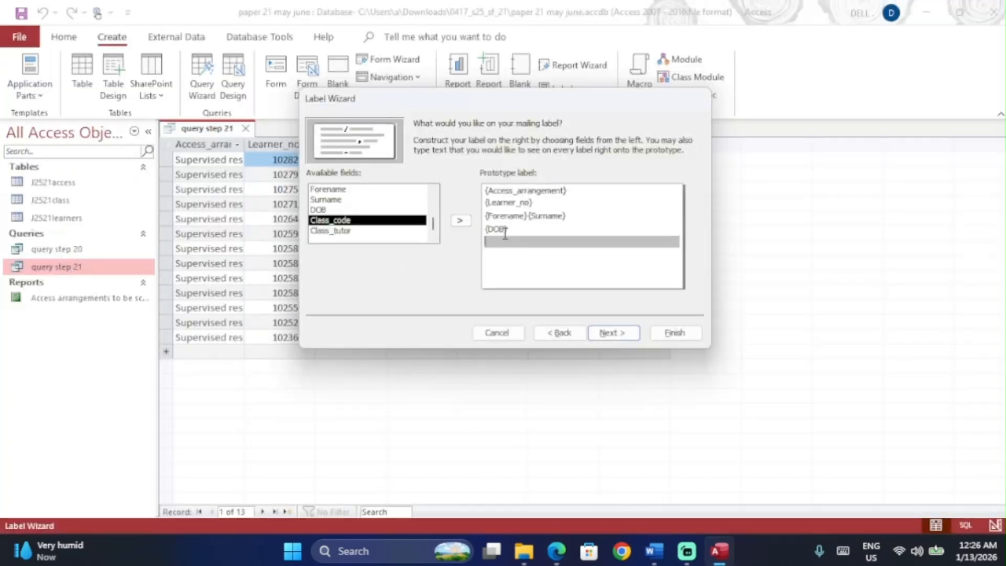
{"action": "double_click", "coordinate": [385, 225]}
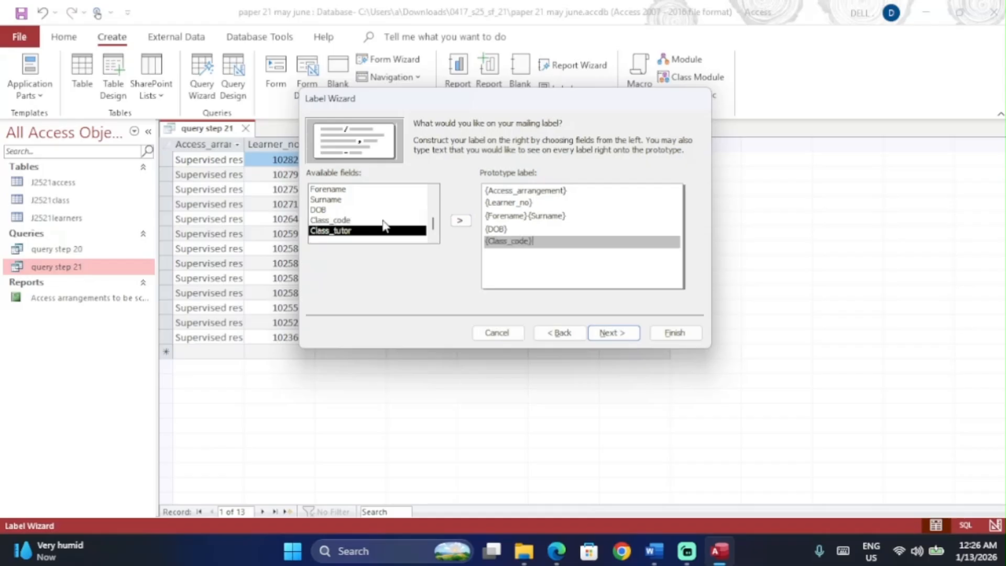
{"action": "key", "text": "alt+Tab"}
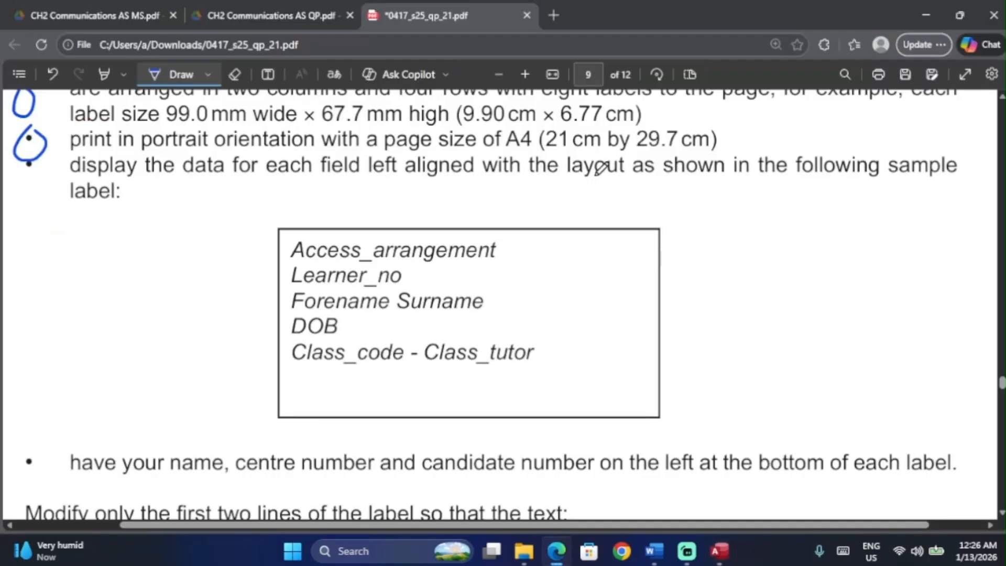
{"action": "key", "text": "alt+Tab"}
{"action": "type", "text": "-"}
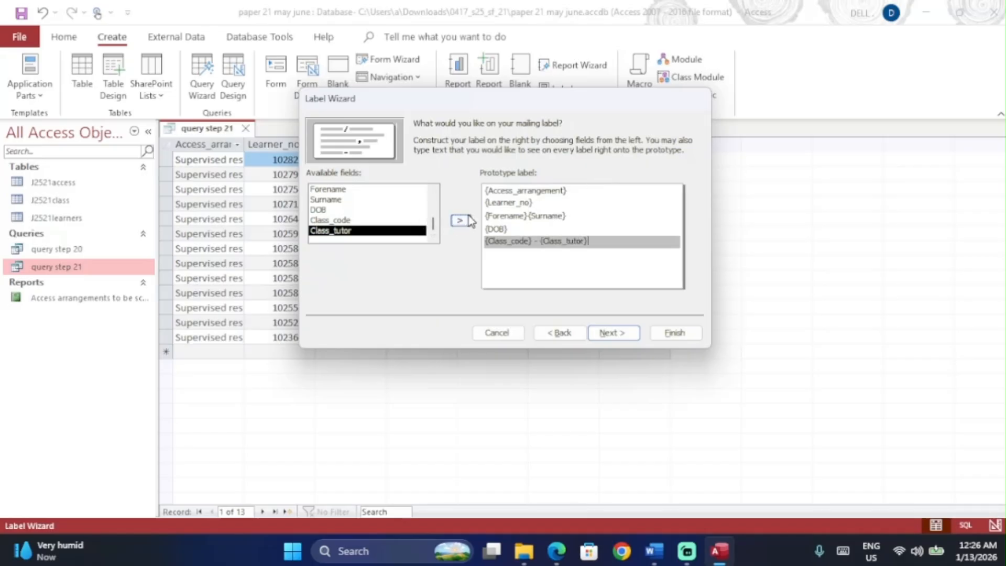
{"action": "key", "text": "alt+Tab"}
{"action": "scroll", "coordinate": [465, 304], "scroll_direction": "down", "scroll_amount": 2}
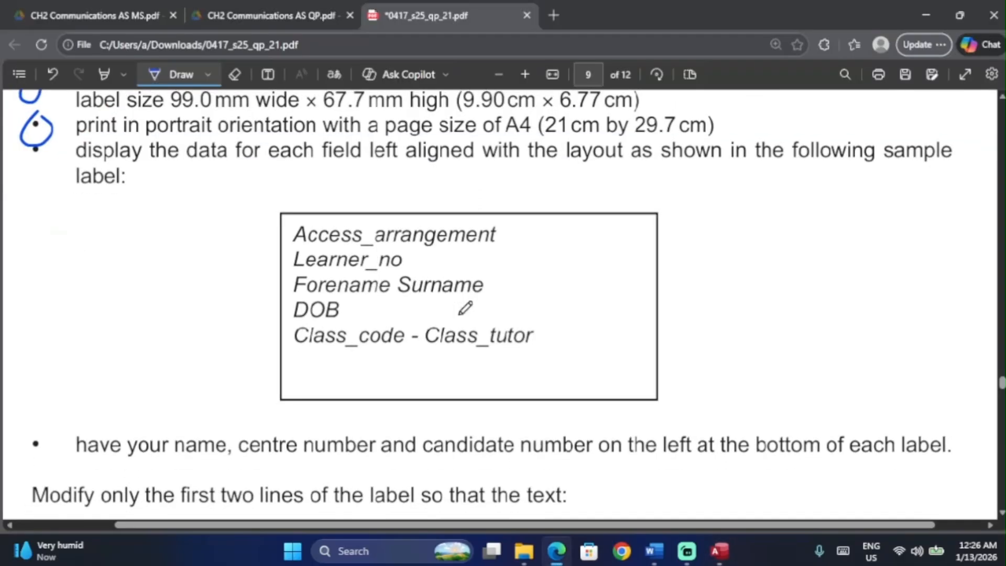
{"action": "scroll", "coordinate": [465, 307], "scroll_direction": "down", "scroll_amount": 1}
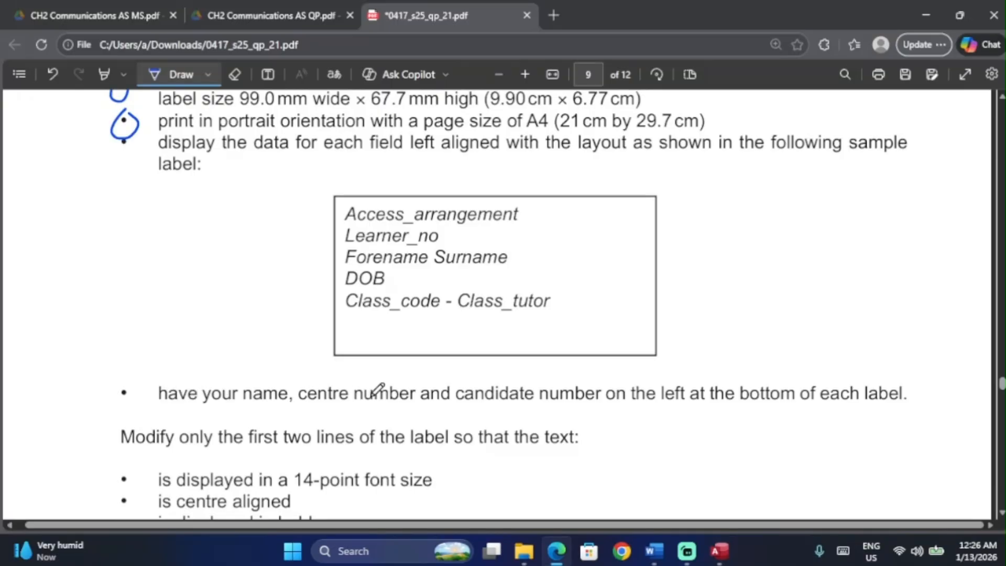
Step: Add a line for the candidate's details beneath the class line on the prototype label
{"action": "key", "text": "alt+Tab"}
{"action": "key", "text": "Return"}
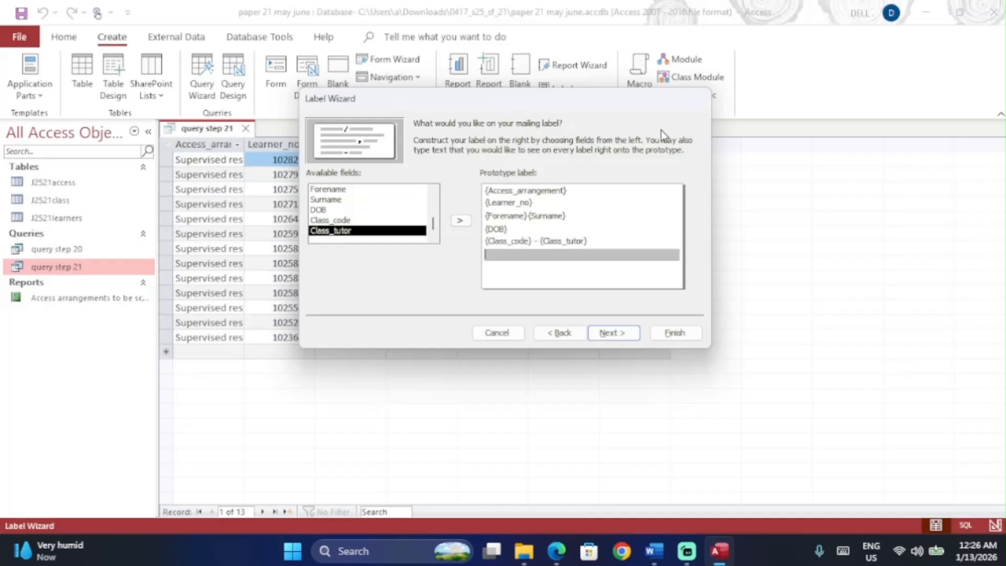
{"action": "key", "text": "alt+Tab"}
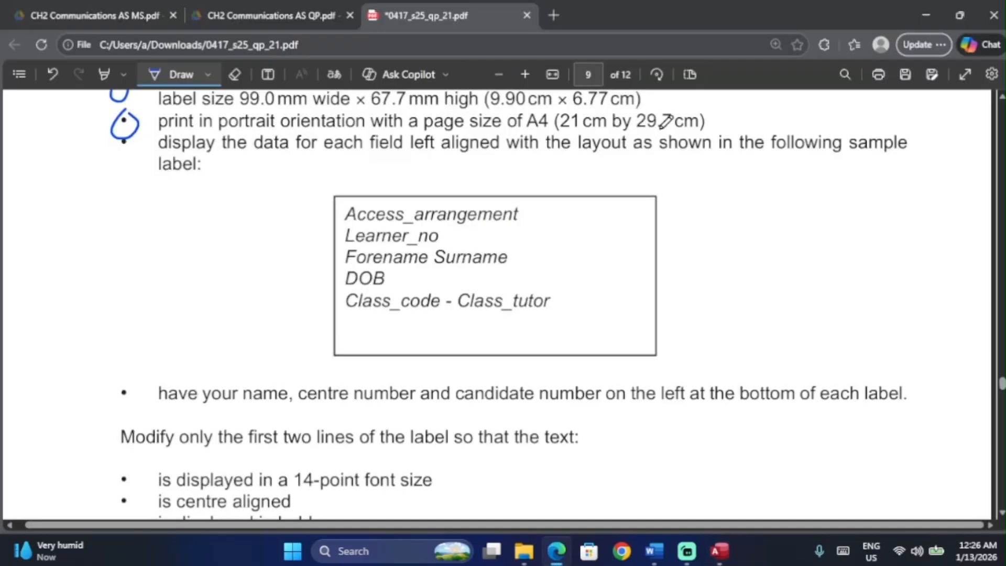
{"action": "key", "text": "alt+Tab"}
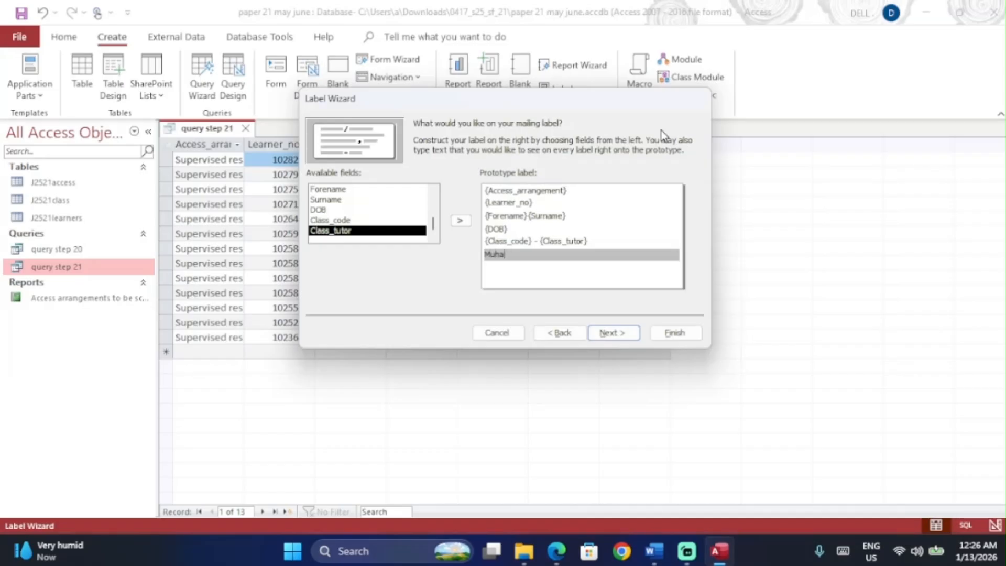
{"action": "key", "text": "BackSpace"}
{"action": "type", "text": ", , ,"}
Step: Leave the labels unsorted and advance to the naming step
{"action": "left_click", "coordinate": [622, 333]}
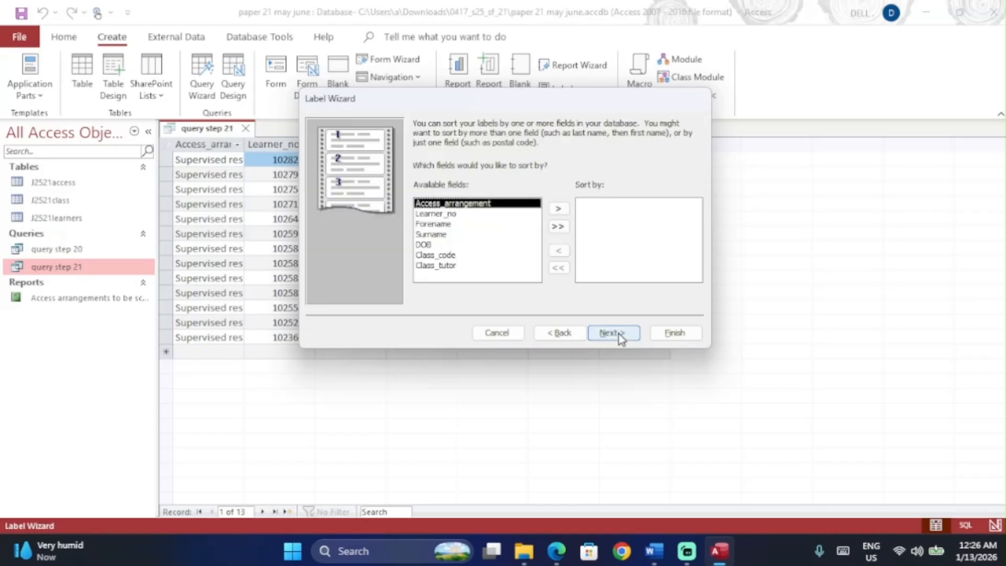
{"action": "key", "text": "alt+Tab"}
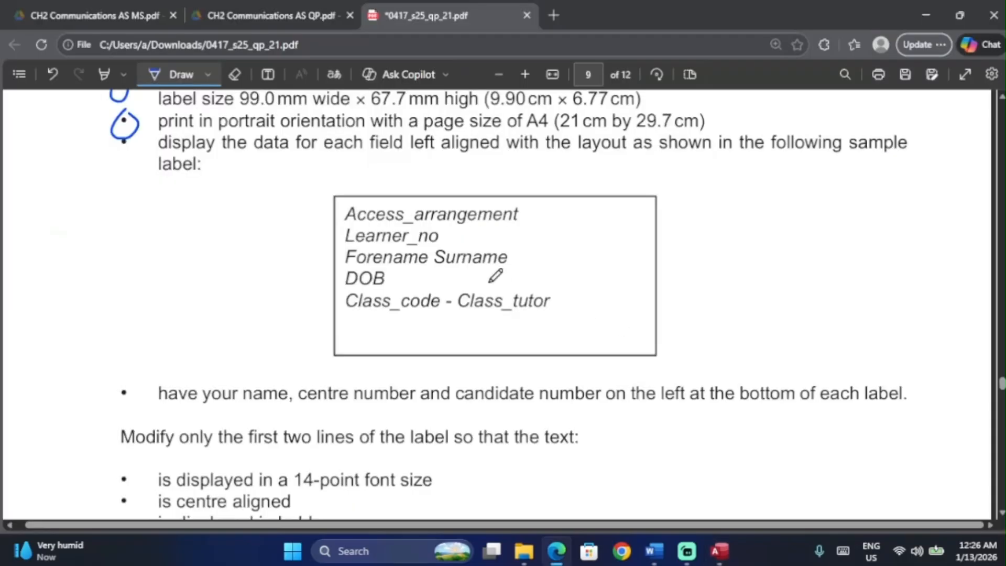
{"action": "scroll", "coordinate": [496, 276], "scroll_direction": "up", "scroll_amount": 3}
{"action": "scroll", "coordinate": [495, 274], "scroll_direction": "down", "scroll_amount": 2, "text": "ctrl"}
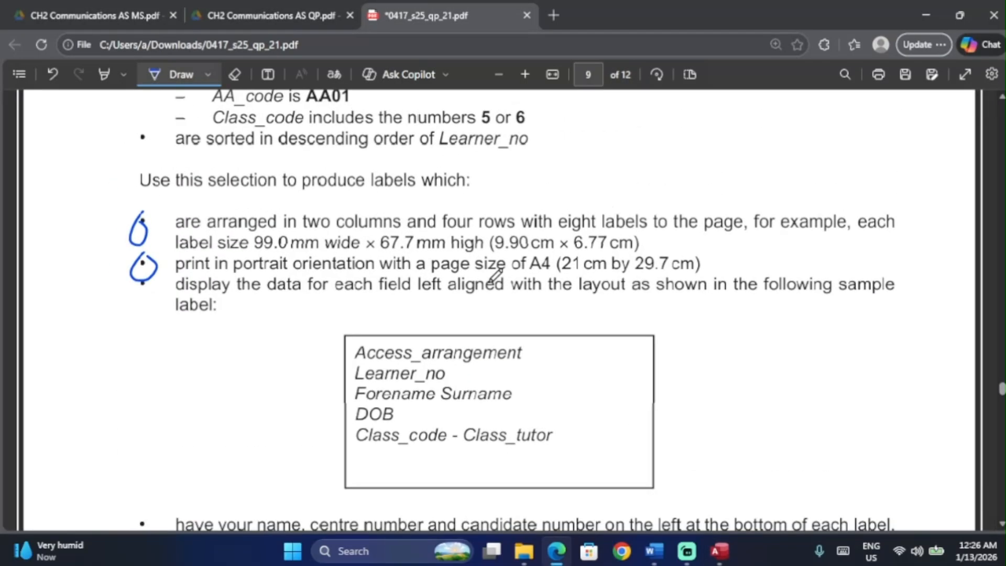
{"action": "scroll", "coordinate": [496, 274], "scroll_direction": "down", "scroll_amount": 3}
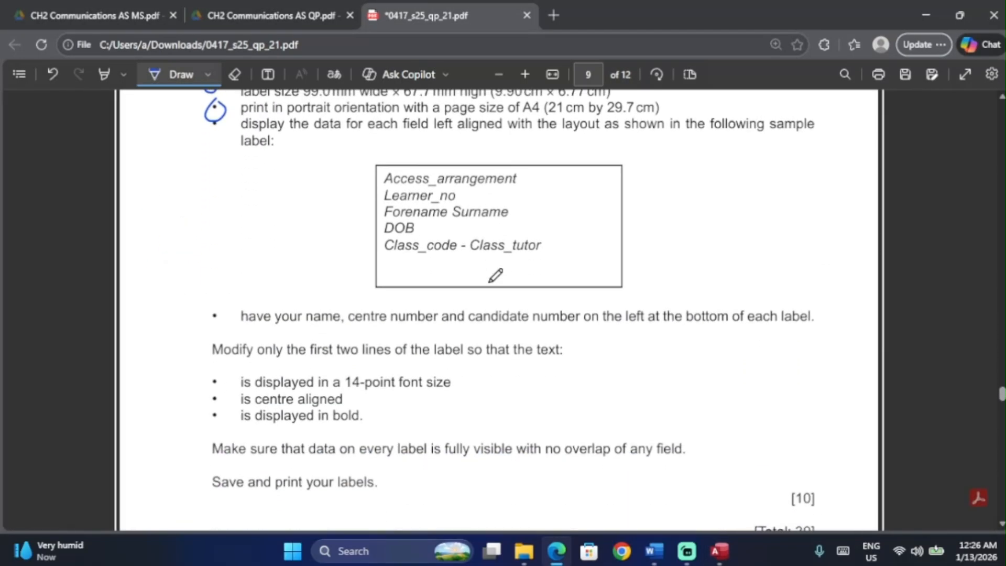
{"action": "scroll", "coordinate": [495, 275], "scroll_direction": "up", "scroll_amount": 2}
{"action": "scroll", "coordinate": [496, 274], "scroll_direction": "up", "scroll_amount": 1}
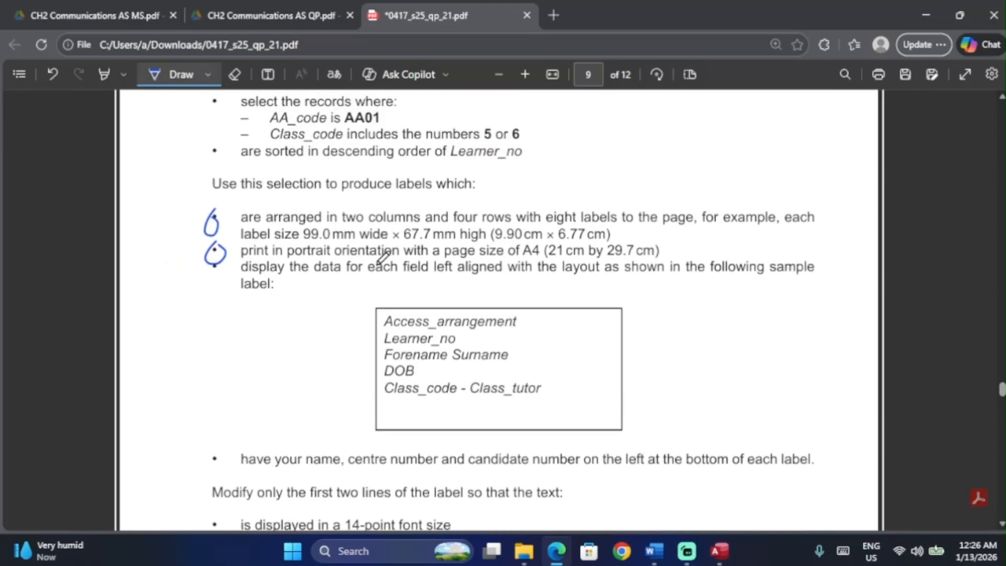
{"action": "key", "text": "alt+Tab"}
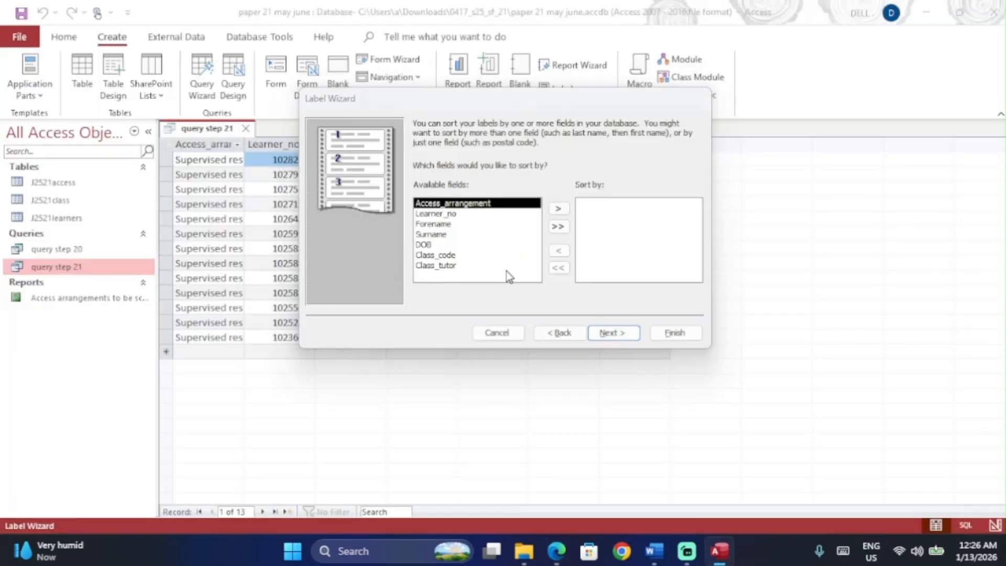
{"action": "key", "text": "alt+Tab"}
{"action": "key", "text": "alt+Tab"}
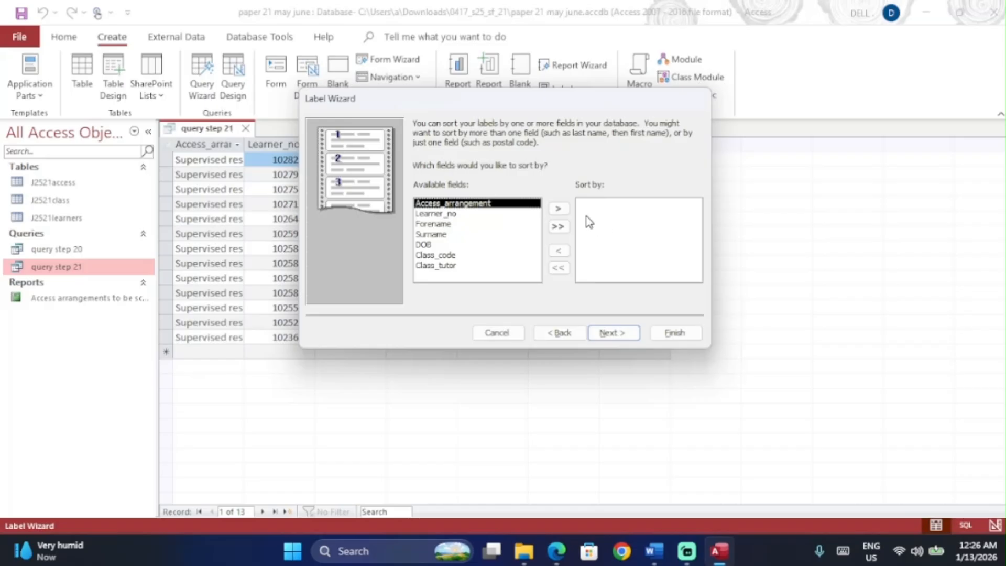
{"action": "left_click", "coordinate": [620, 332]}
Step: Keep the name 'Labels query step 21', choose to modify the label design, and finish
{"action": "left_click", "coordinate": [472, 221]}
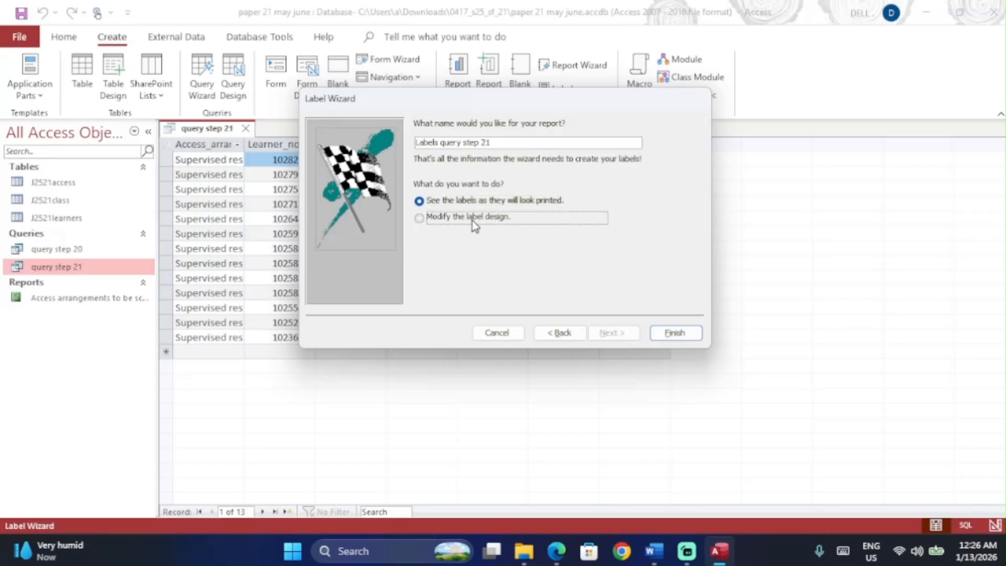
{"action": "key", "text": "alt+Tab"}
{"action": "scroll", "coordinate": [619, 312], "scroll_direction": "up", "scroll_amount": 2}
{"action": "scroll", "coordinate": [612, 302], "scroll_direction": "down", "scroll_amount": 6}
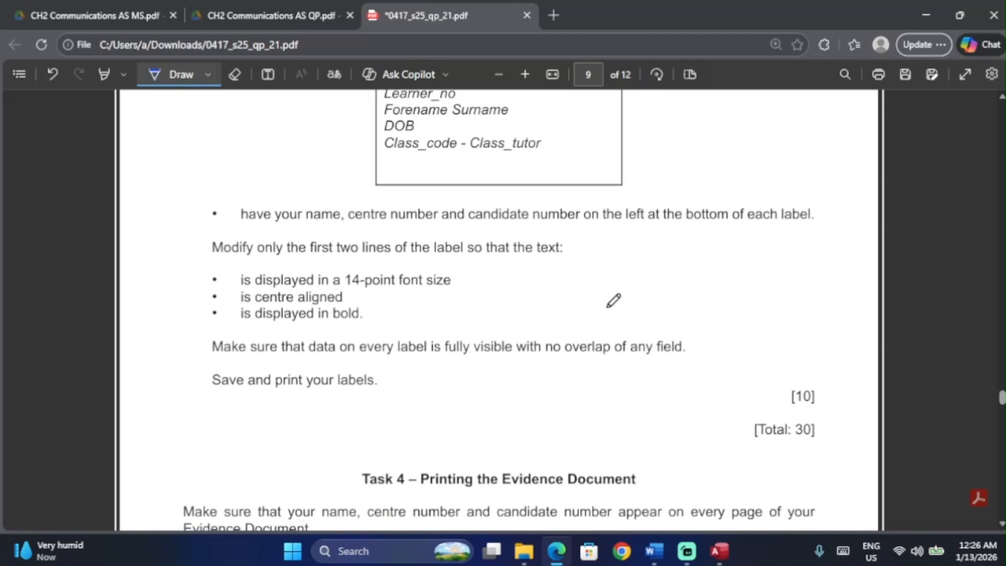
{"action": "scroll", "coordinate": [613, 302], "scroll_direction": "up", "scroll_amount": 3}
{"action": "key", "text": "alt+Tab"}
{"action": "left_click", "coordinate": [674, 335]}
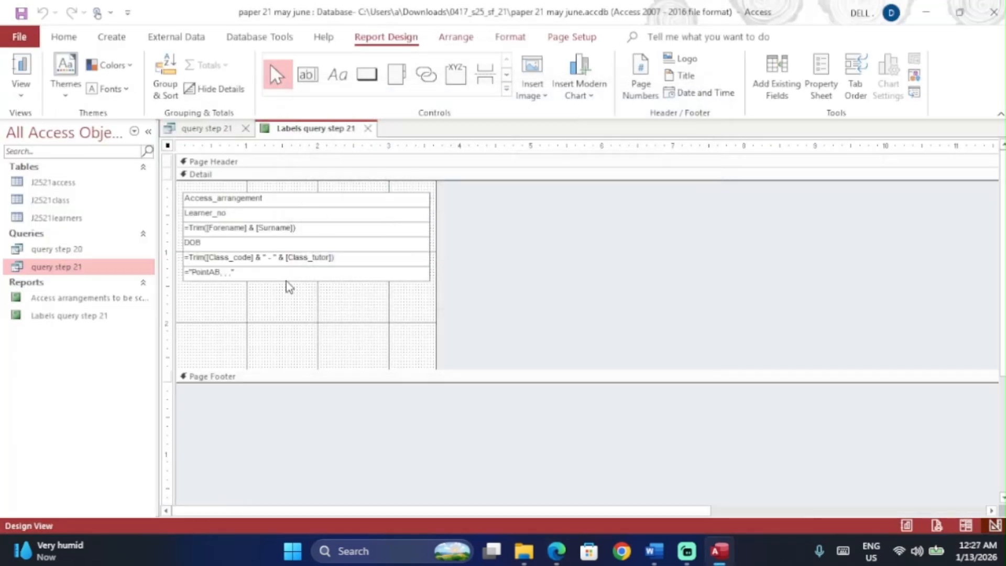
Step: Compare the label design against the sample label in the exam paper
{"action": "key", "text": "alt+Tab"}
{"action": "scroll", "coordinate": [391, 421], "scroll_direction": "down", "scroll_amount": 1}
{"action": "scroll", "coordinate": [391, 421], "scroll_direction": "up", "scroll_amount": 3}
{"action": "scroll", "coordinate": [226, 361], "scroll_direction": "up", "scroll_amount": 1}
{"action": "scroll", "coordinate": [231, 354], "scroll_direction": "up", "scroll_amount": 1}
{"action": "scroll", "coordinate": [231, 354], "scroll_direction": "down", "scroll_amount": 3}
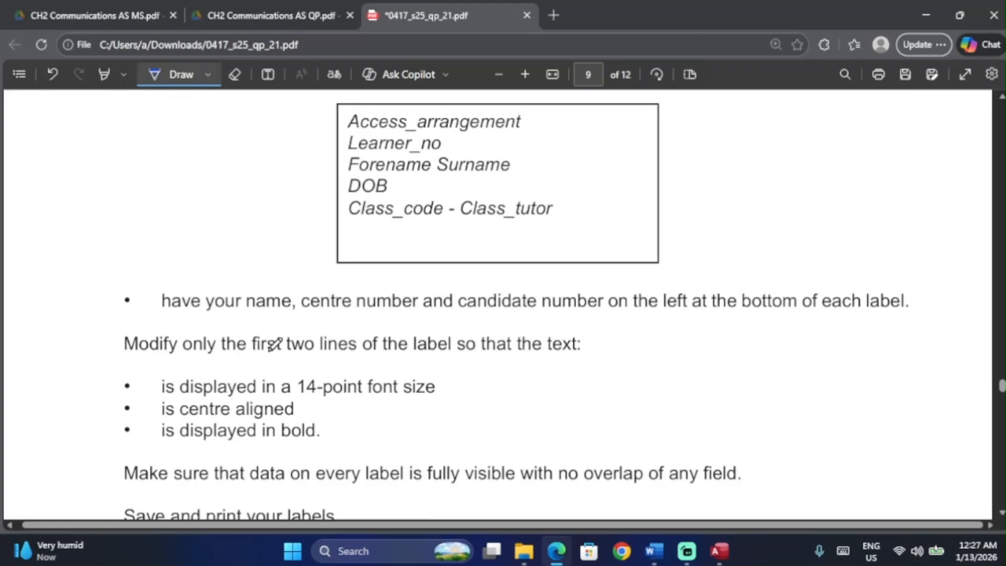
{"action": "key", "text": "alt+Tab"}
Step: Select the Access_arrangement and Learner_no text boxes, undoing an accidental move
{"action": "left_click_drag", "start_coordinate": [300, 200], "coordinate": [300, 213]}
{"action": "key", "text": "ctrl+z"}
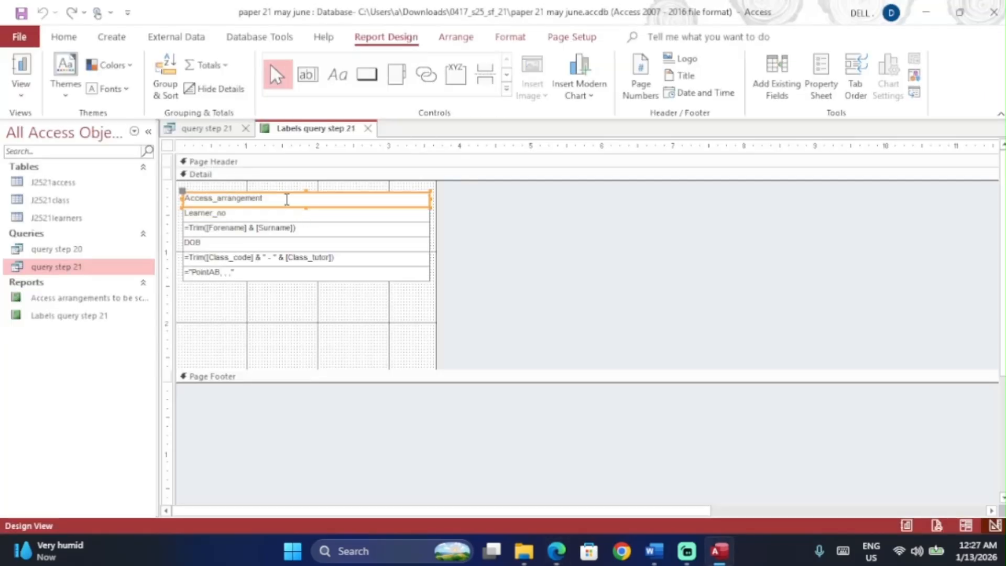
{"action": "left_click", "coordinate": [279, 216], "text": "shift"}
{"action": "key", "text": "alt+Tab"}
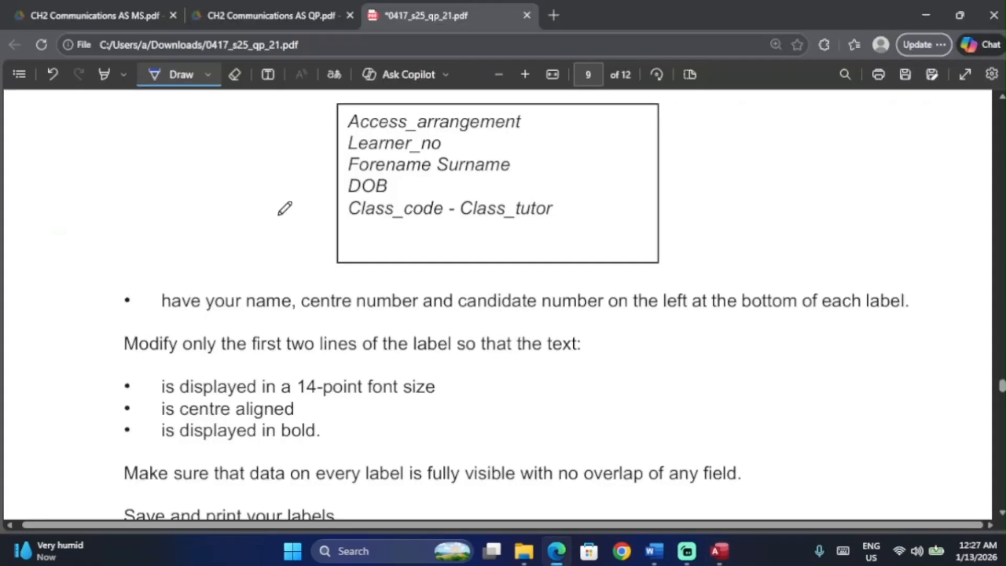
{"action": "key", "text": "alt+Tab"}
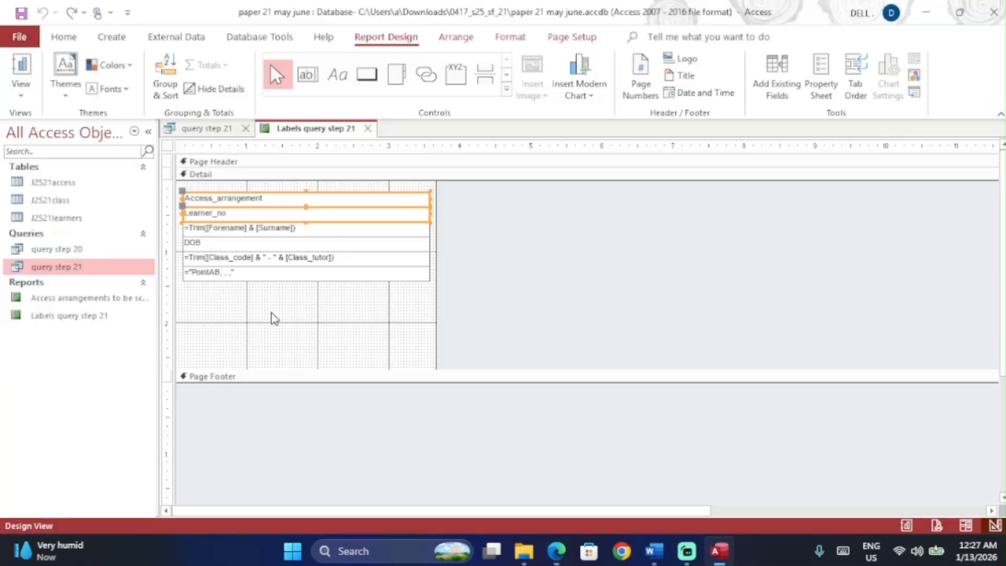
Step: Format the Access_arrangement and Learner_no lines as 14 point, centred and bold
{"action": "left_click", "coordinate": [64, 37]}
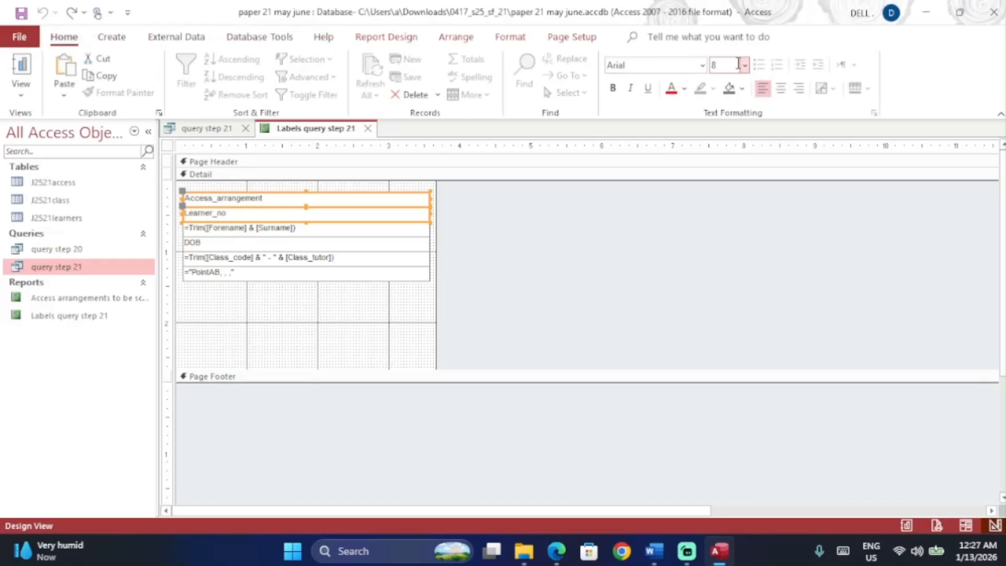
{"action": "left_click", "coordinate": [744, 66]}
{"action": "left_click", "coordinate": [730, 166]}
{"action": "key", "text": "alt+Tab"}
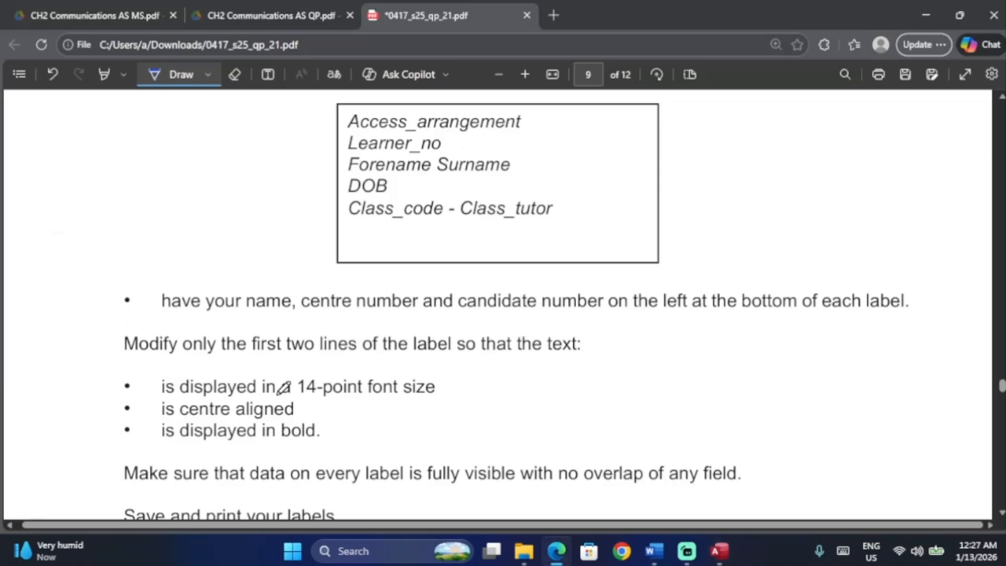
{"action": "key", "text": "alt+Tab"}
{"action": "left_click", "coordinate": [781, 88]}
{"action": "key", "text": "alt+Tab"}
{"action": "key", "text": "alt+Tab"}
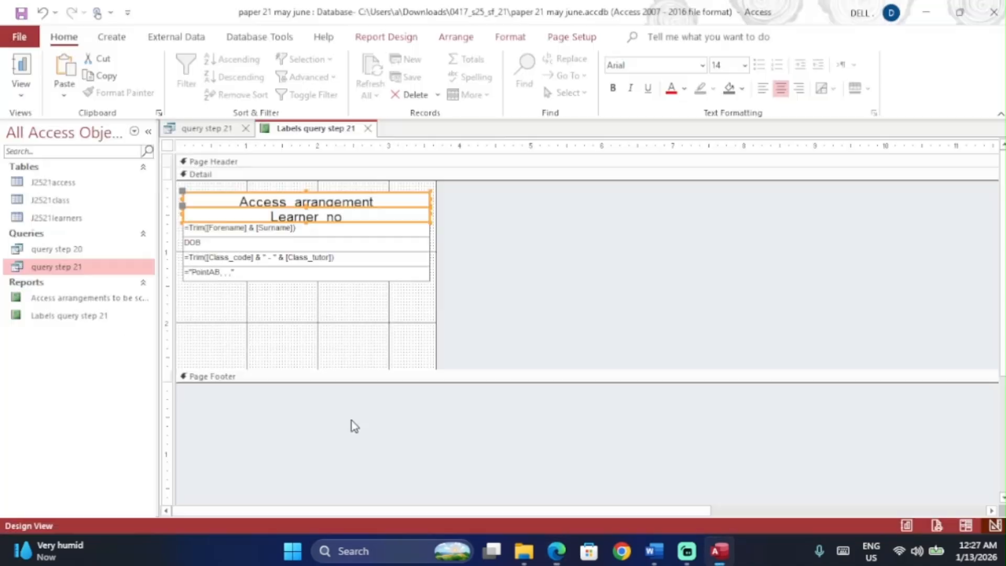
{"action": "left_click", "coordinate": [613, 88]}
{"action": "key", "text": "alt+Tab"}
Step: Mark the bottom-left placement requirement in the paper, then select the PointAB text box
{"action": "scroll", "coordinate": [317, 386], "scroll_direction": "down", "scroll_amount": 3}
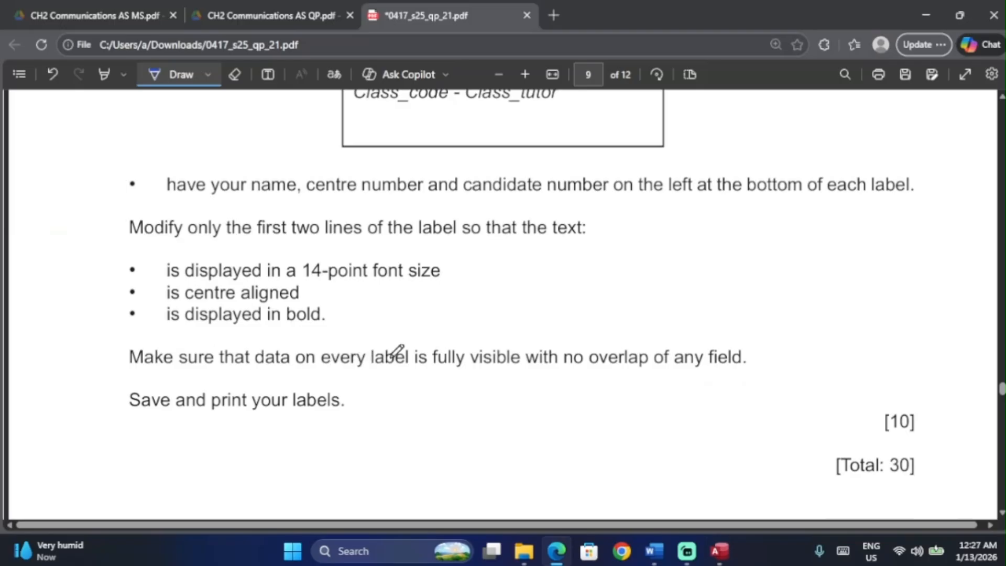
{"action": "scroll", "coordinate": [498, 345], "scroll_direction": "up", "scroll_amount": 1}
{"action": "scroll", "coordinate": [498, 345], "scroll_direction": "up", "scroll_amount": 4}
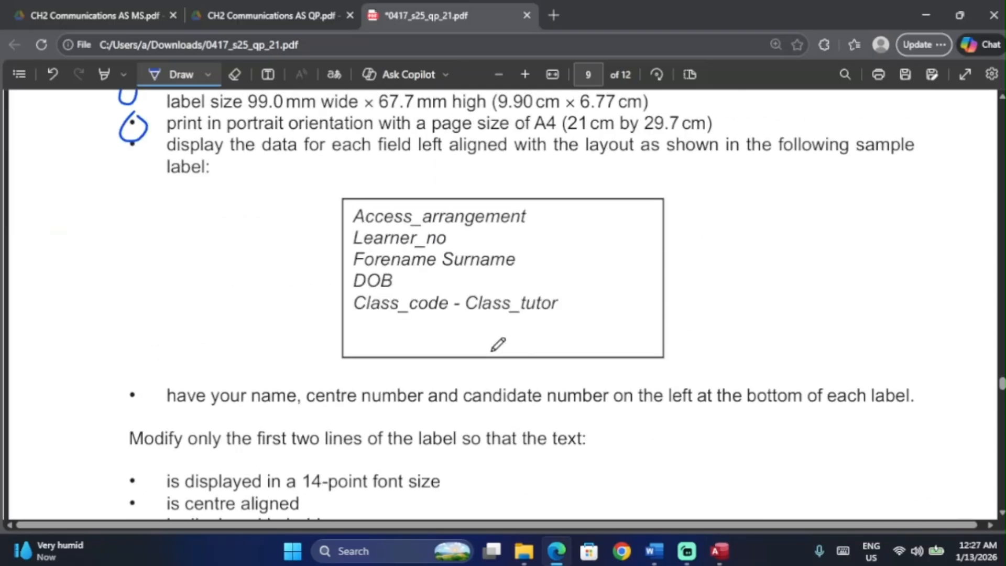
{"action": "scroll", "coordinate": [498, 343], "scroll_direction": "down", "scroll_amount": 1}
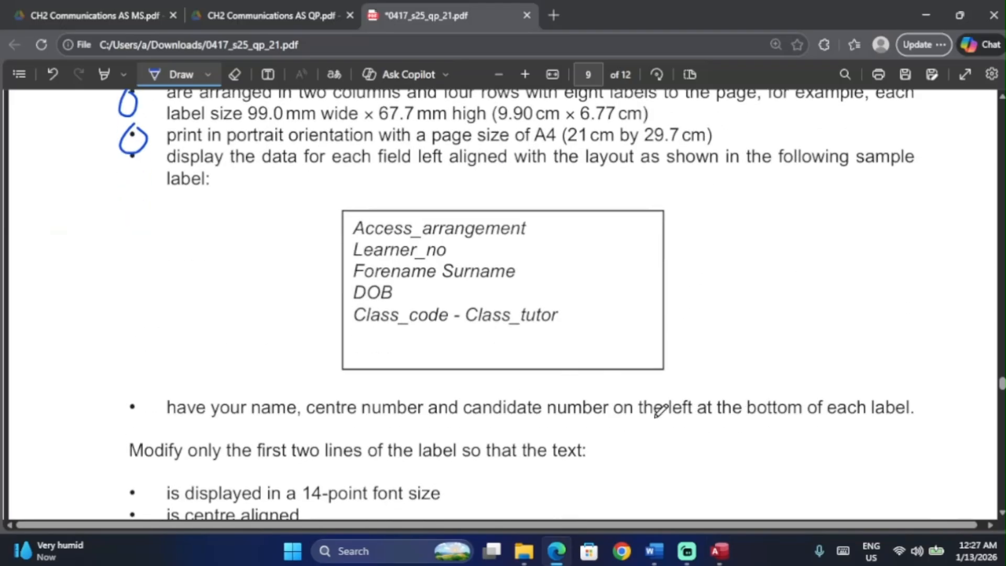
{"action": "left_click_drag", "start_coordinate": [582, 418], "coordinate": [814, 427]}
{"action": "key", "text": "alt+Tab"}
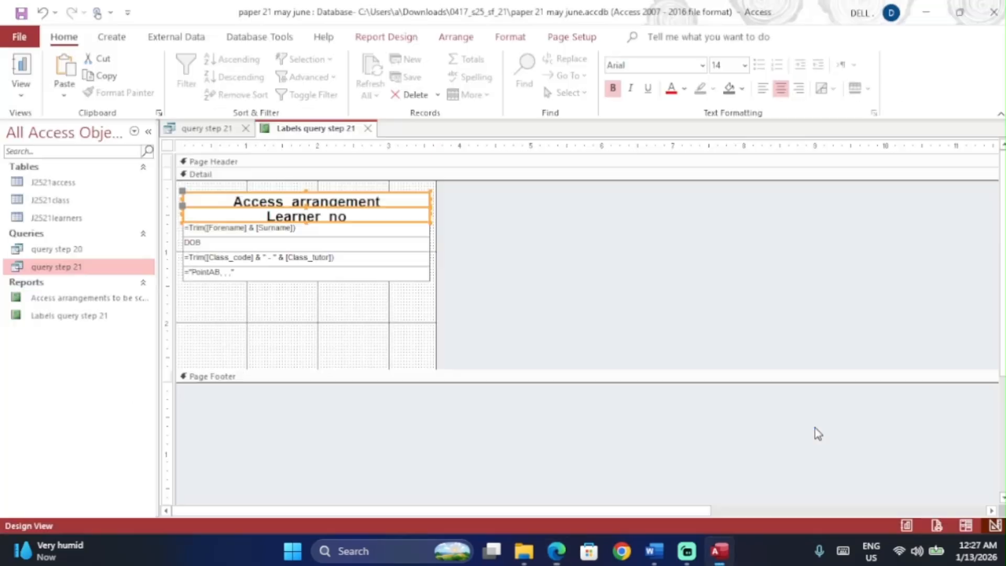
{"action": "left_click", "coordinate": [249, 274]}
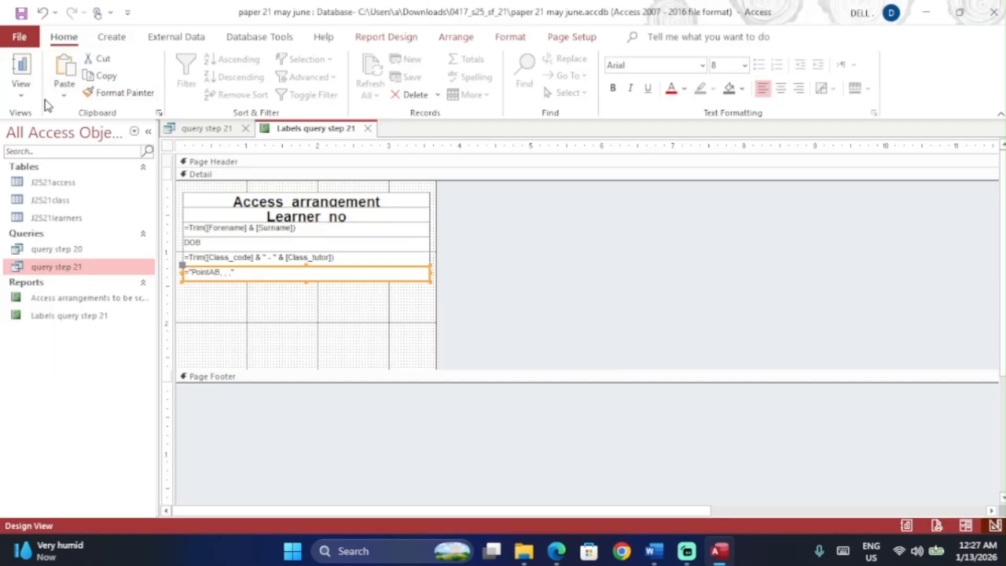
Step: Switch the labels report to Layout View and scroll through the labels
{"action": "left_click", "coordinate": [22, 92]}
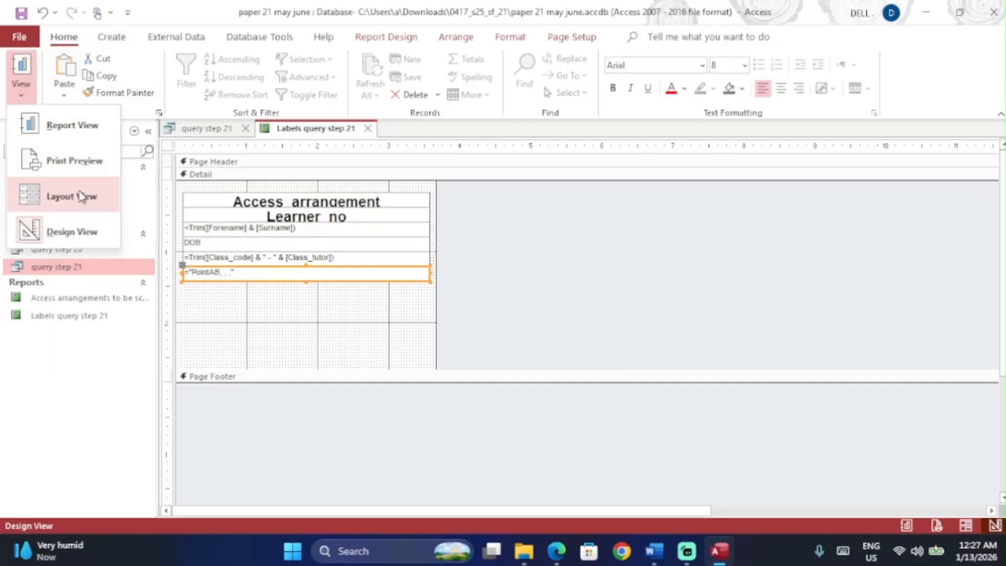
{"action": "left_click", "coordinate": [73, 196]}
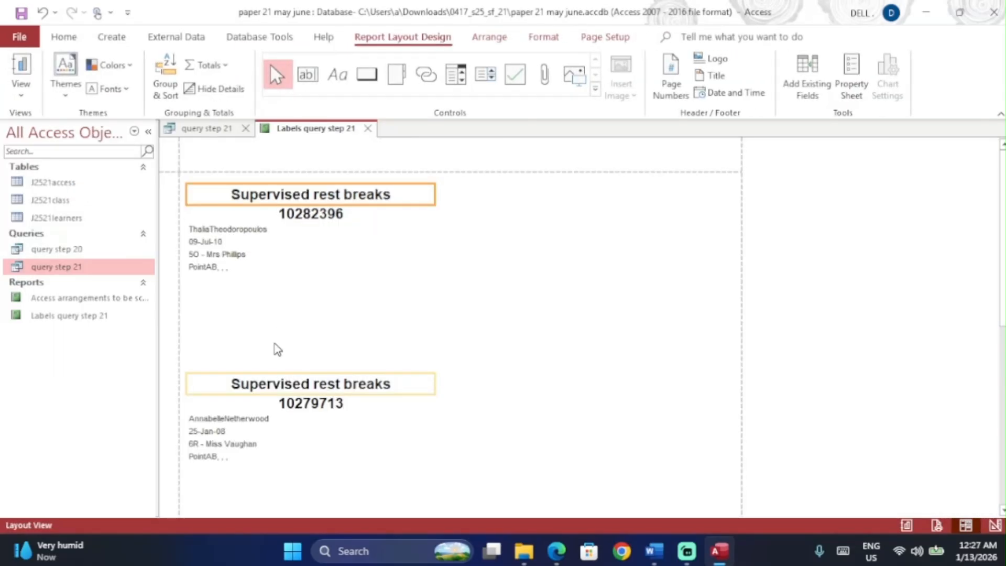
{"action": "scroll", "coordinate": [276, 348], "scroll_direction": "down", "scroll_amount": 5}
{"action": "scroll", "coordinate": [278, 350], "scroll_direction": "down", "scroll_amount": 3}
{"action": "scroll", "coordinate": [278, 350], "scroll_direction": "up", "scroll_amount": 8}
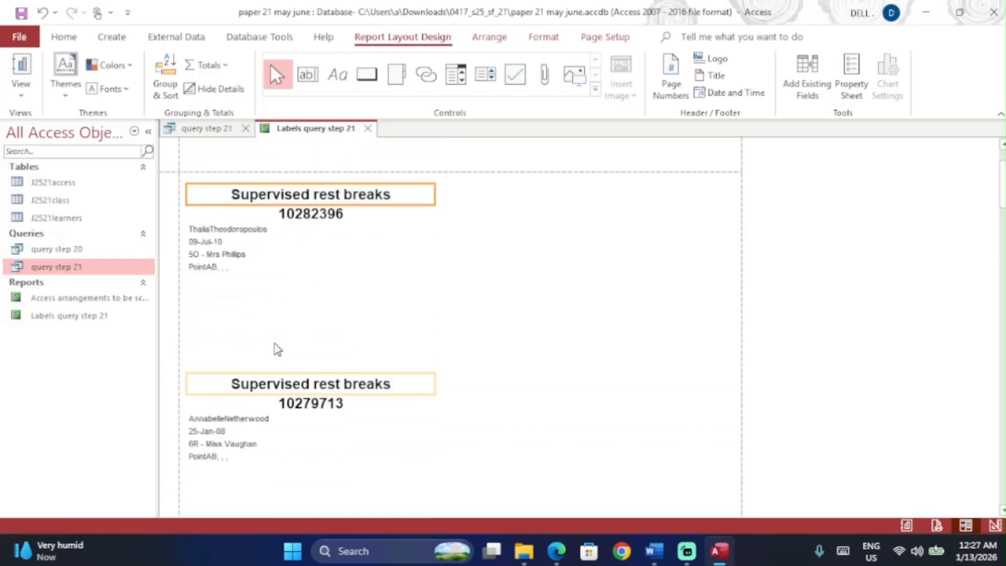
Step: Switch the labels report to Print Preview and scroll the portrait page
{"action": "left_click", "coordinate": [21, 87]}
{"action": "left_click", "coordinate": [69, 152]}
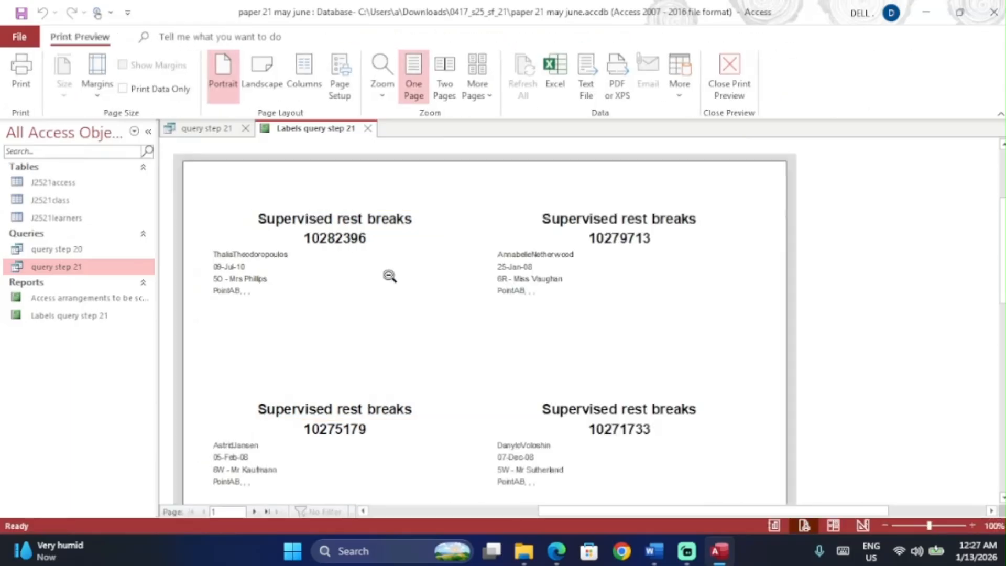
{"action": "scroll", "coordinate": [433, 315], "scroll_direction": "up", "scroll_amount": 3}
{"action": "scroll", "coordinate": [433, 315], "scroll_direction": "down", "scroll_amount": 8}
{"action": "scroll", "coordinate": [433, 316], "scroll_direction": "up", "scroll_amount": 8}
Step: Tick the save-and-print instruction in the exam paper and recheck the print preview
{"action": "key", "text": "alt+Tab"}
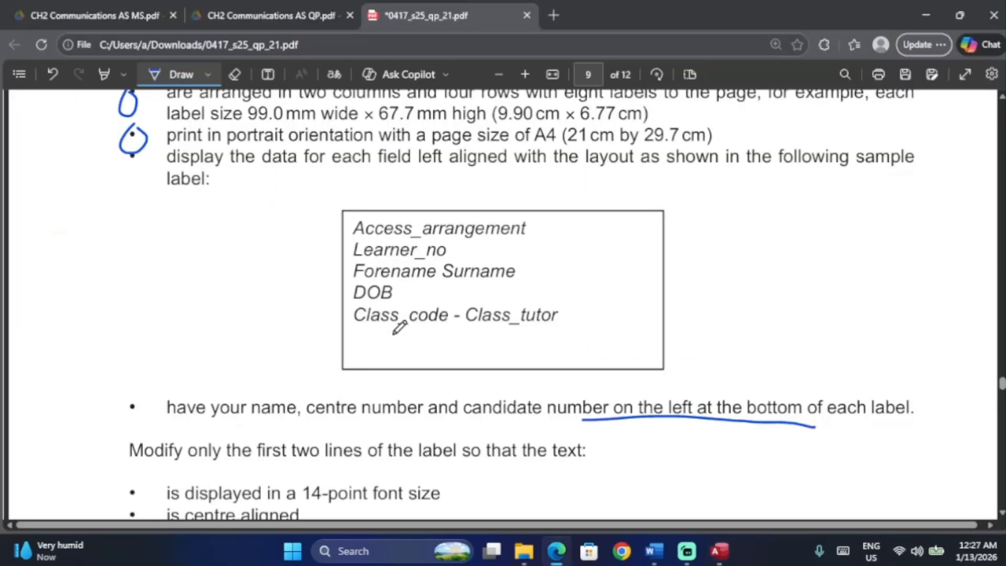
{"action": "scroll", "coordinate": [398, 327], "scroll_direction": "down", "scroll_amount": 6}
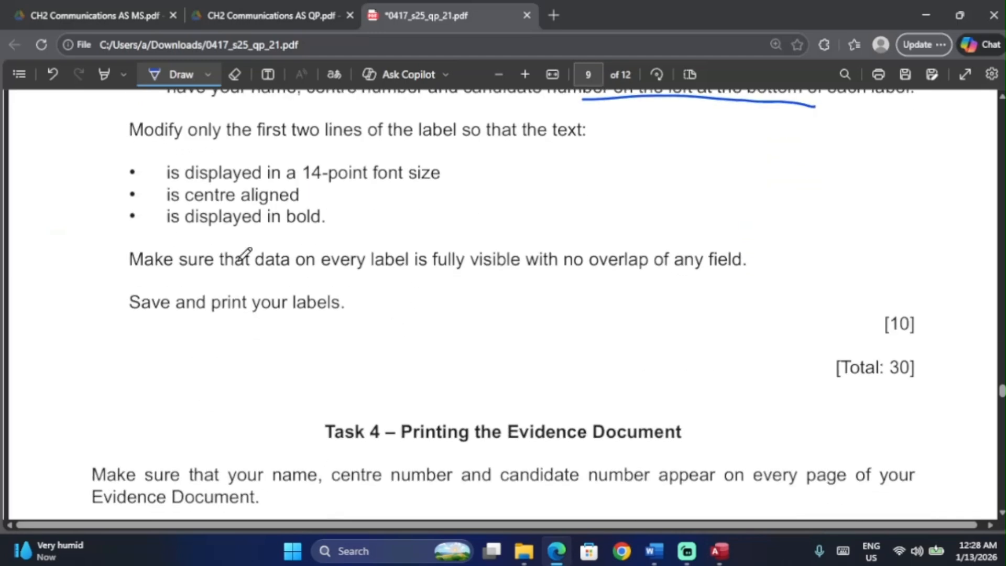
{"action": "left_click_drag", "start_coordinate": [286, 323], "coordinate": [403, 282]}
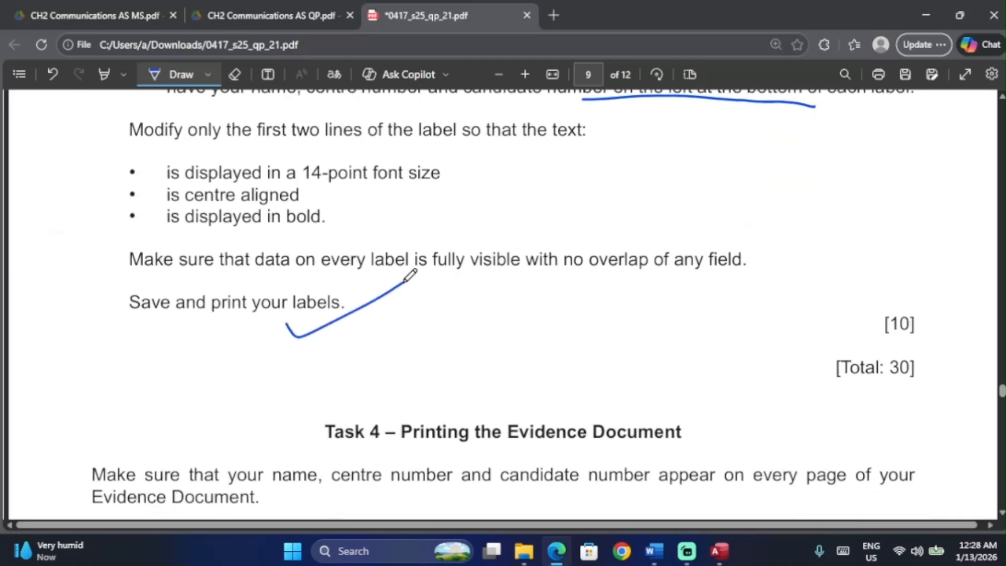
{"action": "key", "text": "alt+Tab"}
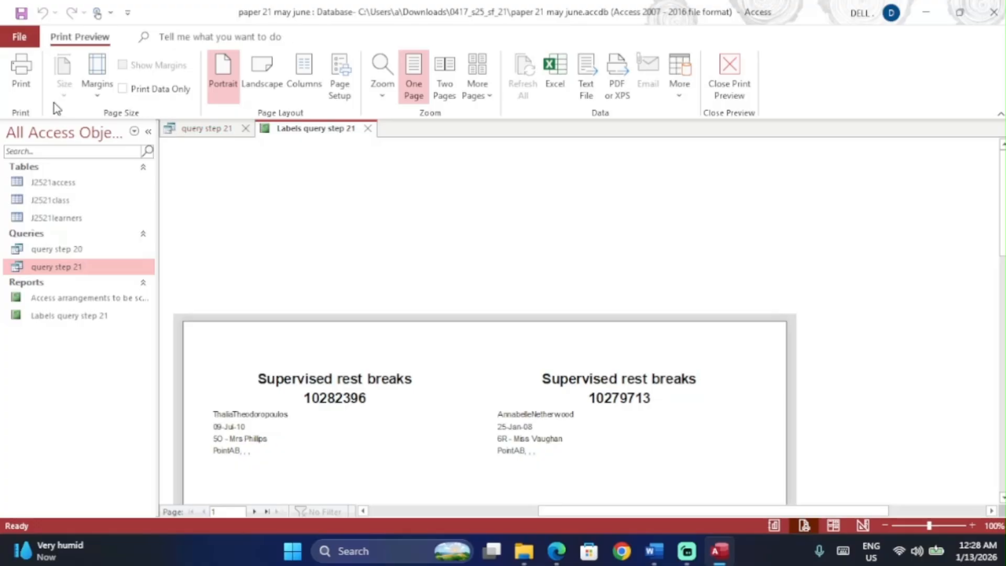
{"action": "scroll", "coordinate": [325, 251], "scroll_direction": "down", "scroll_amount": 10}
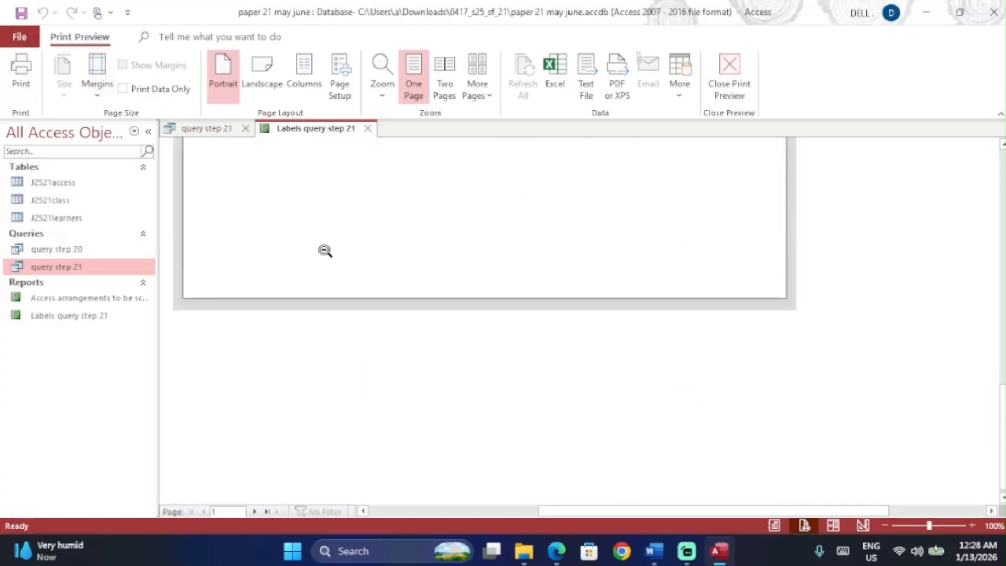
{"action": "scroll", "coordinate": [325, 250], "scroll_direction": "up", "scroll_amount": 6}
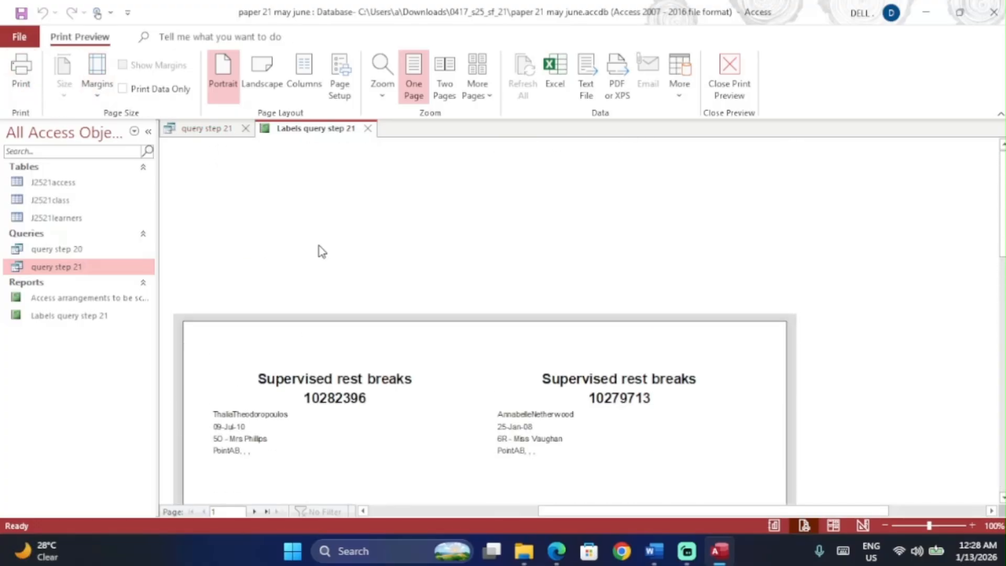
{"action": "scroll", "coordinate": [319, 249], "scroll_direction": "down", "scroll_amount": 1}
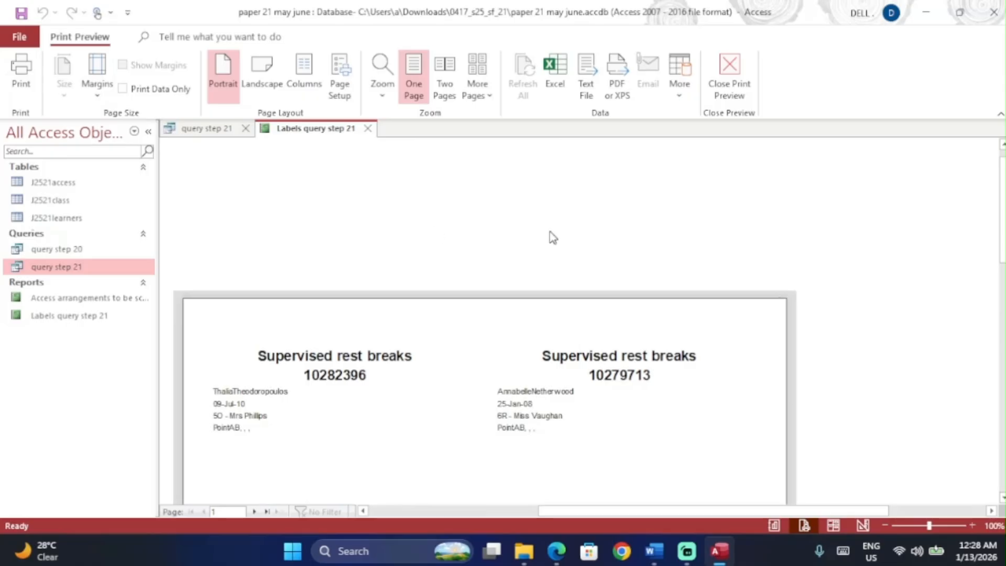
{"action": "key", "text": "alt+Tab"}
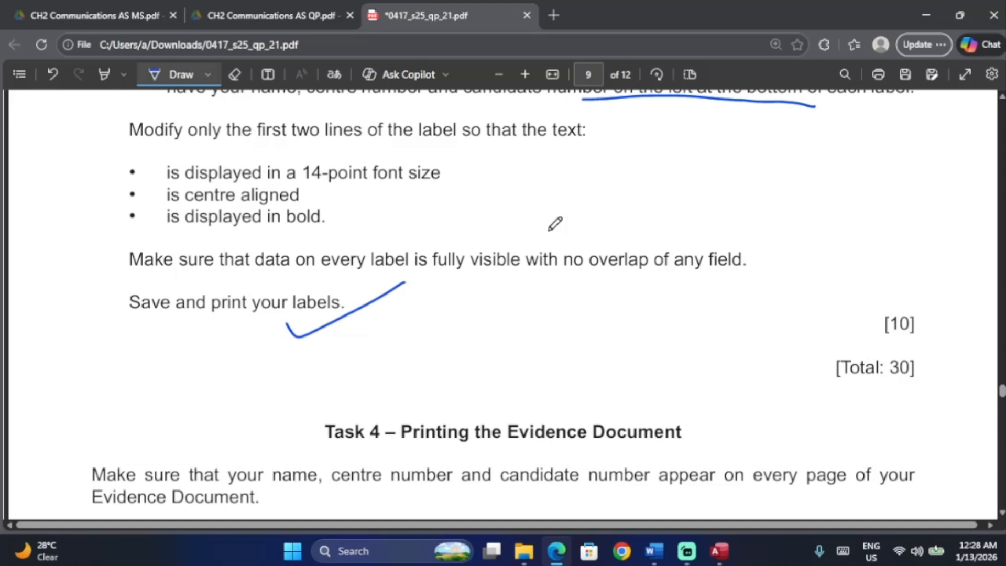
{"action": "left_click", "coordinate": [720, 551]}
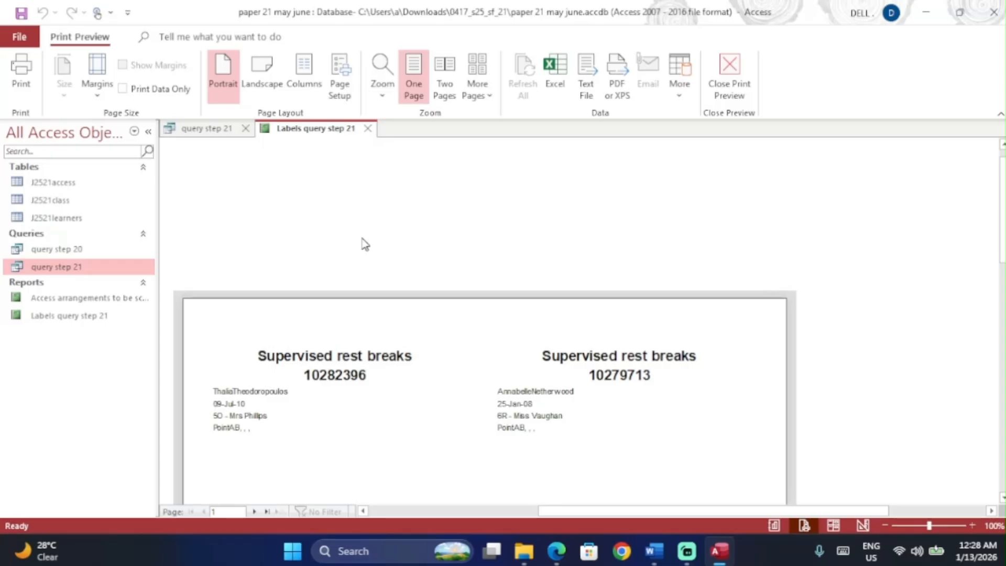
Step: Close query step 21 and the labels report, saving the report design changes
{"action": "left_click", "coordinate": [47, 200]}
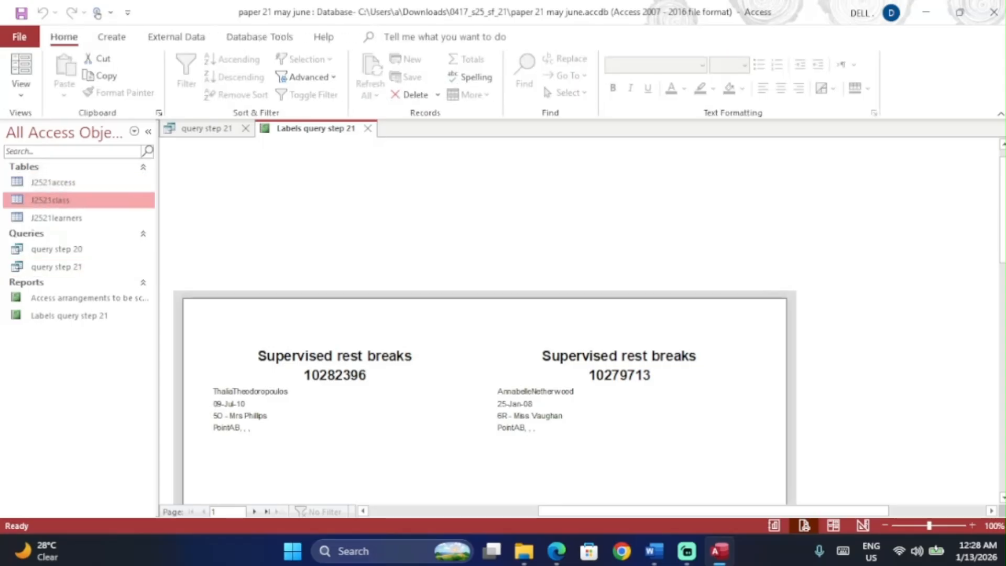
{"action": "left_click", "coordinate": [245, 129]}
{"action": "key", "text": "ctrl+w"}
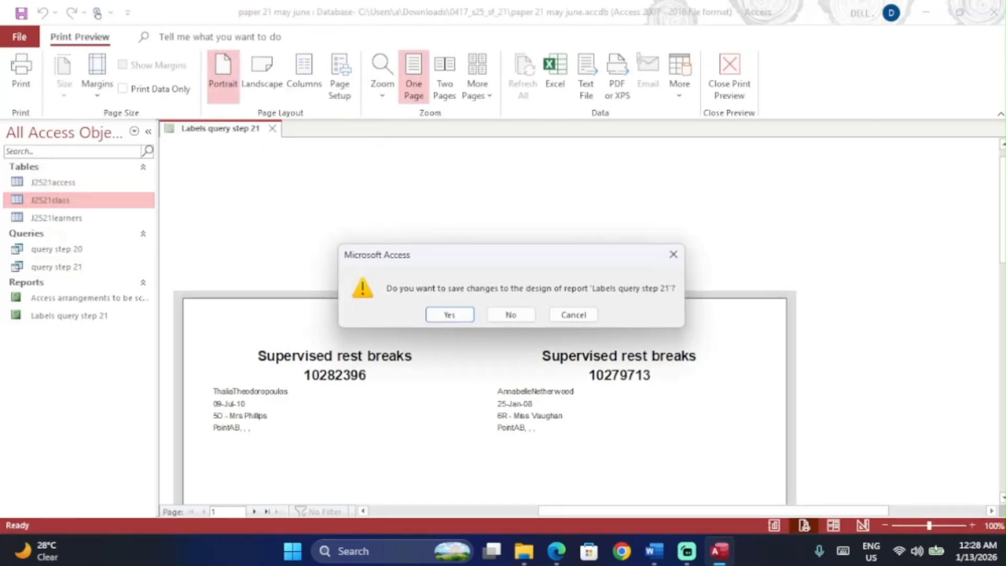
{"action": "key", "text": "Return"}
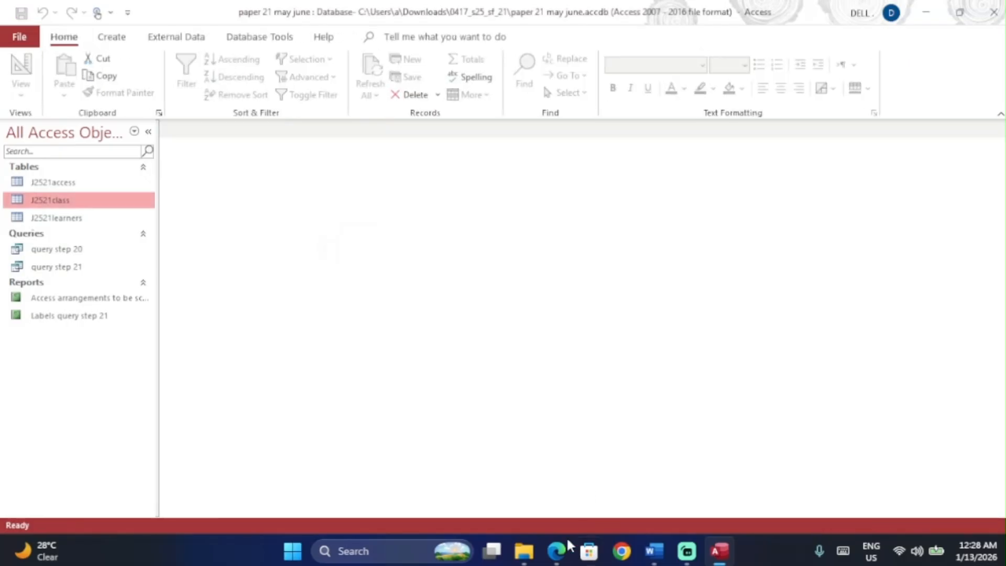
Step: Bring the exam paper forward and scroll back to its cover page
{"action": "left_click", "coordinate": [557, 555]}
{"action": "scroll", "coordinate": [569, 313], "scroll_direction": "down", "scroll_amount": 2}
{"action": "scroll", "coordinate": [596, 275], "scroll_direction": "down", "scroll_amount": 5}
{"action": "scroll", "coordinate": [596, 275], "scroll_direction": "up", "scroll_amount": 15}
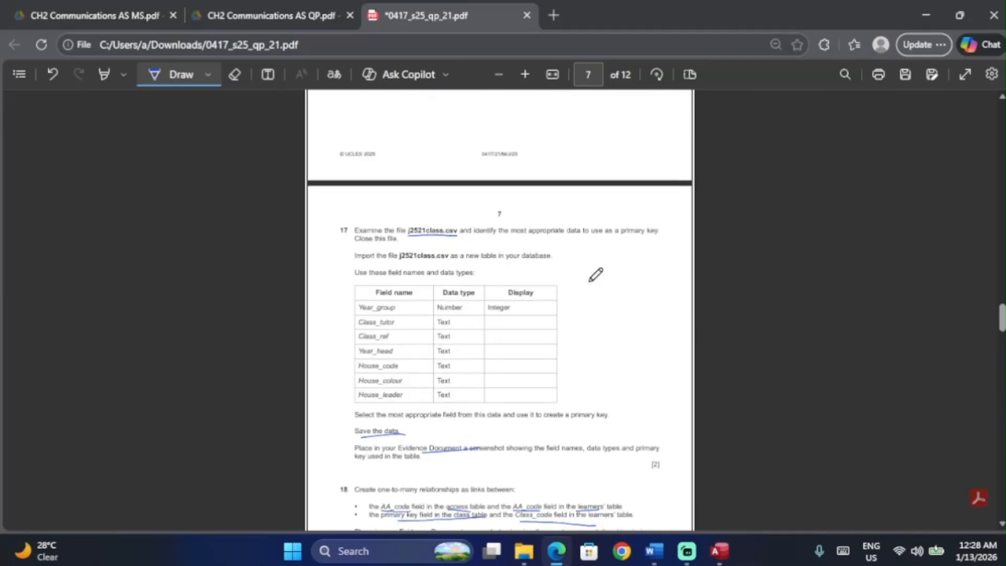
{"action": "scroll", "coordinate": [596, 275], "scroll_direction": "up", "scroll_amount": 20}
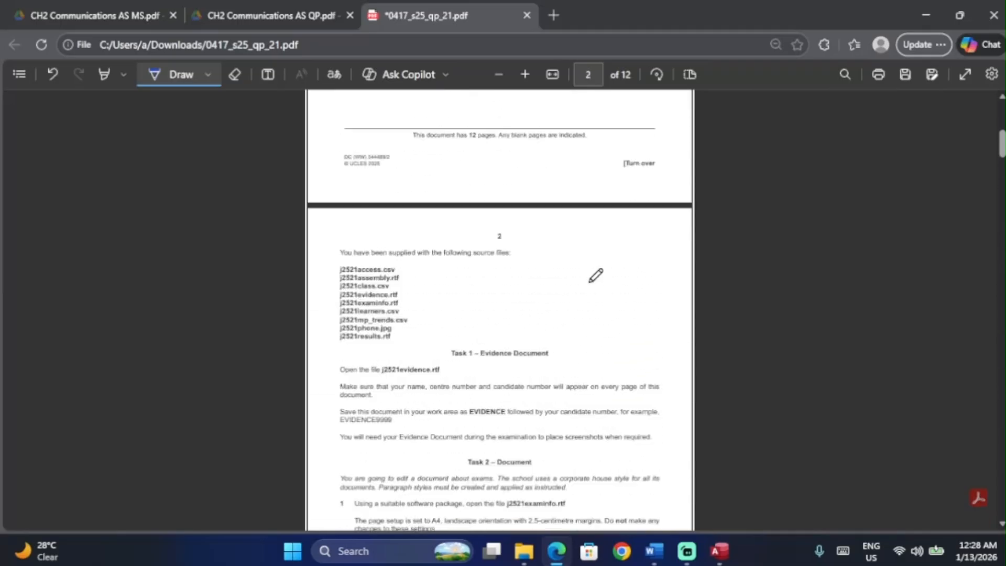
{"action": "scroll", "coordinate": [596, 274], "scroll_direction": "up", "scroll_amount": 5}
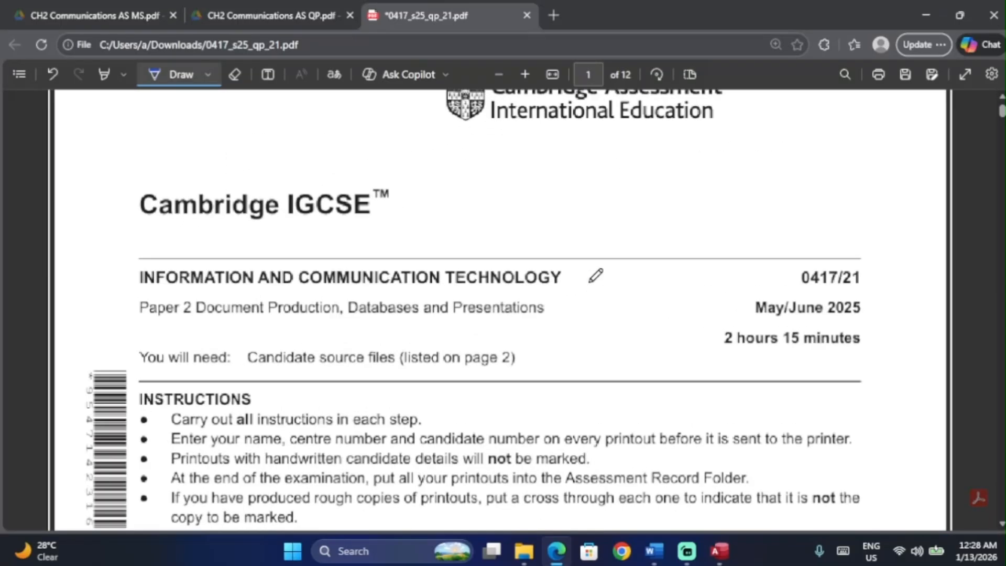